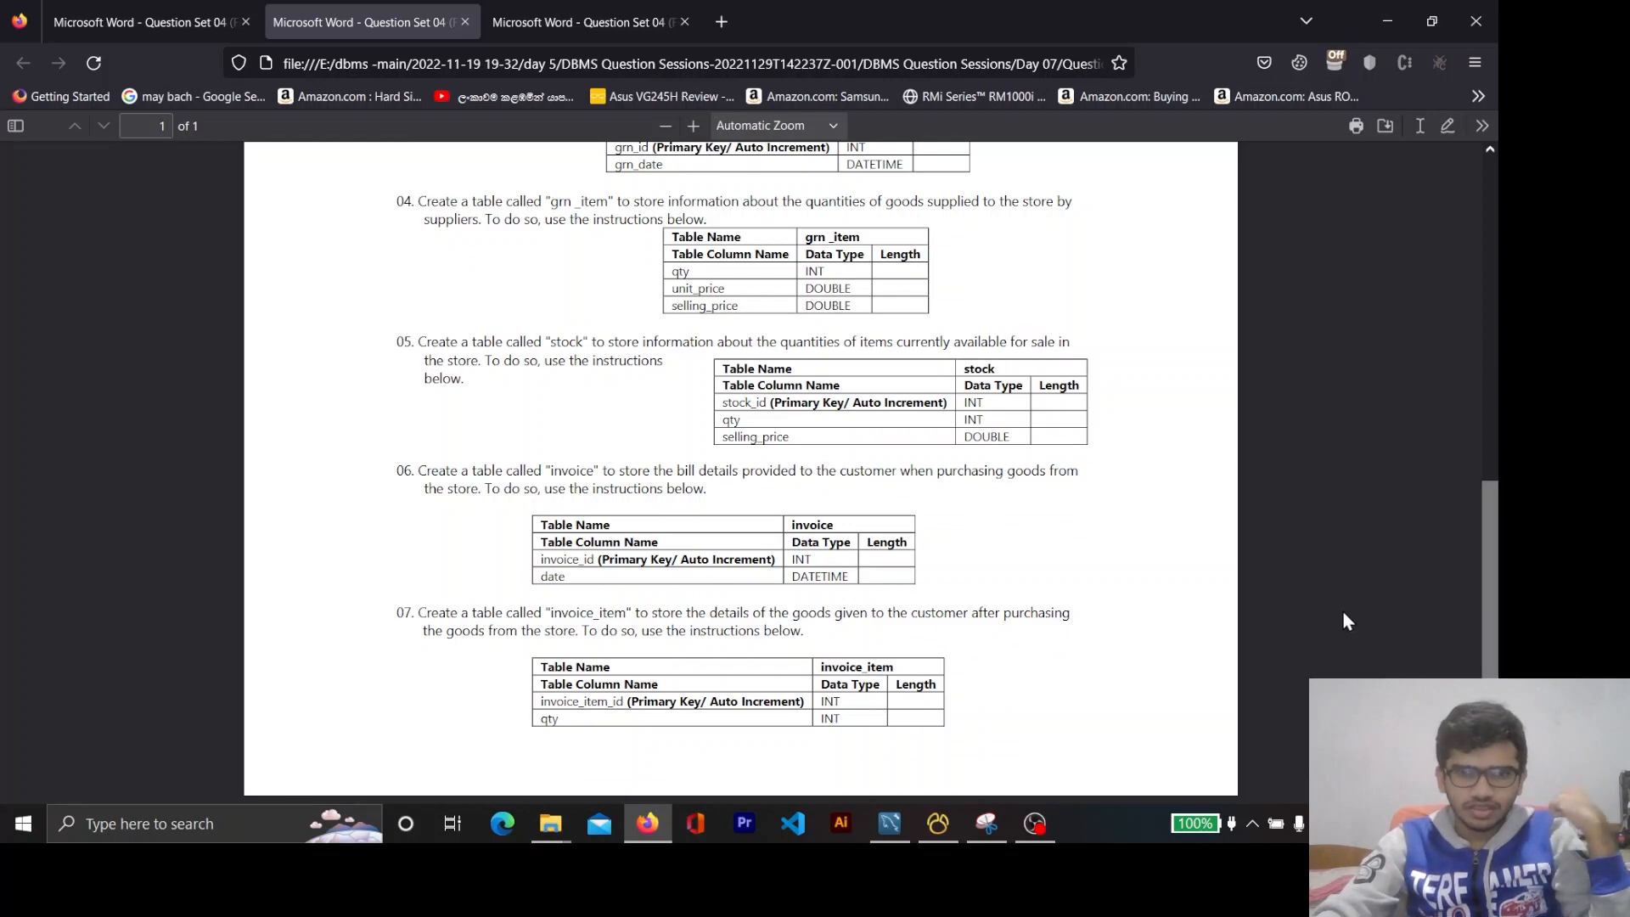
# Open the Question Set 31 document and review the columns required for its "user" table.
pyautogui.scroll(7, 1342, 610)
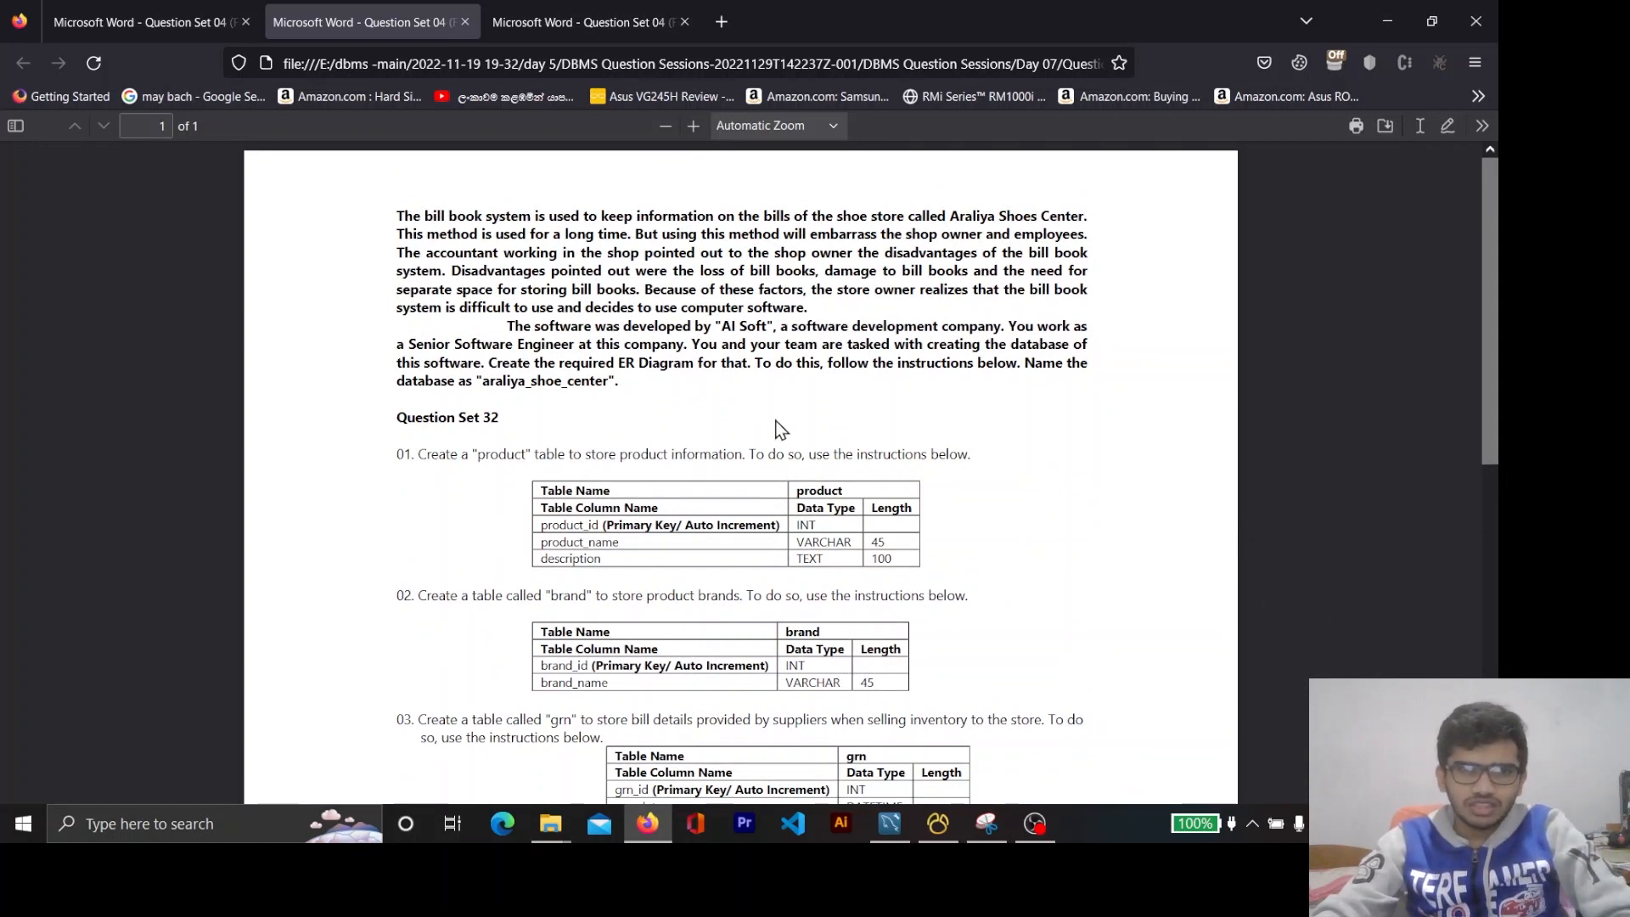
pyautogui.scroll(-2, 747, 418)
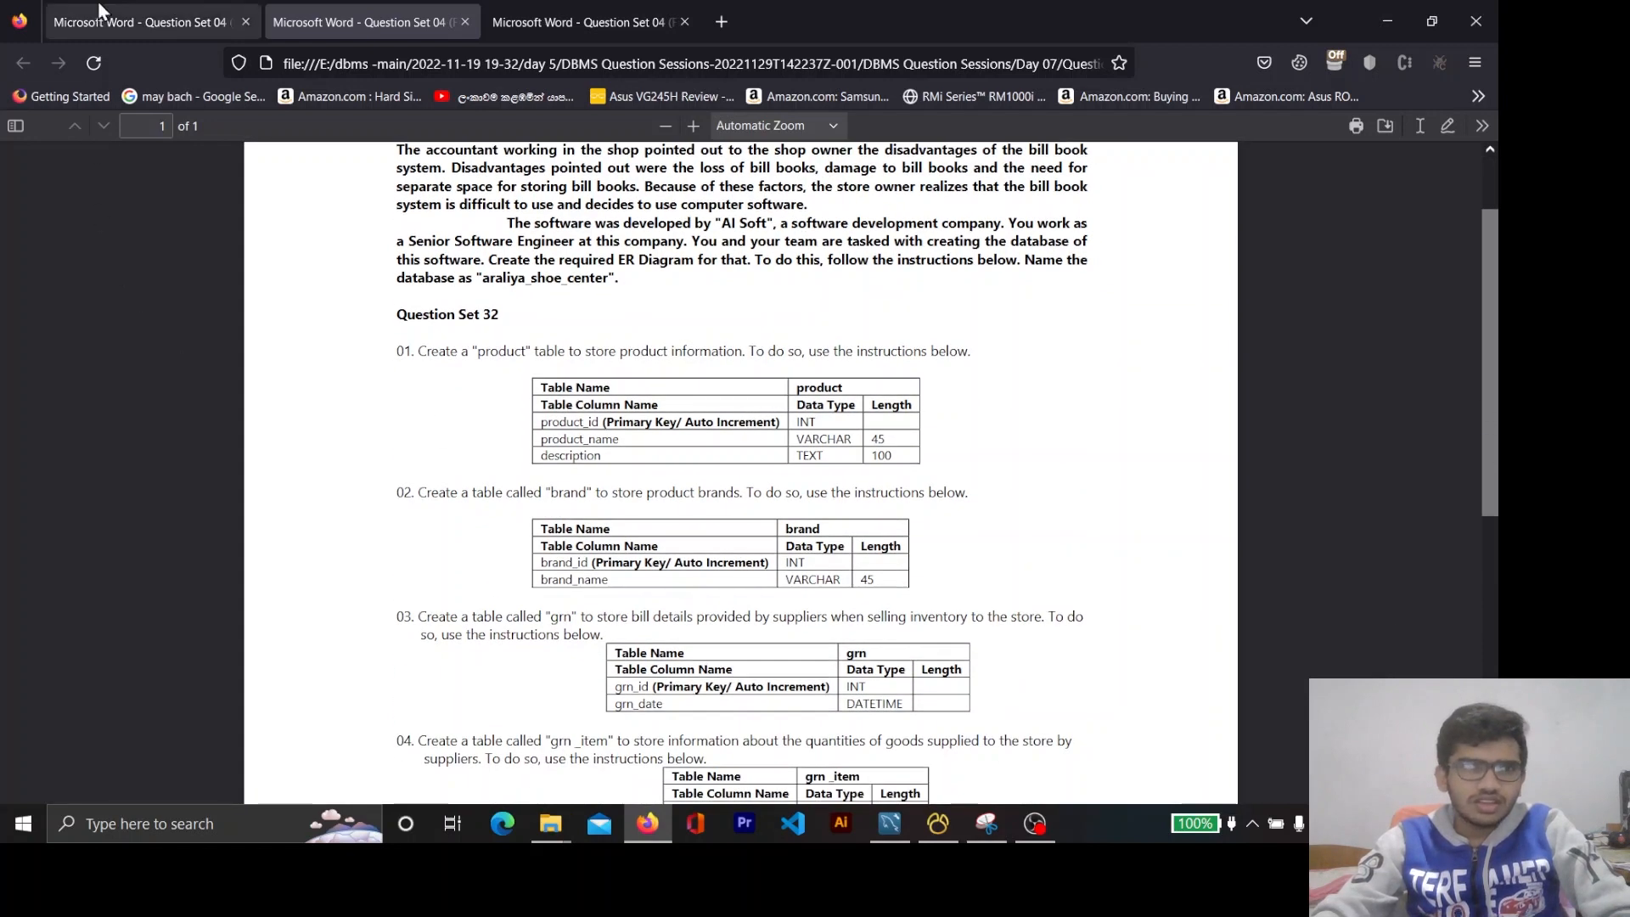
pyautogui.click(127, 10)
pyautogui.scroll(-2, 1088, 535)
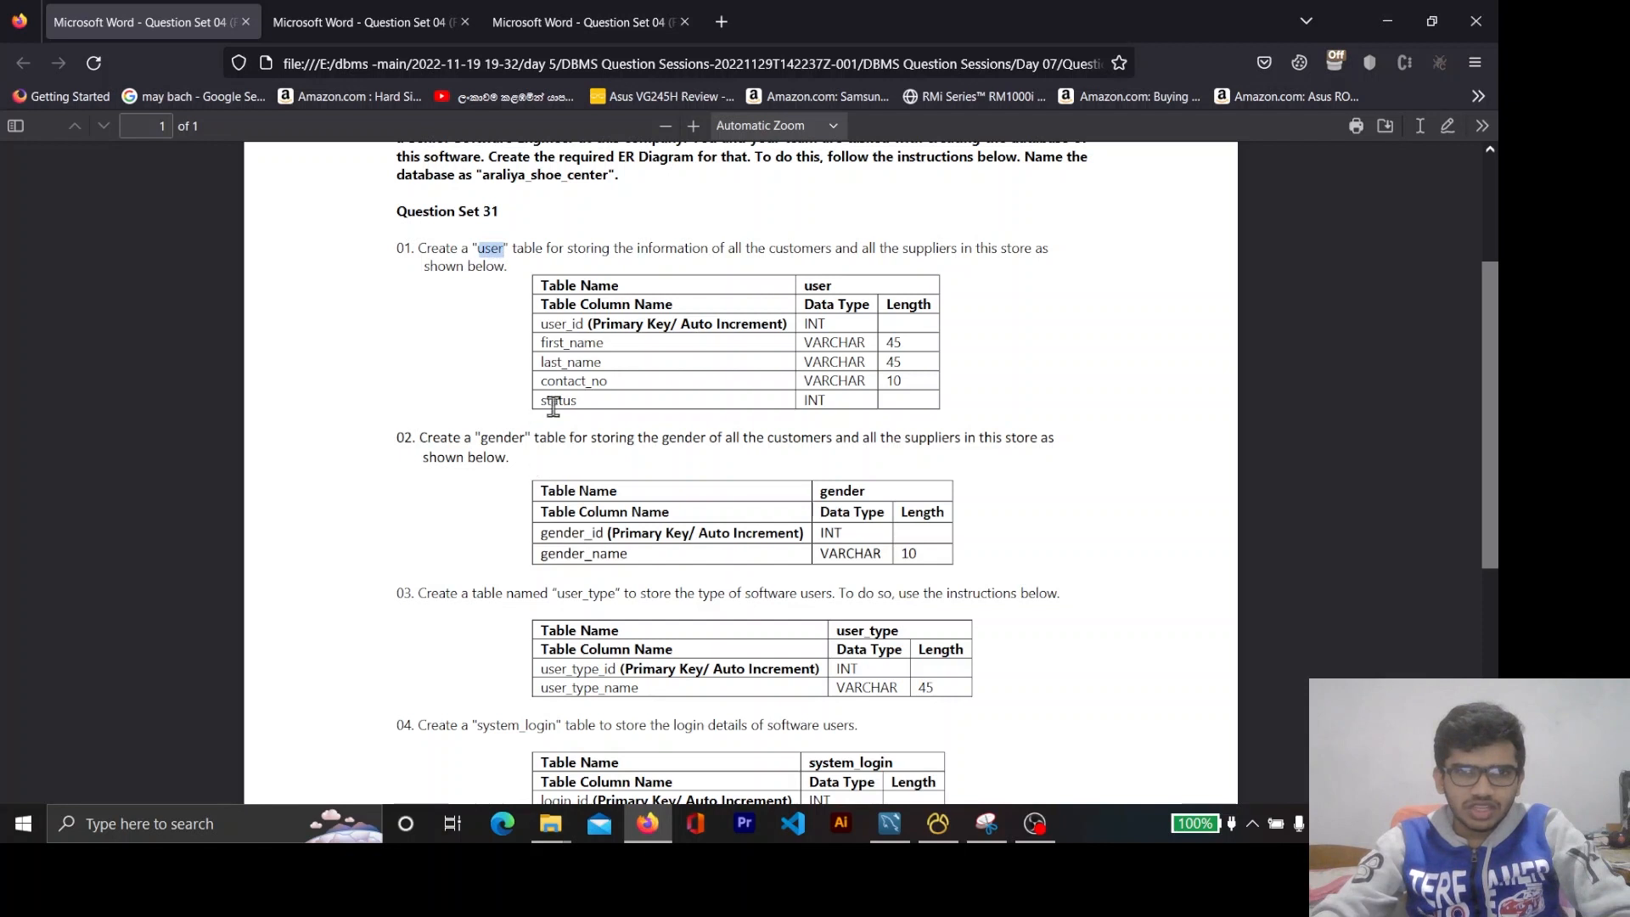
pyautogui.doubleClick(565, 325)
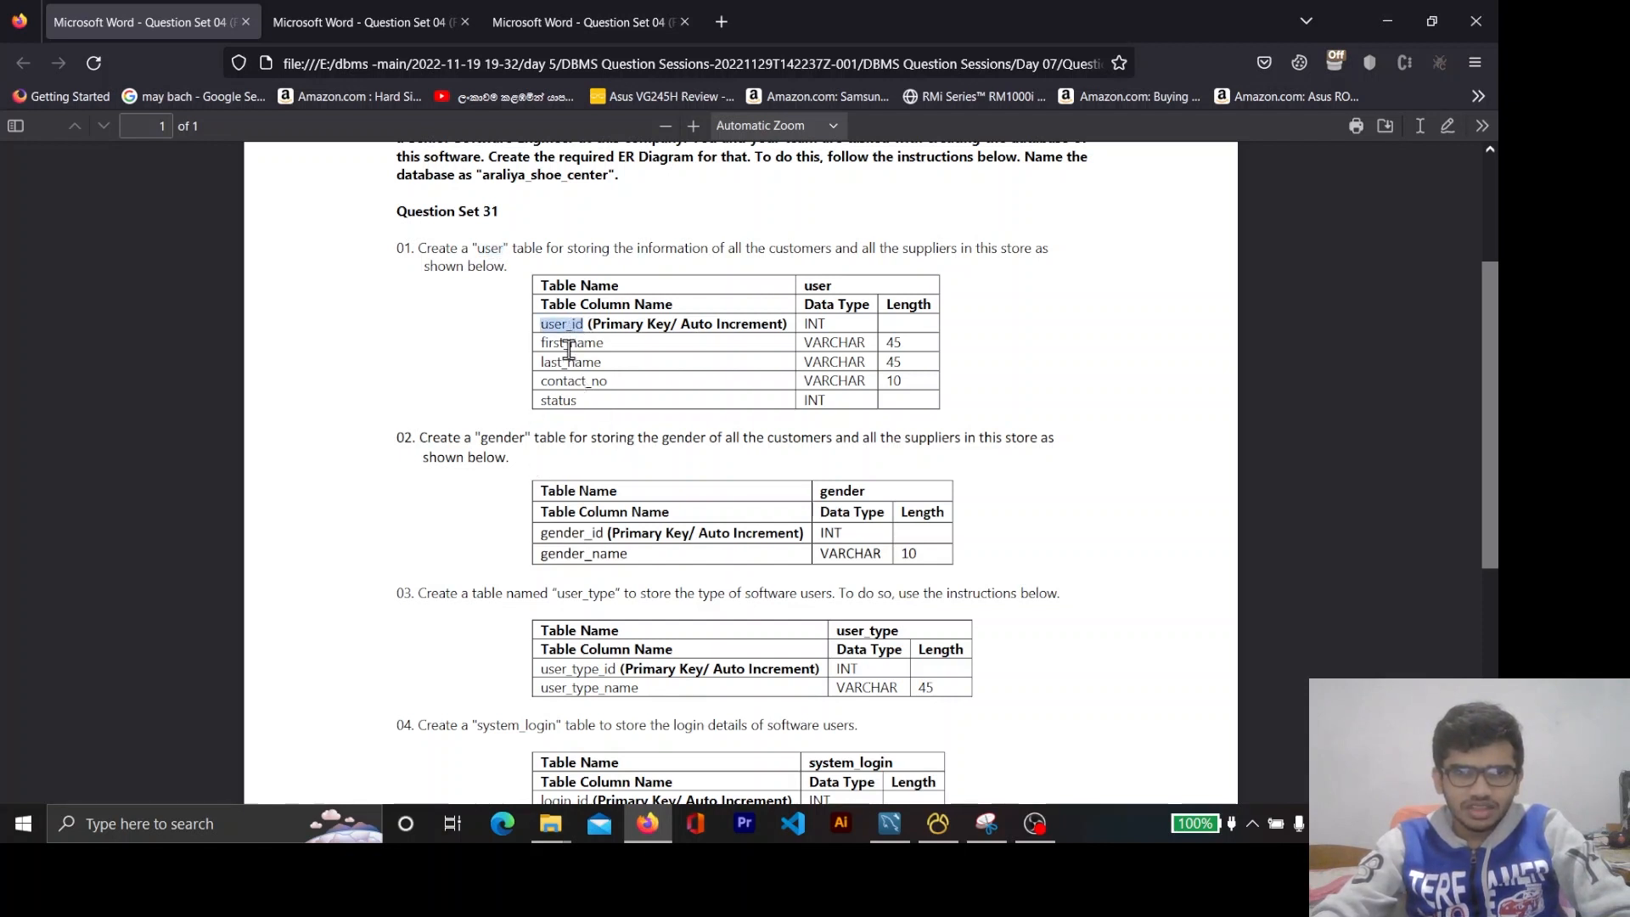
pyautogui.doubleClick(569, 344)
pyautogui.doubleClick(569, 363)
pyautogui.doubleClick(564, 382)
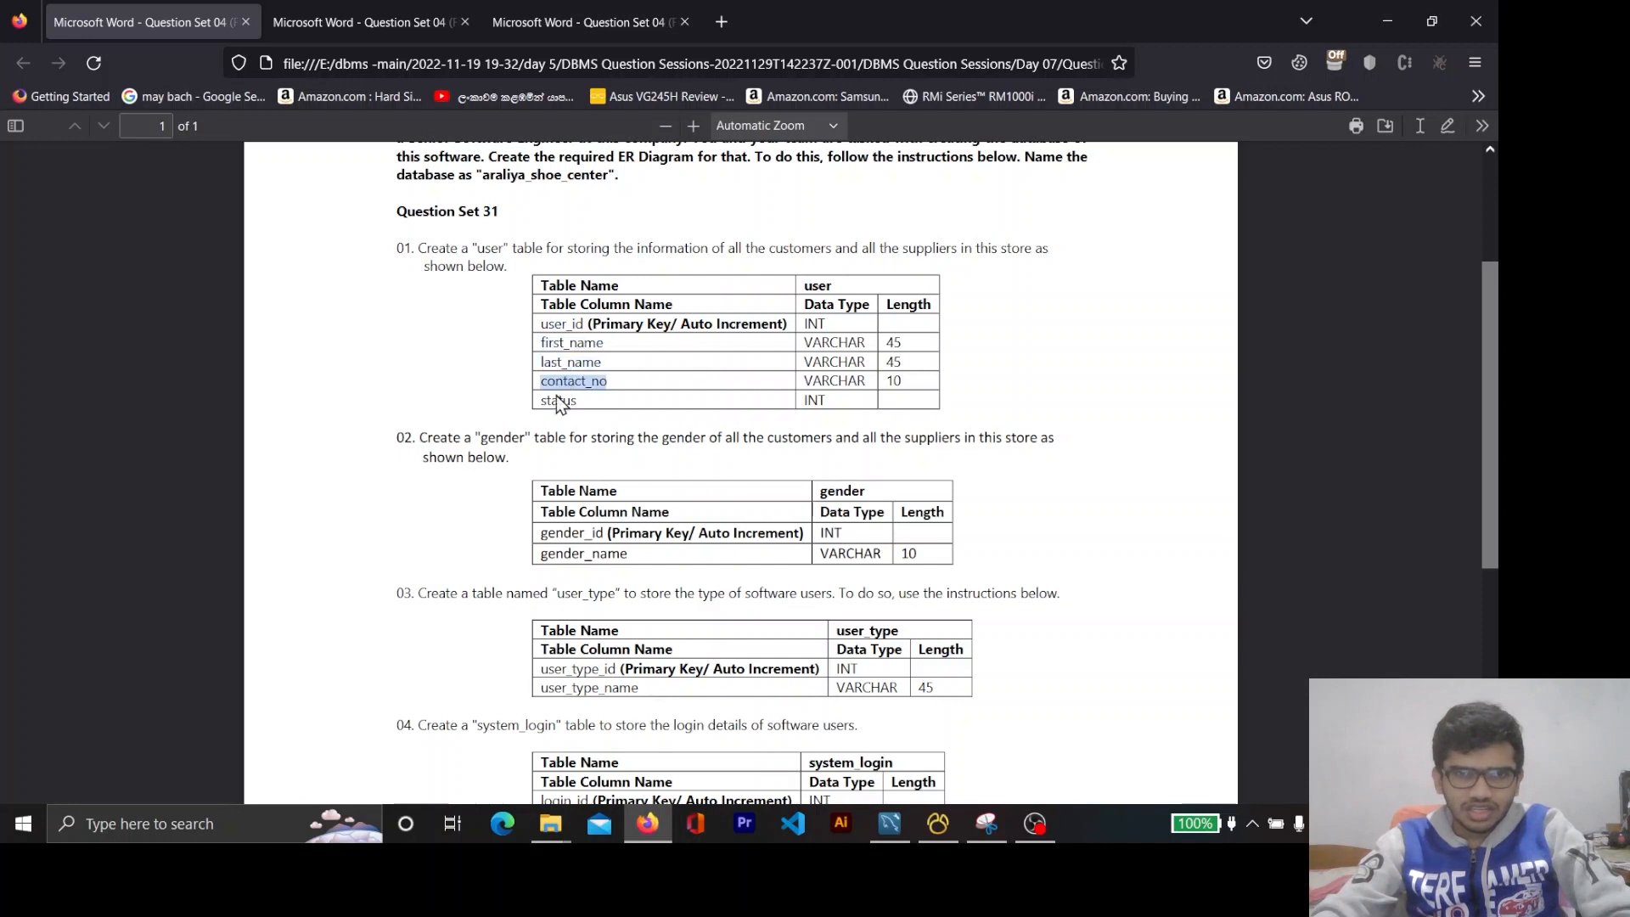
pyautogui.doubleClick(559, 402)
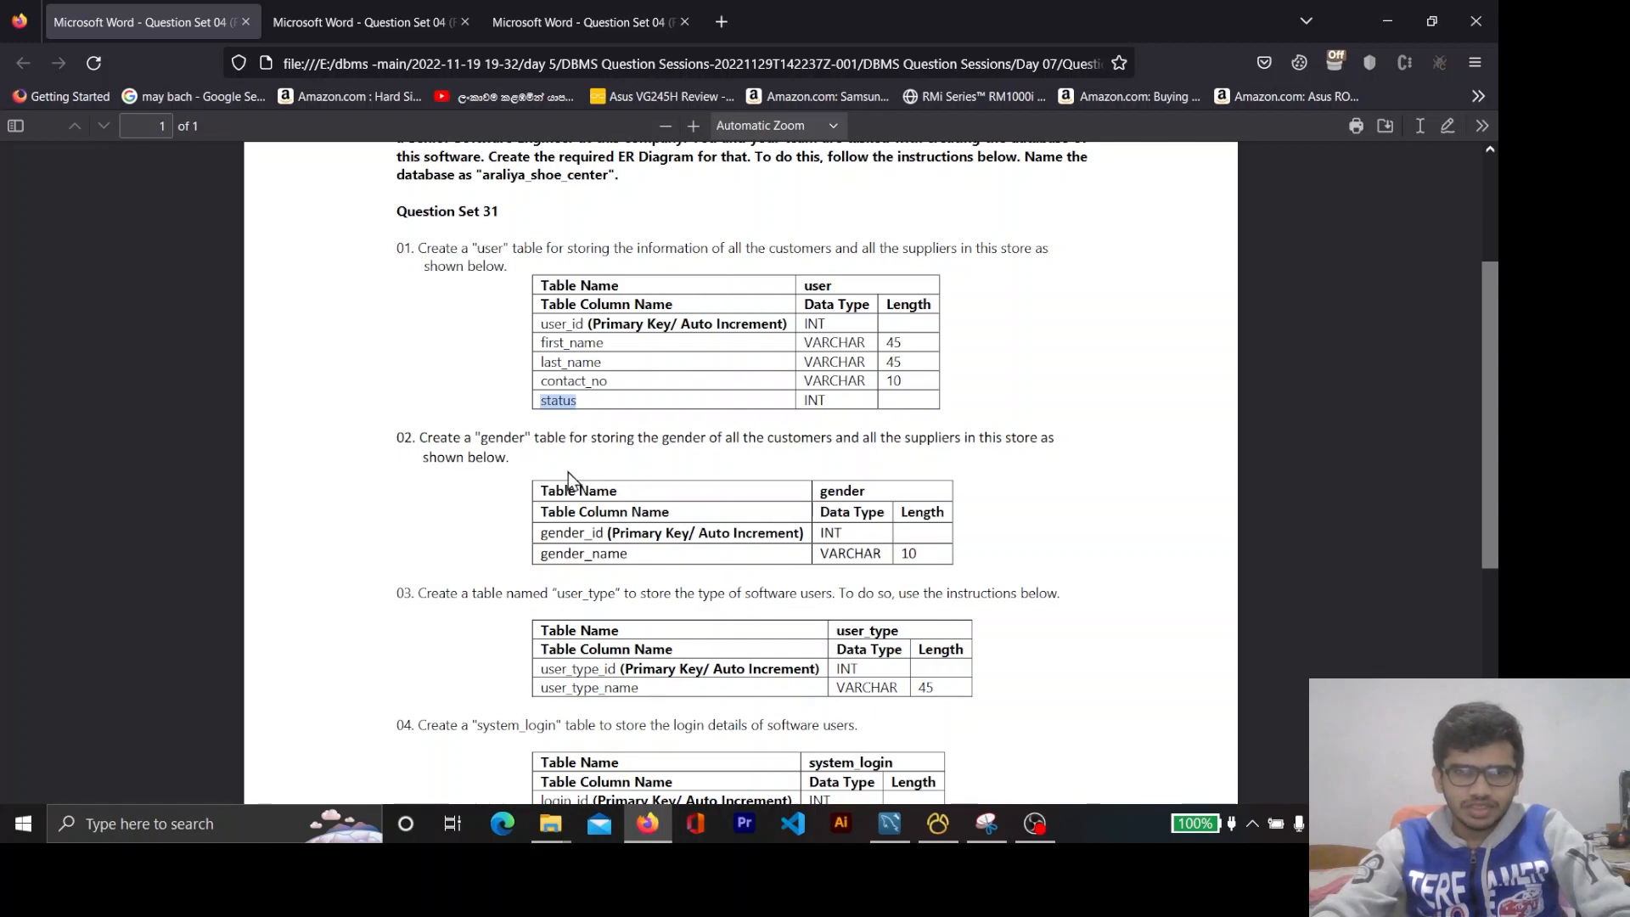
# Review the column specifications for the "gender" and "user_type" tables in Question Set 31.
pyautogui.scroll(-2, 568, 472)
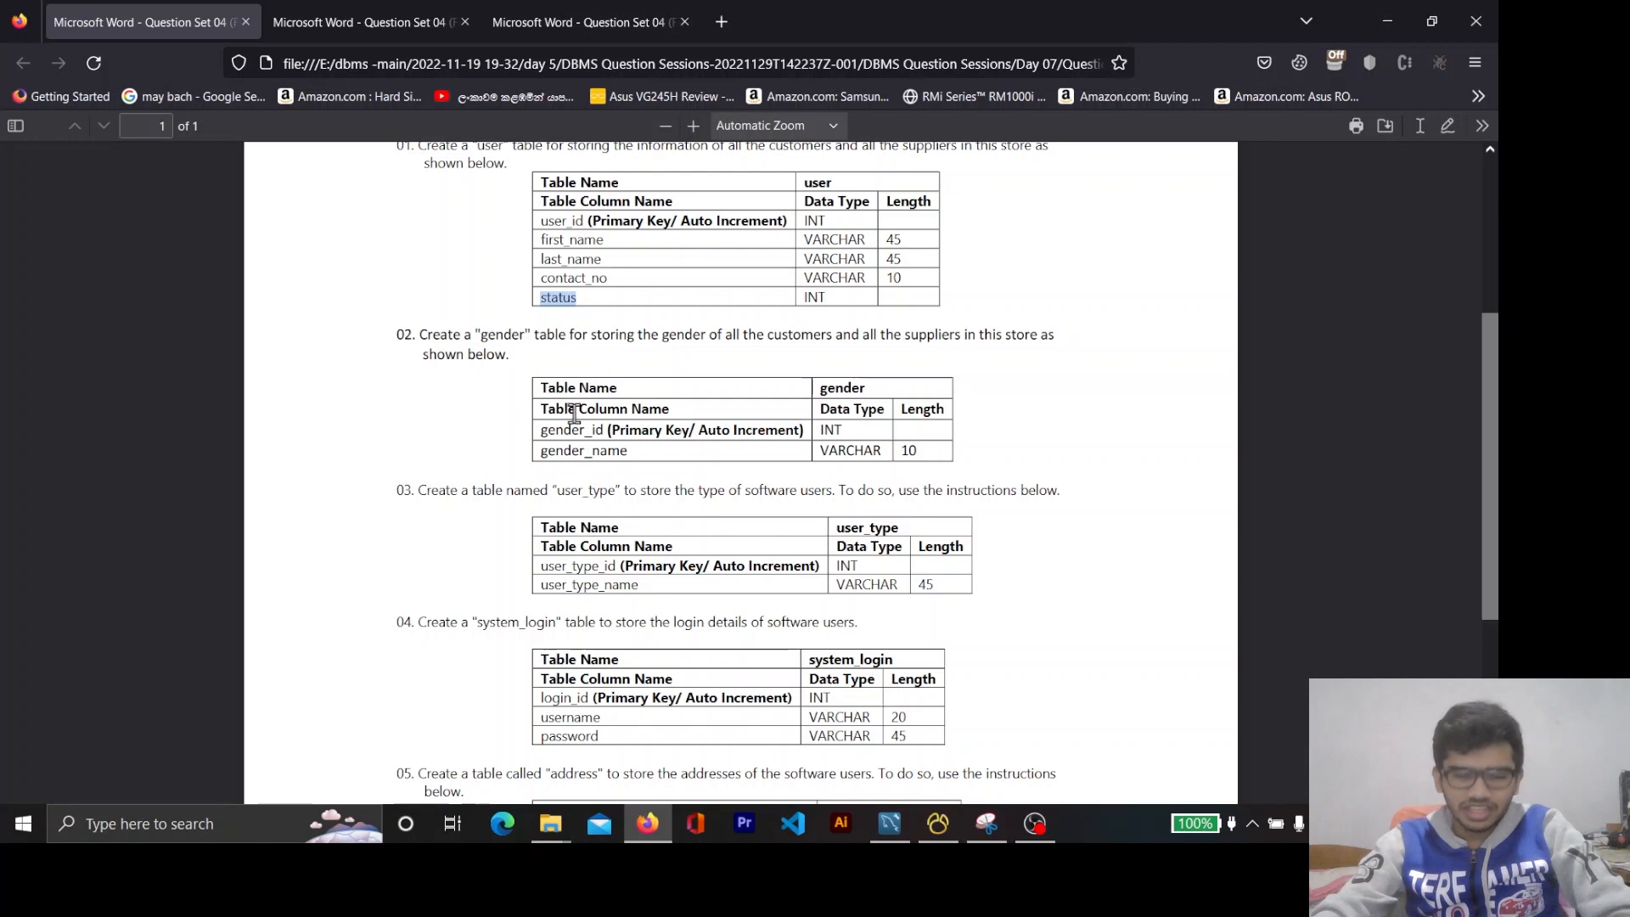
pyautogui.doubleClick(574, 429)
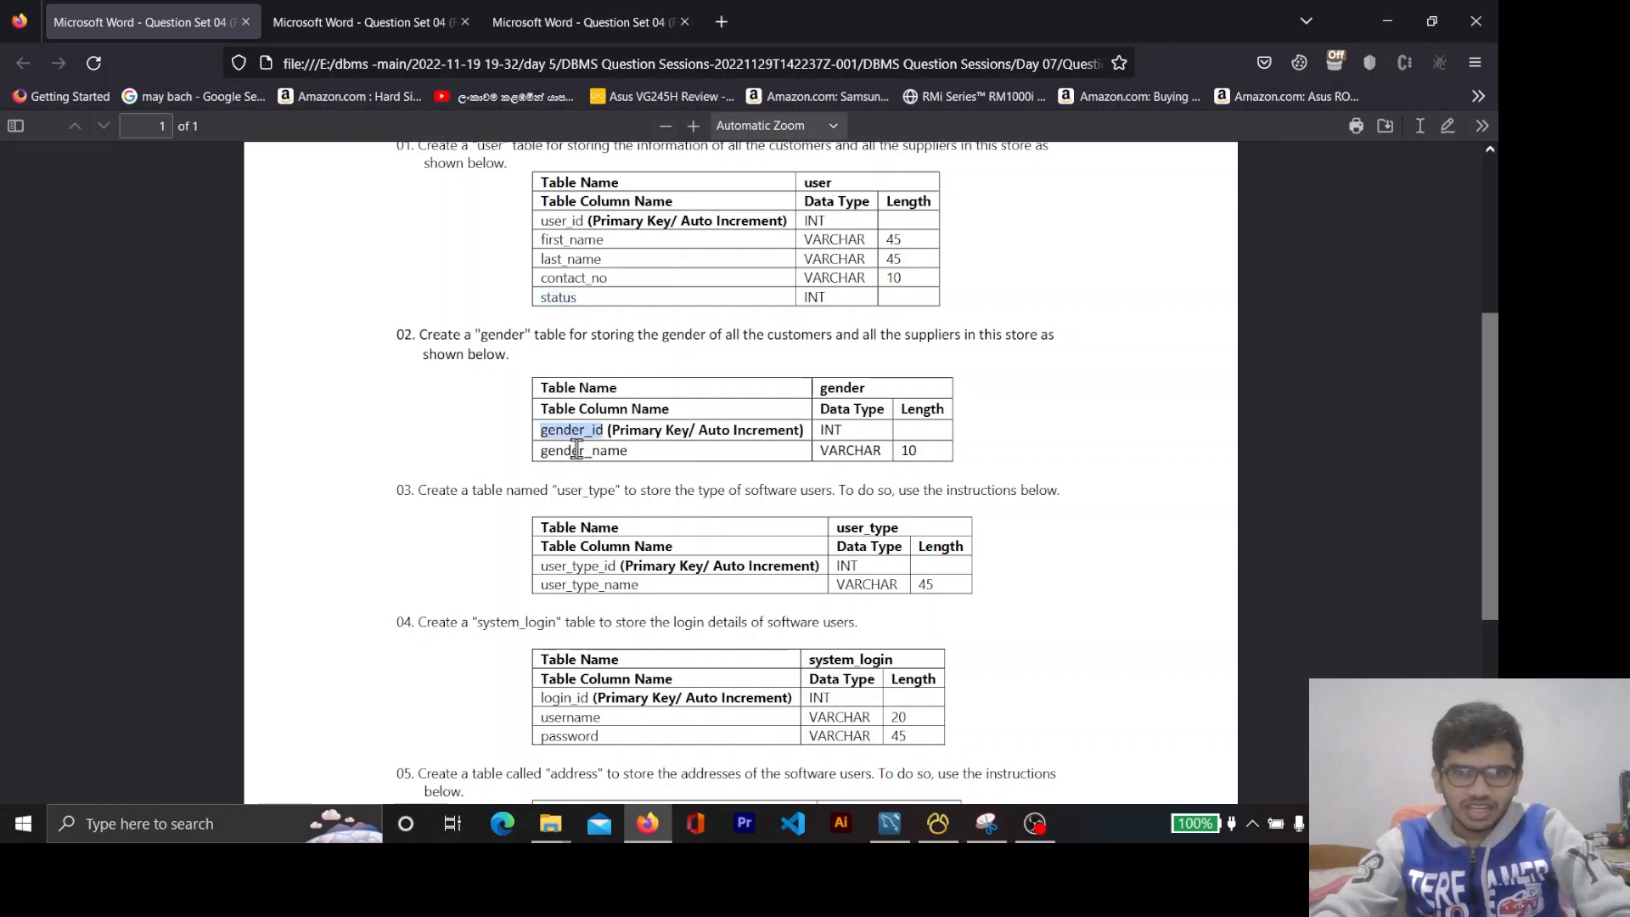
pyautogui.doubleClick(577, 450)
pyautogui.doubleClick(593, 490)
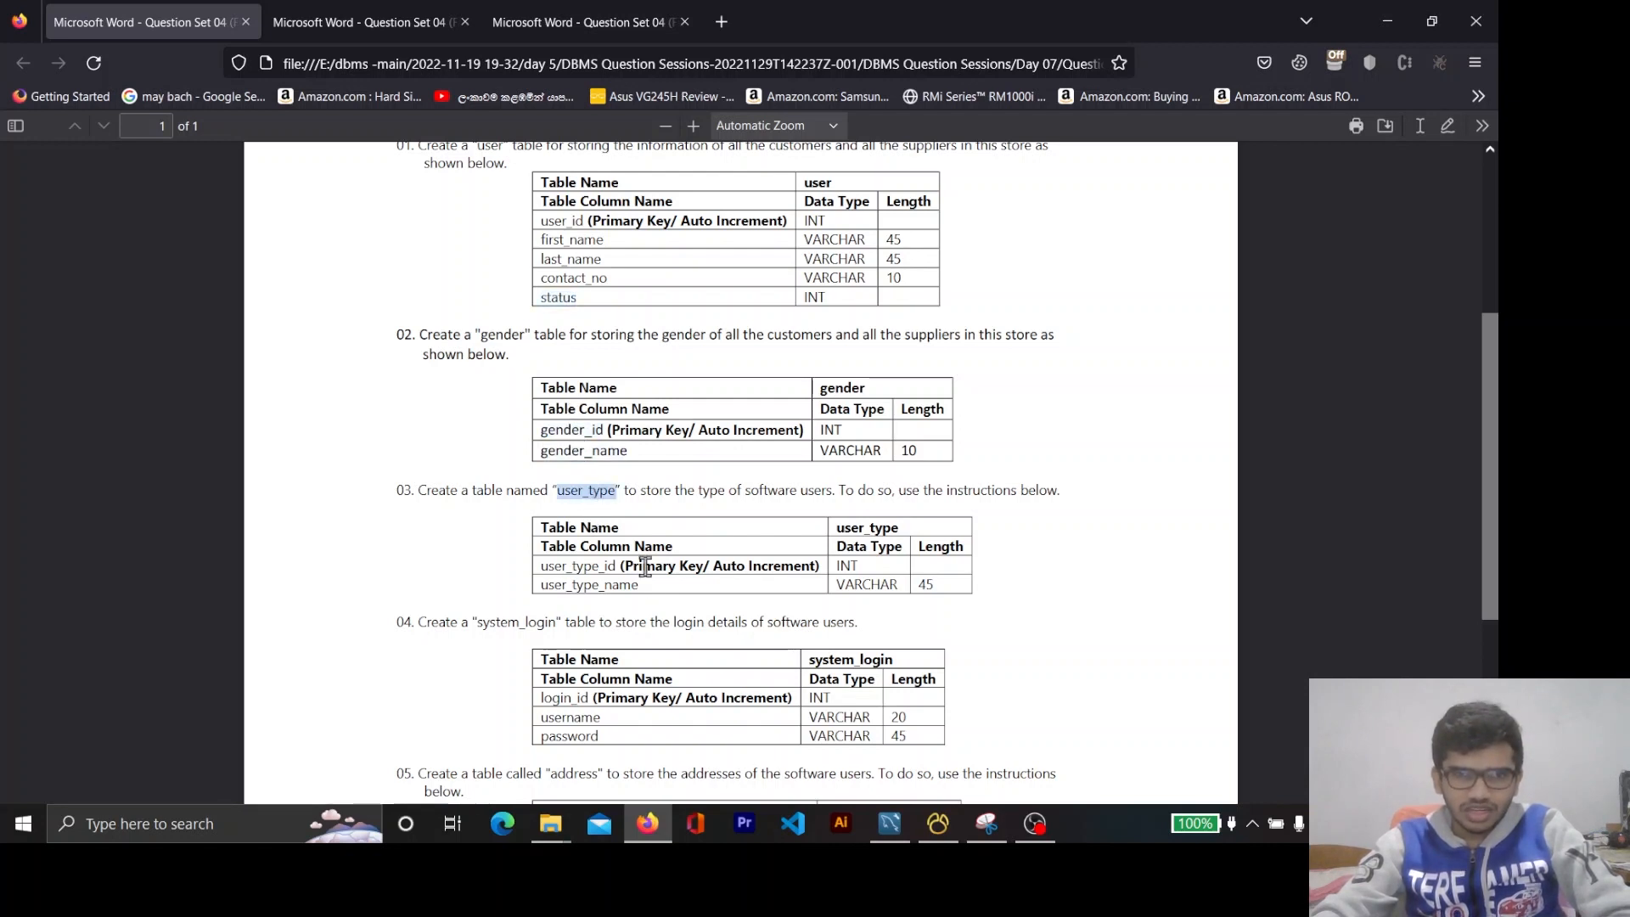
pyautogui.doubleClick(573, 566)
pyautogui.doubleClick(590, 585)
pyautogui.scroll(-2, 620, 488)
pyautogui.scroll(-3, 621, 488)
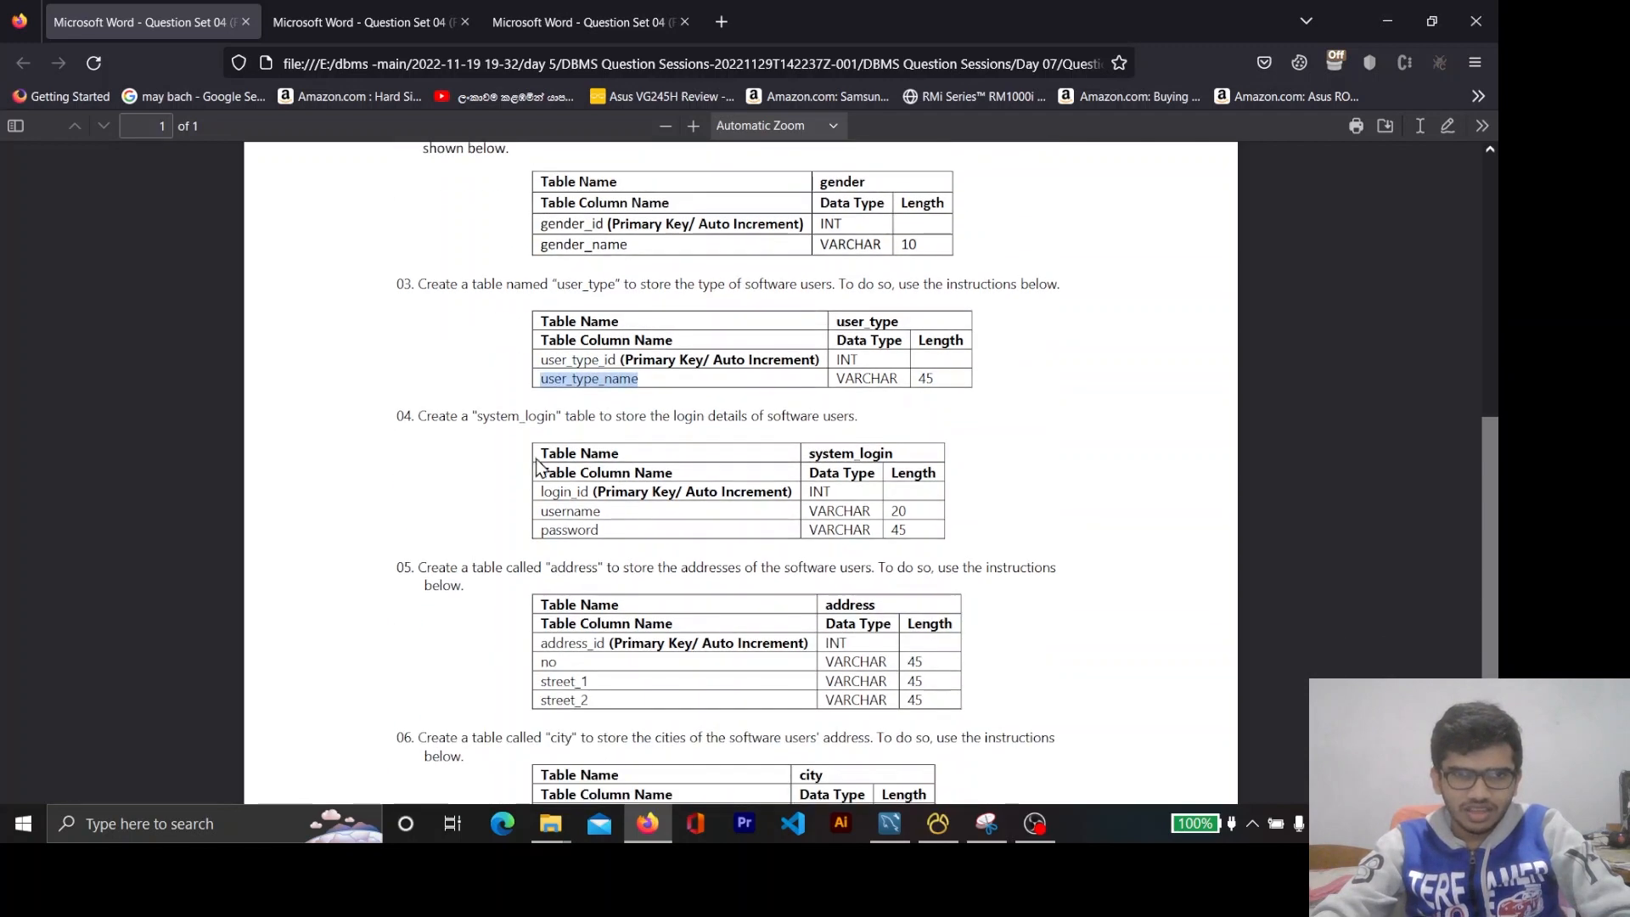
# Review the "system_login" table's columns in Question Set 31 and recheck the "user_type" table's name and ID column.
pyautogui.doubleClick(520, 416)
pyautogui.click(574, 496)
pyautogui.doubleClick(574, 494)
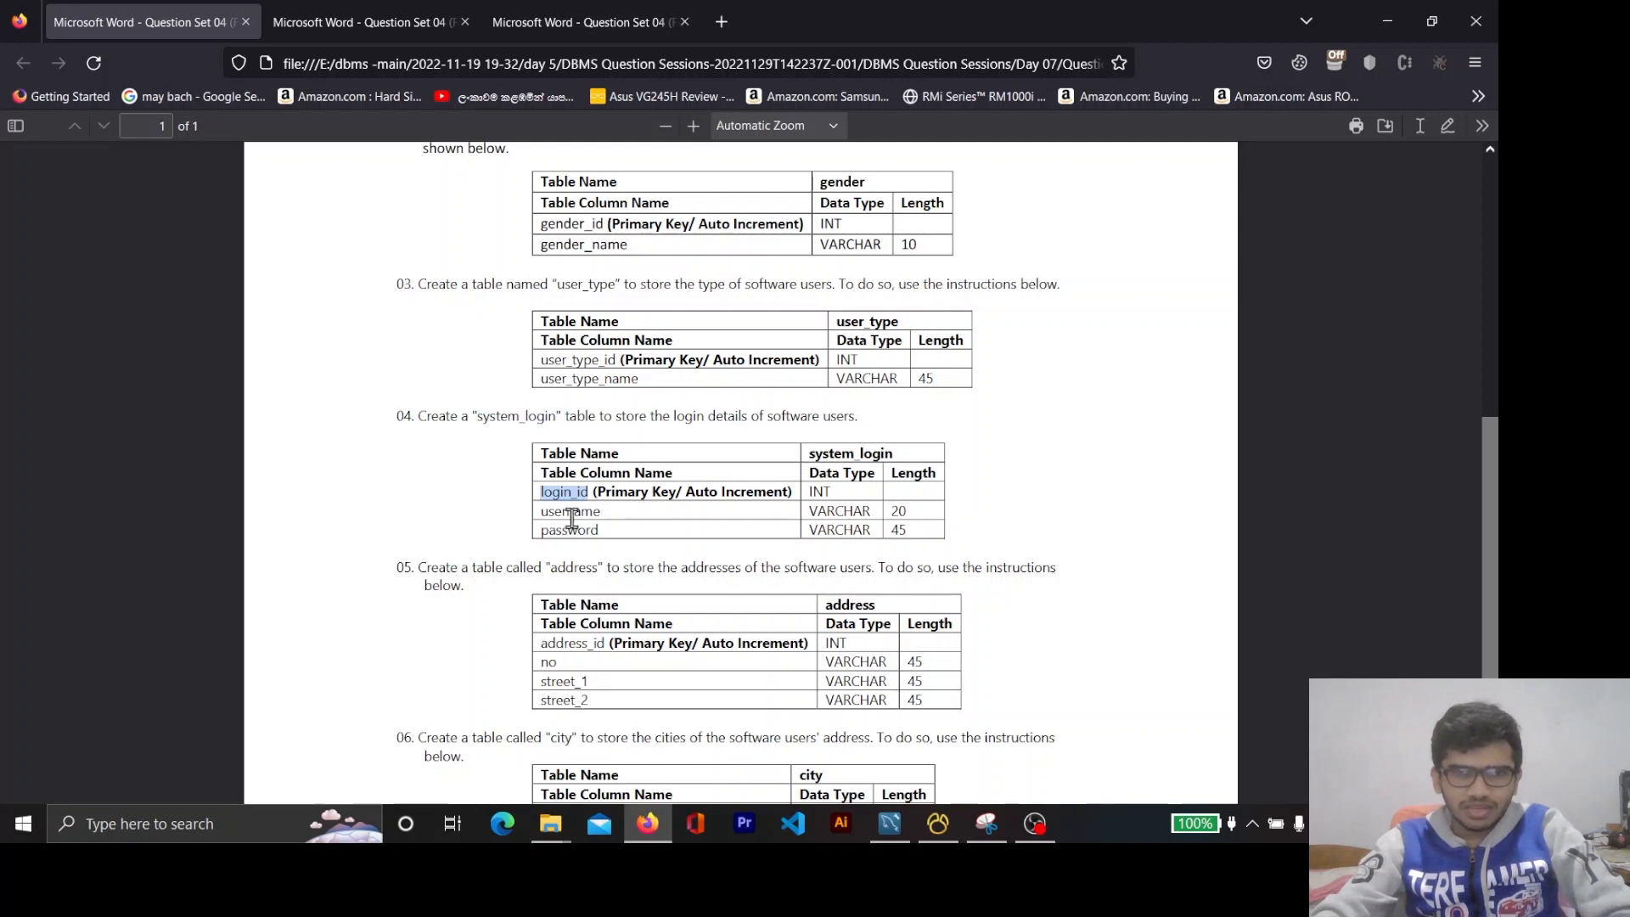
pyautogui.doubleClick(573, 512)
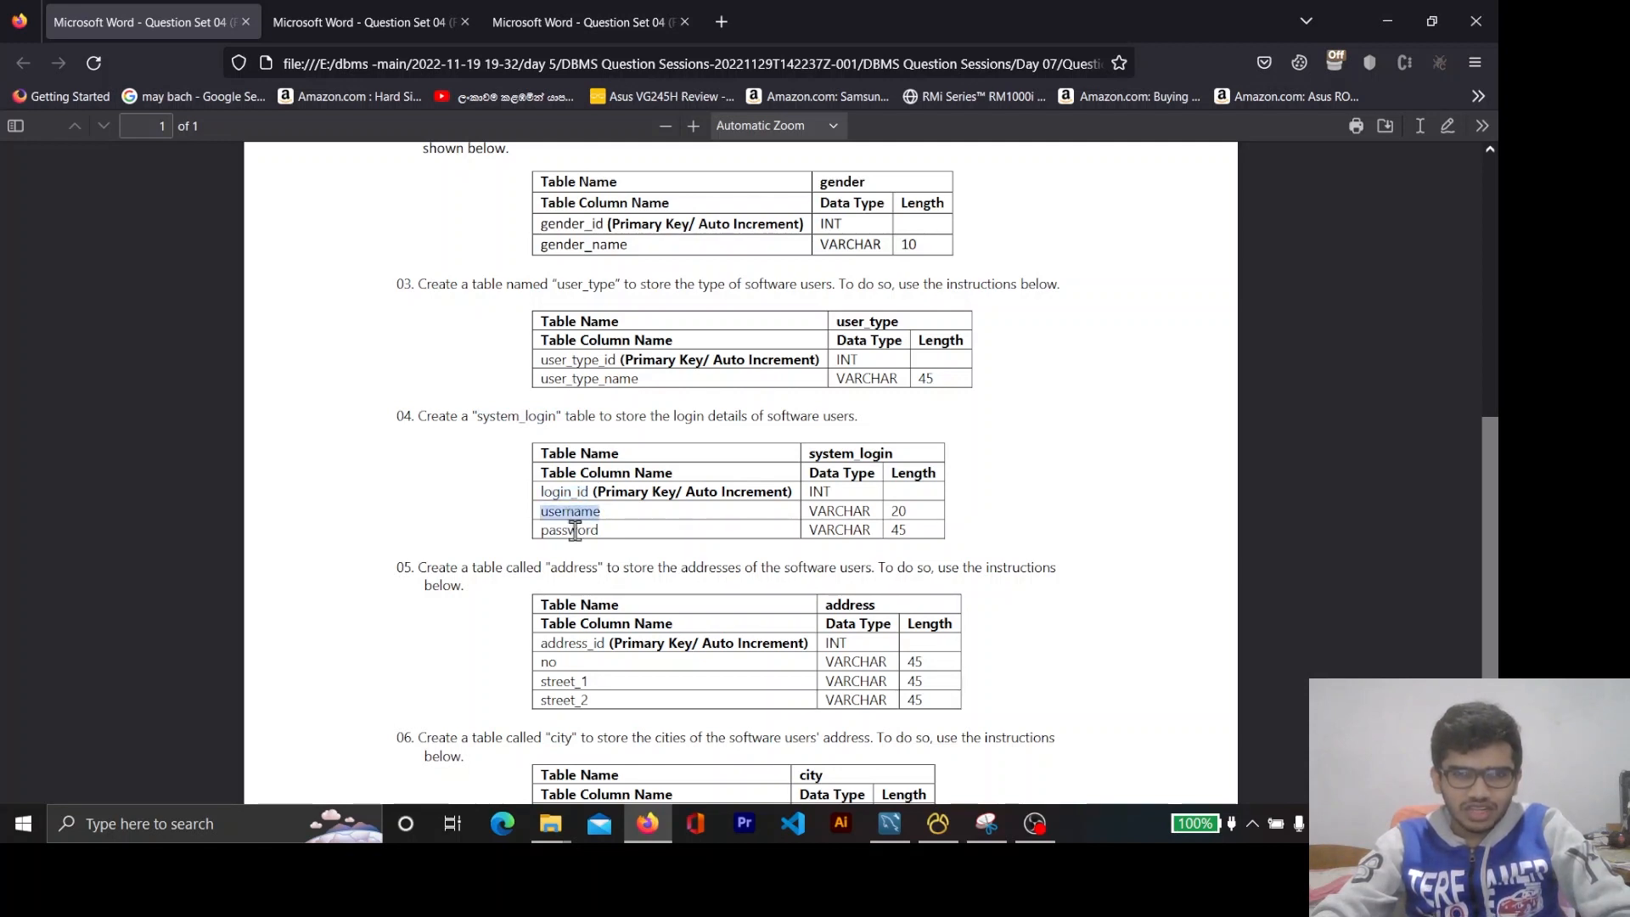
pyautogui.doubleClick(574, 531)
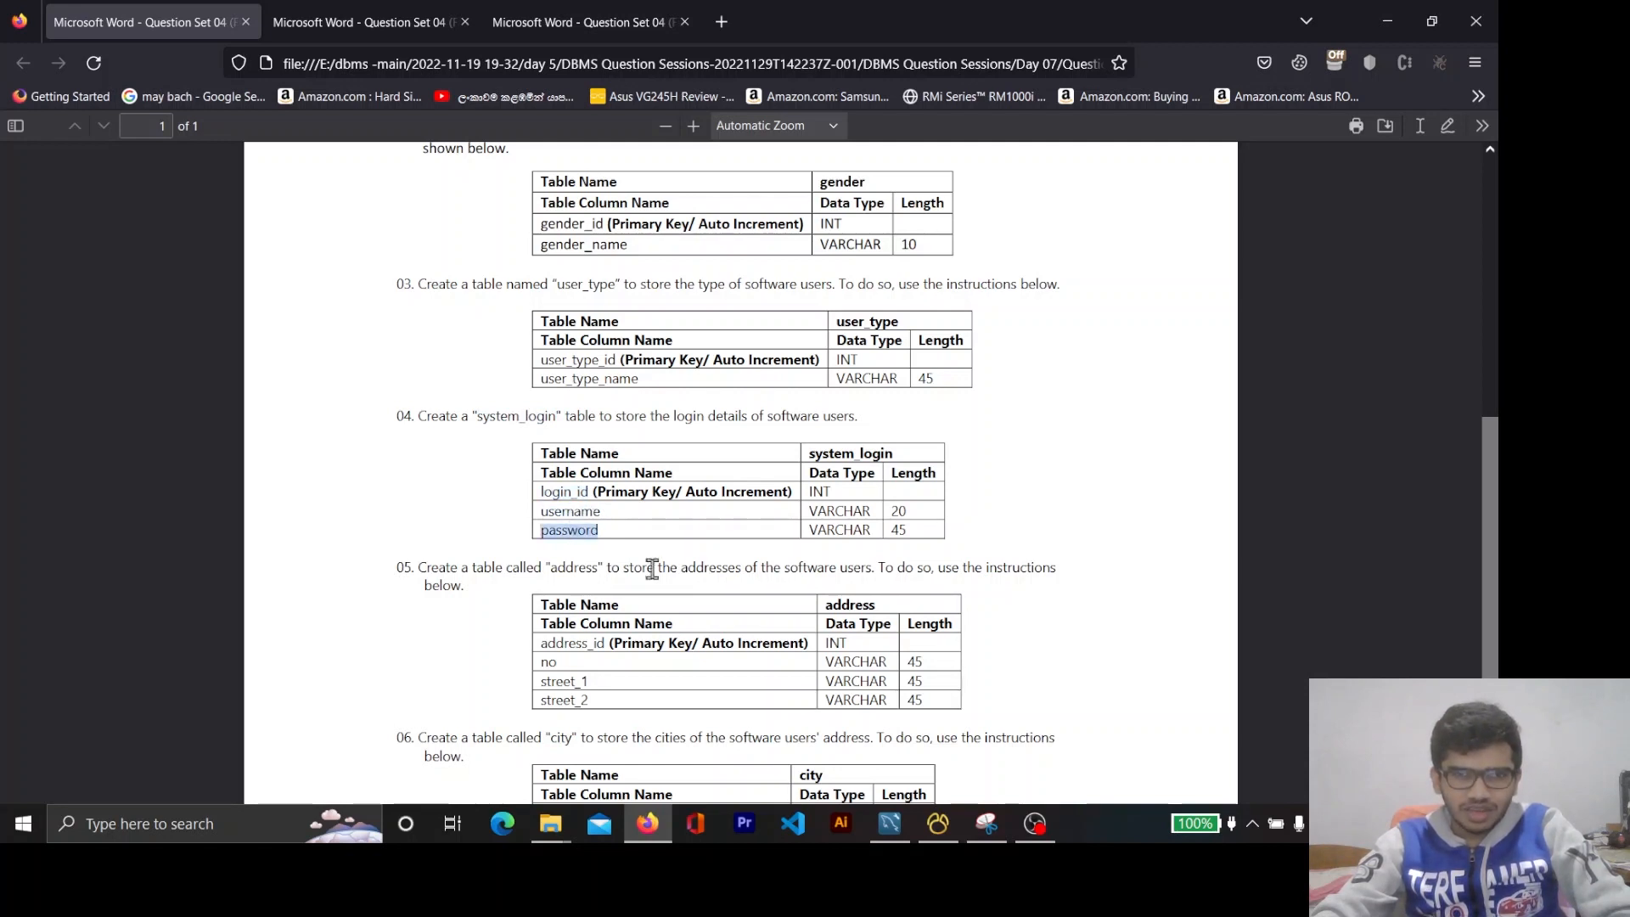
pyautogui.doubleClick(586, 283)
pyautogui.doubleClick(585, 360)
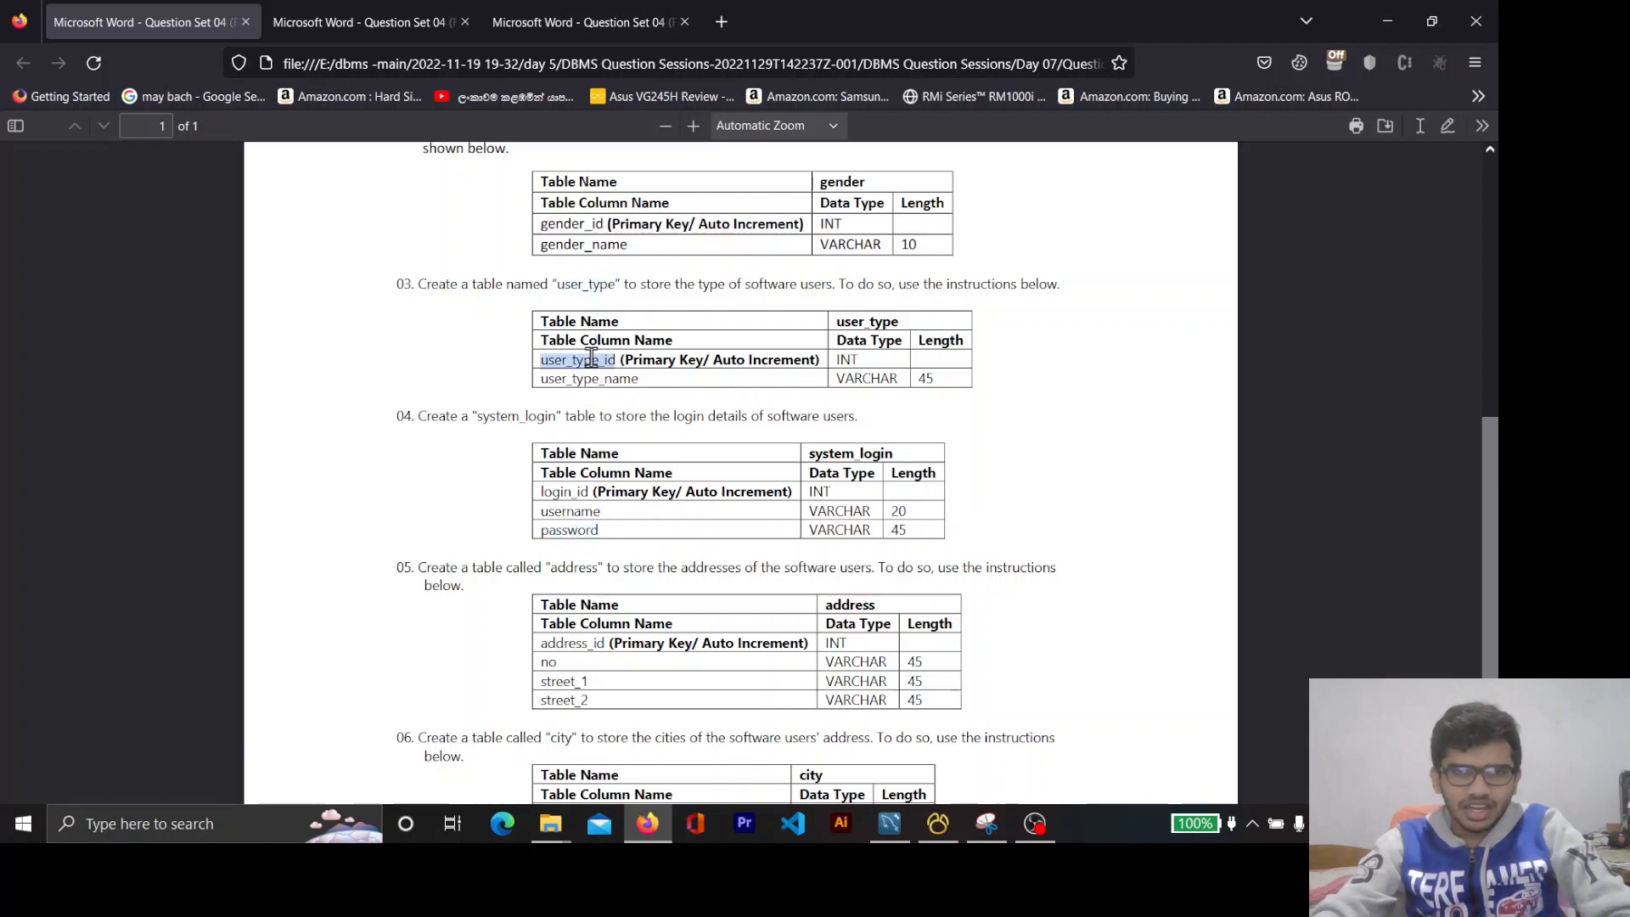
pyautogui.doubleClick(586, 283)
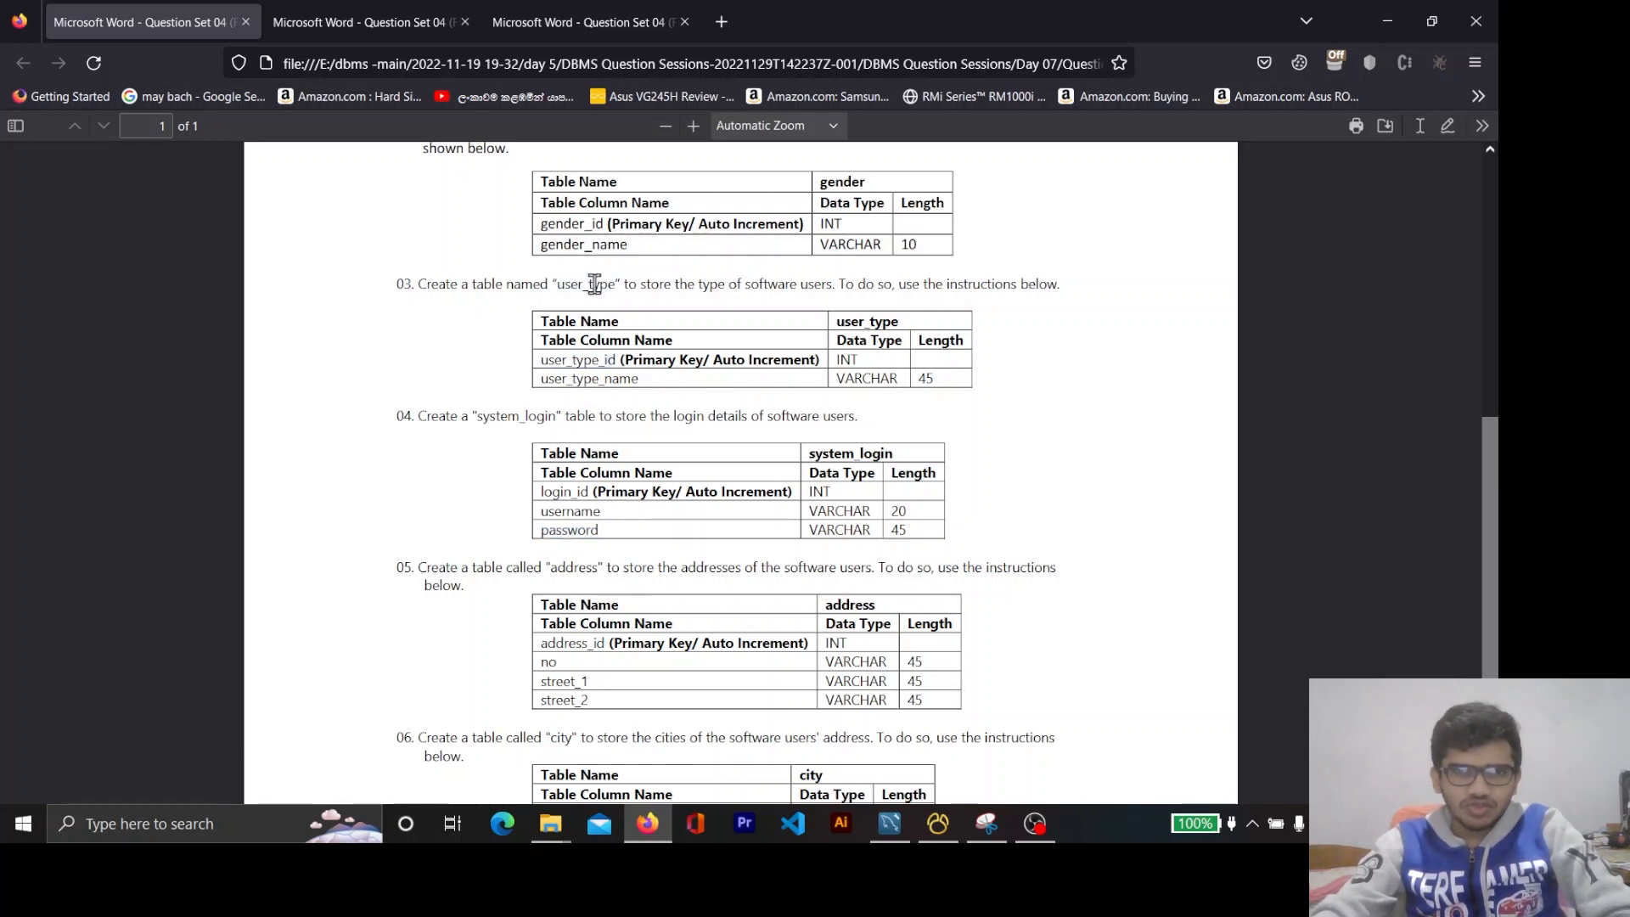
# Review the "address" and "city" table names and ID columns in Question Set 31.
pyautogui.scroll(-1, 615, 518)
pyautogui.scroll(-3, 613, 511)
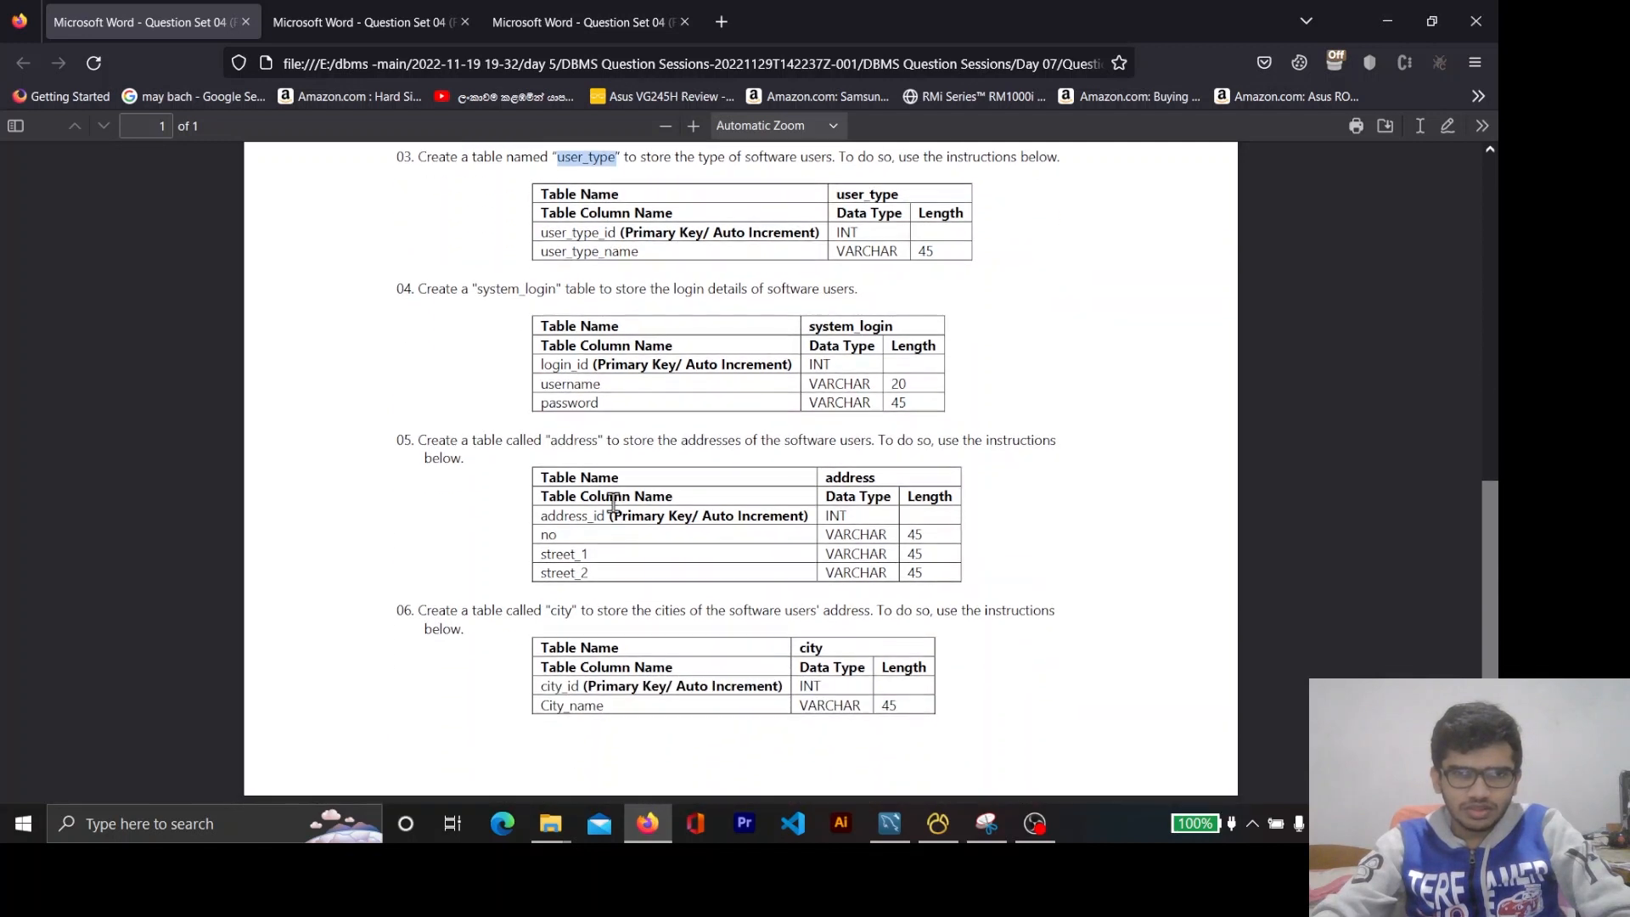
pyautogui.doubleClick(574, 516)
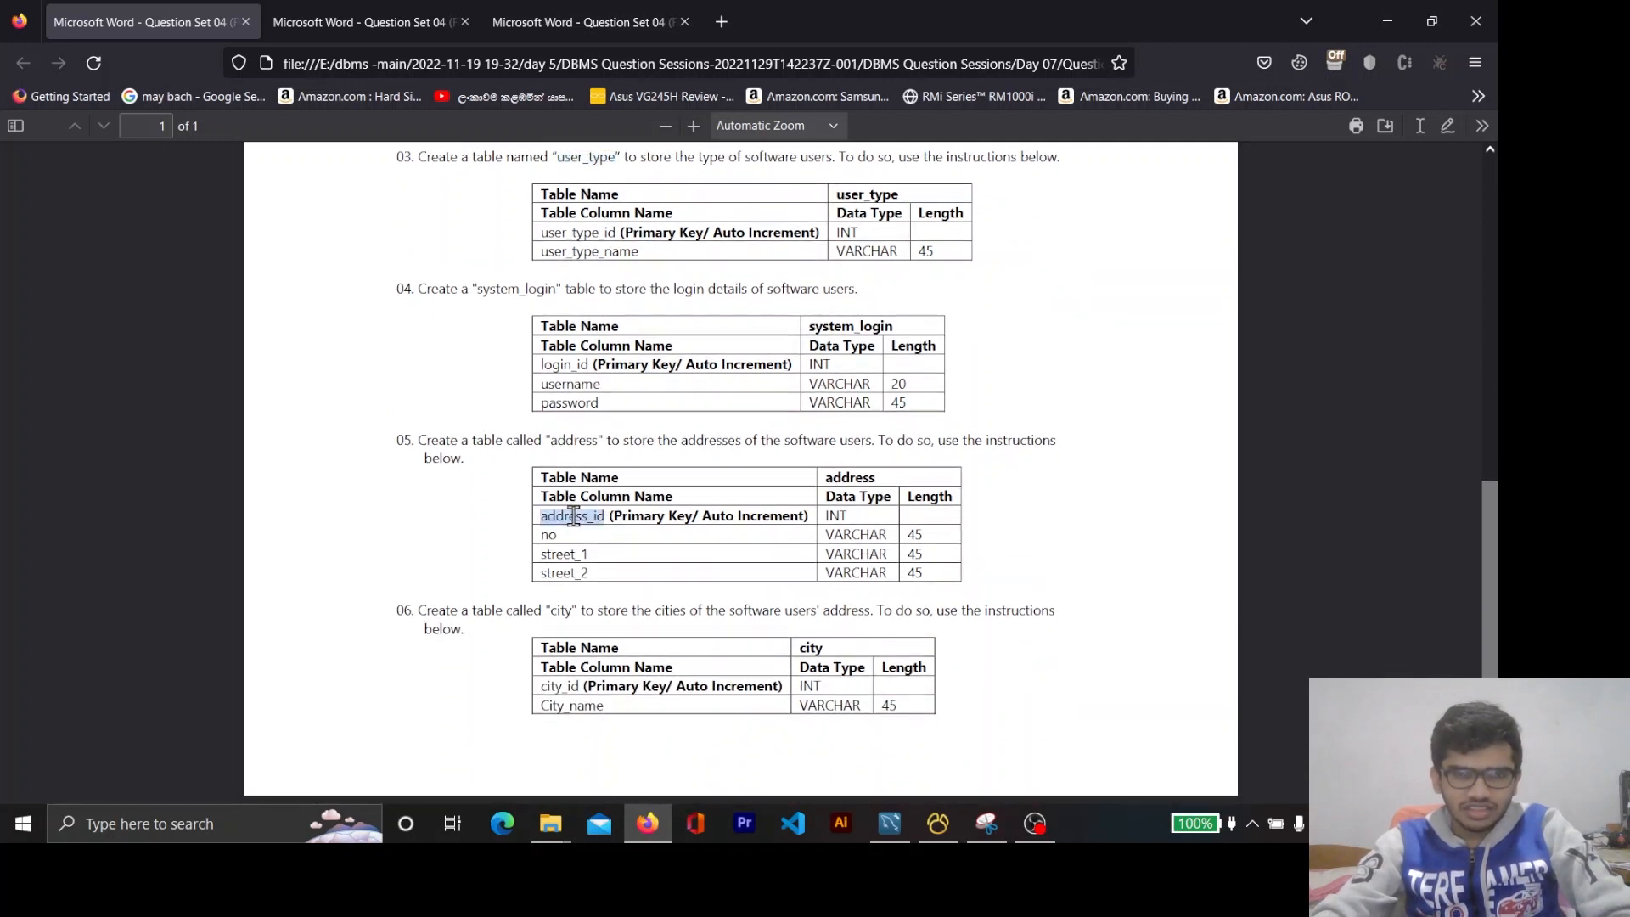
pyautogui.doubleClick(574, 440)
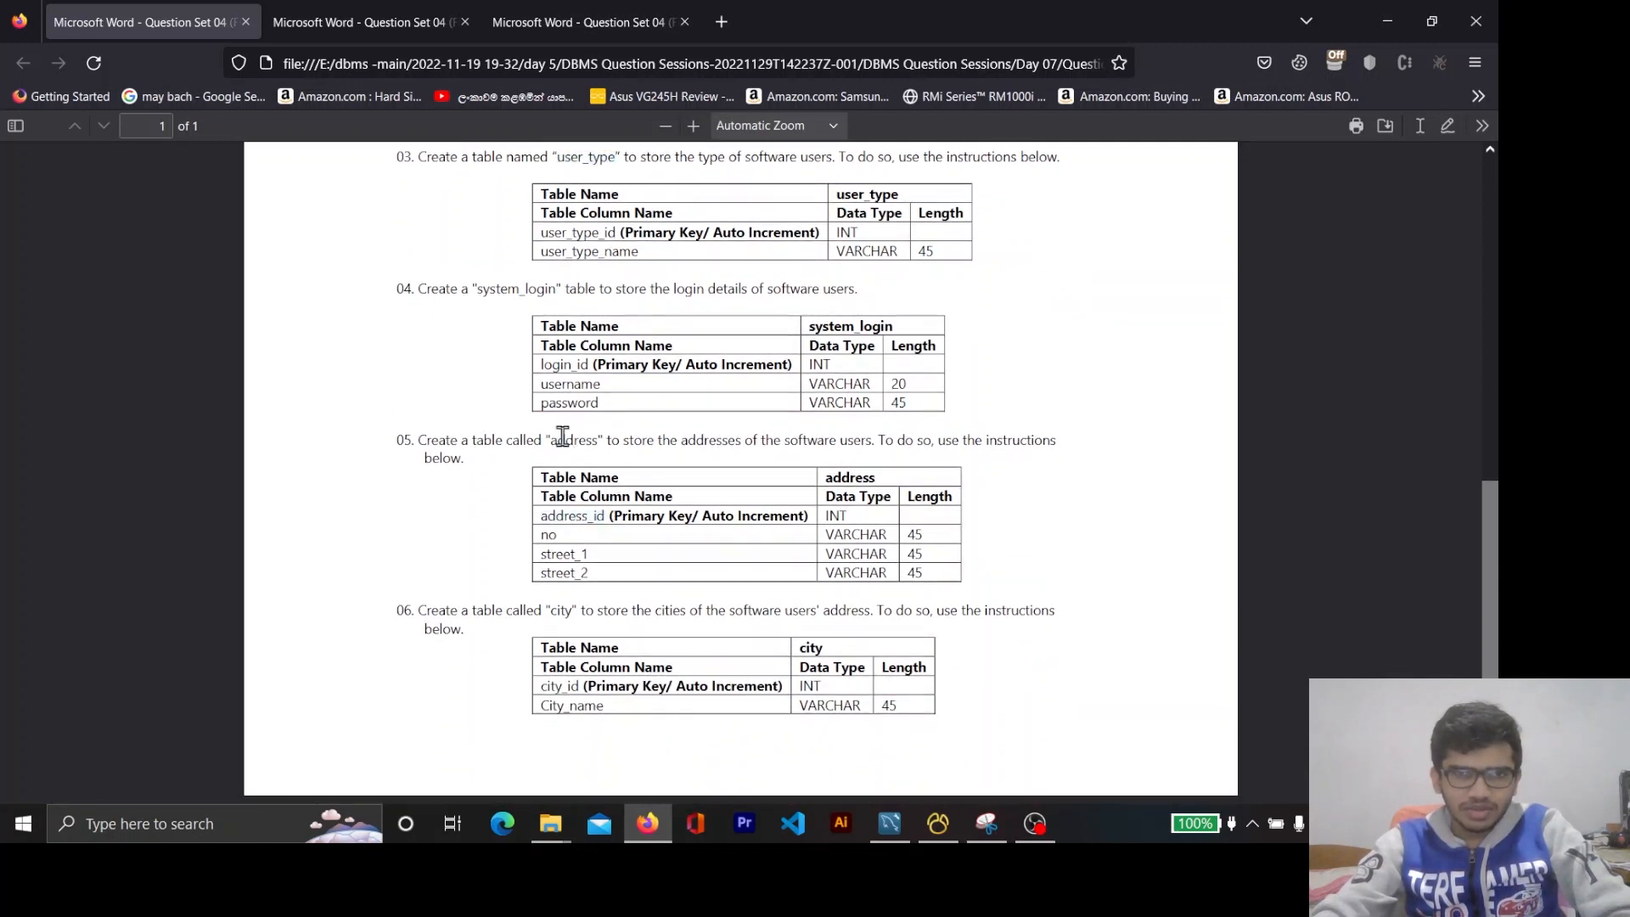
pyautogui.doubleClick(559, 686)
pyautogui.doubleClick(563, 610)
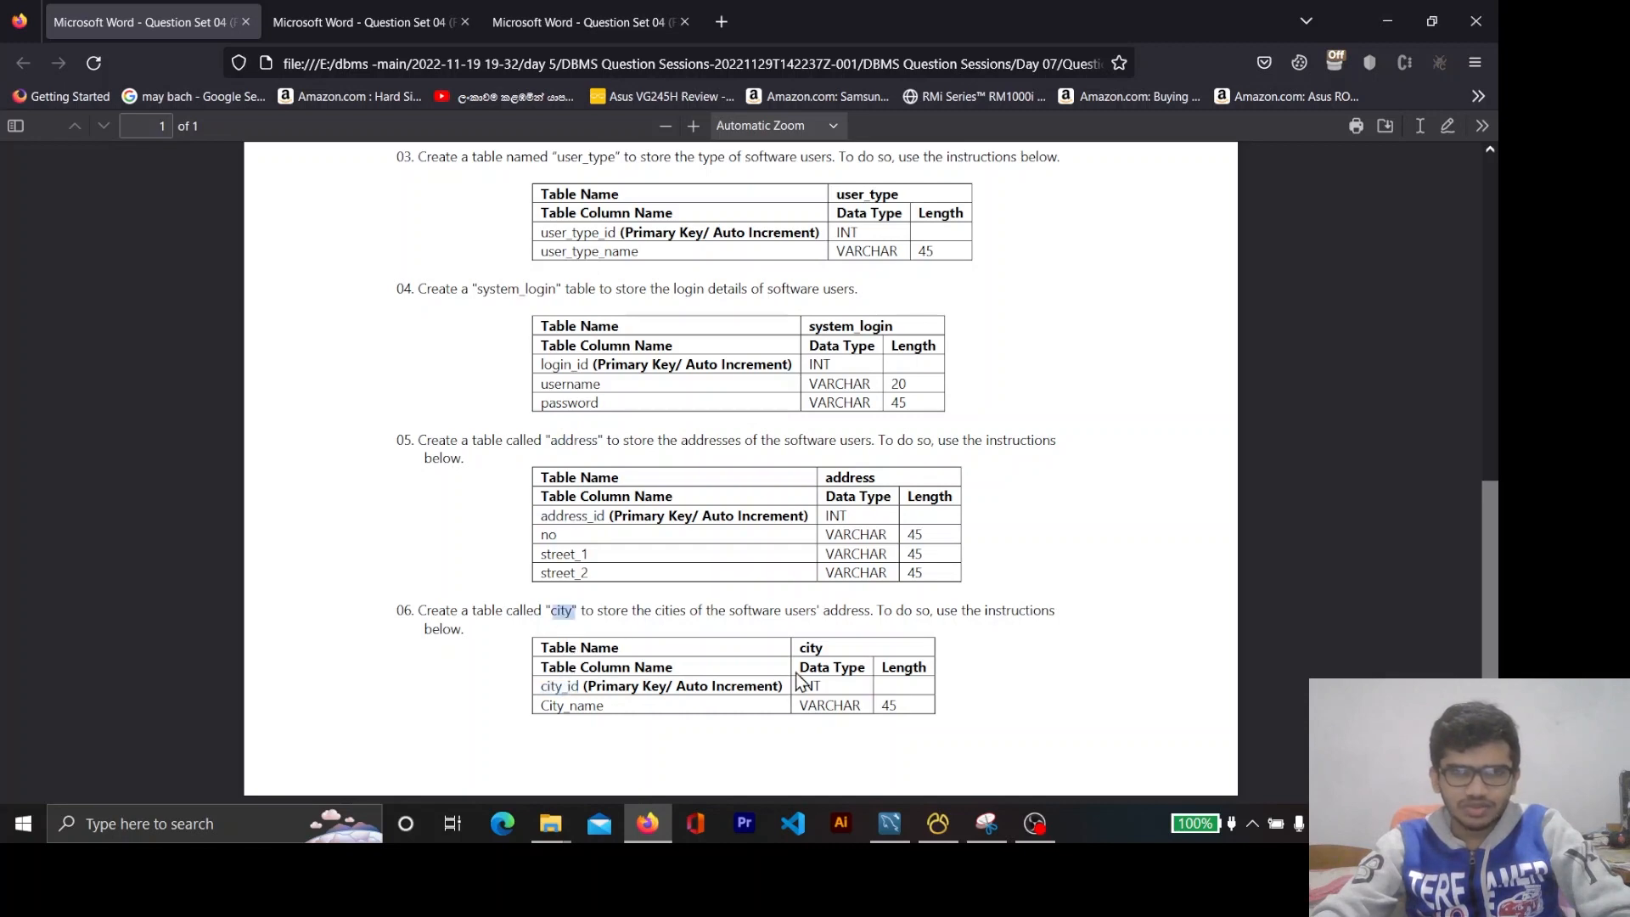
pyautogui.scroll(10, 1260, 643)
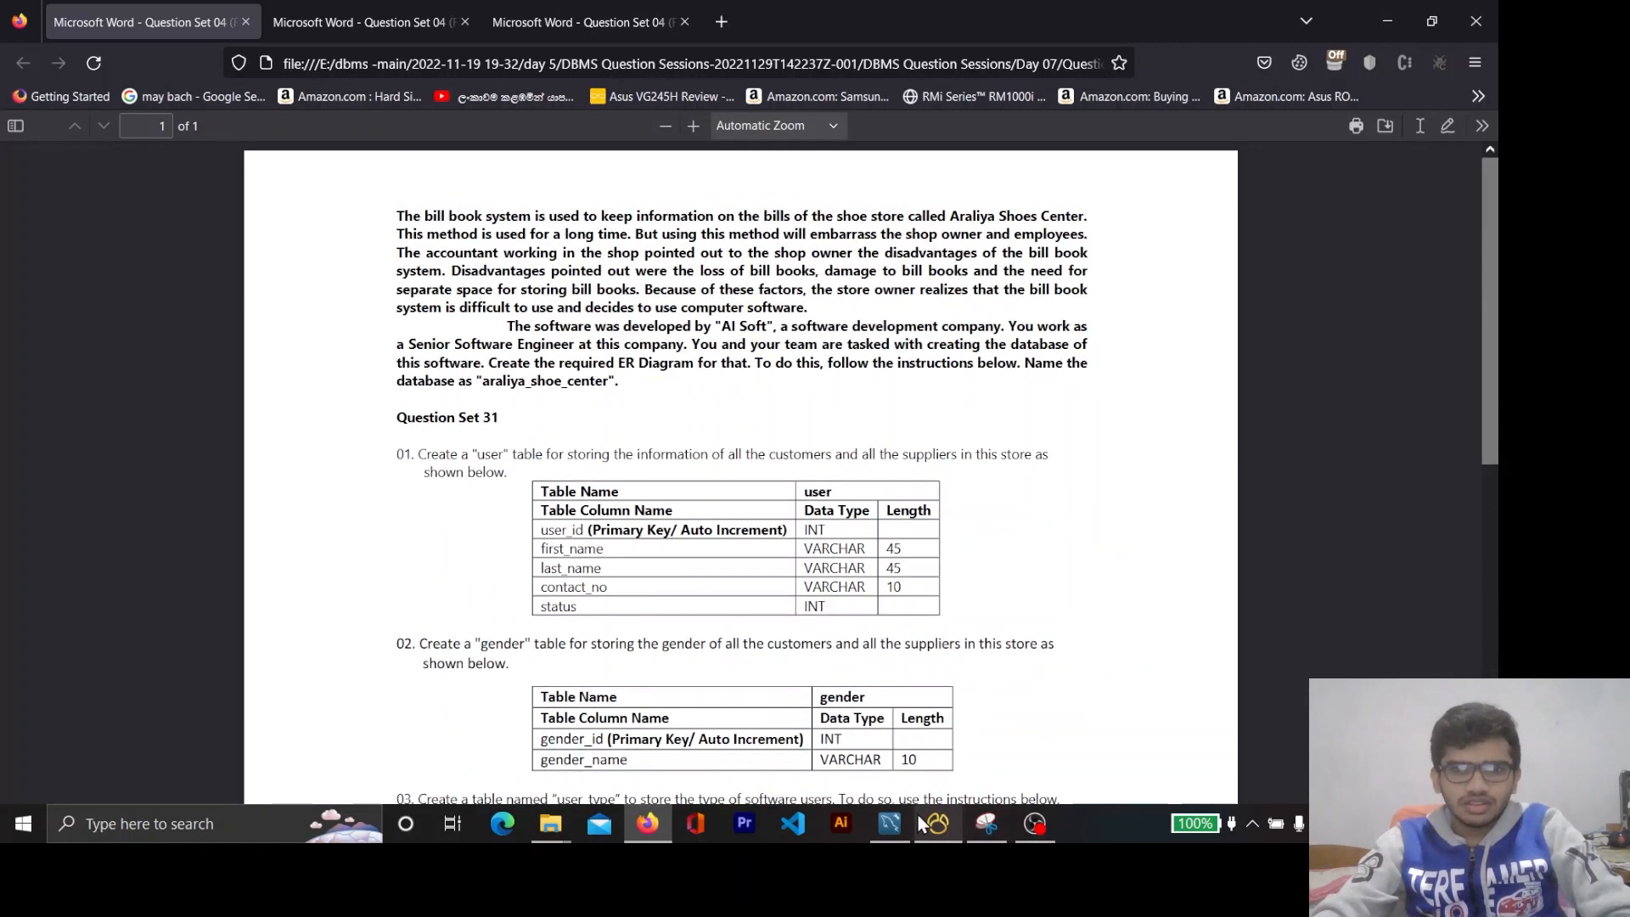
# Switch to MySQL Workbench and examine the existing tables in the araliya_shoe_center EER diagram.
pyautogui.click(907, 820)
pyautogui.scroll(-2, 1166, 482)
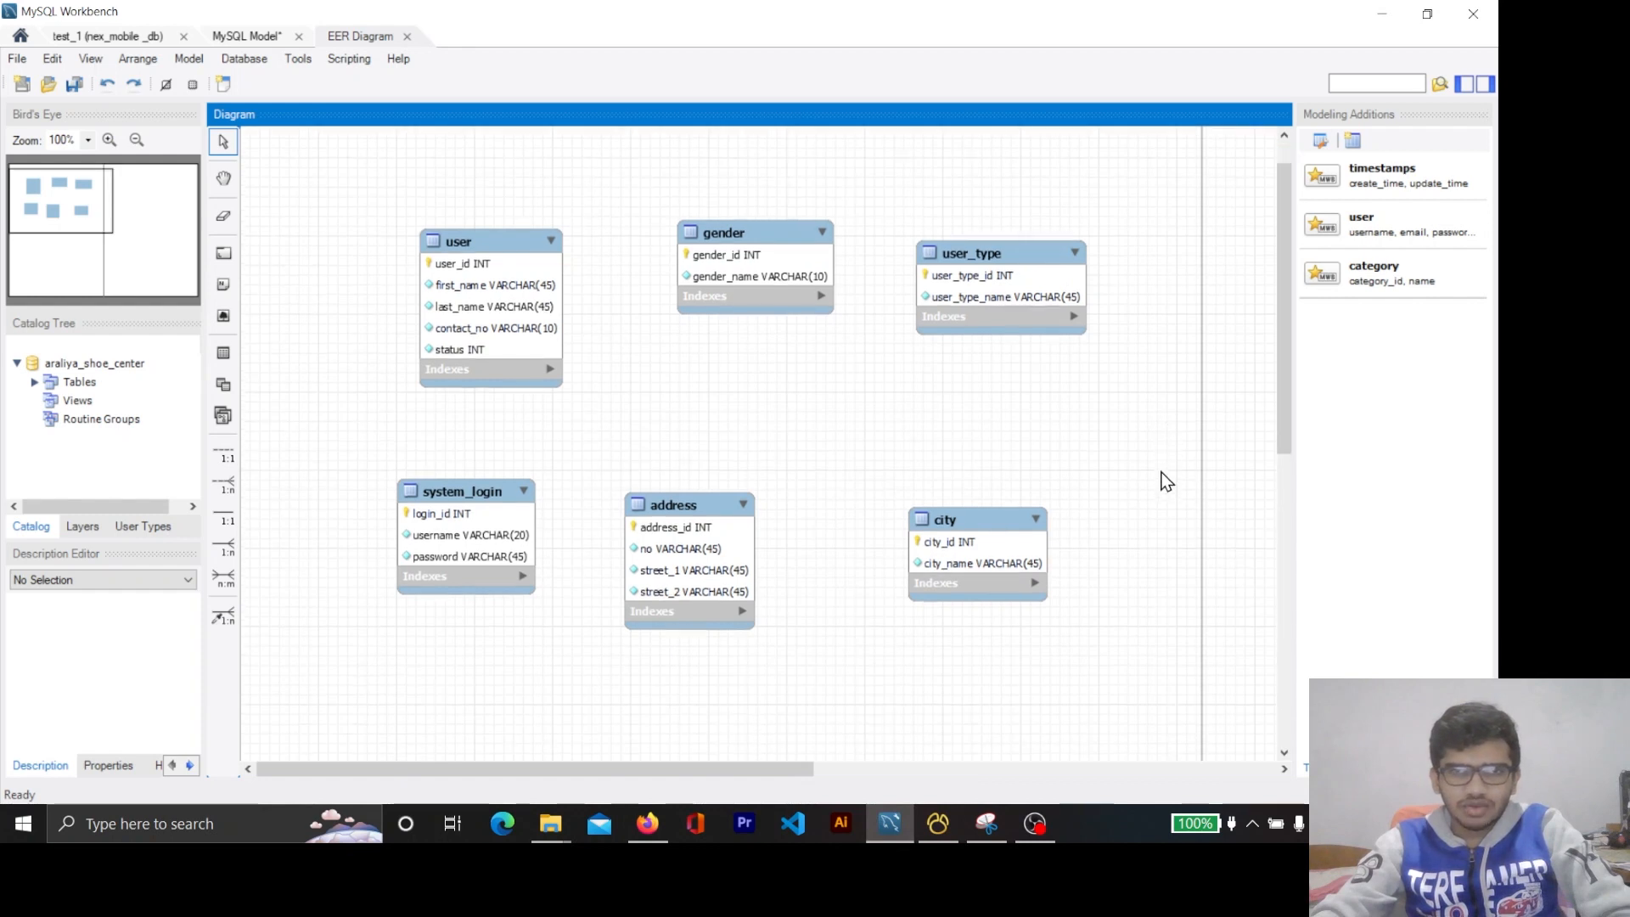
pyautogui.scroll(-3, 1167, 480)
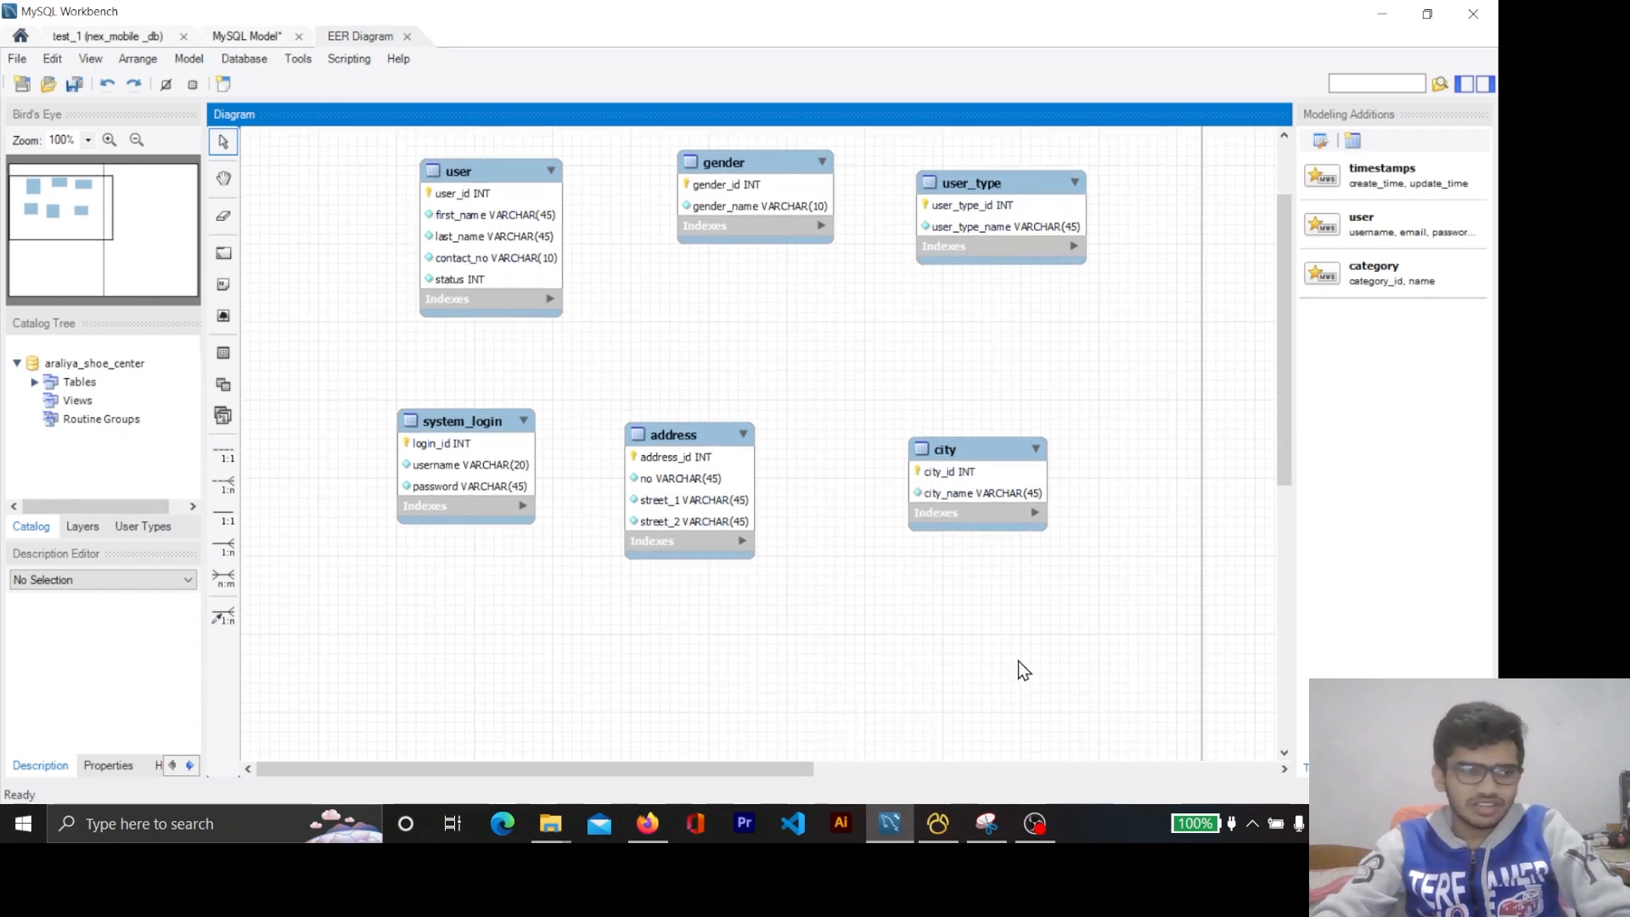
# Switch to Firefox and read the "product" table instructions in the Question Set 32 document.
pyautogui.click(648, 822)
pyautogui.hotkey('ctrl', 'Tab')
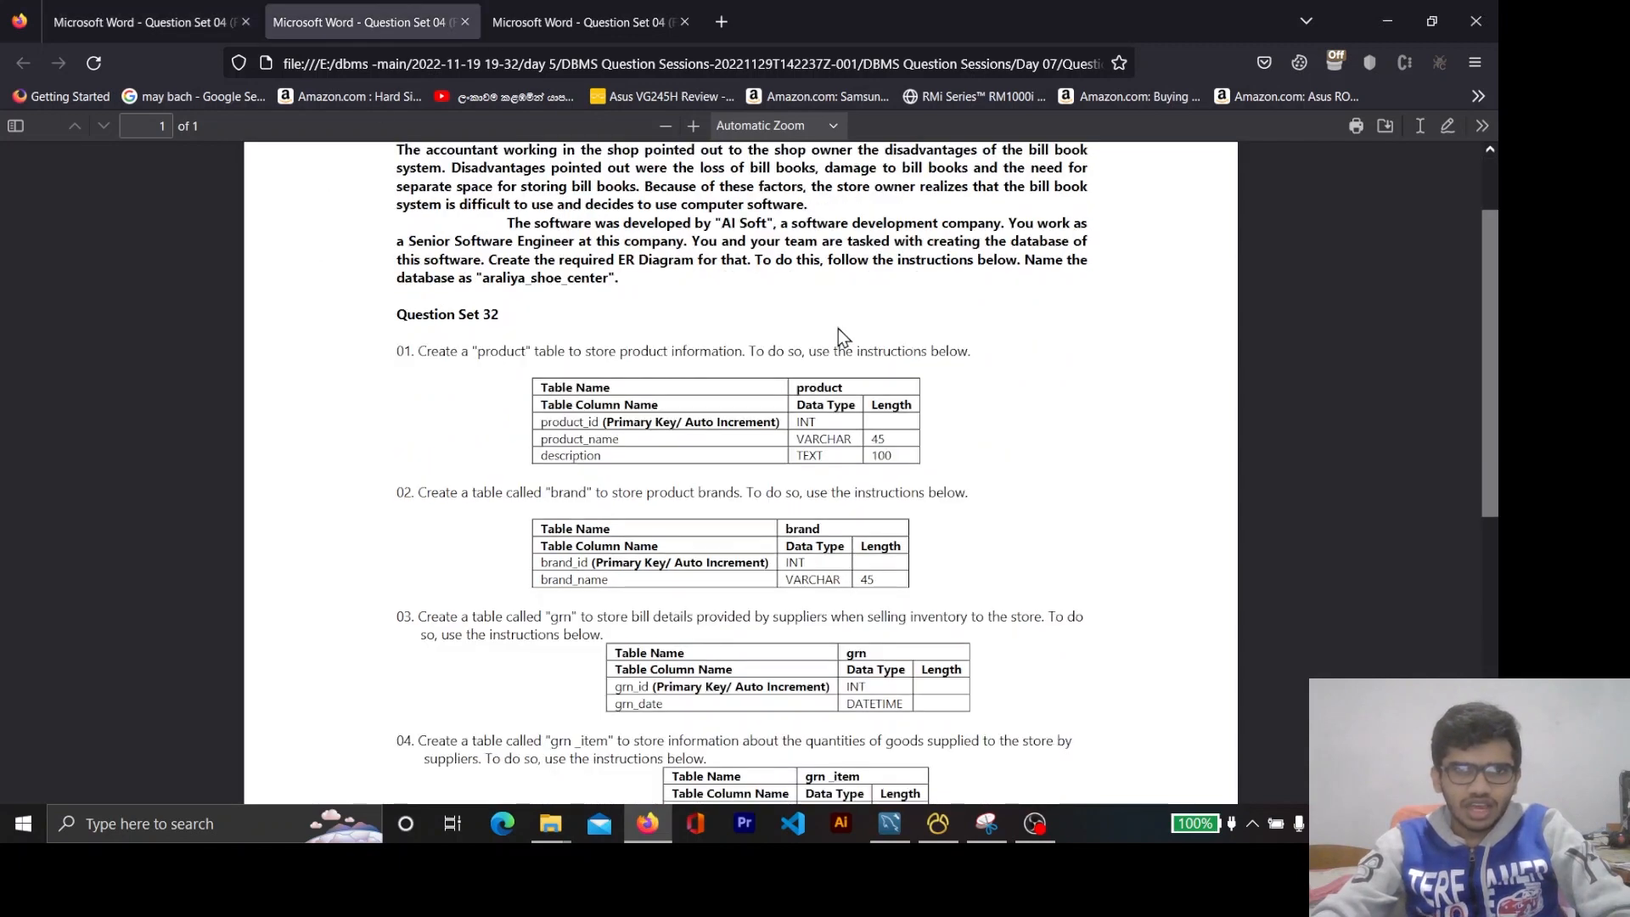
pyautogui.scroll(-3, 838, 328)
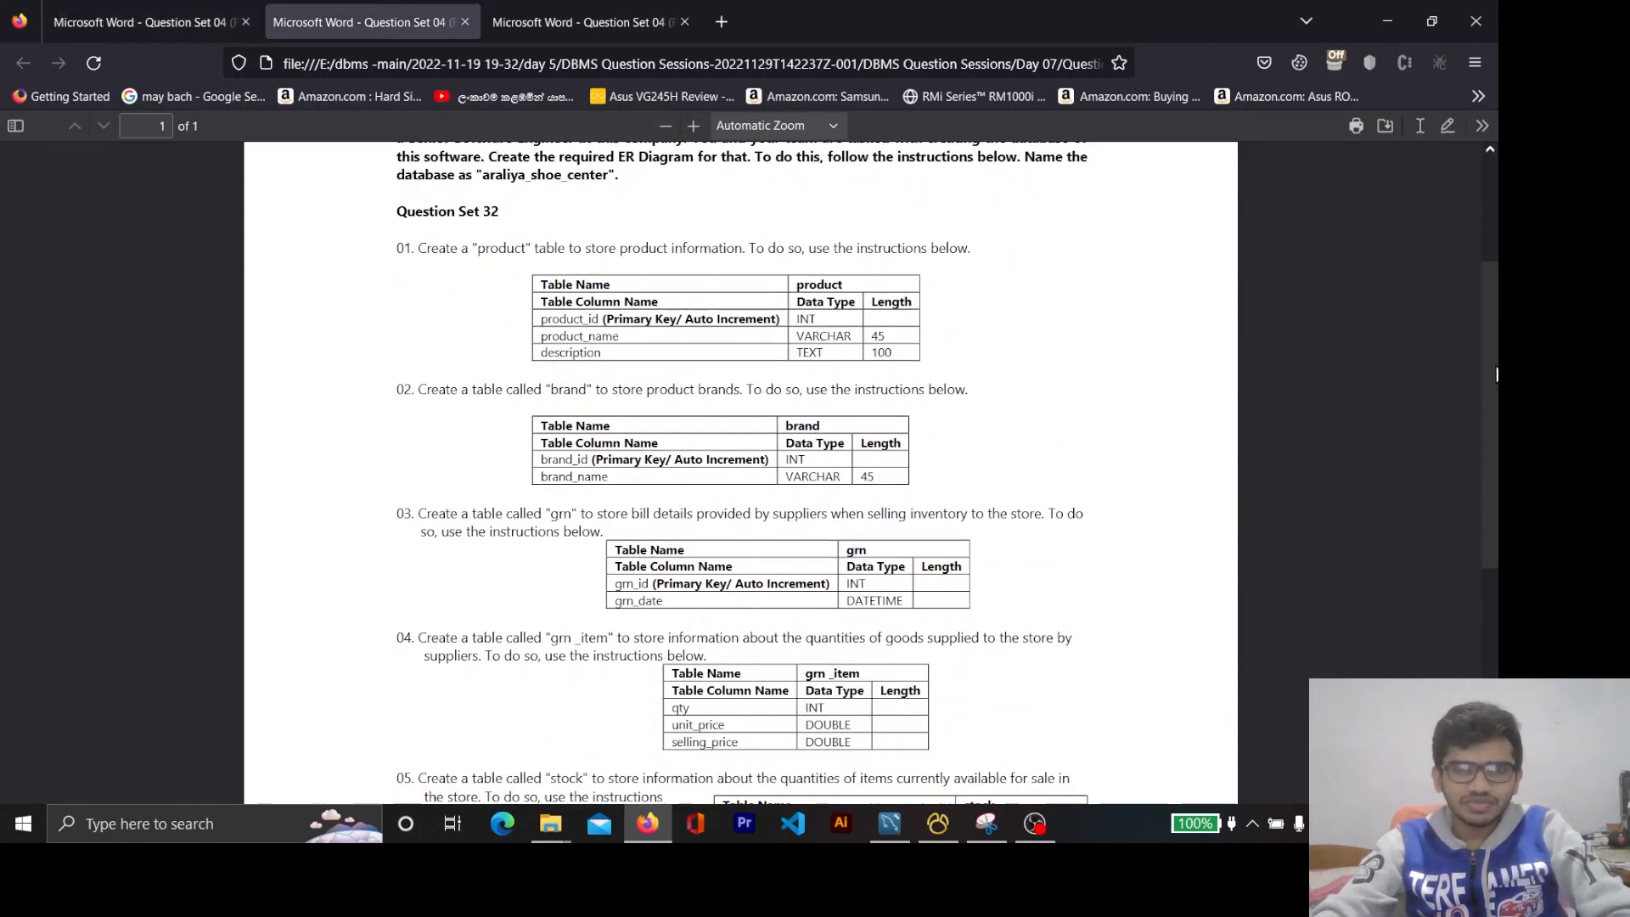
pyautogui.scroll(-1, 1496, 375)
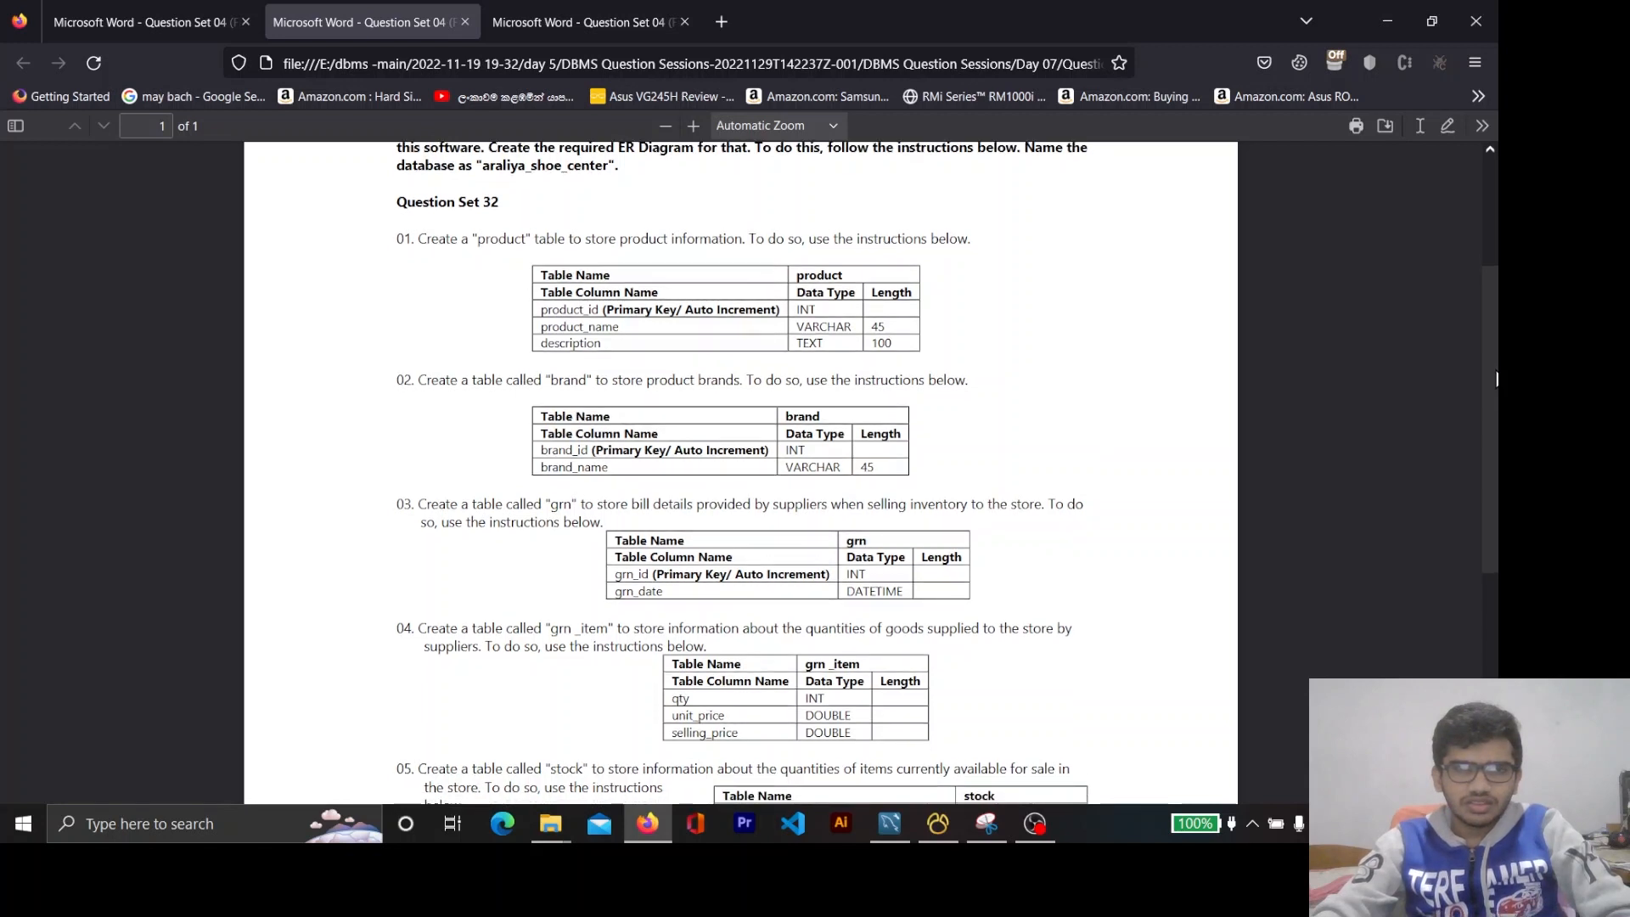
pyautogui.doubleClick(500, 238)
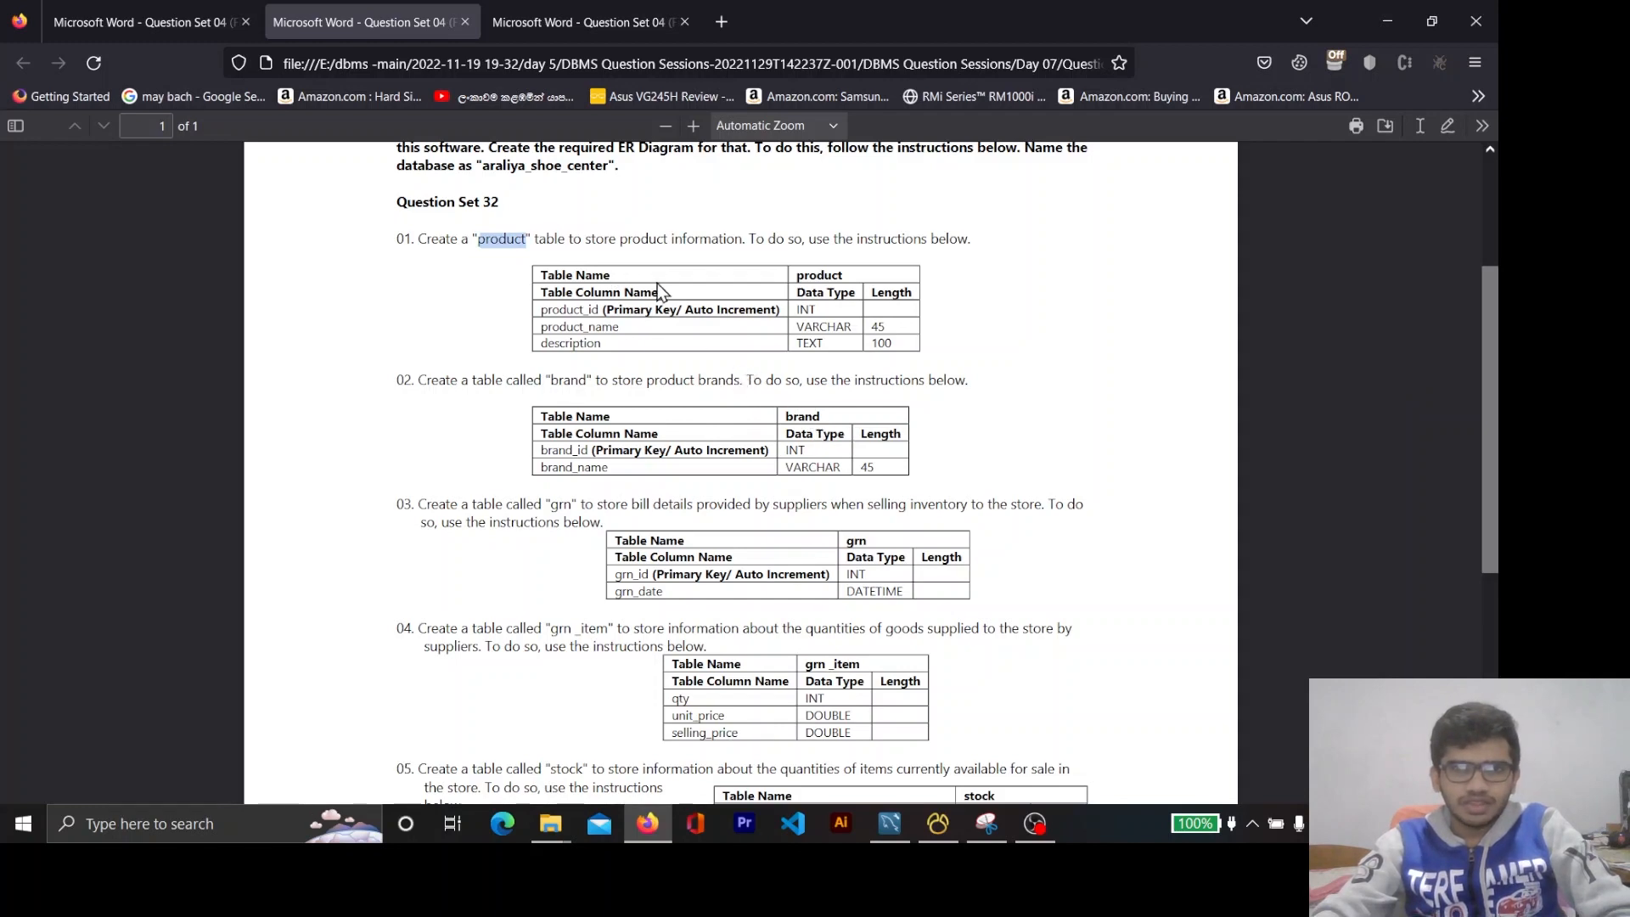
# Switch to MySQL Workbench, place a new table in the empty area below system_login, and name it "product".
pyautogui.hotkey('alt', 'Tab')
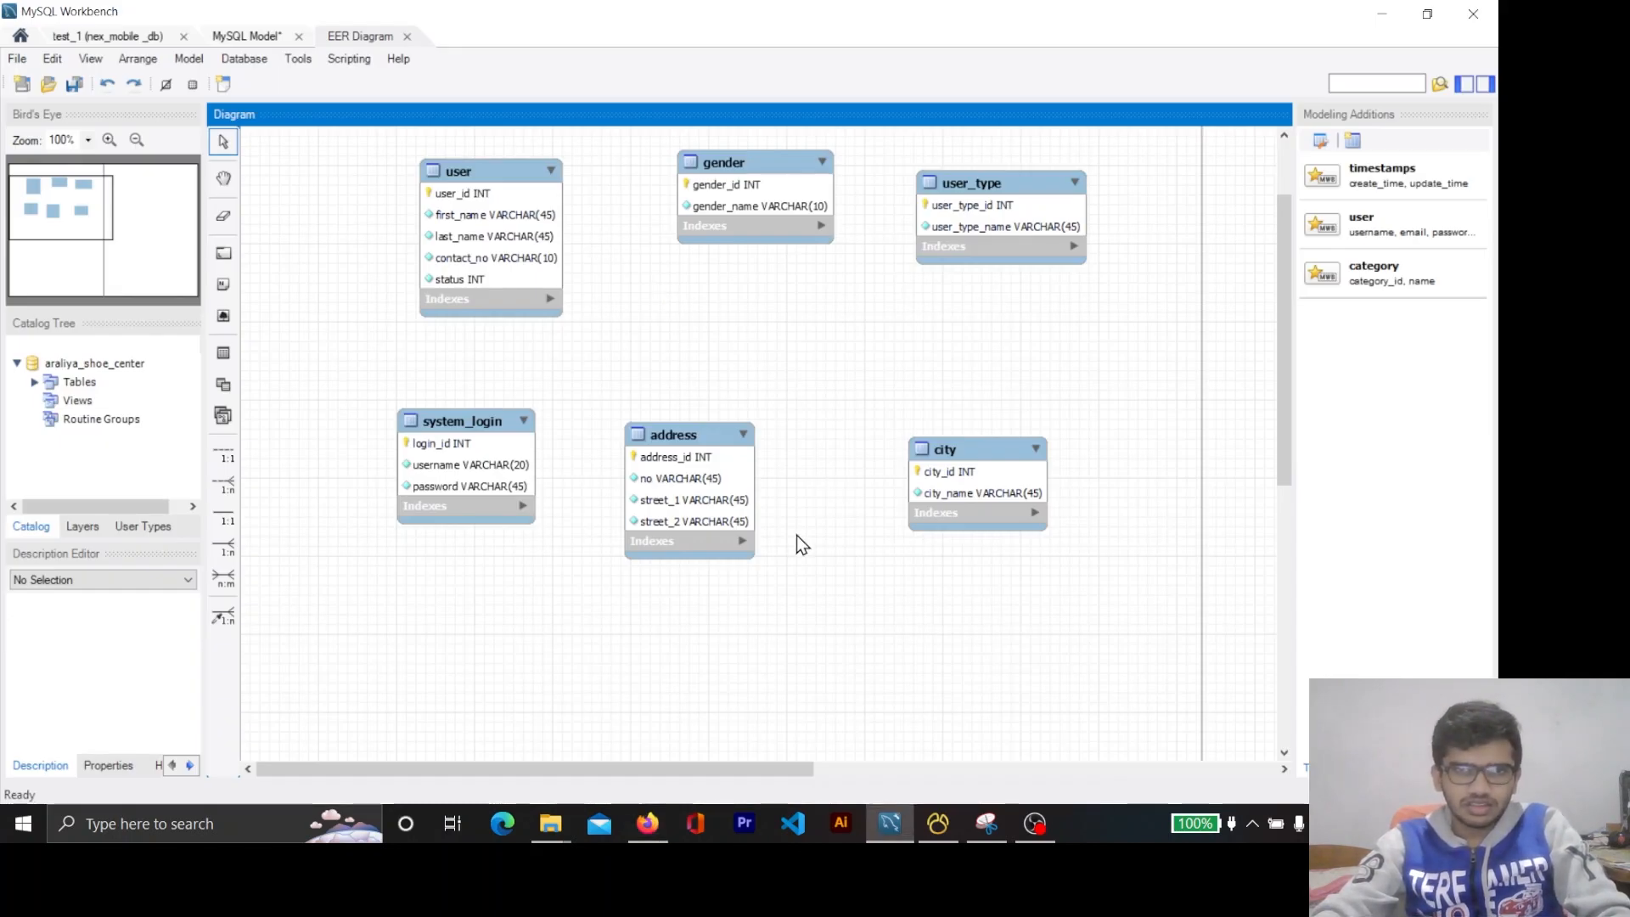
pyautogui.scroll(-6, 798, 531)
pyautogui.scroll(-2, 798, 532)
pyautogui.press('t')
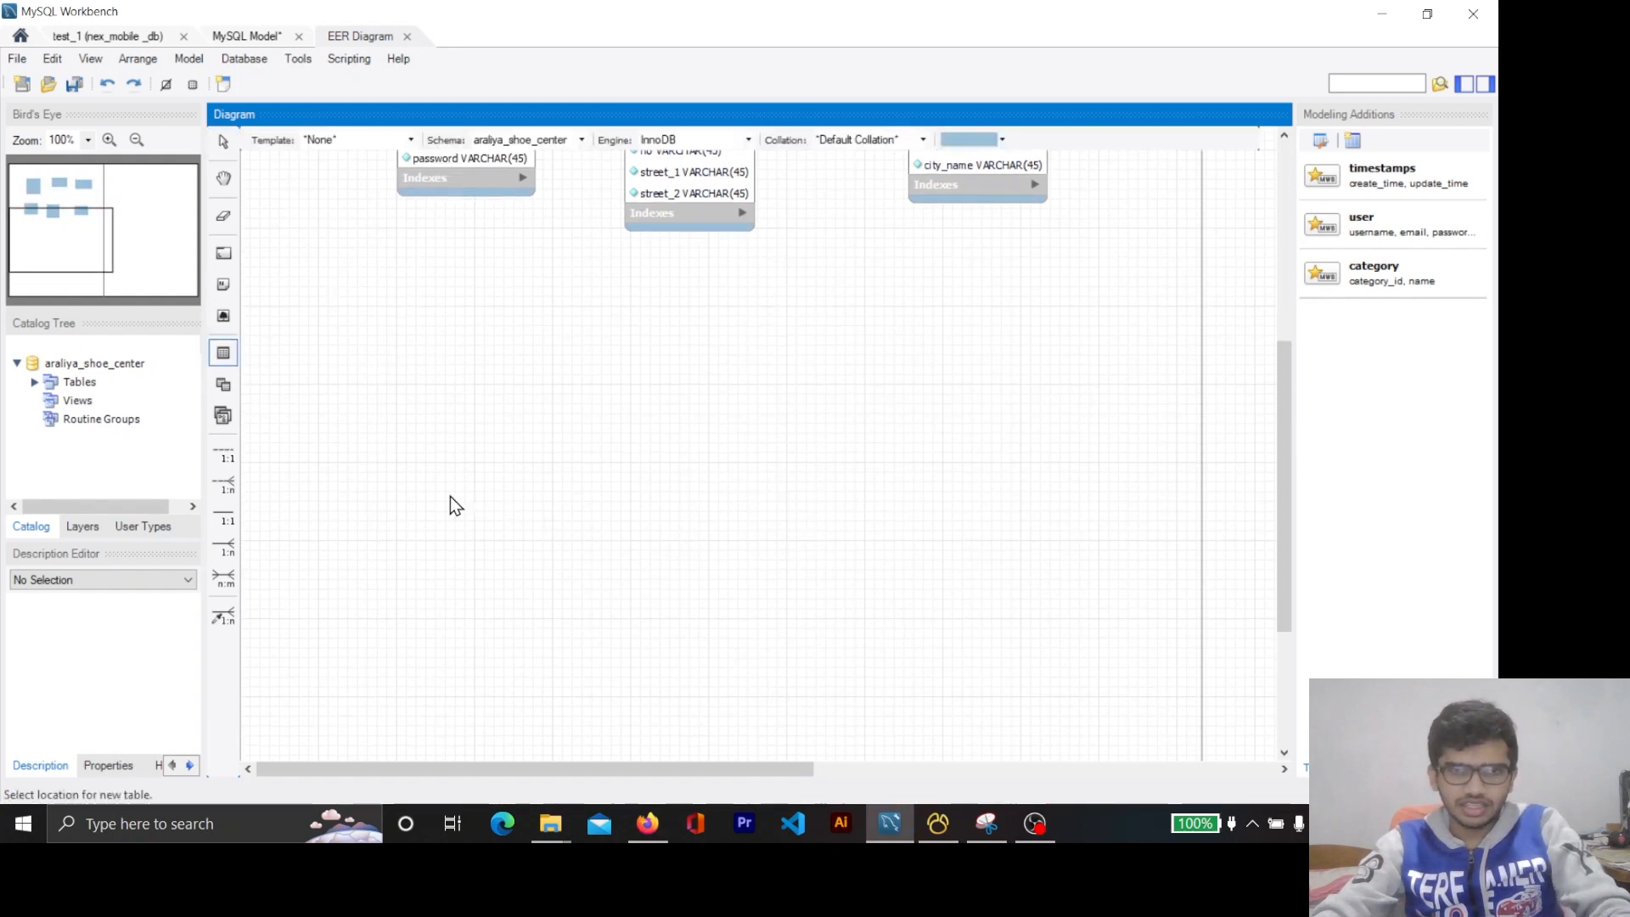
pyautogui.click(412, 416)
pyautogui.doubleClick(438, 436)
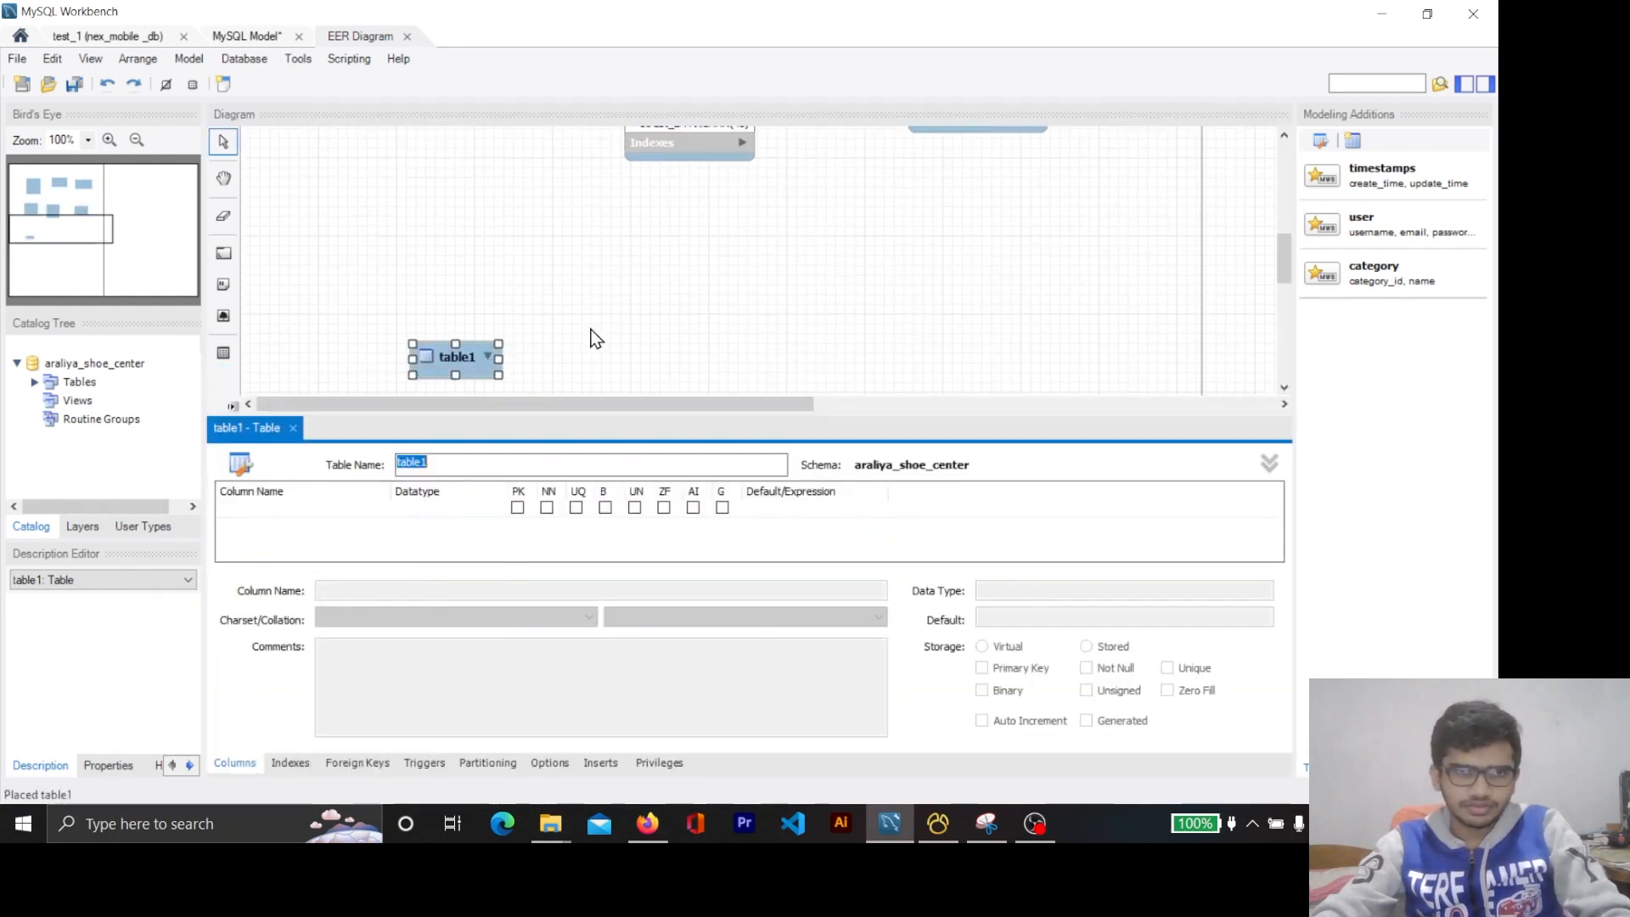
pyautogui.write('product')
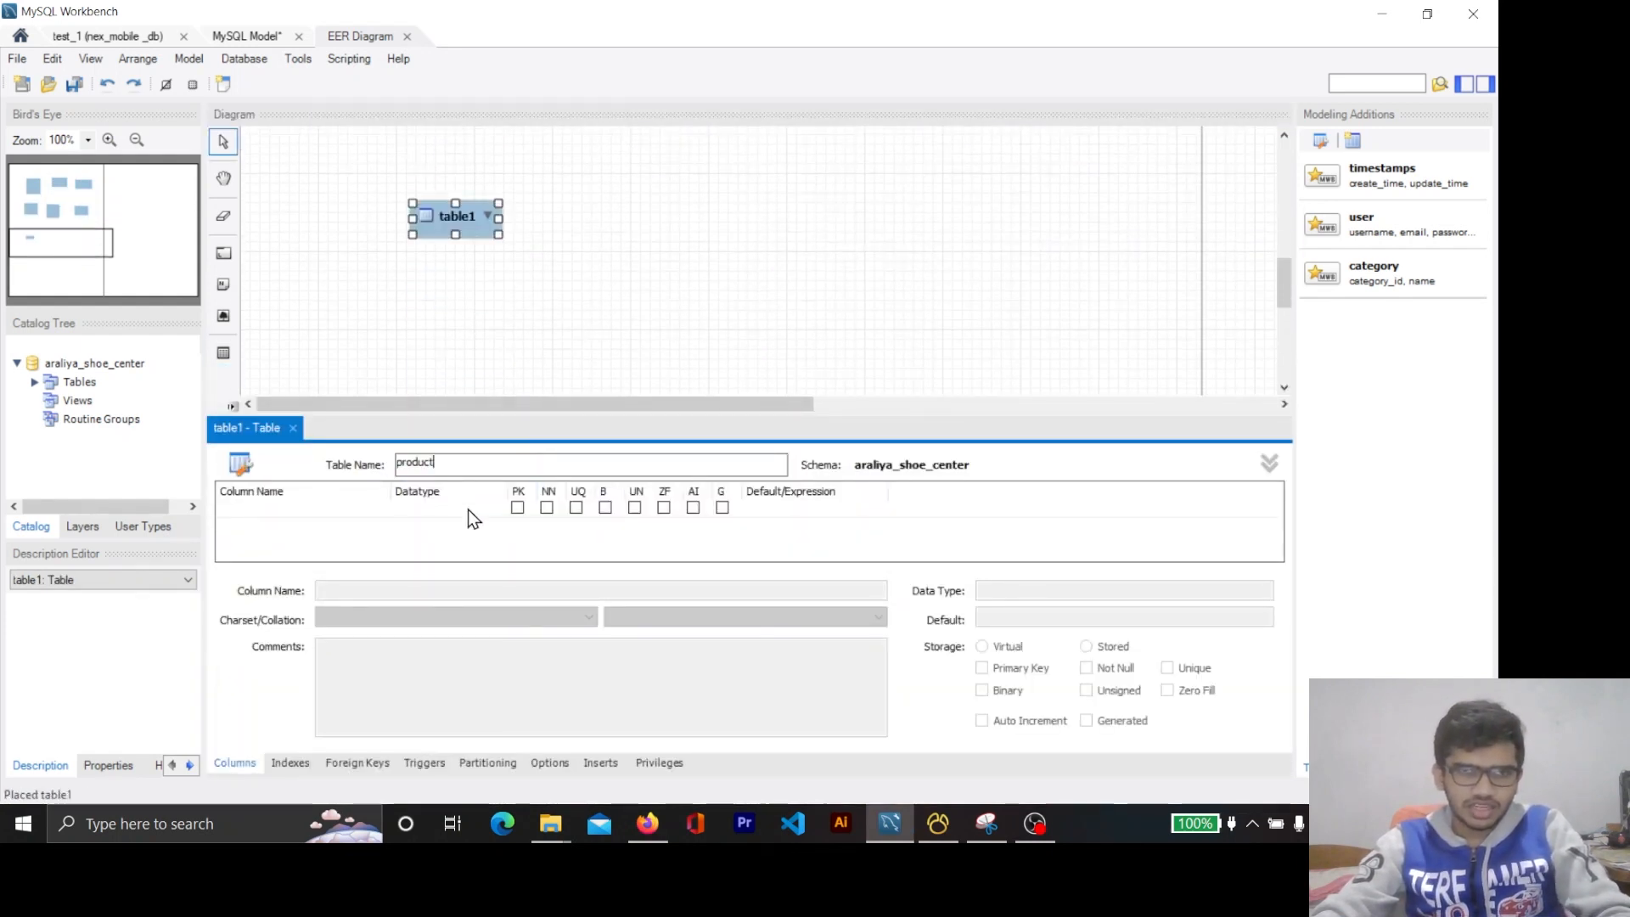
# Add an INT primary key column product_id with auto increment to the product table, copying its name from the question document.
pyautogui.click(236, 516)
pyautogui.hotkey('alt', 'Tab')
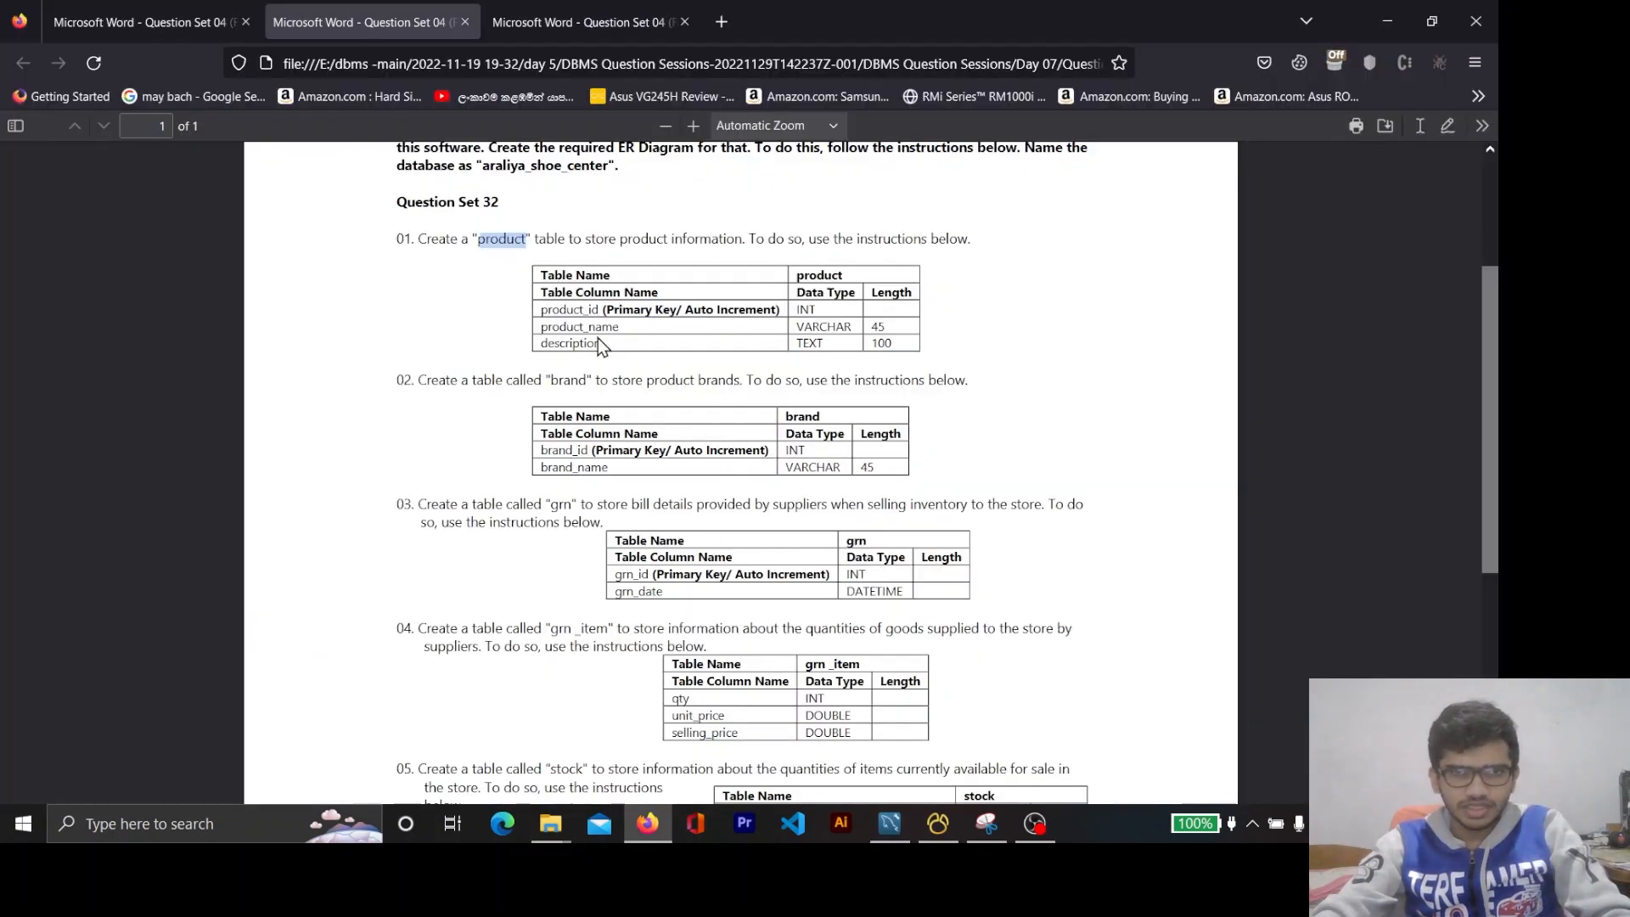
pyautogui.doubleClick(574, 311)
pyautogui.hotkey('ctrl', 'c')
pyautogui.hotkey('alt', 'Tab')
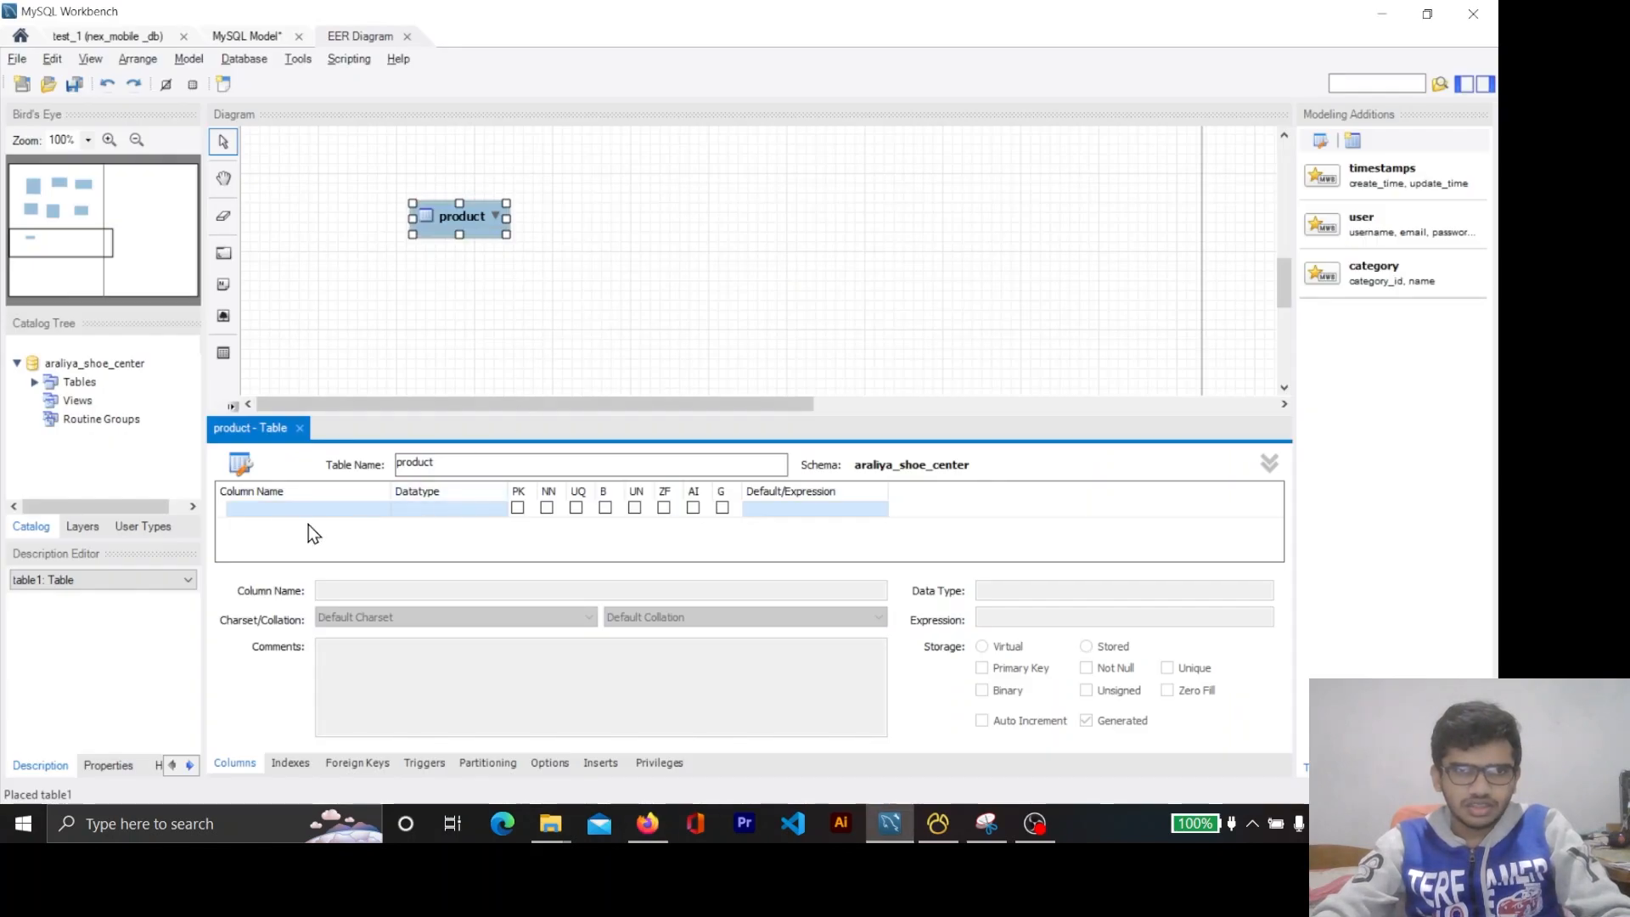
pyautogui.doubleClick(280, 514)
pyautogui.hotkey('ctrl', 'v')
pyautogui.click(308, 537)
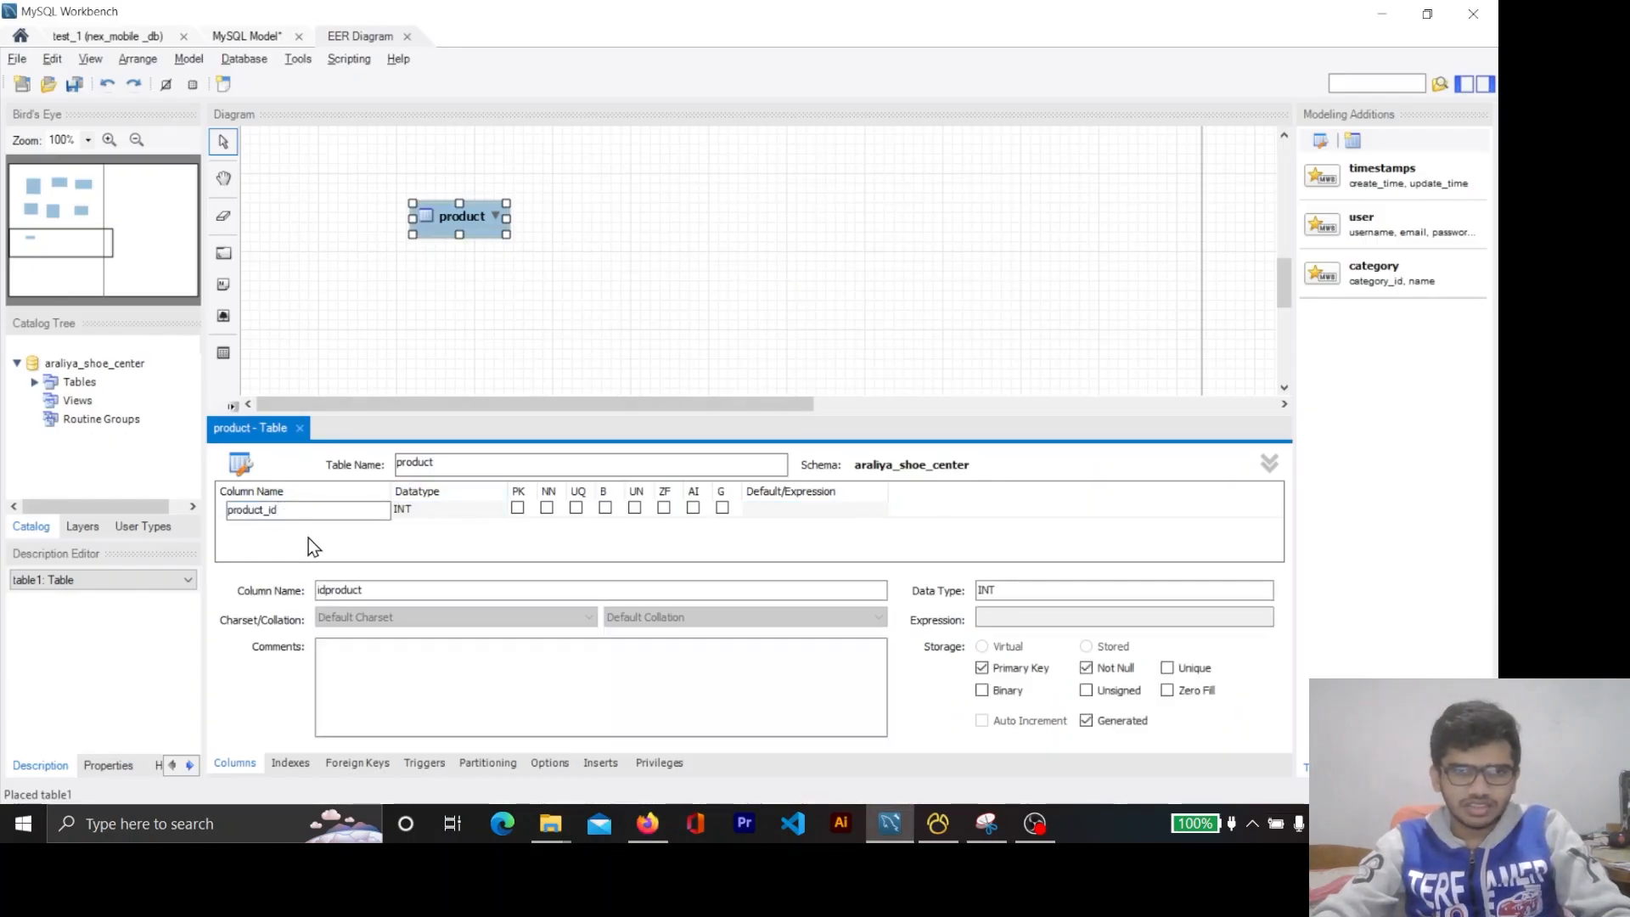
pyautogui.click(693, 508)
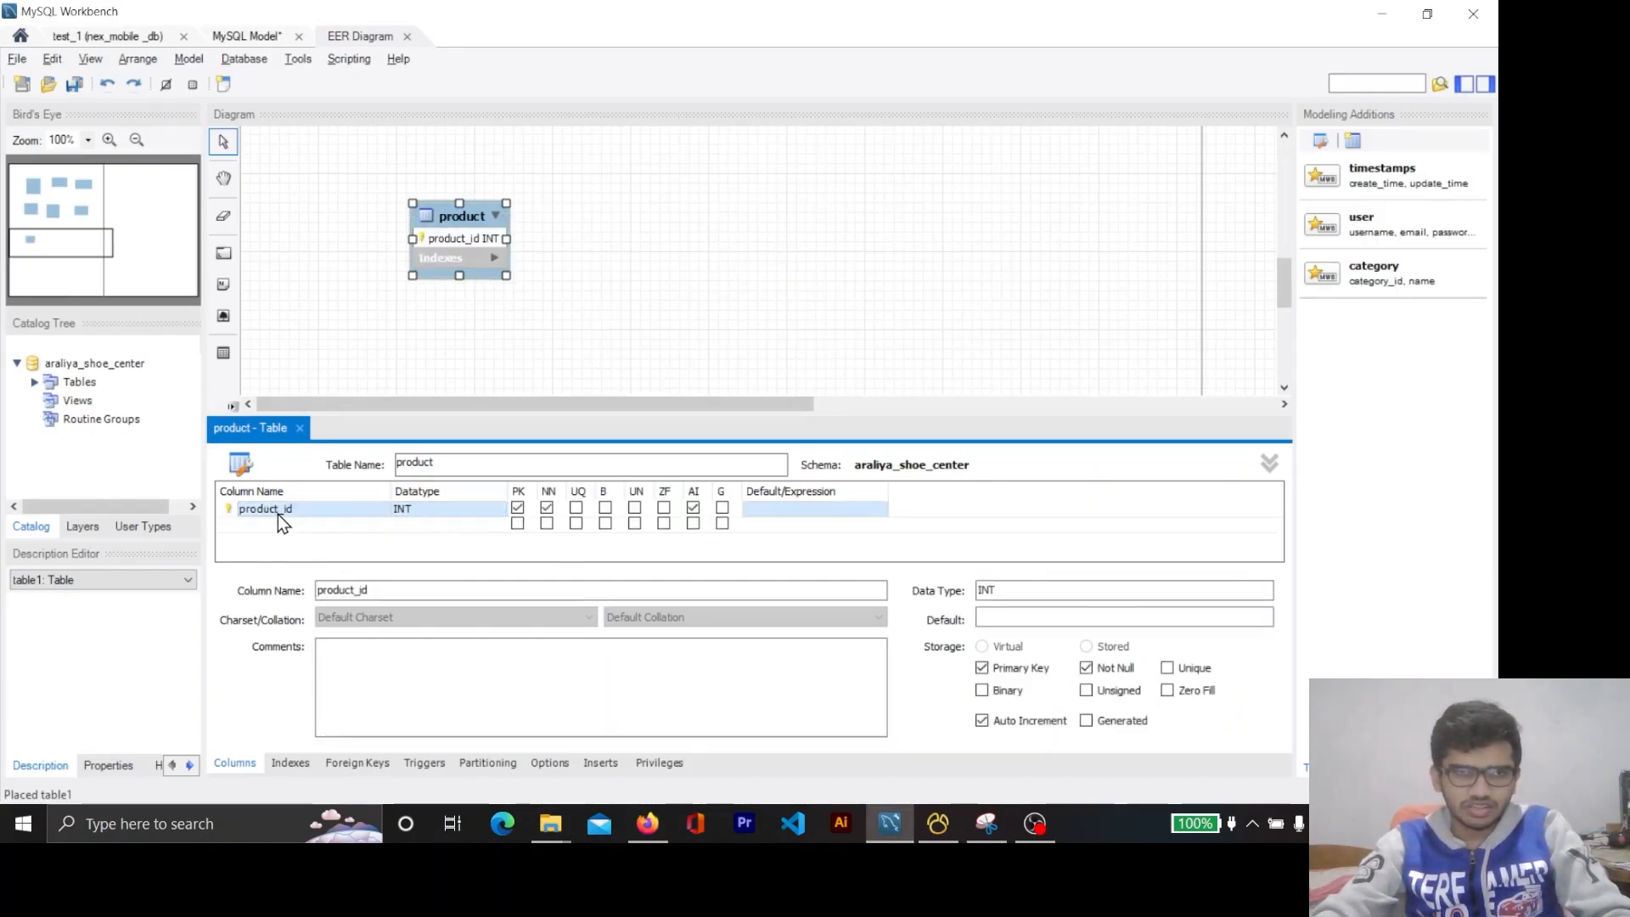
# Add a not-null VARCHAR(45) column product_name to the product table, copying its name from the question document in Firefox and checking its length there.
pyautogui.hotkey('alt', 'Tab')
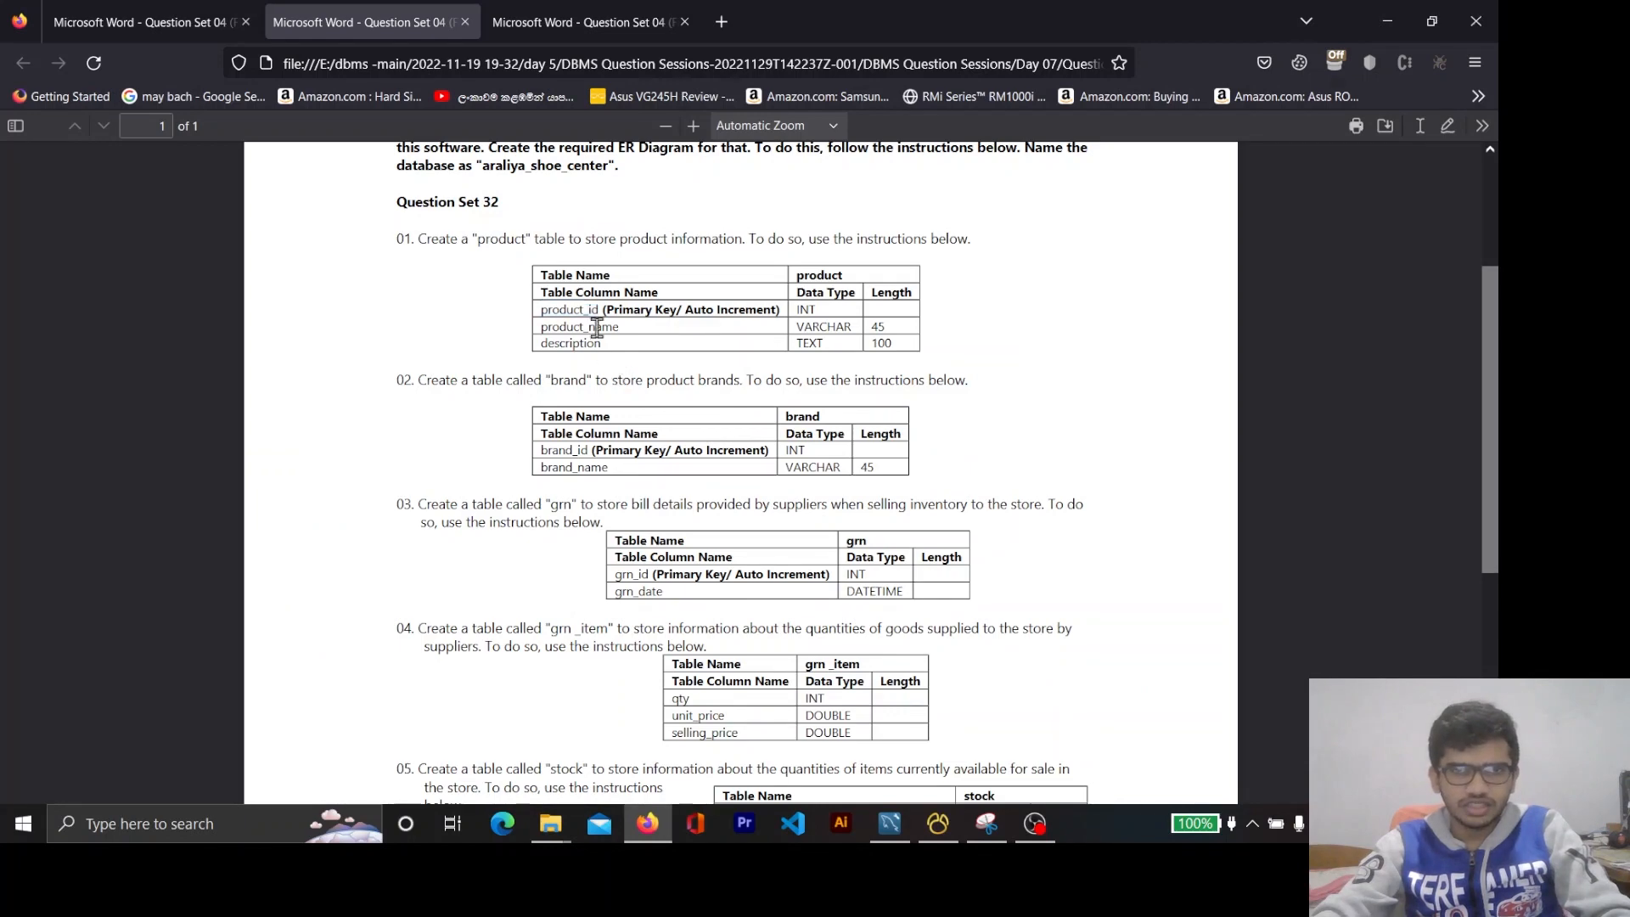
pyautogui.doubleClick(597, 328)
pyautogui.hotkey('alt', 'Tab')
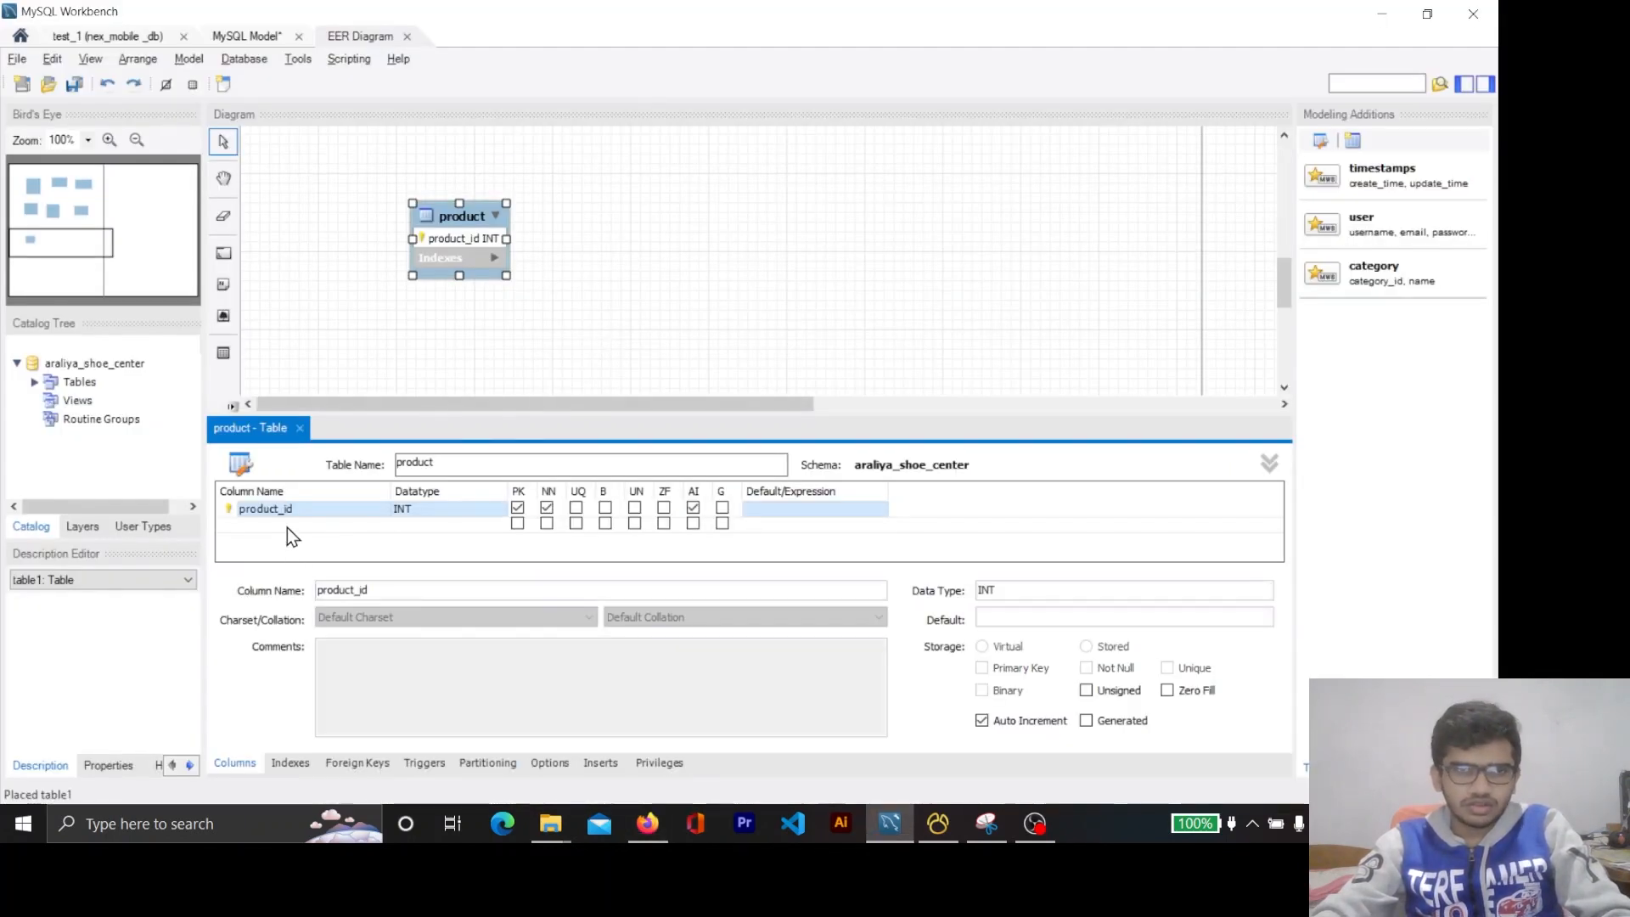
pyautogui.doubleClick(287, 527)
pyautogui.hotkey('ctrl', 'v')
pyautogui.click(348, 558)
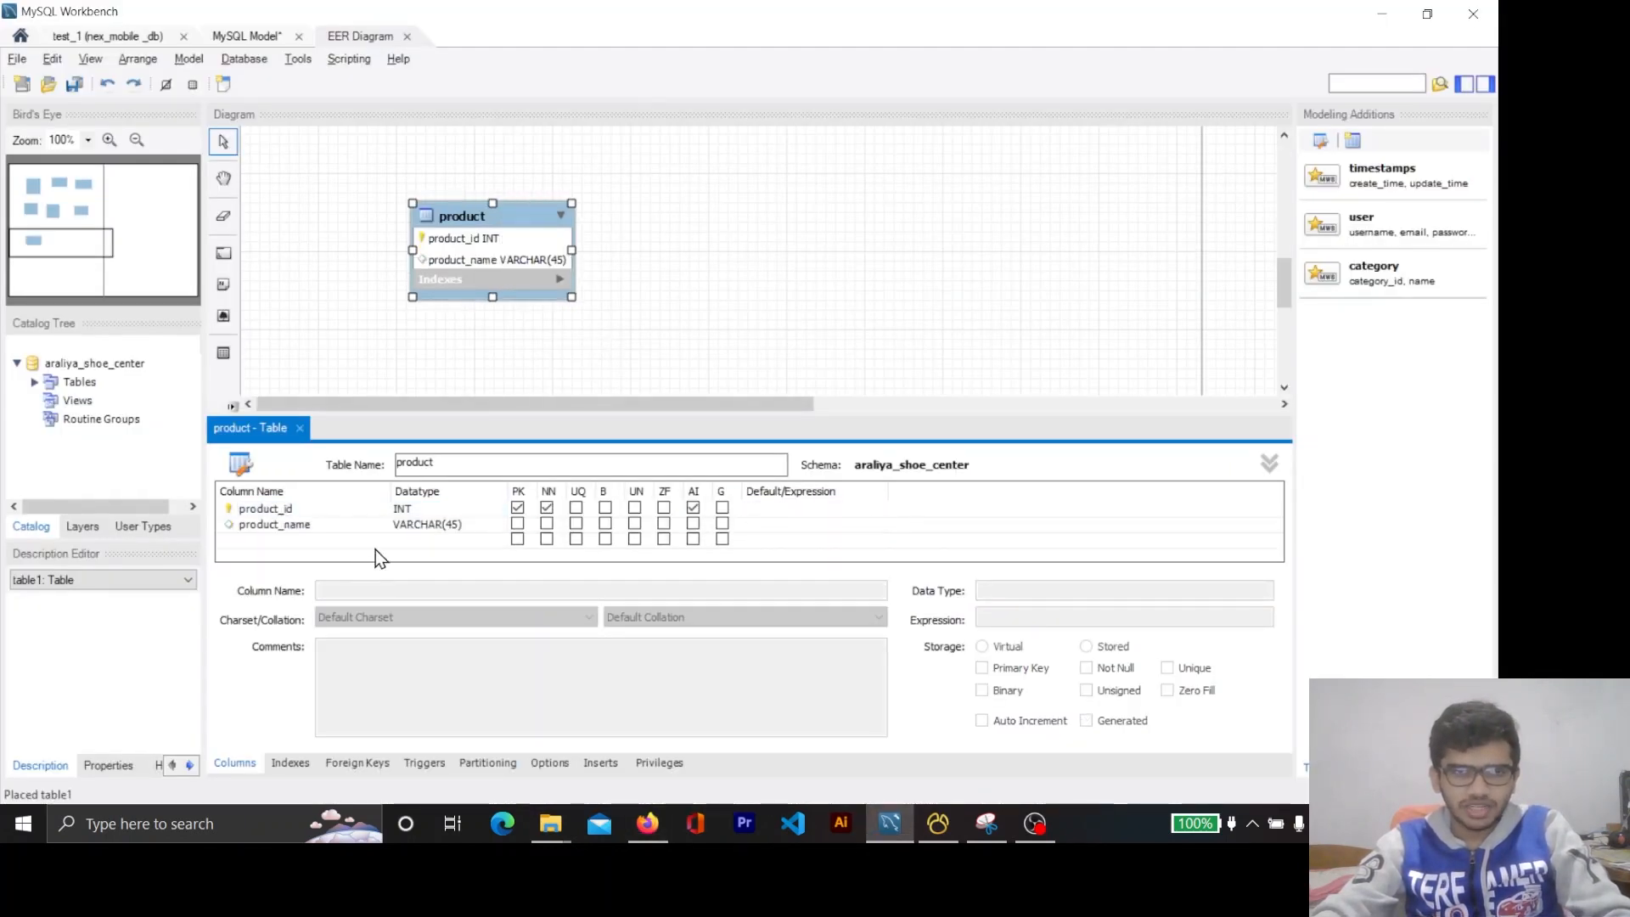
pyautogui.hotkey('alt', 'Tab')
pyautogui.click(876, 327)
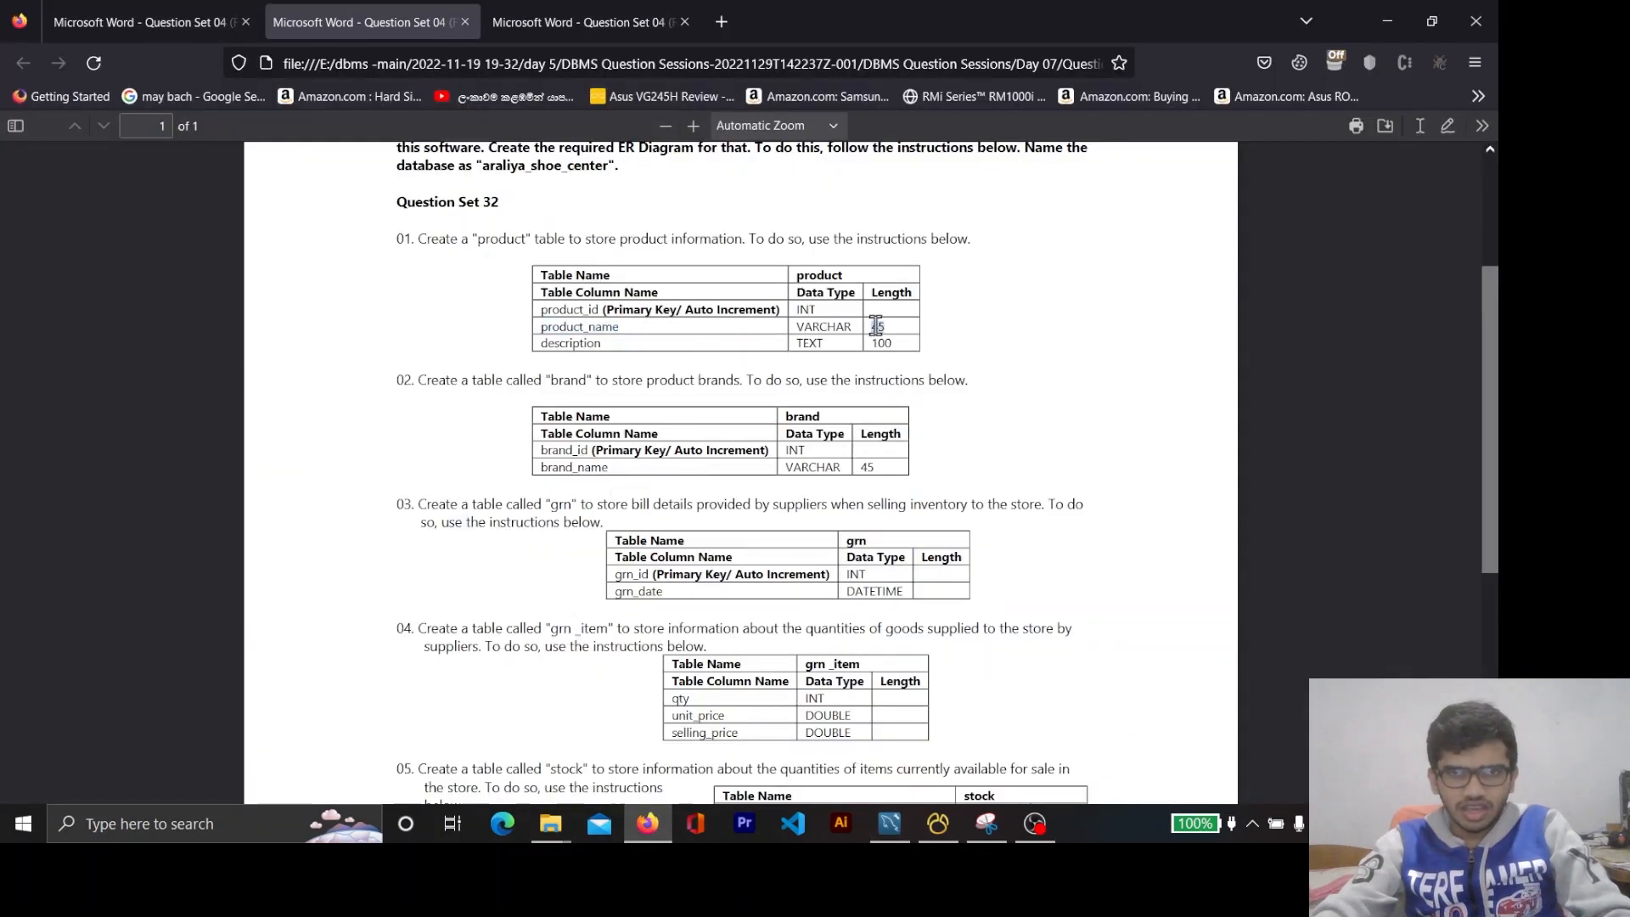
pyautogui.hotkey('alt', 'Tab')
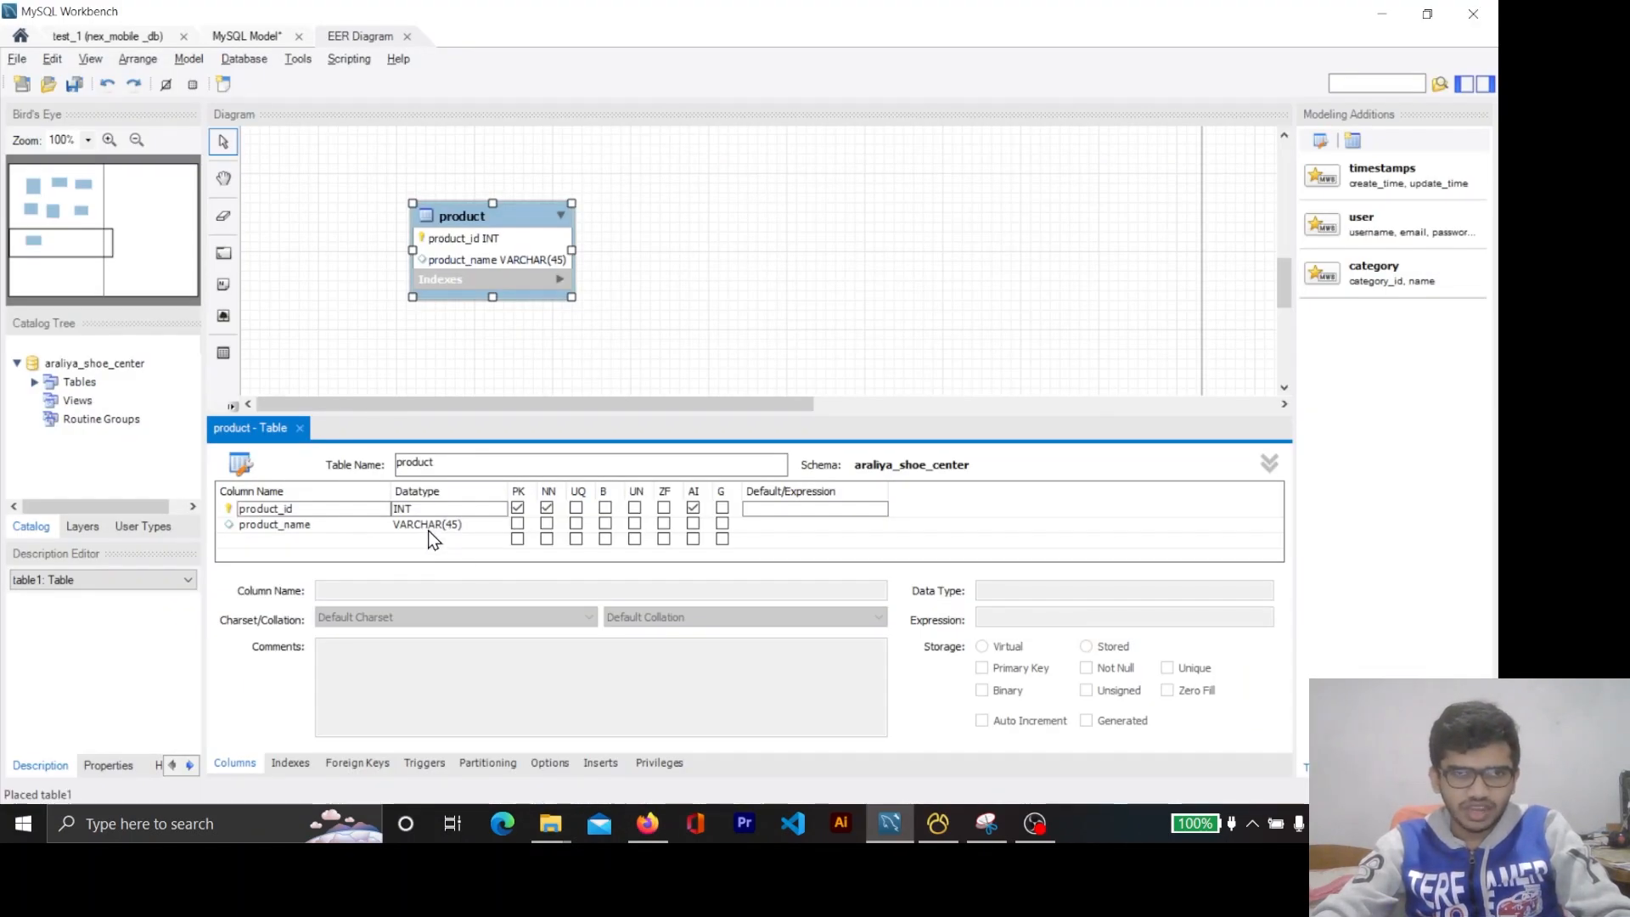
pyautogui.click(547, 524)
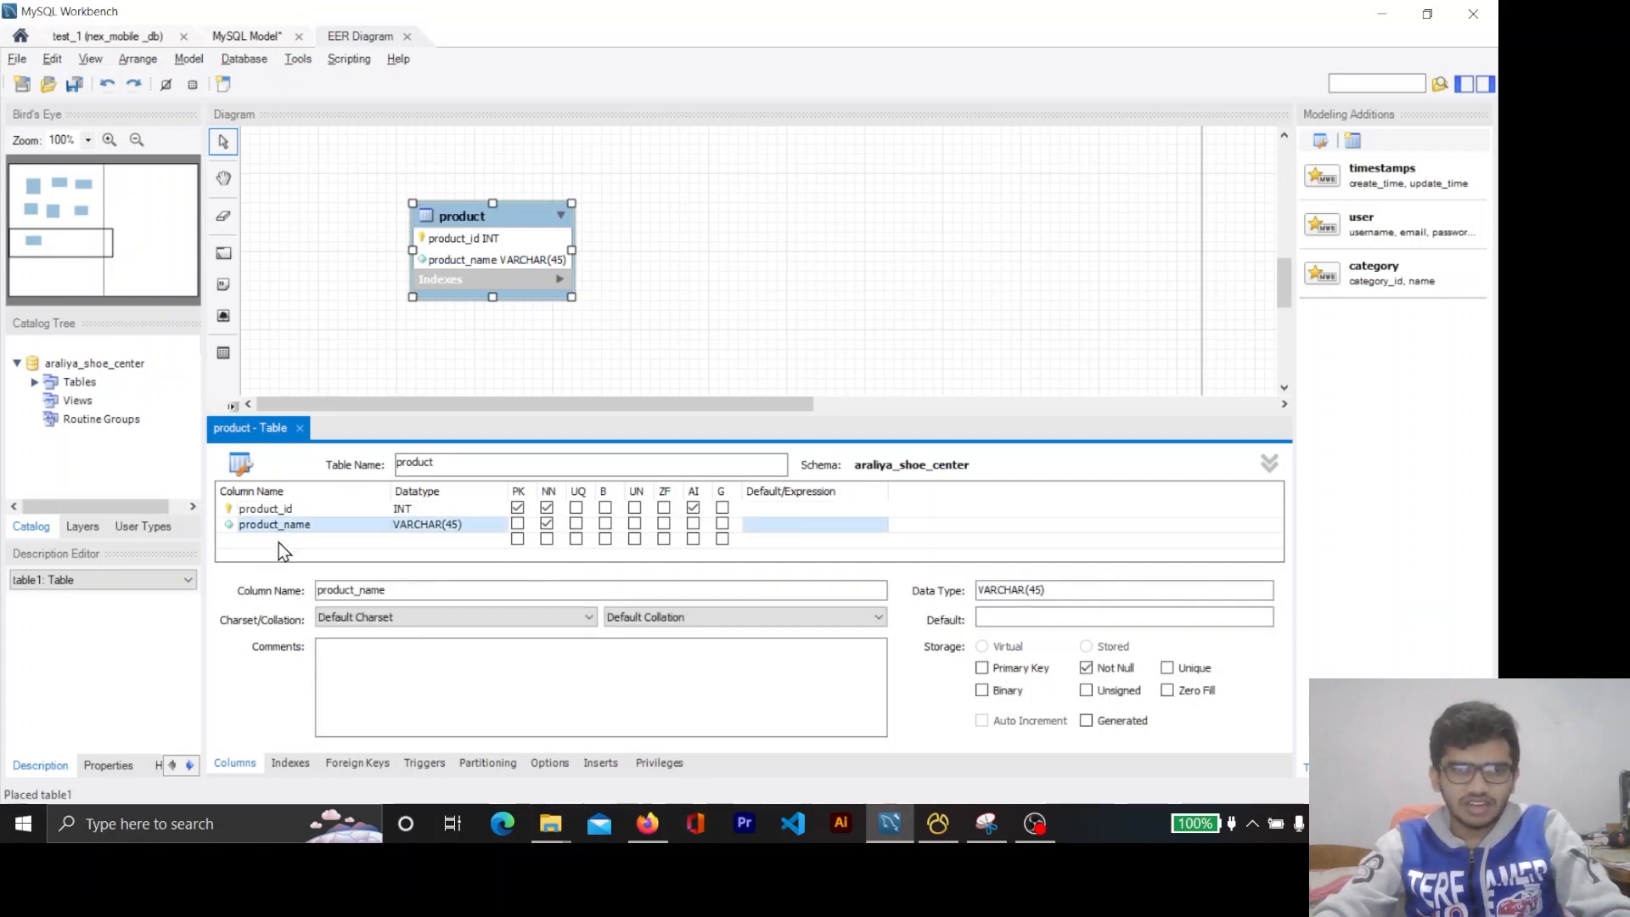
# Copy the name "description" from the question document in Firefox and add it as the product table's third column in MySQL Workbench.
pyautogui.scroll(-1, 631, 255)
pyautogui.hotkey('alt', 'Tab')
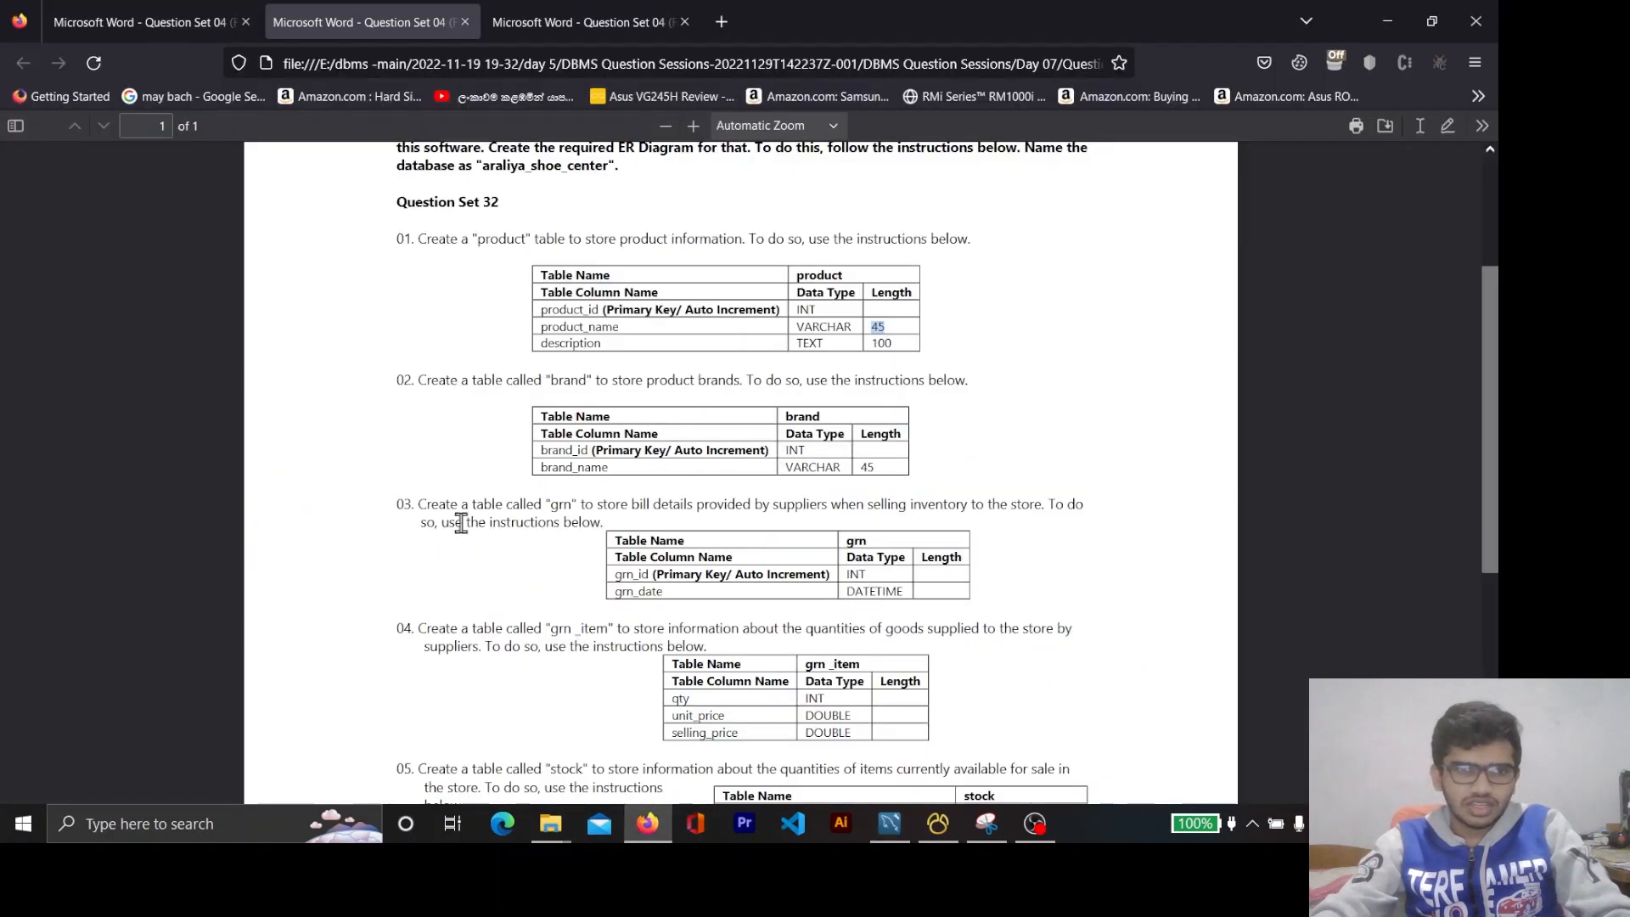
pyautogui.doubleClick(584, 344)
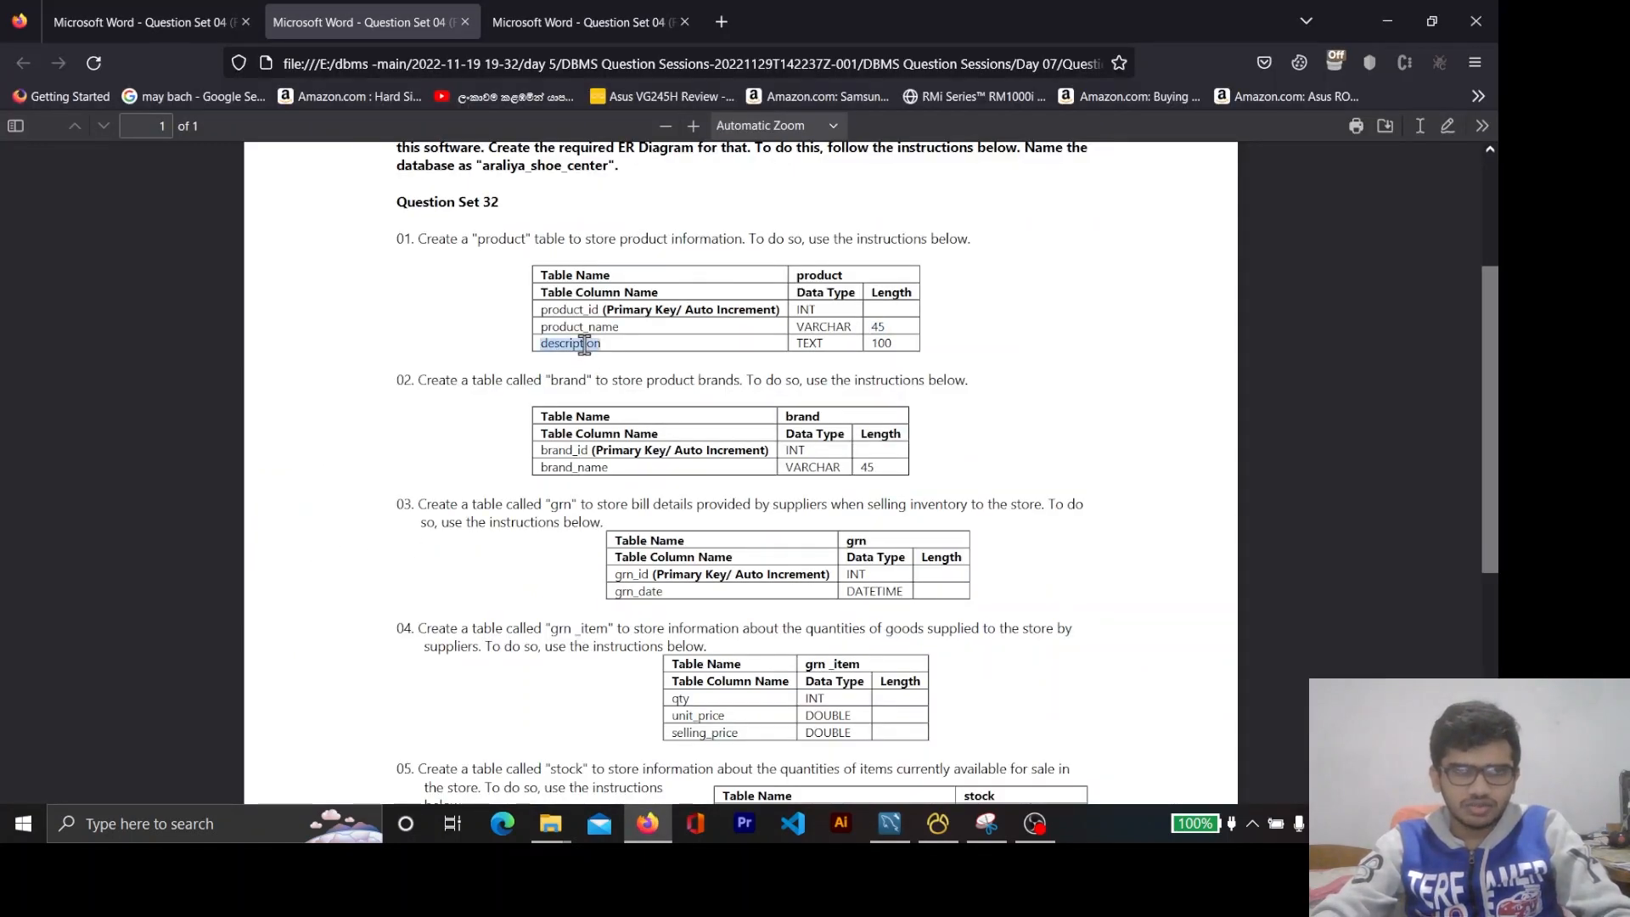
pyautogui.hotkey('ctrl', 'c')
pyautogui.hotkey('alt', 'Tab')
pyautogui.click(325, 540)
pyautogui.hotkey('ctrl', 'v')
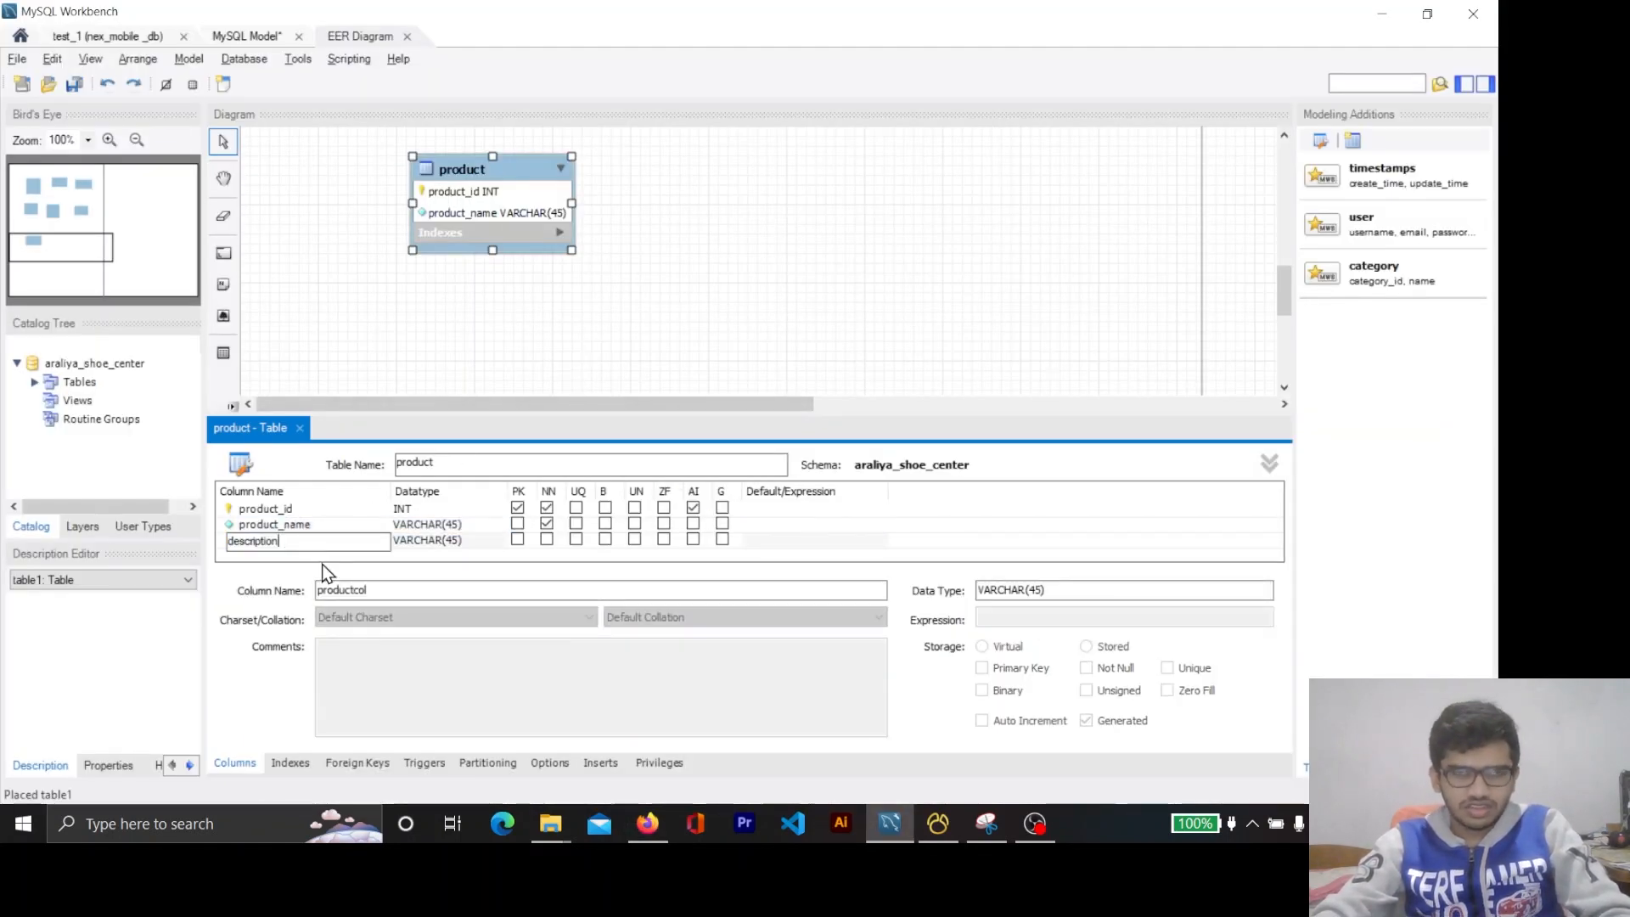
pyautogui.press('Return')
# Set the description column's data type to TEXT(100) and make it not null.
pyautogui.click(441, 543)
pyautogui.click(441, 544)
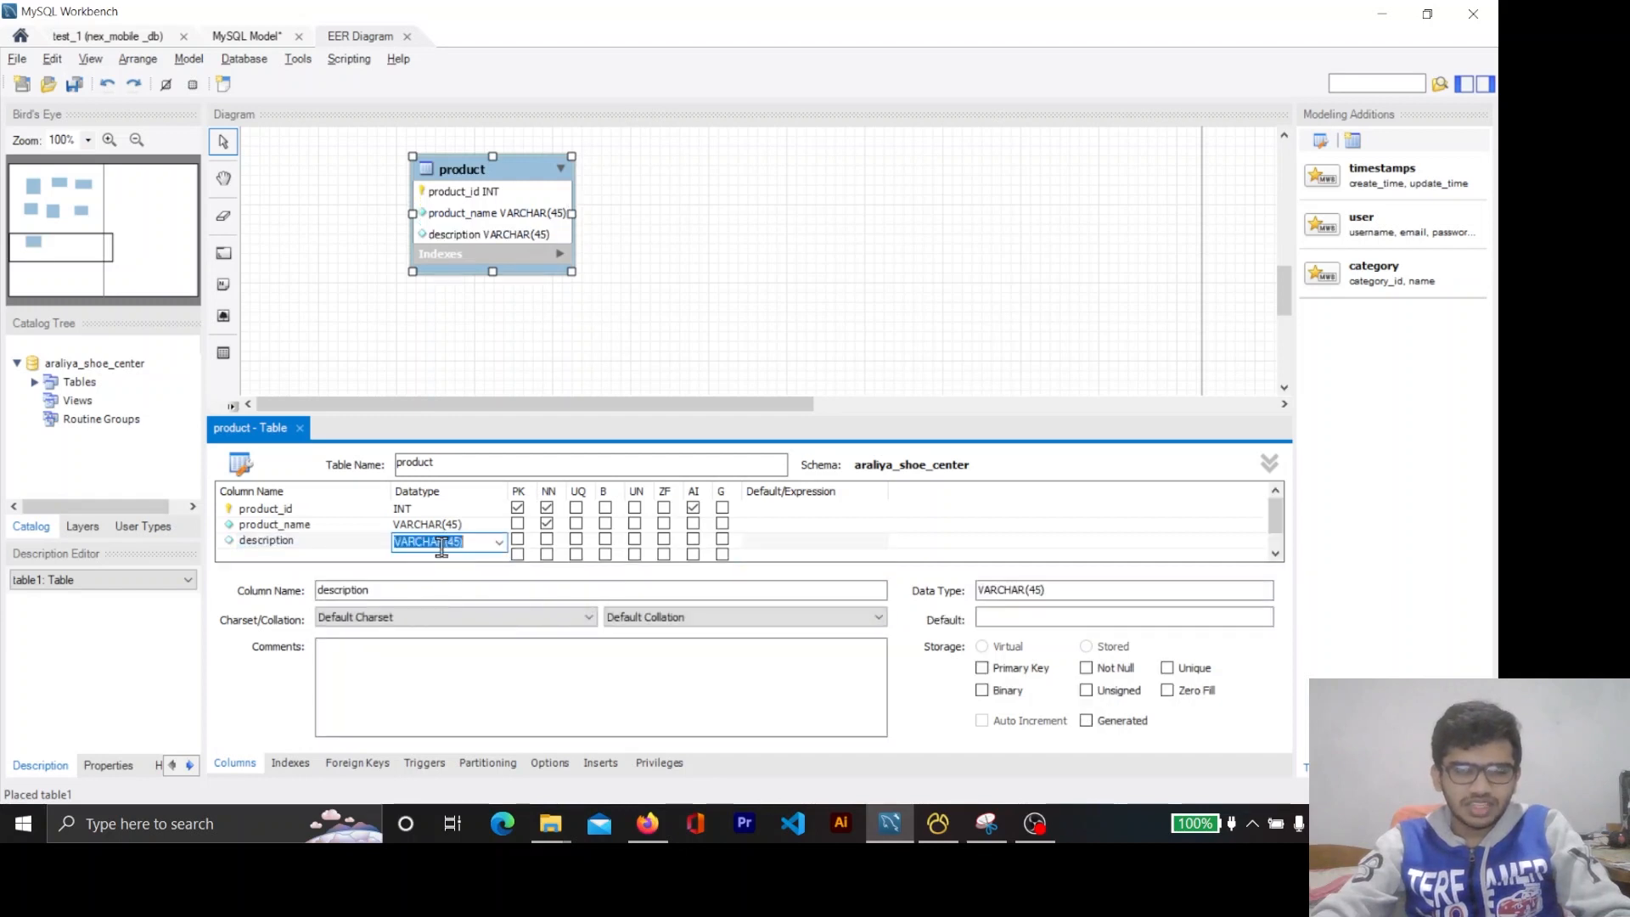
pyautogui.press('capslock')
pyautogui.write('R')
pyautogui.press('BackSpace')
pyautogui.write('TE')
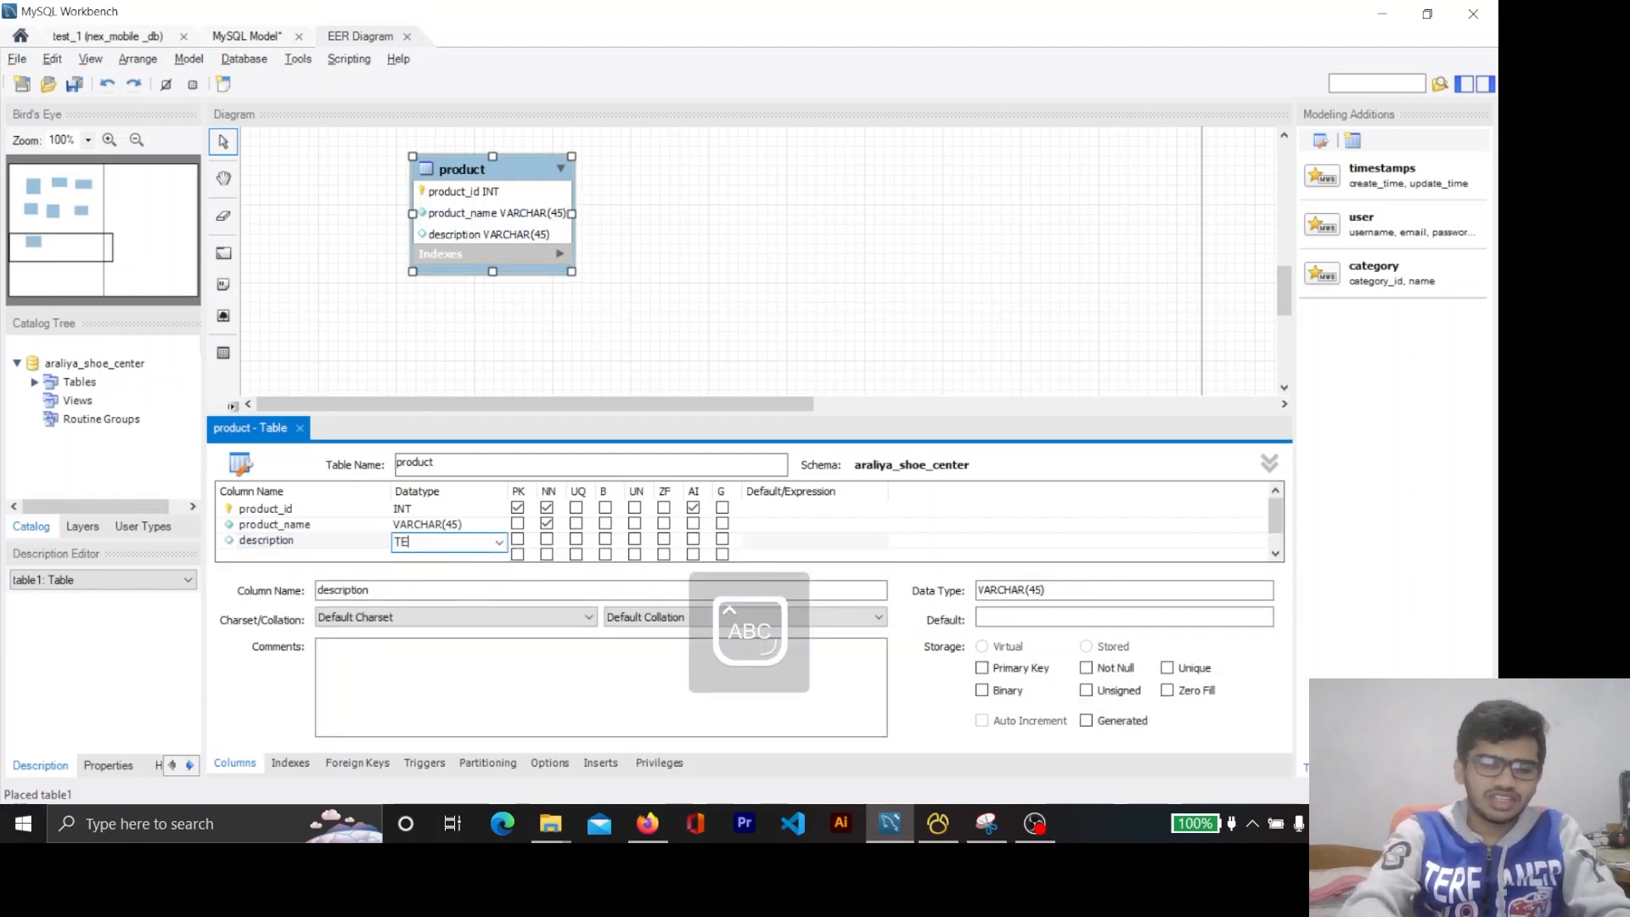
pyautogui.write('XT(100')
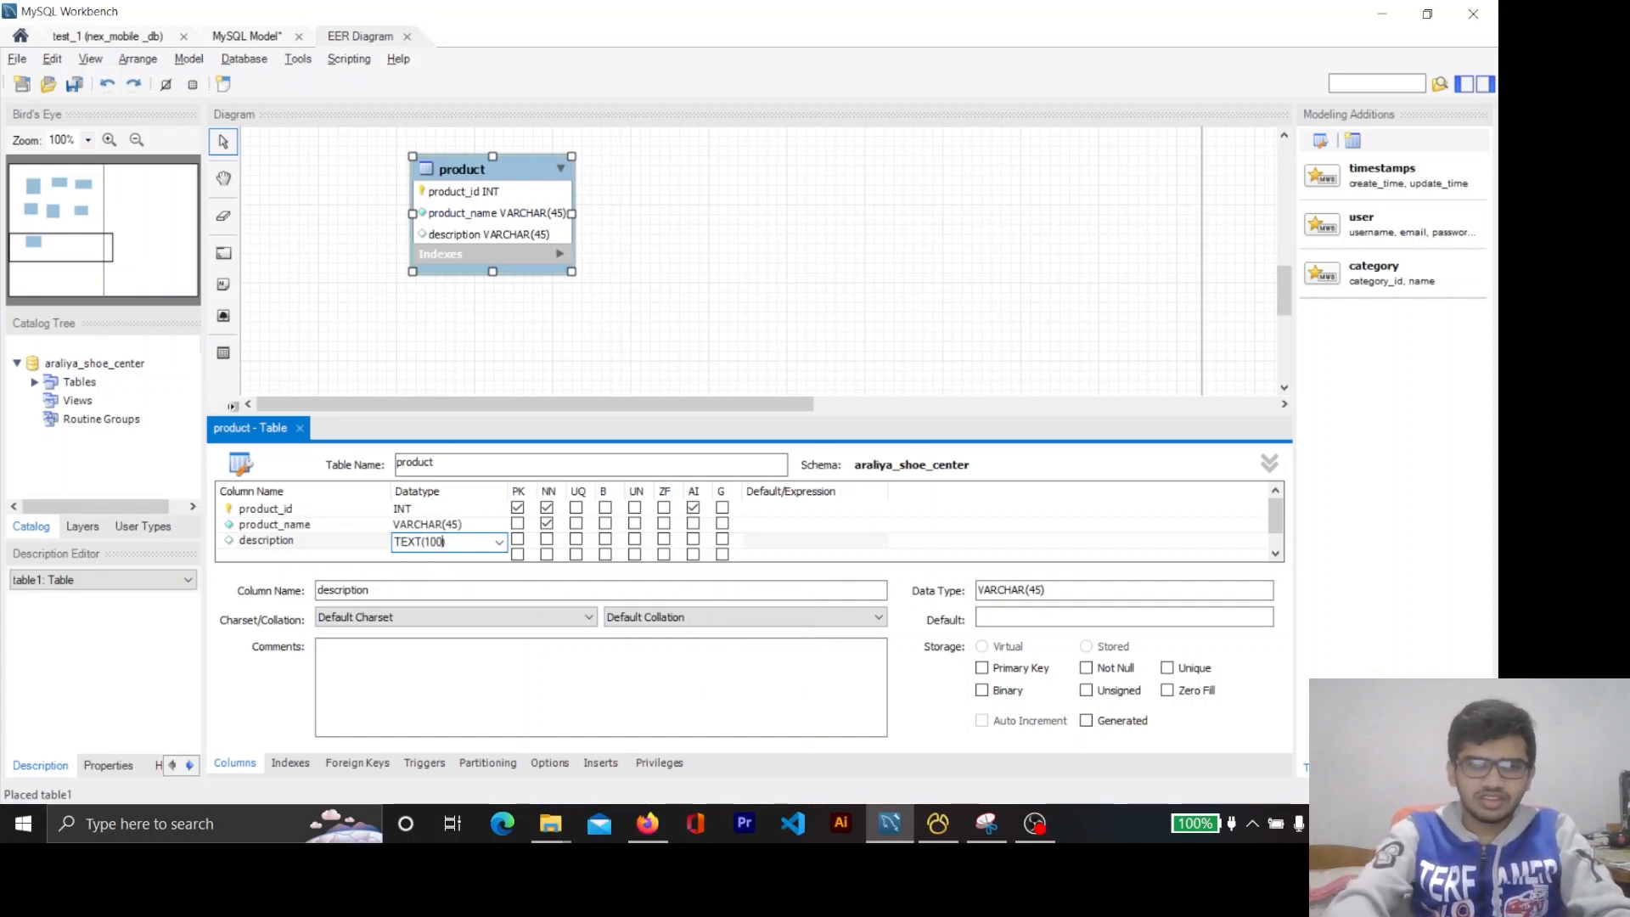
pyautogui.write(')')
pyautogui.click(339, 550)
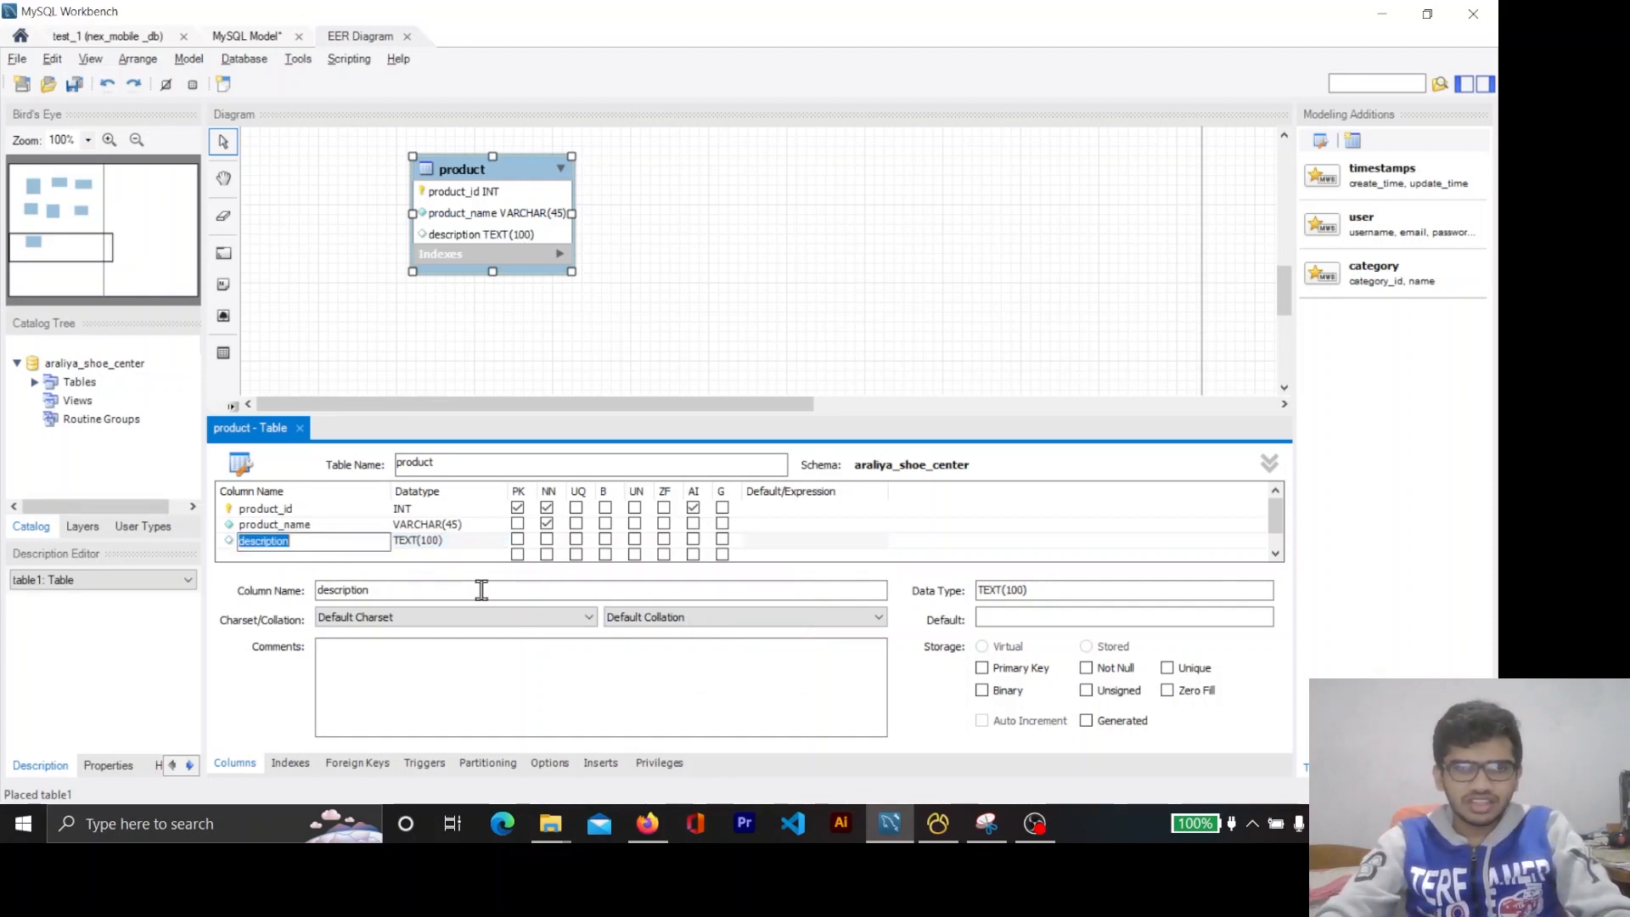
pyautogui.click(411, 551)
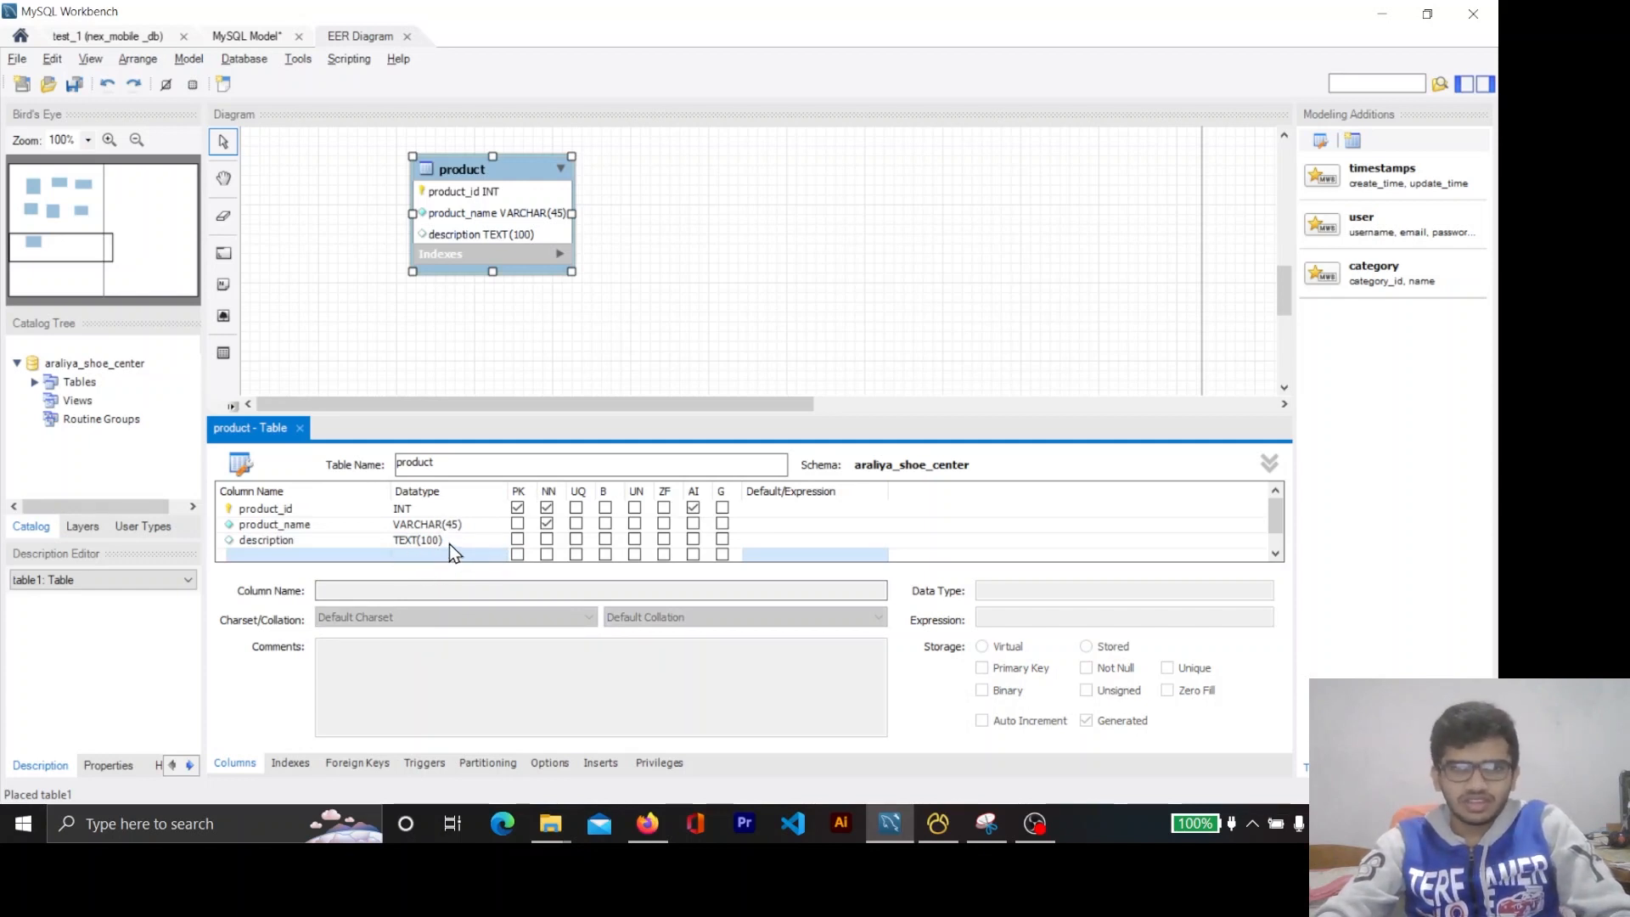
pyautogui.click(549, 539)
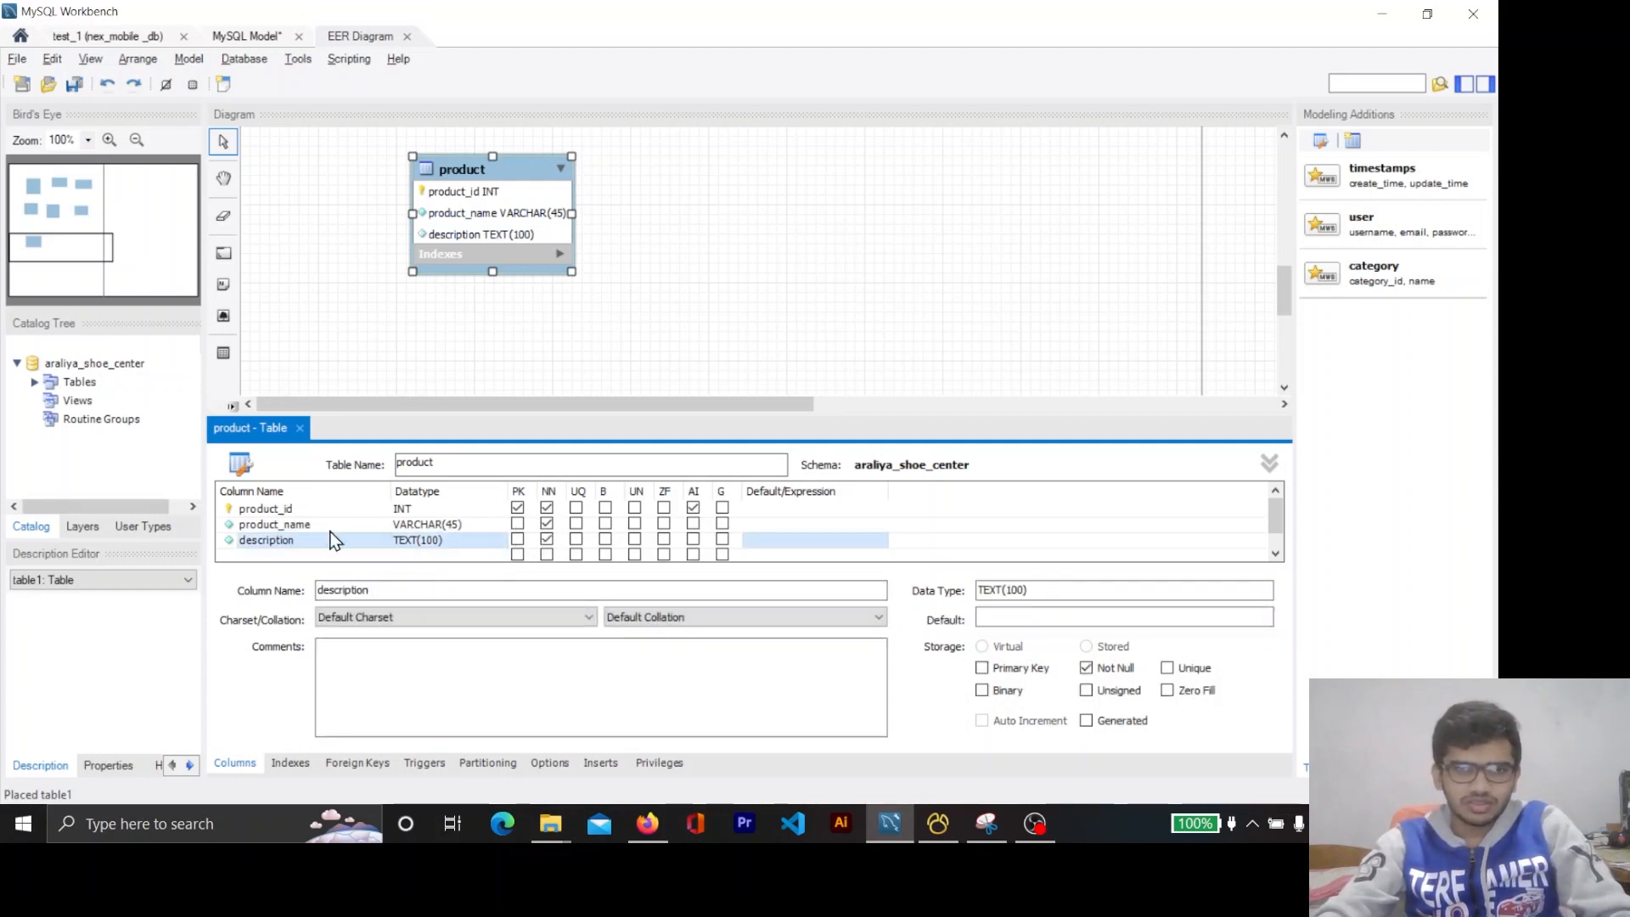
# Set the default value of the product table's description column to '-'.
pyautogui.click(771, 542)
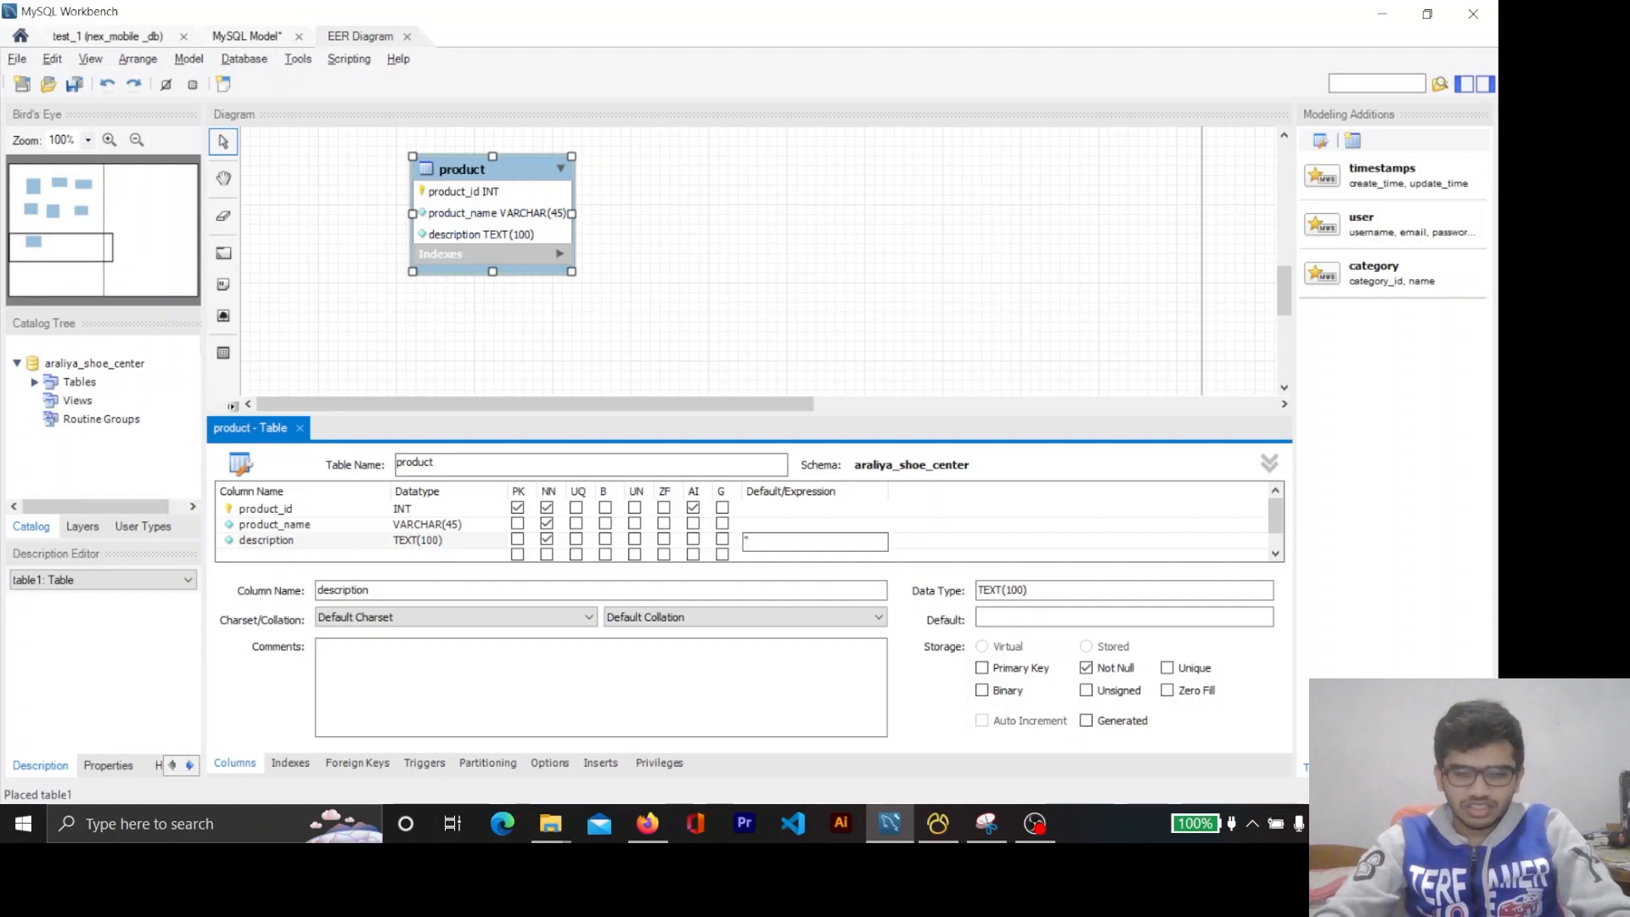
pyautogui.press('capslock')
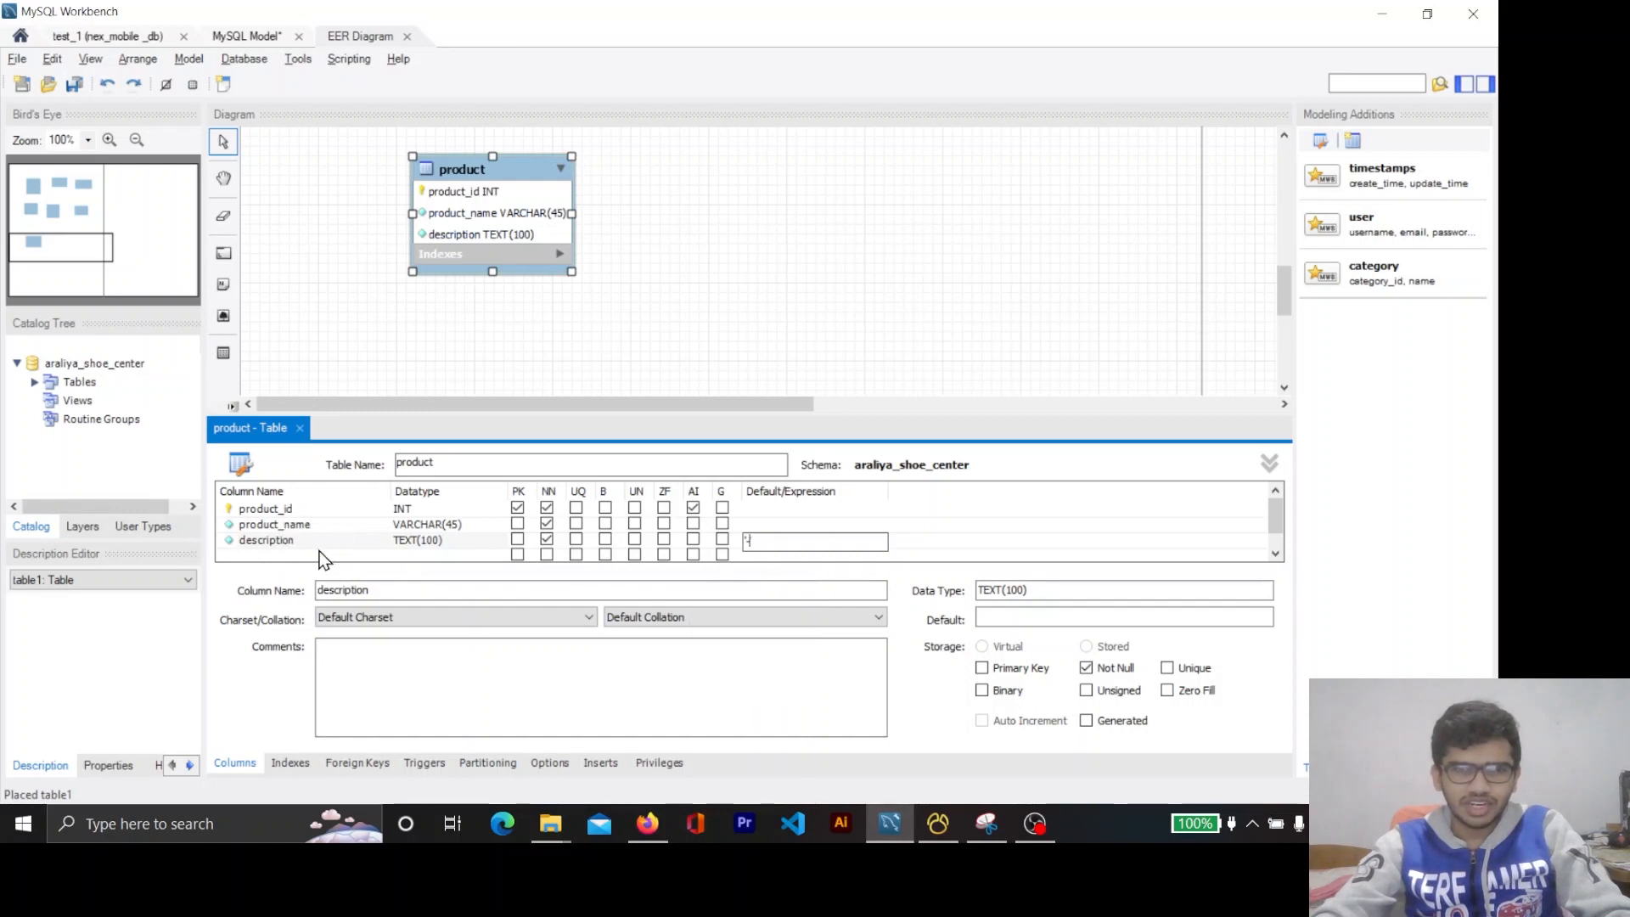
pyautogui.click(714, 546)
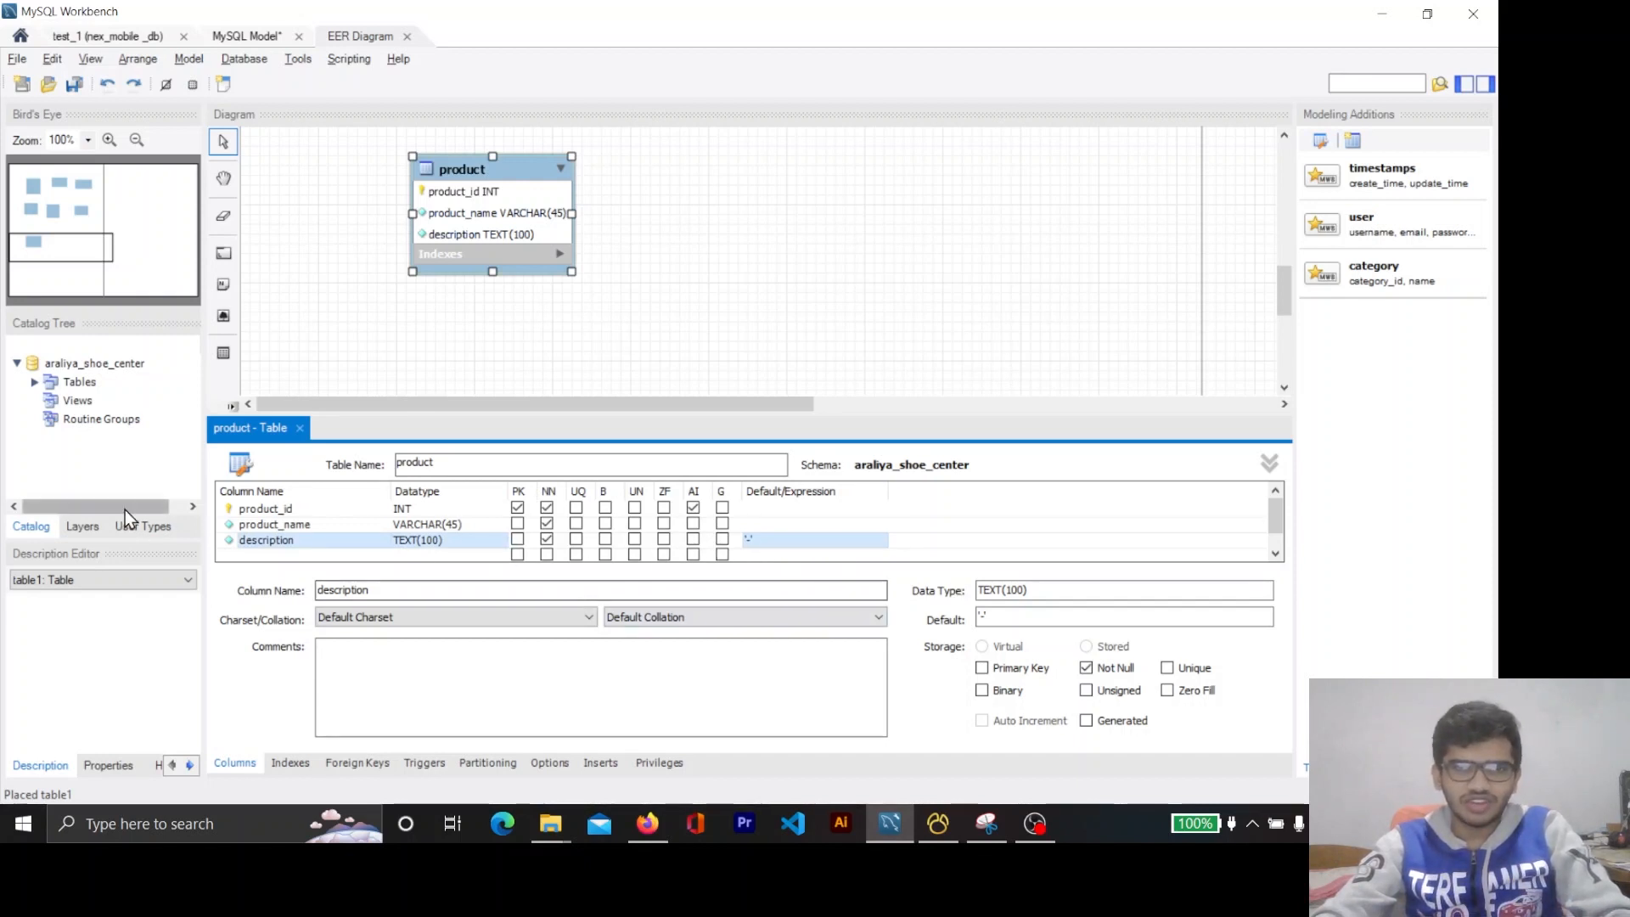
# Close the product table editor, check the second table's name in the question document, and place a new table named "brand" beside product.
pyautogui.click(304, 429)
pyautogui.scroll(3, 796, 445)
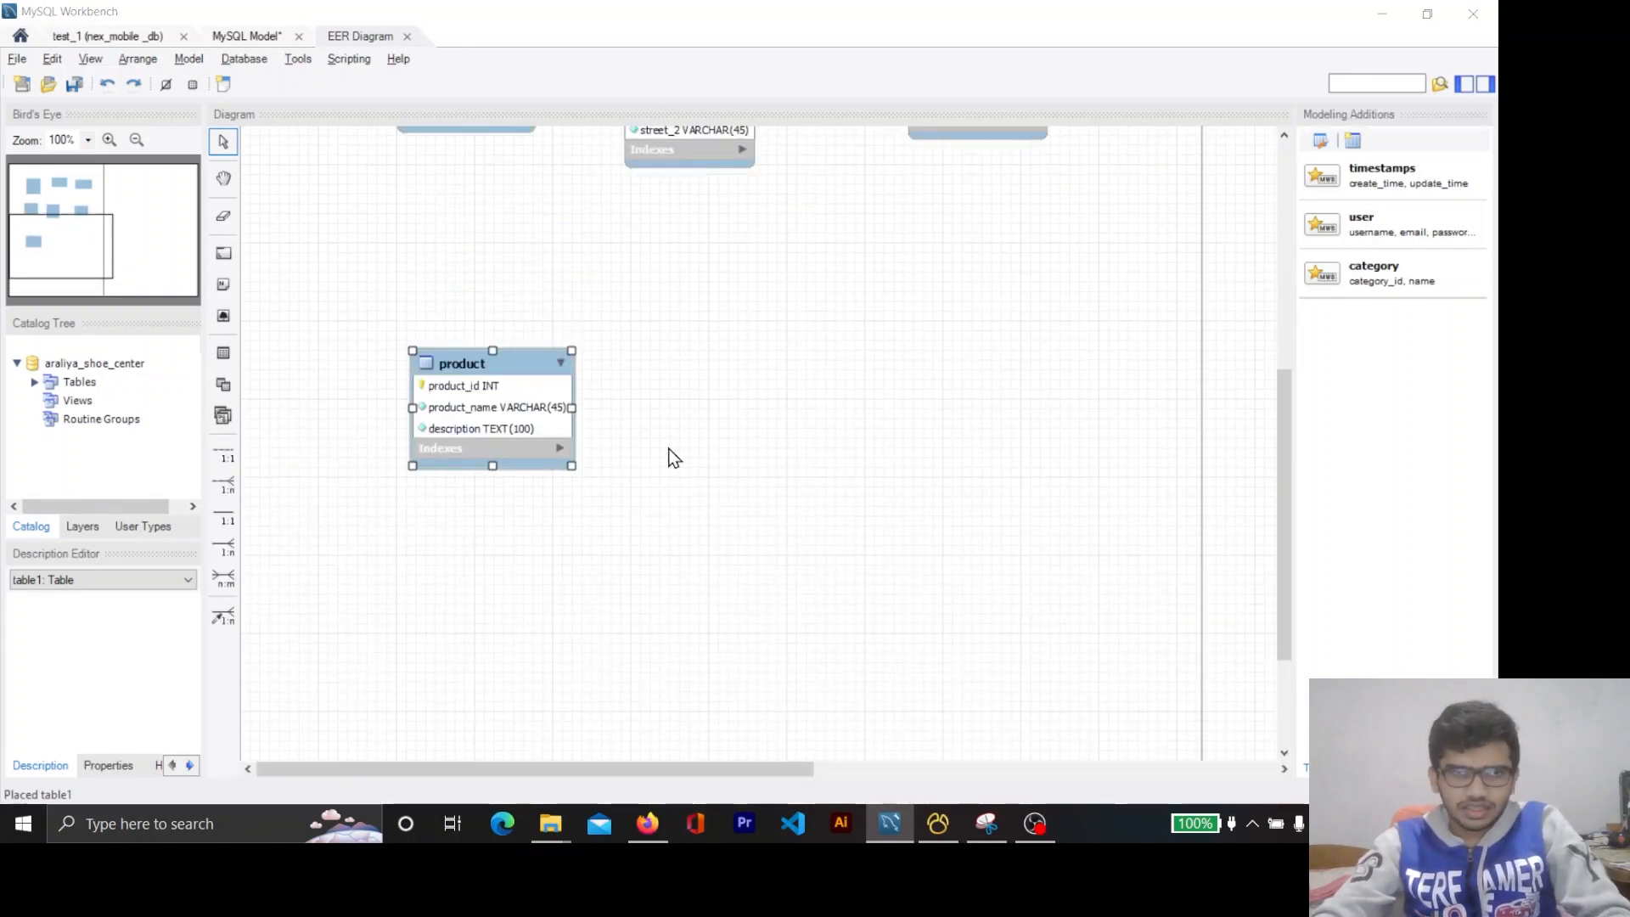
pyautogui.hotkey('alt', 'Tab')
pyautogui.moveTo(417, 243); pyautogui.dragTo(836, 337)
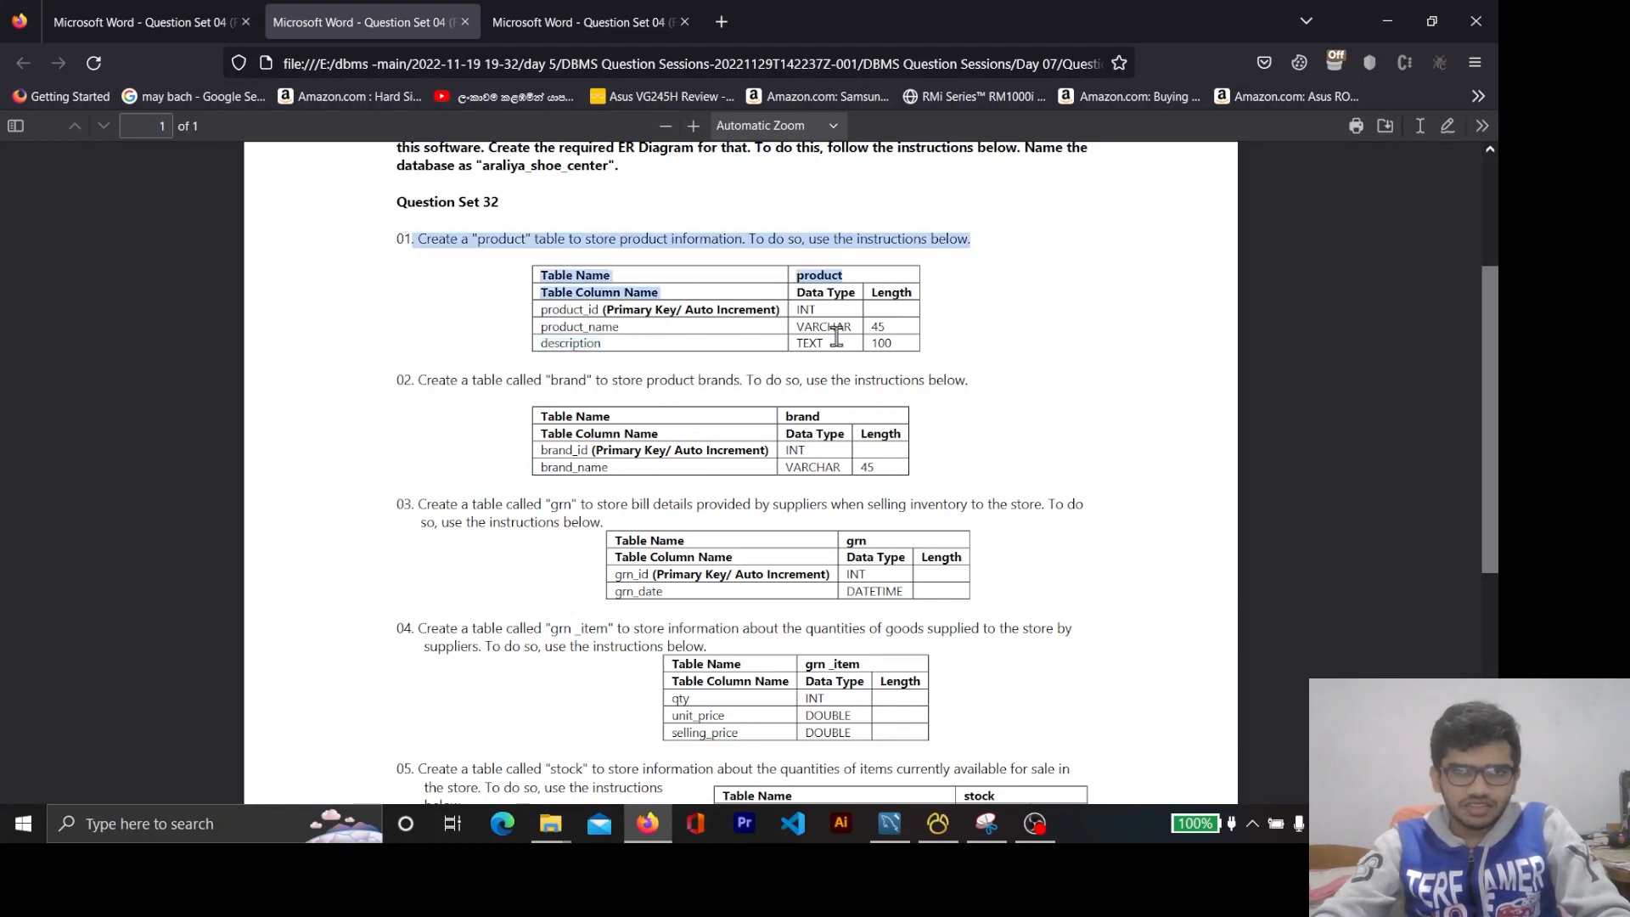
pyautogui.doubleClick(566, 380)
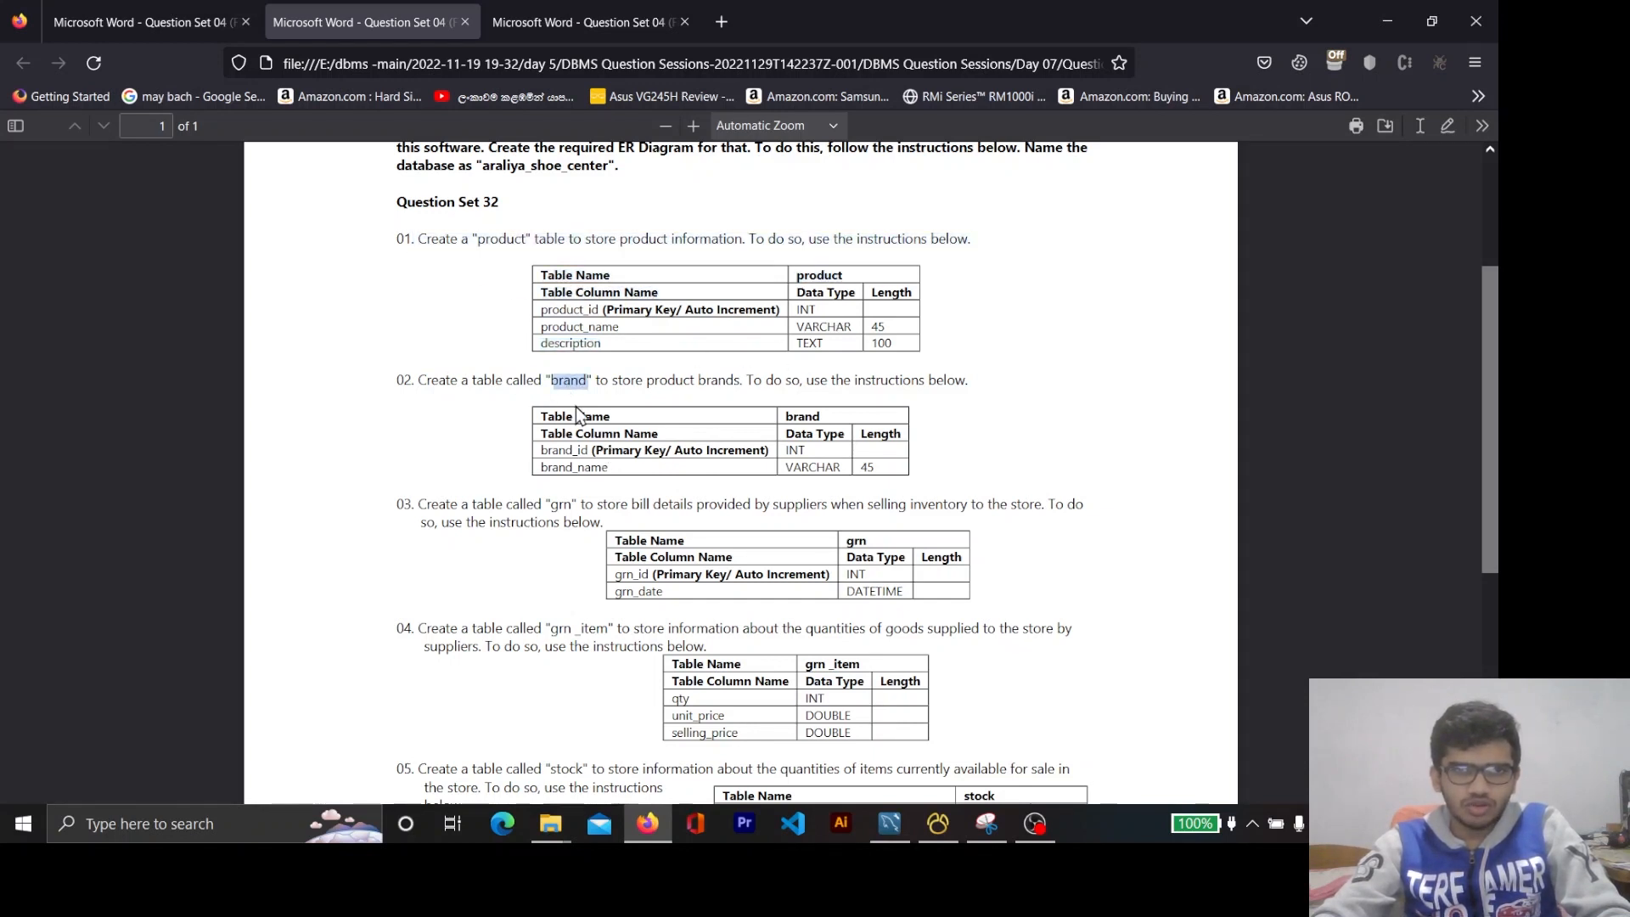
pyautogui.hotkey('alt', 'Tab')
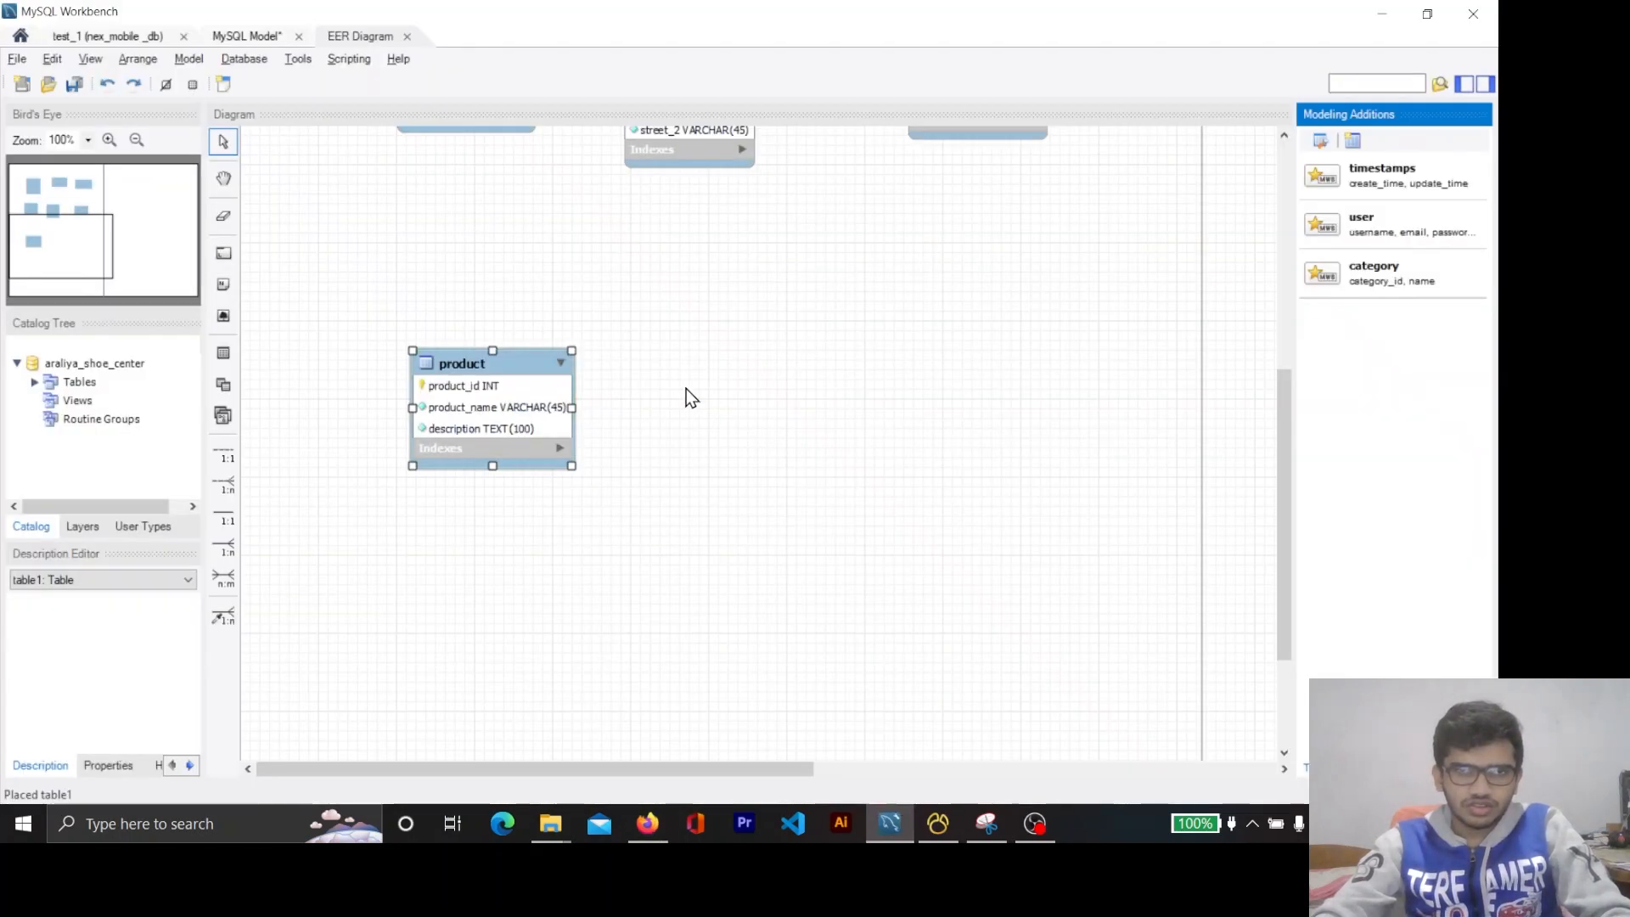
pyautogui.press('t')
pyautogui.click(703, 374)
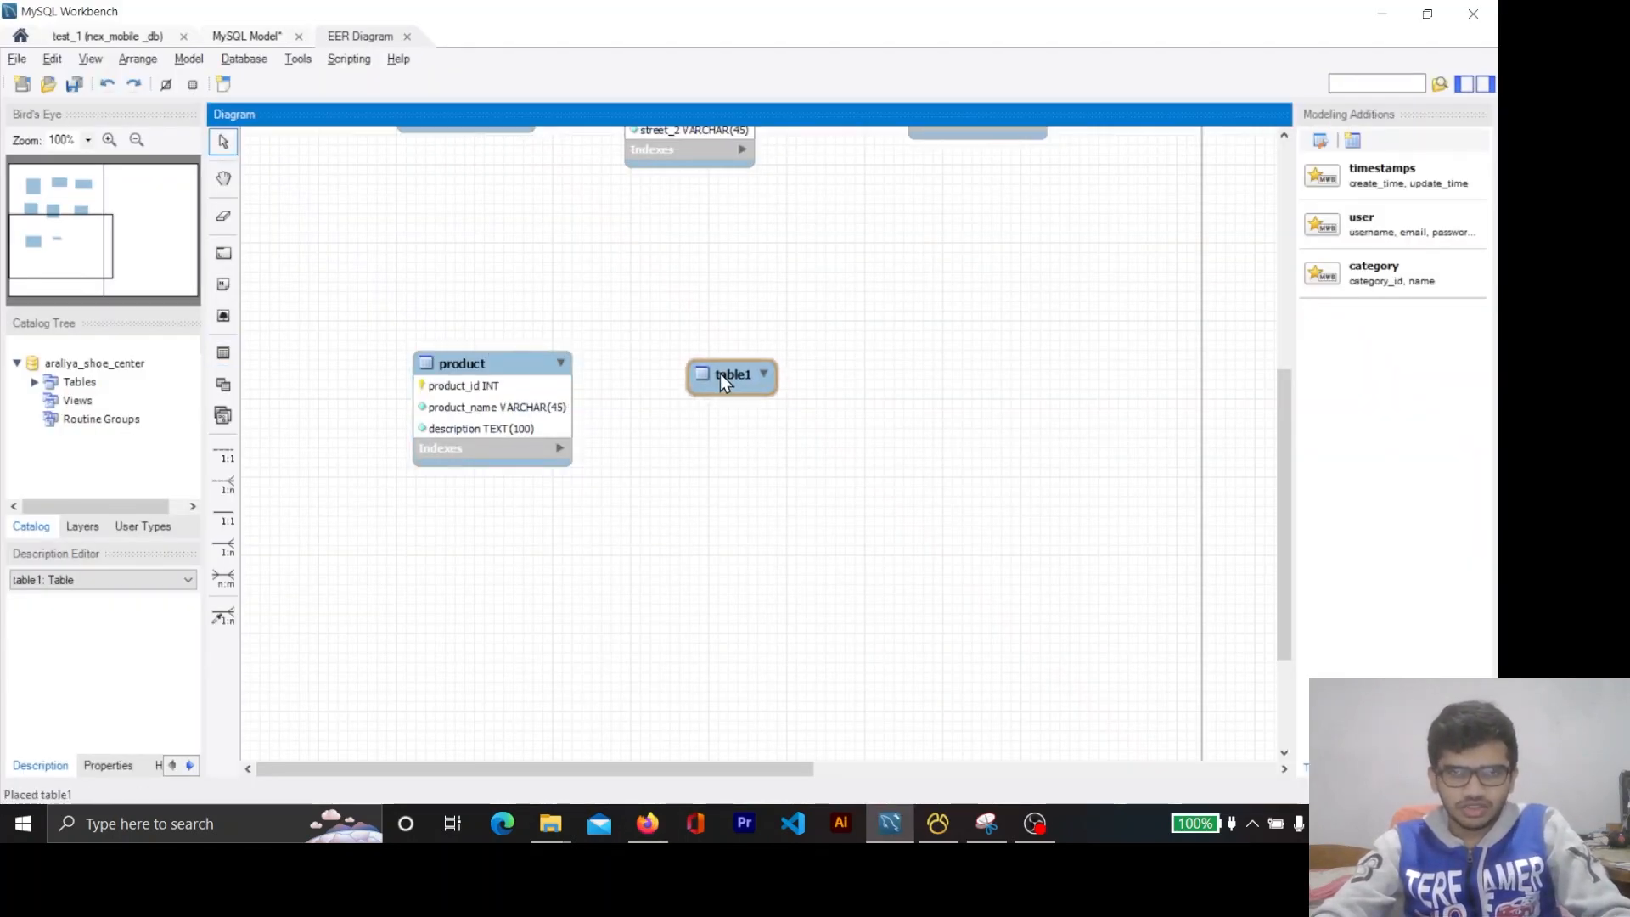
pyautogui.doubleClick(722, 373)
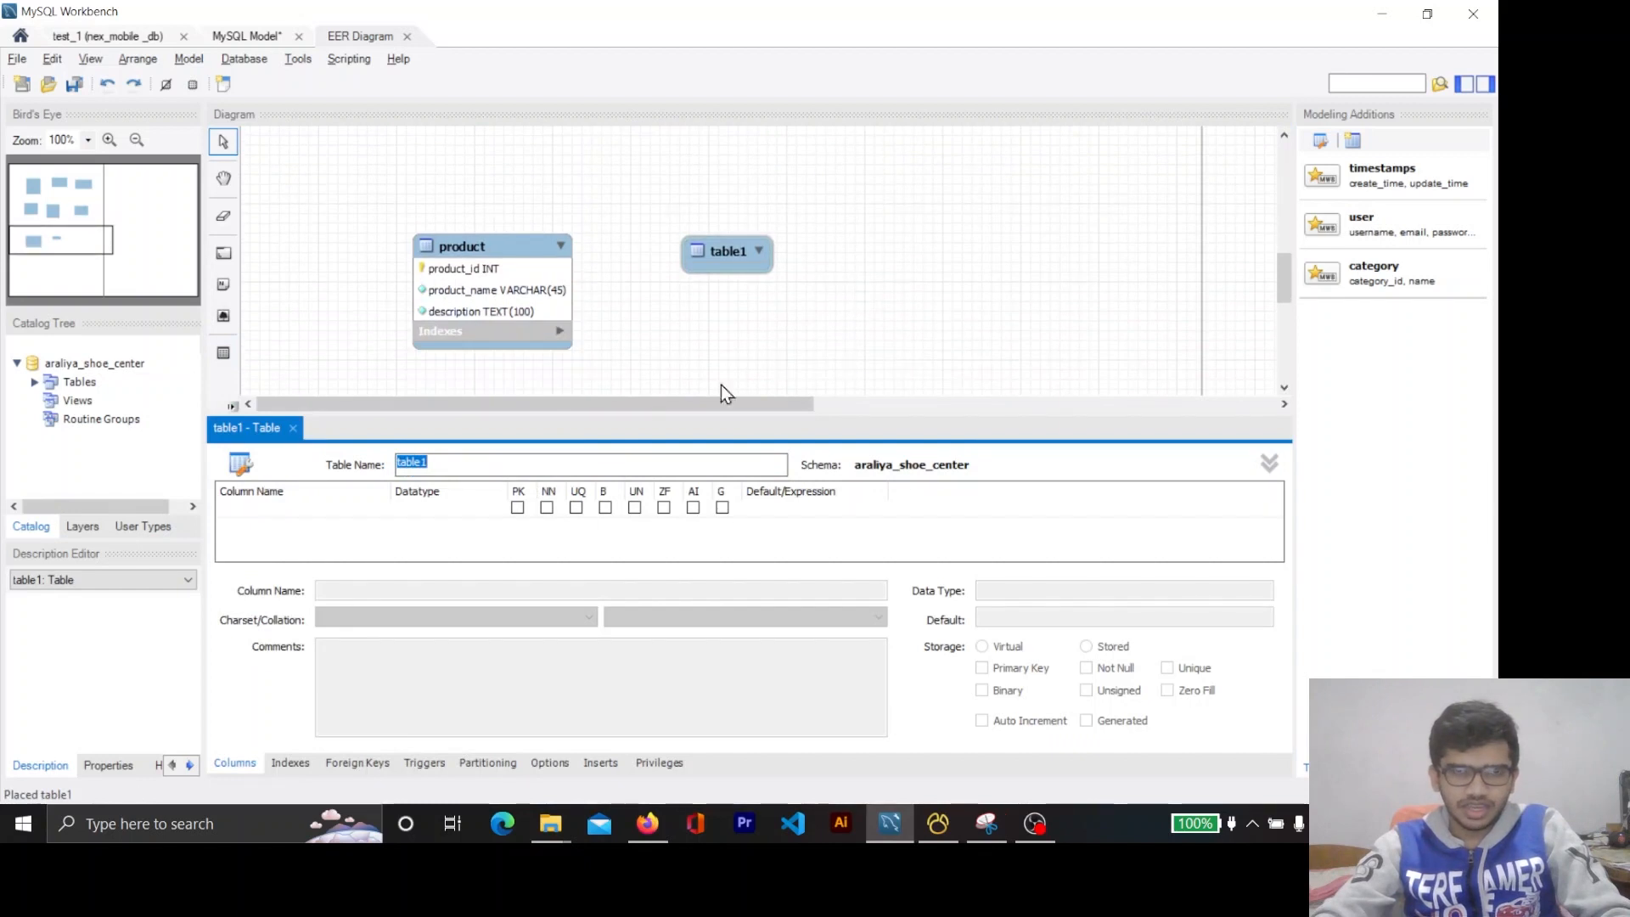
pyautogui.write('brand')
pyautogui.click(338, 528)
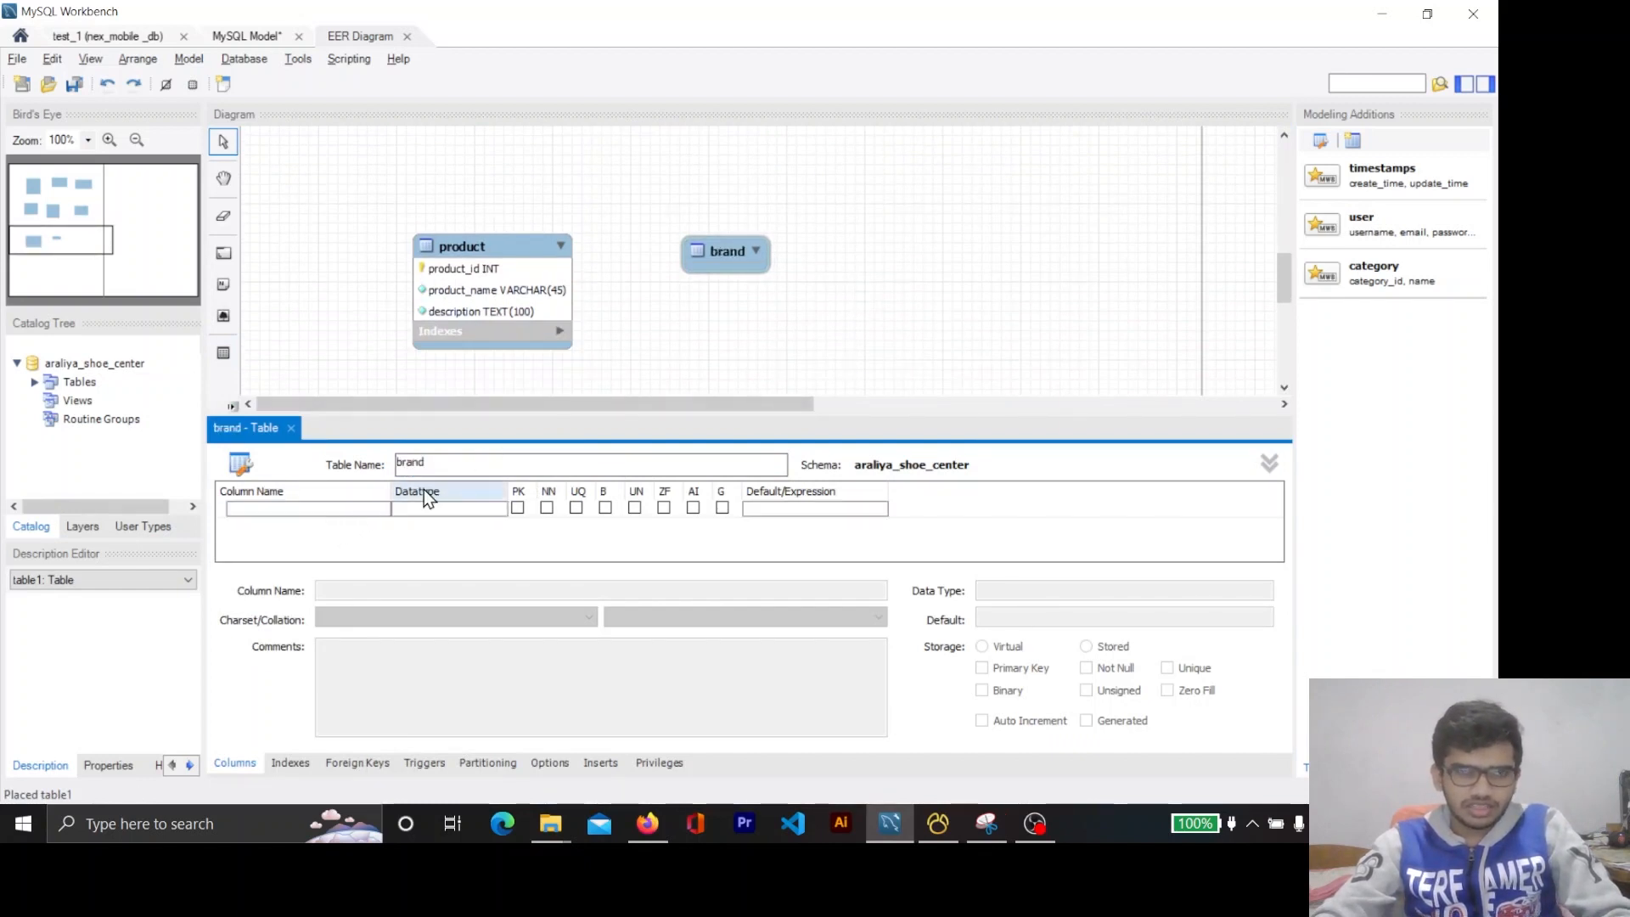
# Add an INT primary key column brand_id with auto increment to the brand table, copying its name from the question document in Firefox.
pyautogui.hotkey('alt', 'Tab')
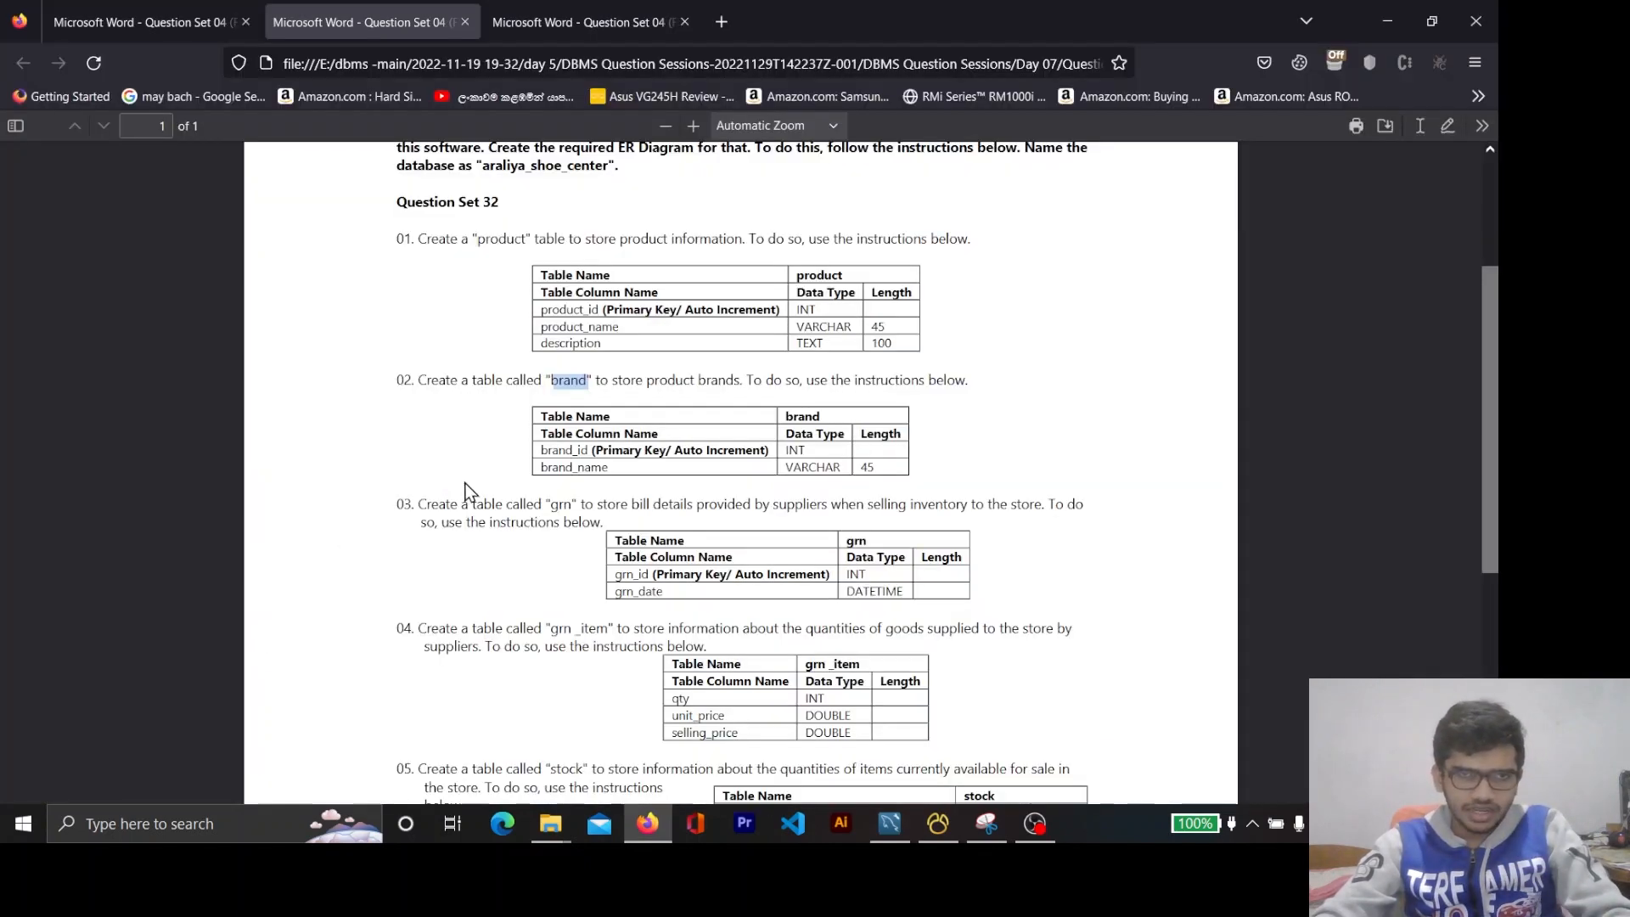
pyautogui.doubleClick(568, 448)
pyautogui.hotkey('alt', 'Tab')
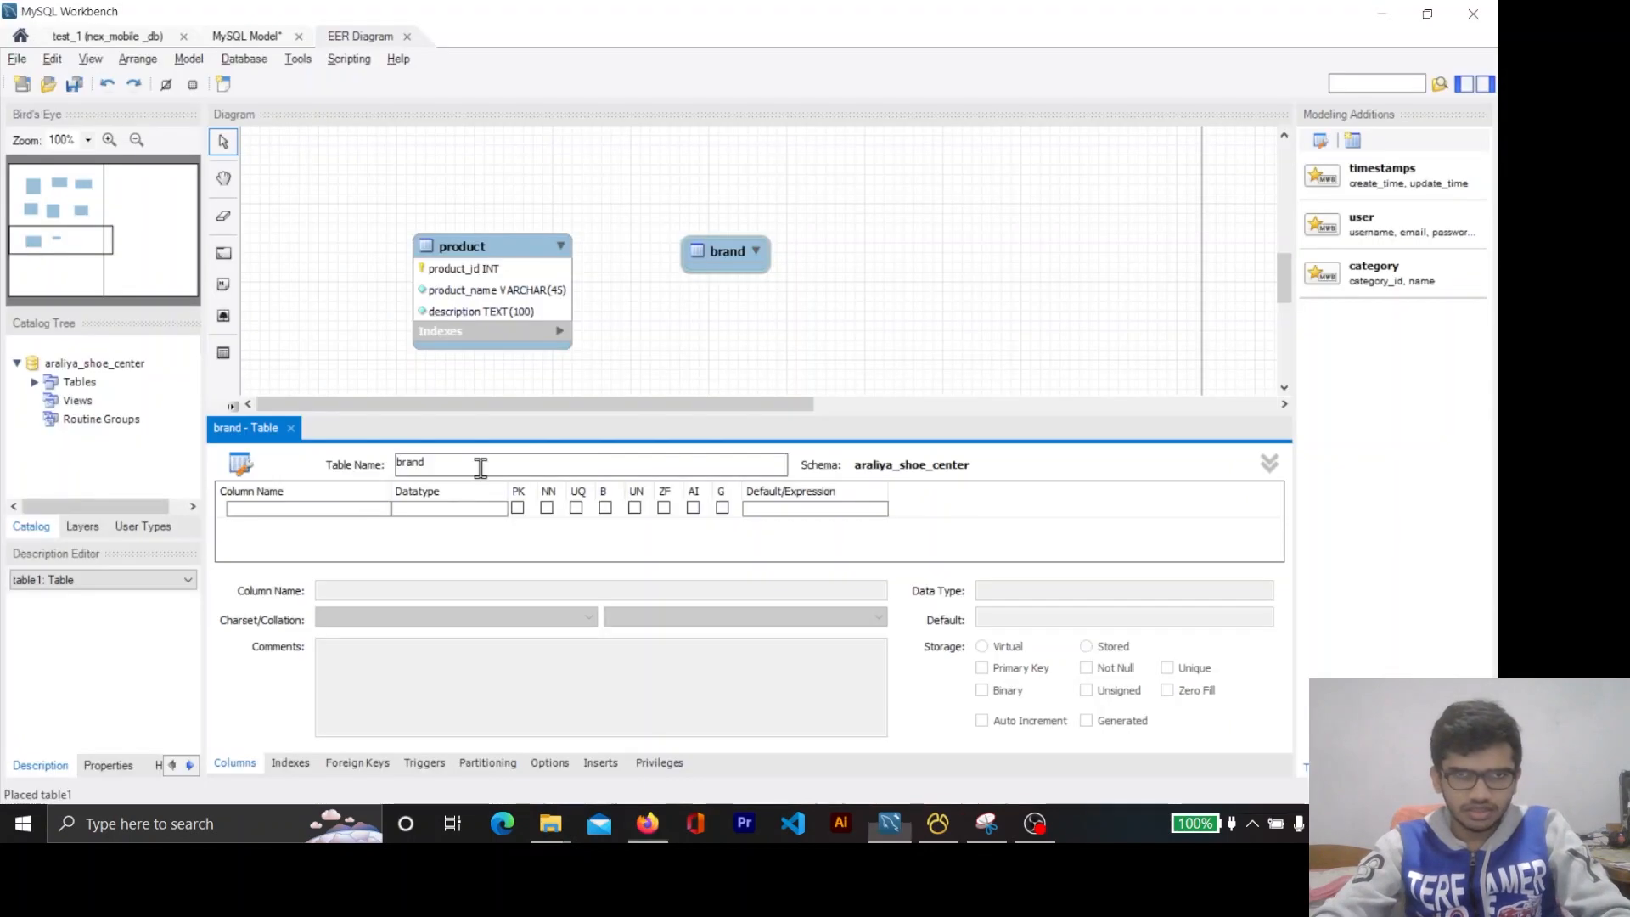
pyautogui.doubleClick(297, 514)
pyautogui.hotkey('ctrl', 'v')
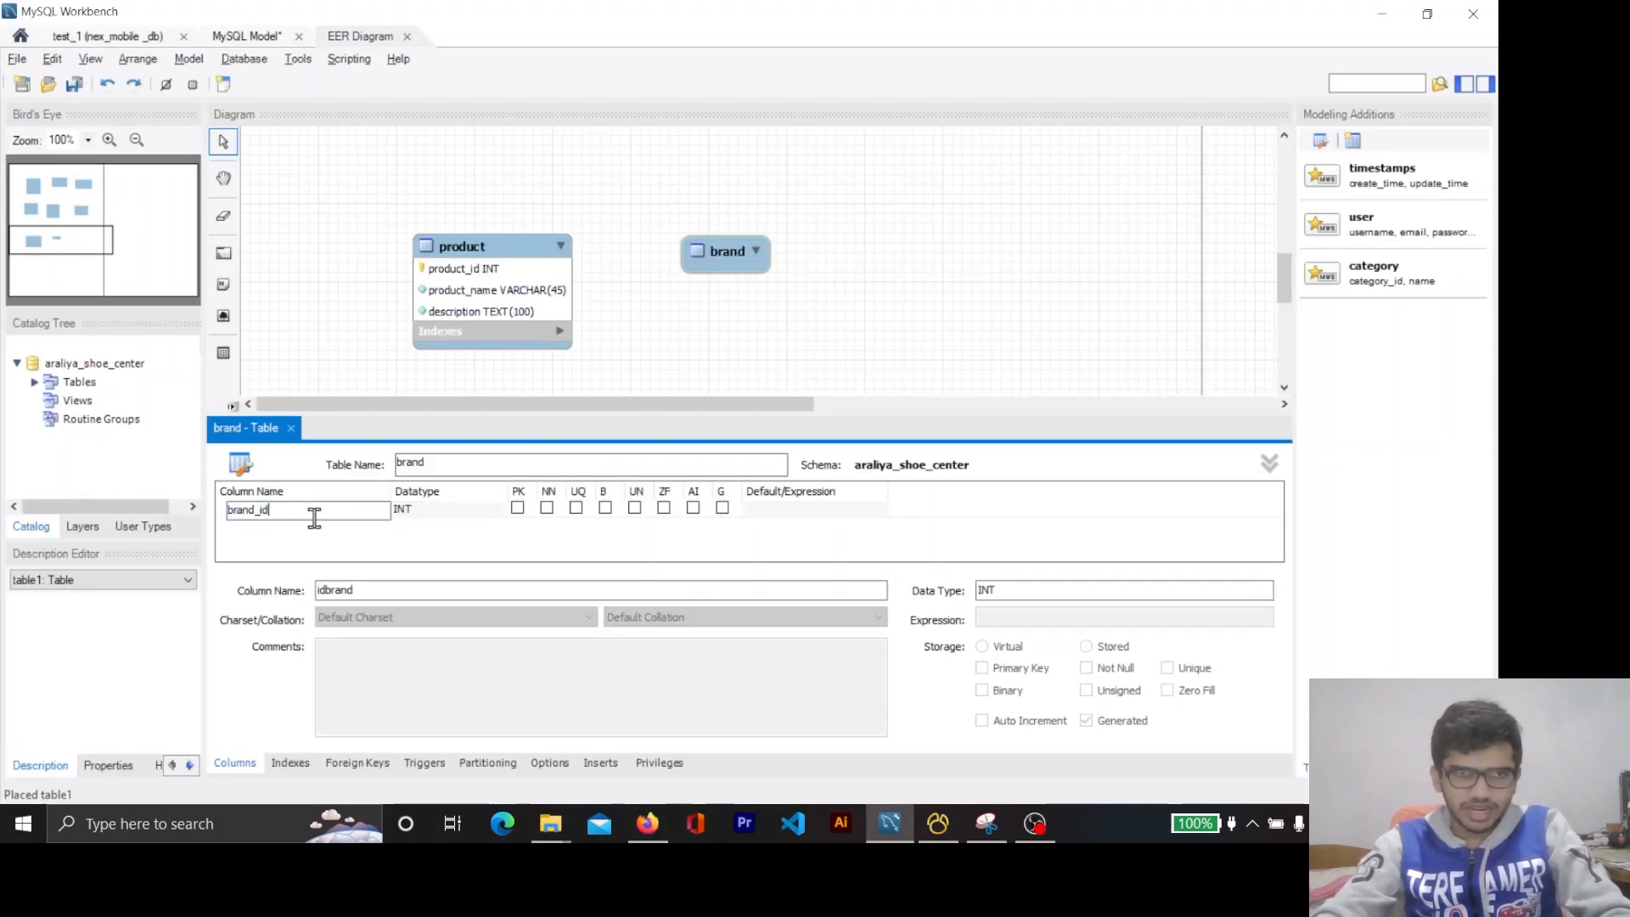
pyautogui.press('Return')
pyautogui.click(693, 508)
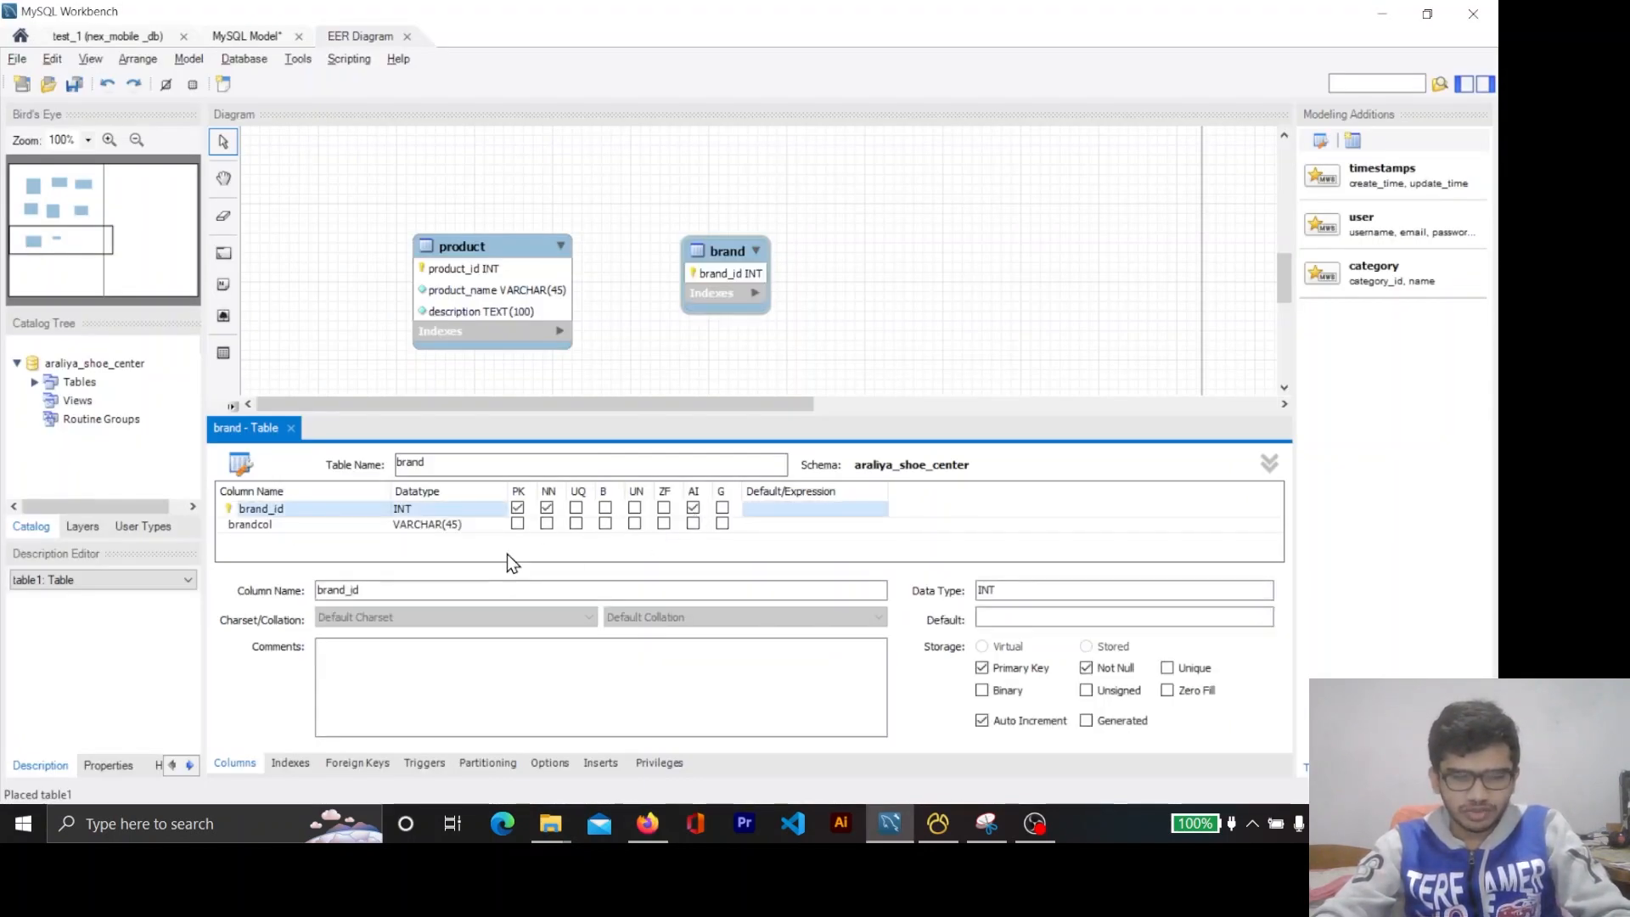
# Add a not-null VARCHAR(45) column brand_name to the brand table, copying its name from the question document and checking its data type there.
pyautogui.hotkey('alt', 'Tab')
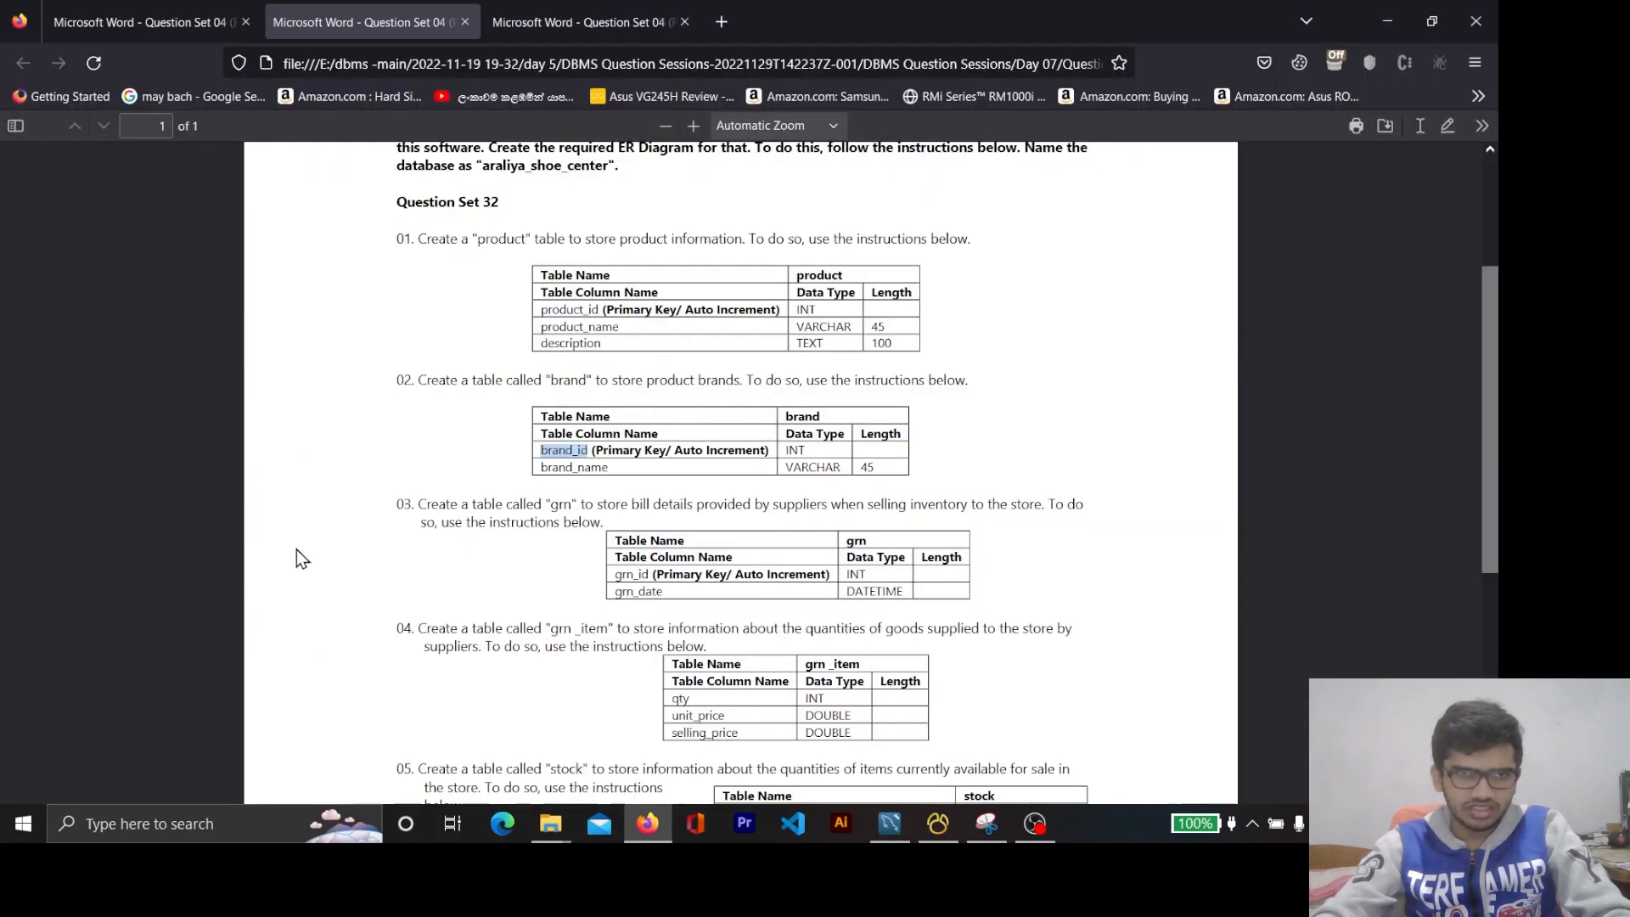
pyautogui.doubleClick(579, 469)
pyautogui.hotkey('ctrl', 'c')
pyautogui.hotkey('alt', 'Tab')
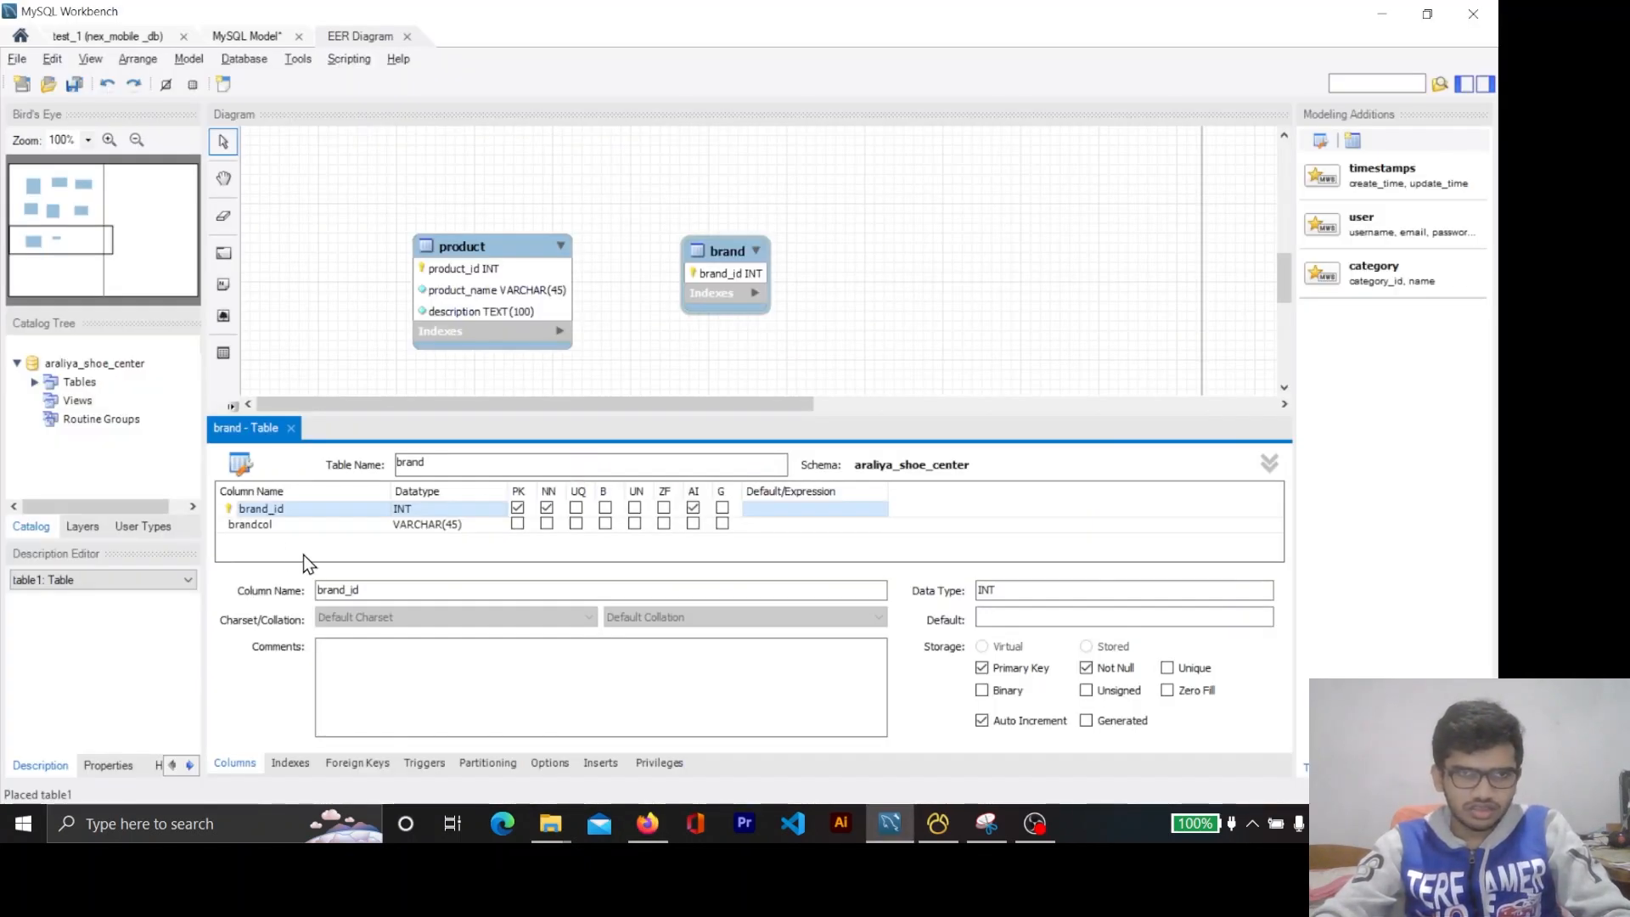
pyautogui.doubleClick(284, 525)
pyautogui.hotkey('ctrl', 'v')
pyautogui.press('Return')
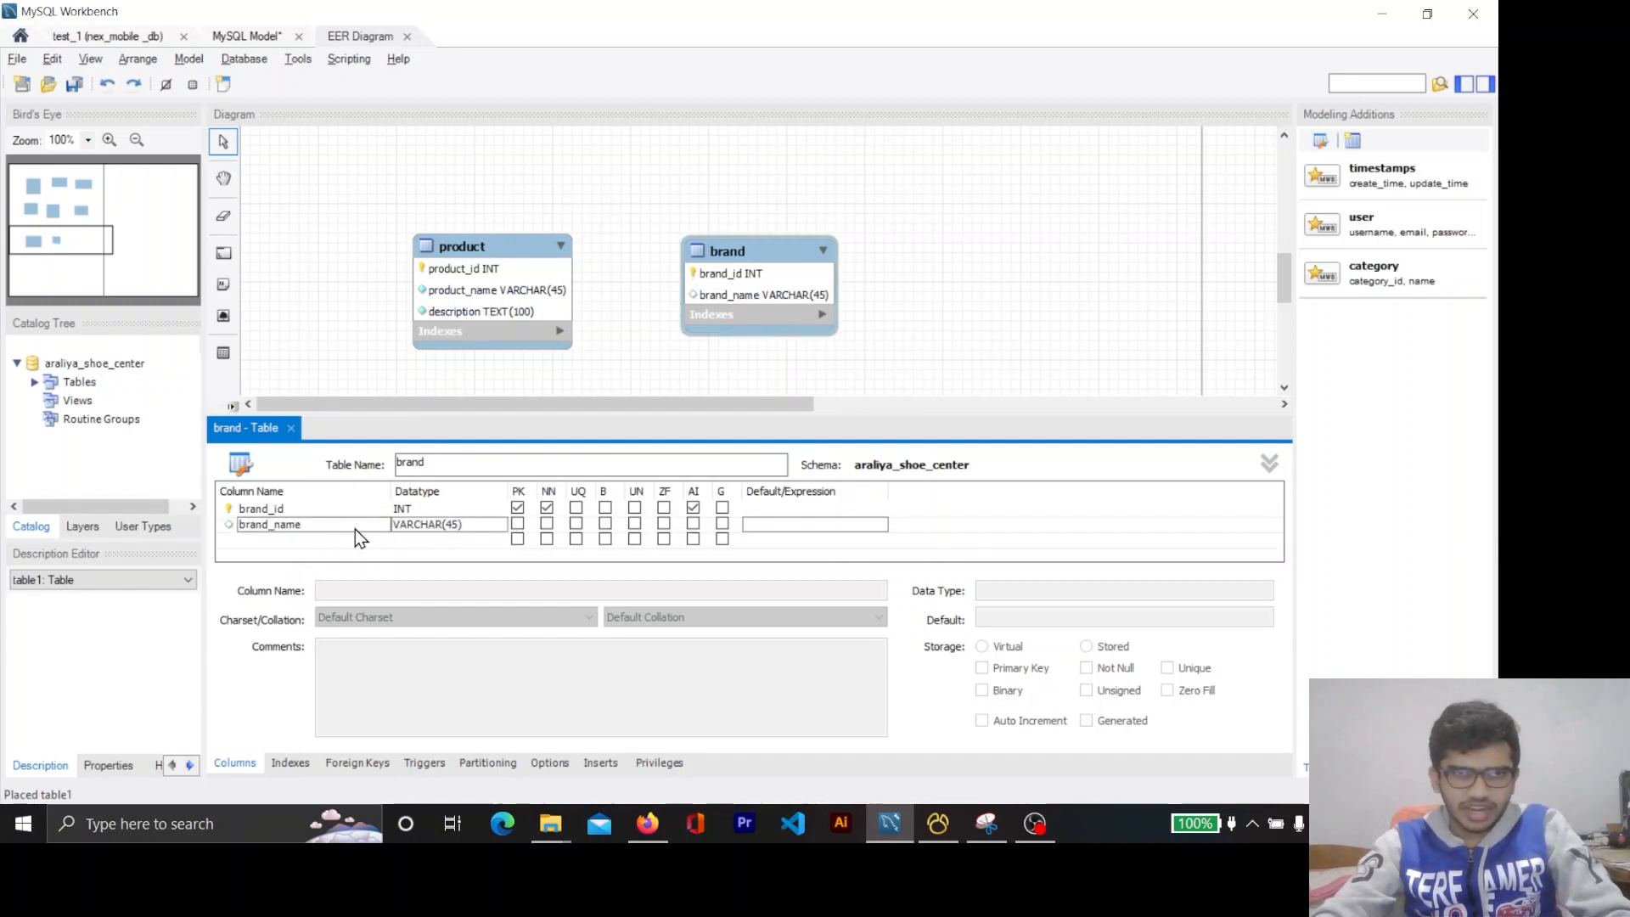
pyautogui.click(547, 524)
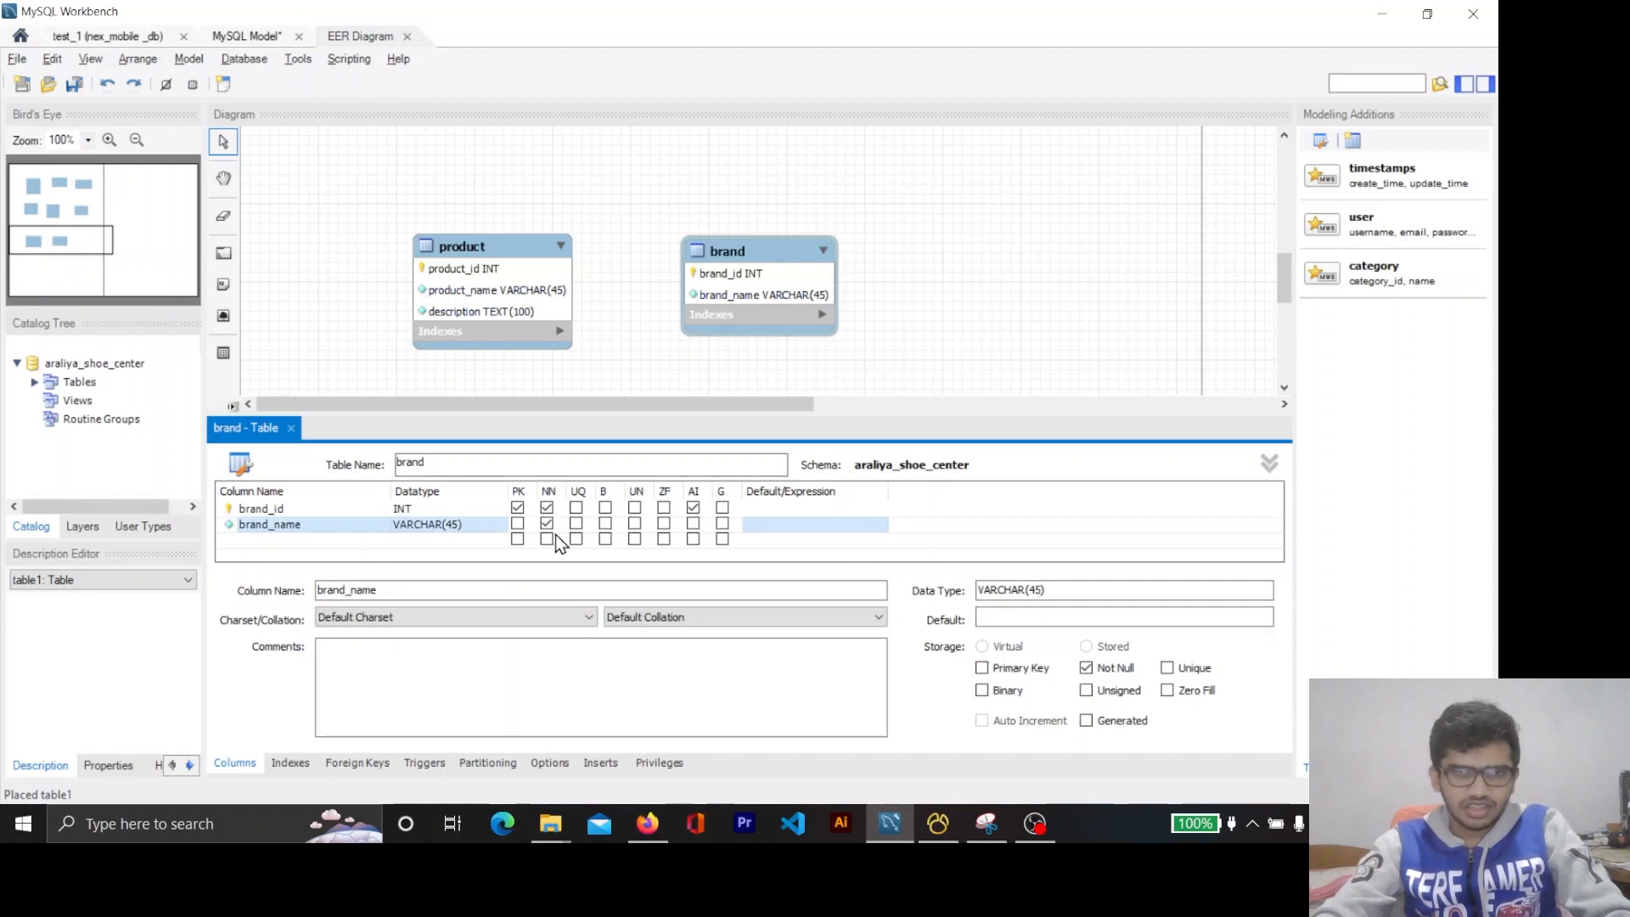
pyautogui.hotkey('alt', 'Tab')
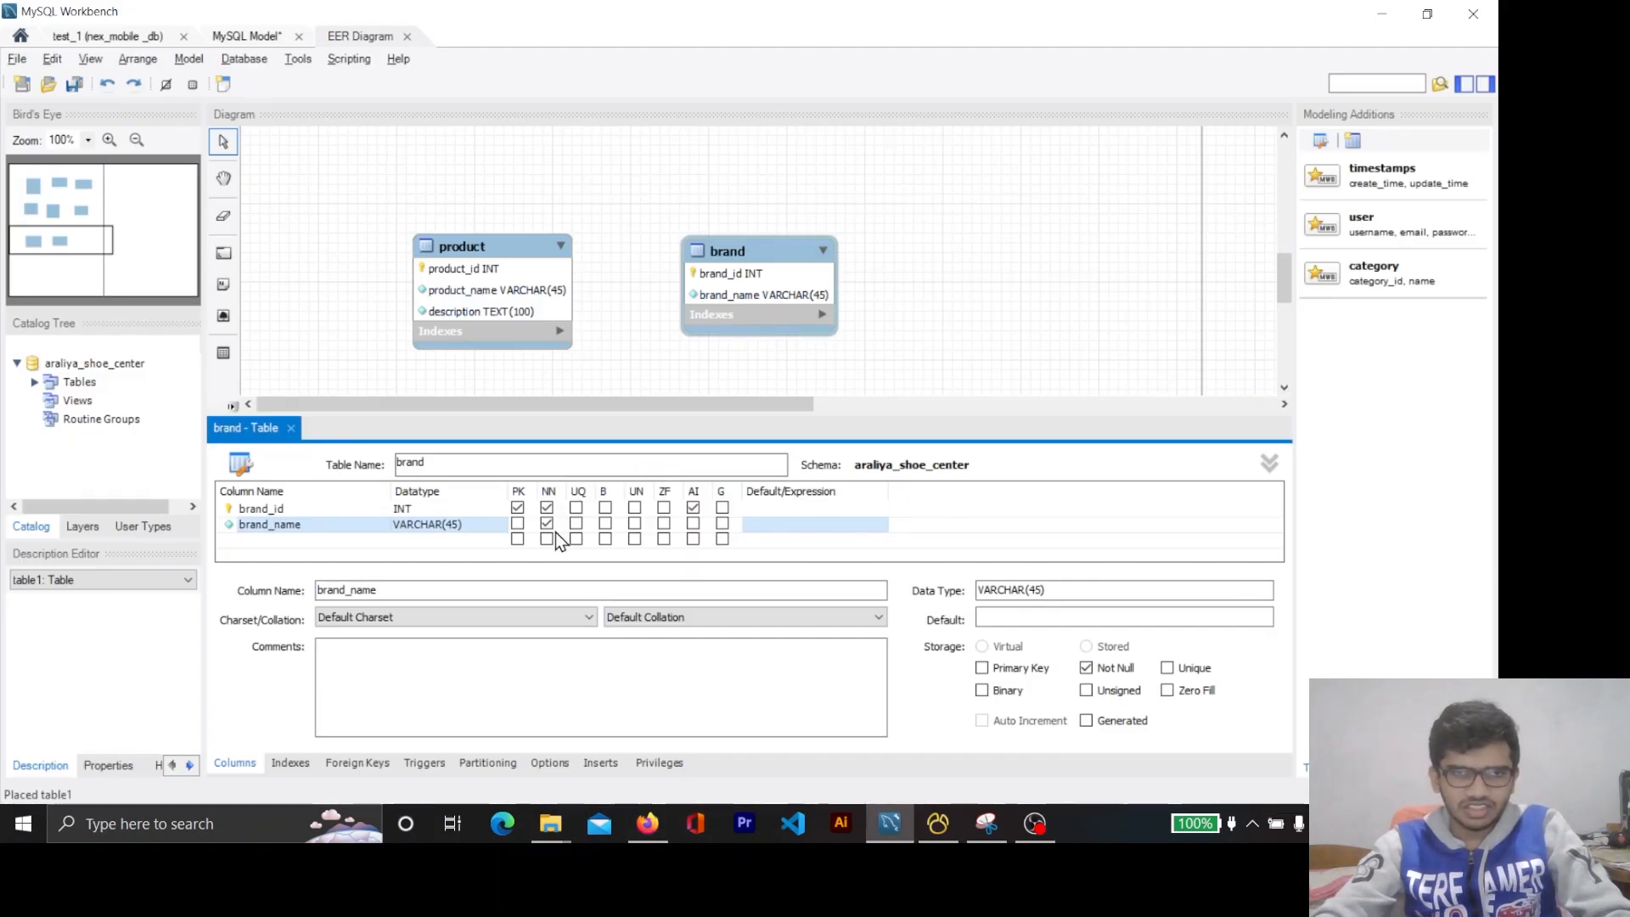
pyautogui.hotkey('alt', 'Tab')
pyautogui.doubleClick(806, 469)
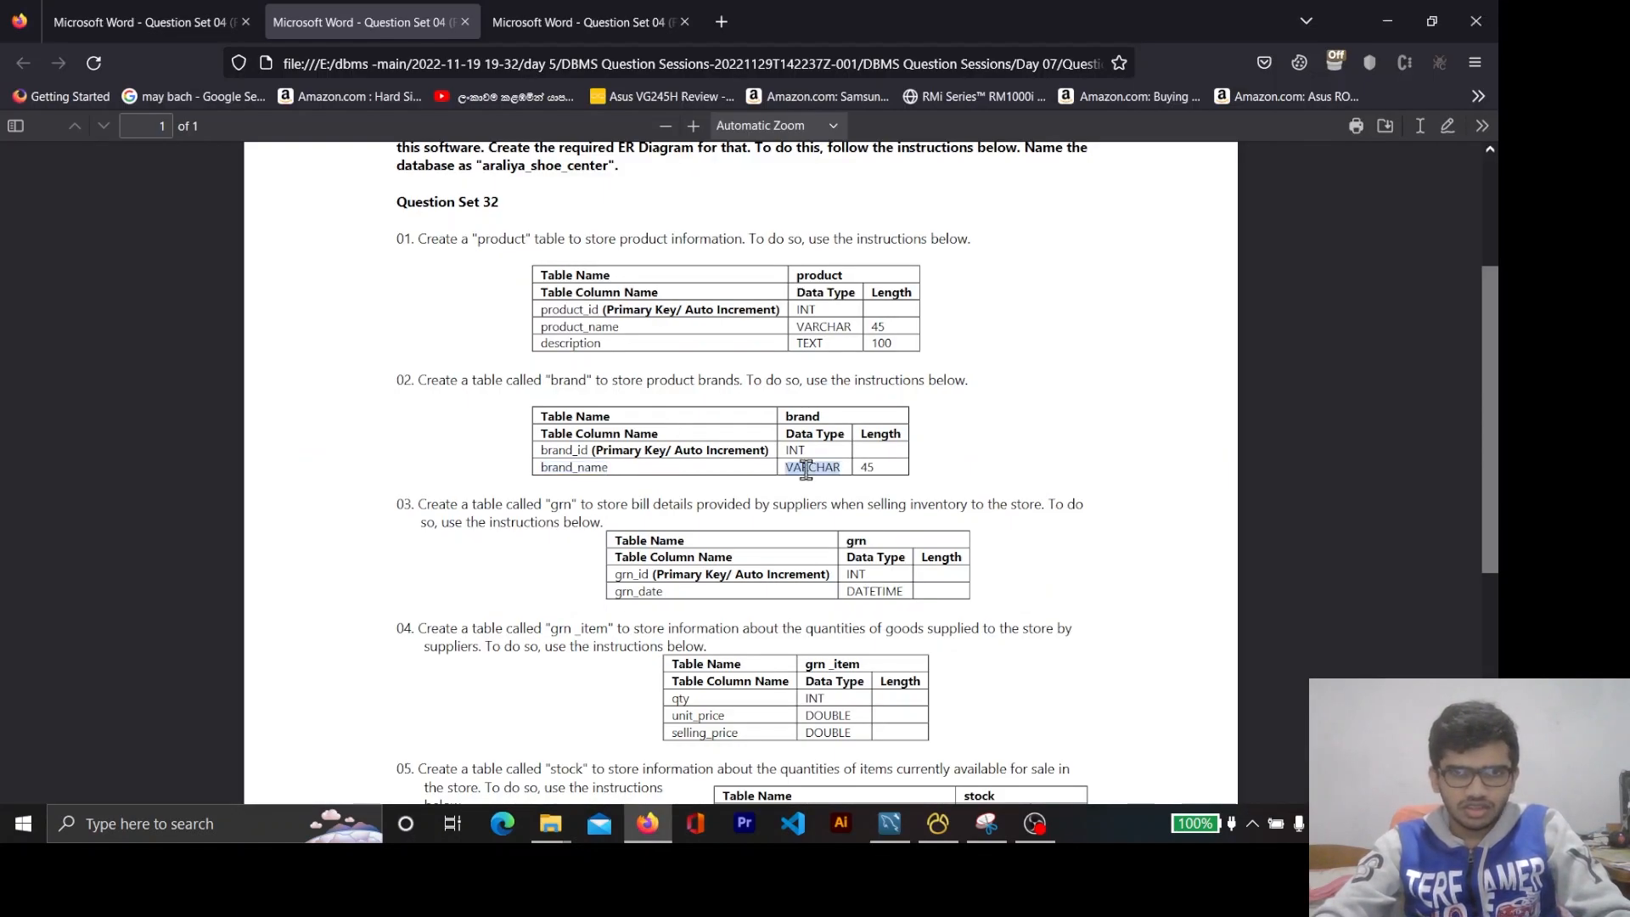
# Check the third table's name in the question document in Firefox, and place a new table beside brand in the MySQL Workbench diagram.
pyautogui.hotkey('alt', 'Tab')
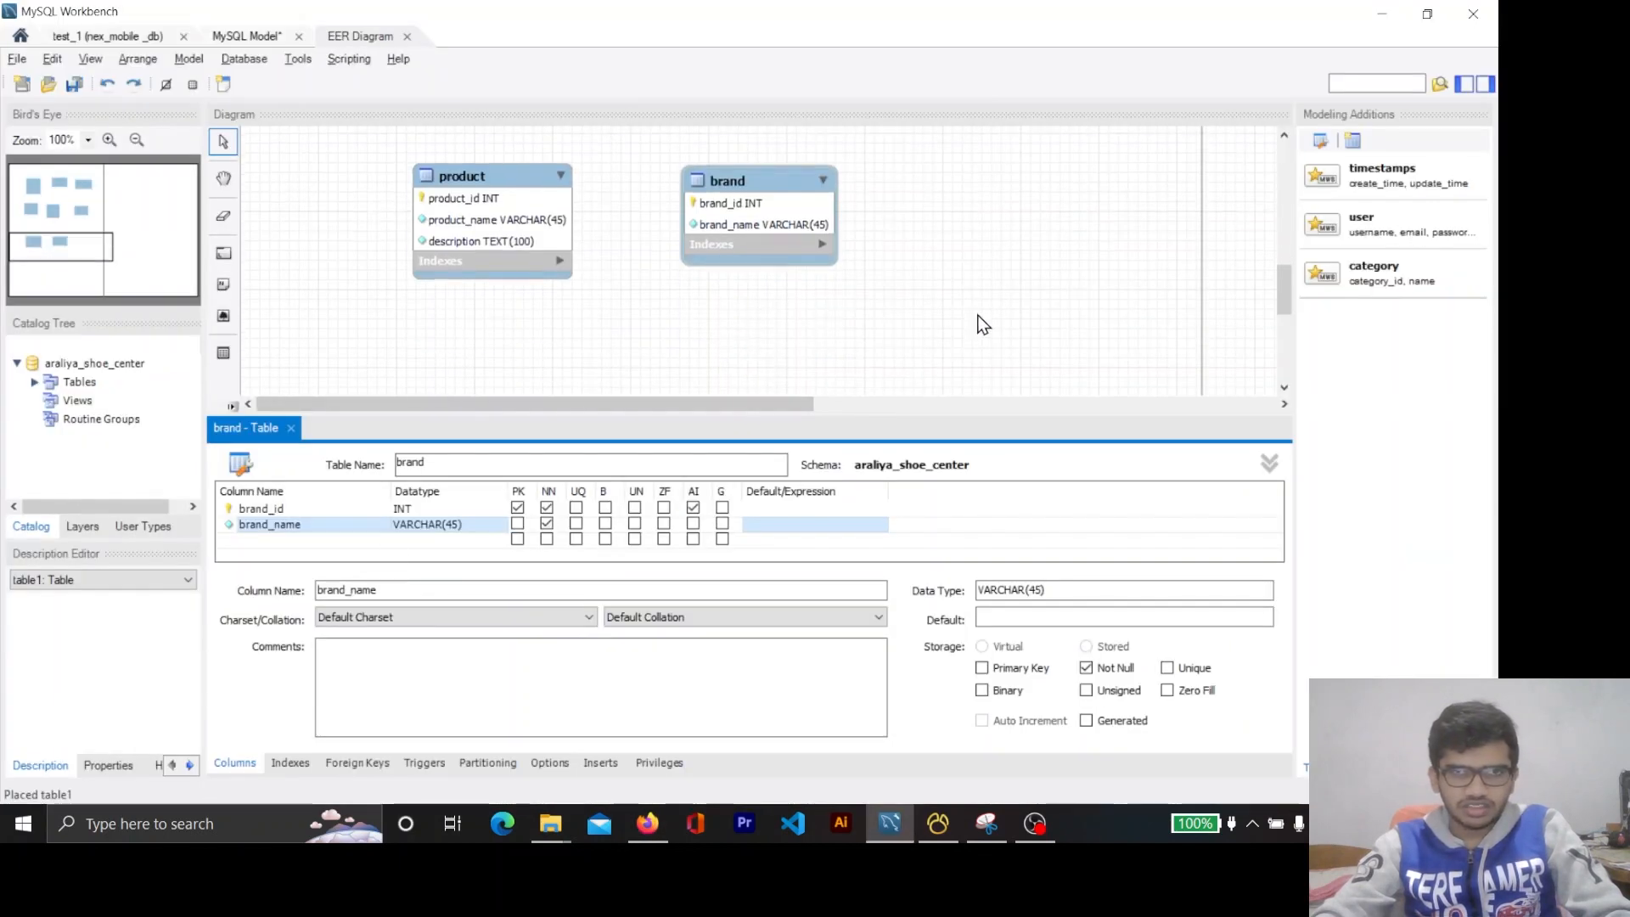
pyautogui.hotkey('alt', 'Tab')
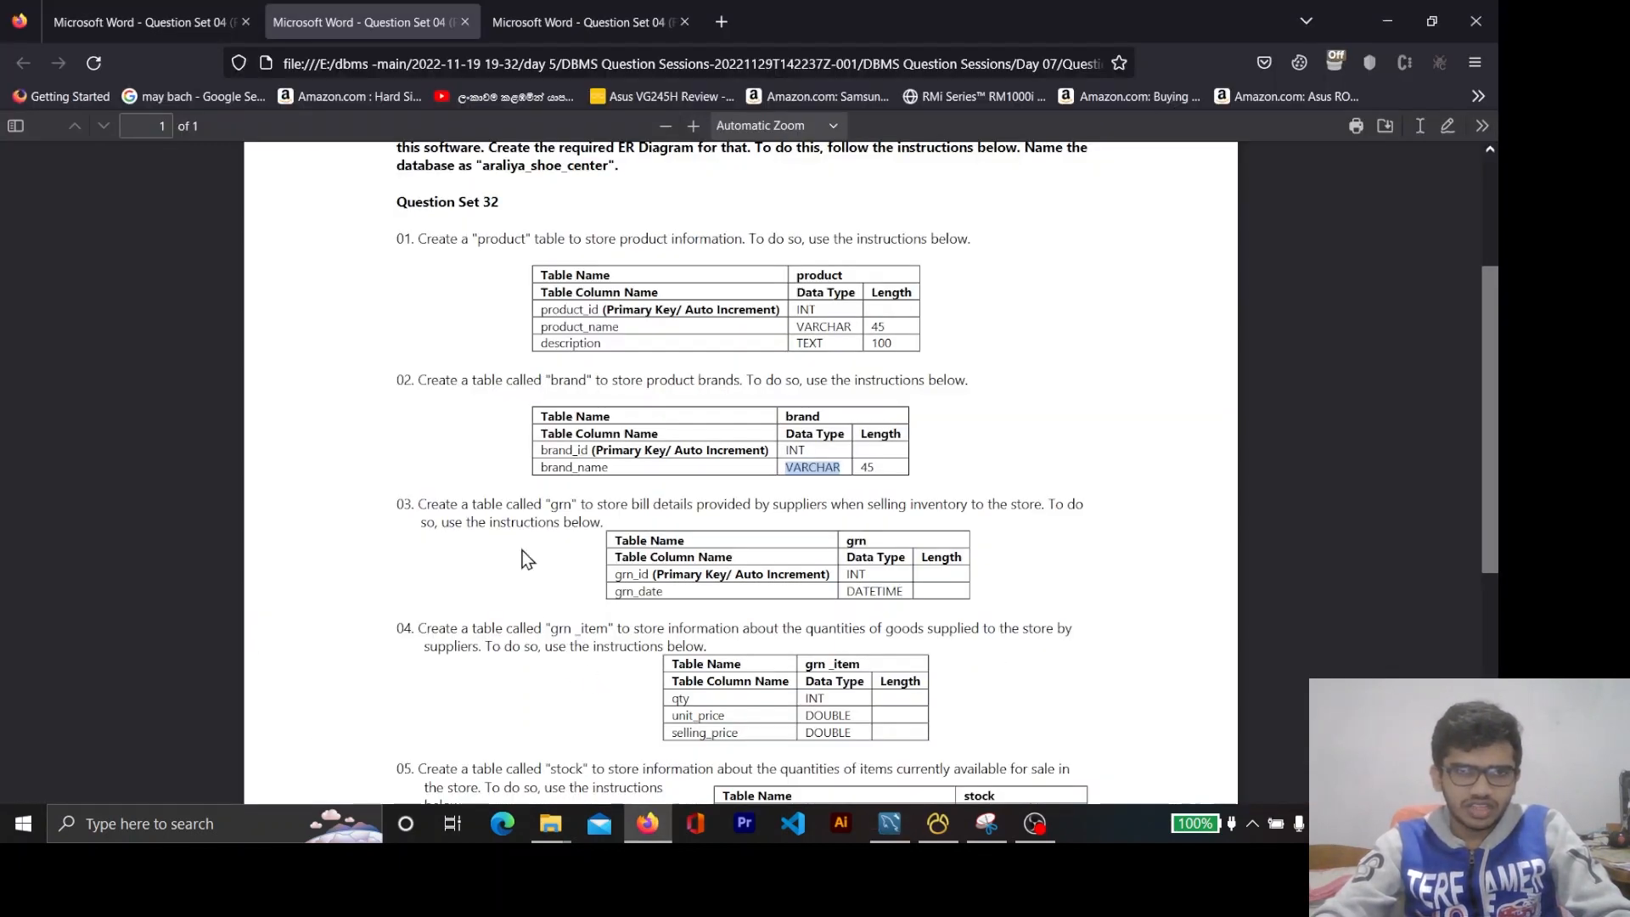
pyautogui.doubleClick(400, 379)
pyautogui.scroll(-2, 425, 521)
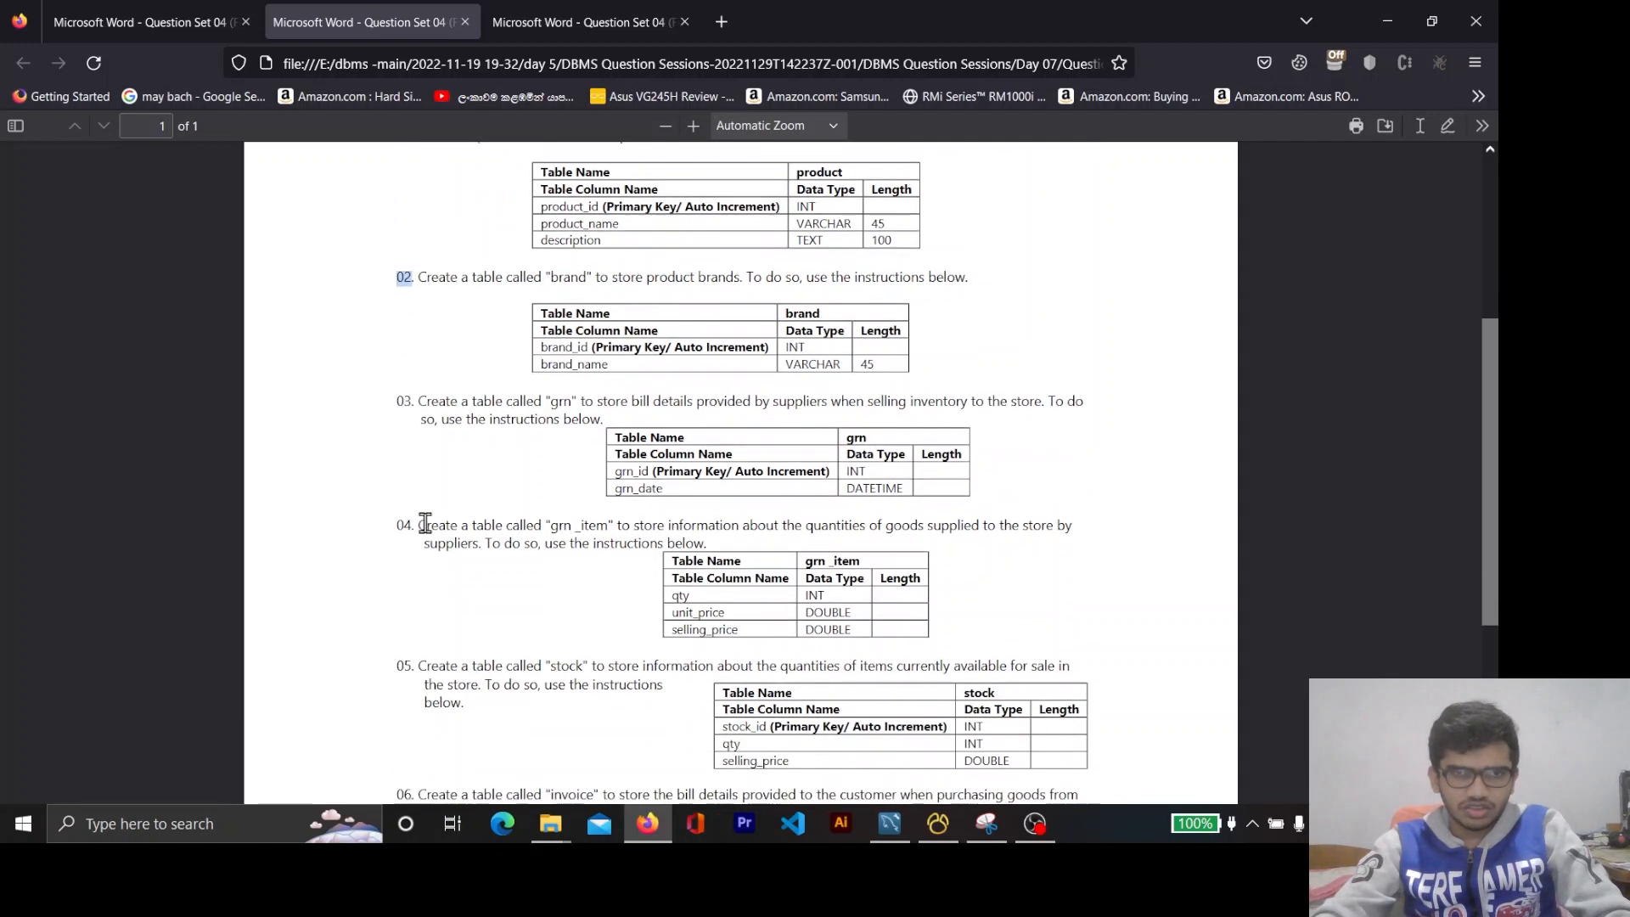
pyautogui.click(554, 408)
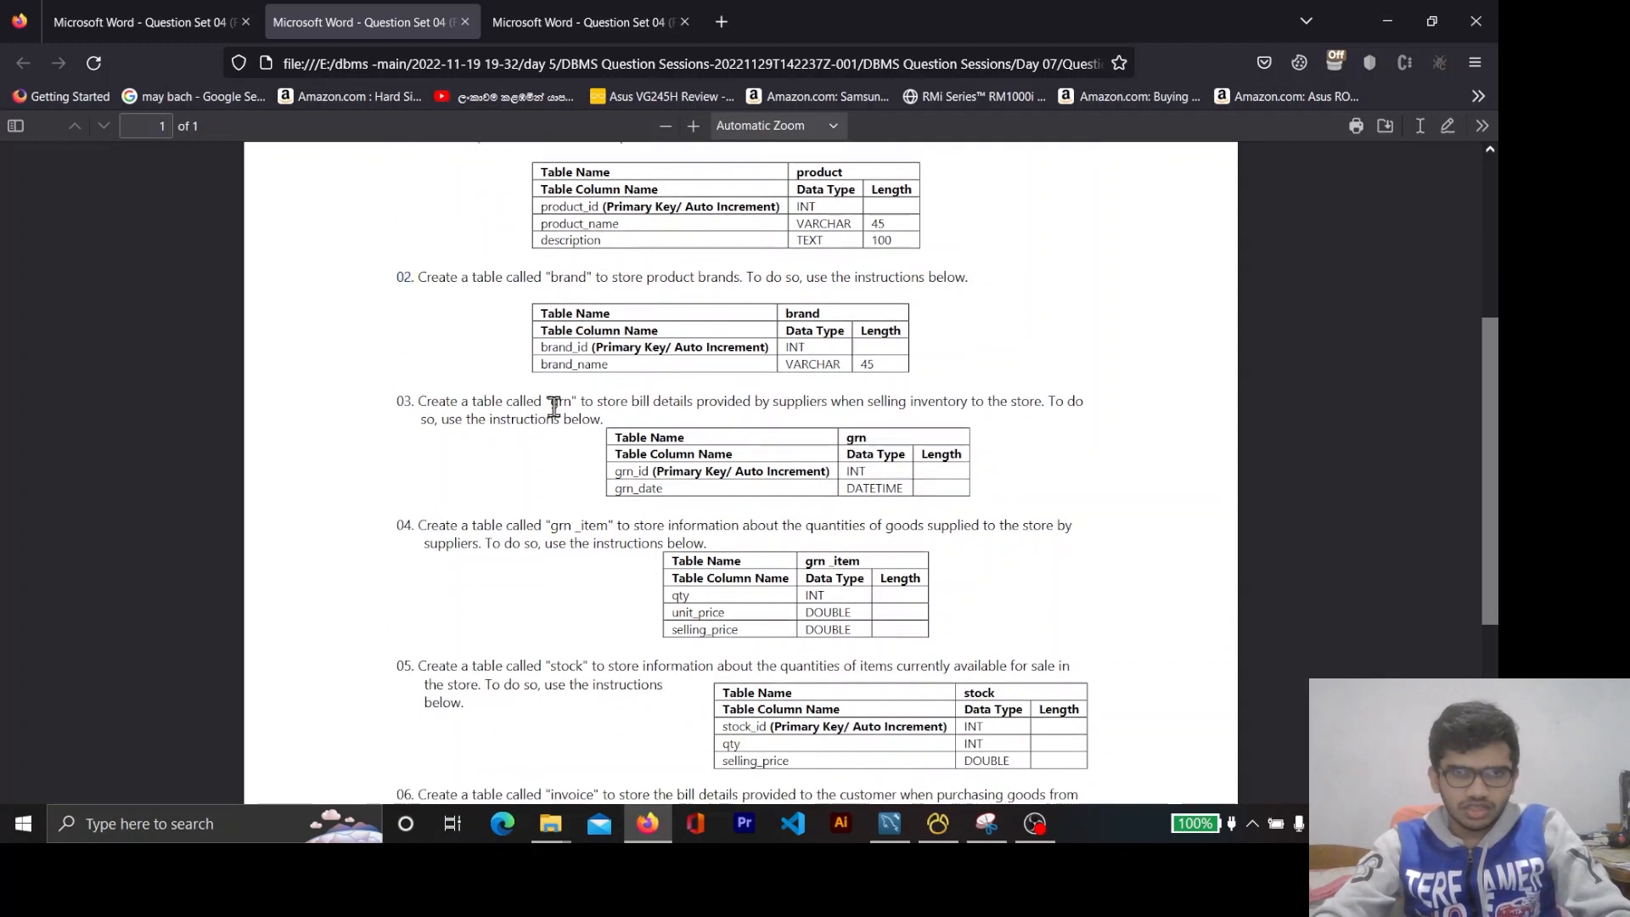
pyautogui.hotkey('alt', 'Tab')
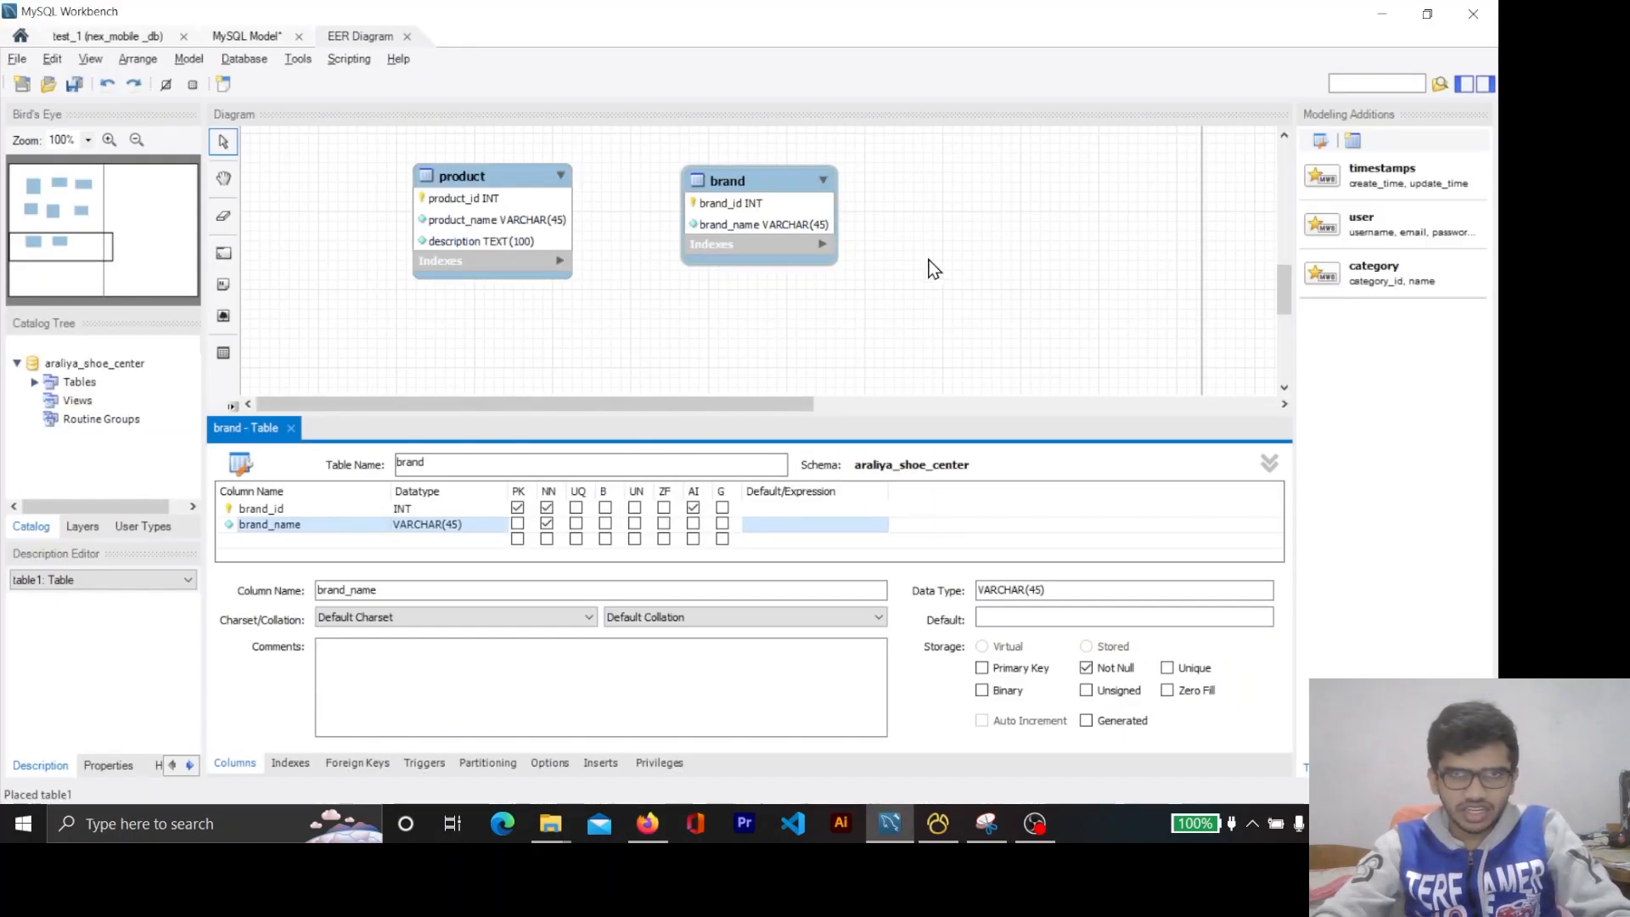
pyautogui.moveTo(747, 405); pyautogui.dragTo(870, 399)
pyautogui.scroll(1, 702, 280)
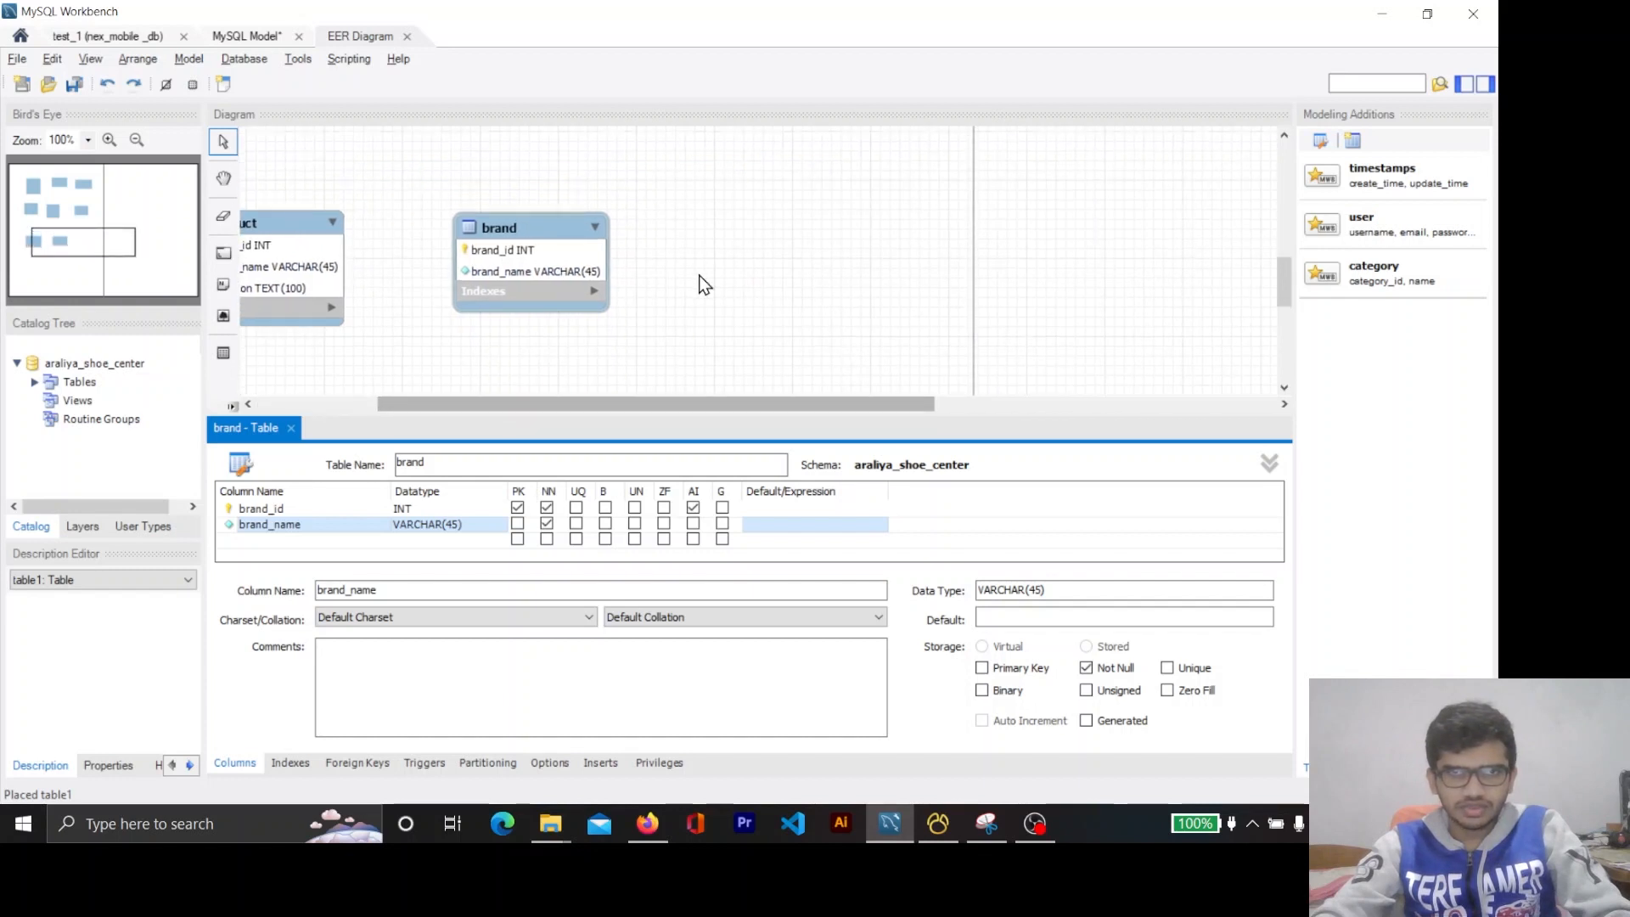
pyautogui.click(686, 248)
pyautogui.click(698, 244)
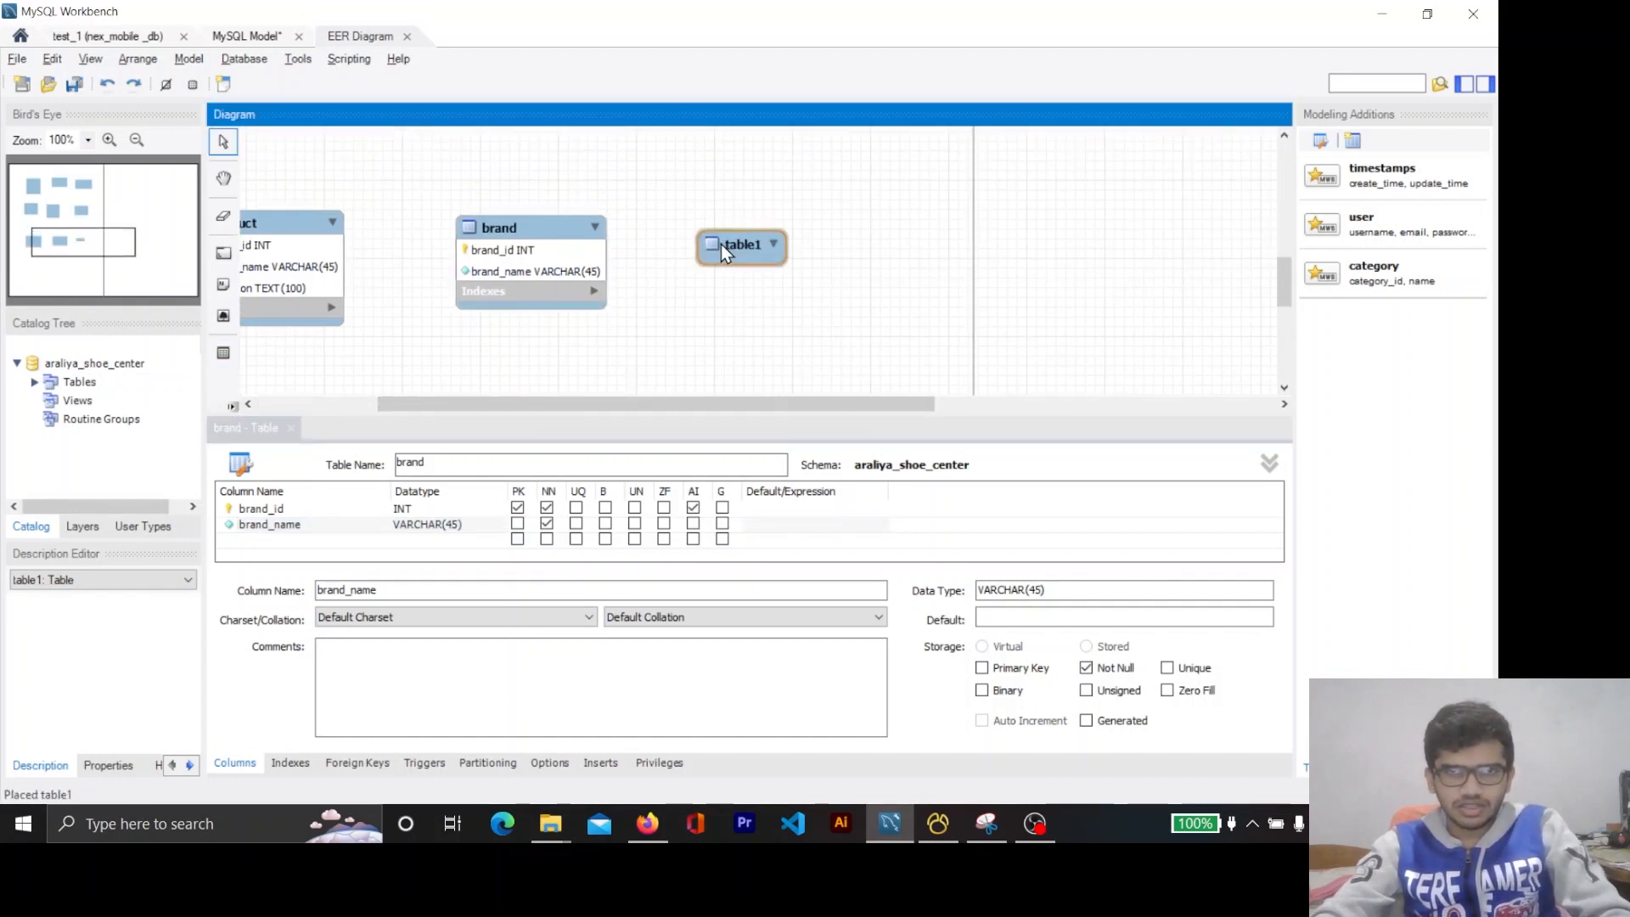
# Open the newly placed table for editing and name it "grn".
pyautogui.scroll(-1, 645, 357)
pyautogui.doubleClick(518, 459)
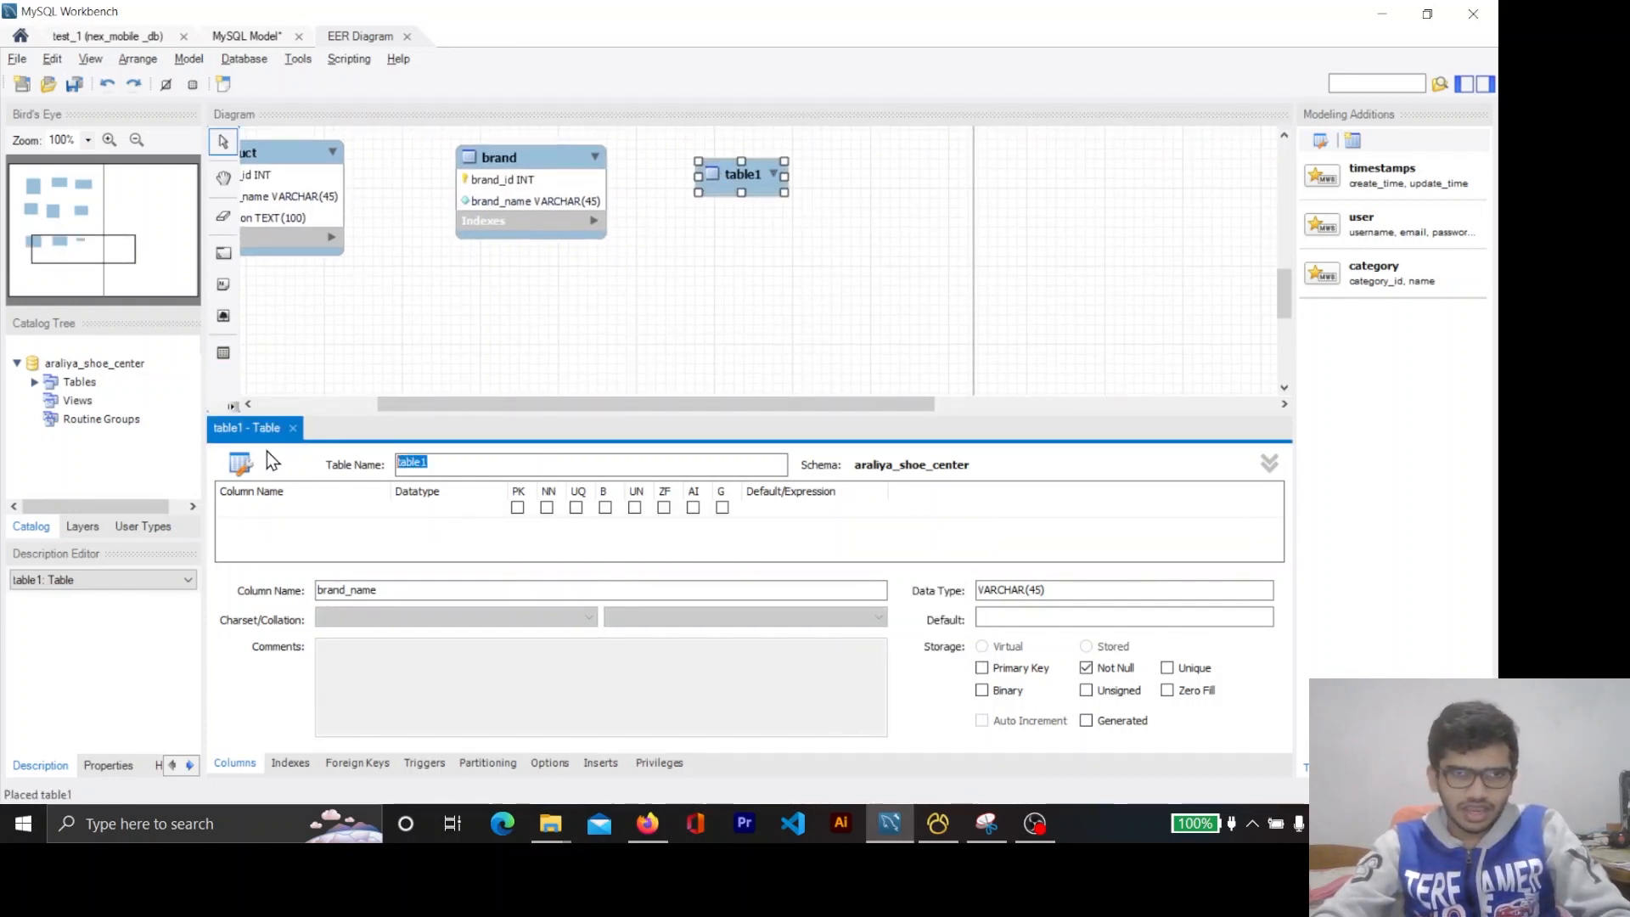
pyautogui.write('grn')
pyautogui.click(344, 535)
# Add an INT primary key column grn_id with auto increment to the grn table, taking its name from the question document.
pyautogui.hotkey('alt', 'Tab')
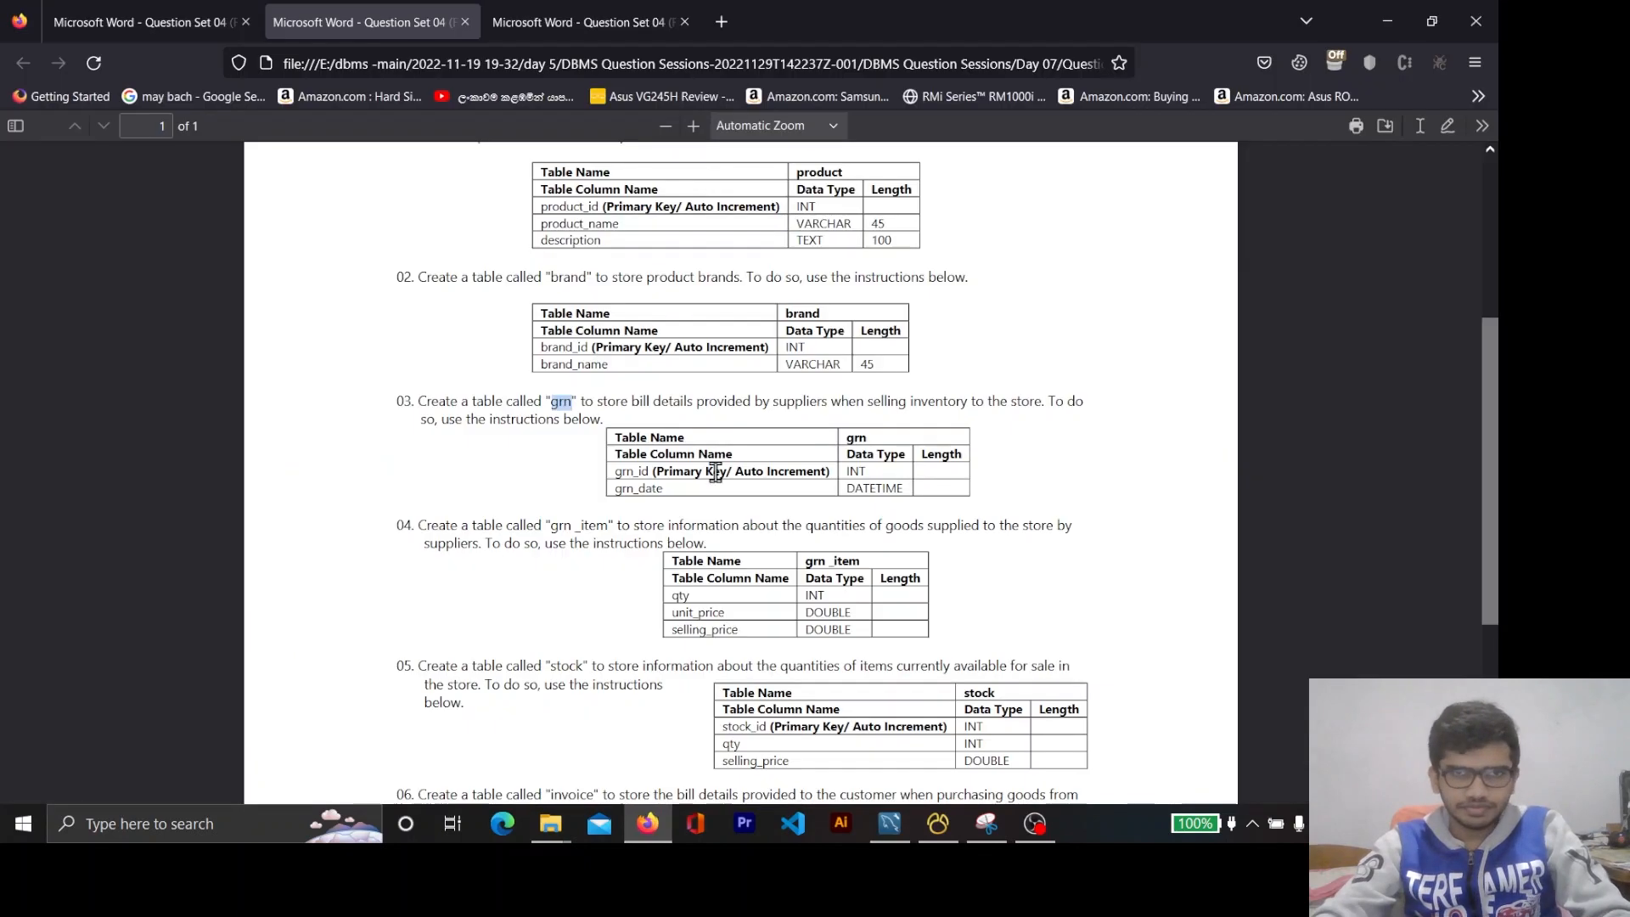
pyautogui.moveTo(614, 472); pyautogui.dragTo(640, 472)
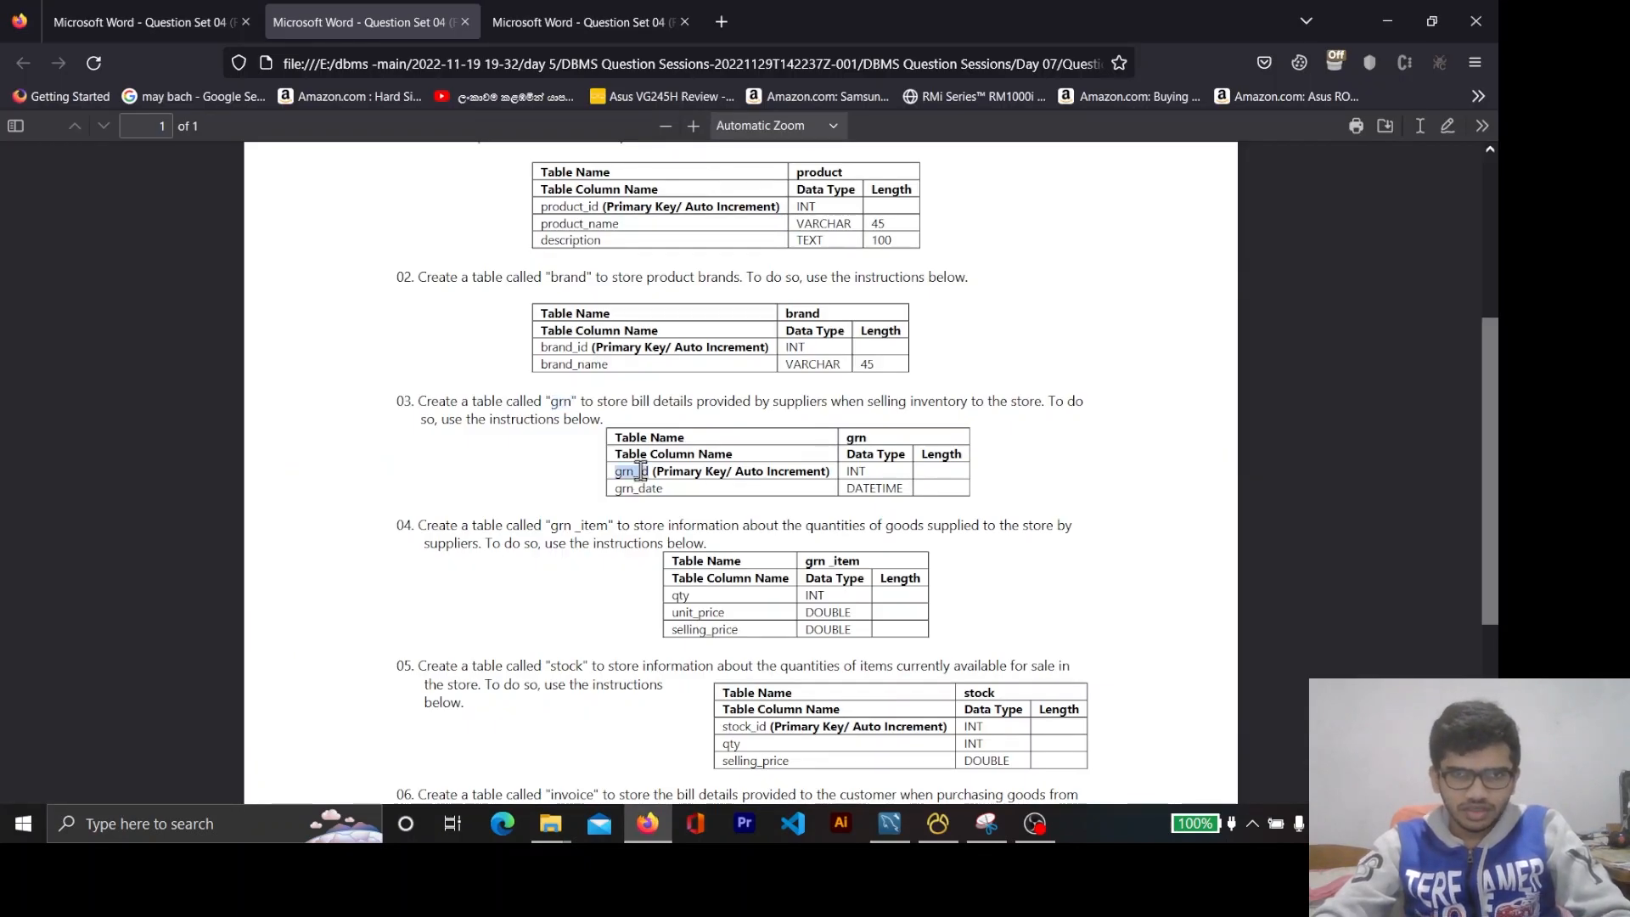
pyautogui.hotkey('alt', 'Tab')
pyautogui.click(299, 509)
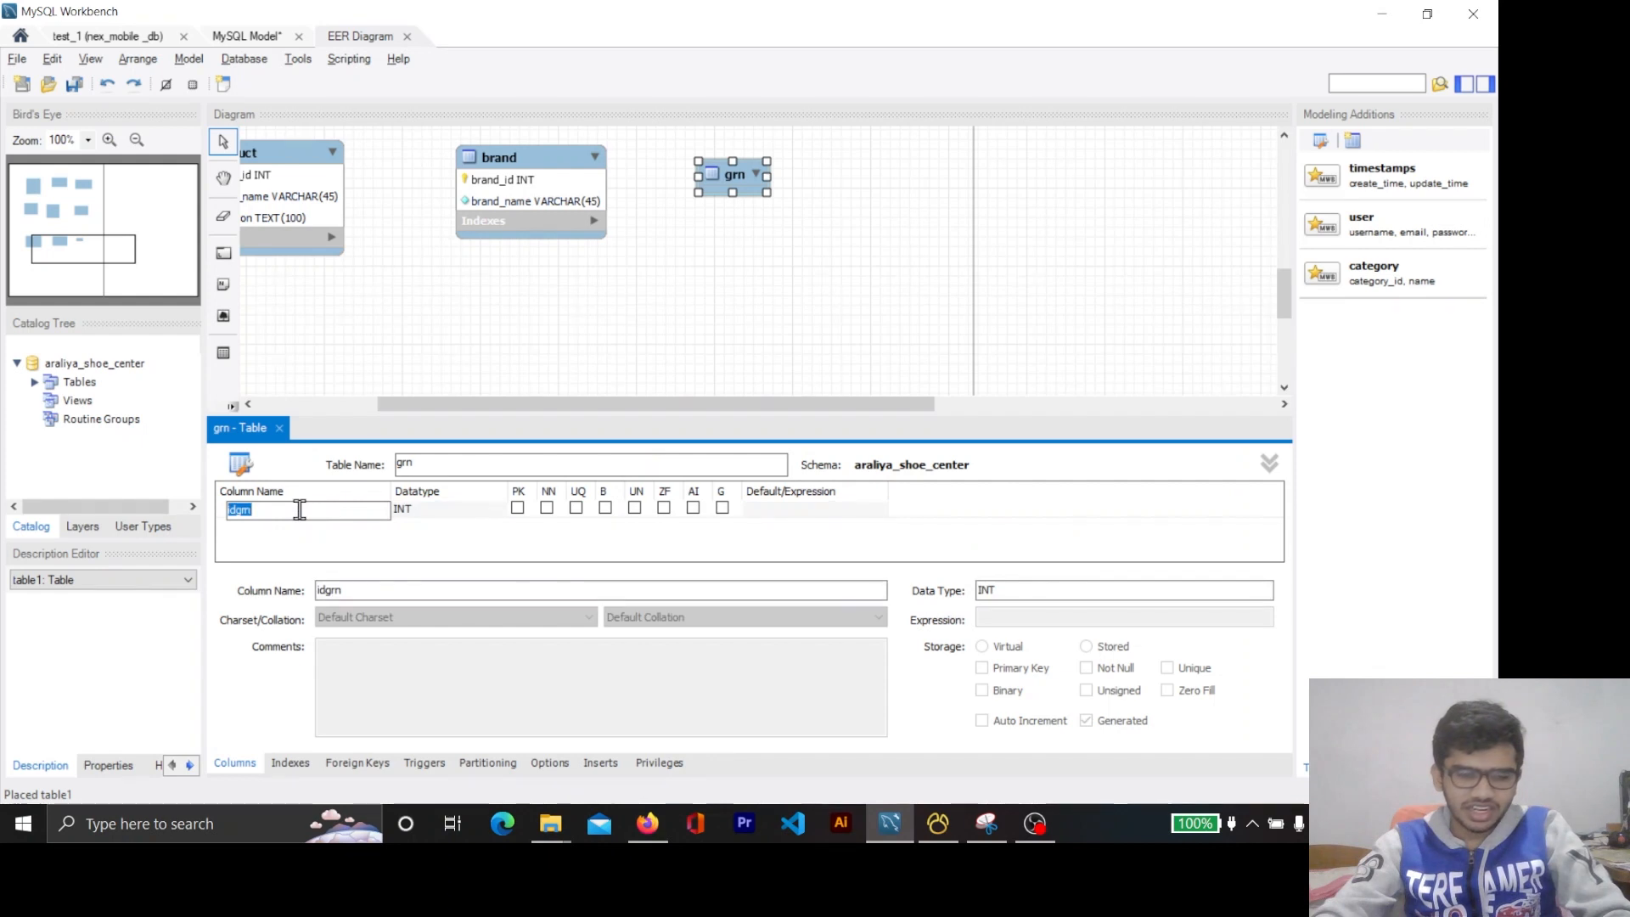
pyautogui.write('grn_id')
pyautogui.click(370, 553)
pyautogui.click(693, 508)
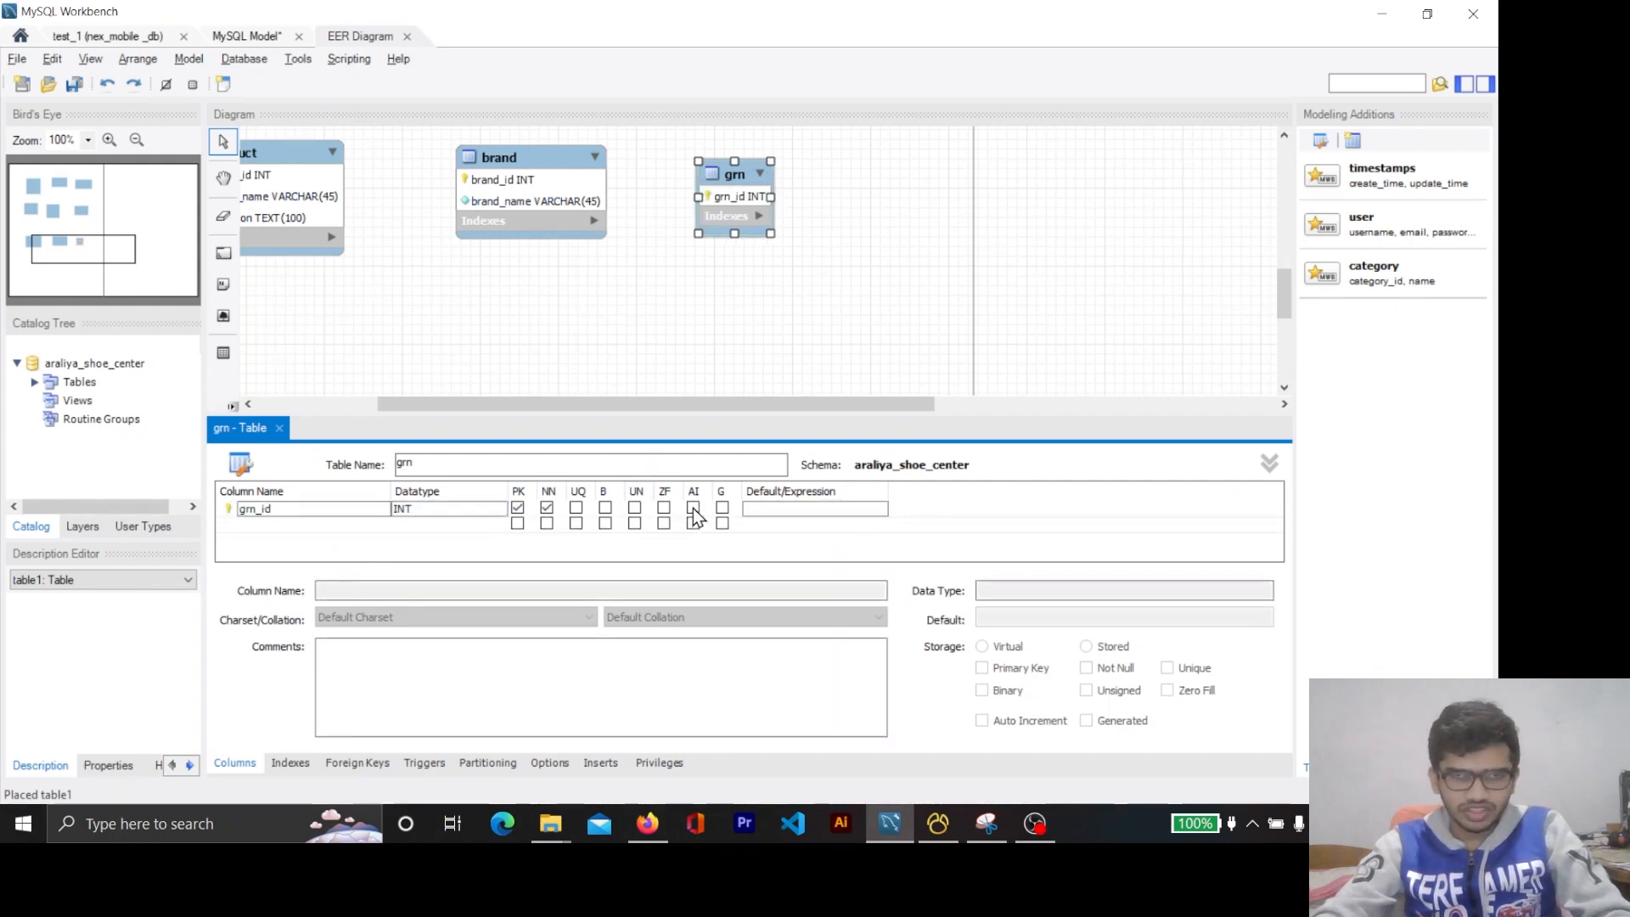
# Add a second column to the grn table and name it grn_date, copying the name from the question document in Firefox.
pyautogui.click(277, 527)
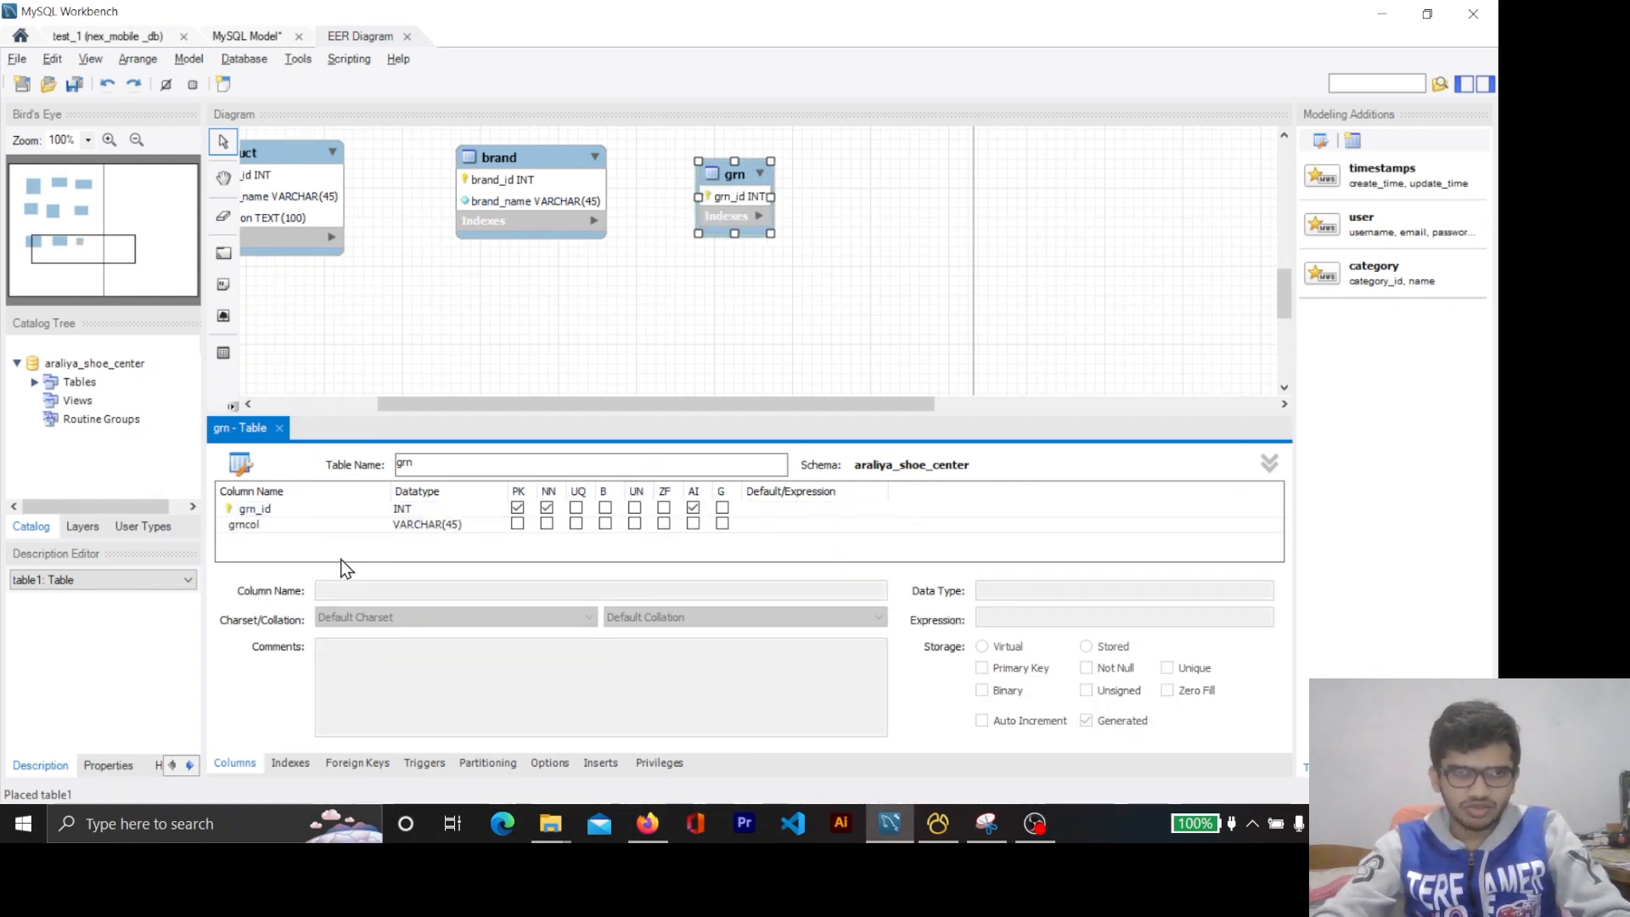
pyautogui.hotkey('alt', 'Tab')
pyautogui.doubleClick(633, 490)
pyautogui.hotkey('ctrl', 'c')
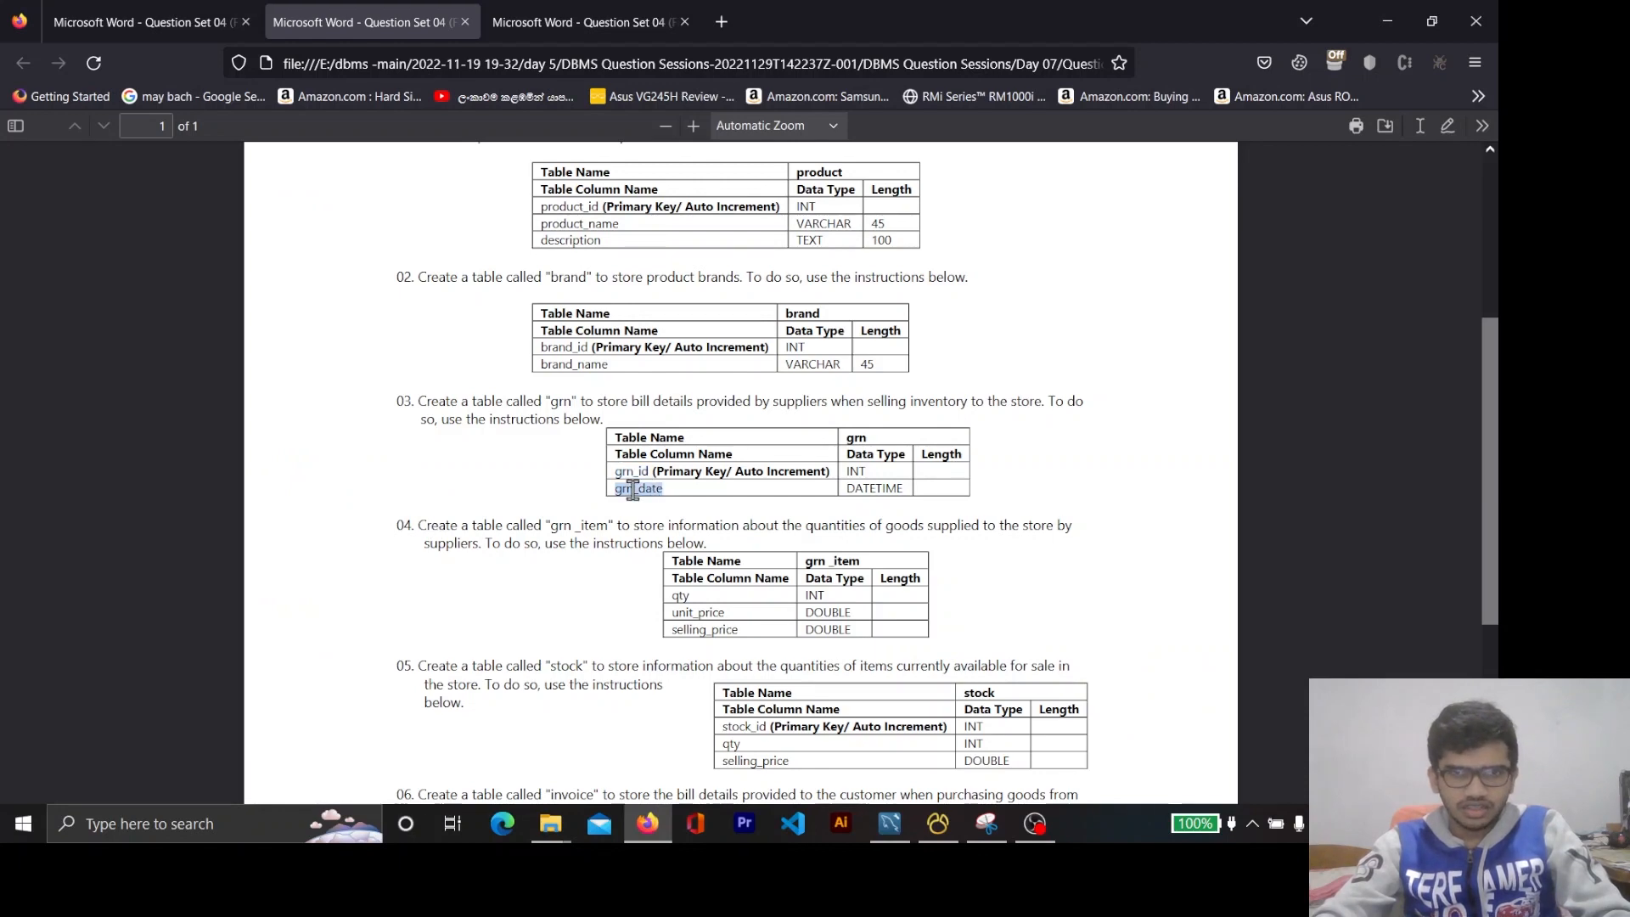
pyautogui.hotkey('alt', 'Tab')
pyautogui.click(297, 527)
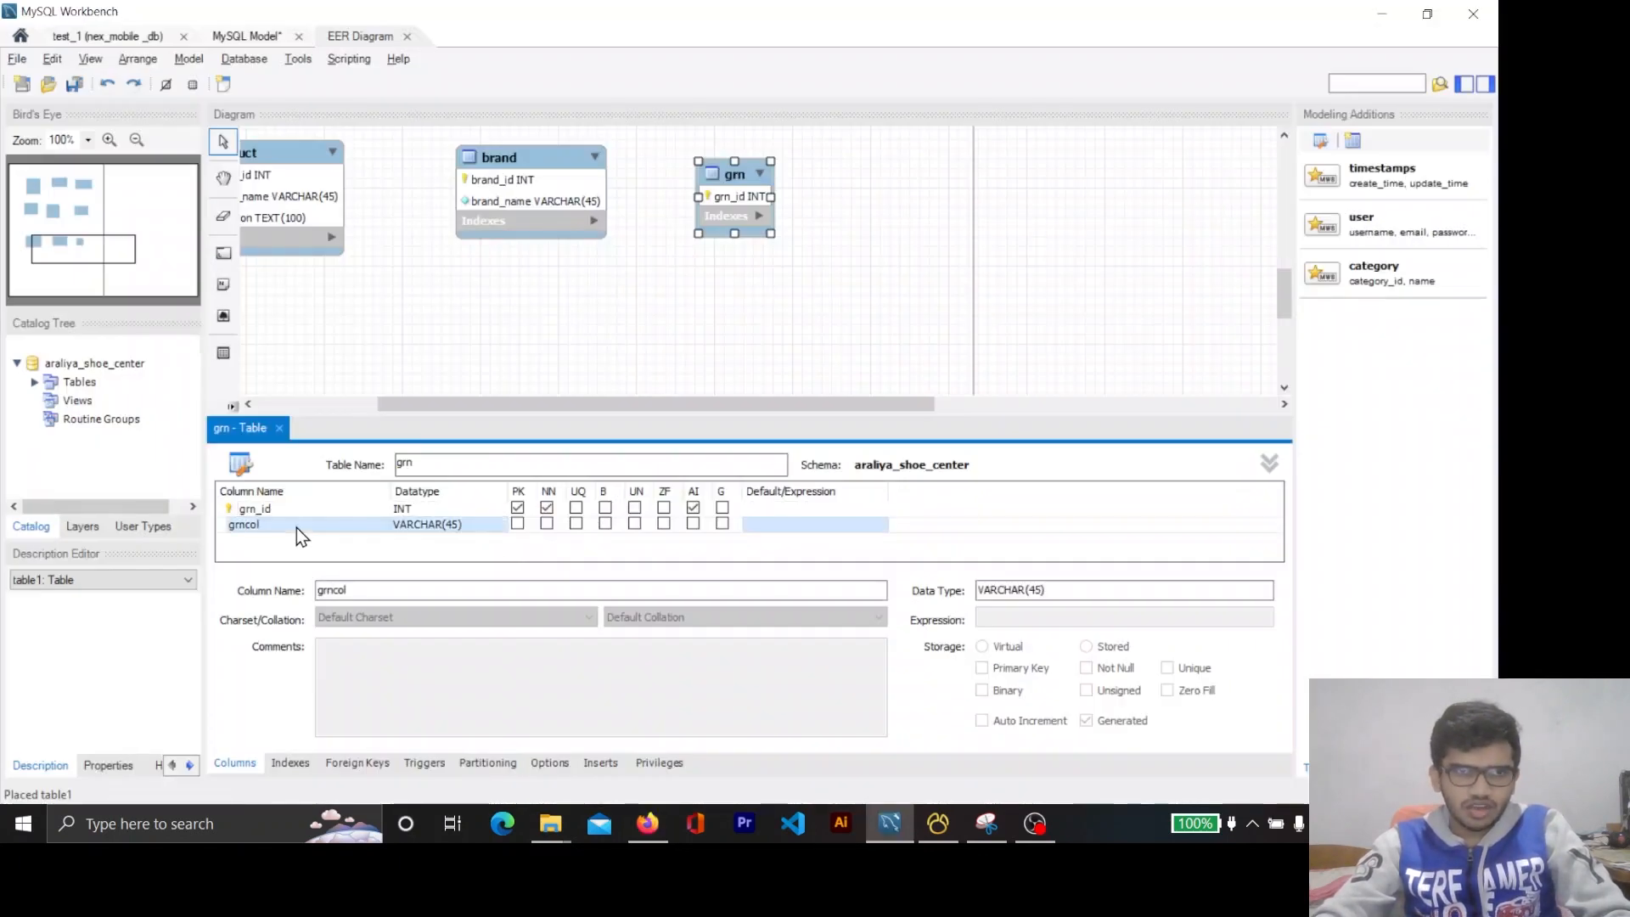
pyautogui.click(297, 527)
pyautogui.hotkey('ctrl', 'v')
pyautogui.press('Return')
# Examine the data type specified for grn_date in the question document against the column's entry in the grn table.
pyautogui.hotkey('alt', 'Tab')
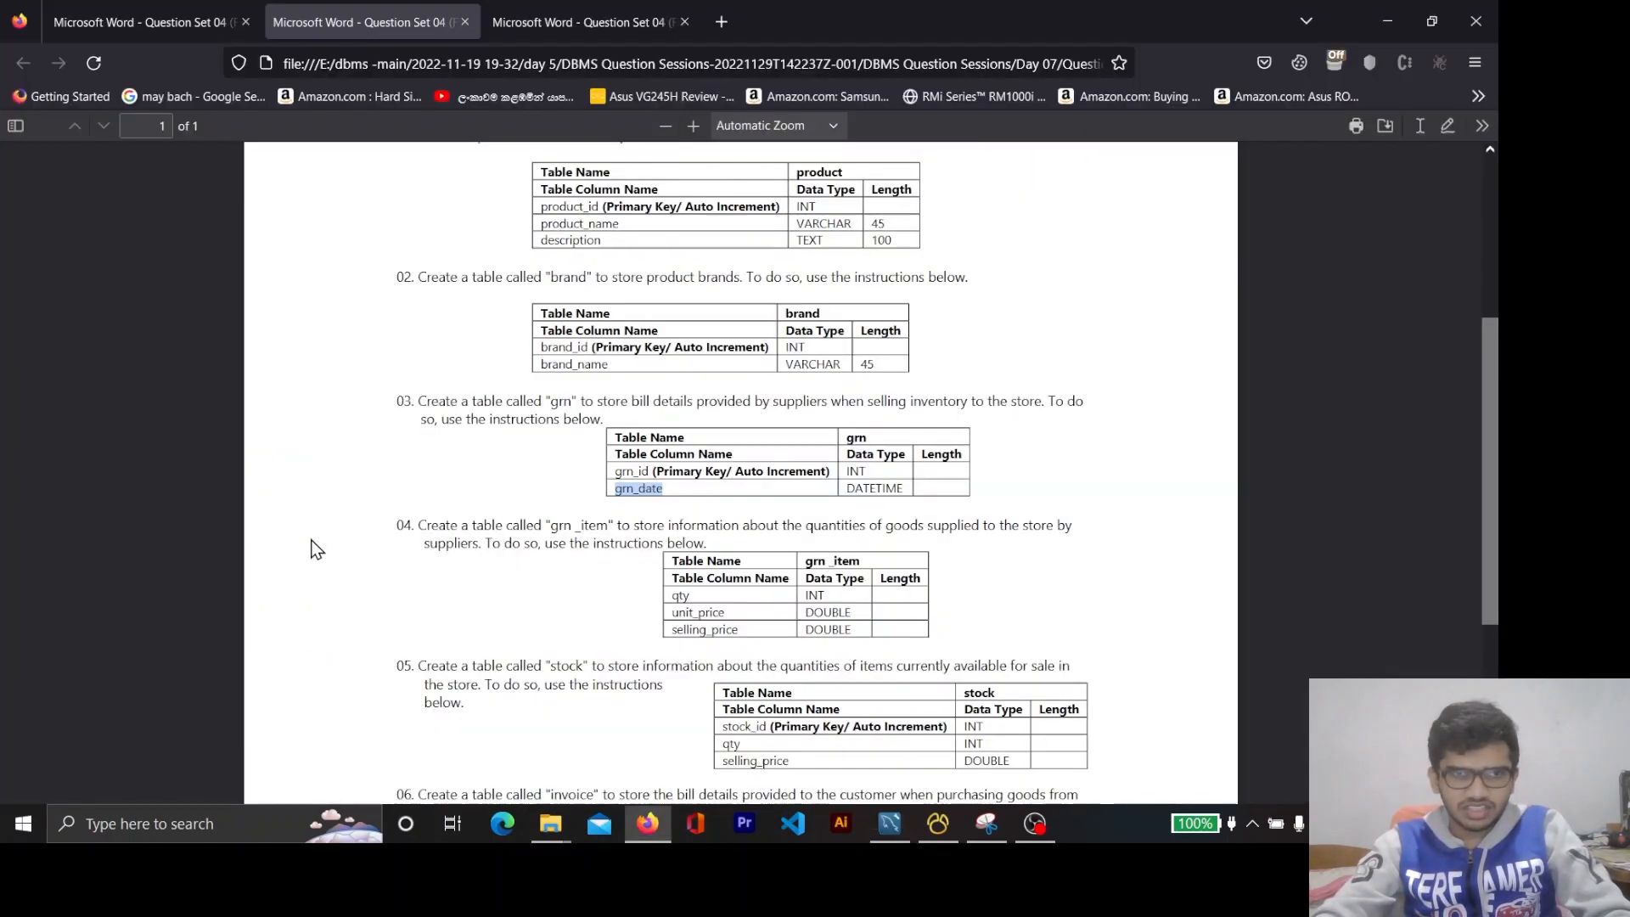
pyautogui.doubleClick(891, 490)
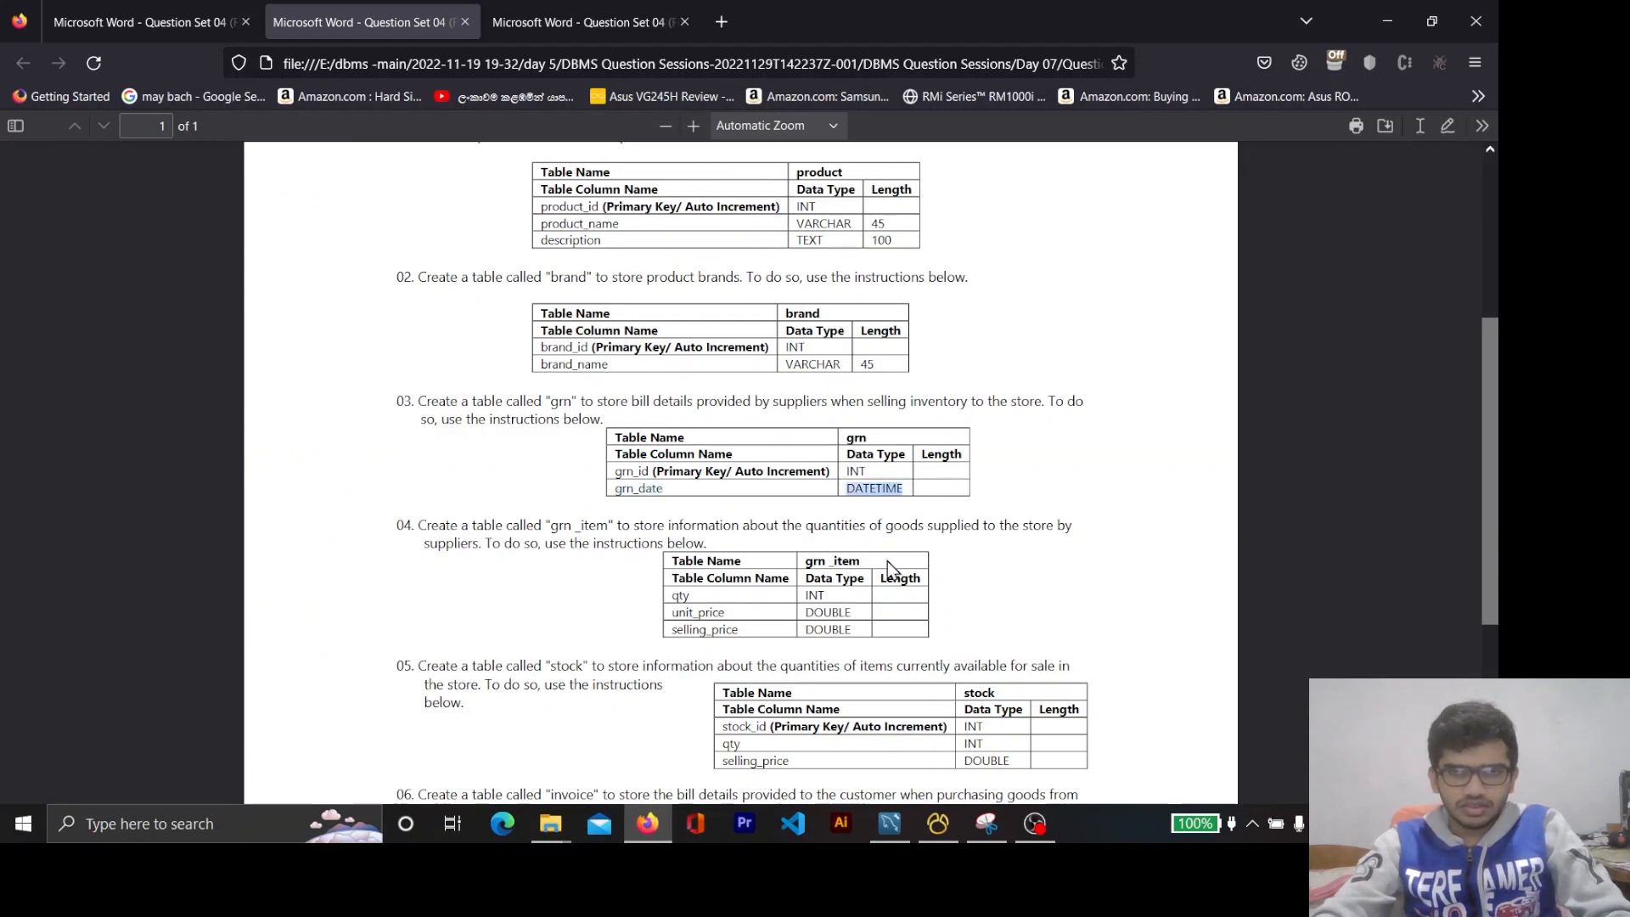
pyautogui.hotkey('alt', 'Tab')
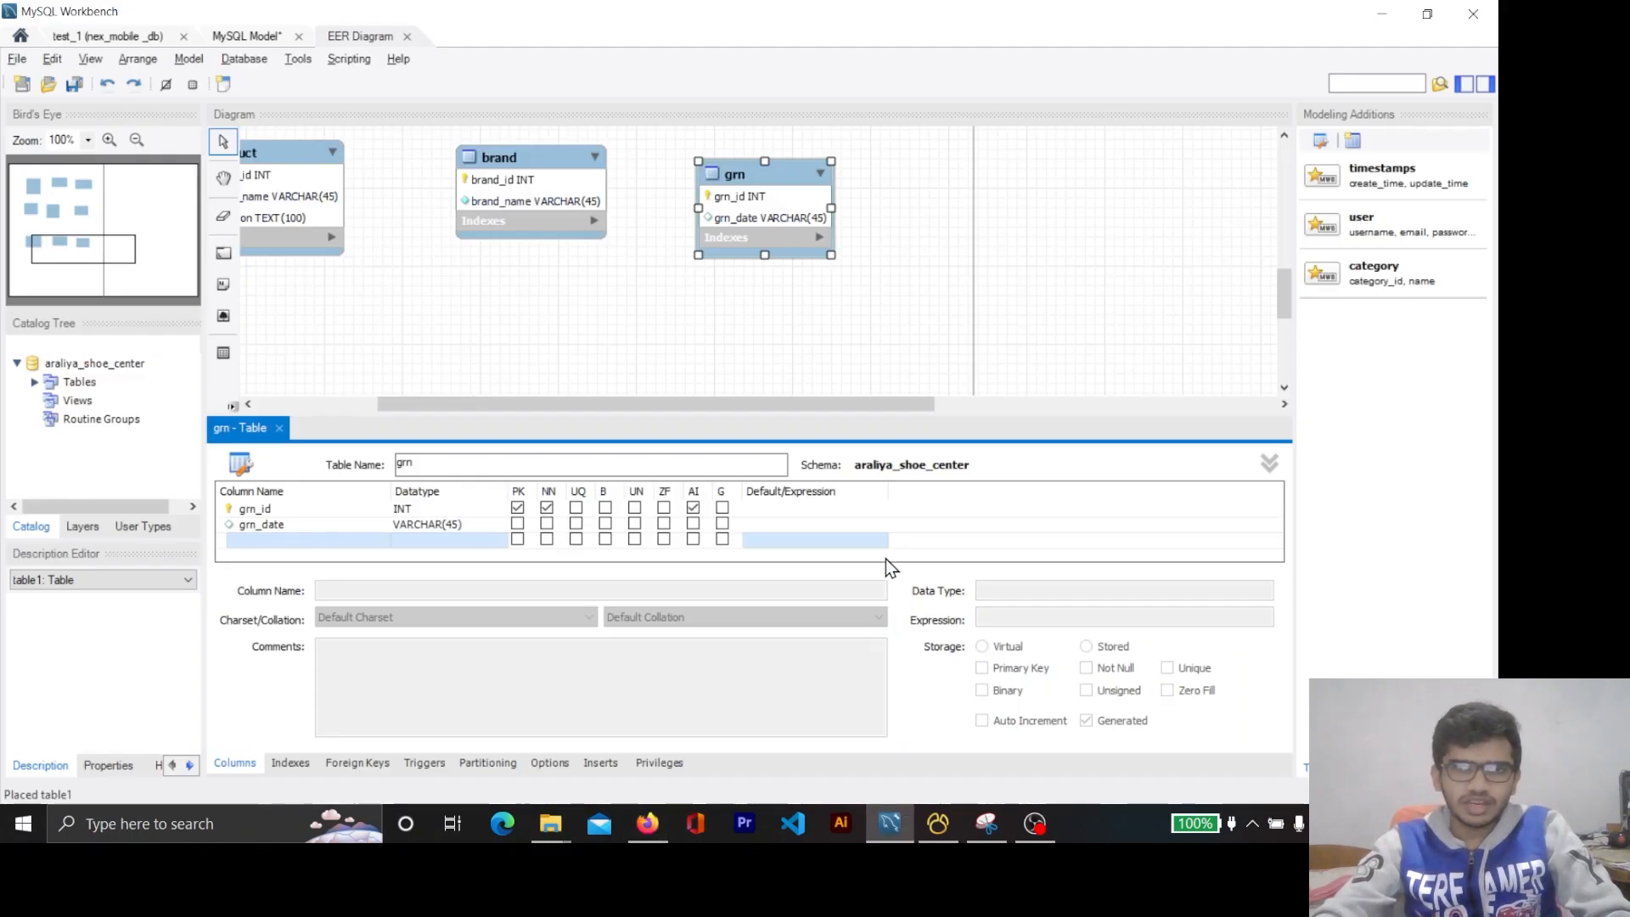
pyautogui.click(333, 523)
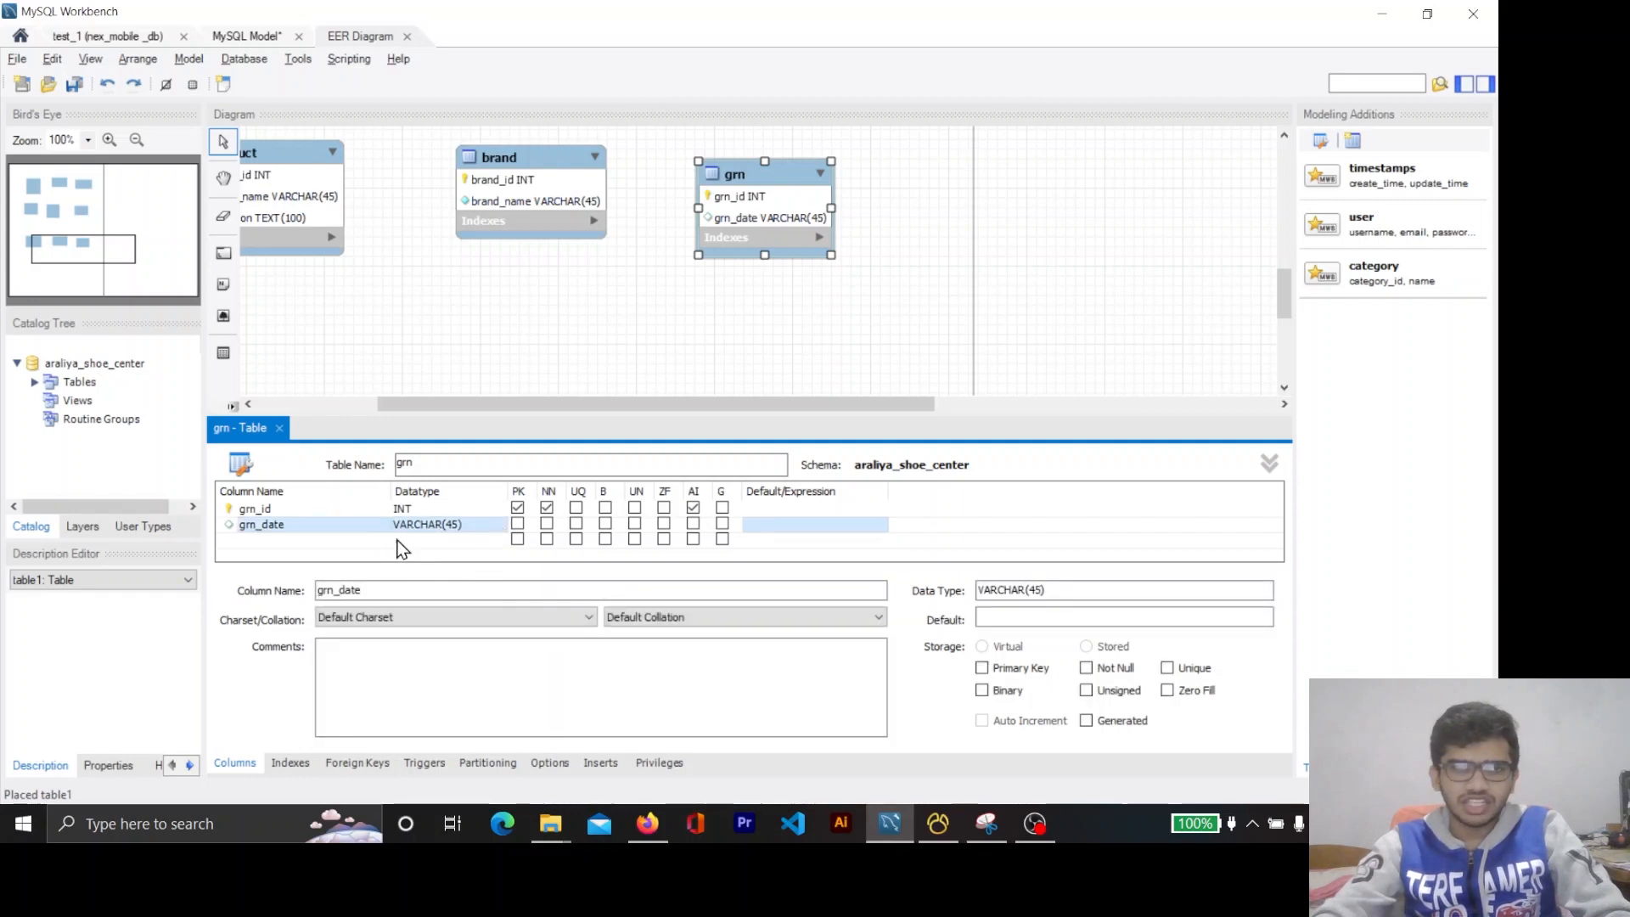
pyautogui.click(442, 527)
pyautogui.hotkey('alt', 'Tab')
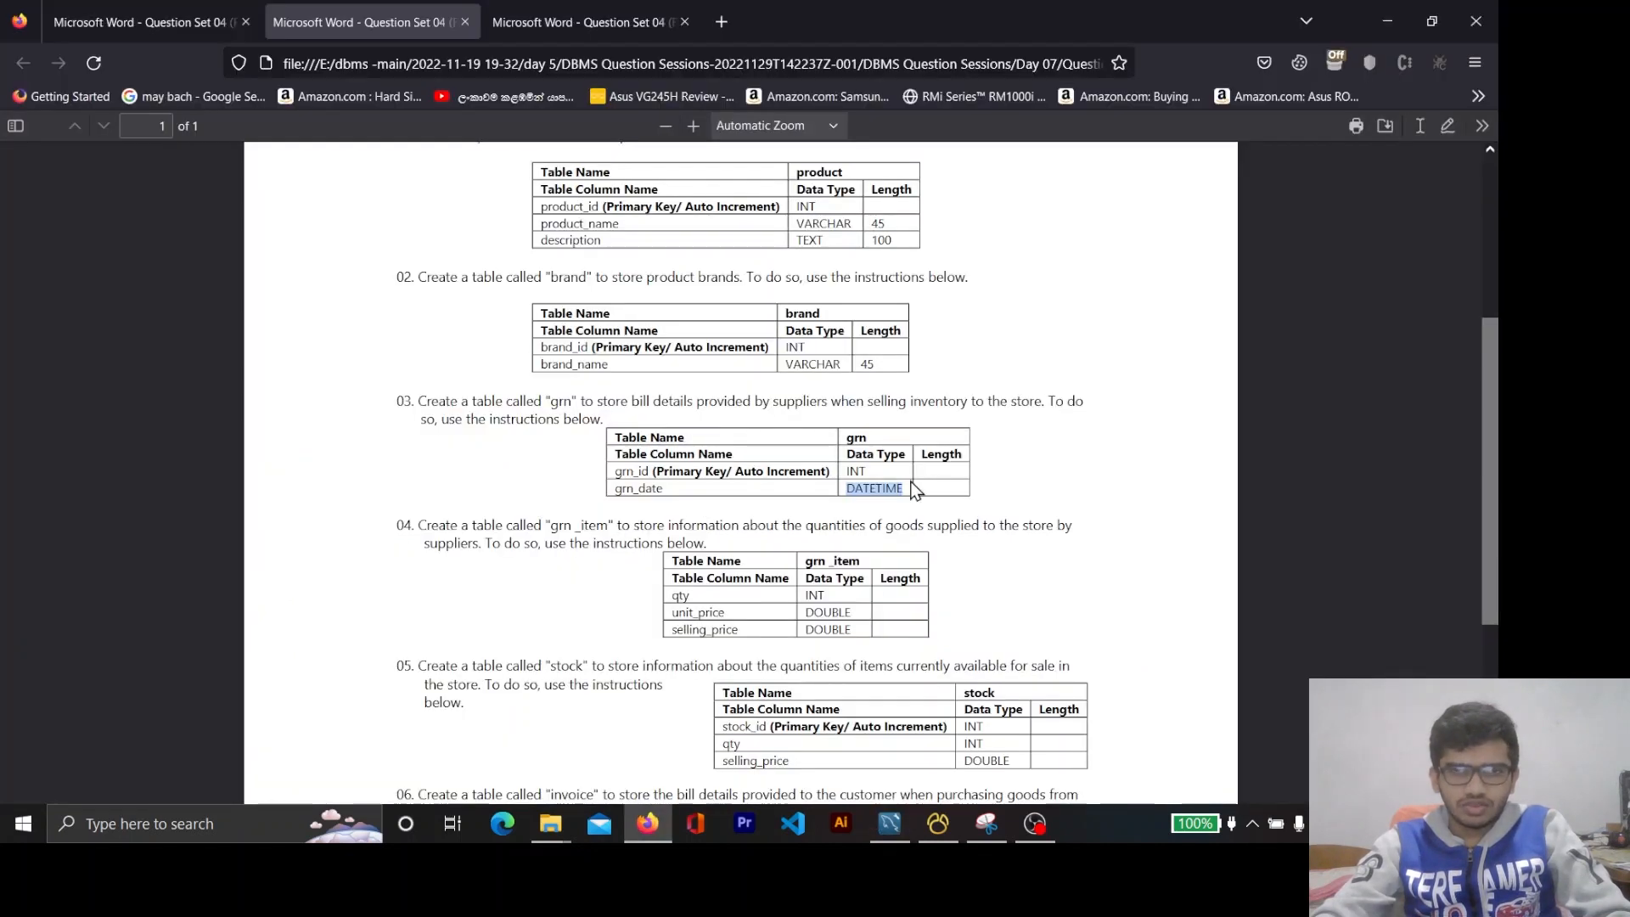
pyautogui.doubleClick(637, 489)
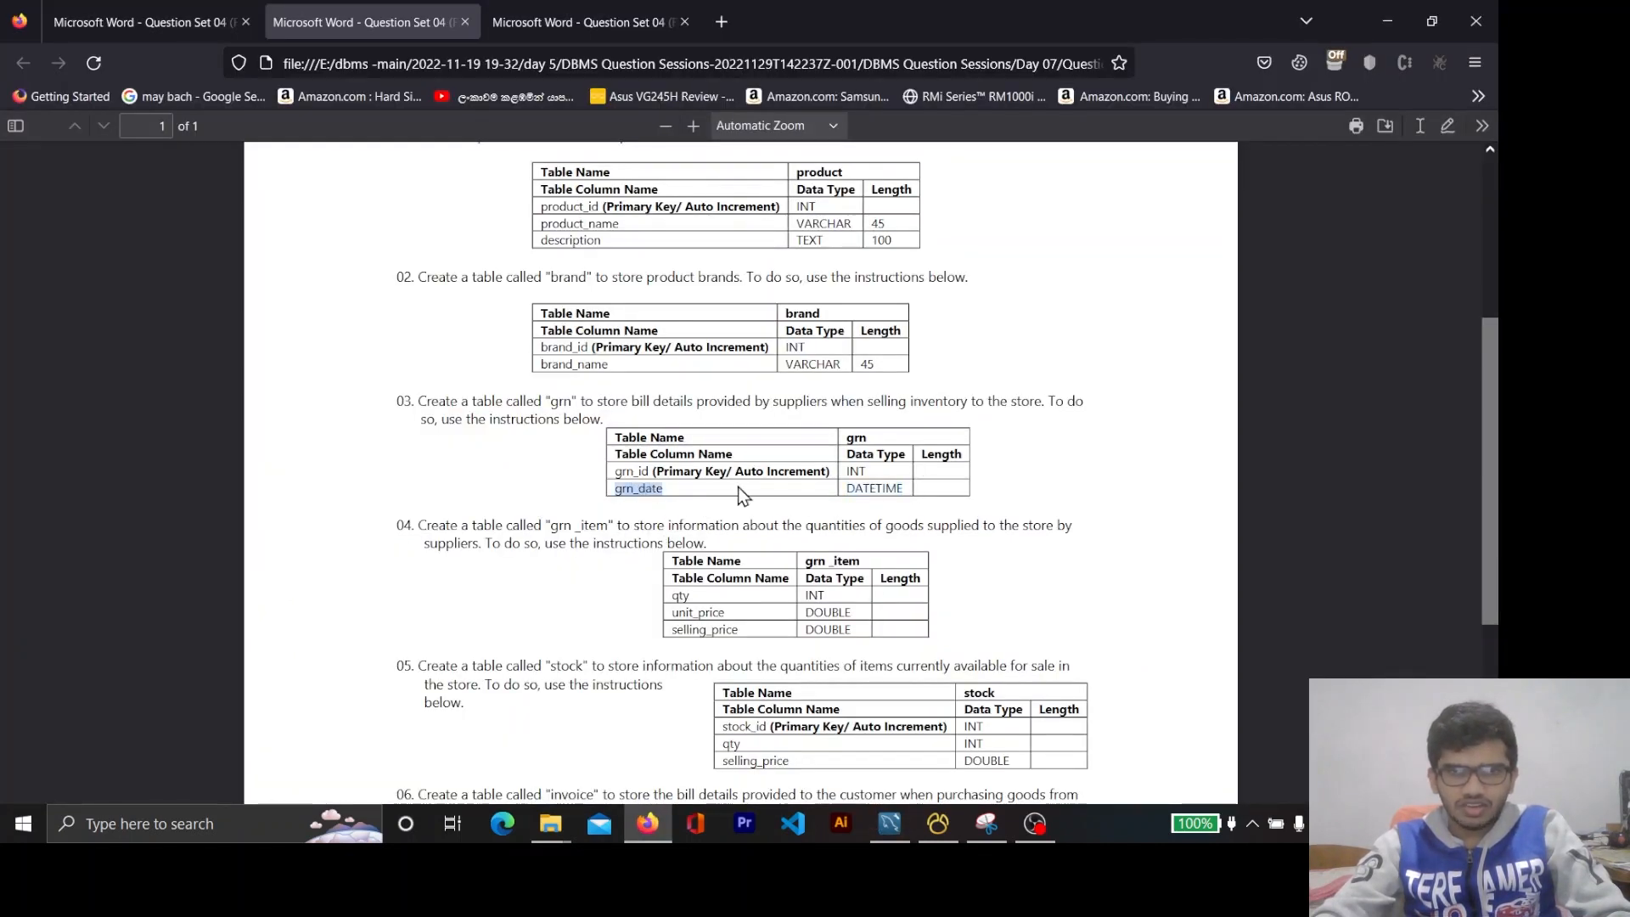
pyautogui.click(852, 493)
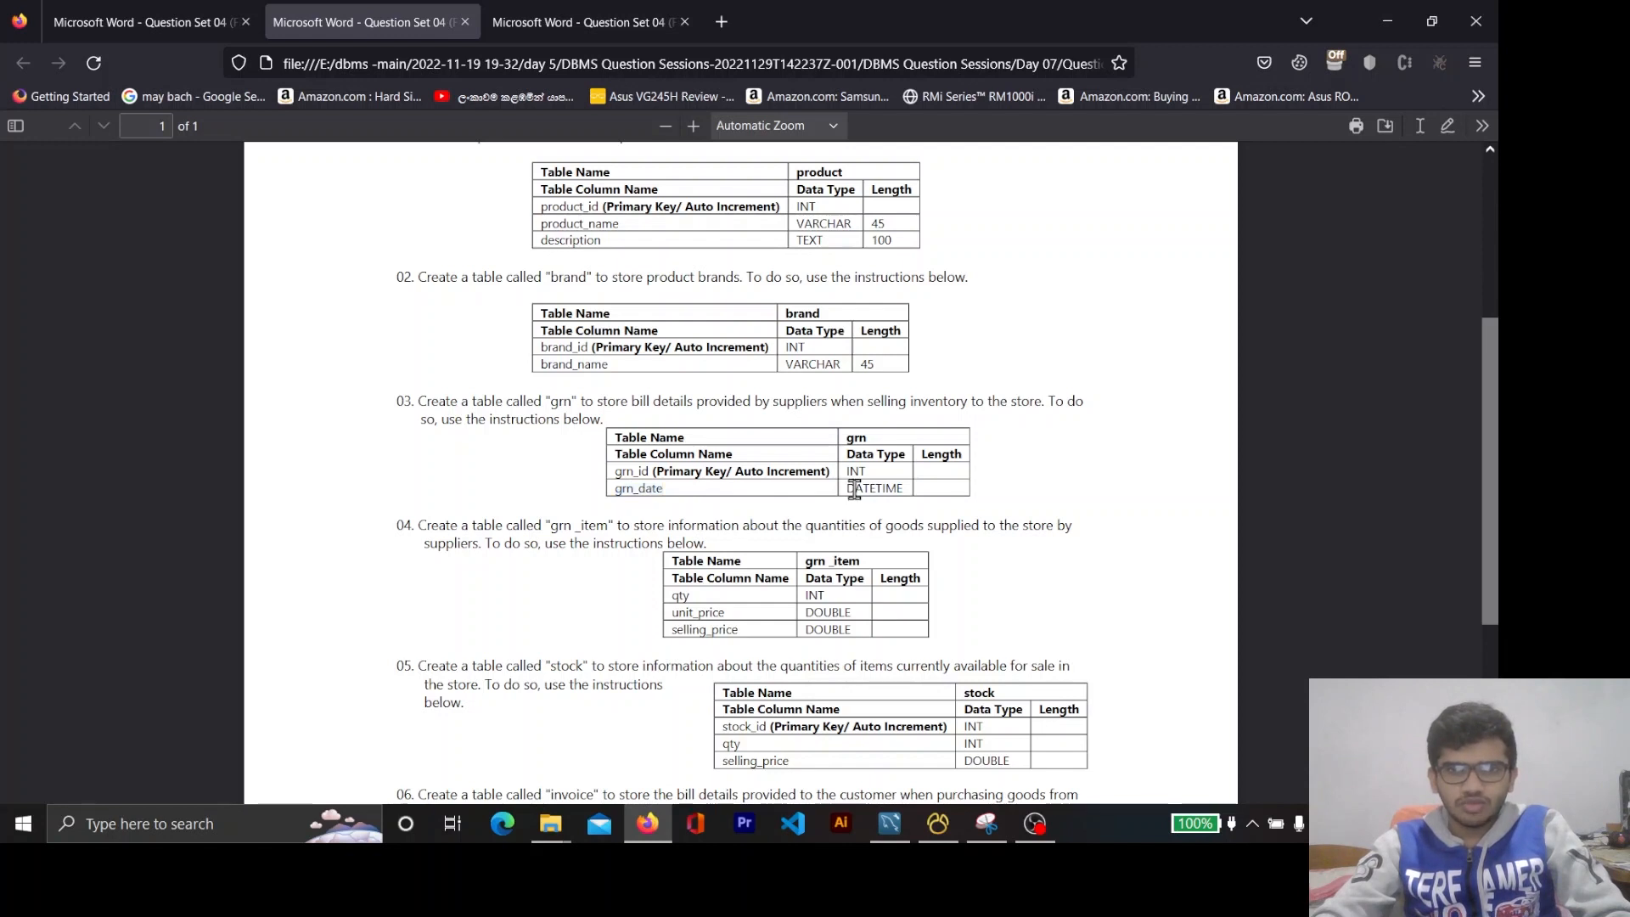
pyautogui.moveTo(878, 492); pyautogui.dragTo(821, 486)
pyautogui.click(903, 490)
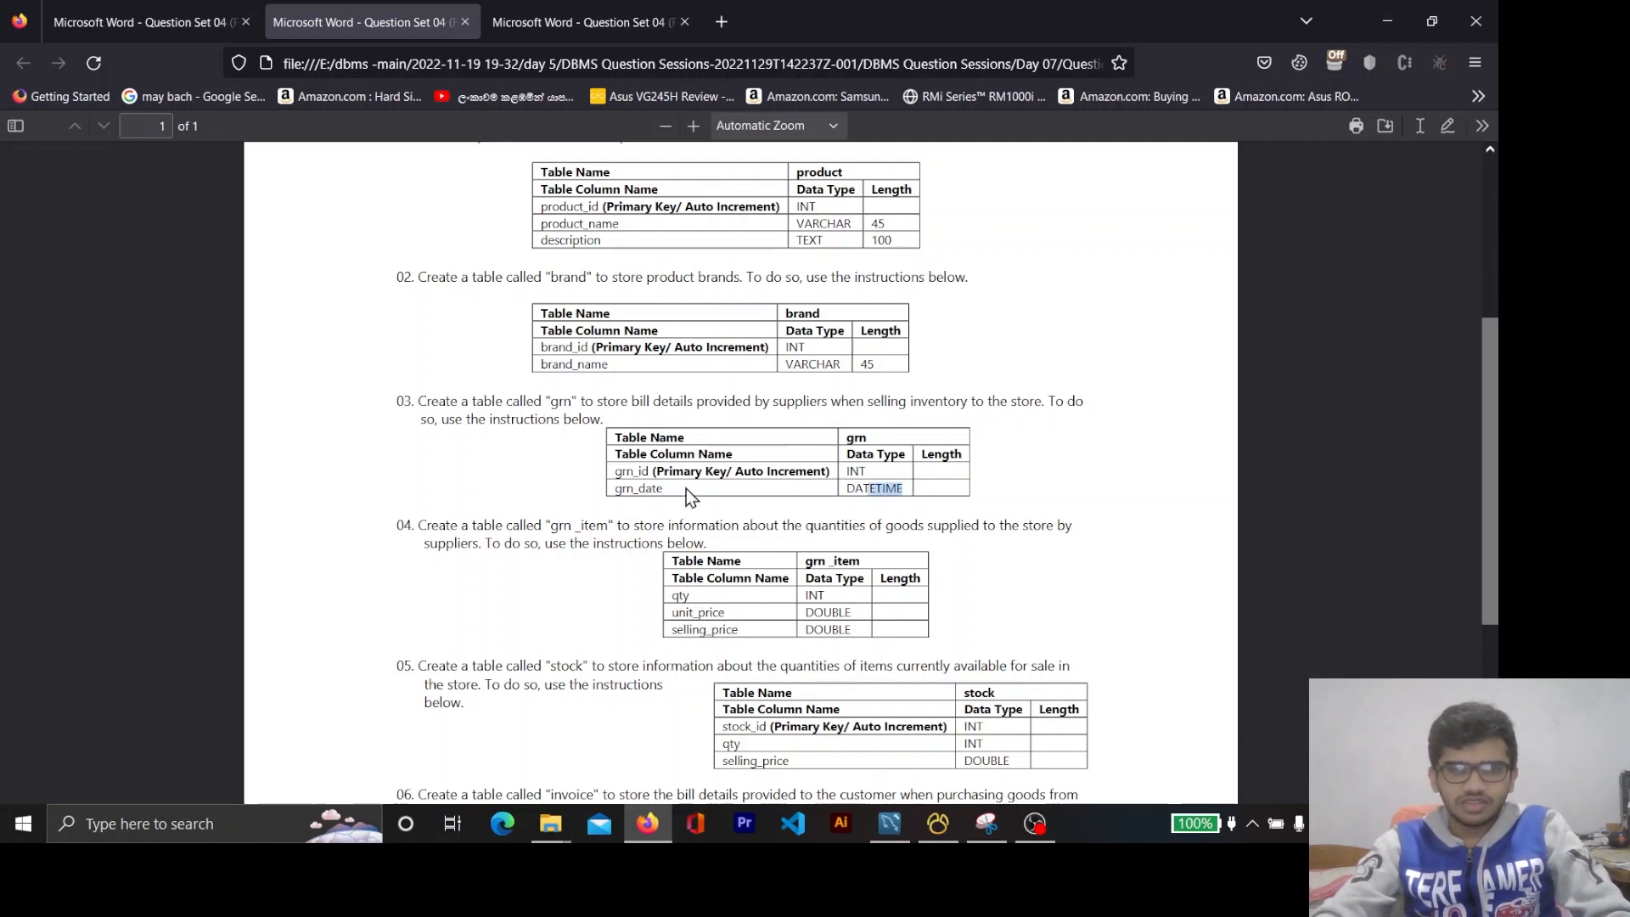
pyautogui.doubleClick(638, 490)
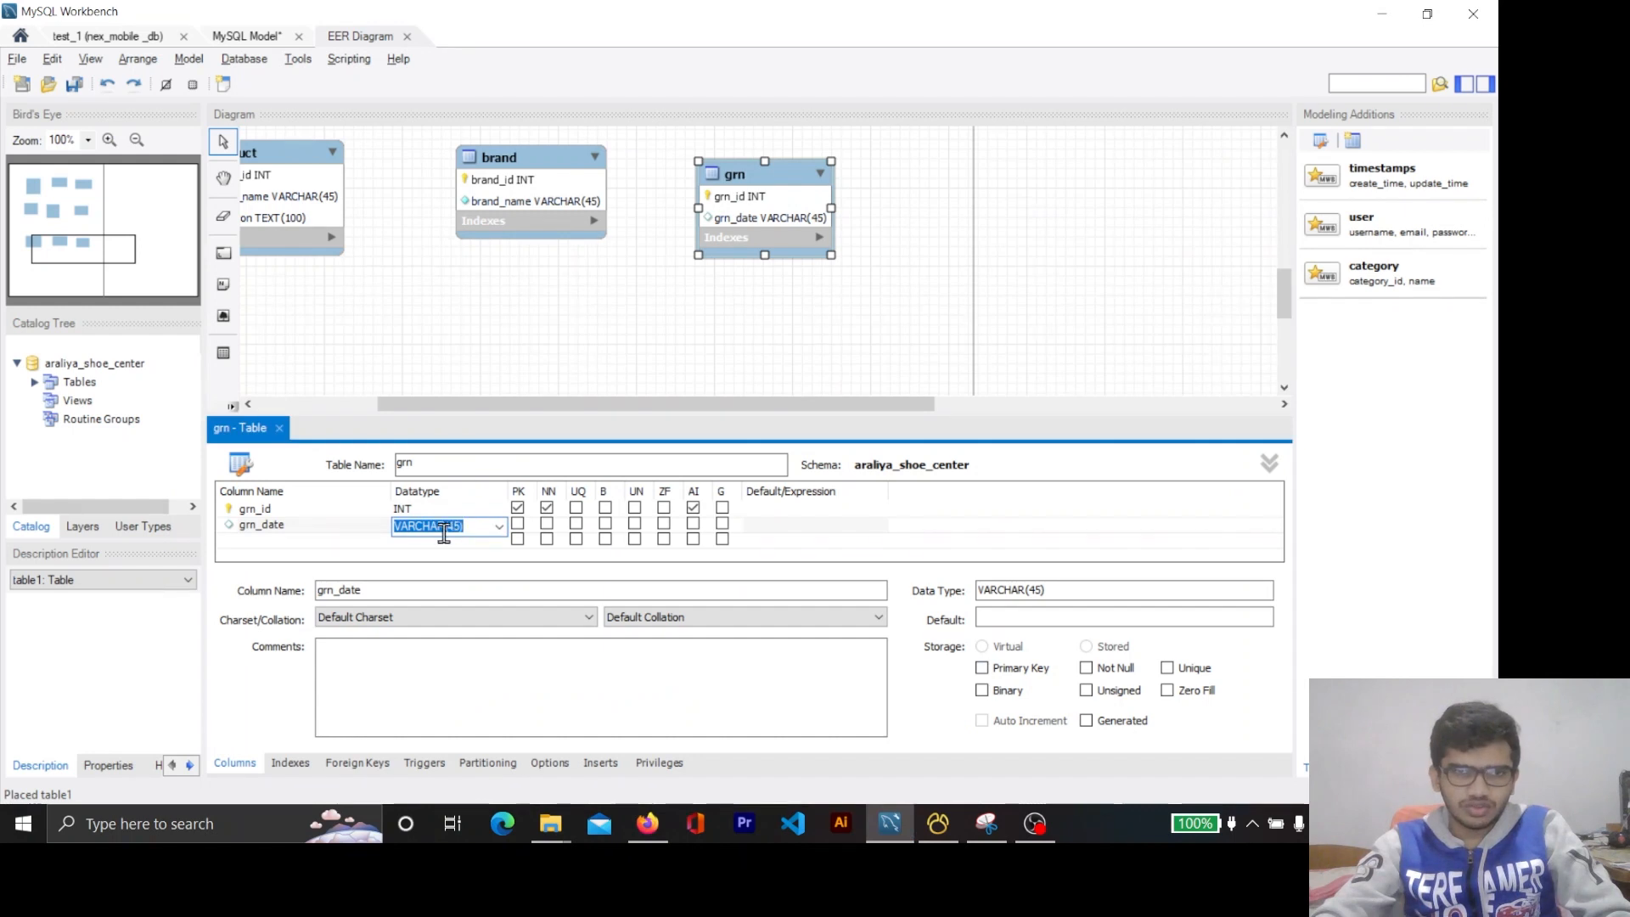
# Set the grn_date column's data type to DATETIME and make it not null.
pyautogui.press('capslock')
pyautogui.write('DATE')
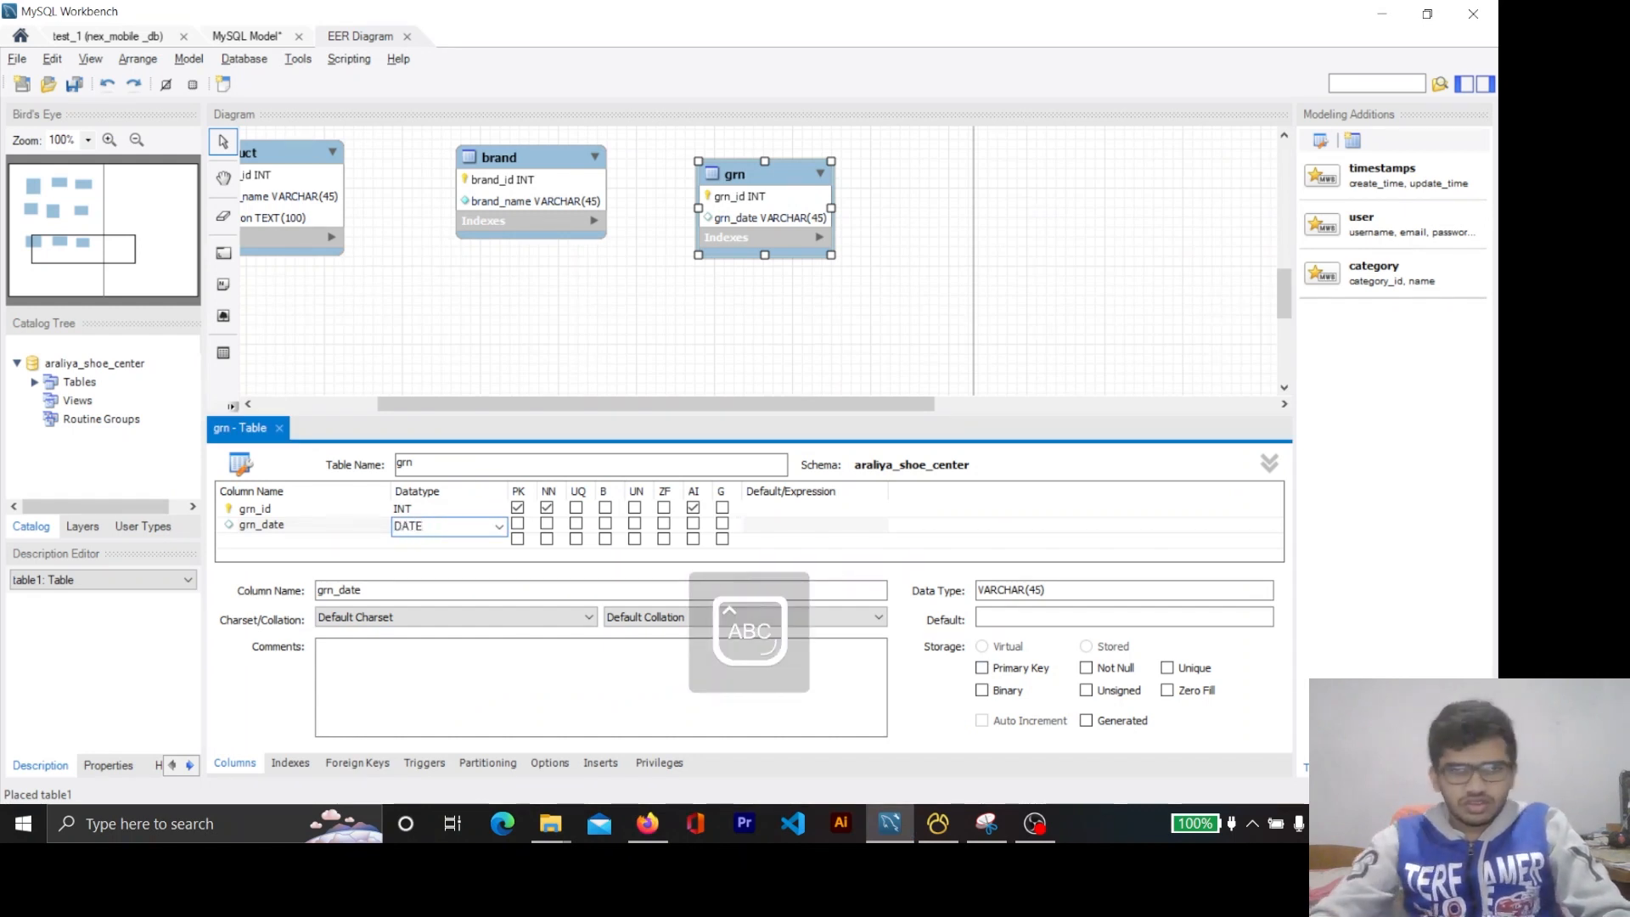
pyautogui.write('TIME')
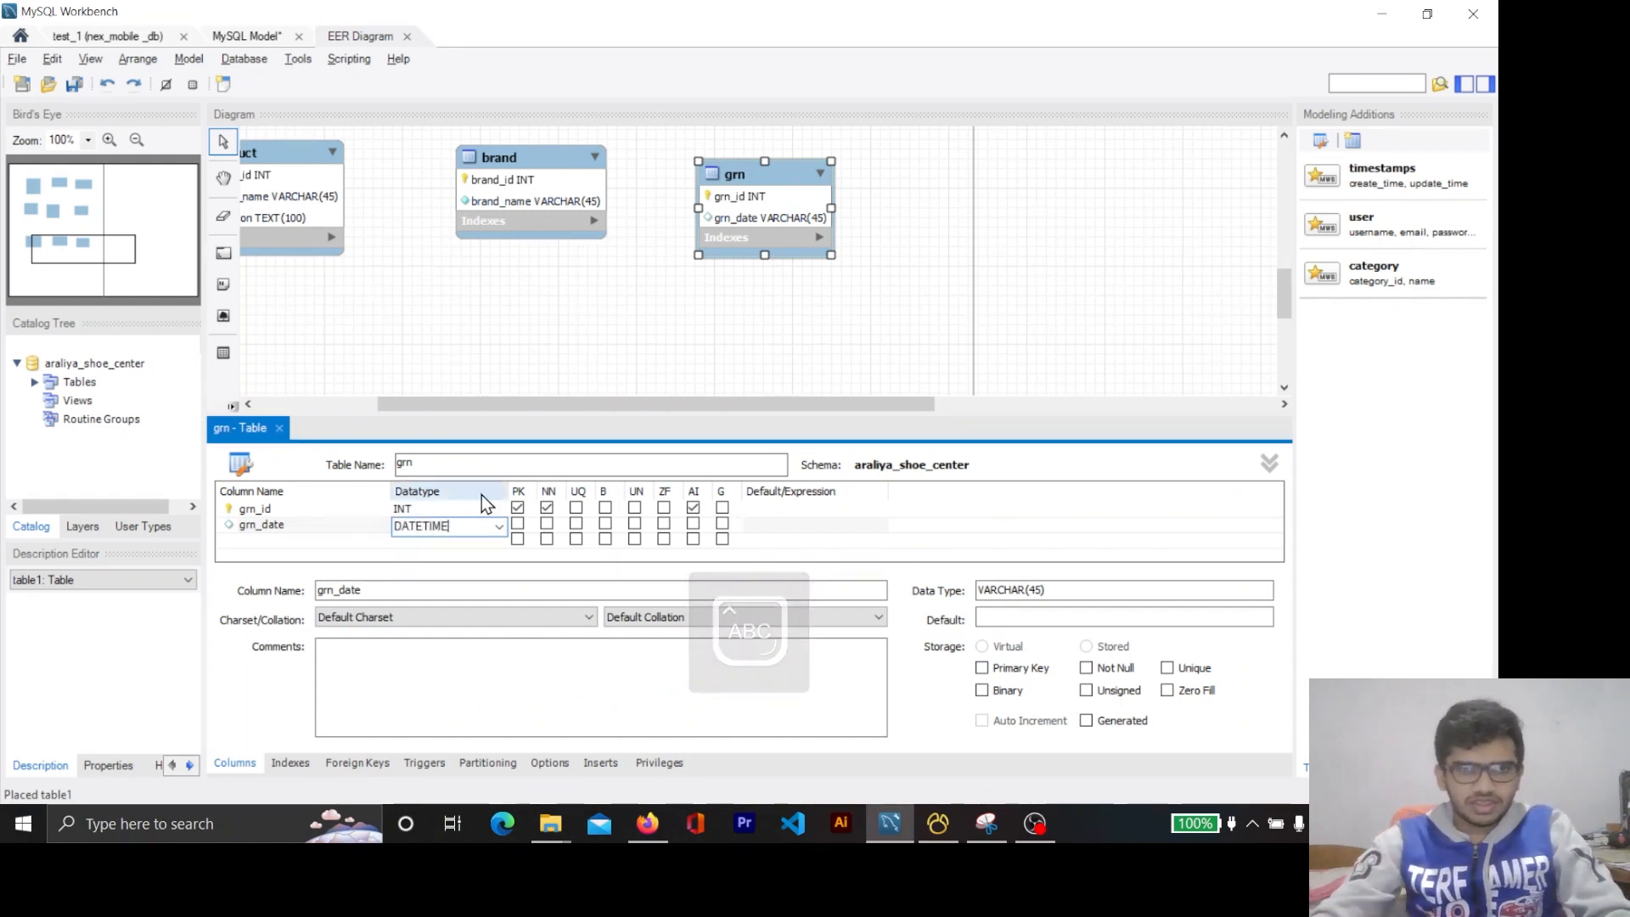
pyautogui.press('Return')
pyautogui.click(546, 524)
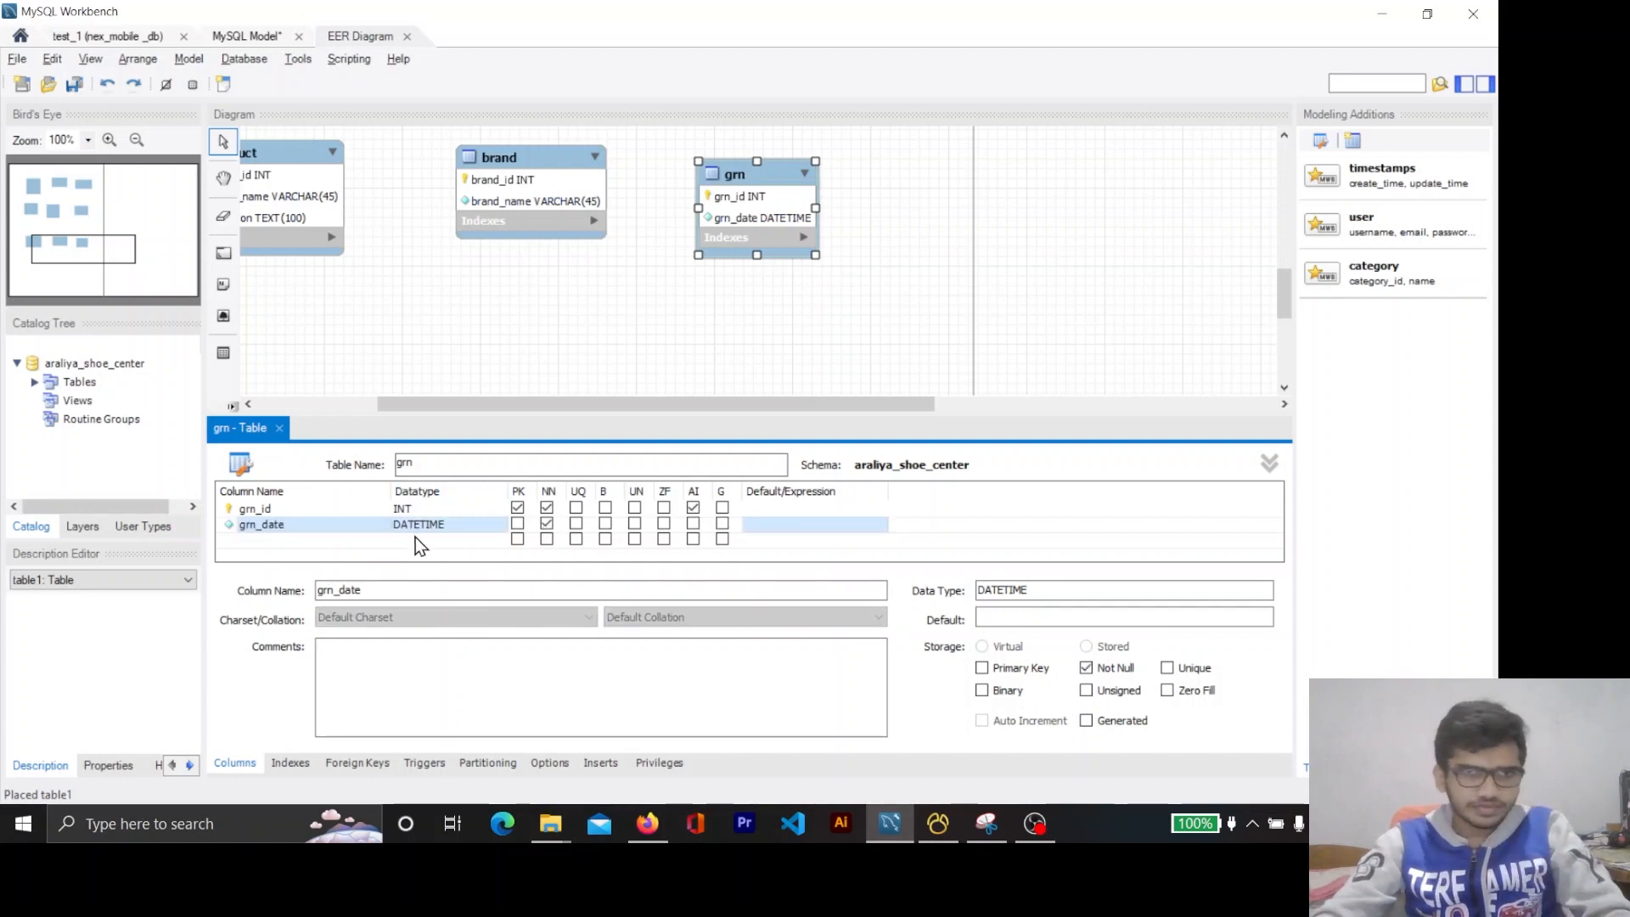
# Review the grn specification in the question document, including the date and time parts of DATETIME, against the finished grn table.
pyautogui.hotkey('alt', 'Tab')
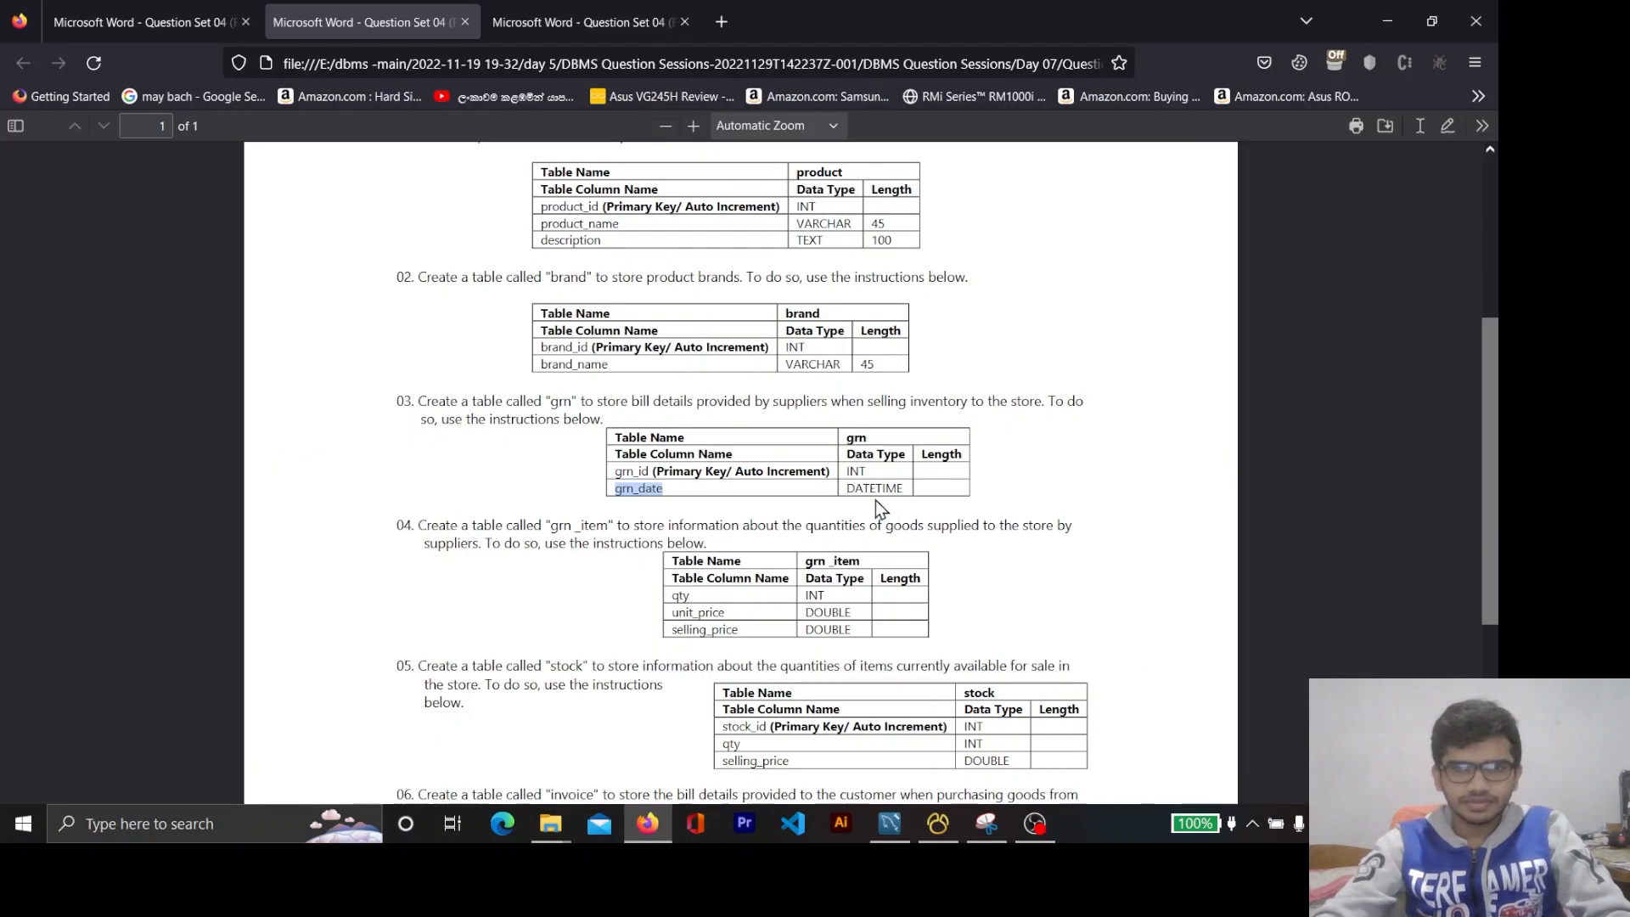
pyautogui.moveTo(877, 490); pyautogui.dragTo(848, 490)
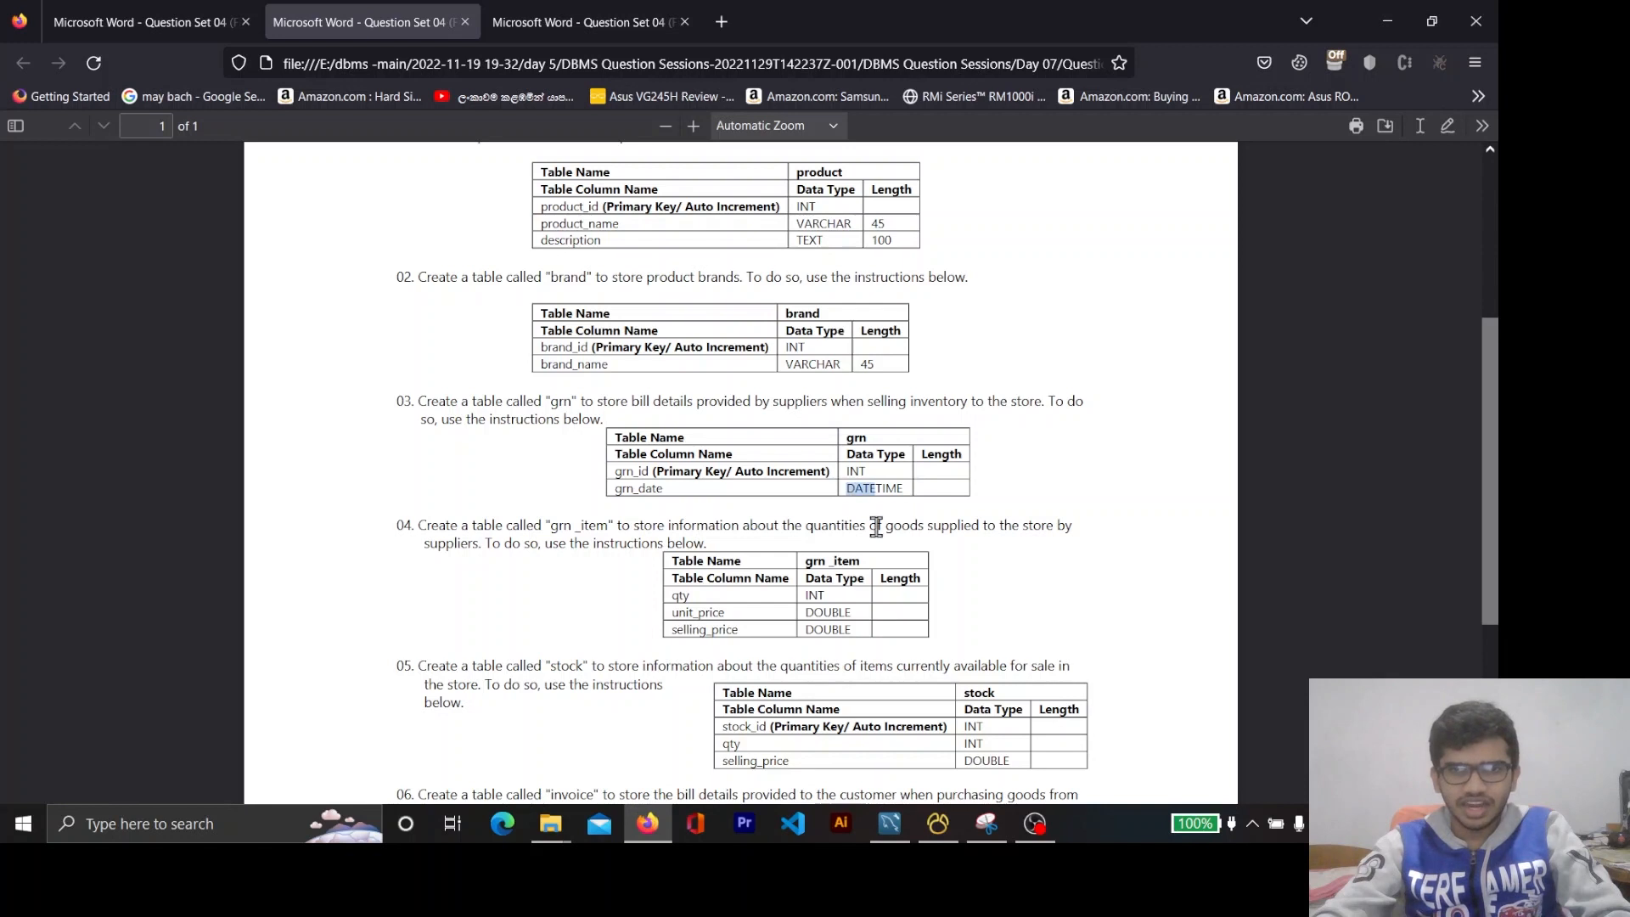
pyautogui.click(879, 493)
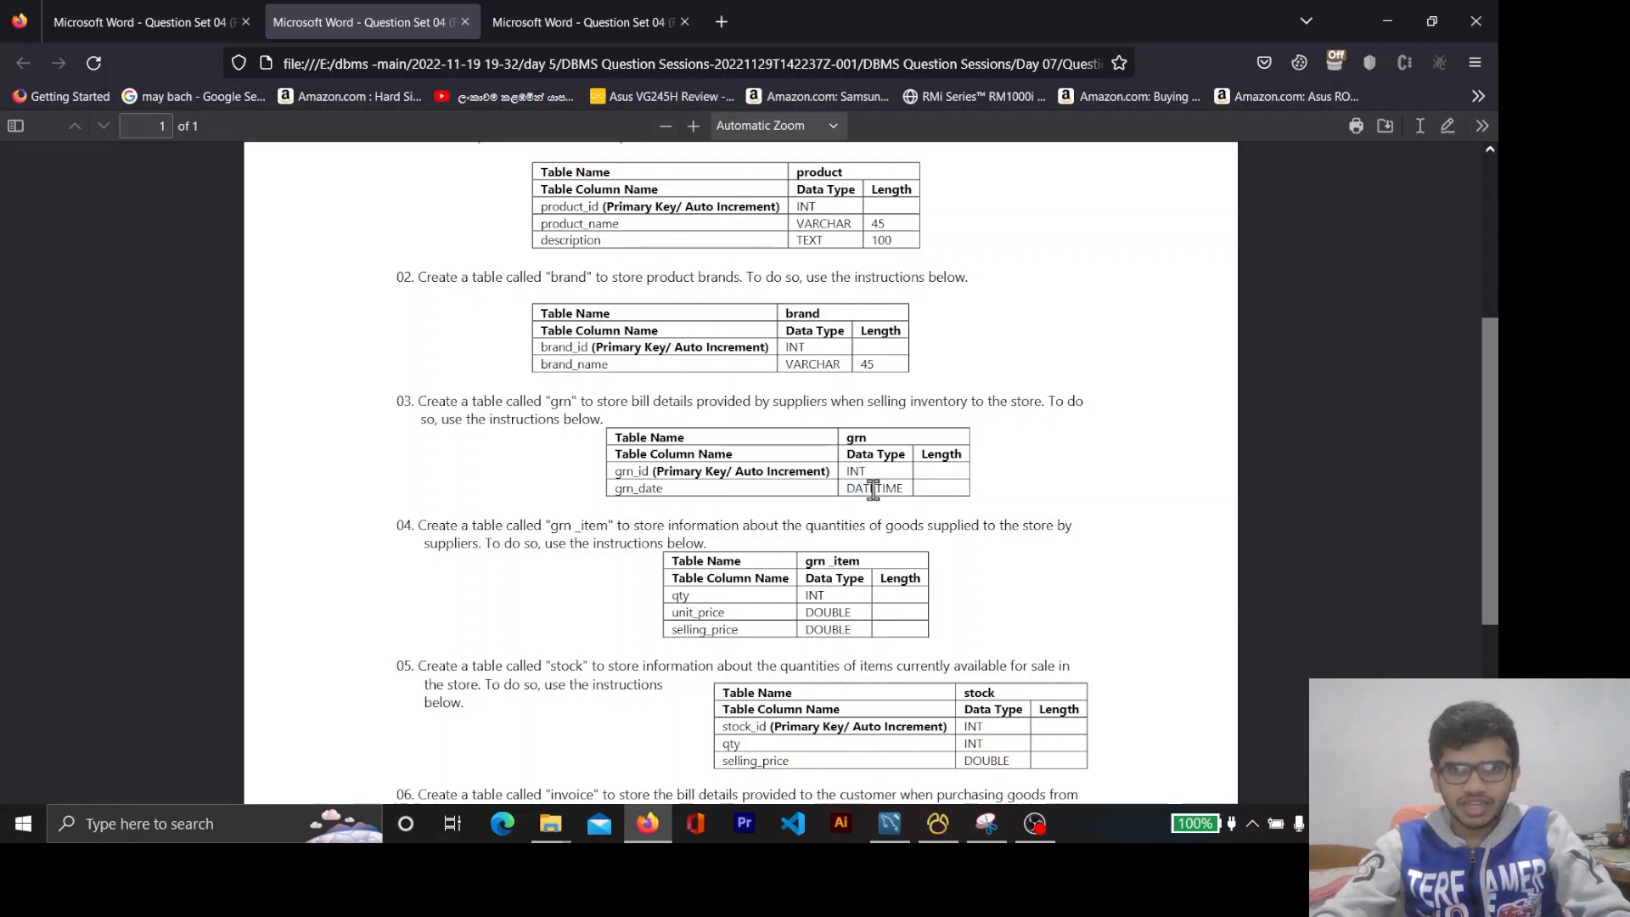
pyautogui.moveTo(876, 490); pyautogui.dragTo(905, 494)
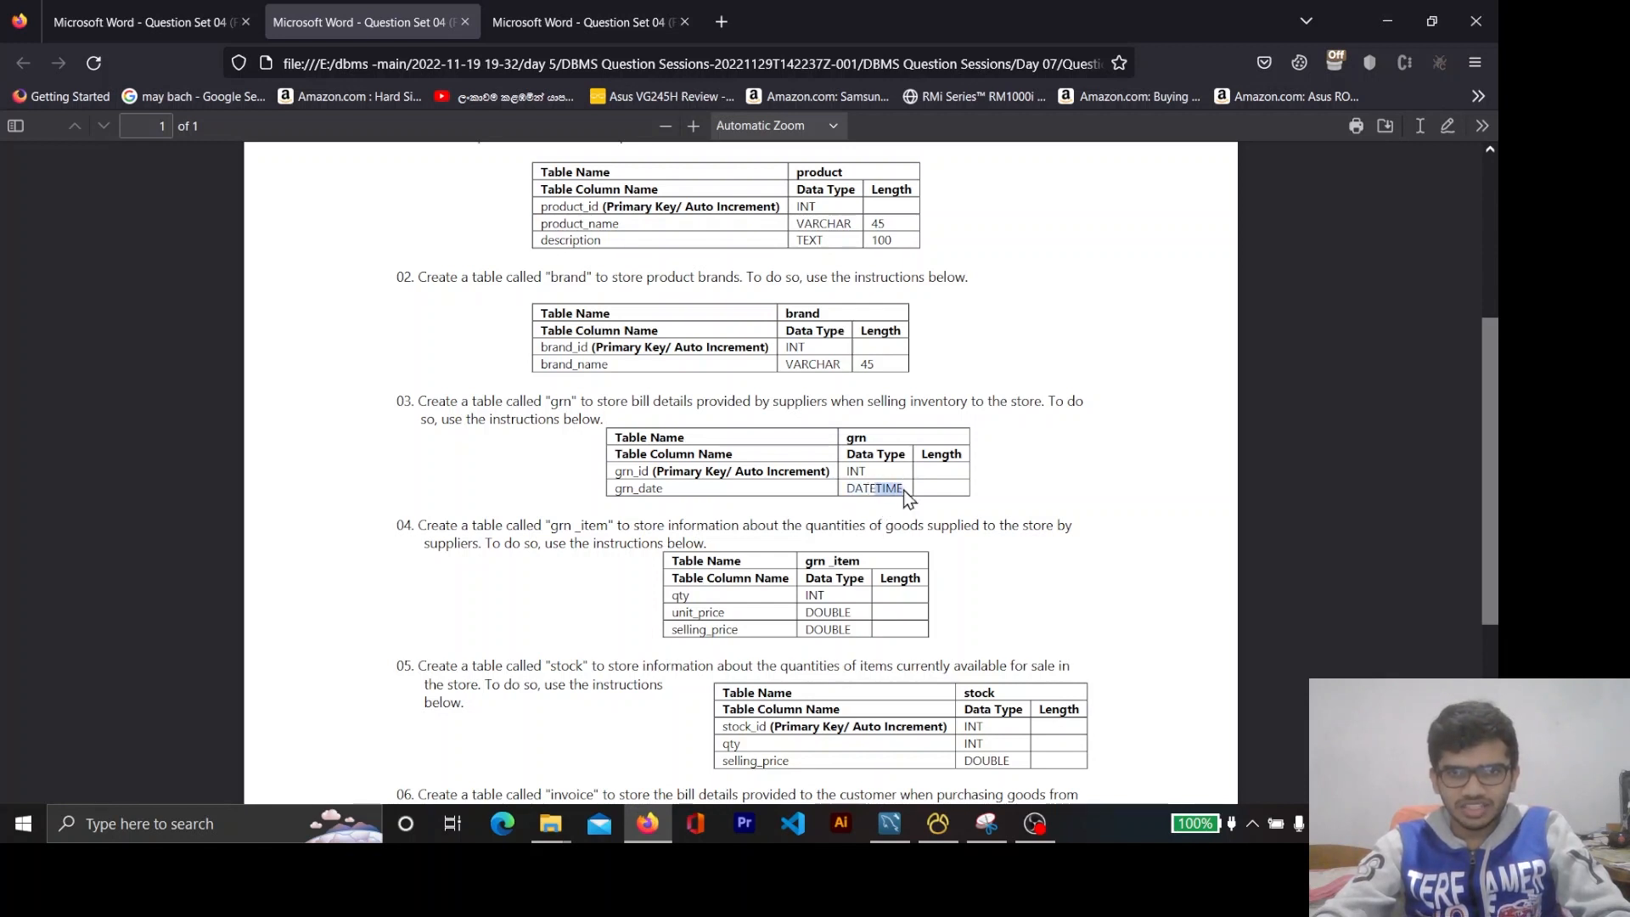
pyautogui.hotkey('alt', 'Tab')
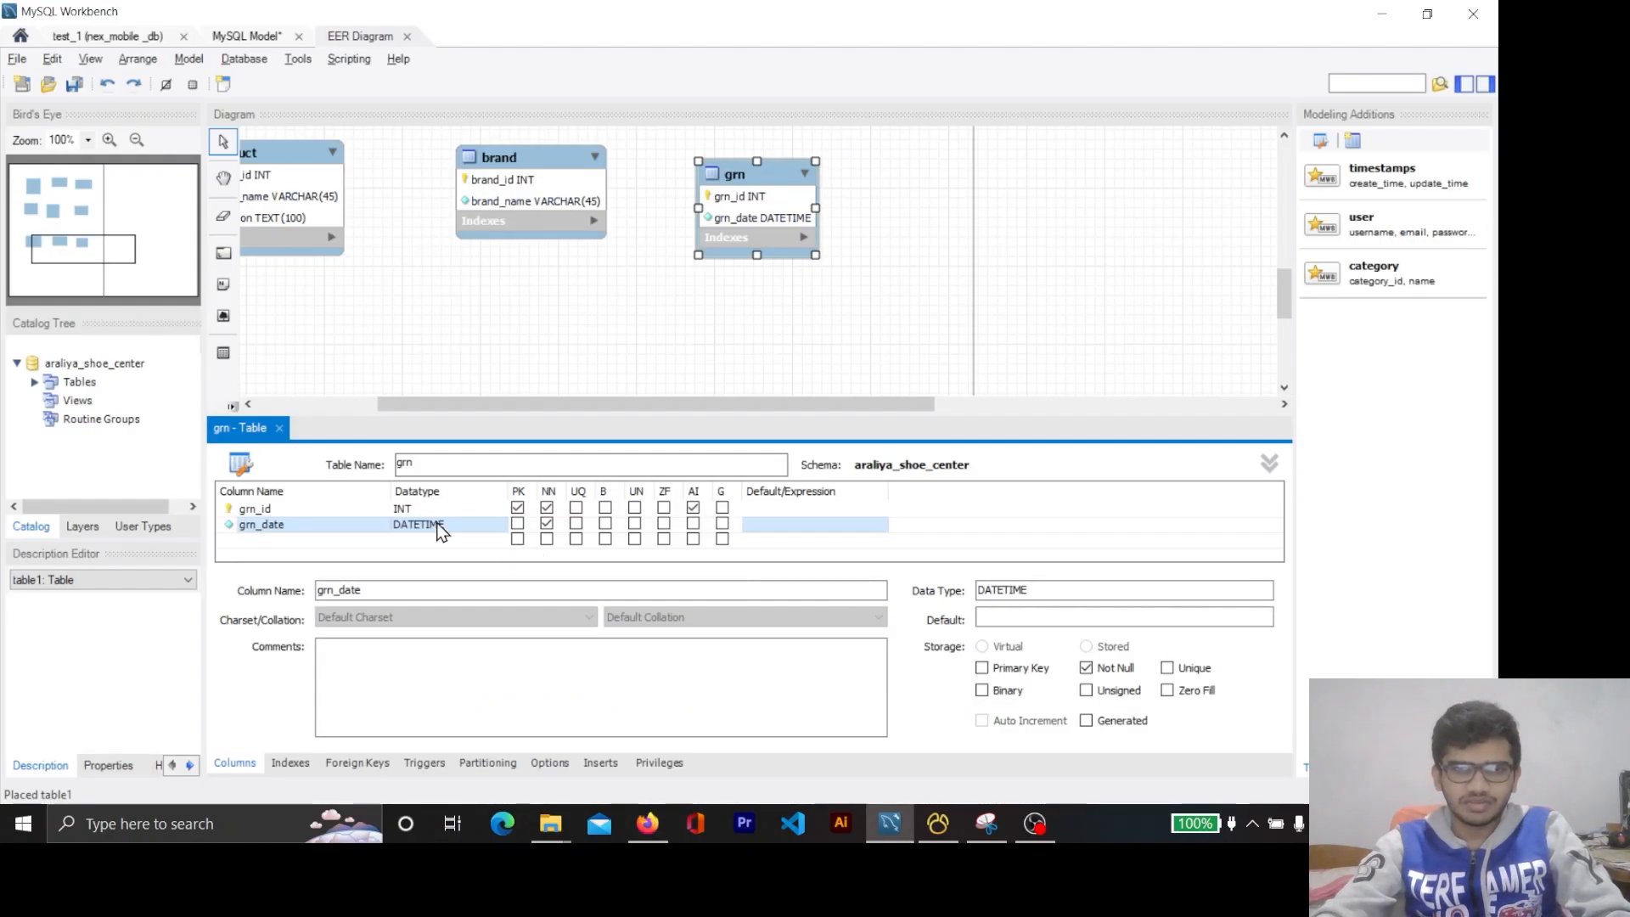
pyautogui.click(608, 320)
pyautogui.moveTo(680, 407); pyautogui.dragTo(788, 411)
pyautogui.scroll(-1, 807, 331)
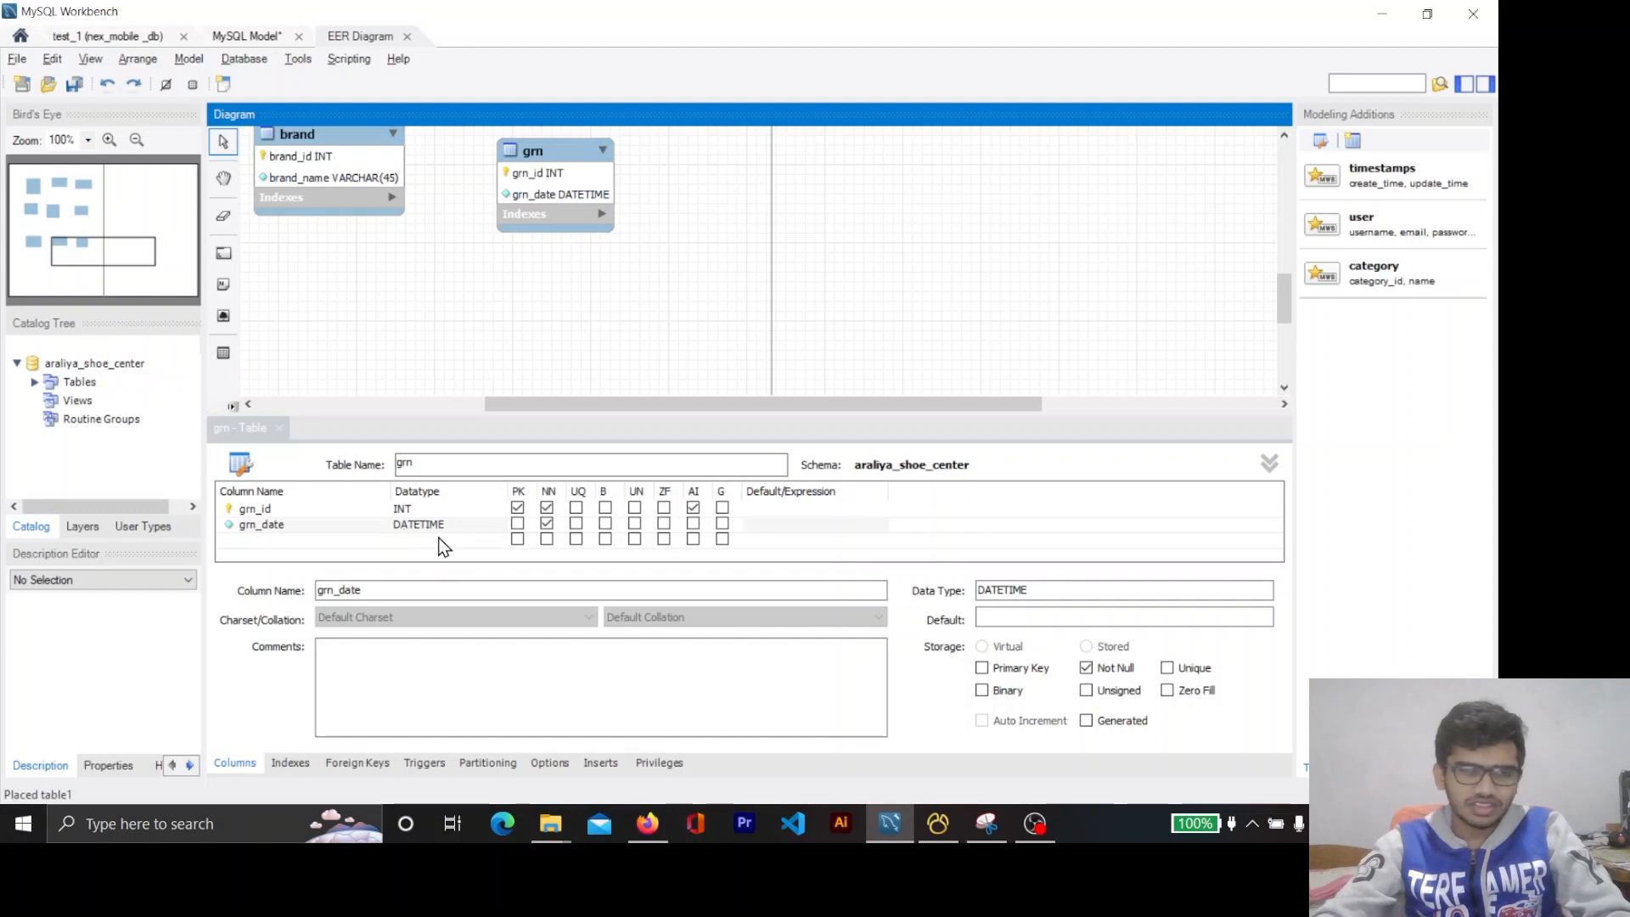
pyautogui.hotkey('alt', 'Tab')
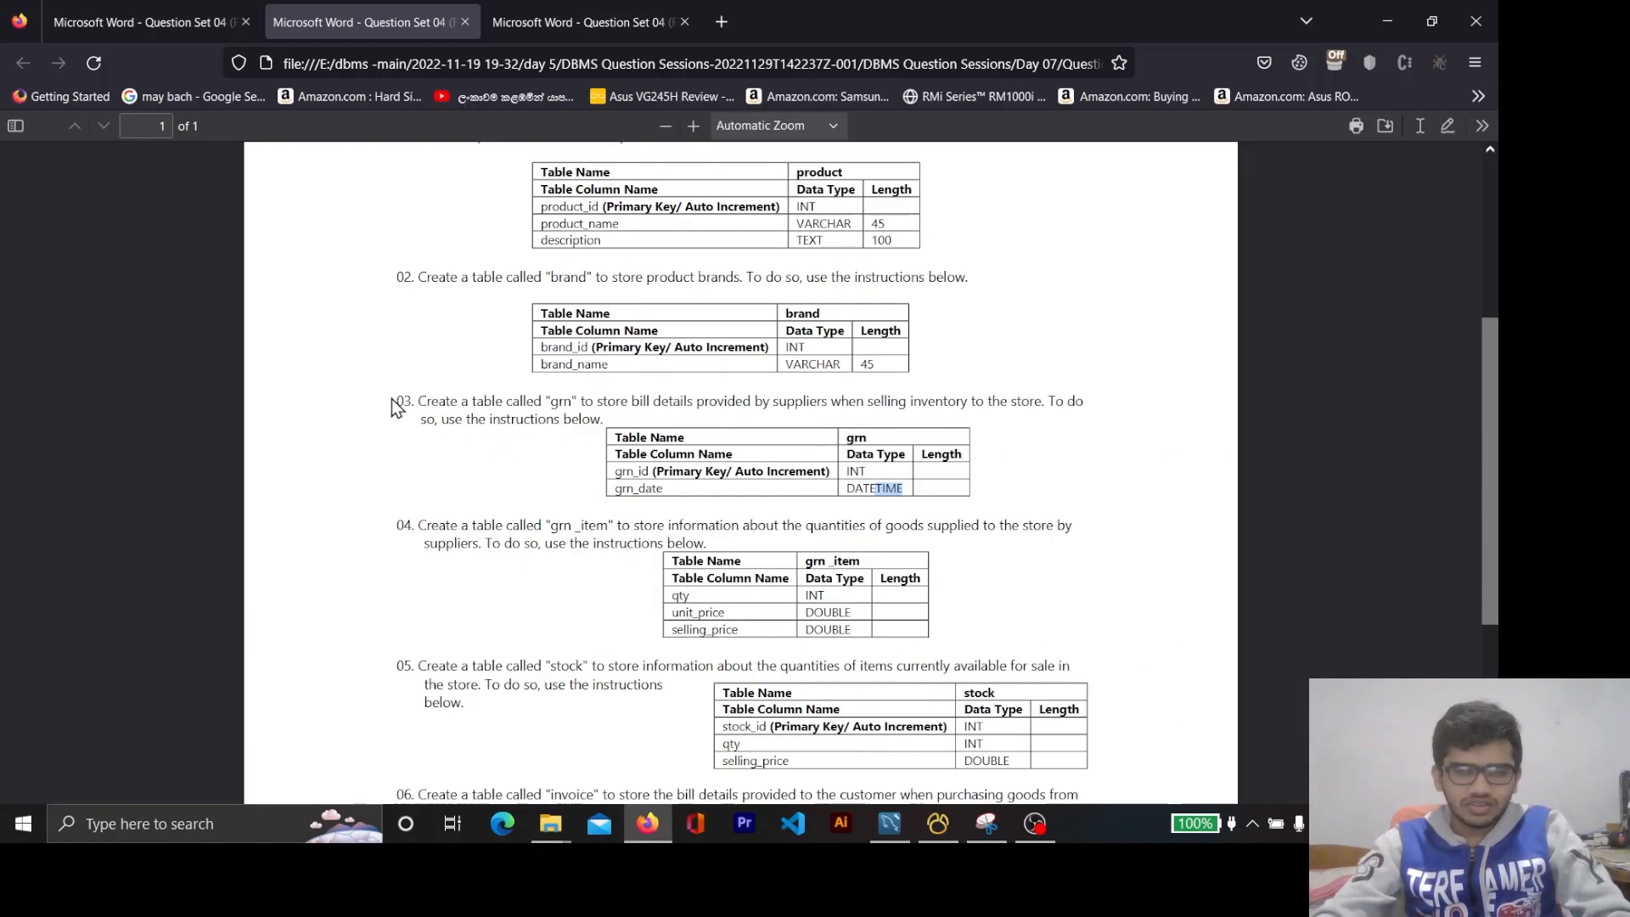
pyautogui.moveTo(392, 401); pyautogui.dragTo(884, 478)
pyautogui.click(915, 491)
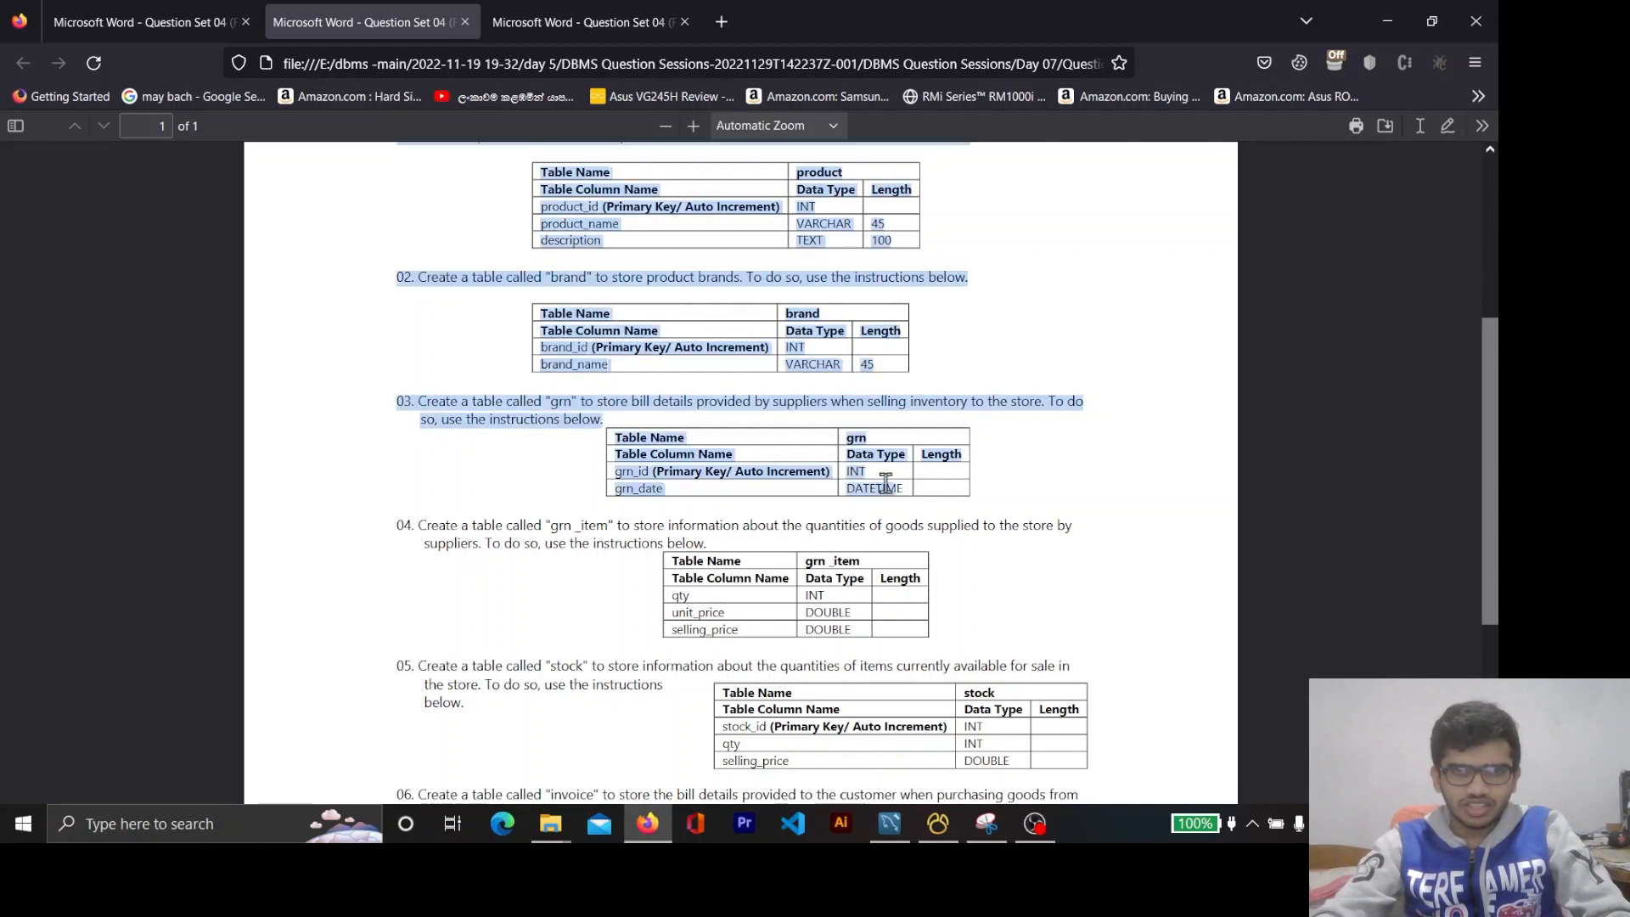
# Copy the grn_item table name from the question document in Firefox and place a new table beside grn in the MySQL Workbench diagram.
pyautogui.click(888, 484)
pyautogui.scroll(-2, 452, 523)
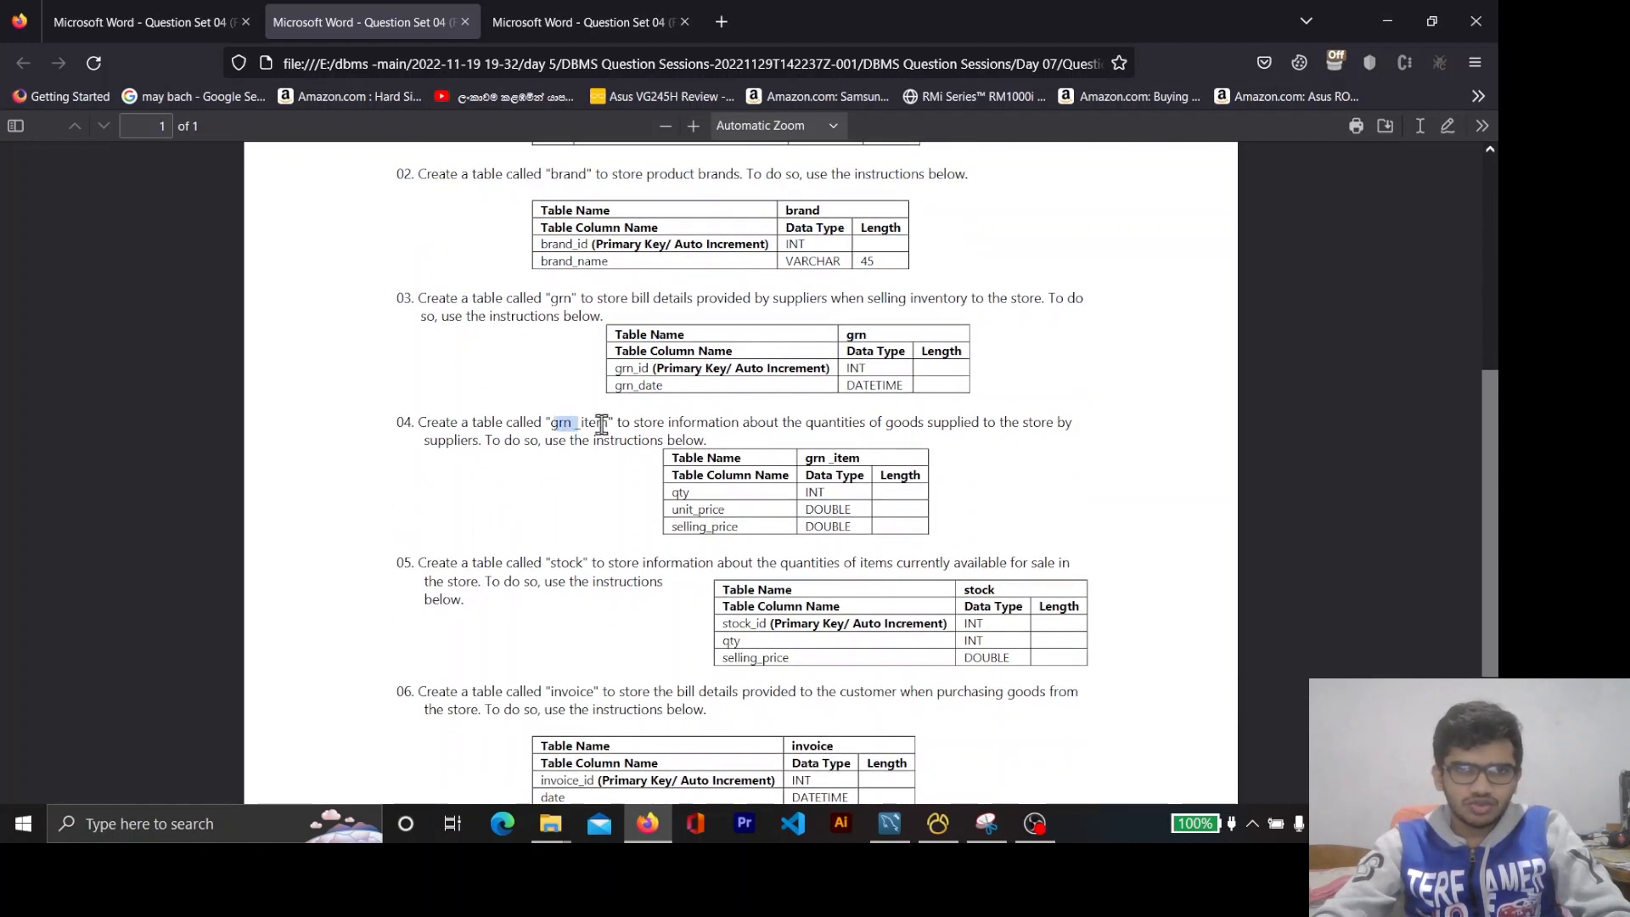
pyautogui.moveTo(604, 422); pyautogui.dragTo(563, 427)
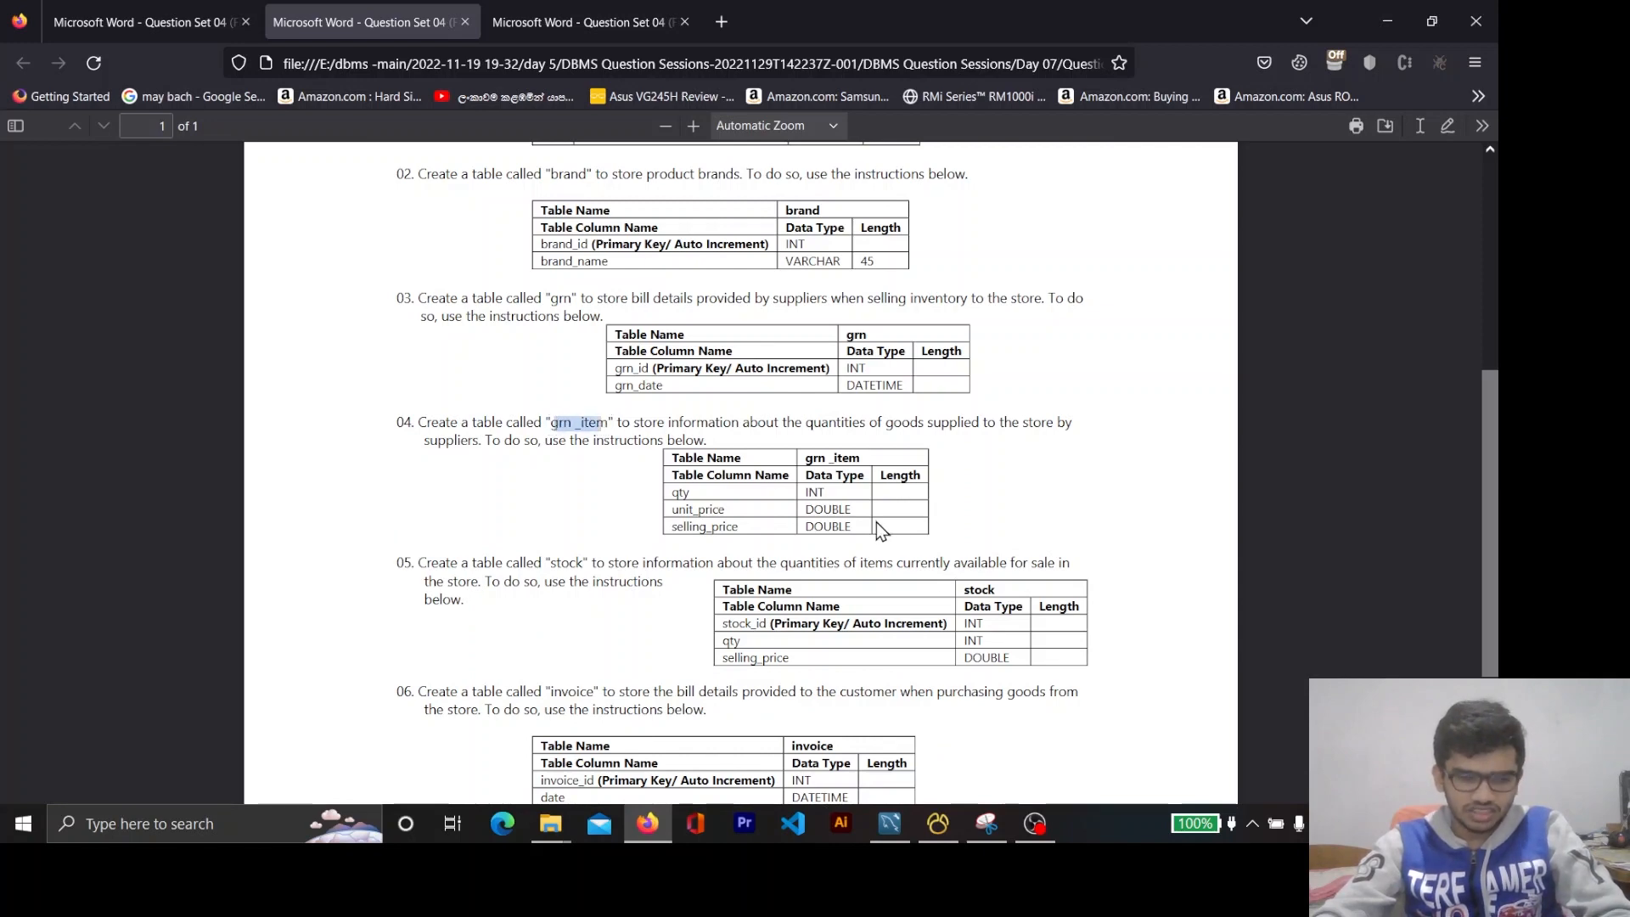
pyautogui.hotkey('alt', 'Tab')
pyautogui.scroll(1, 857, 288)
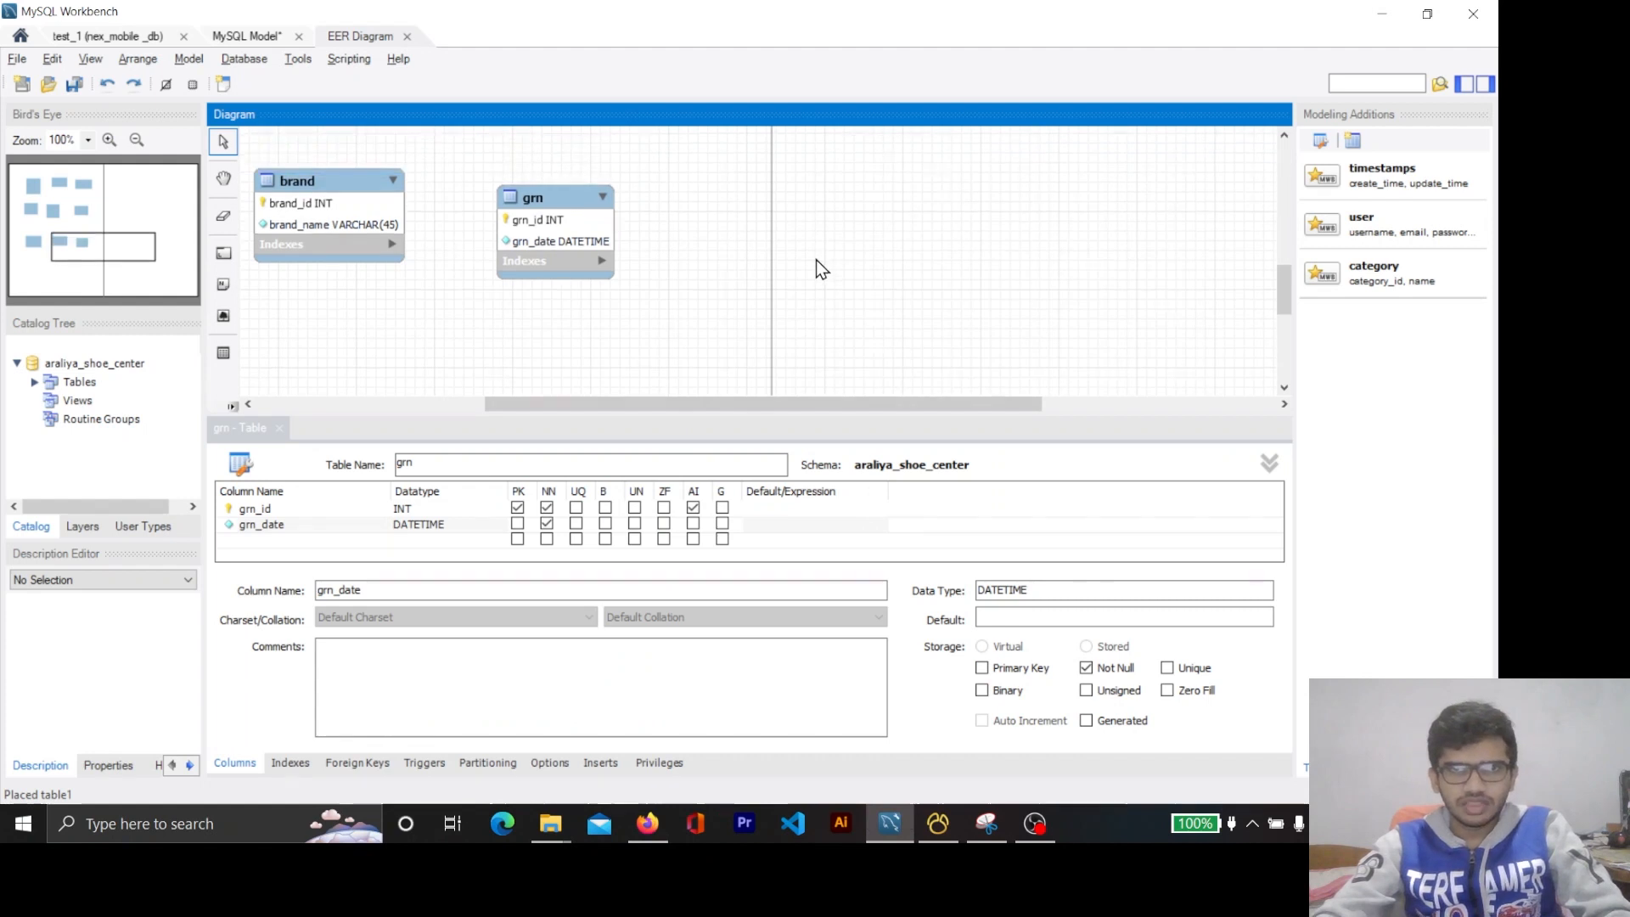
pyautogui.press('t')
pyautogui.click(725, 205)
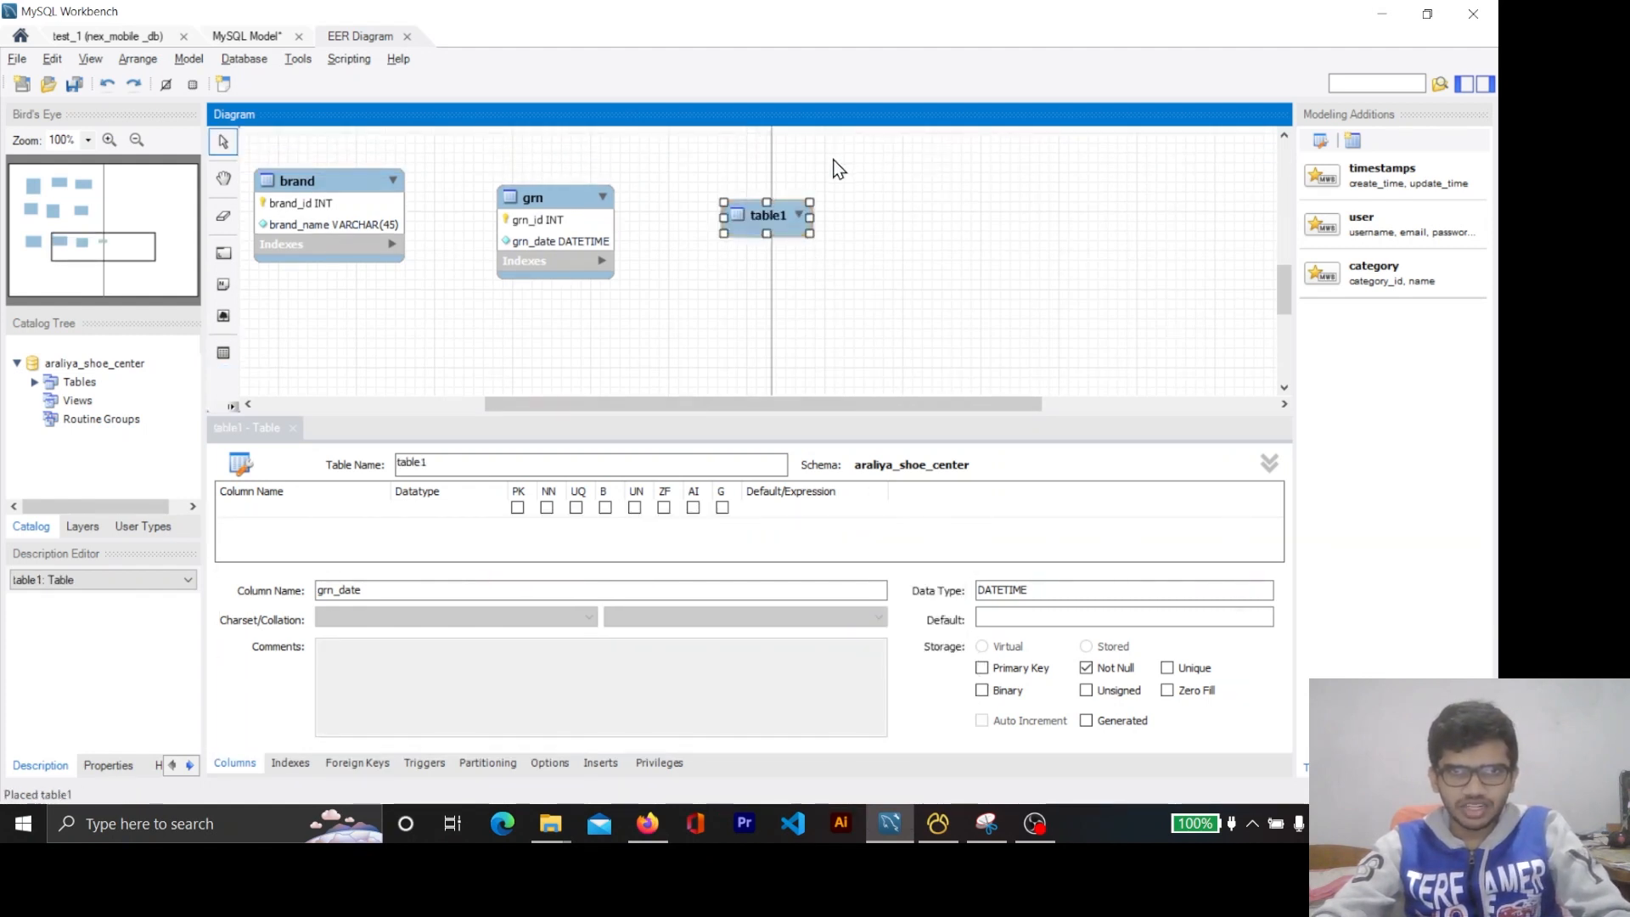
# Name the new table grn_item, removing the space from the copied name and using a lowercase m.
pyautogui.scroll(-1, 836, 166)
pyautogui.doubleClick(434, 468)
pyautogui.write('grn _ite')
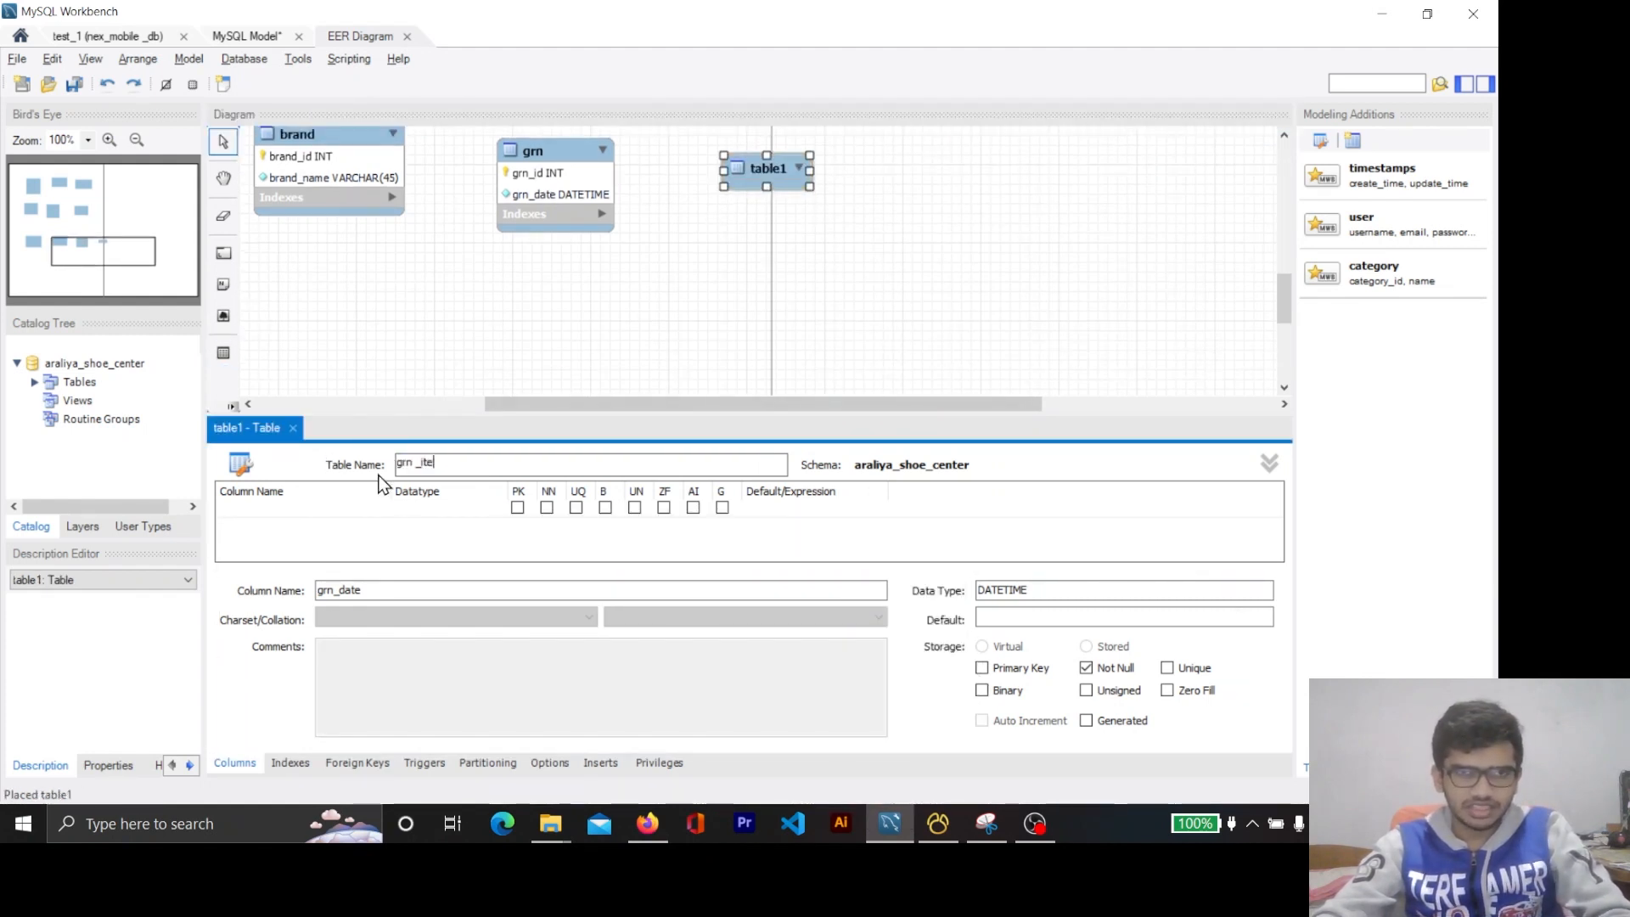
pyautogui.write('M')
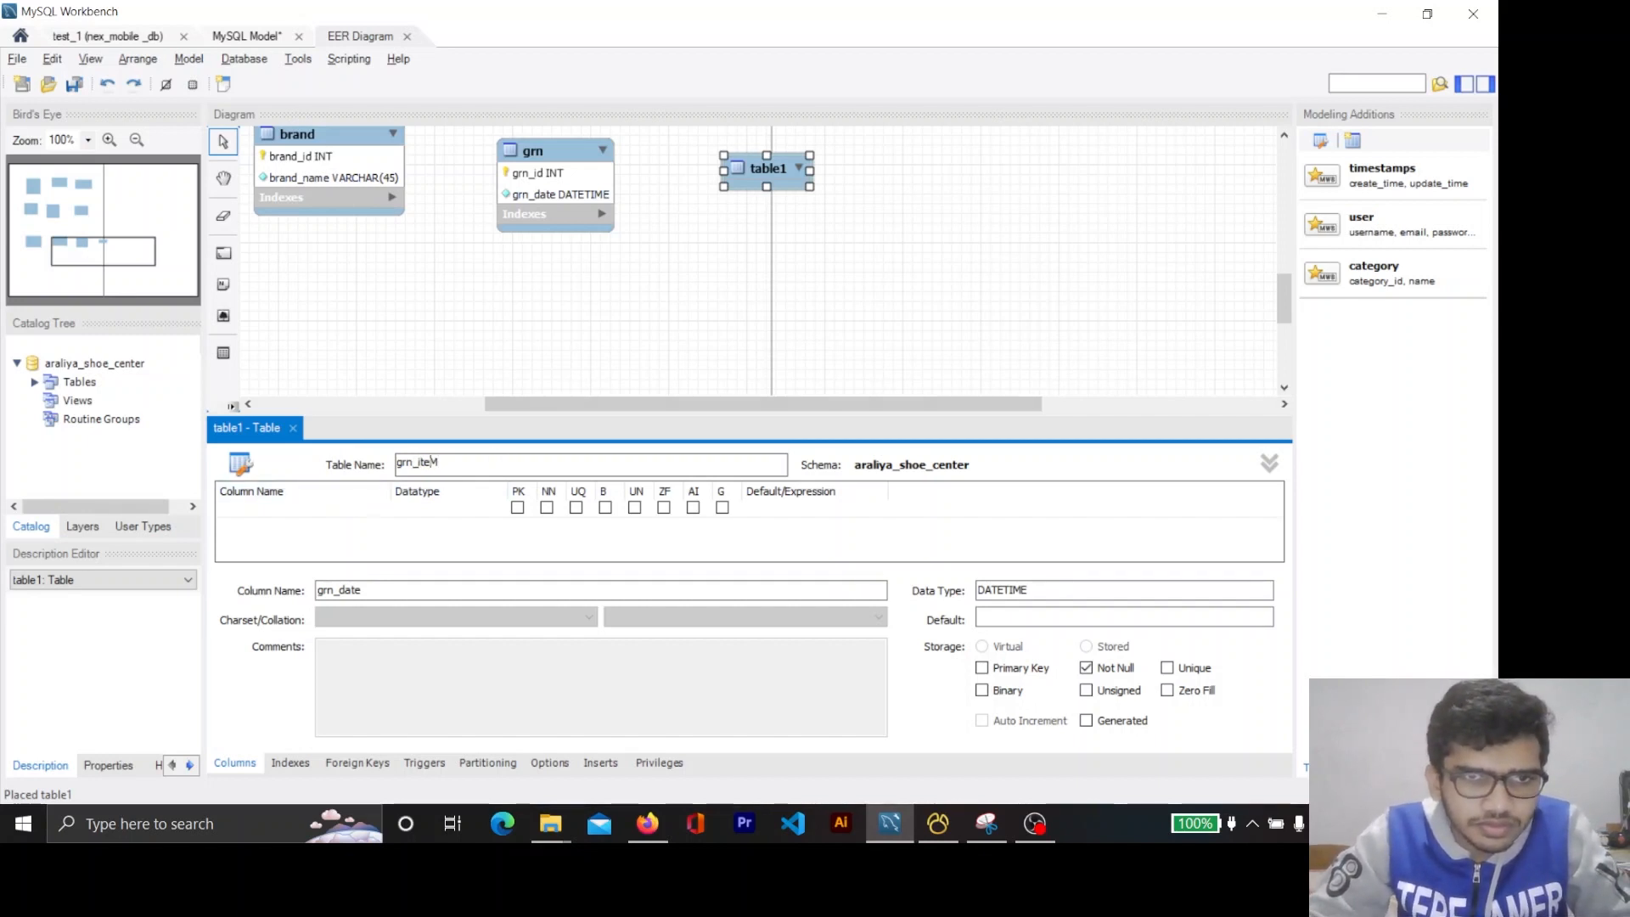
pyautogui.press('BackSpace')
pyautogui.press('capslock')
pyautogui.write('m')
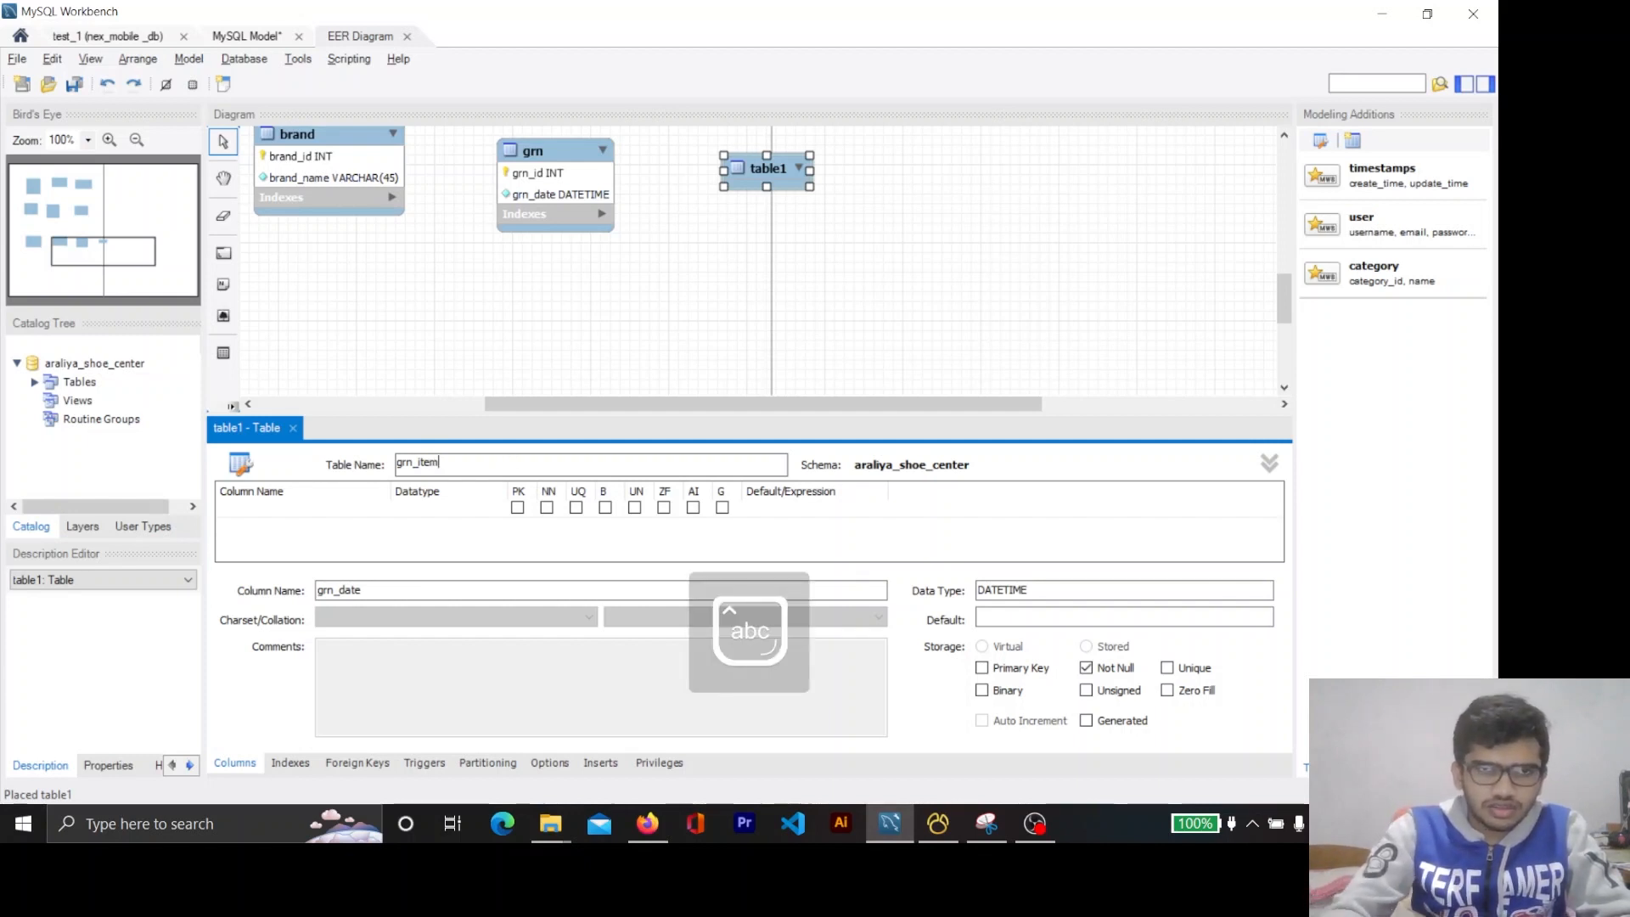
pyautogui.click(518, 271)
# Review the tables placed in the diagram, from the user row down to the grn_item row.
pyautogui.moveTo(648, 404); pyautogui.dragTo(513, 407)
pyautogui.scroll(2, 652, 288)
pyautogui.scroll(3, 653, 283)
pyautogui.scroll(5, 739, 265)
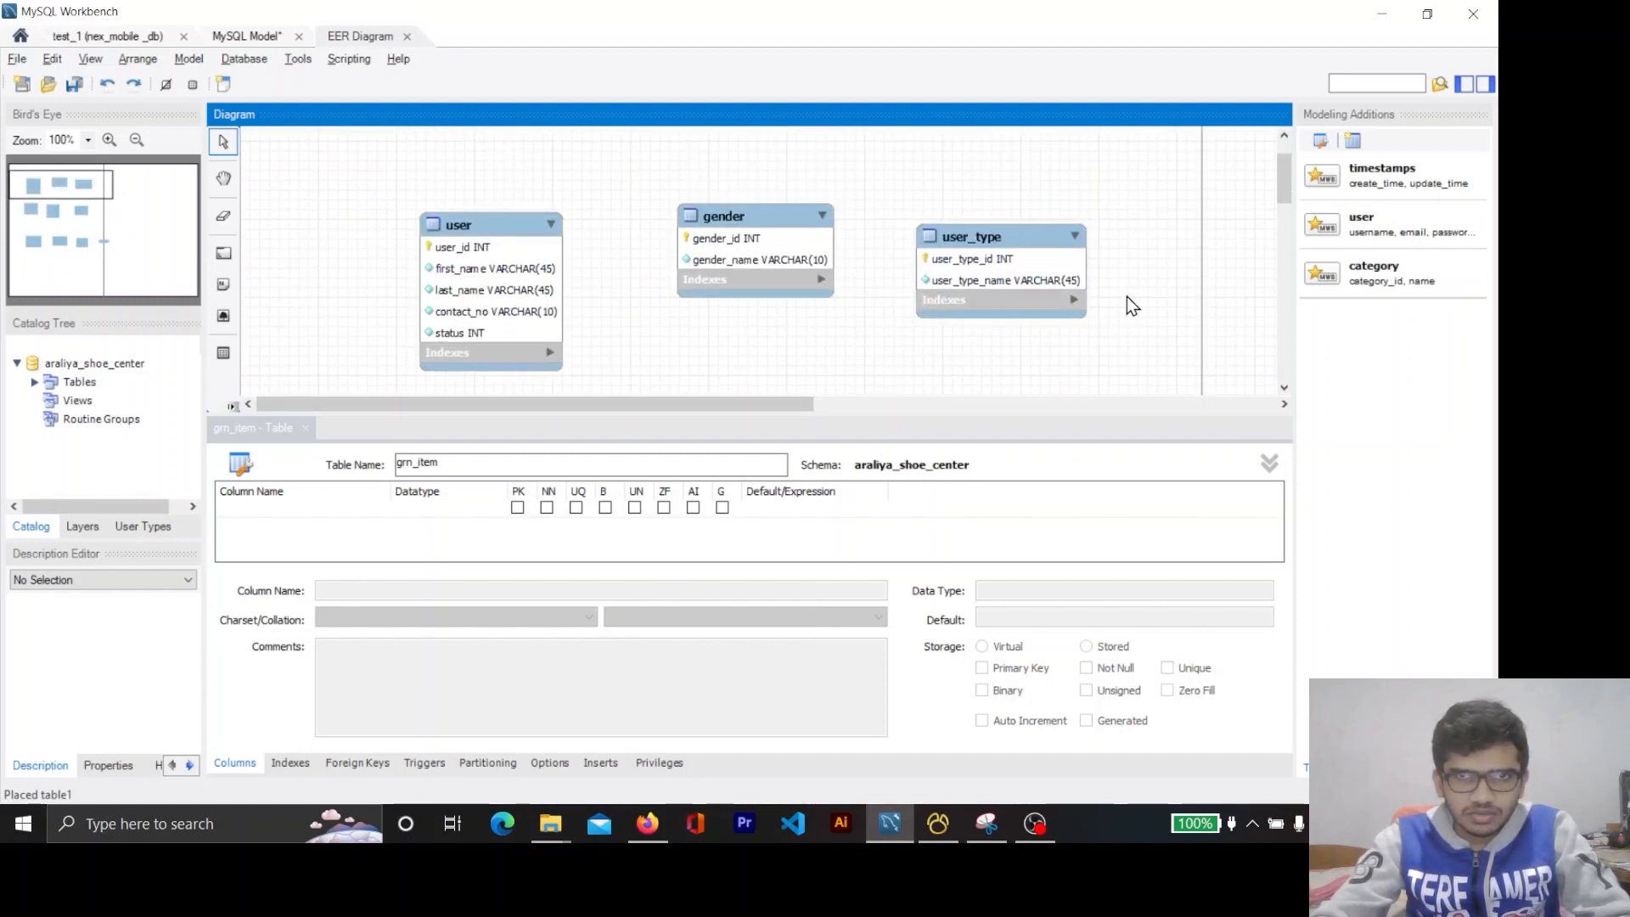
pyautogui.scroll(-5, 1127, 297)
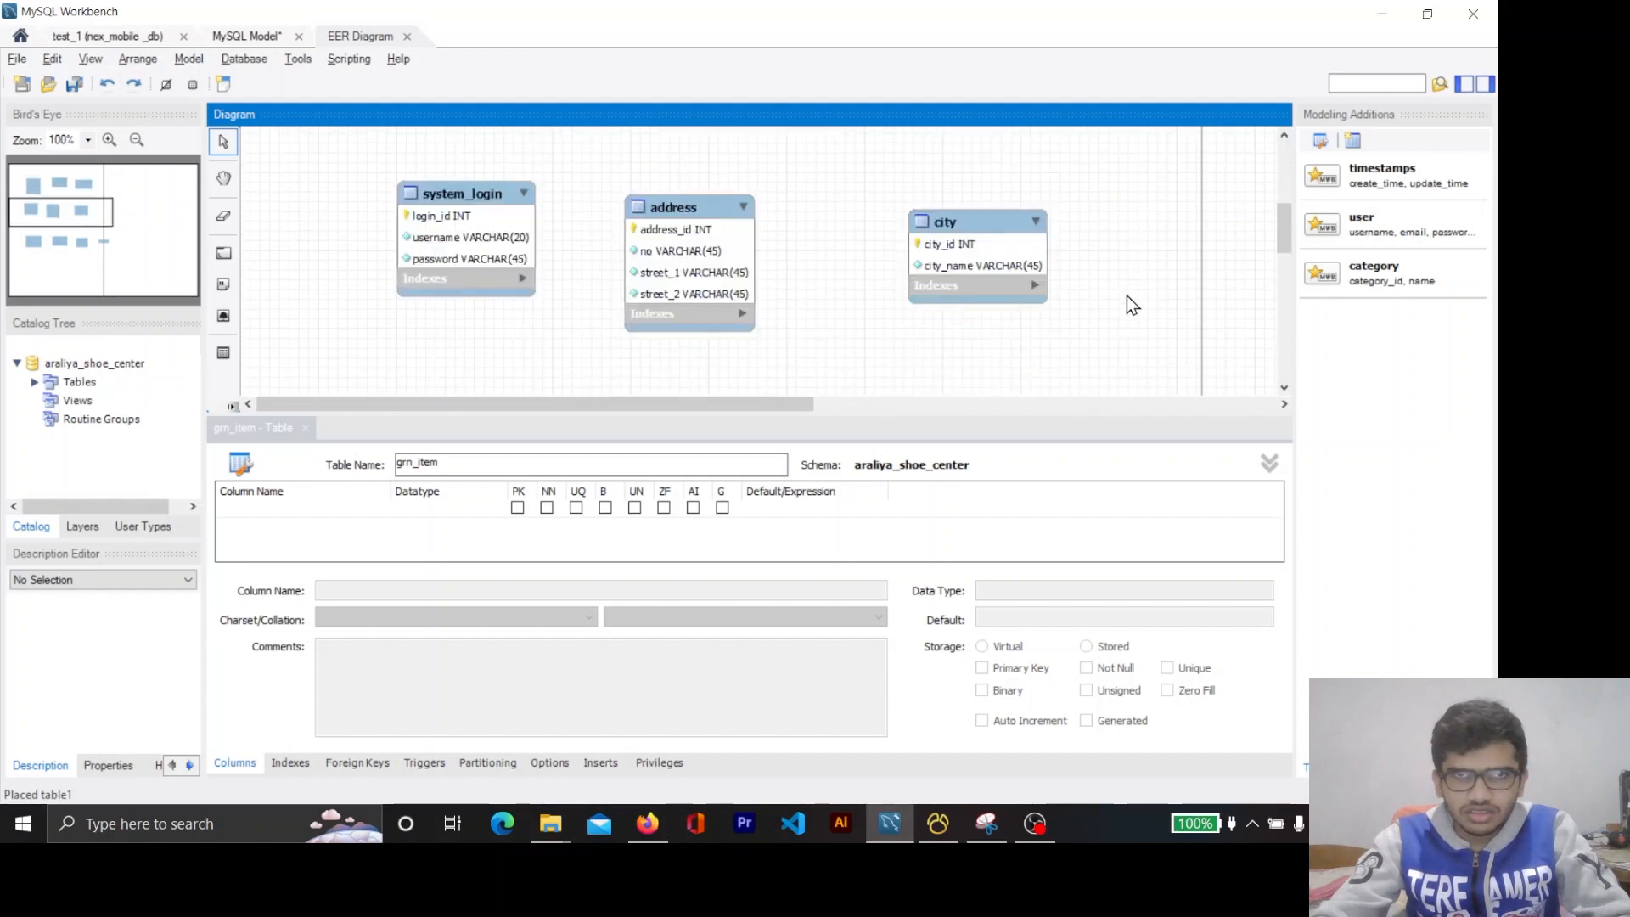
pyautogui.scroll(-5, 1127, 295)
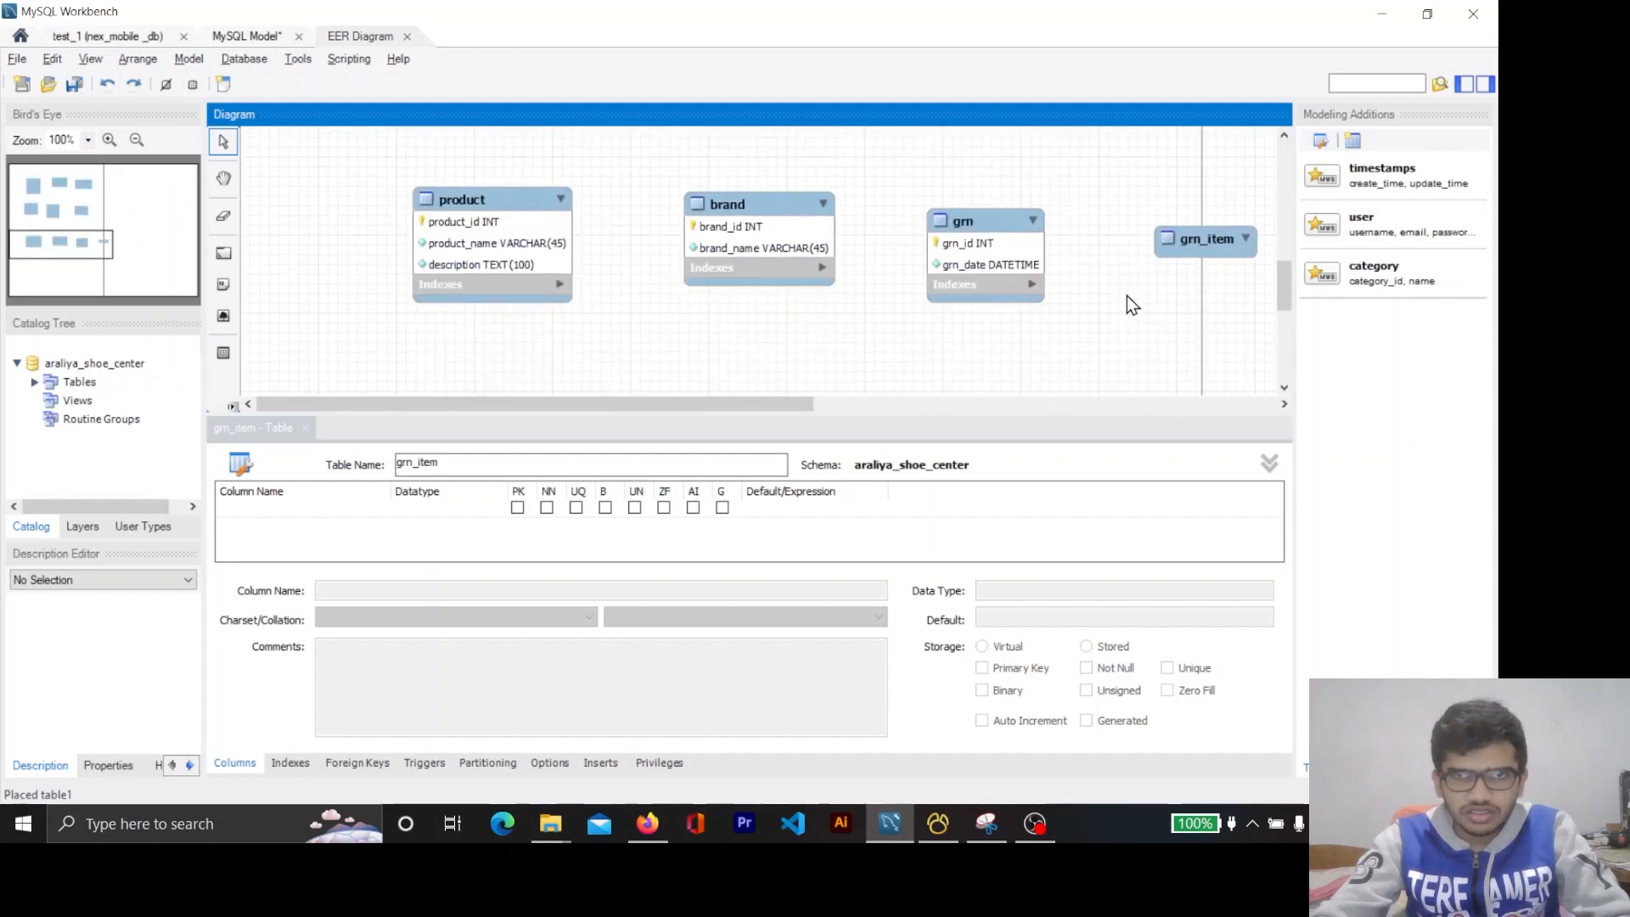
pyautogui.moveTo(717, 404); pyautogui.dragTo(981, 404)
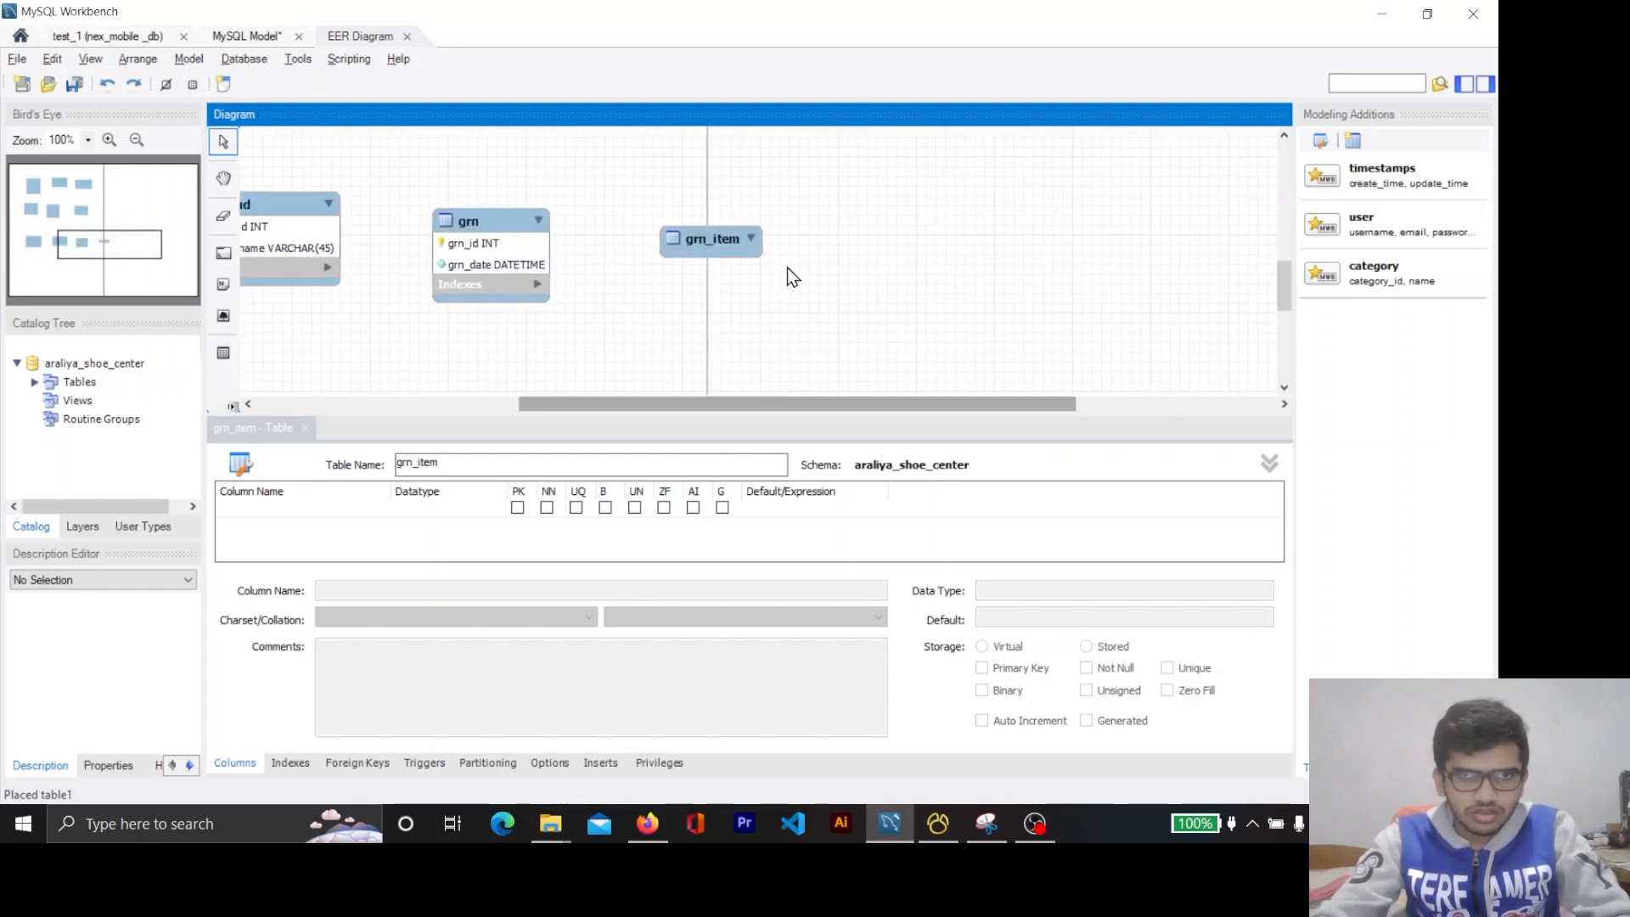
# Start a first column in the grn_item table, looking up the first listed column, qty, in the question document.
pyautogui.click(754, 249)
pyautogui.scroll(-2, 849, 272)
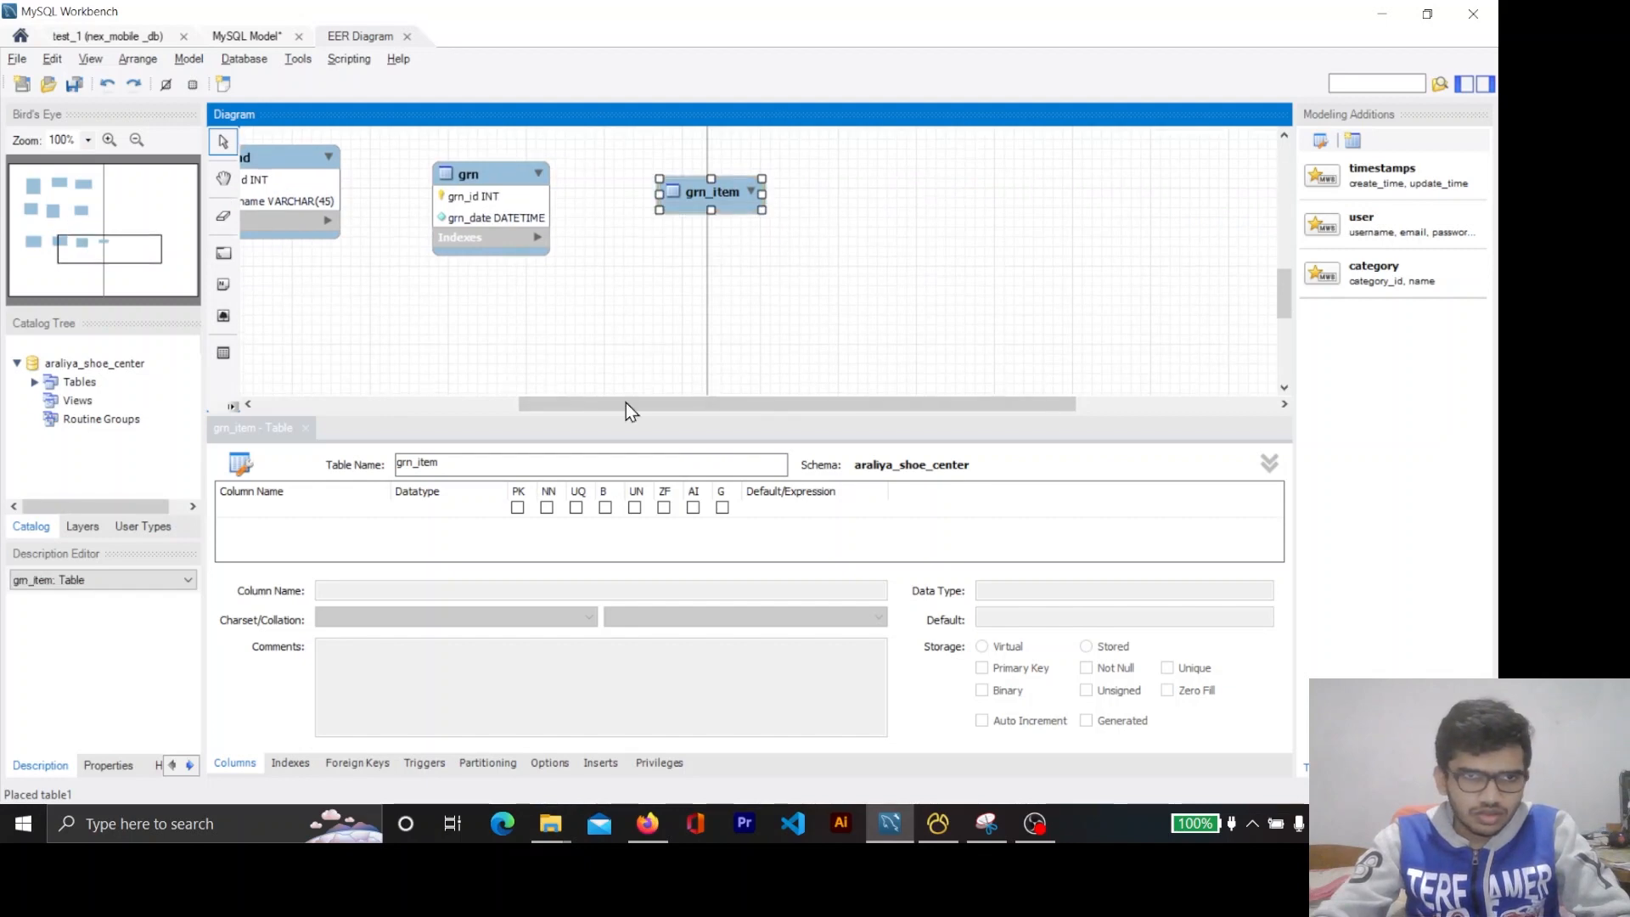
pyautogui.doubleClick(345, 507)
pyautogui.hotkey('alt', 'Tab')
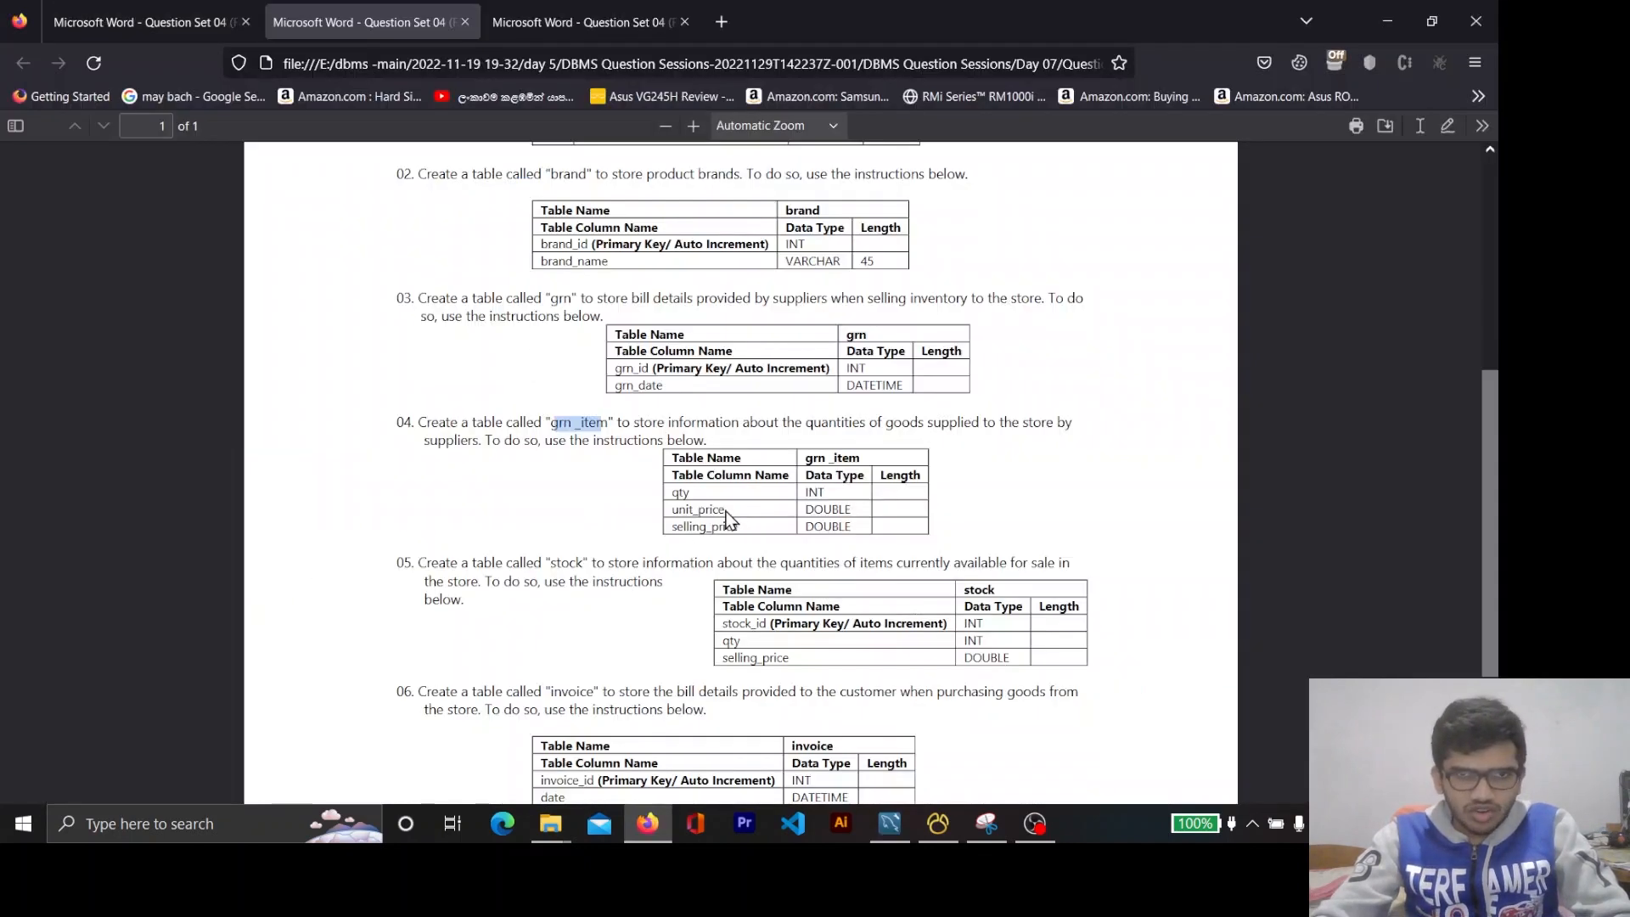
pyautogui.doubleClick(680, 493)
pyautogui.hotkey('alt', 'Tab')
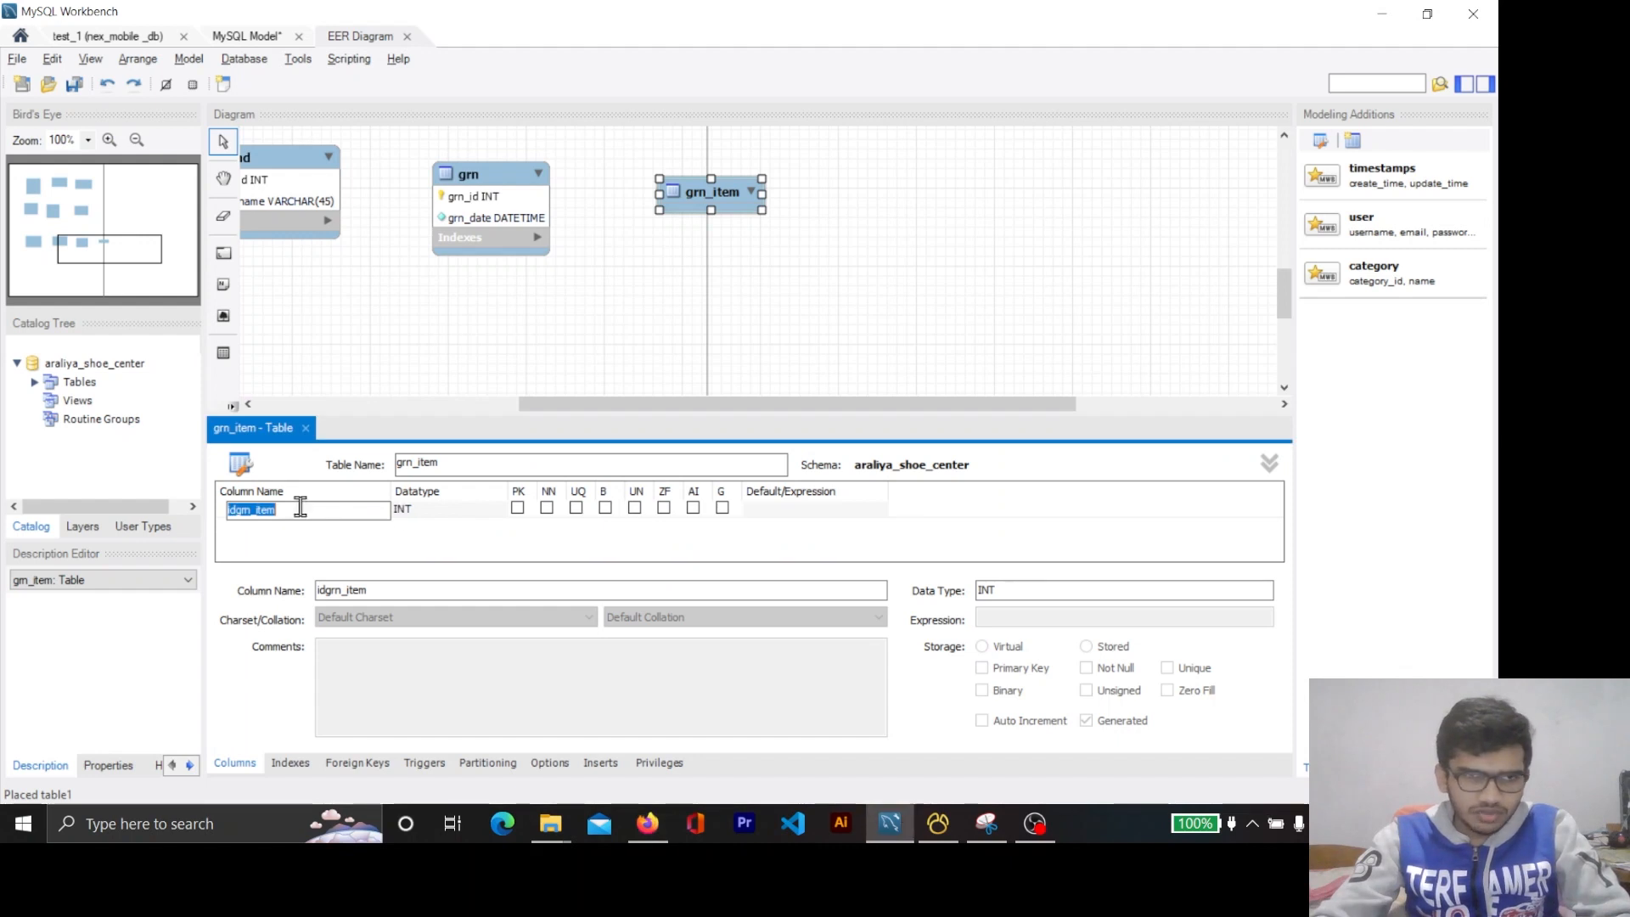
# Examine the columns listed for grn_item in the question document for a primary key.
pyautogui.hotkey('alt', 'Tab')
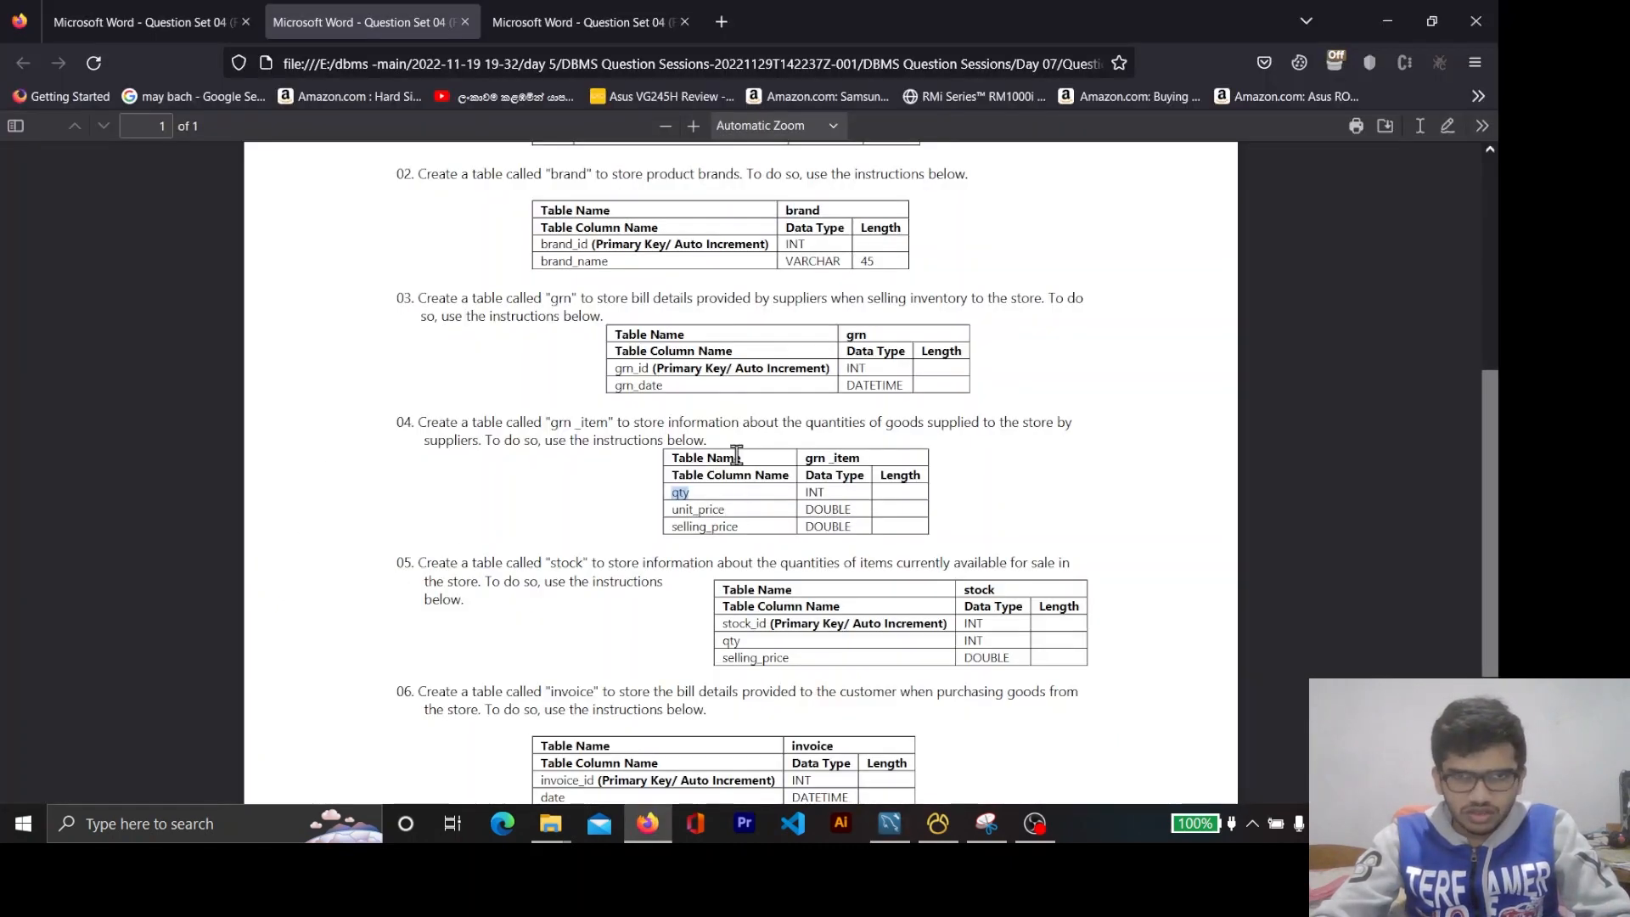
pyautogui.click(711, 532)
pyautogui.moveTo(749, 533); pyautogui.dragTo(715, 505)
pyautogui.click(715, 504)
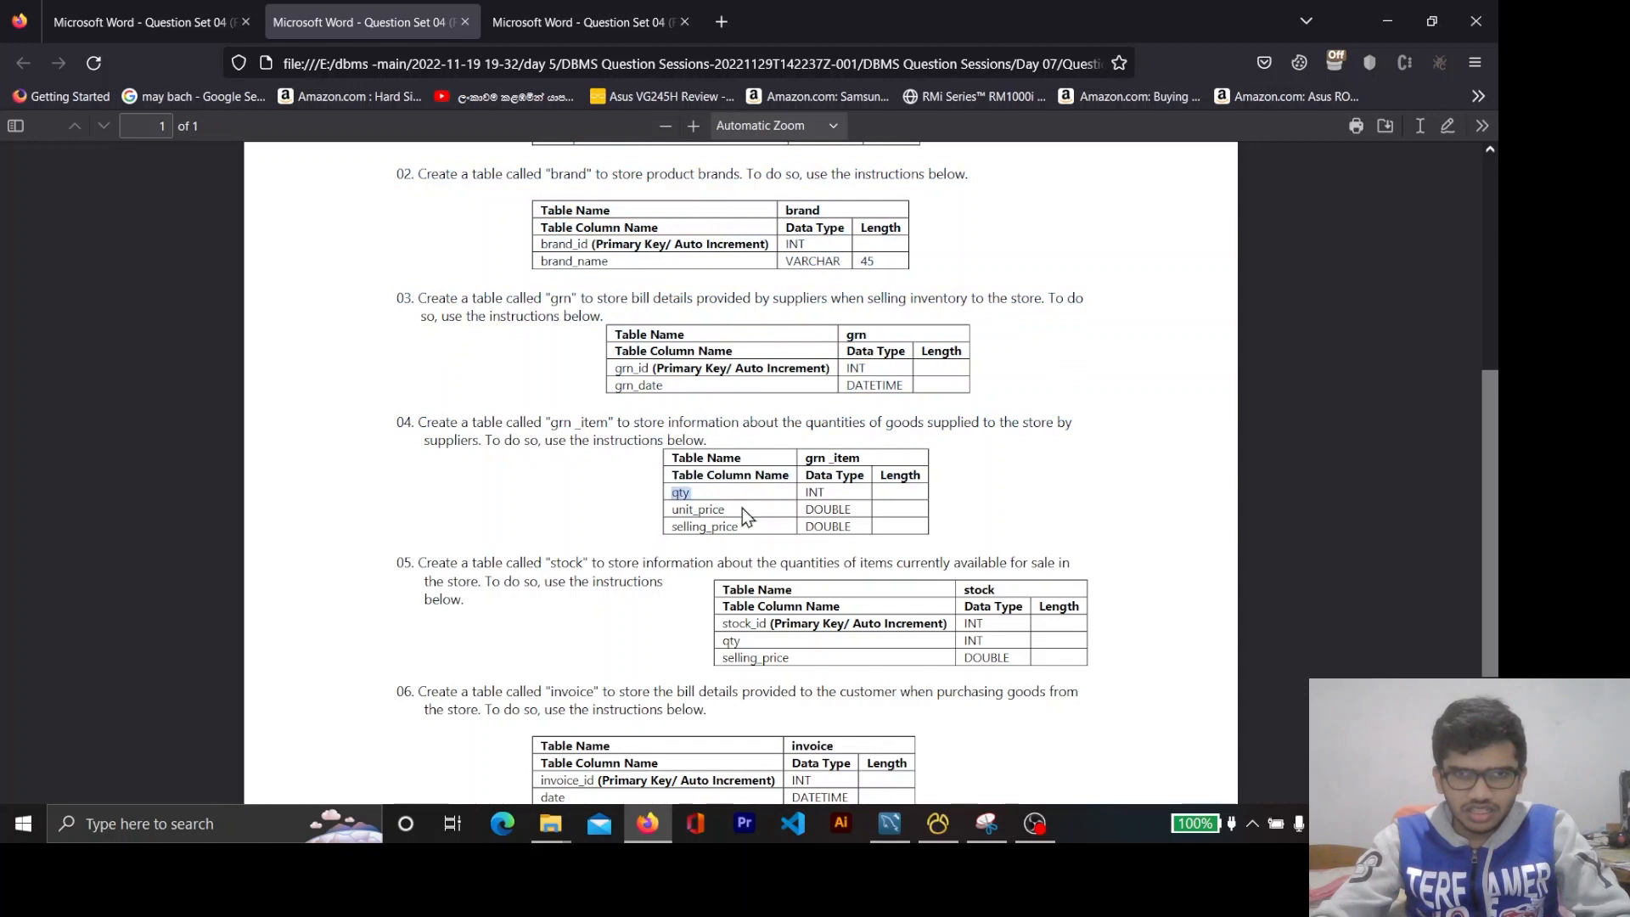
pyautogui.click(700, 486)
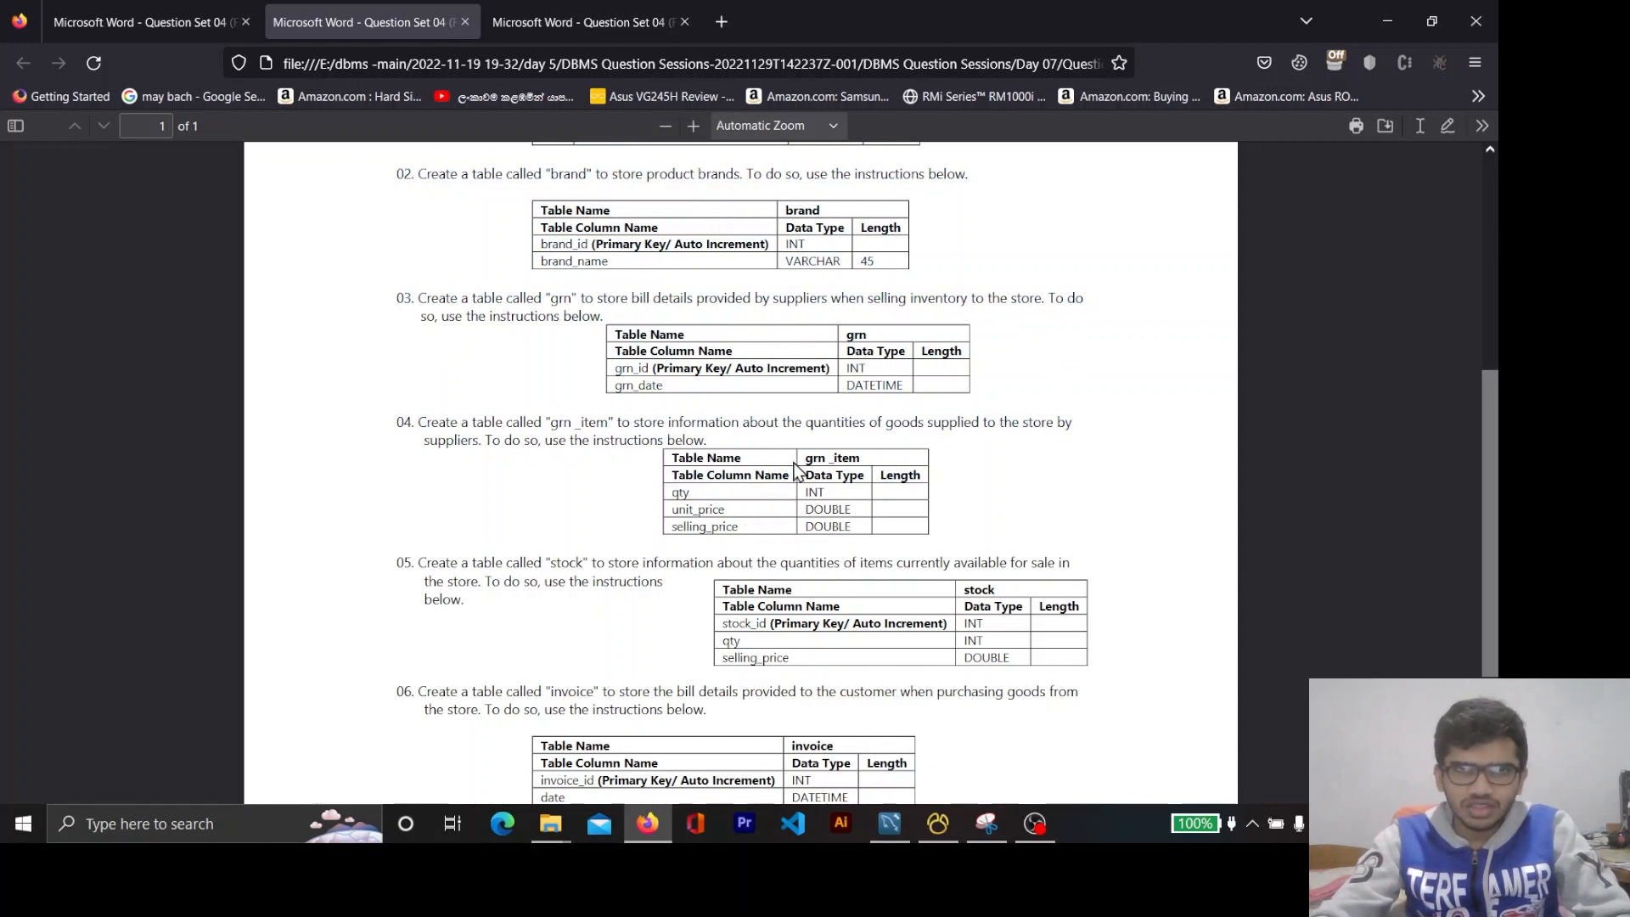
# Examine the grn and grn_item relationship in the Question Set 33 document, and return to the table specifications.
pyautogui.click(564, 22)
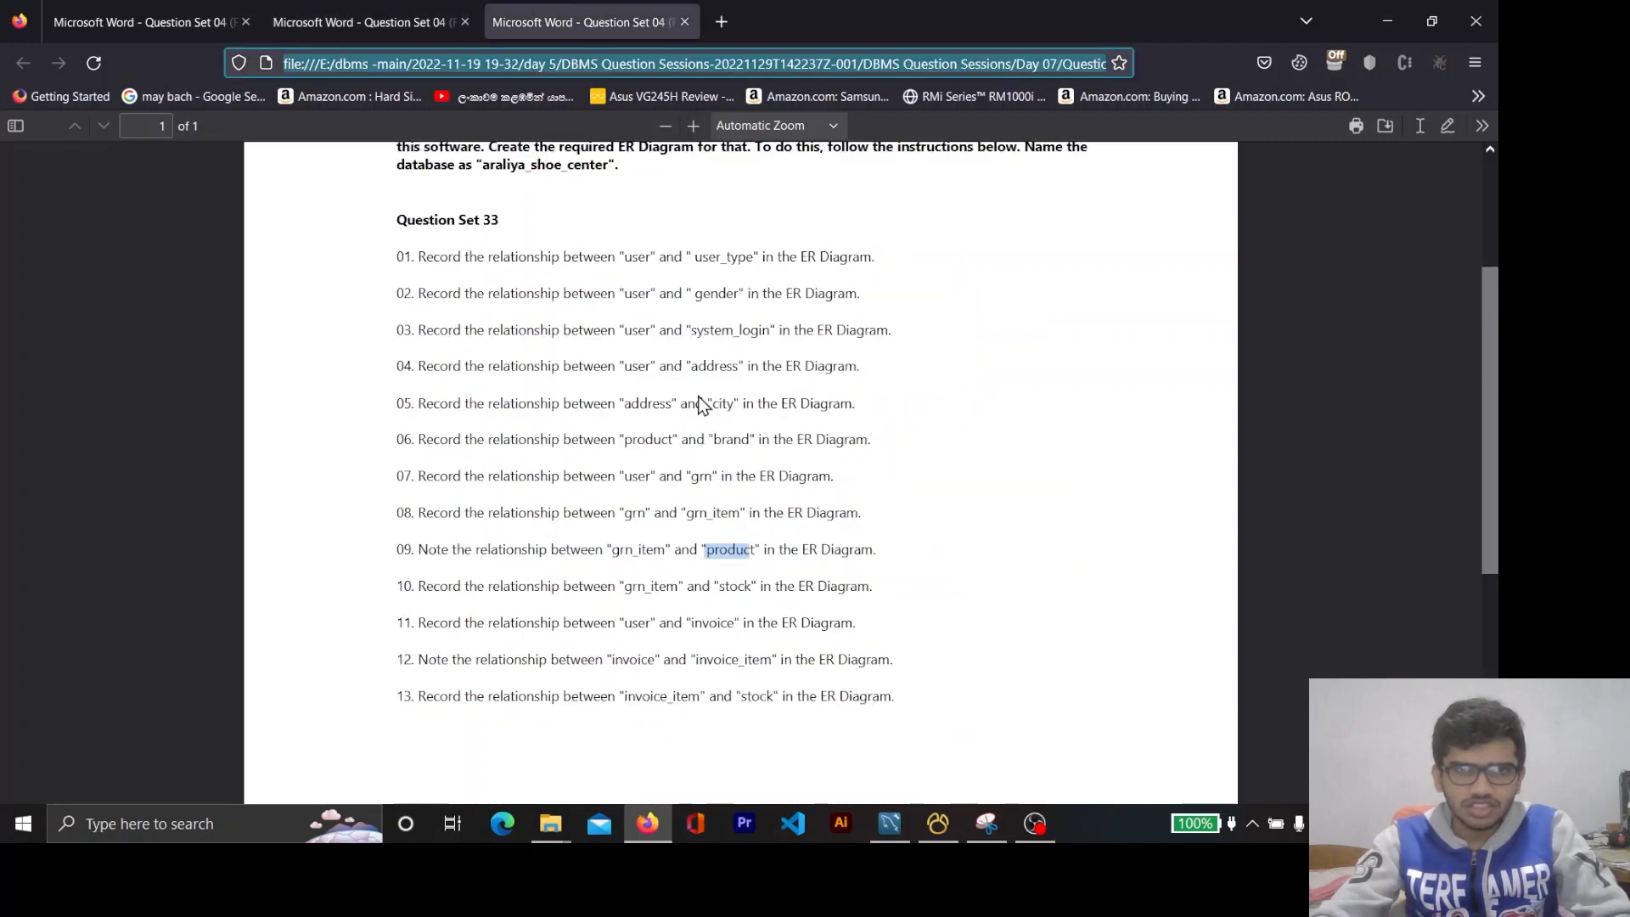
pyautogui.scroll(3, 703, 404)
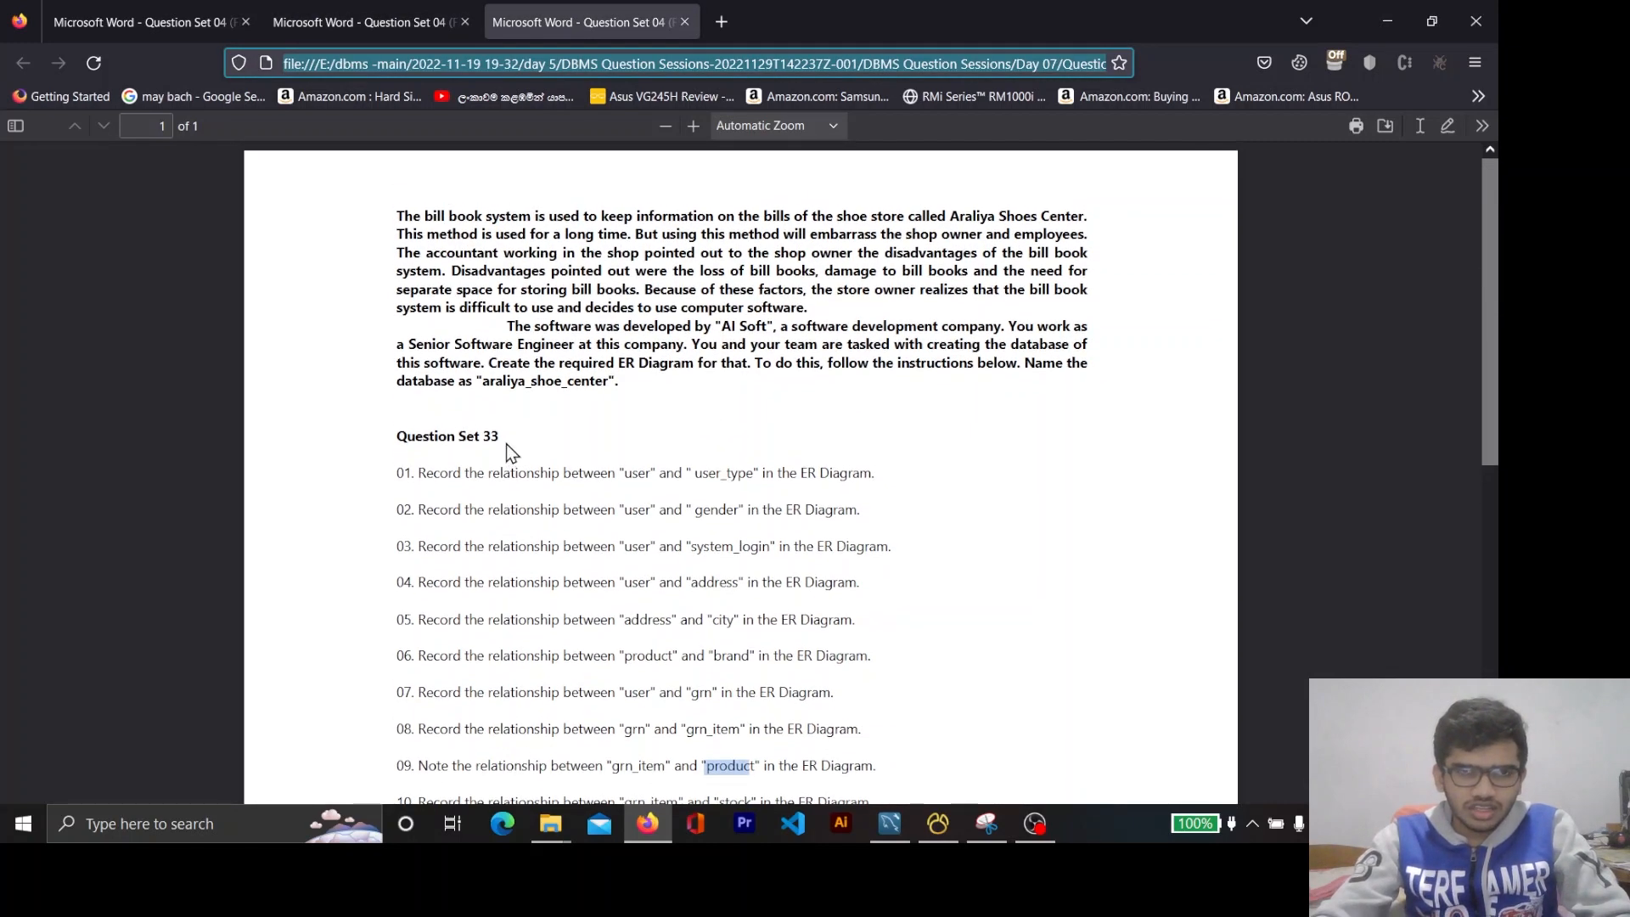
pyautogui.doubleClick(496, 436)
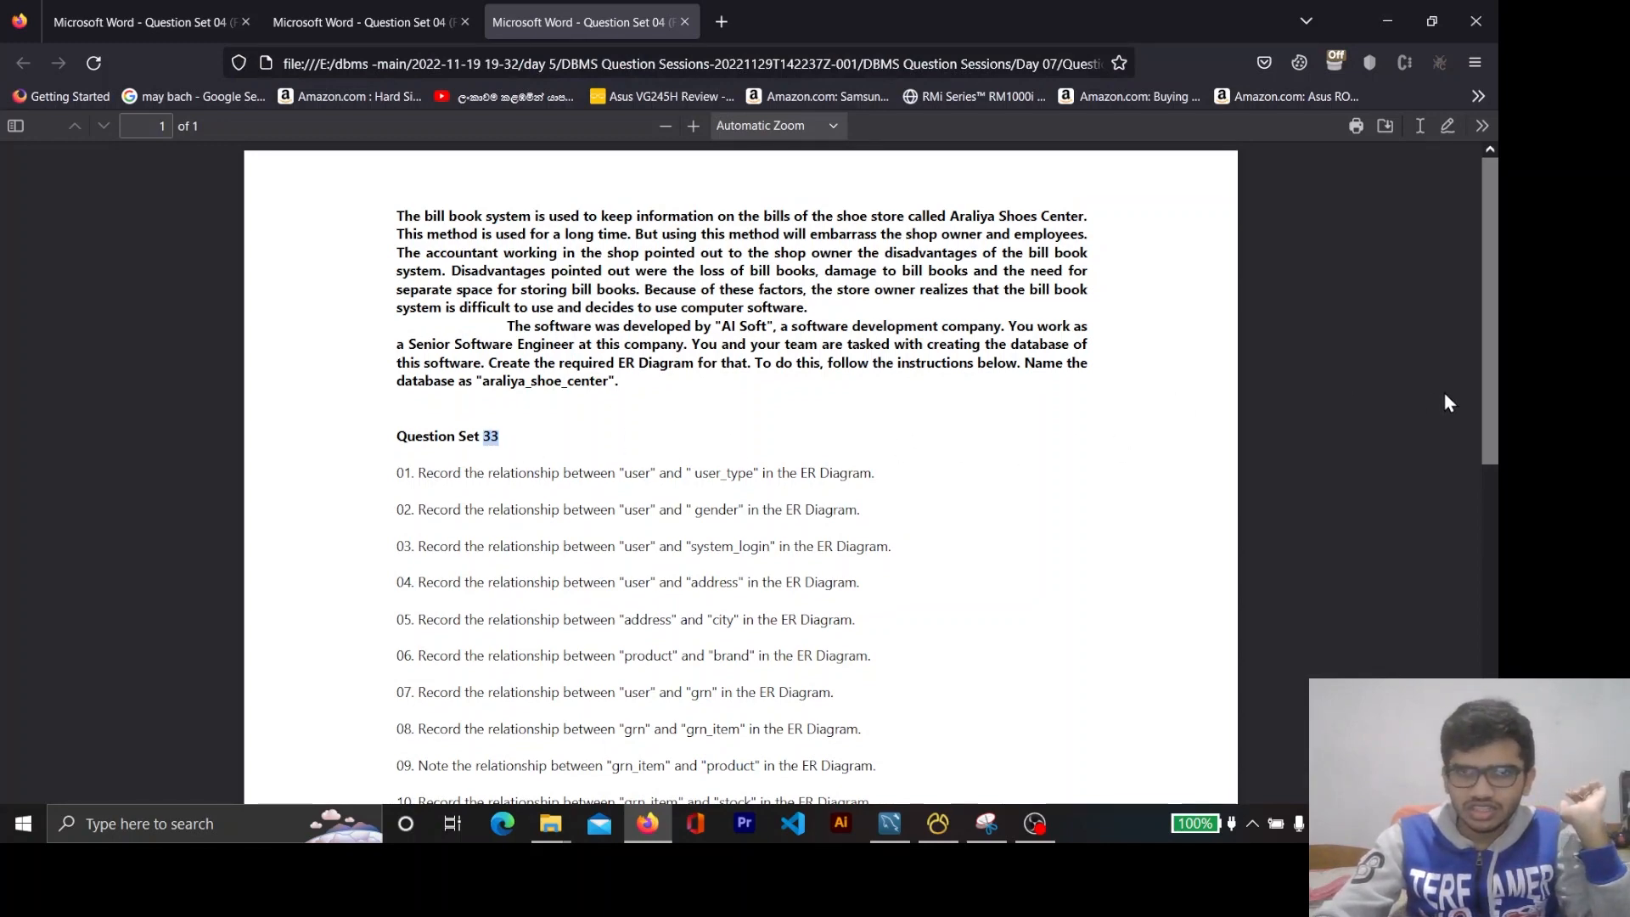
pyautogui.moveTo(1493, 284); pyautogui.dragTo(1498, 375)
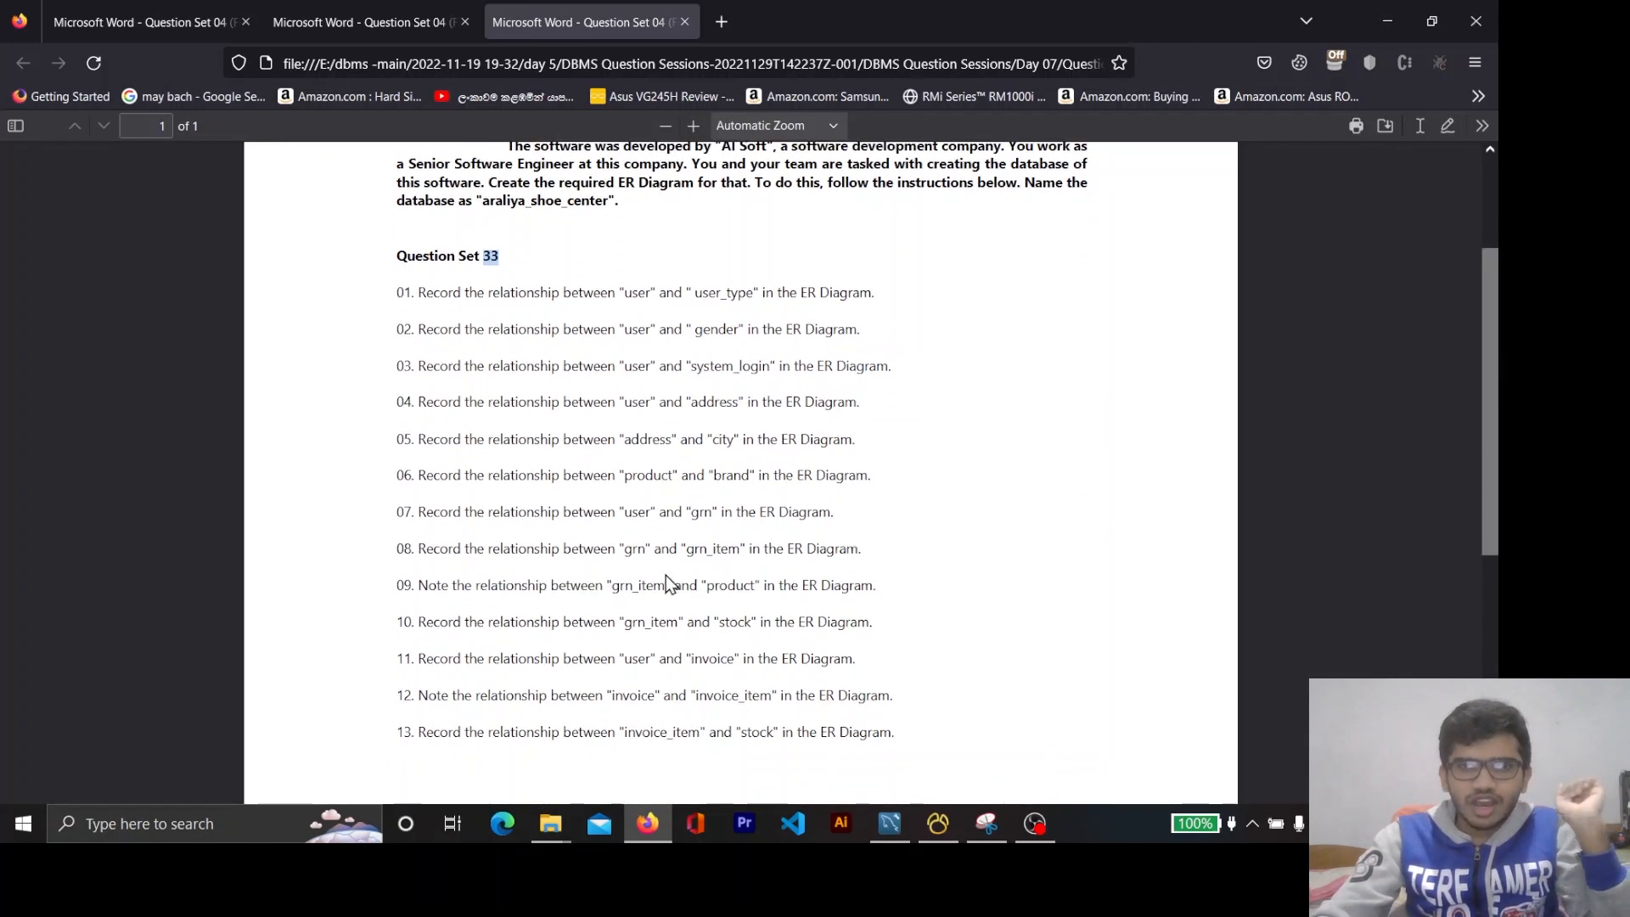
pyautogui.doubleClick(632, 548)
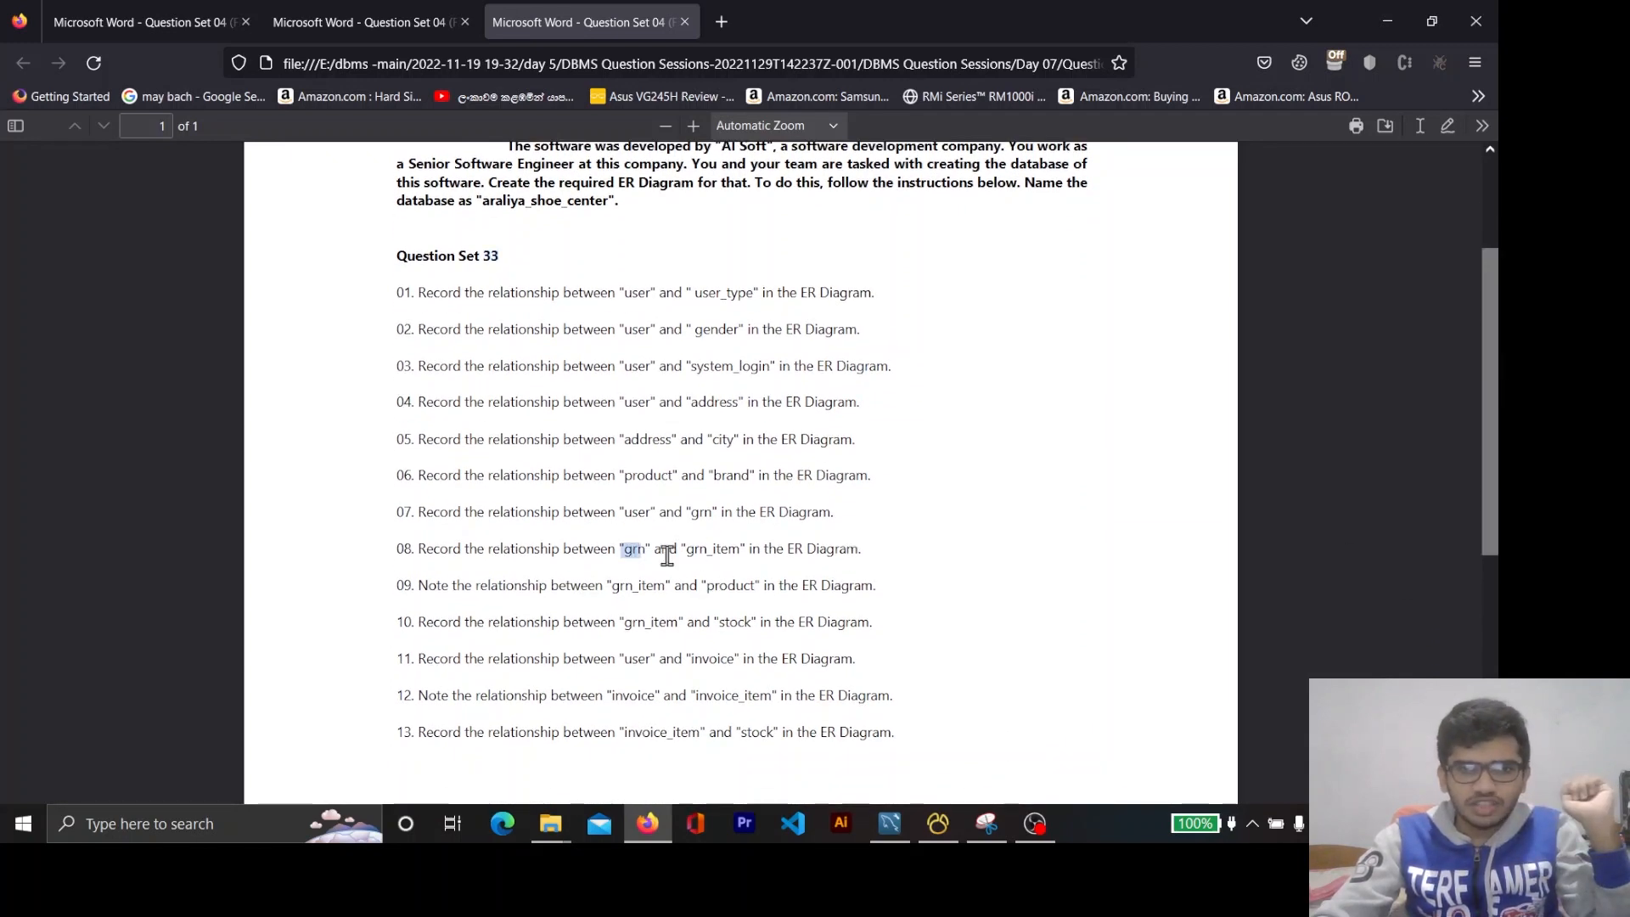
pyautogui.doubleClick(712, 549)
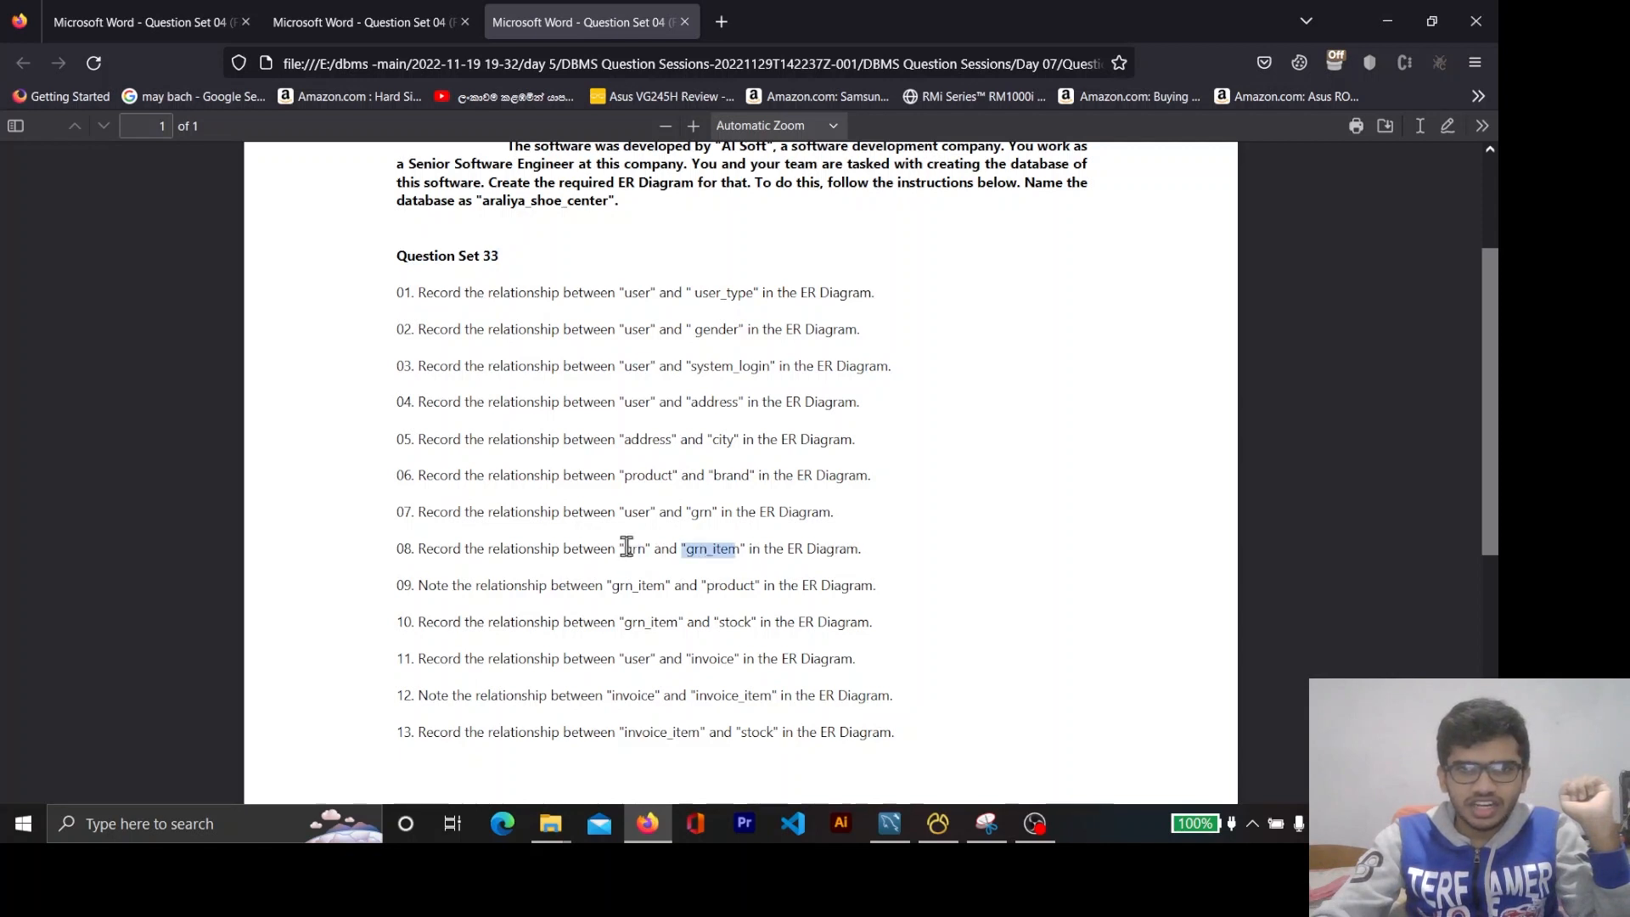
pyautogui.click(405, 24)
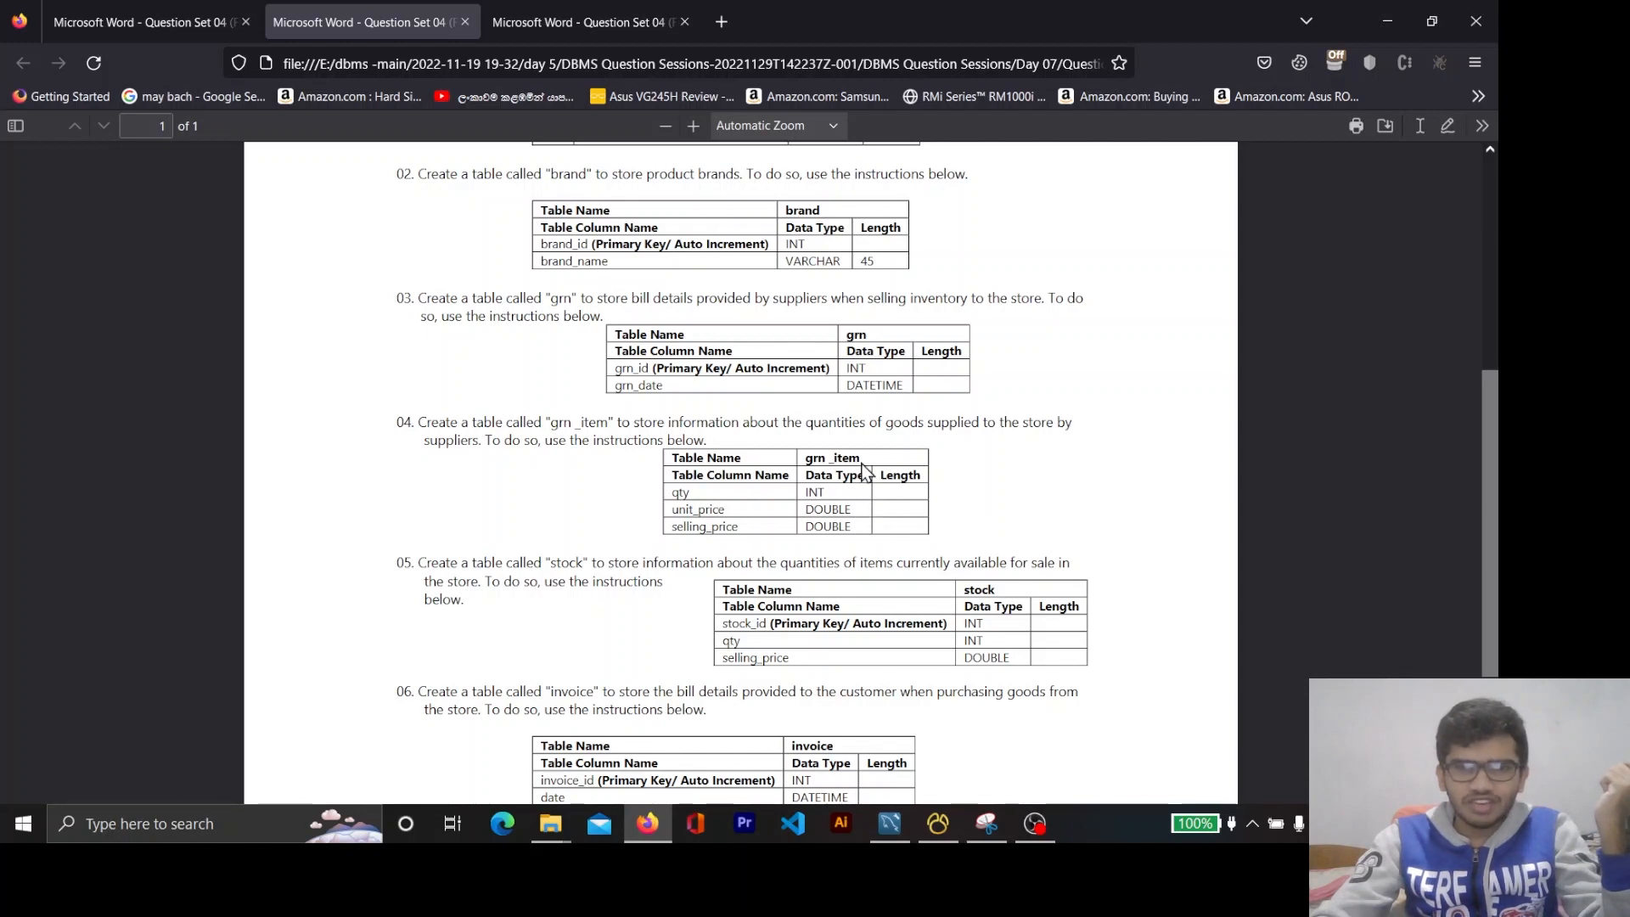
# Name the grn_item table's first column grn_item_id and make it auto increment.
pyautogui.hotkey('alt', 'Tab')
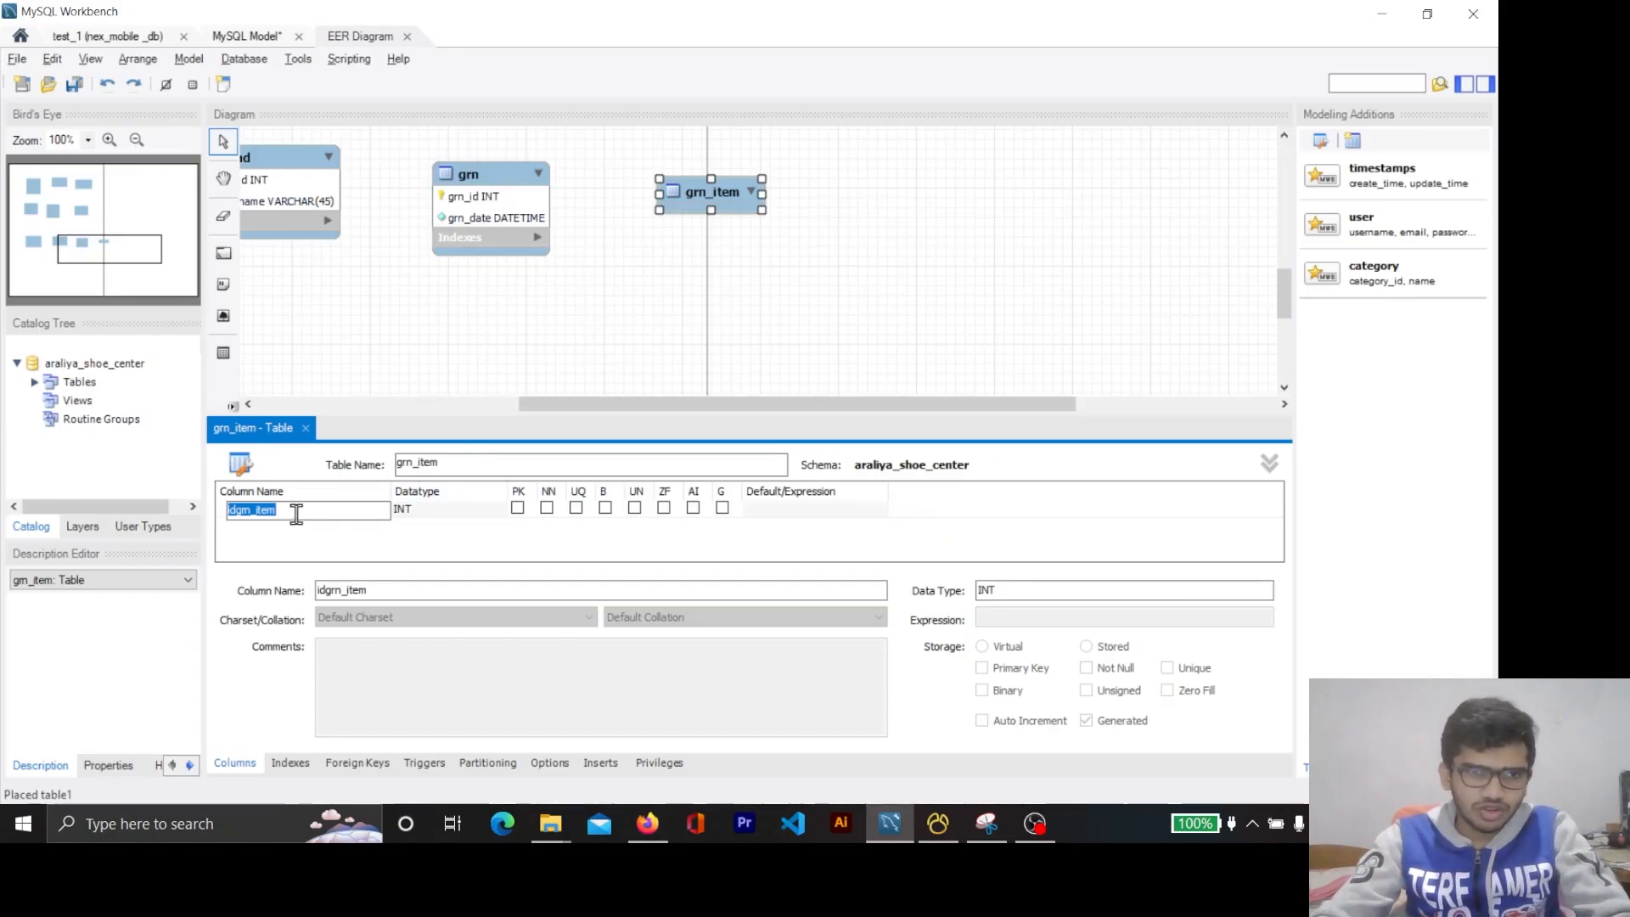
pyautogui.write('gr')
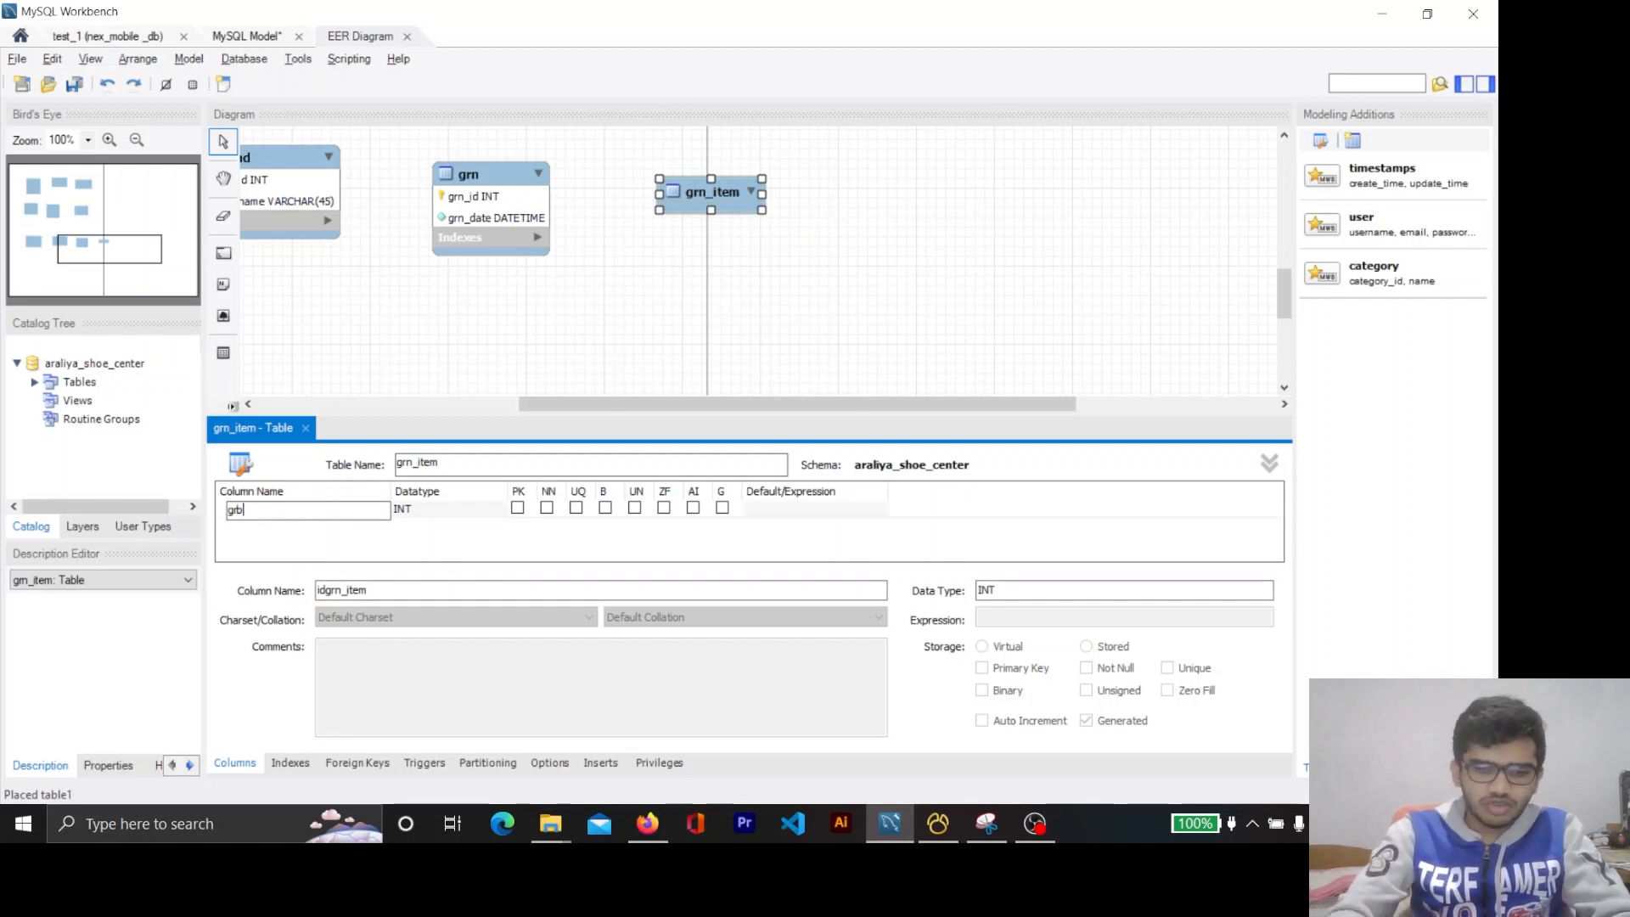
pyautogui.write('n_')
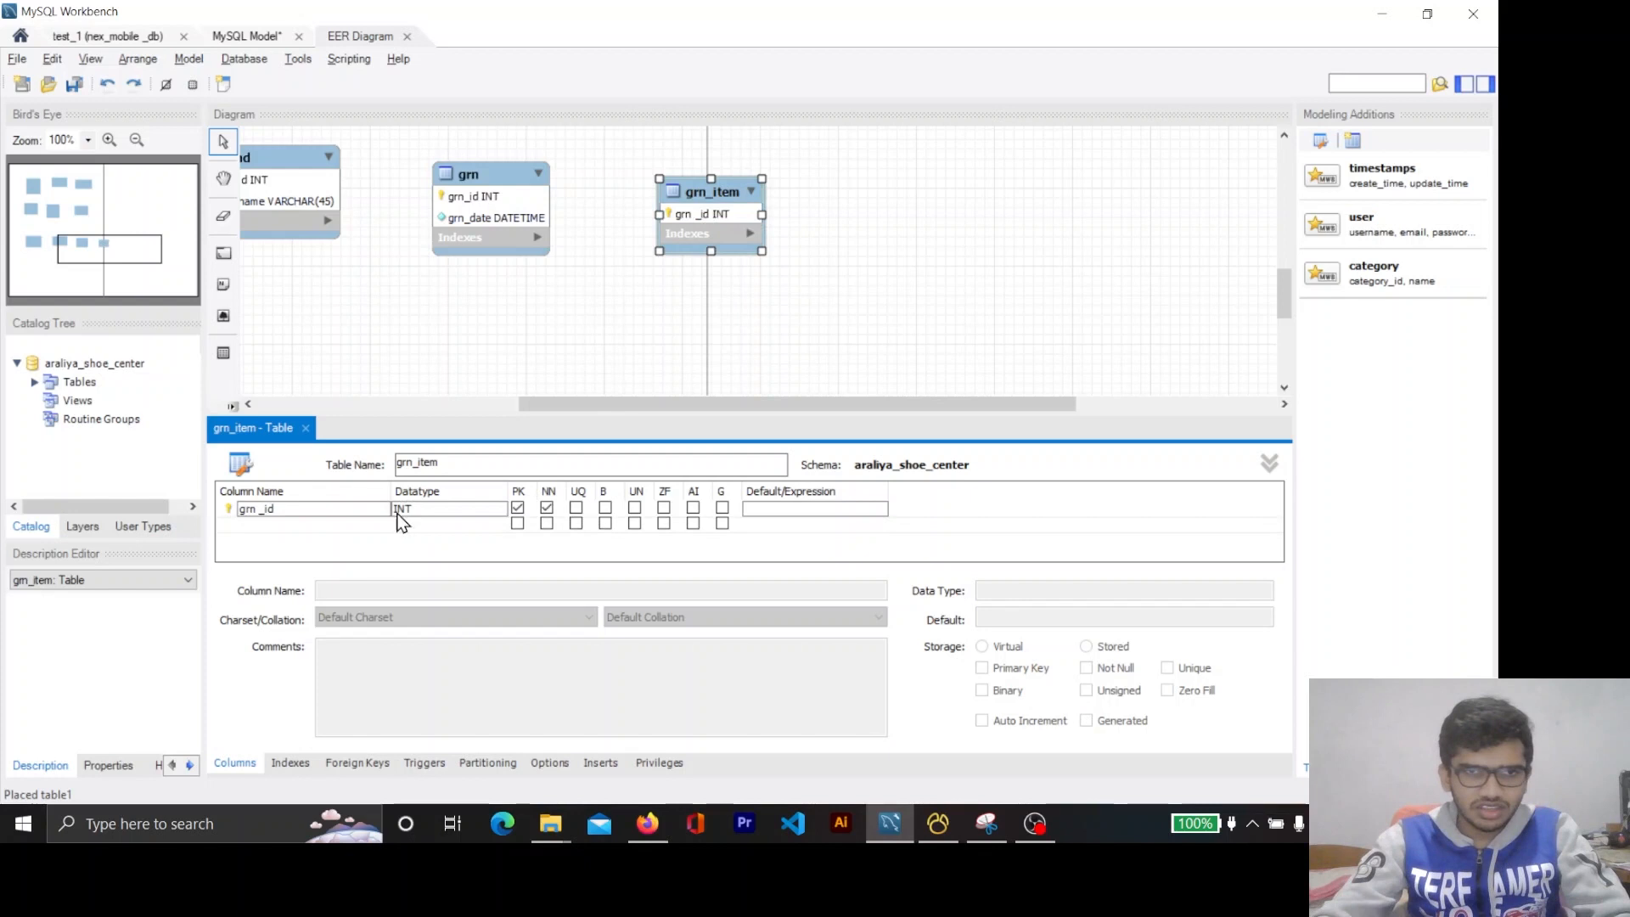
pyautogui.click(692, 508)
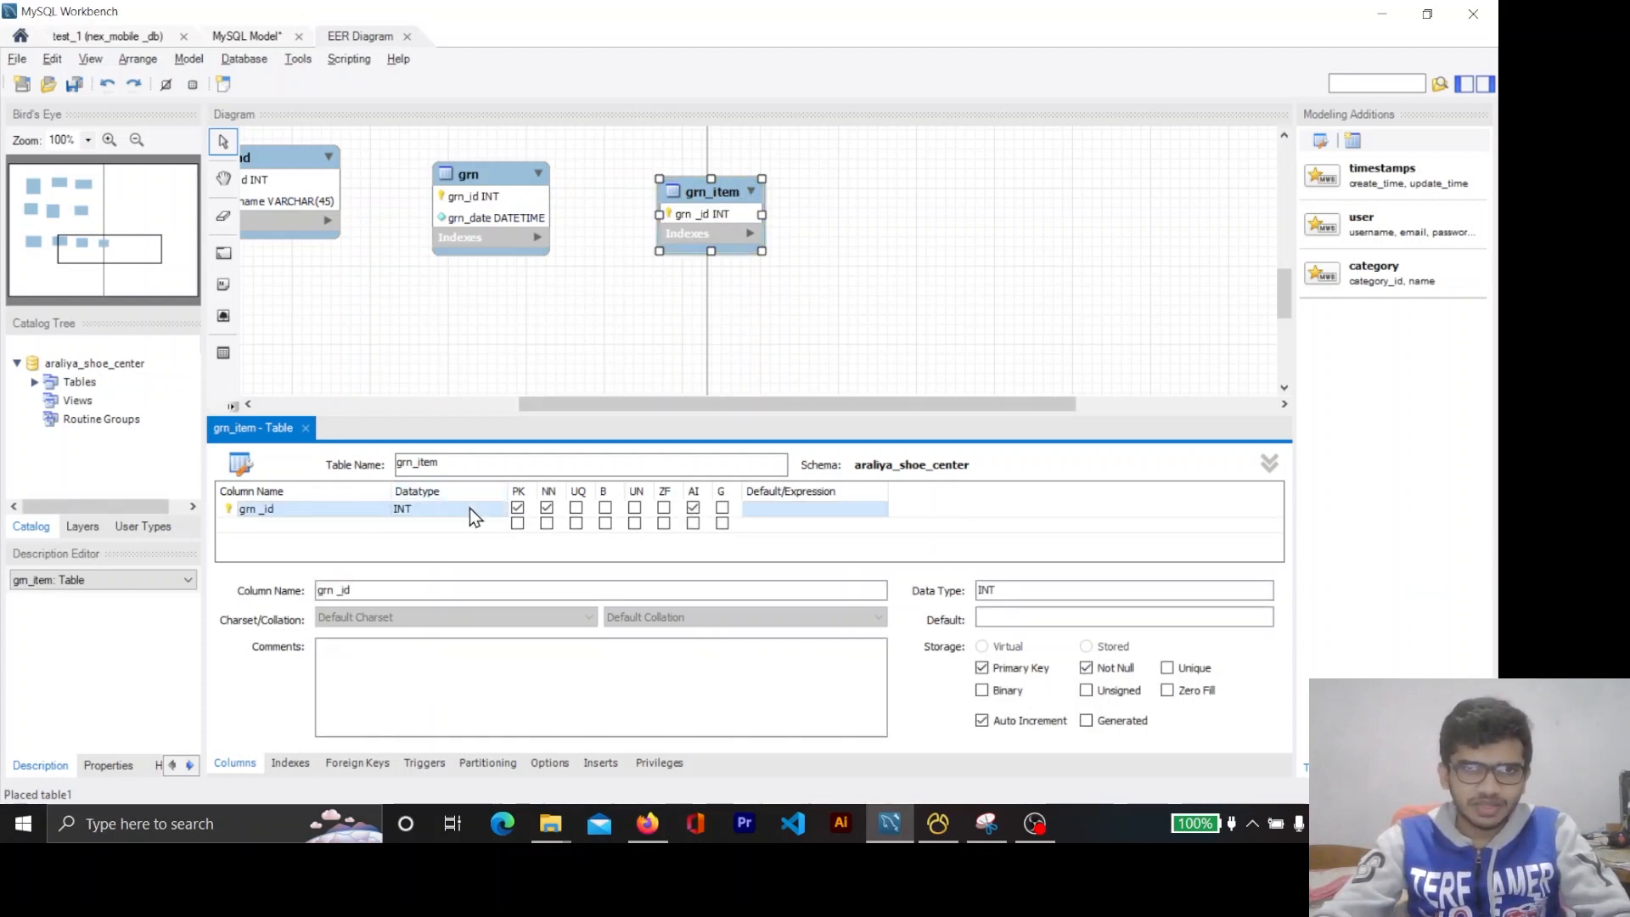
pyautogui.click(260, 513)
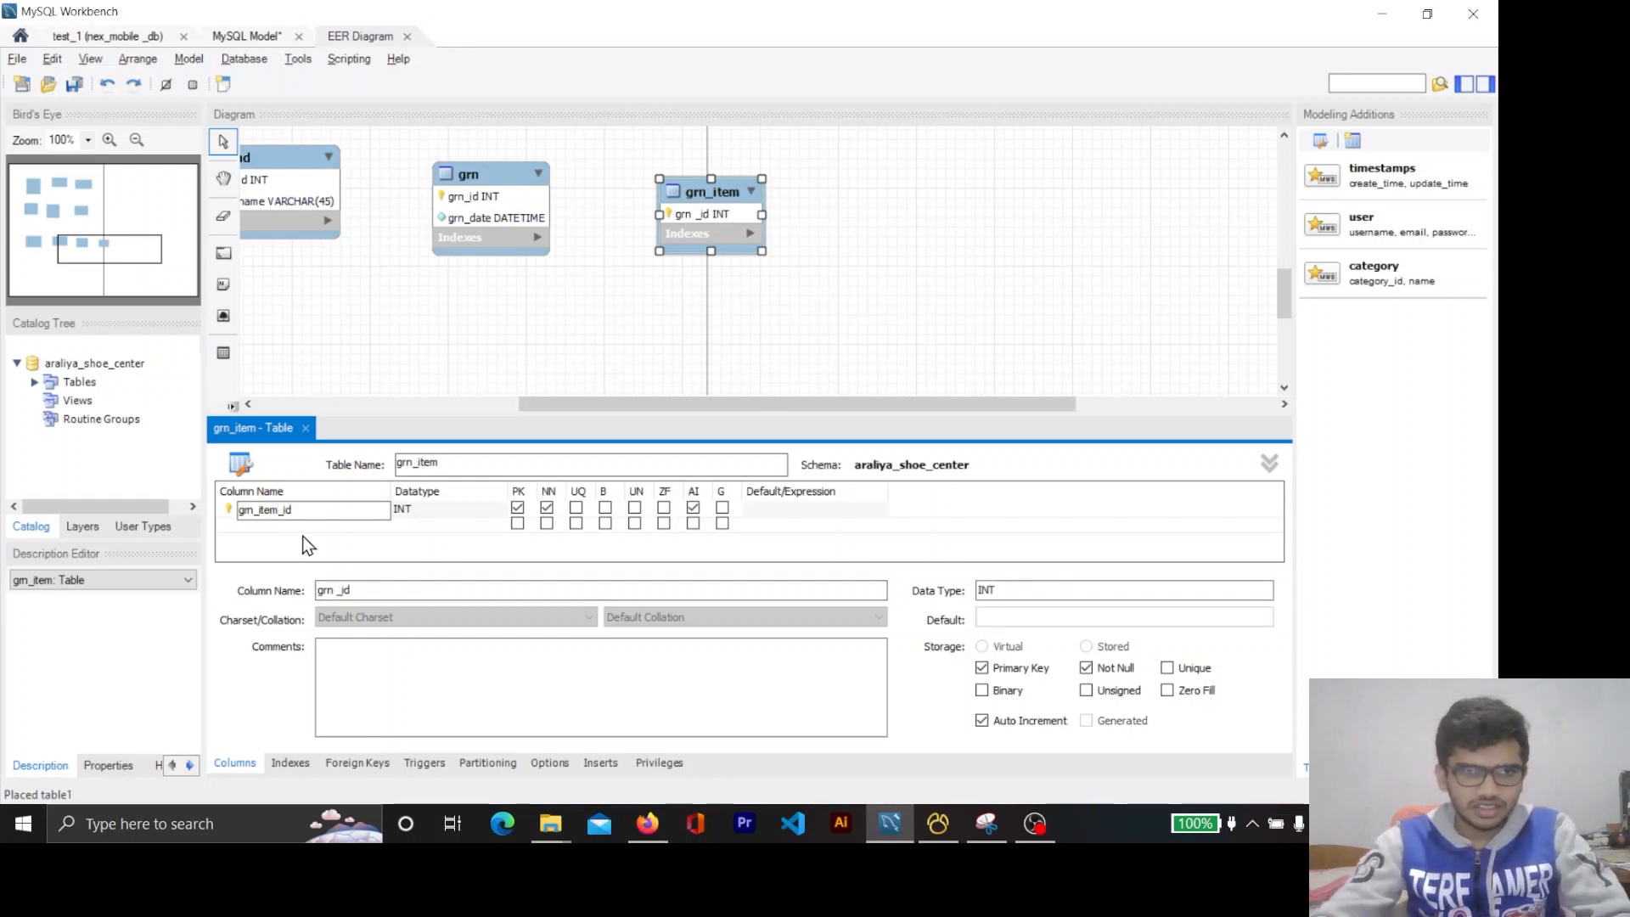
pyautogui.click(303, 537)
# Add a second column named qty to the grn_item table, checking the name against the question document.
pyautogui.hotkey('alt', 'Tab')
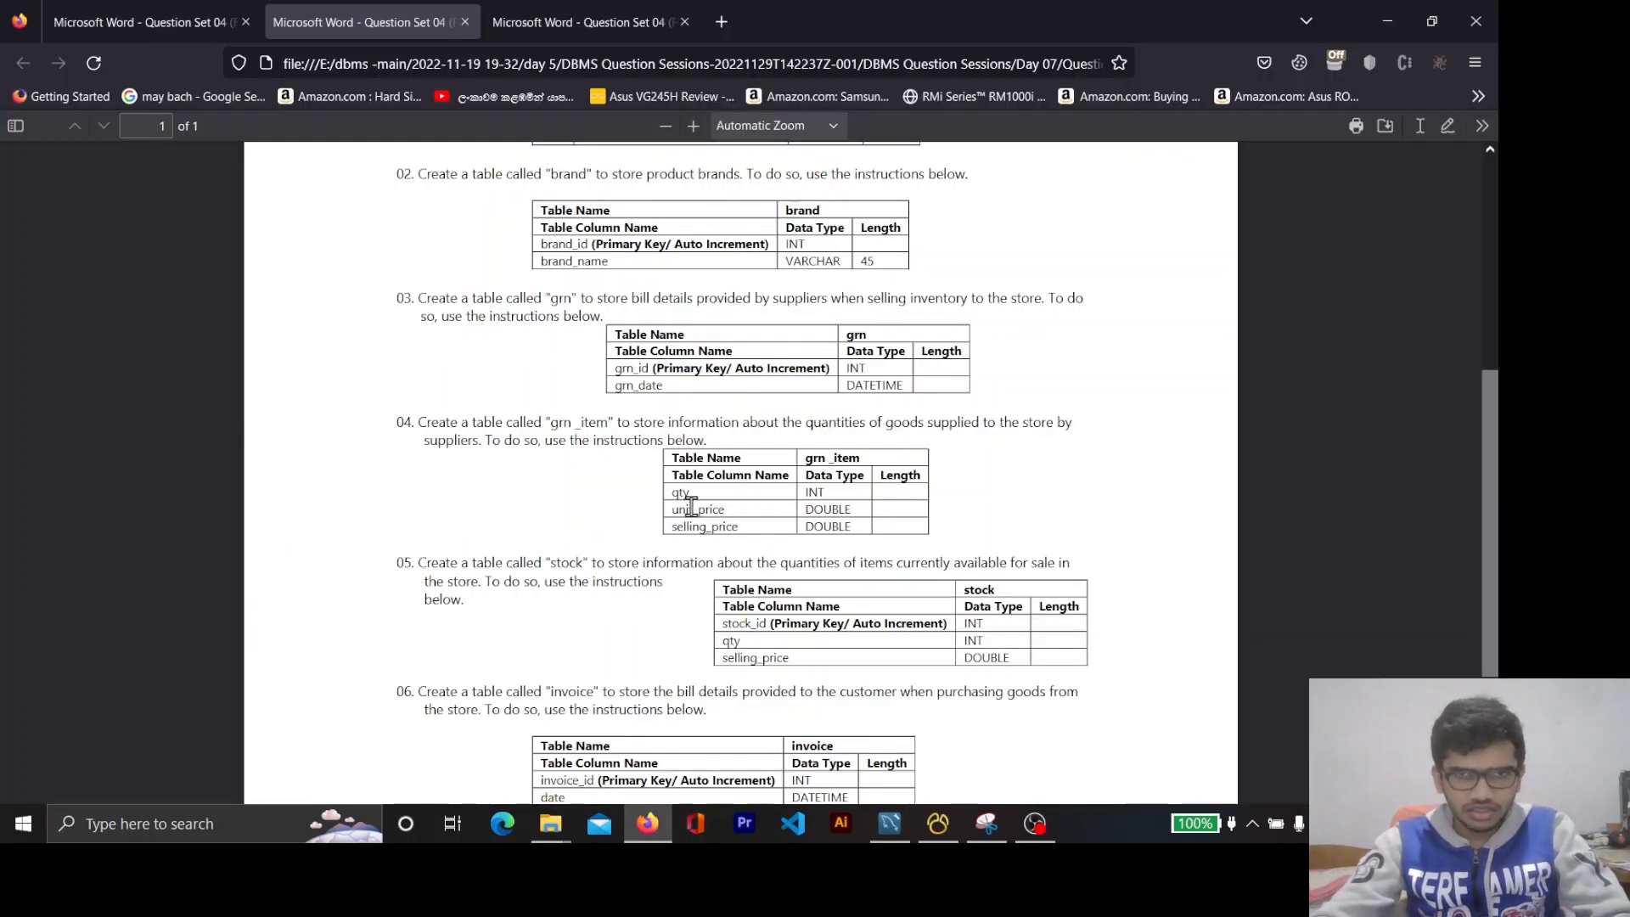
pyautogui.hotkey('alt', 'Tab')
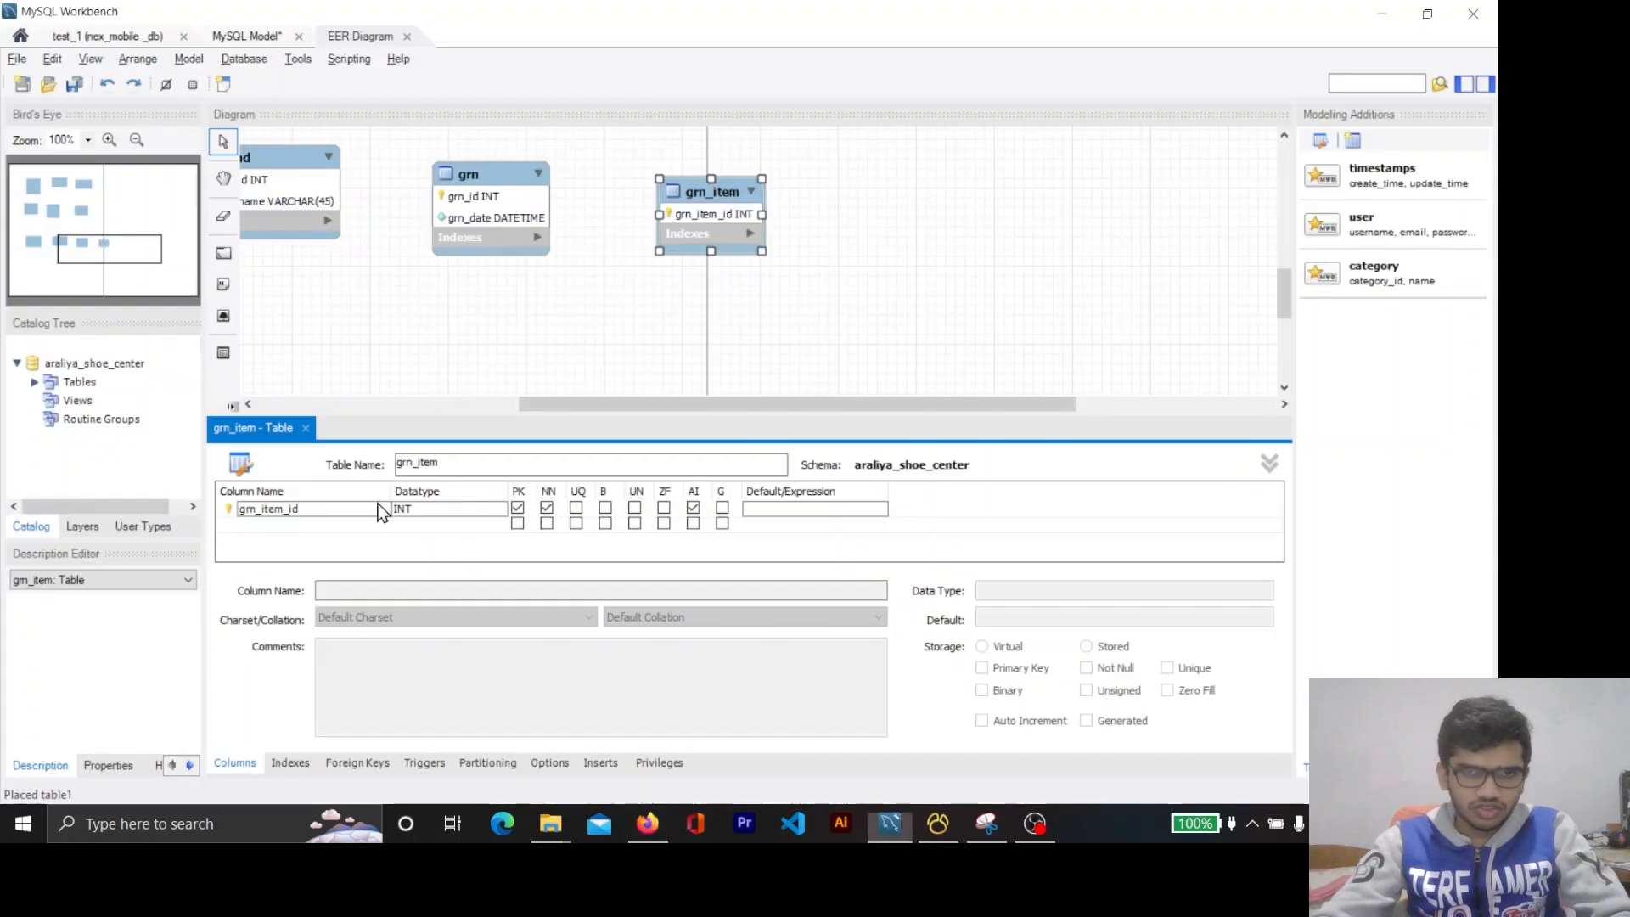
pyautogui.click(254, 524)
pyautogui.write('qty')
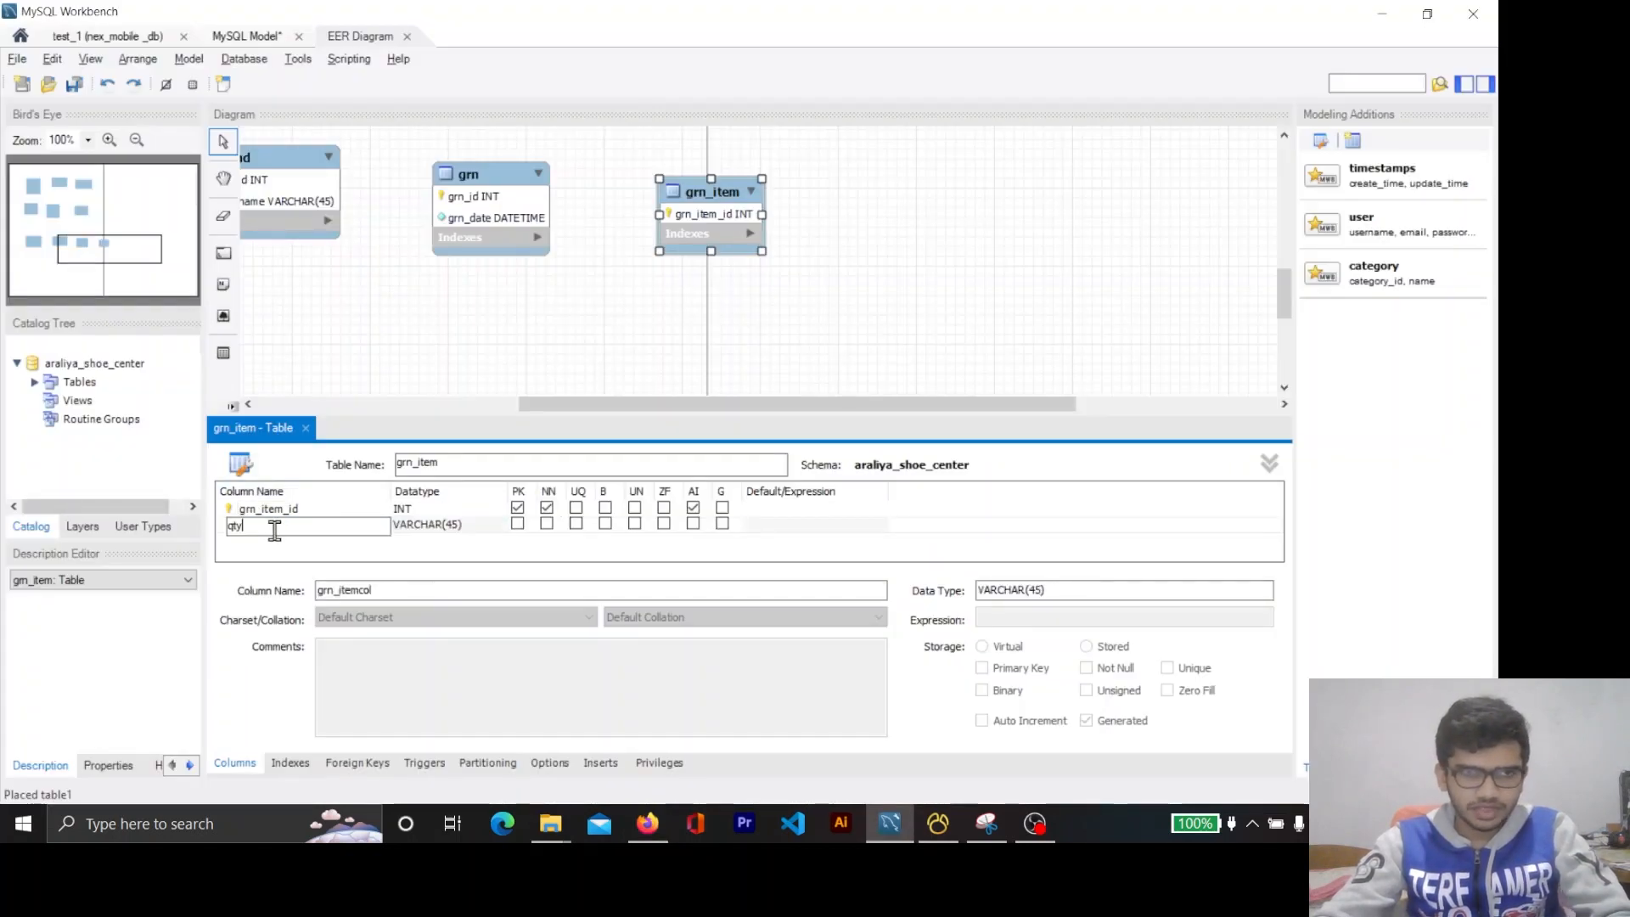
pyautogui.press('Return')
# Set the qty column's data type to INT and make it not null.
pyautogui.click(423, 523)
pyautogui.press('capslock')
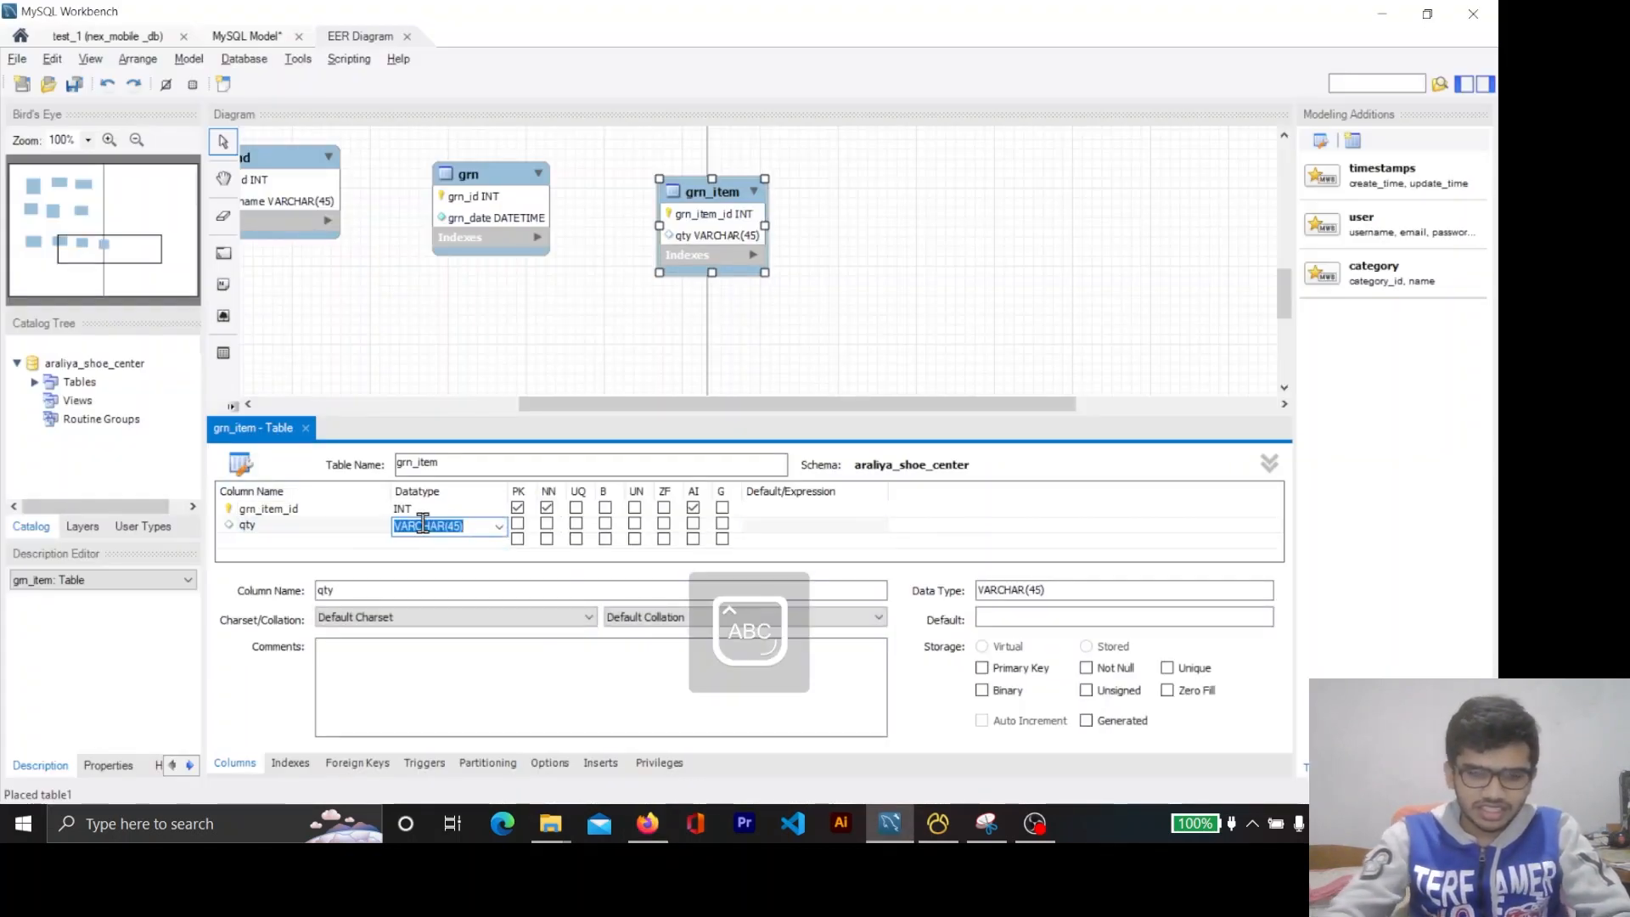
pyautogui.write('INT')
pyautogui.press('Return')
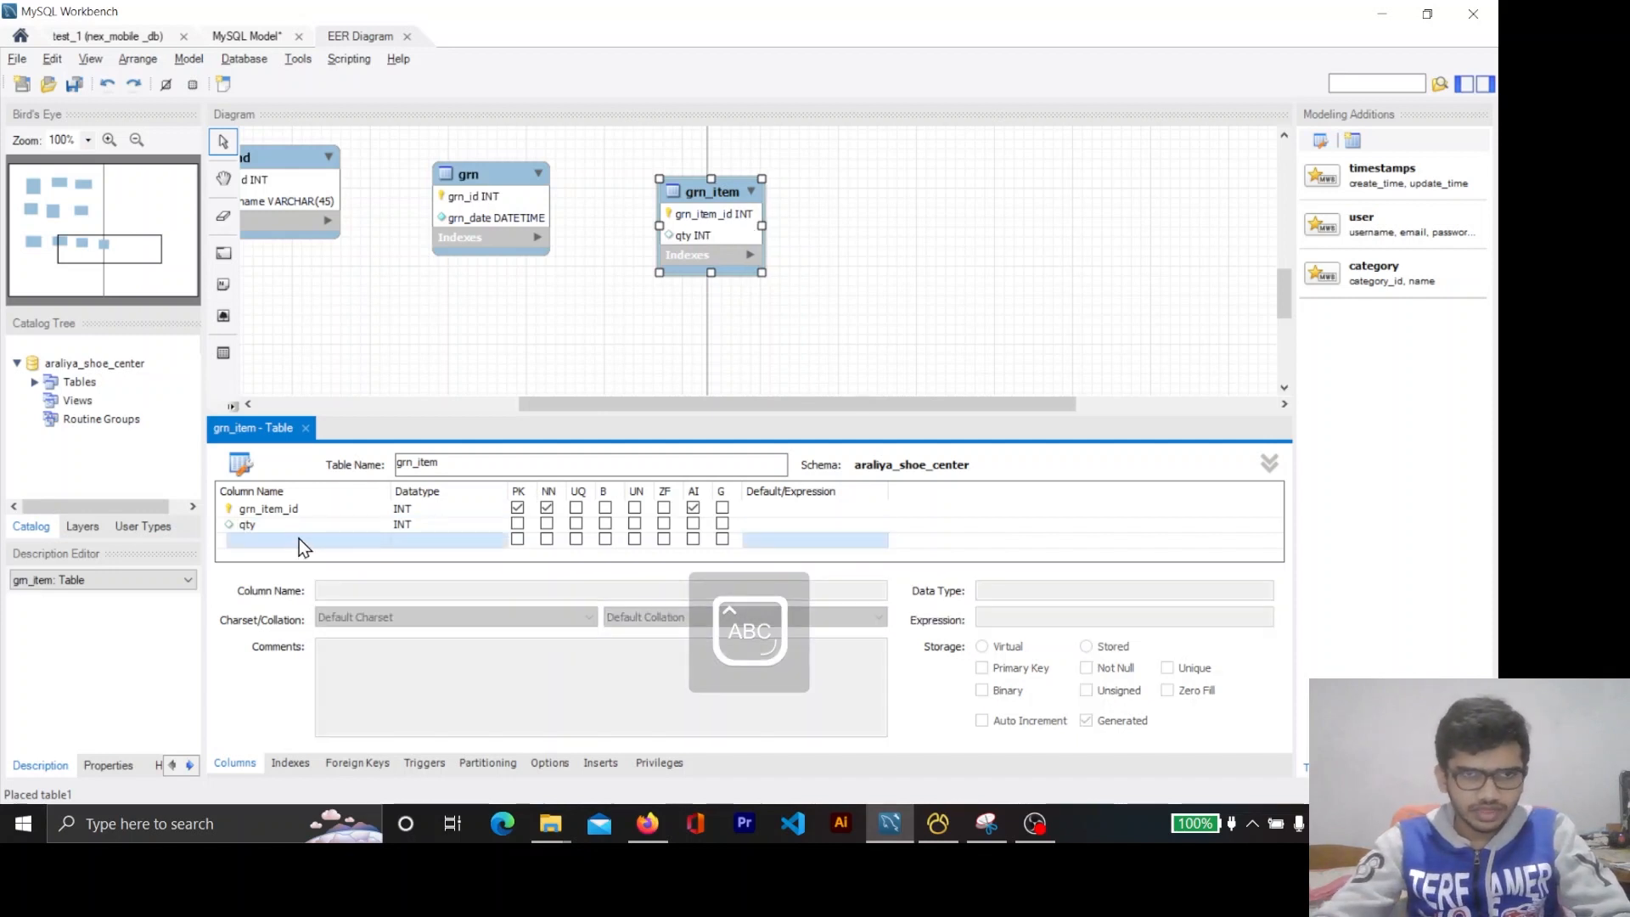
pyautogui.click(546, 523)
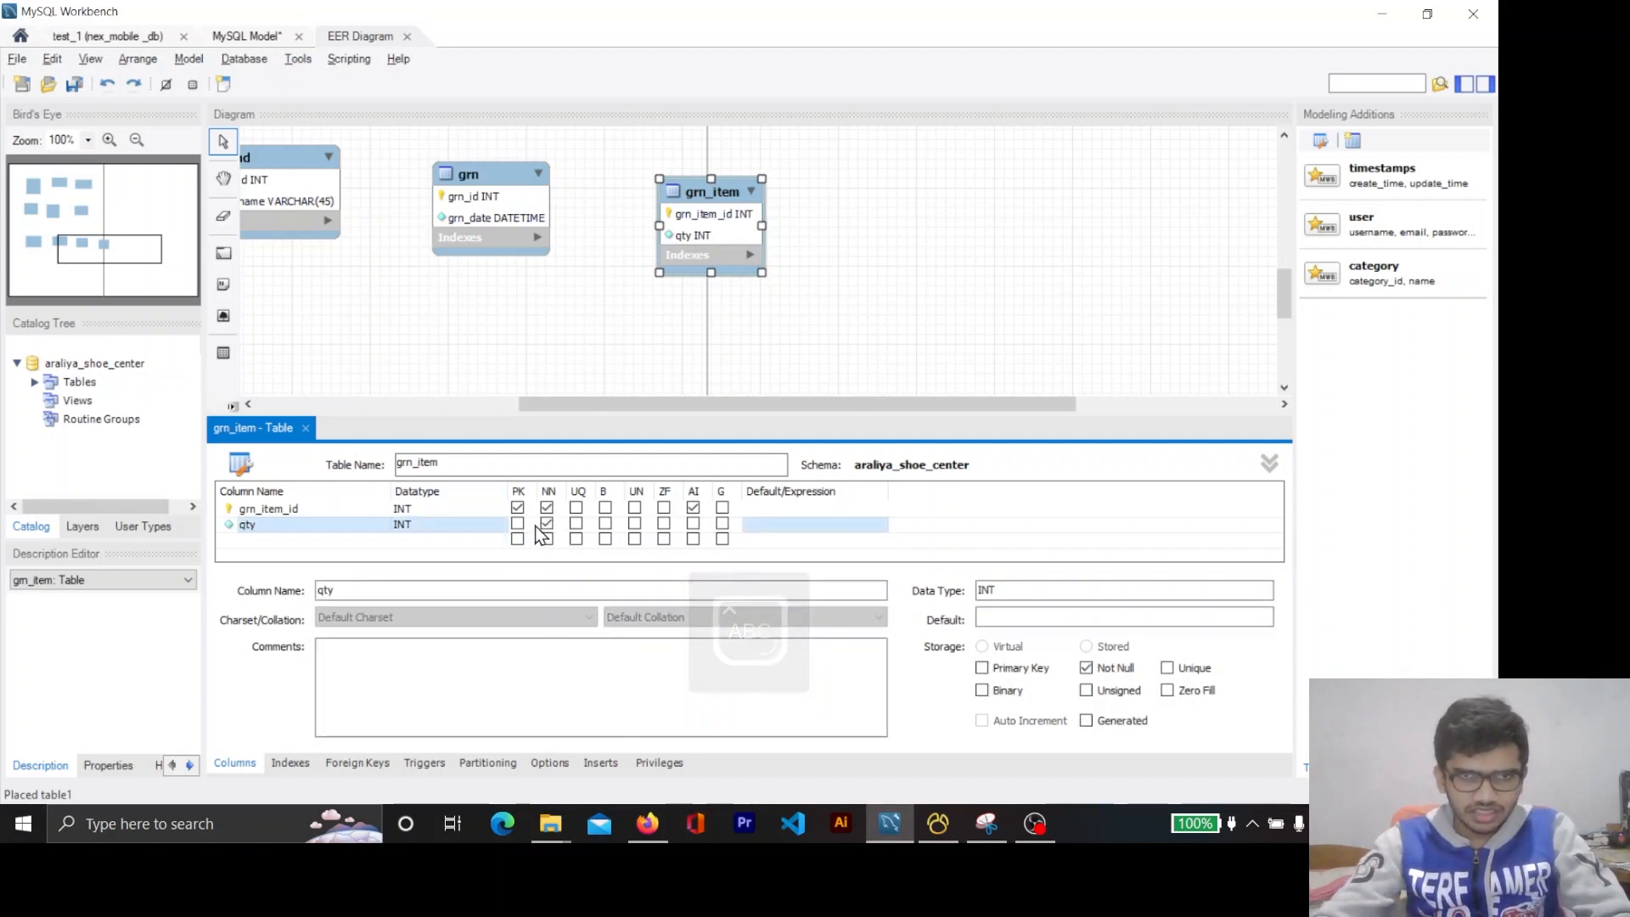
# Add a third column named unit_price to the grn_item table, copying the name from the question document.
pyautogui.click(264, 544)
pyautogui.hotkey('alt', 'Tab')
pyautogui.doubleClick(712, 510)
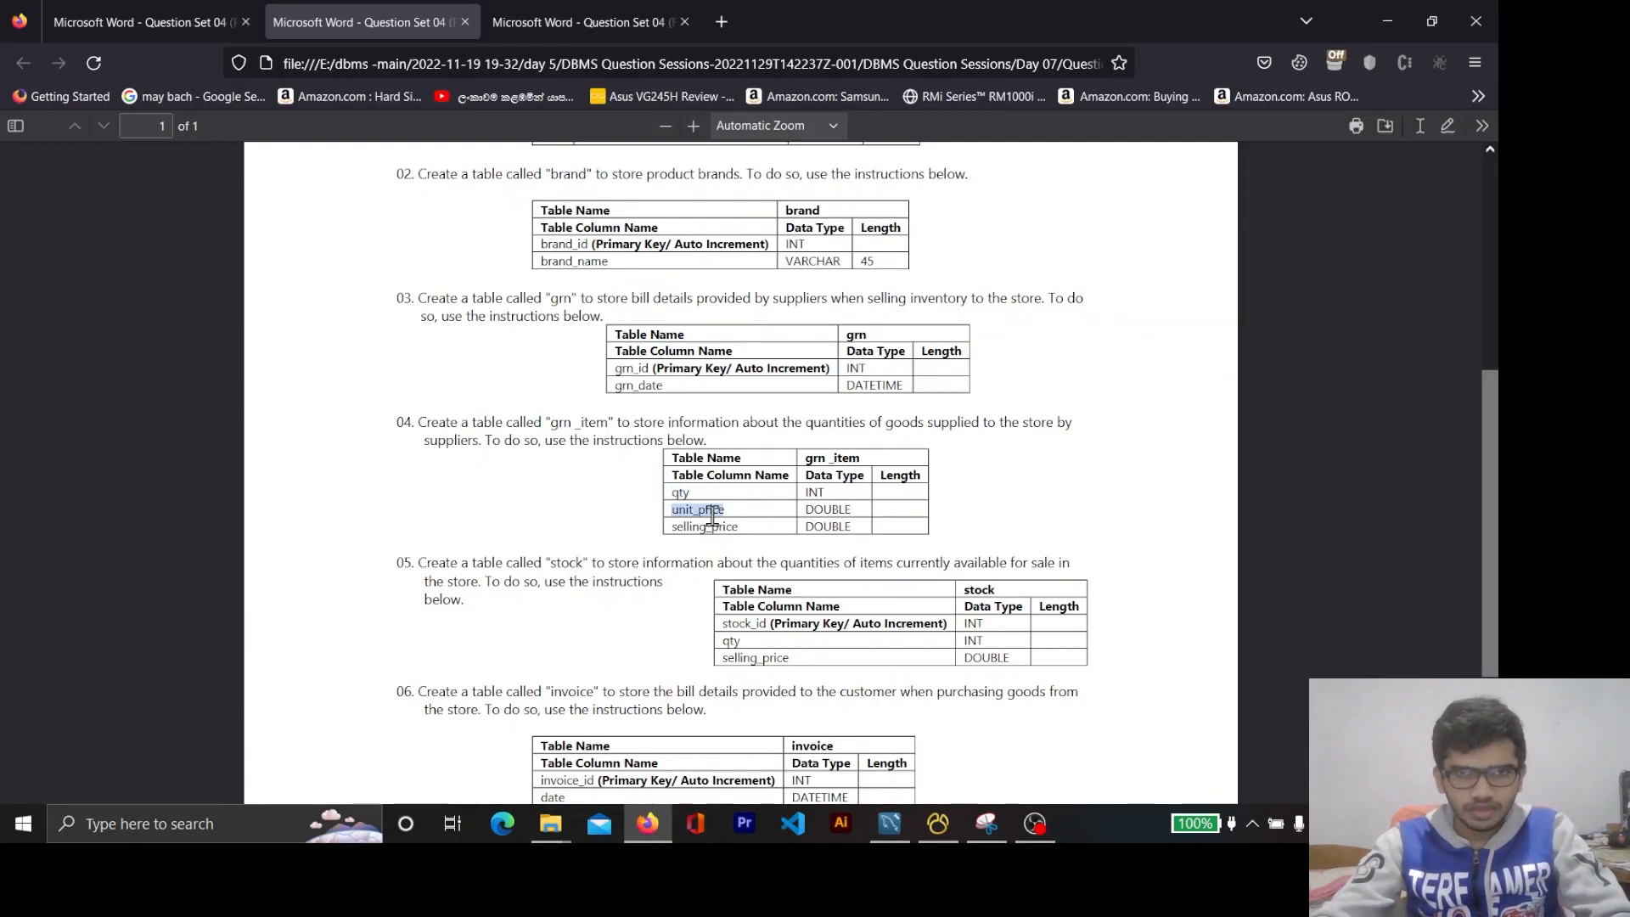
pyautogui.hotkey('ctrl', 'c')
pyautogui.hotkey('alt', 'Tab')
pyautogui.click(272, 543)
pyautogui.click(272, 543)
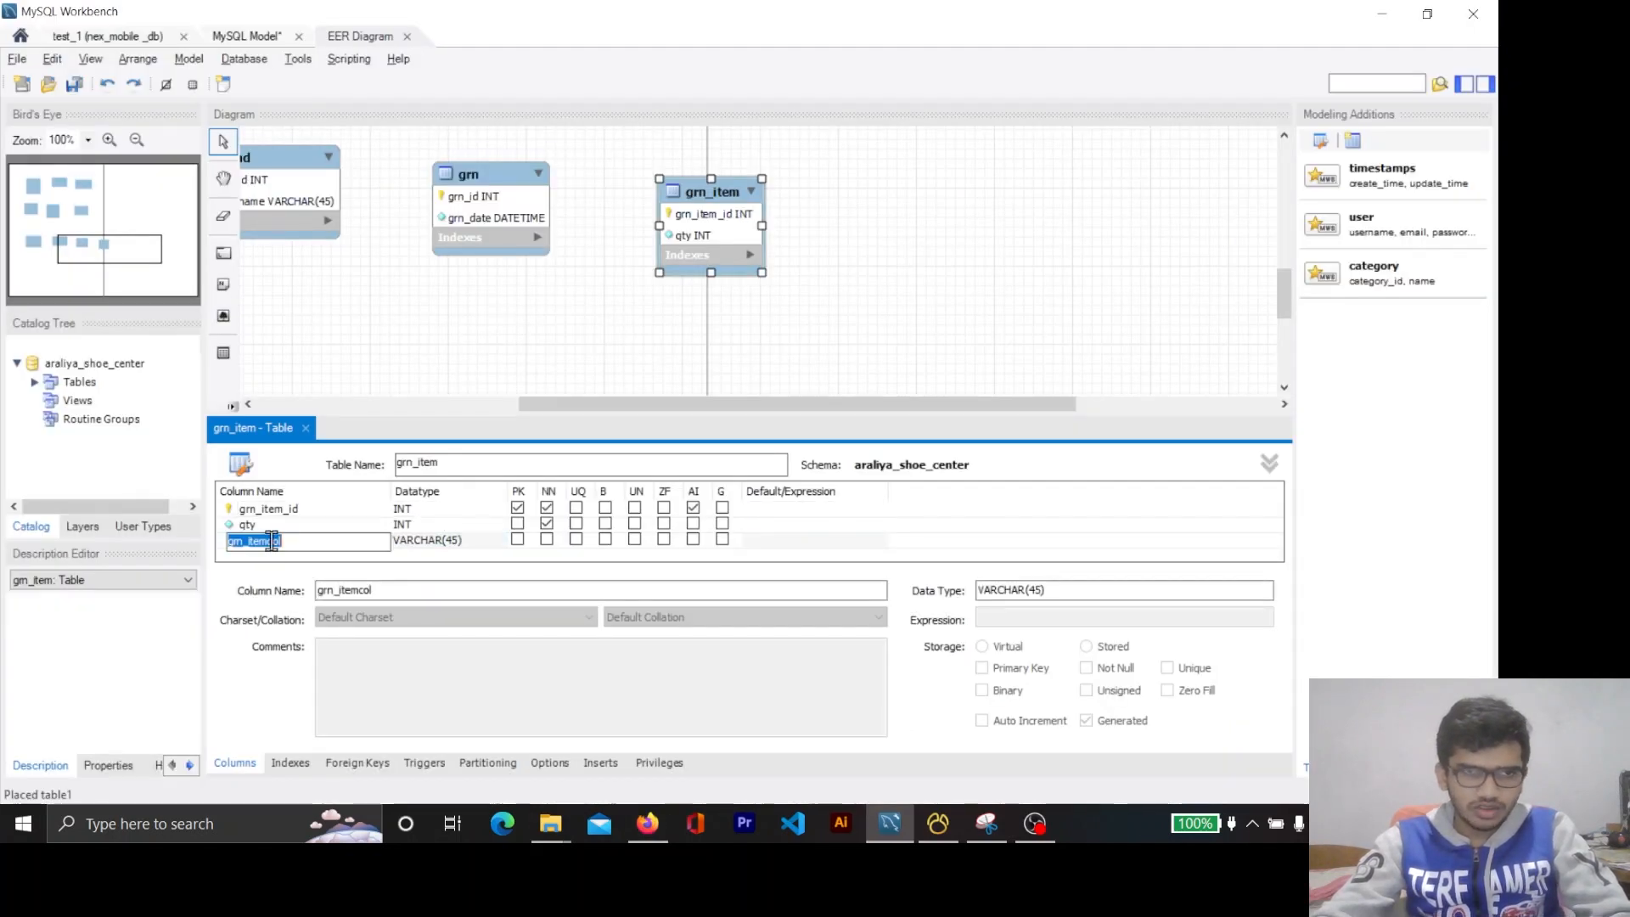
pyautogui.hotkey('ctrl', 'v')
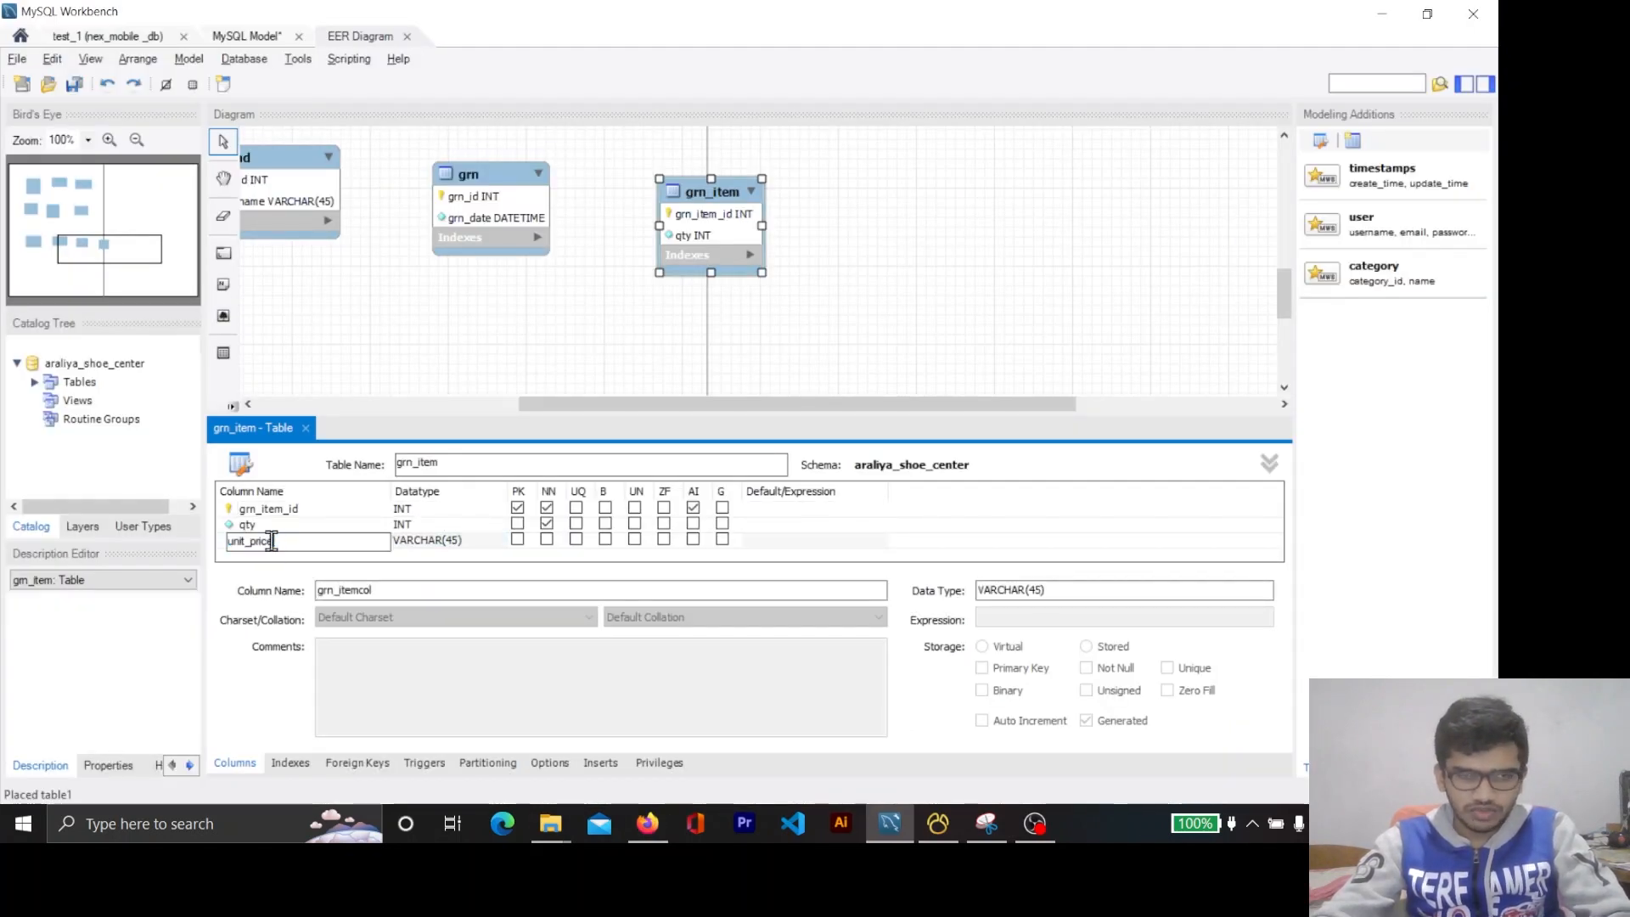
pyautogui.click(336, 550)
# Set the unit_price column's data type to DOUBLE and make it not null, adding a fourth column row with its default name.
pyautogui.scroll(-1, 336, 552)
pyautogui.doubleClick(402, 528)
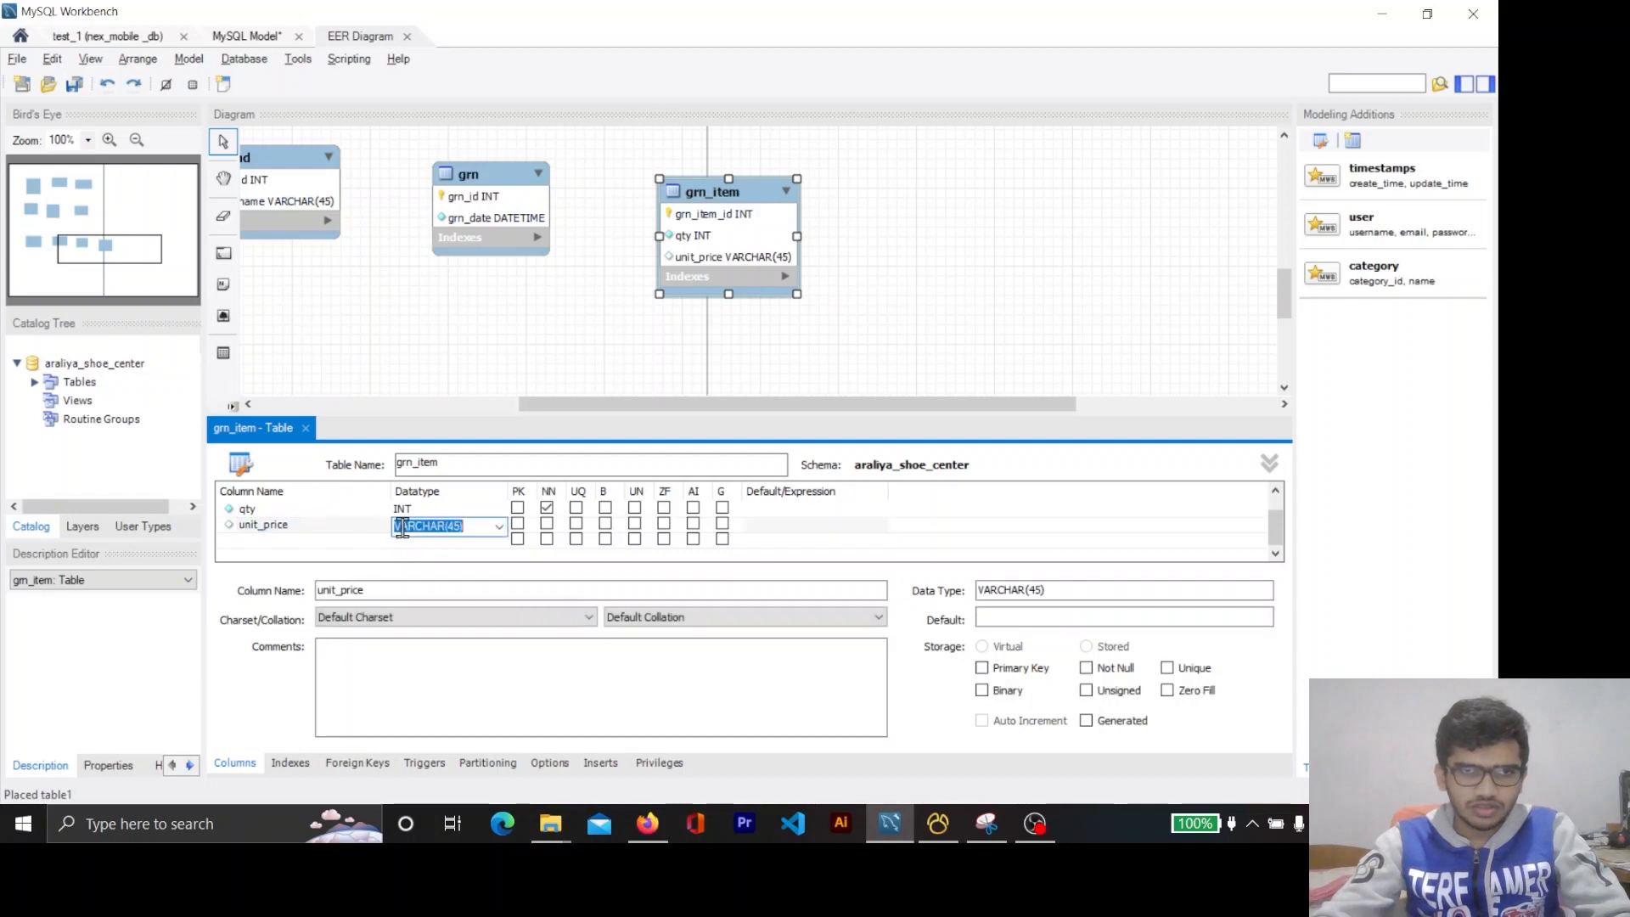
pyautogui.write('doub')
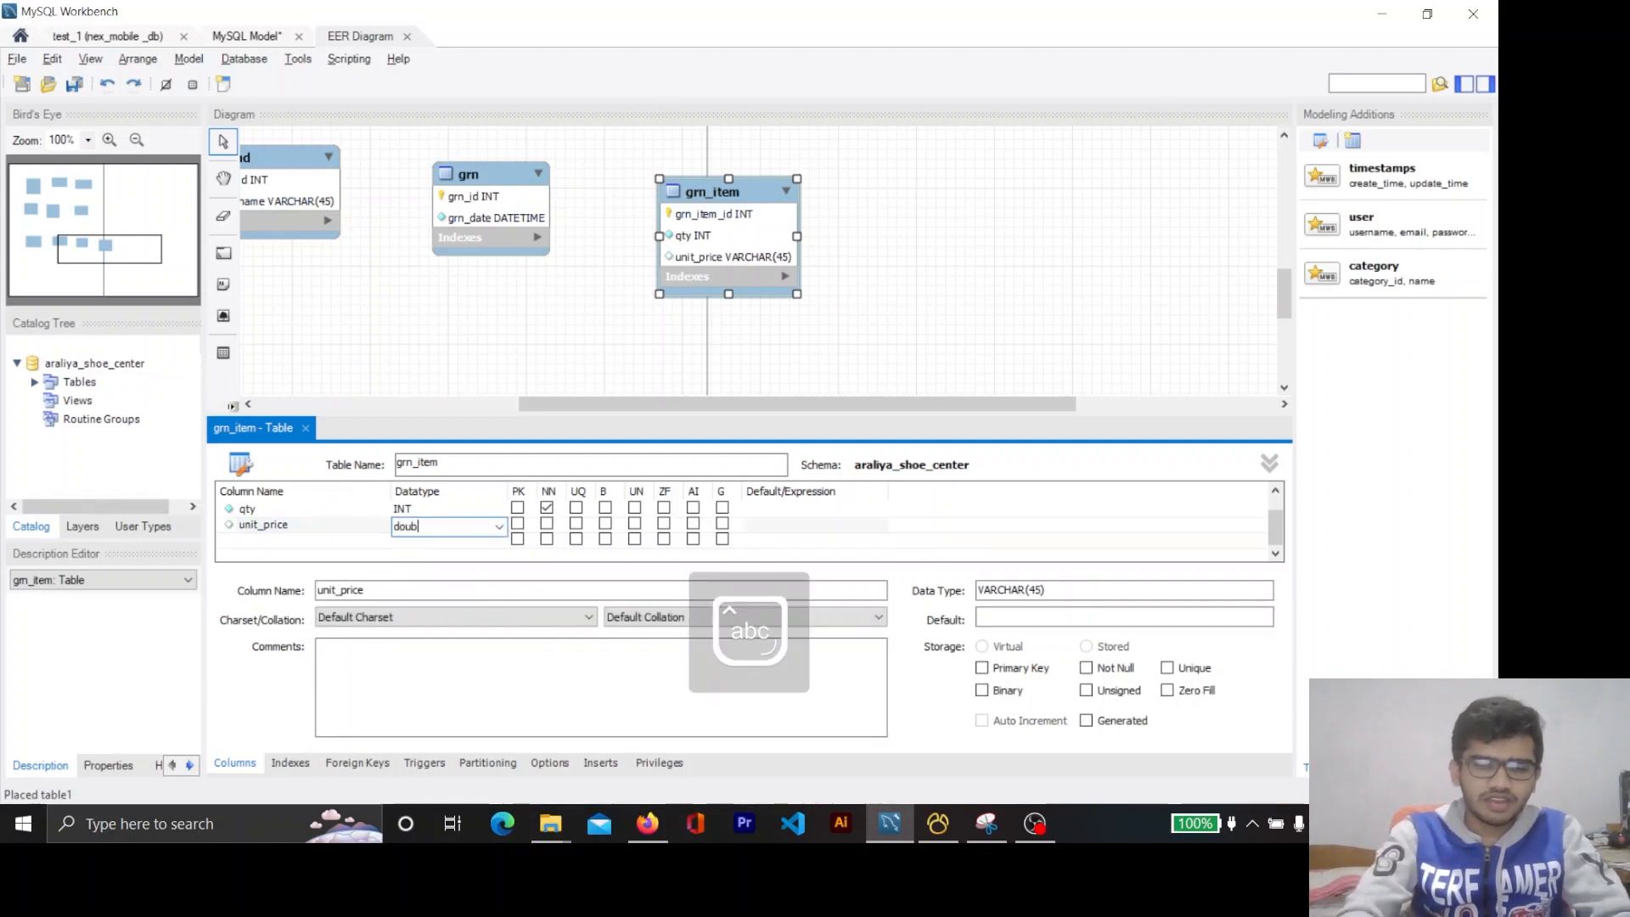
pyautogui.write('le')
pyautogui.press('Return')
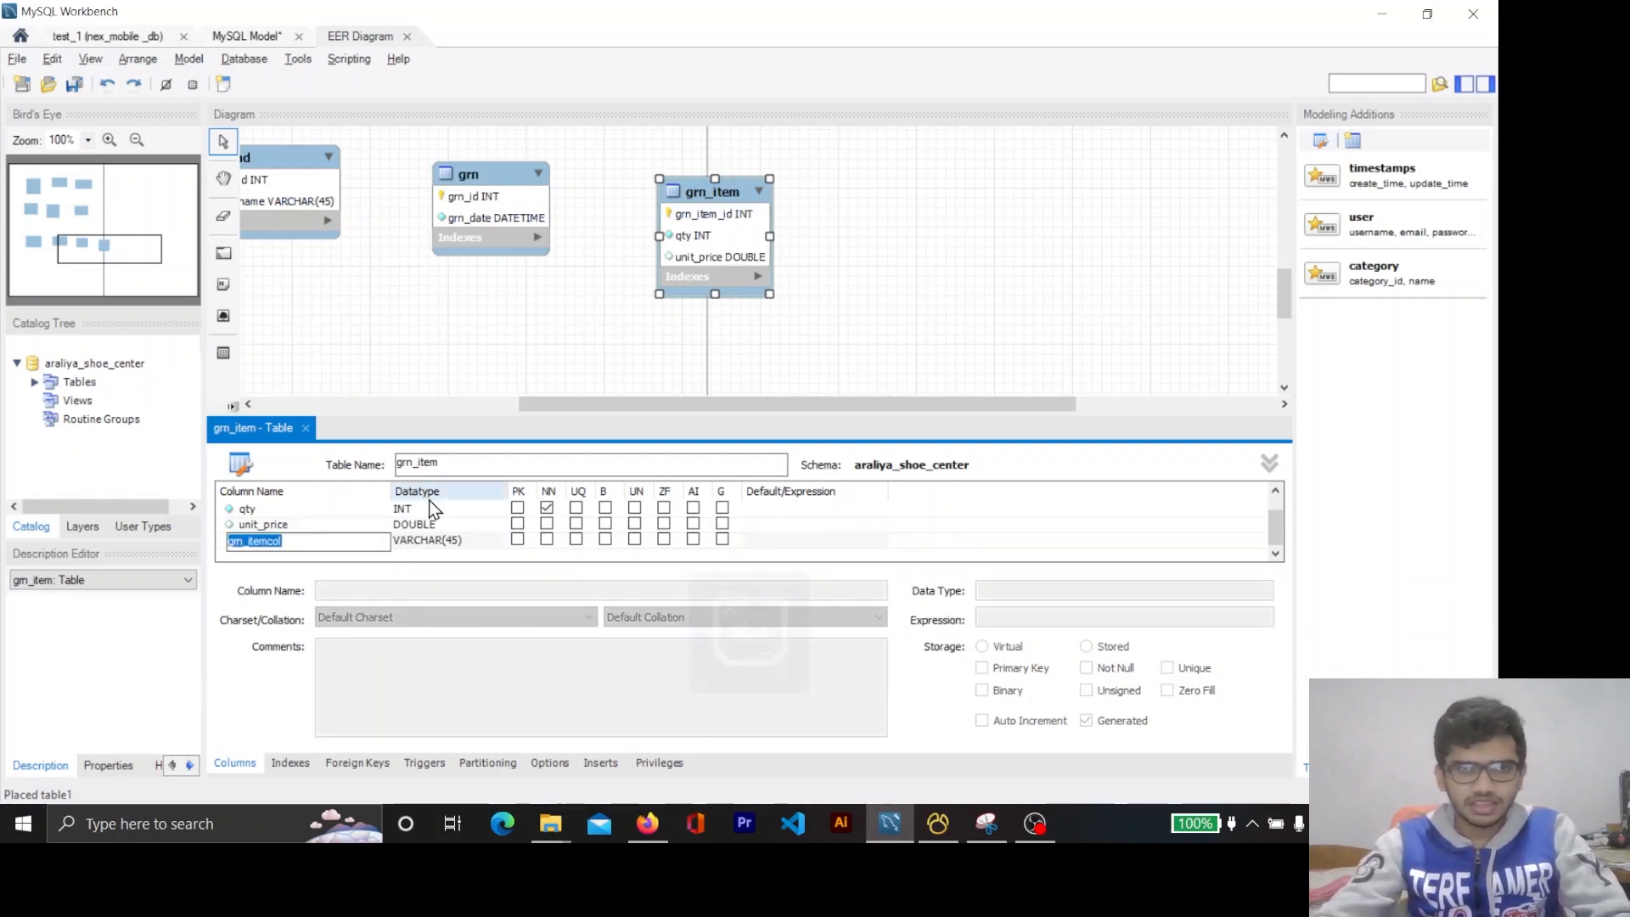
pyautogui.press('Return')
pyautogui.click(409, 542)
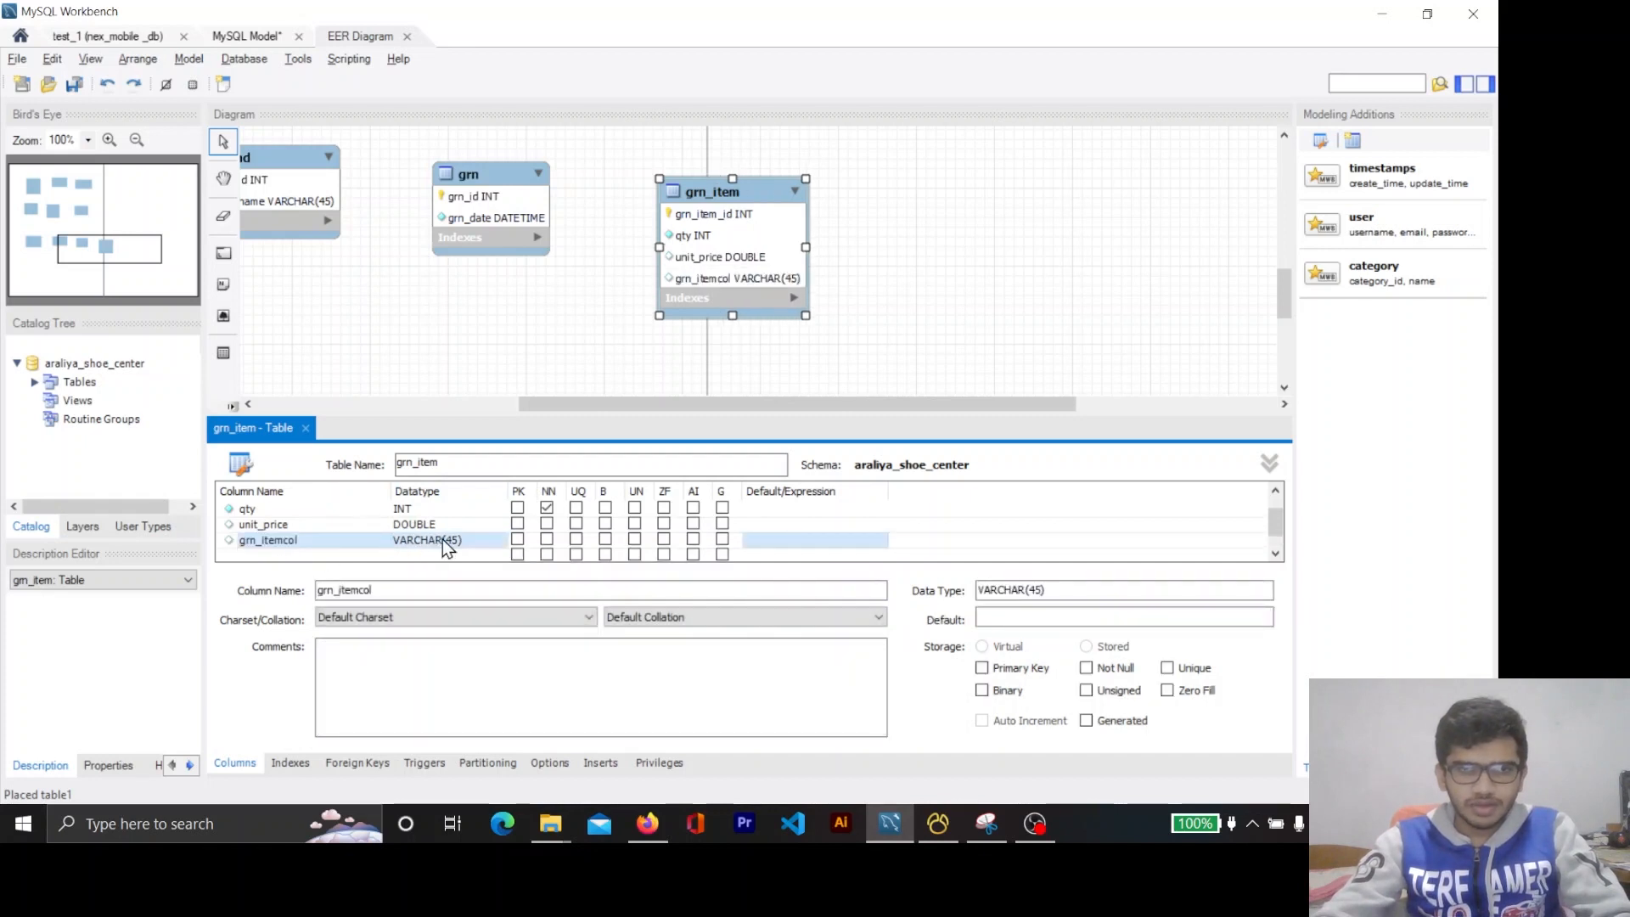
pyautogui.click(435, 540)
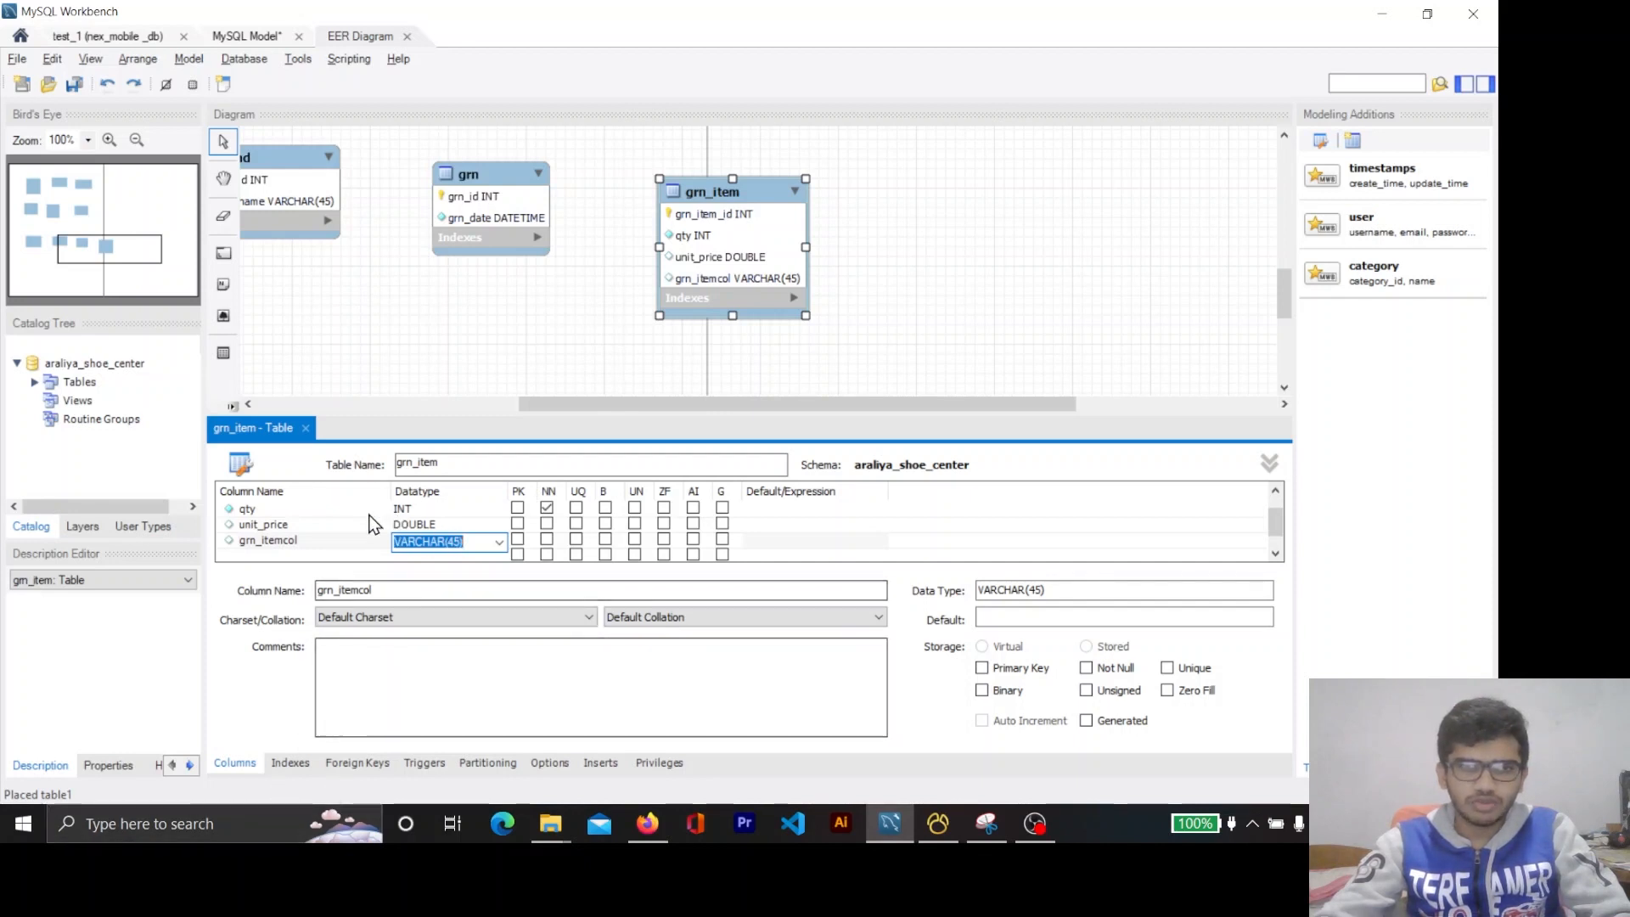
pyautogui.click(546, 523)
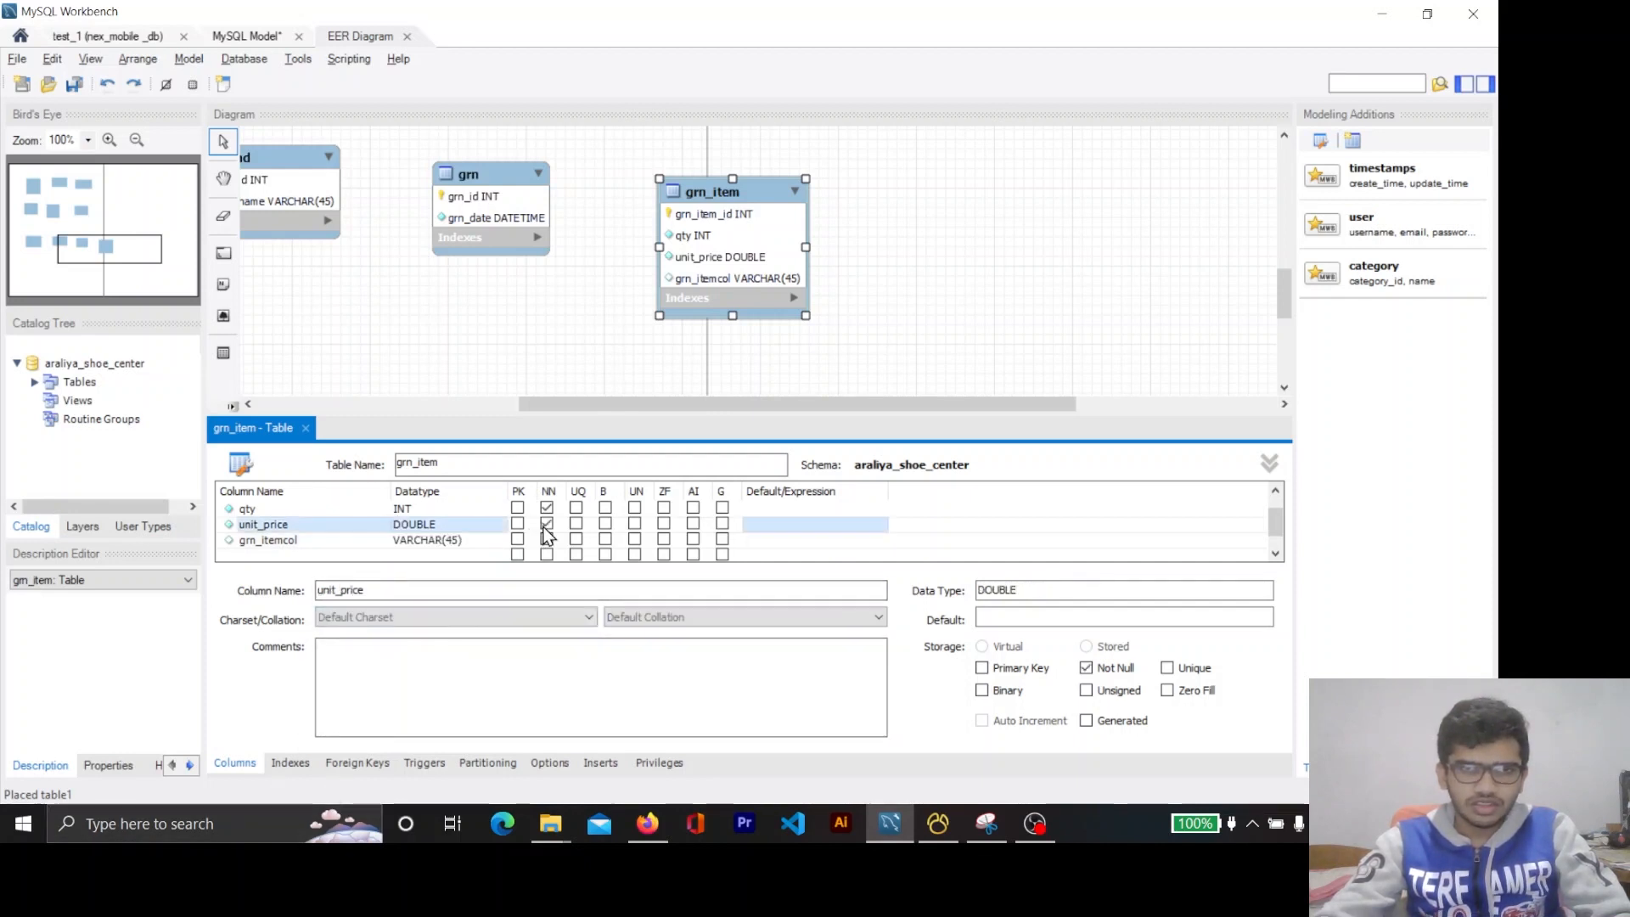
# Rename the grn_item table's fourth column selling_price, using the name from the question document.
pyautogui.click(295, 540)
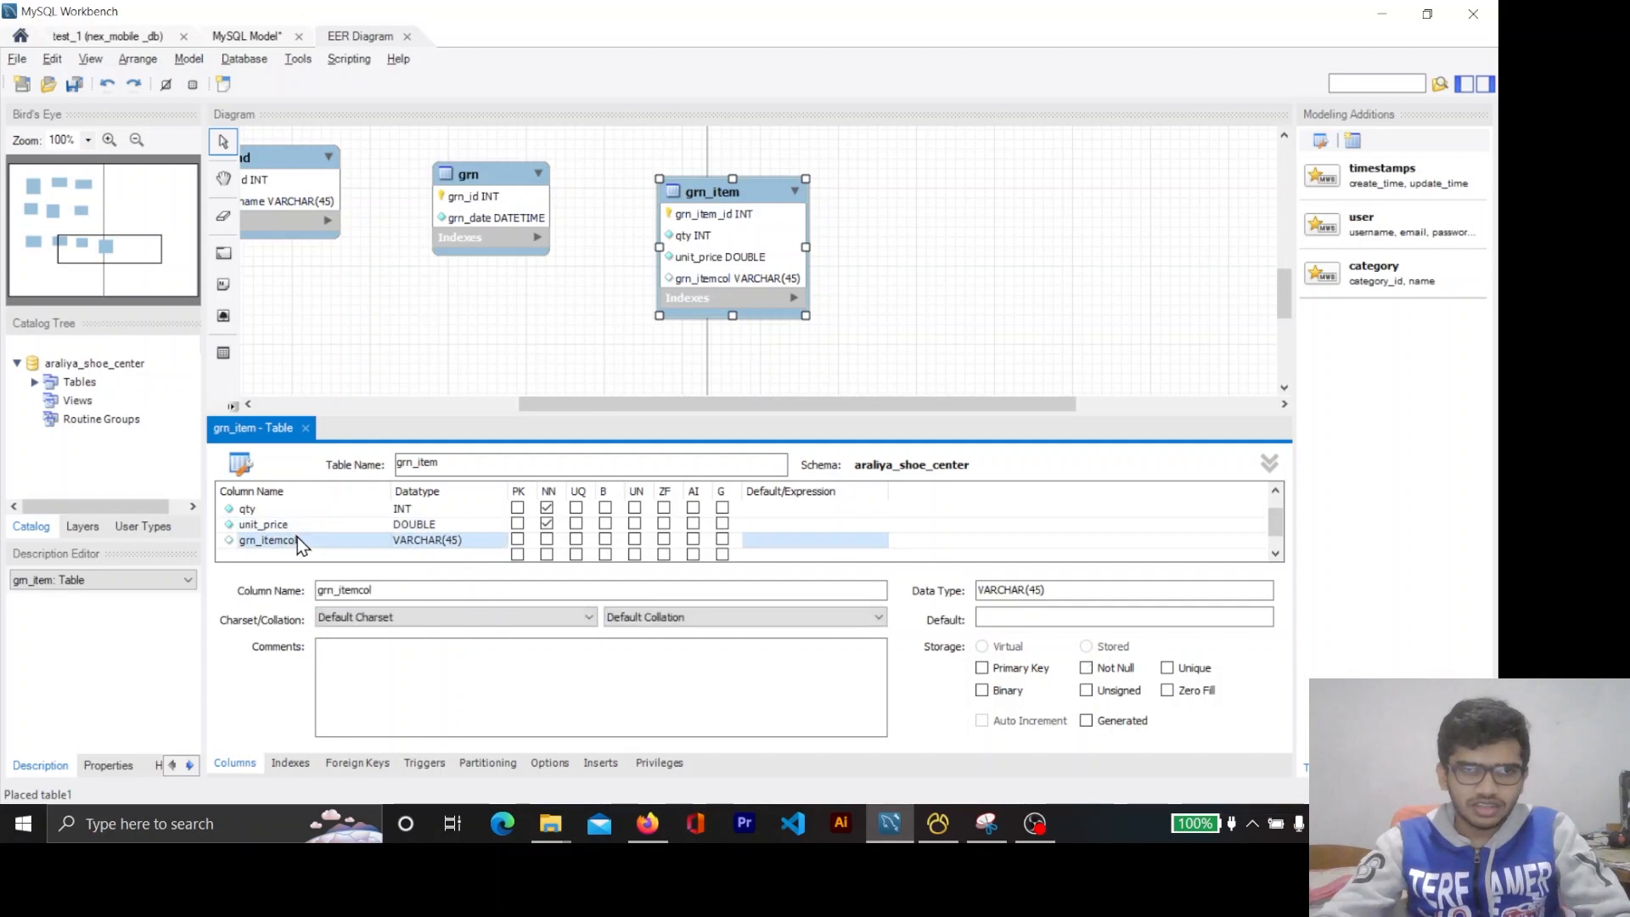
pyautogui.hotkey('alt', 'Tab')
pyautogui.doubleClick(711, 528)
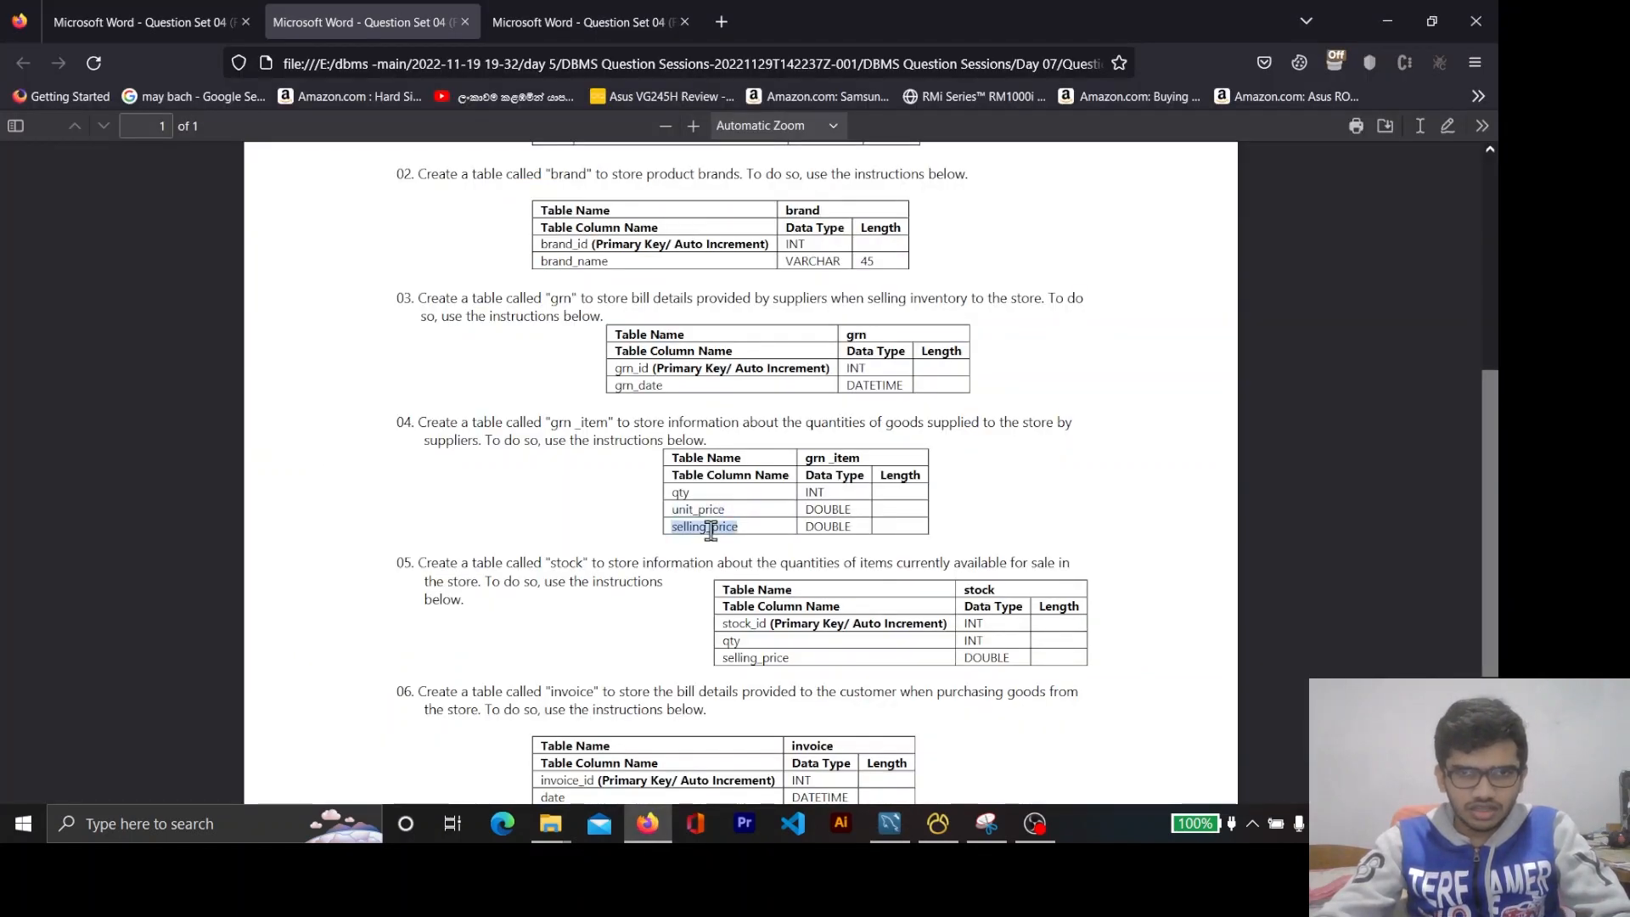
pyautogui.hotkey('alt', 'Tab')
pyautogui.doubleClick(286, 541)
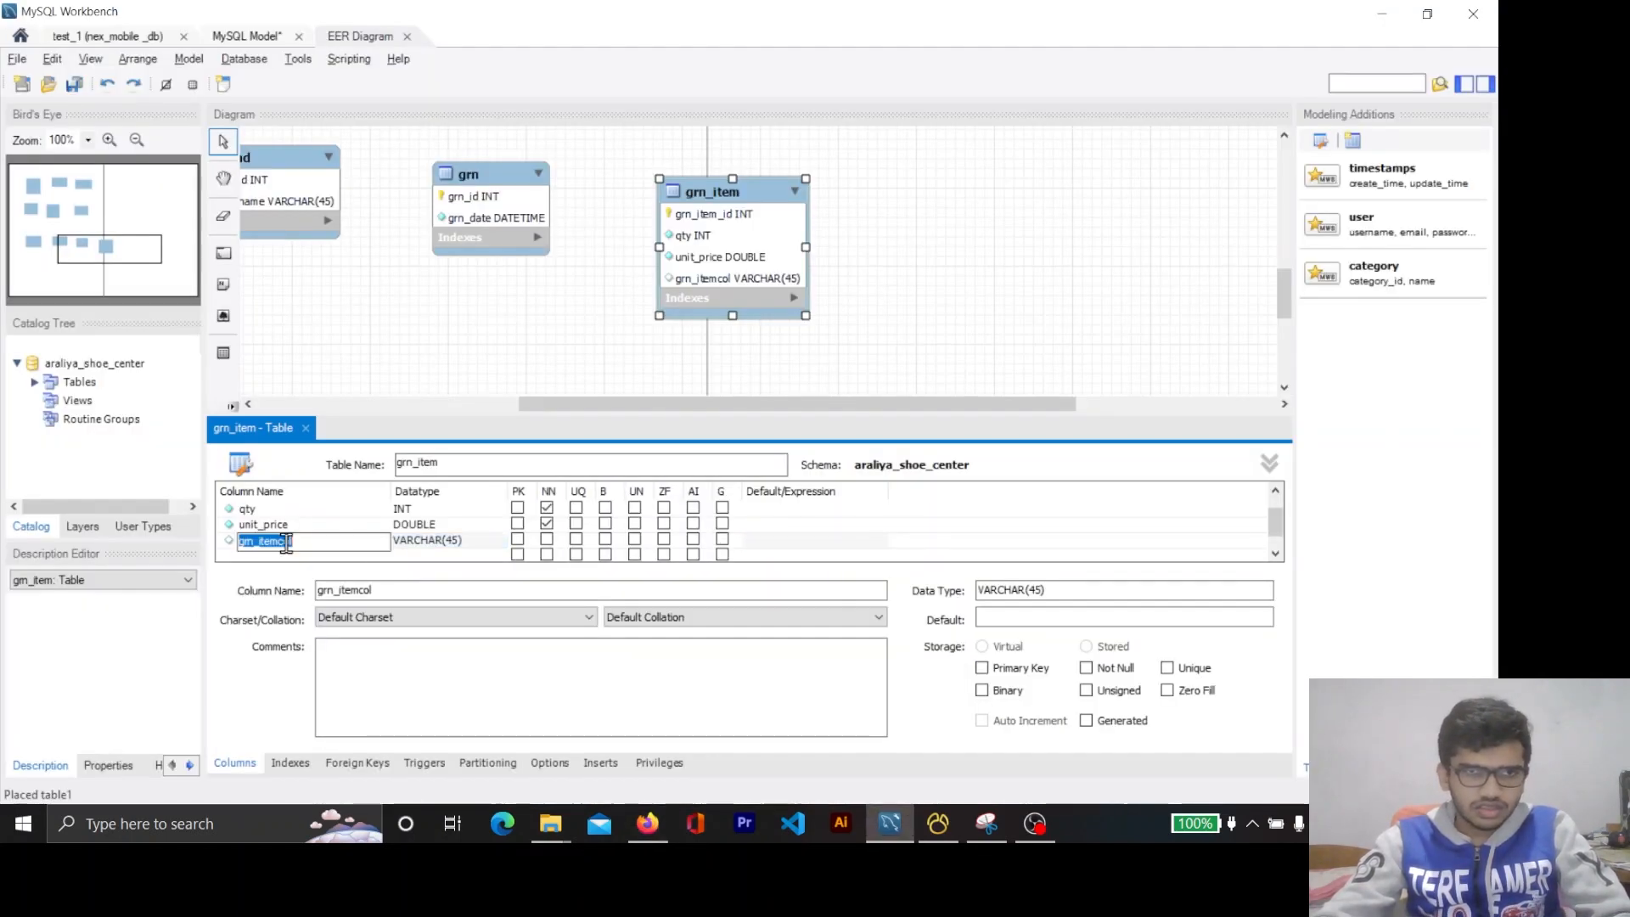
pyautogui.hotkey('ctrl', 'v')
pyautogui.press('Return')
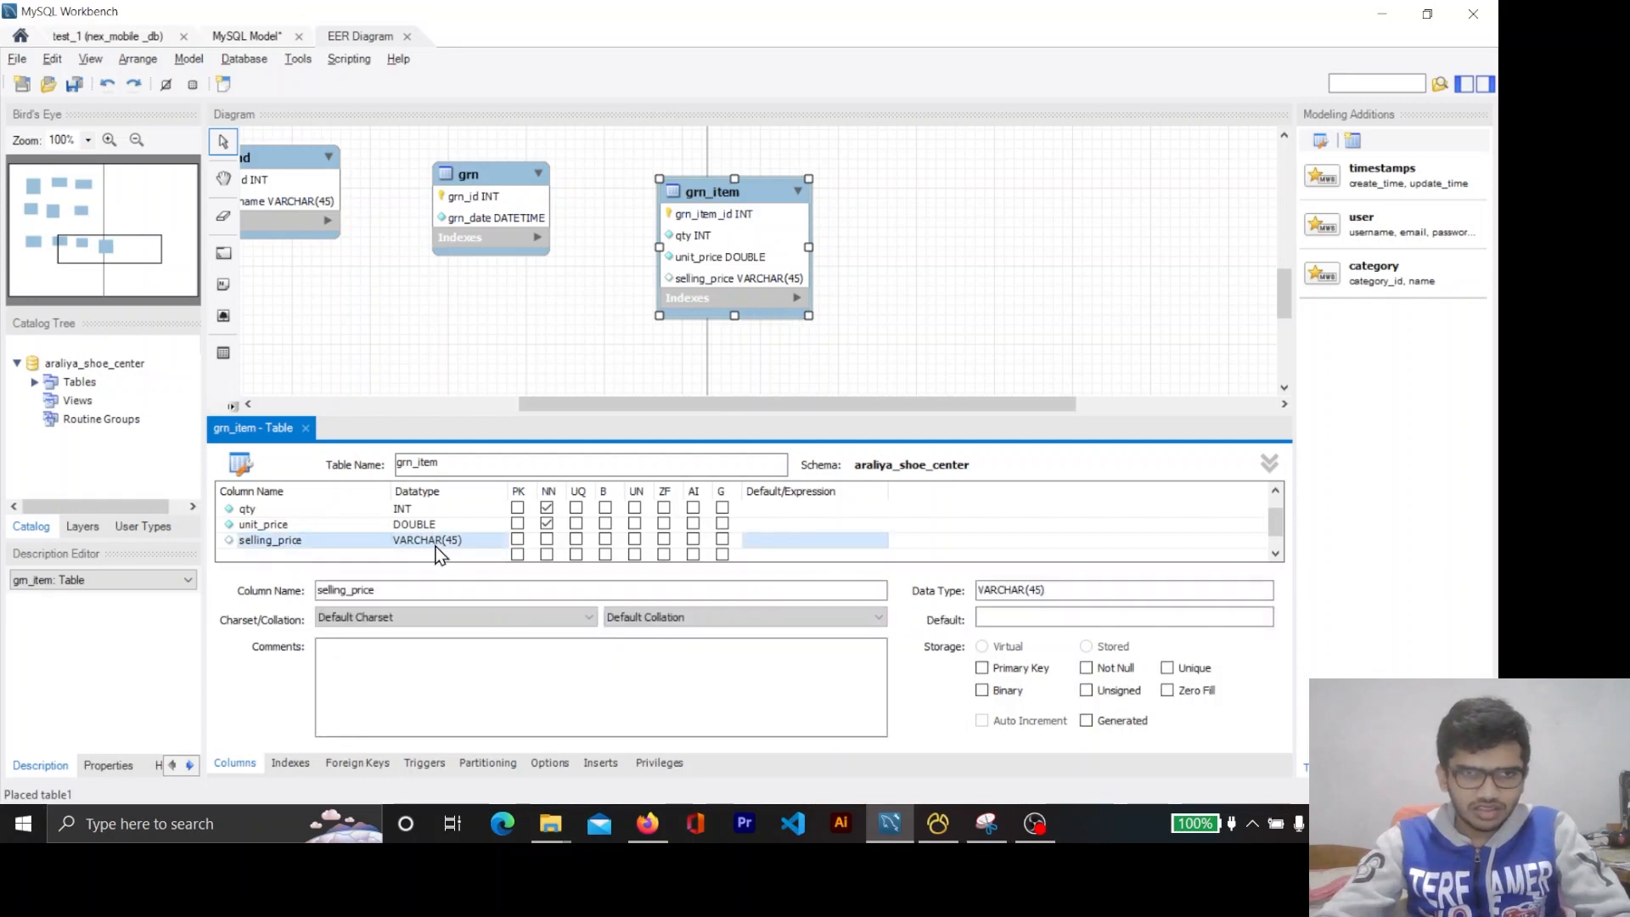
# Set the selling_price column's data type to DOUBLE and make it not null.
pyautogui.doubleClick(435, 544)
pyautogui.press('capslock')
pyautogui.write('DOU')
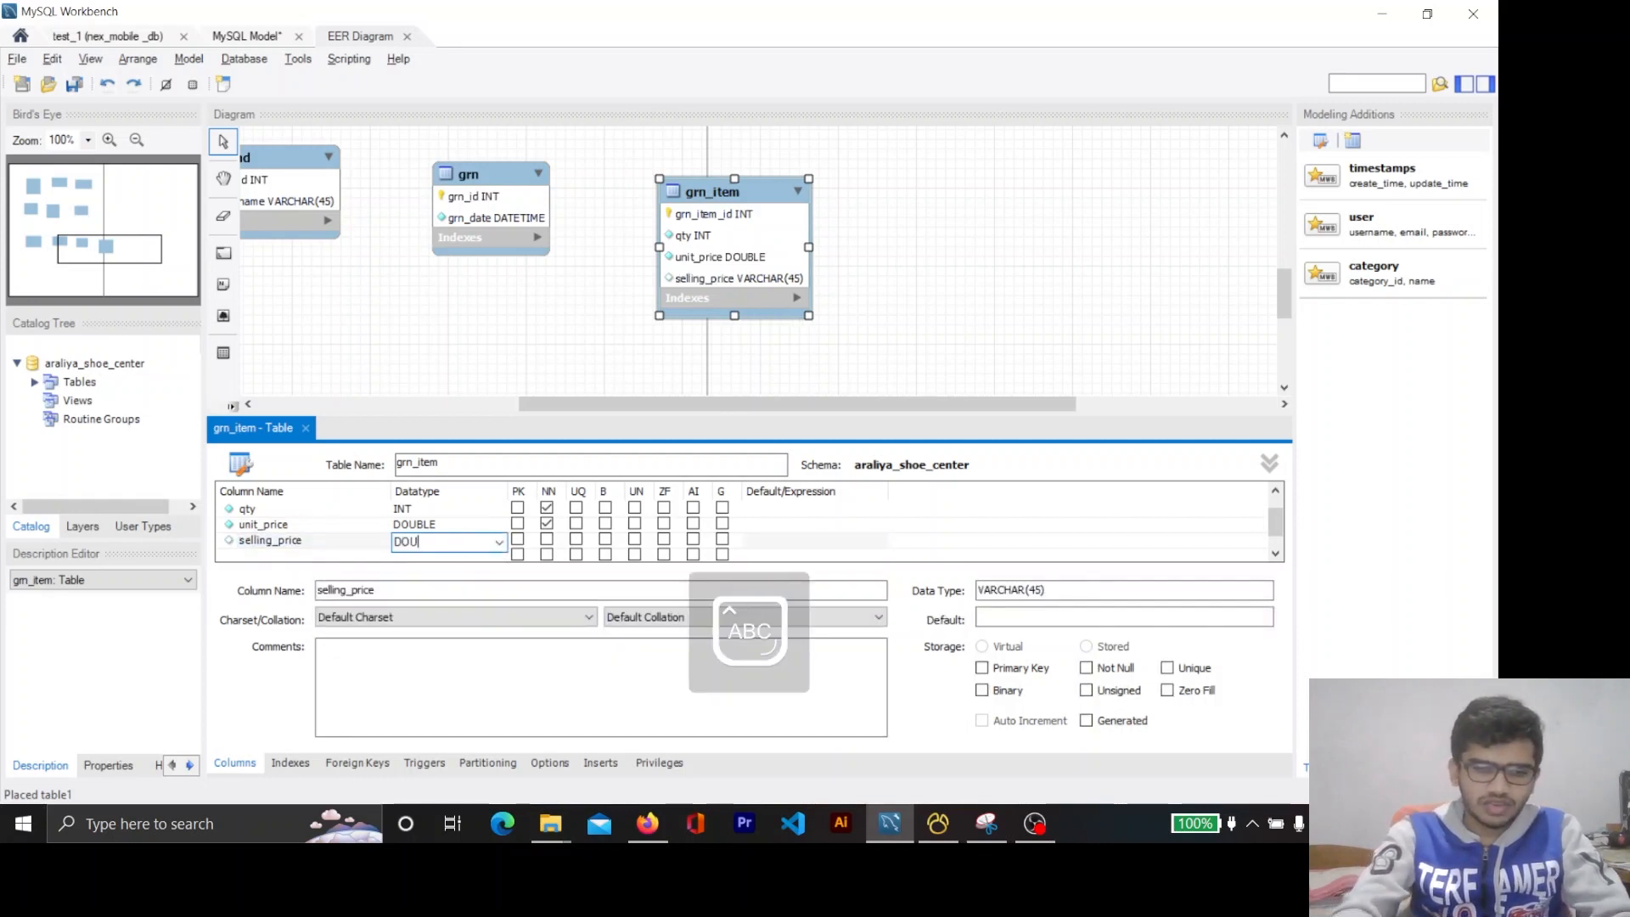
pyautogui.write('BLE')
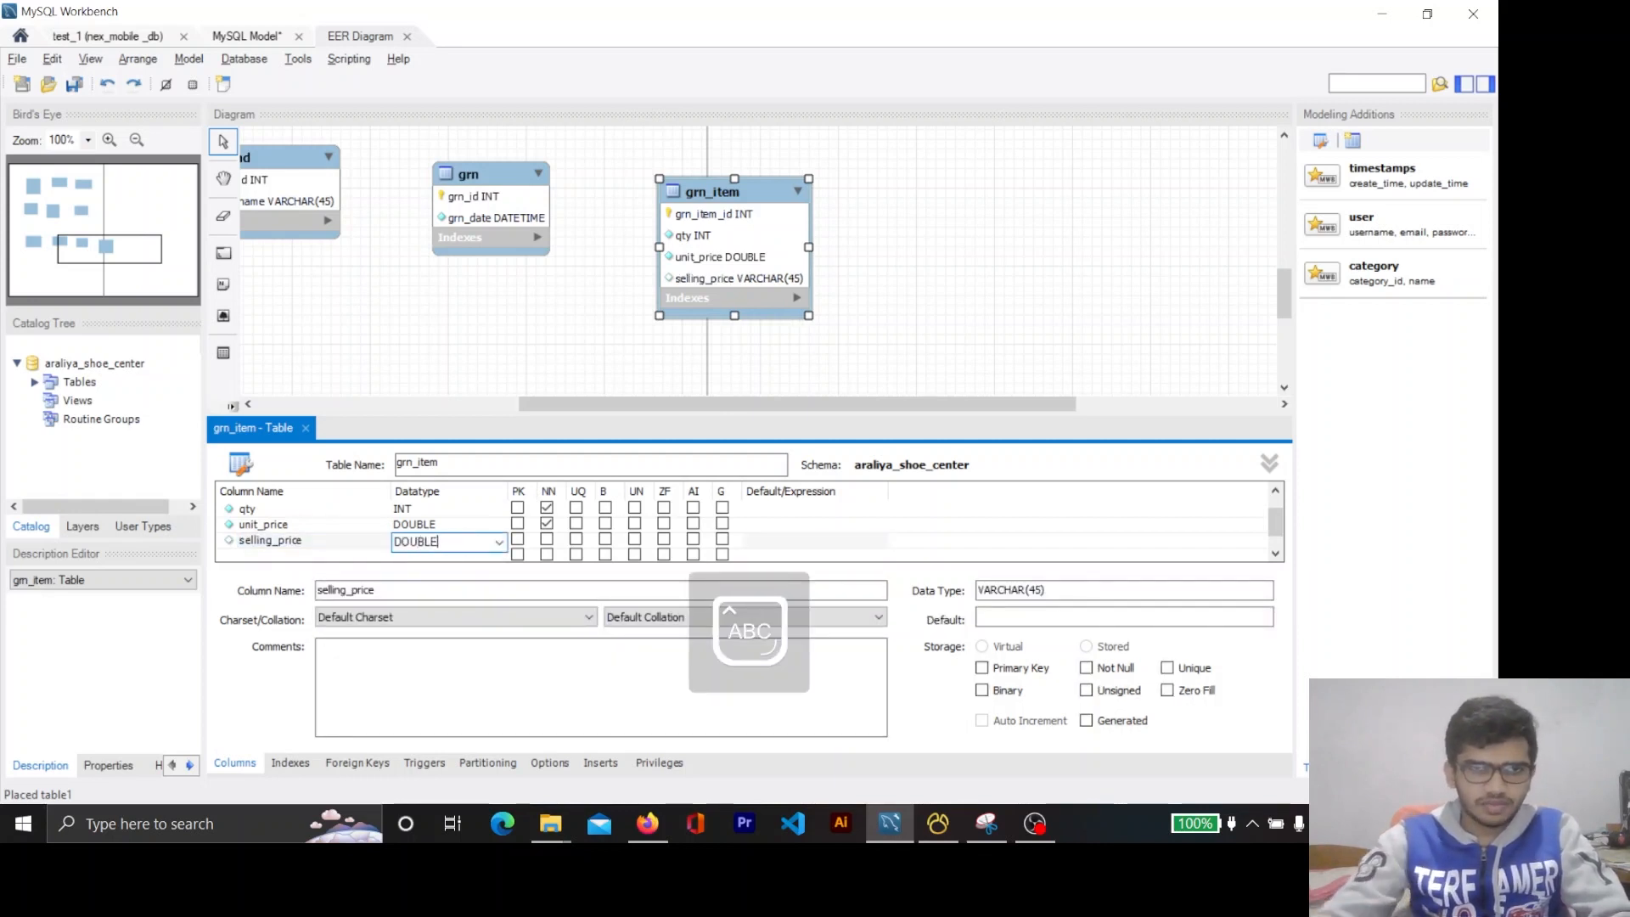
pyautogui.click(327, 547)
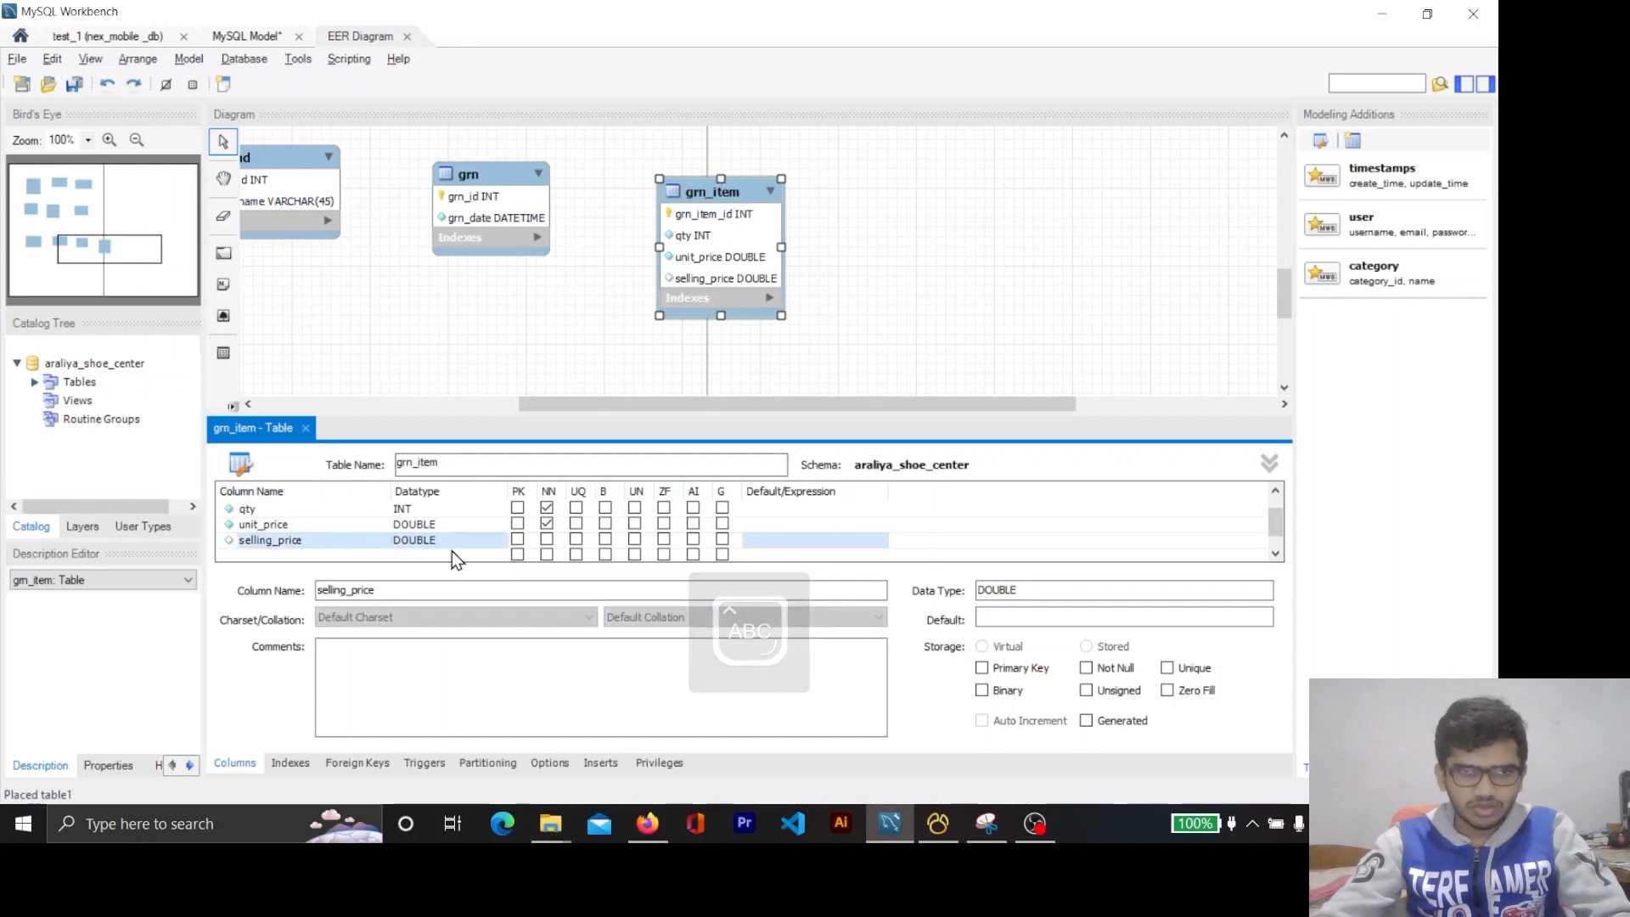
pyautogui.click(547, 539)
pyautogui.scroll(-1, 326, 523)
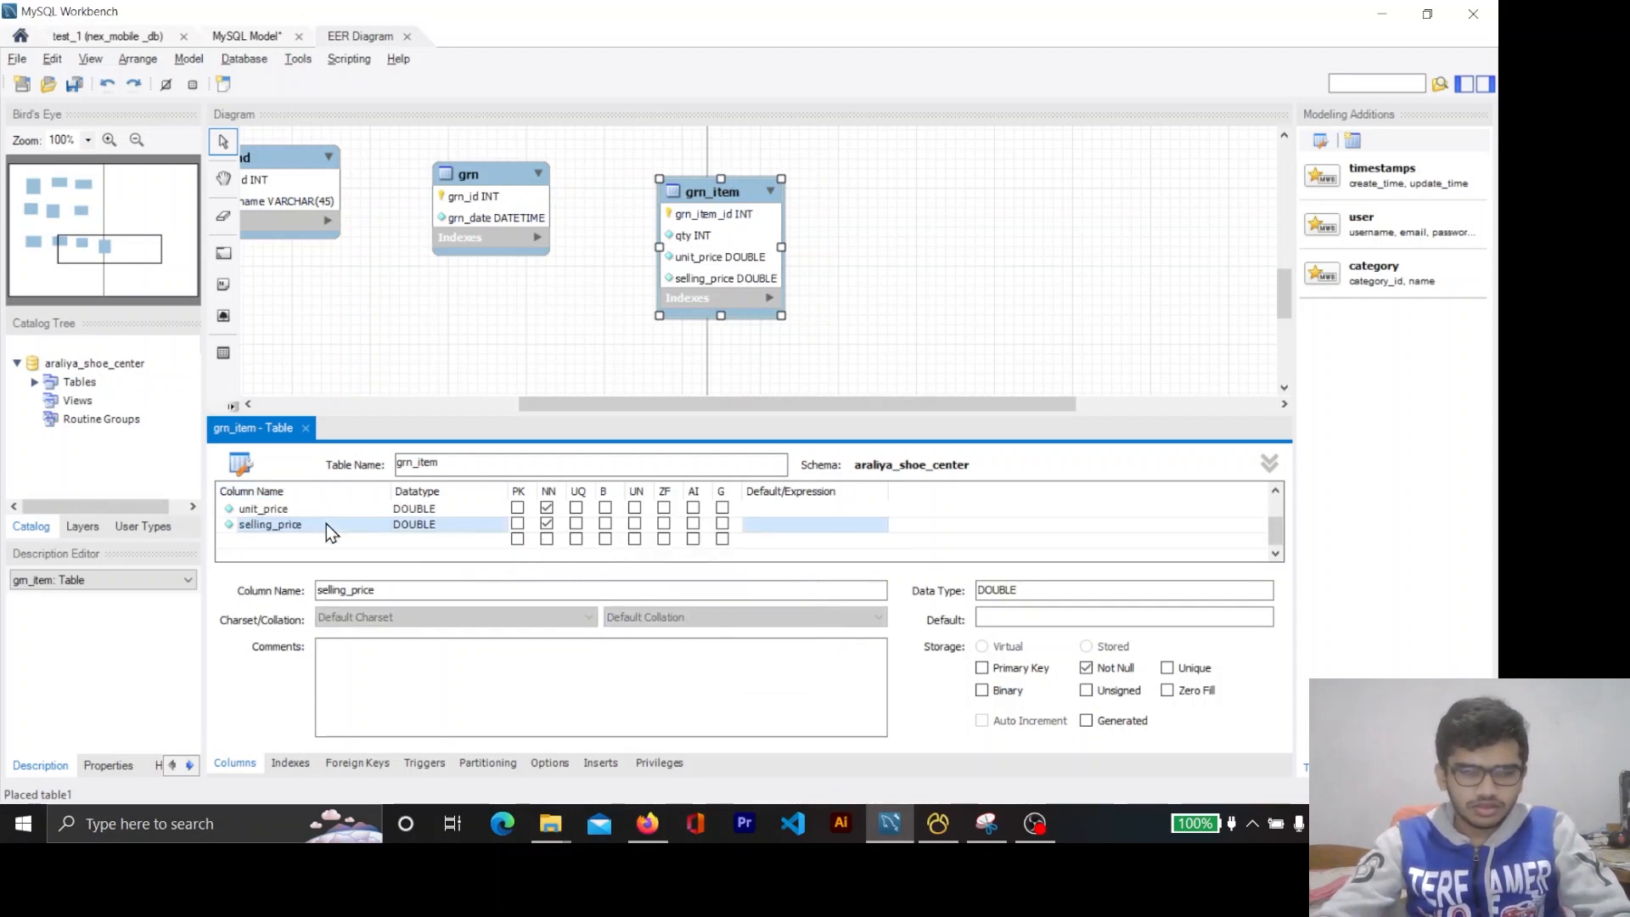
pyautogui.scroll(2, 411, 519)
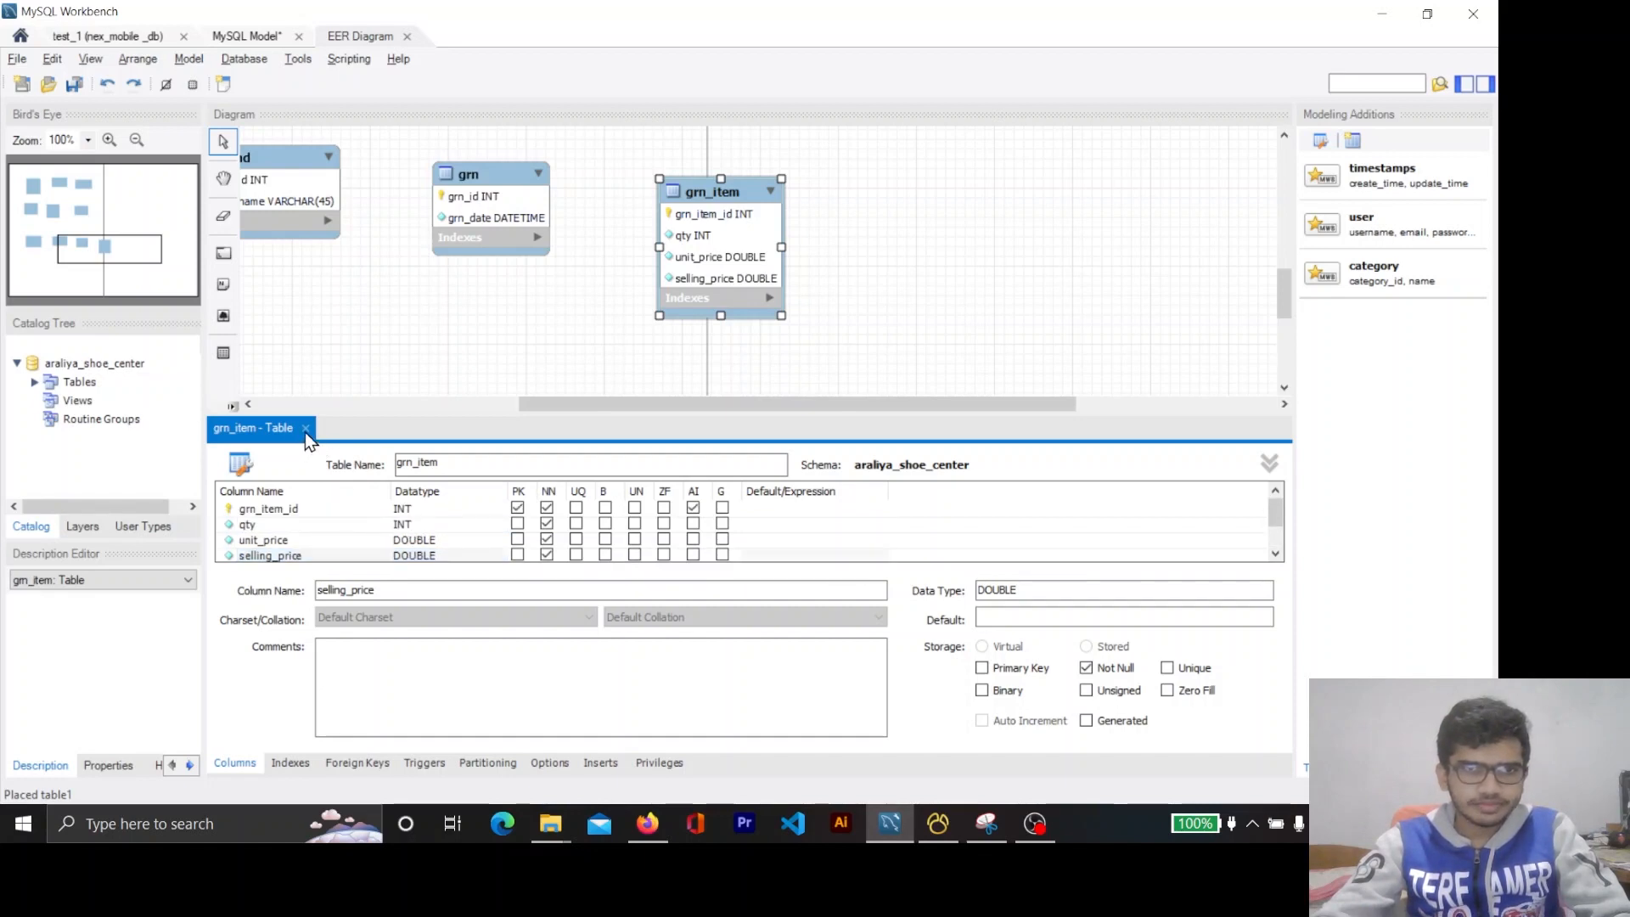
# Close the grn_item table editor and review the specifications following question 04 in the question document.
pyautogui.click(305, 428)
pyautogui.hotkey('alt', 'Tab')
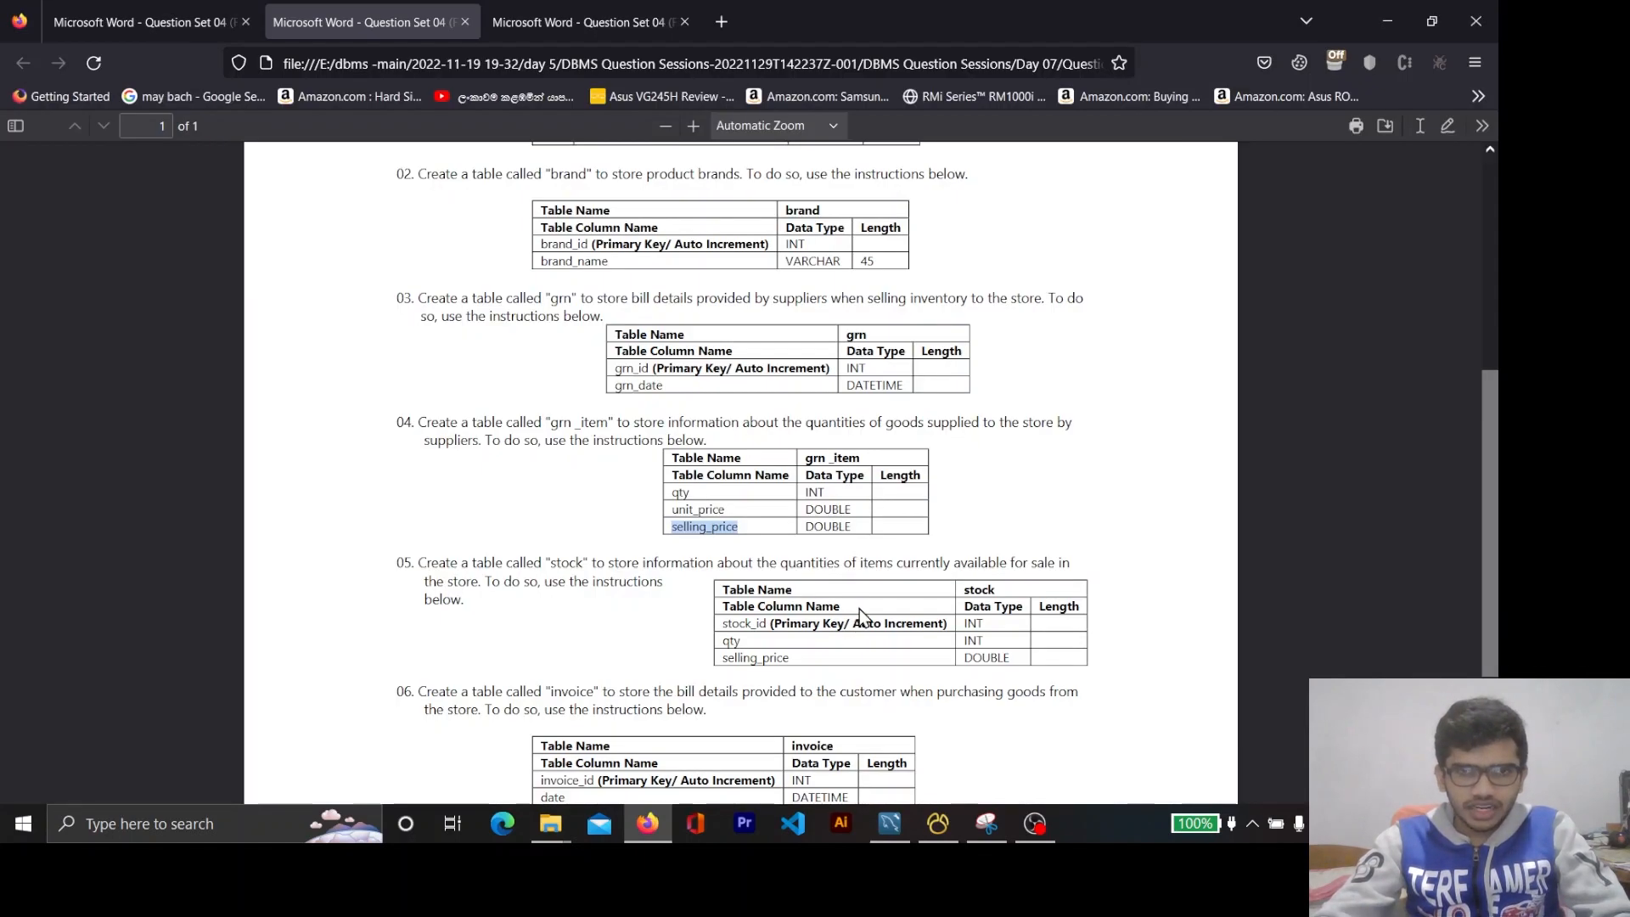
pyautogui.scroll(3, 830, 535)
pyautogui.scroll(-1, 671, 514)
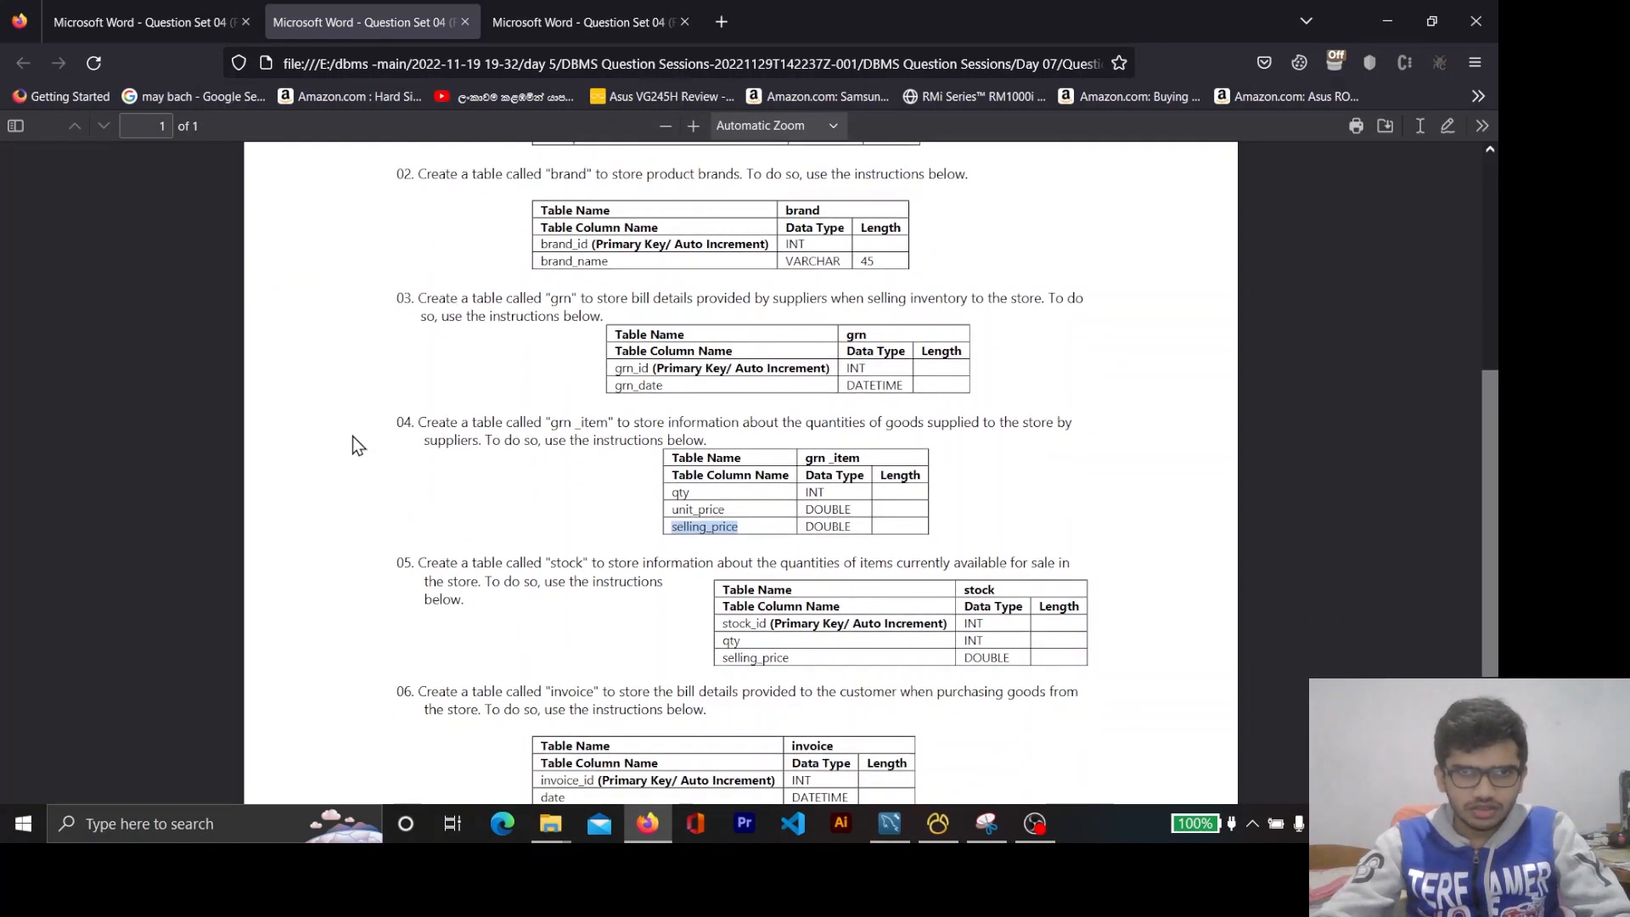
pyautogui.doubleClick(402, 422)
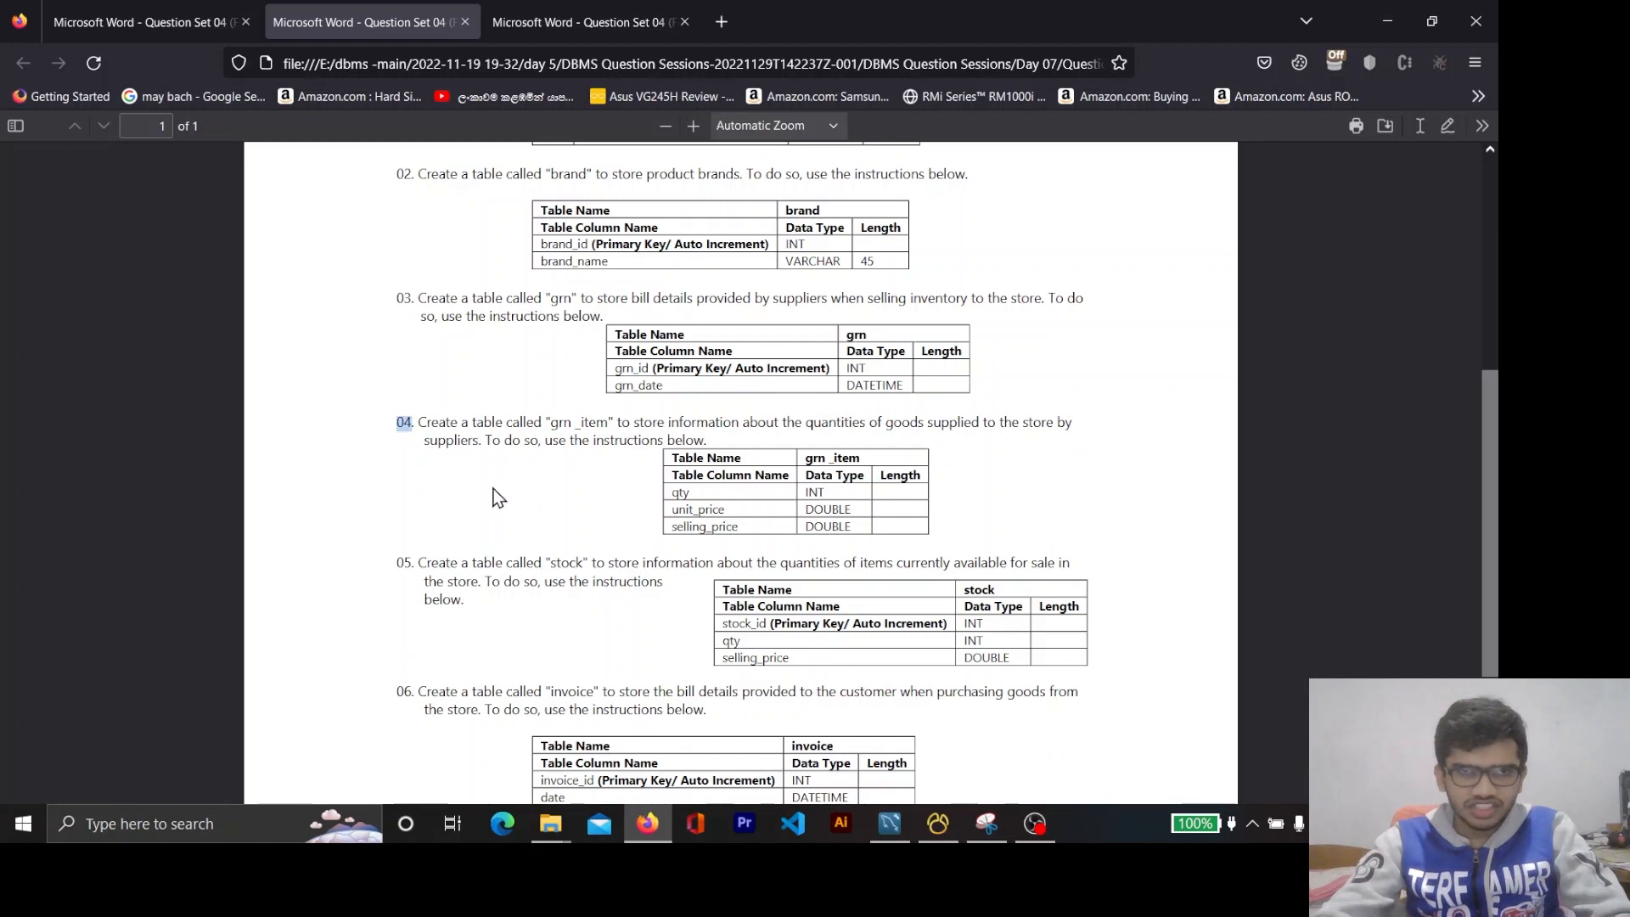
pyautogui.scroll(-2, 472, 476)
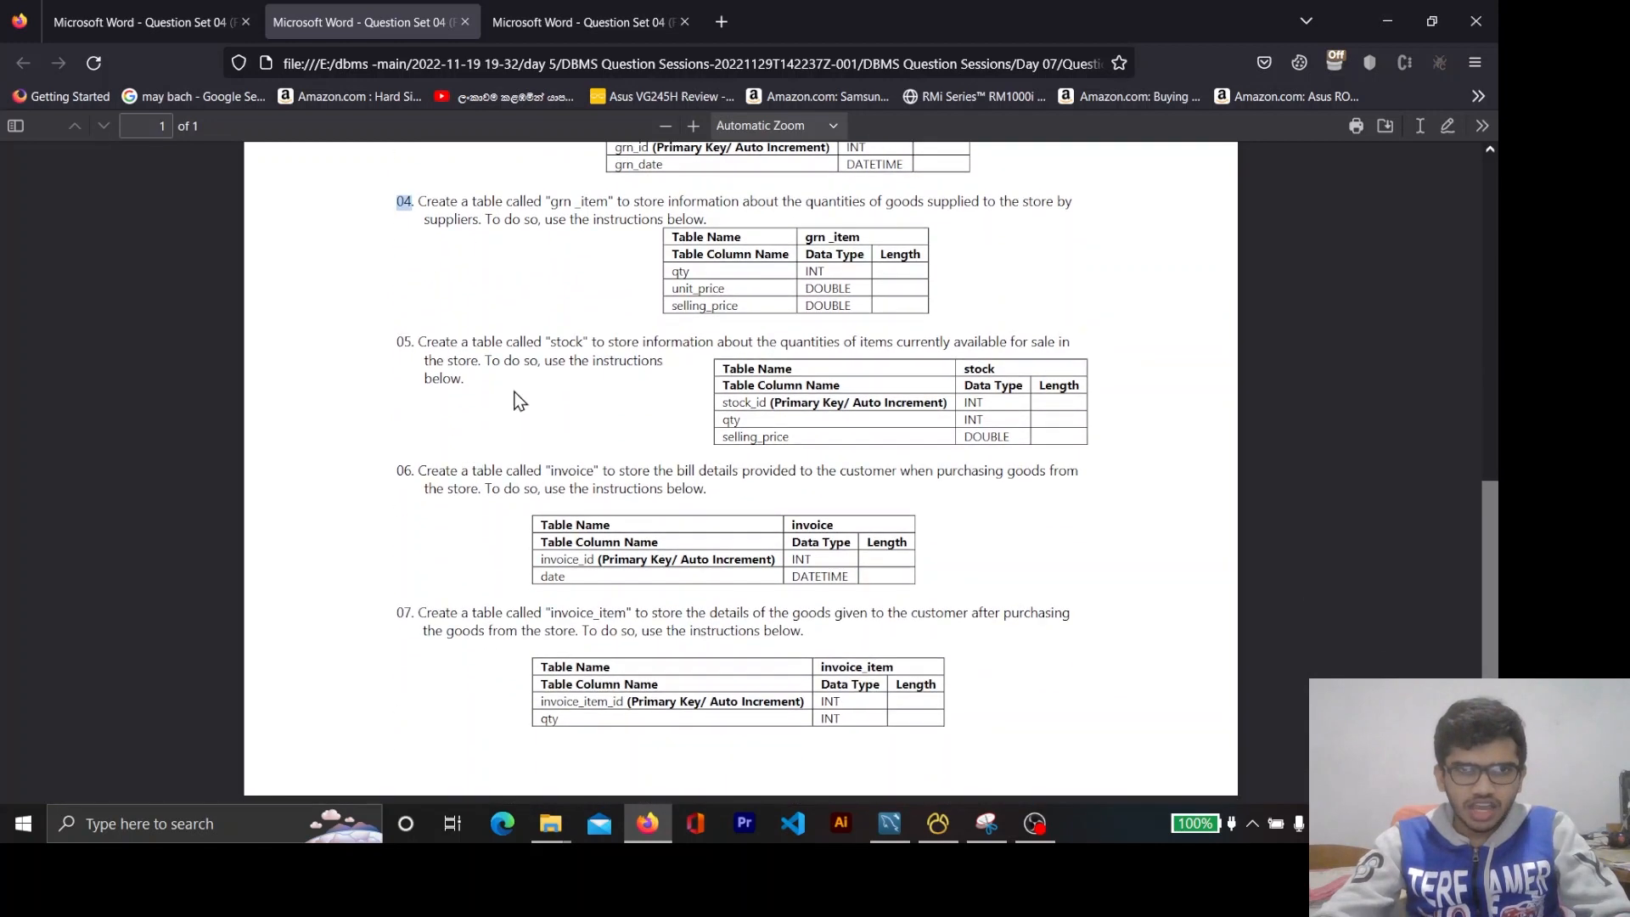
# Place a new table beside grn_item in the diagram and name it stock, copying the name from question 05.
pyautogui.doubleClick(562, 344)
pyautogui.hotkey('ctrl', 'c')
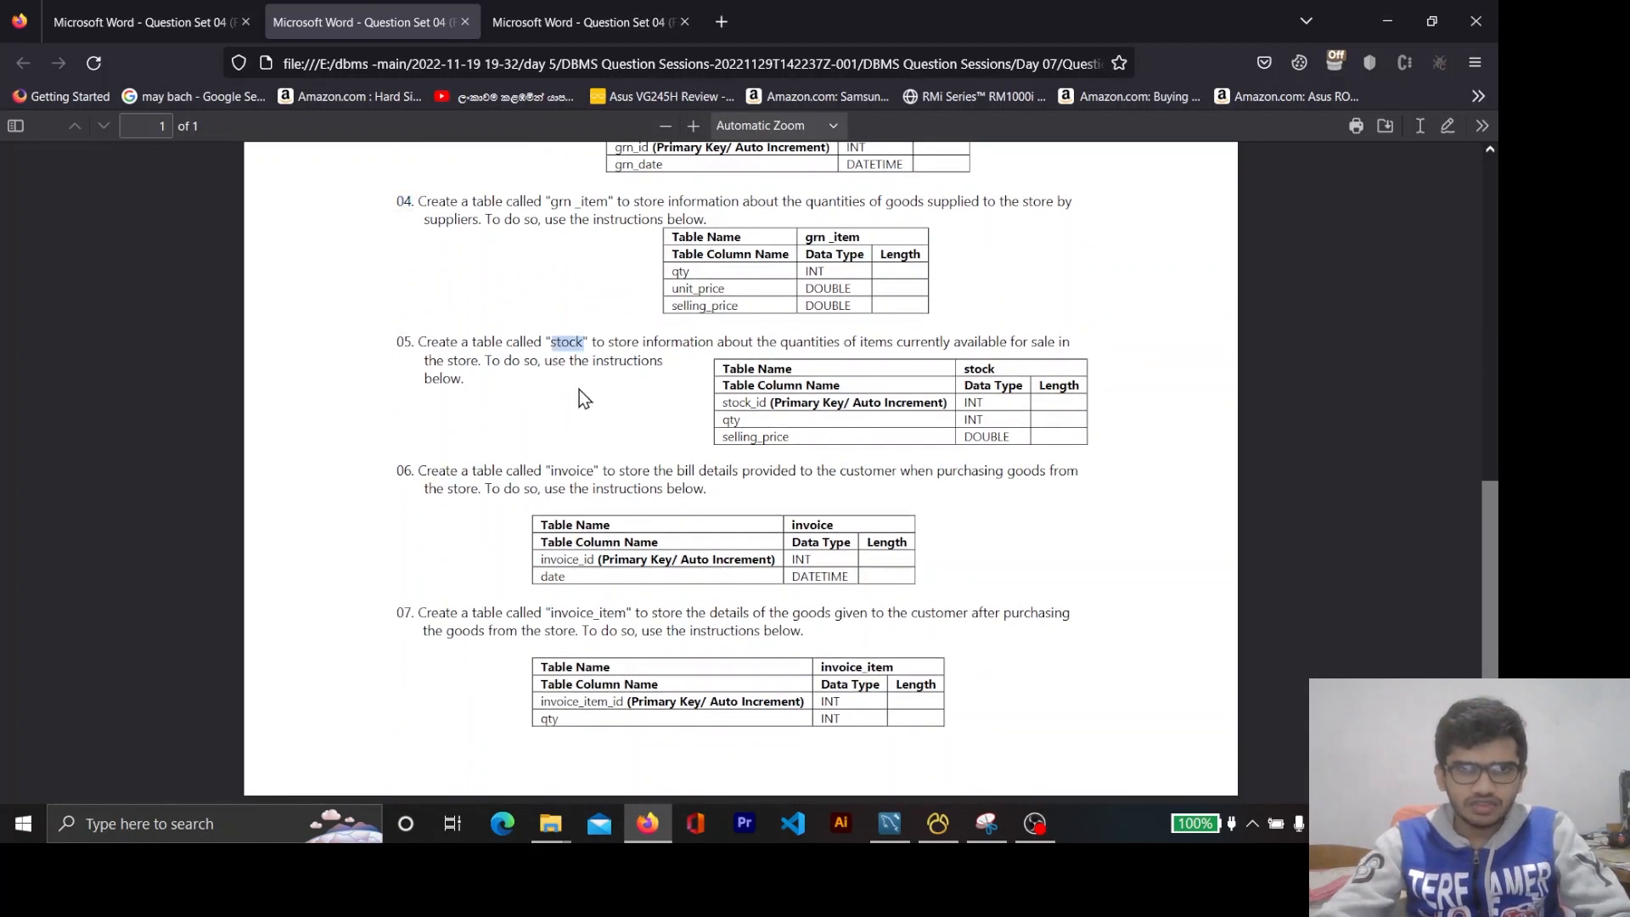
pyautogui.hotkey('alt', 'Tab')
pyautogui.click(223, 383)
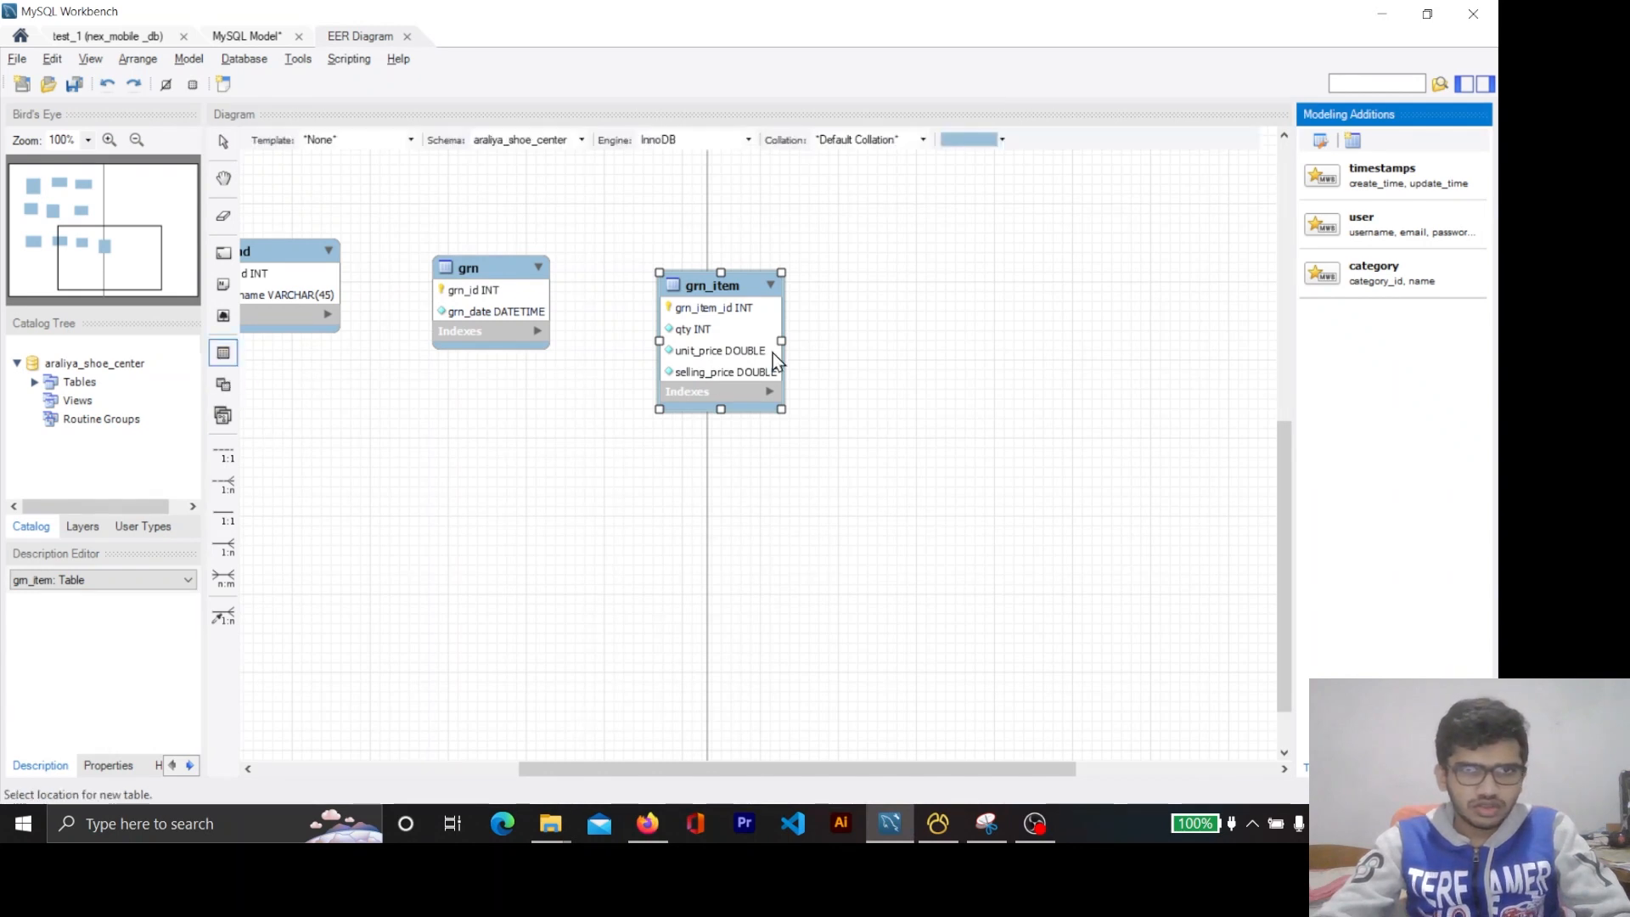
pyautogui.click(927, 308)
pyautogui.doubleClick(929, 308)
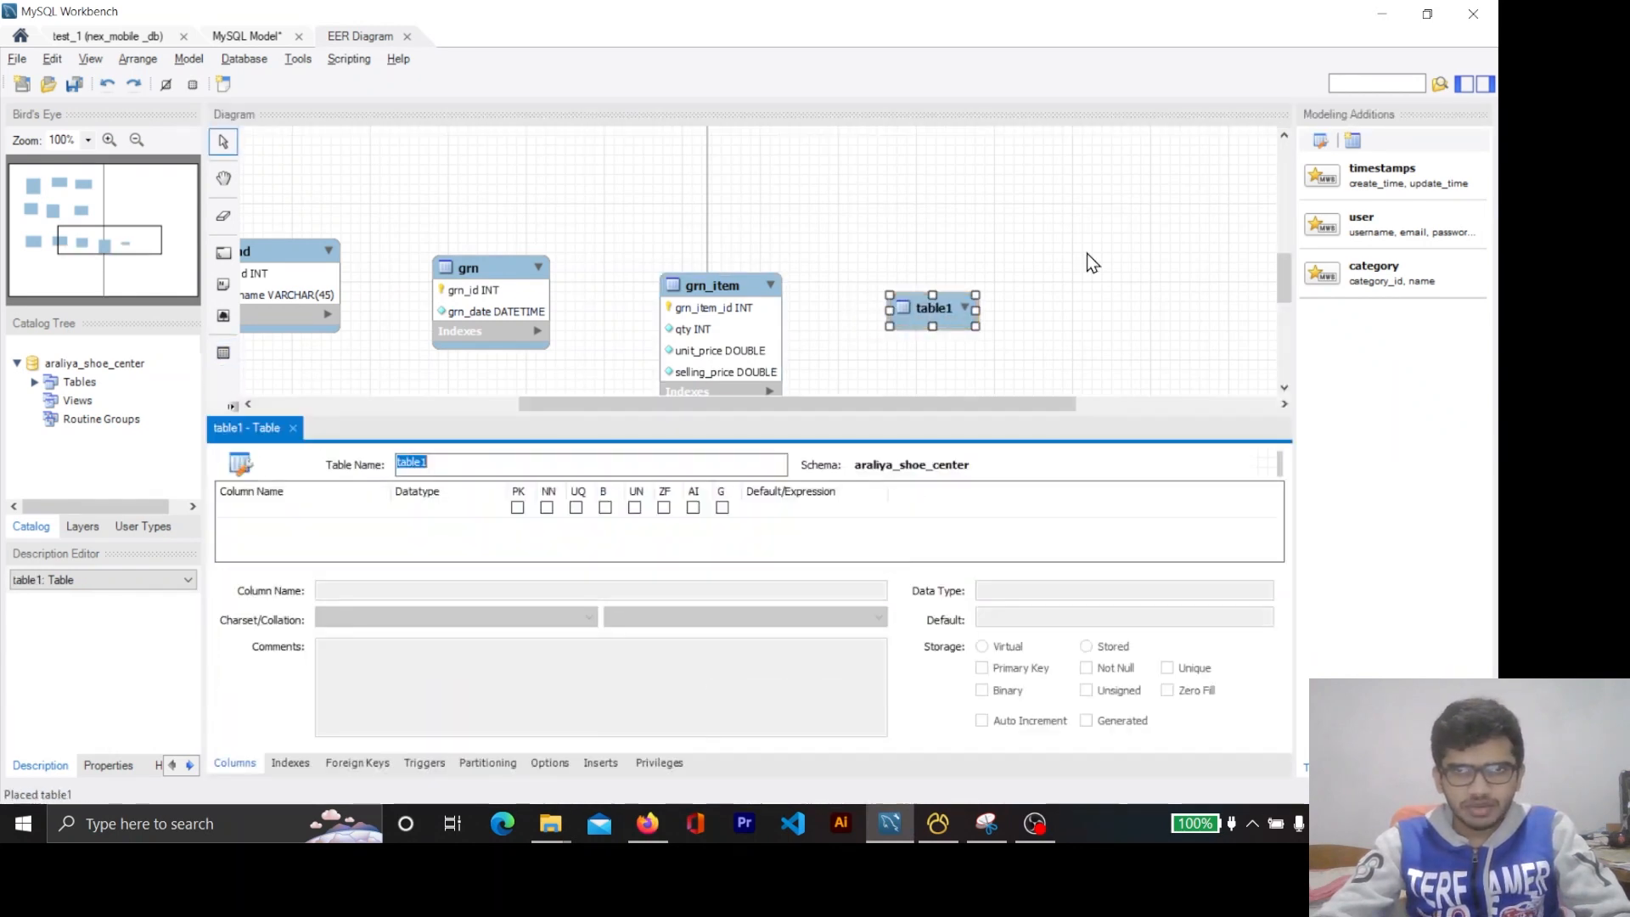
pyautogui.hotkey('ctrl', 'v')
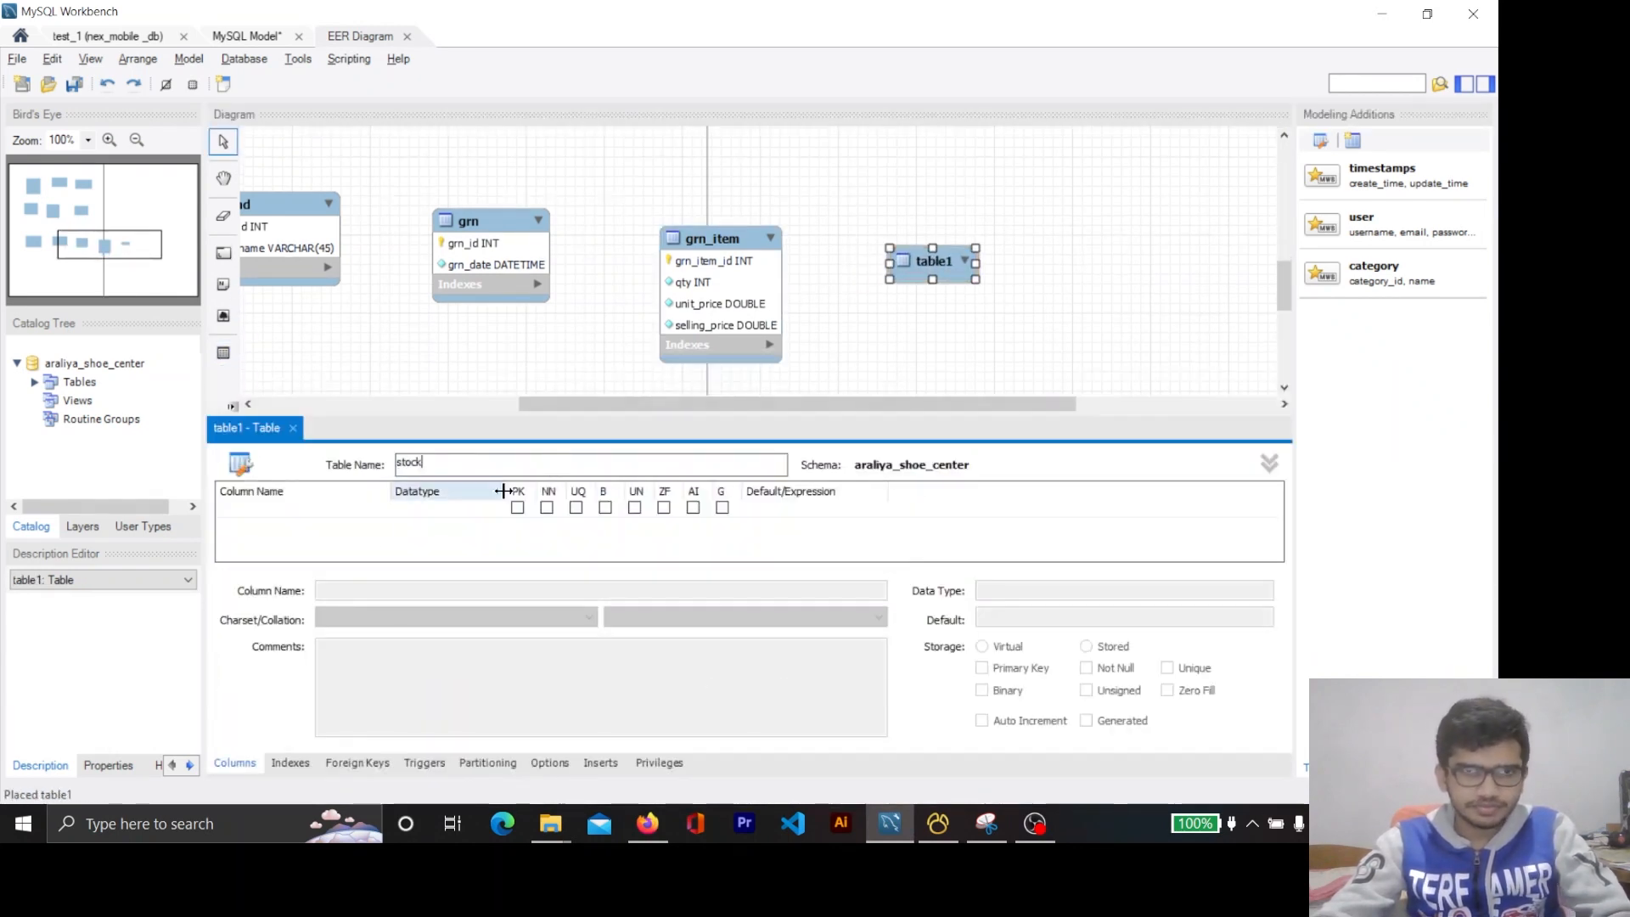
pyautogui.click(330, 533)
# Name the stock table's first column stock_id, copied from the question document, and make it auto increment.
pyautogui.hotkey('alt', 'Tab')
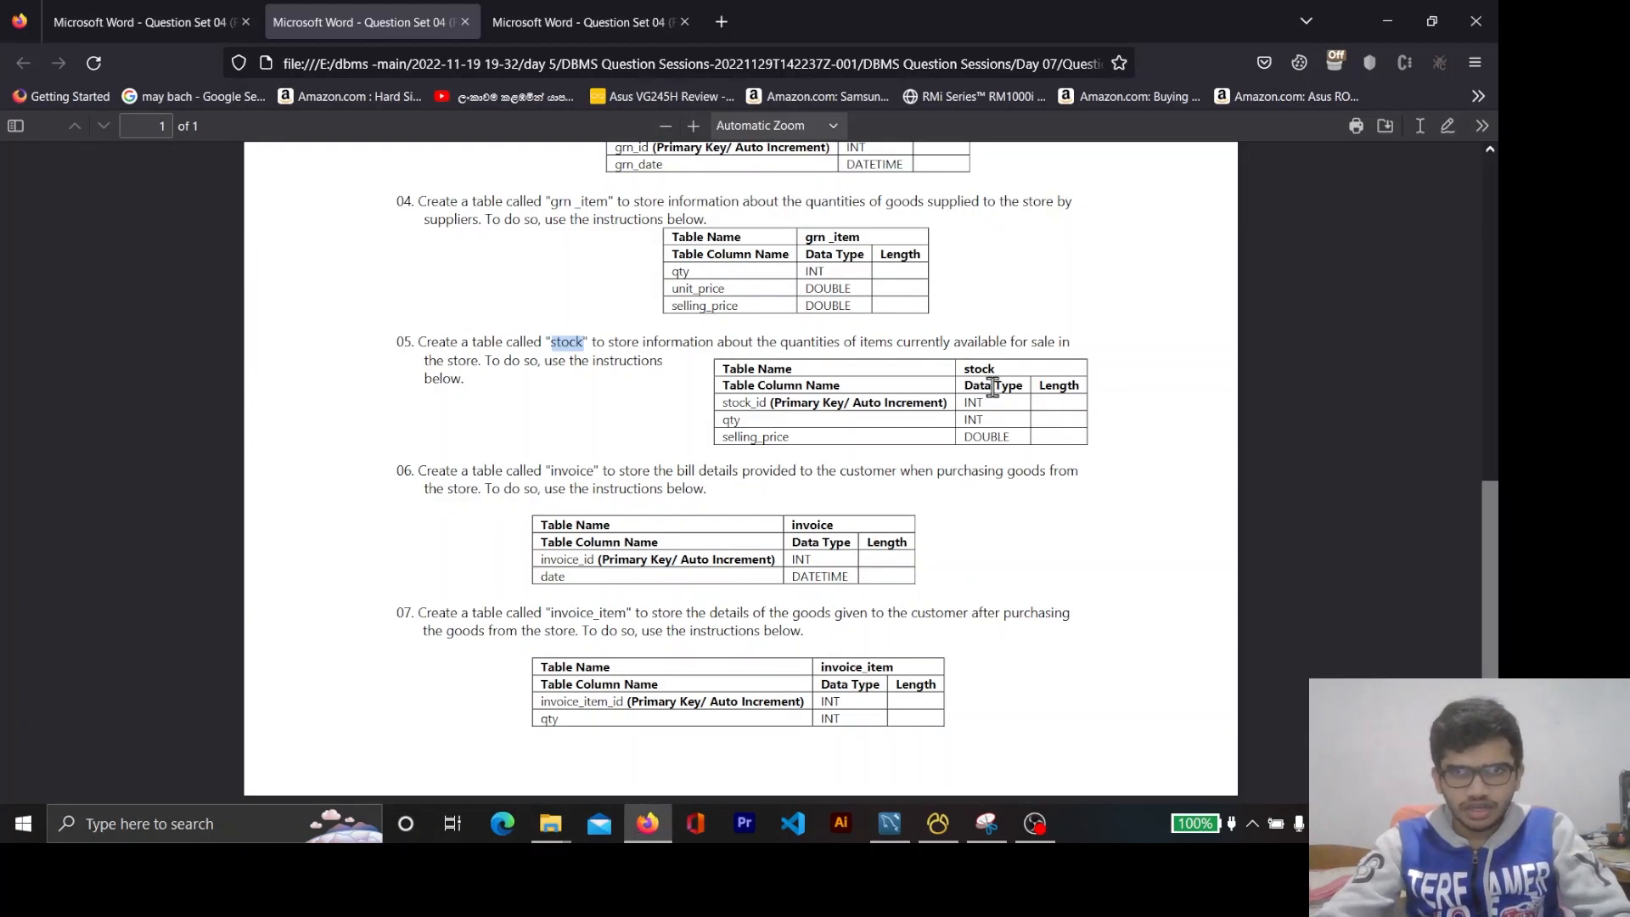
pyautogui.doubleClick(741, 403)
pyautogui.hotkey('ctrl', 'c')
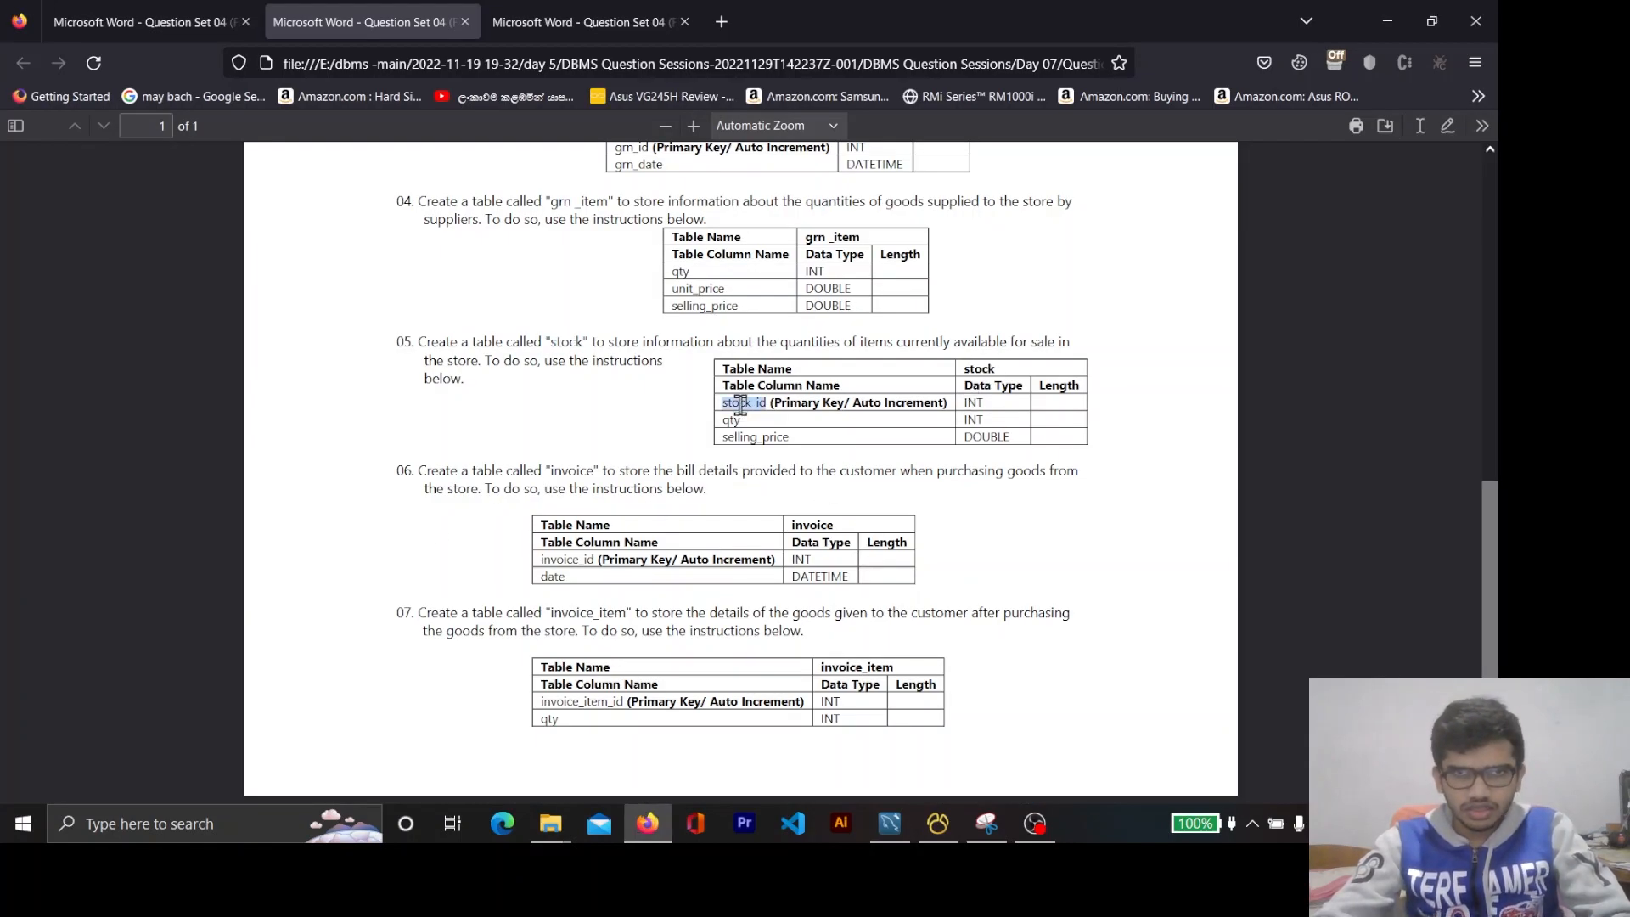
pyautogui.hotkey('alt', 'Tab')
pyautogui.doubleClick(309, 505)
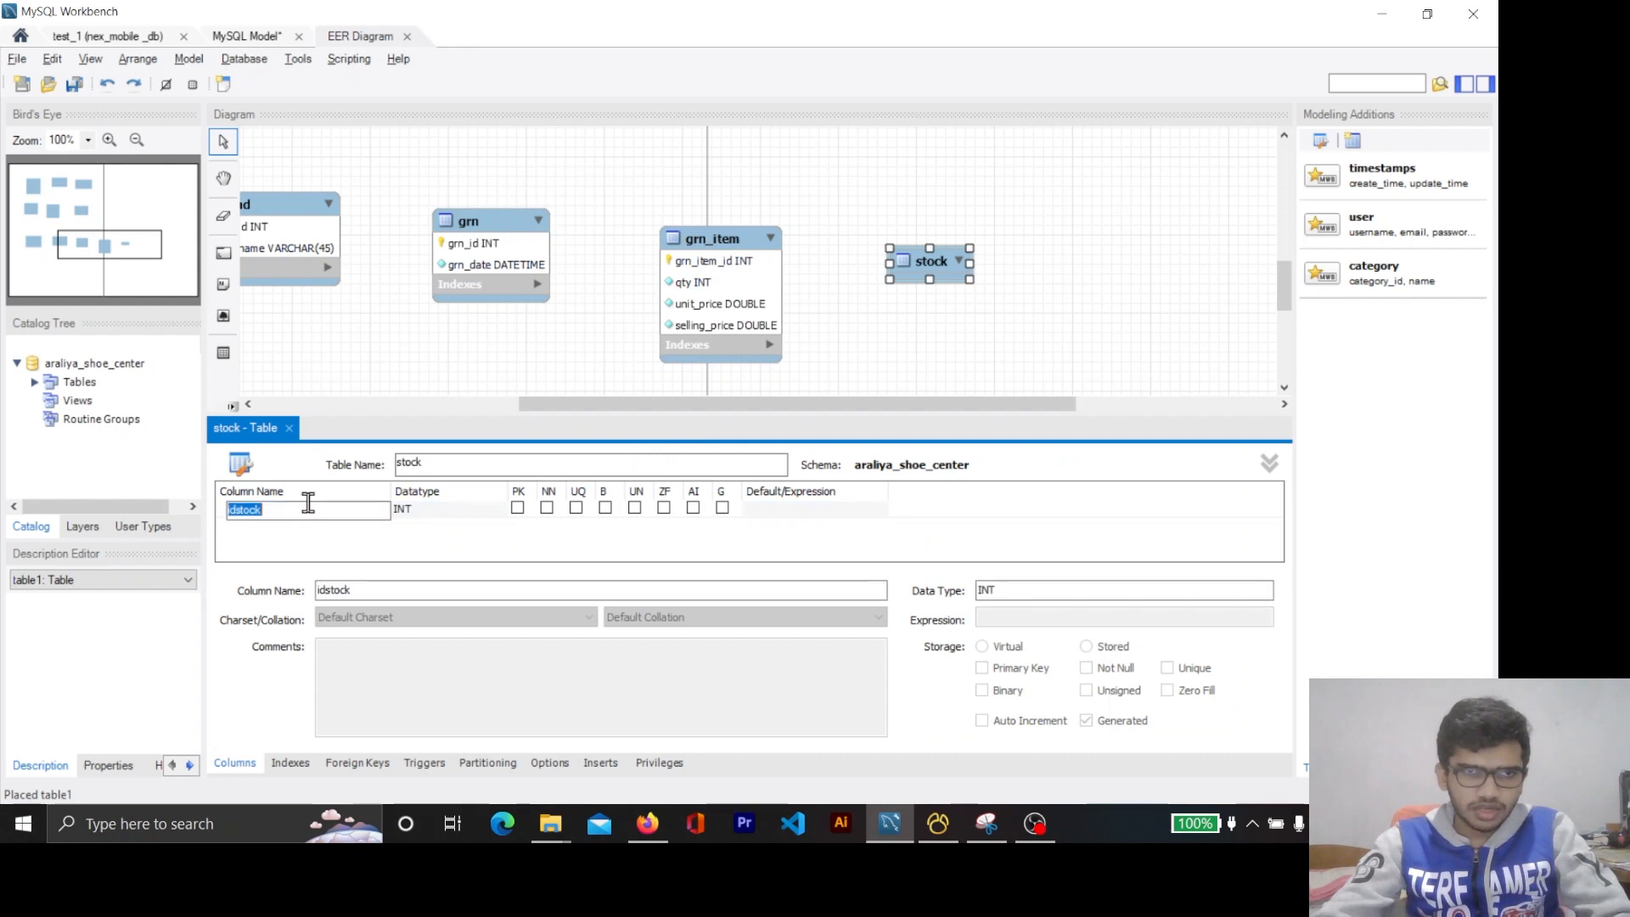
pyautogui.hotkey('ctrl', 'v')
pyautogui.click(331, 540)
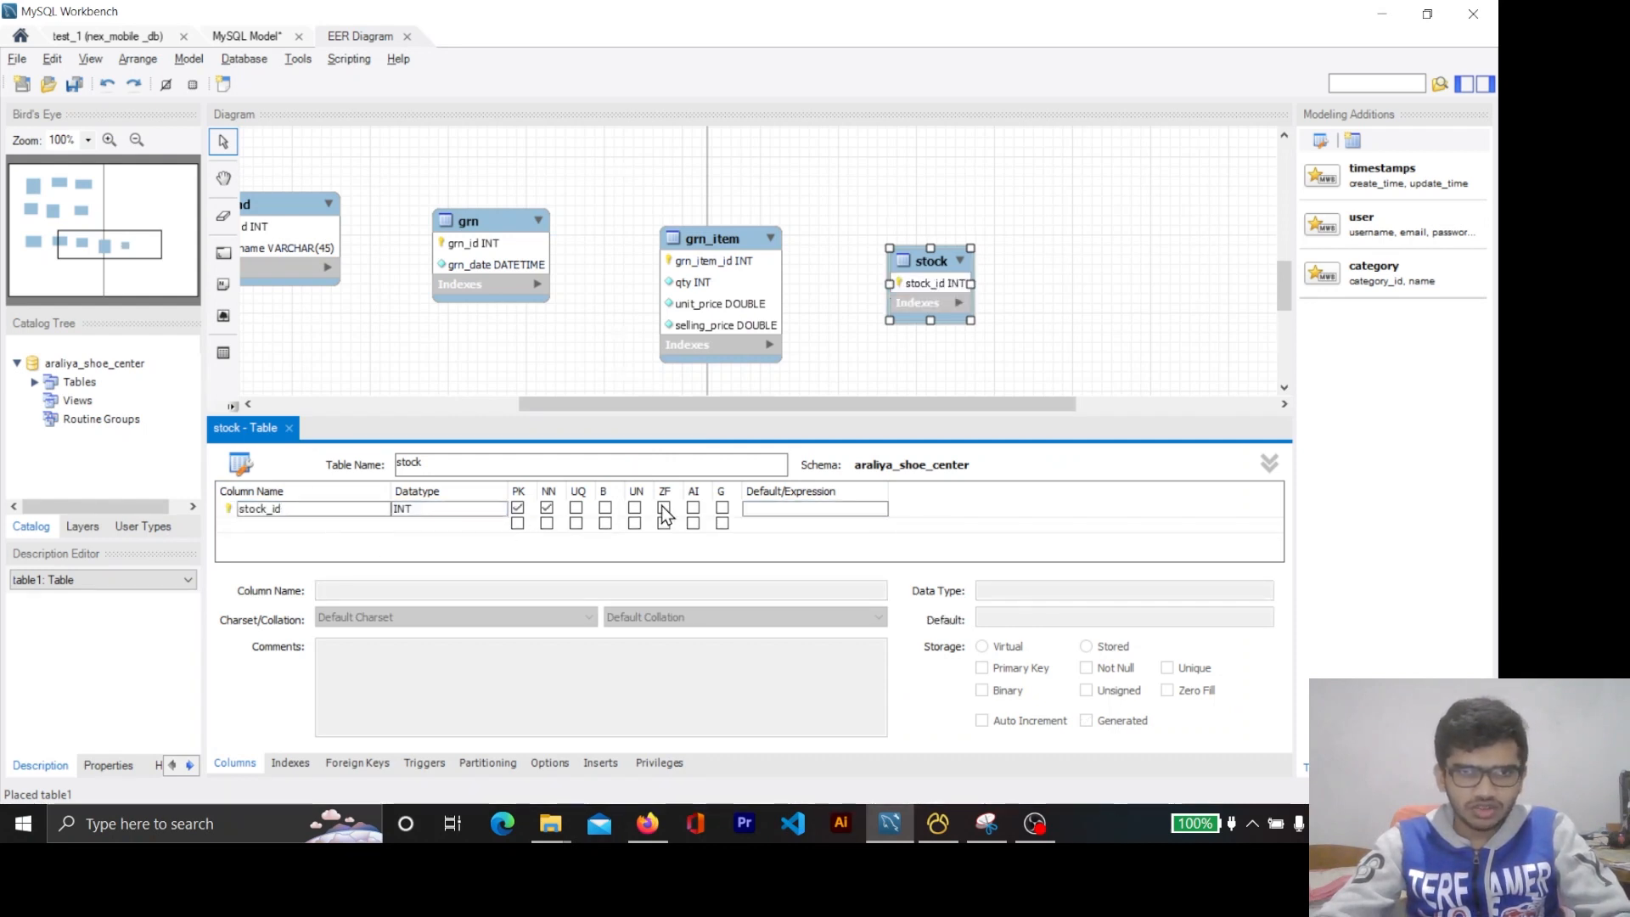
pyautogui.click(694, 508)
# Add a second column named qty to the stock table, checking the name against the question document.
pyautogui.hotkey('alt', 'Tab')
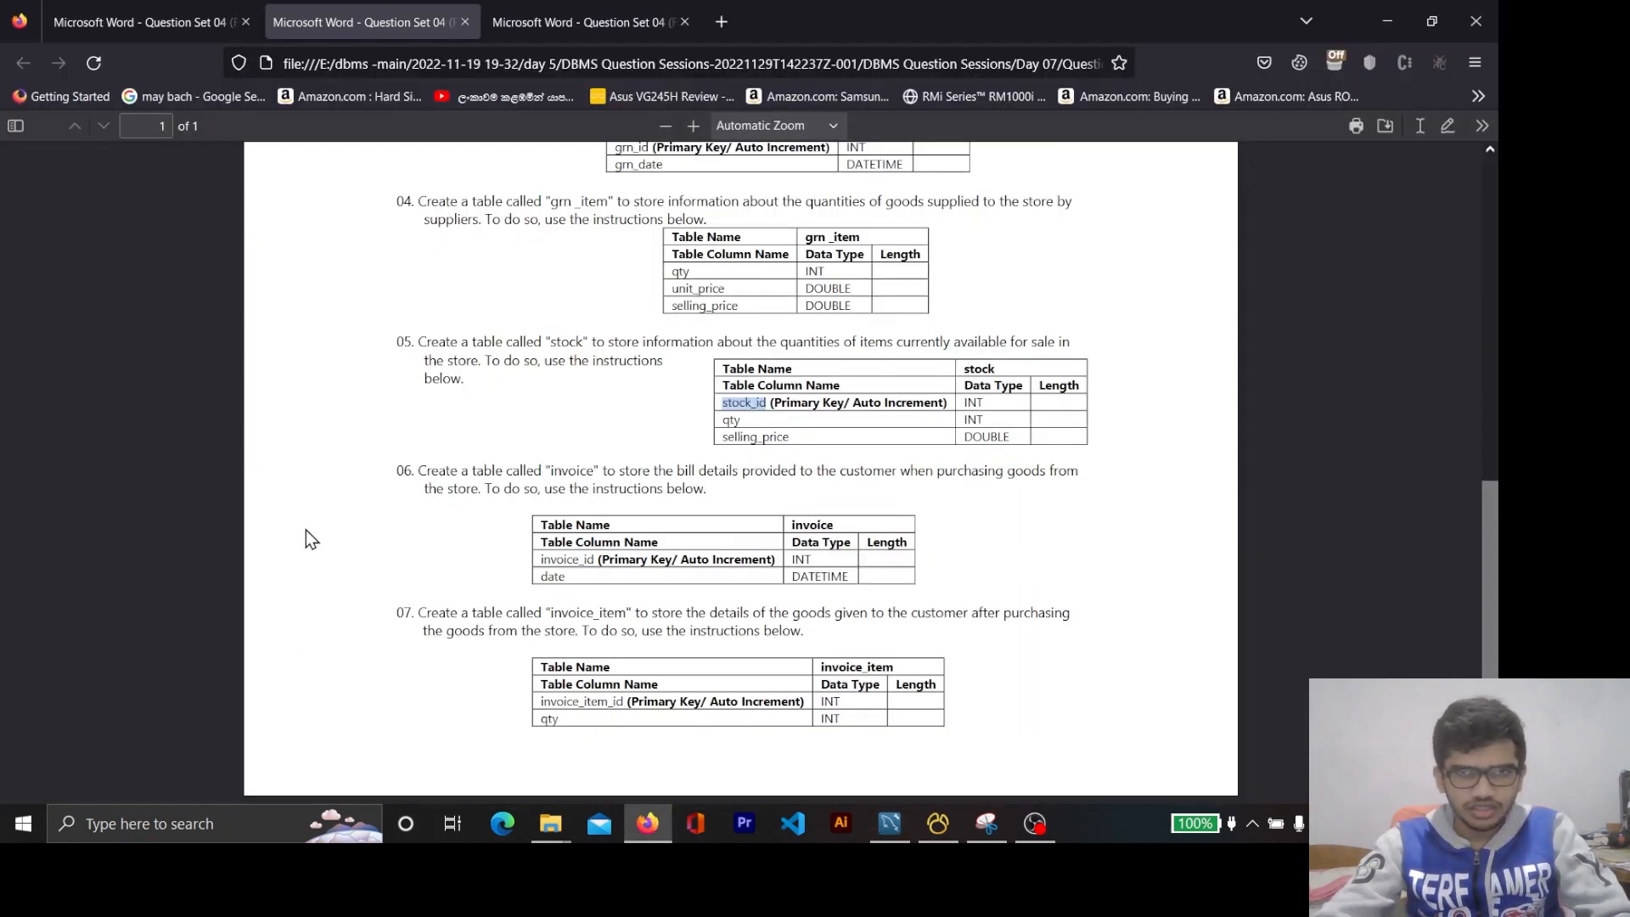
pyautogui.click(735, 425)
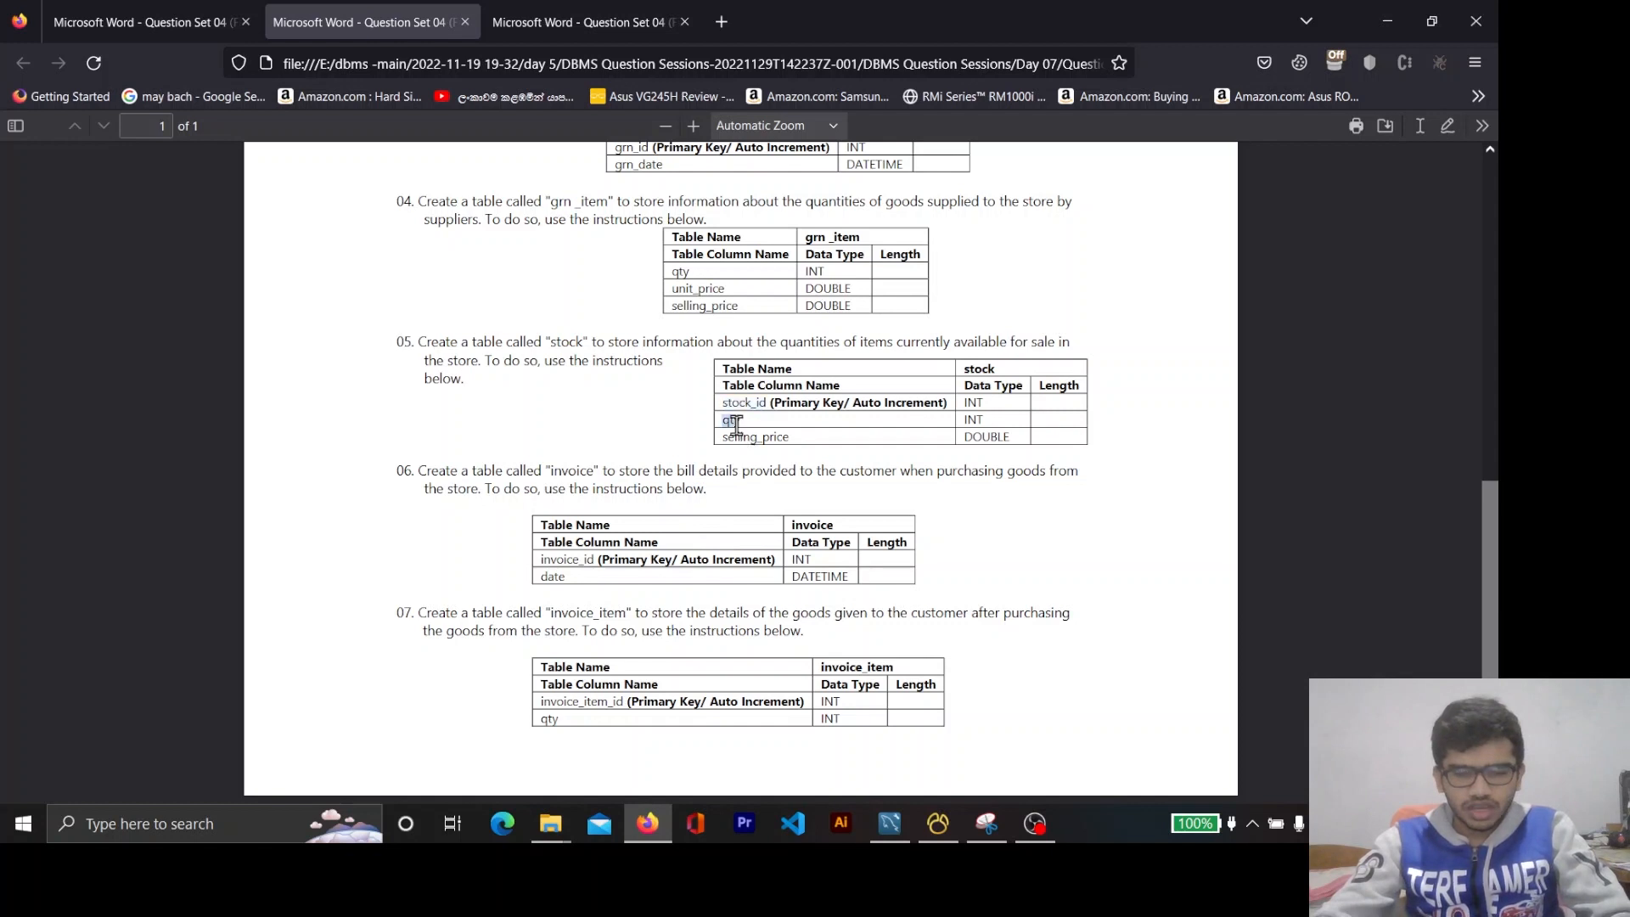
pyautogui.hotkey('alt', 'Tab')
pyautogui.doubleClick(267, 523)
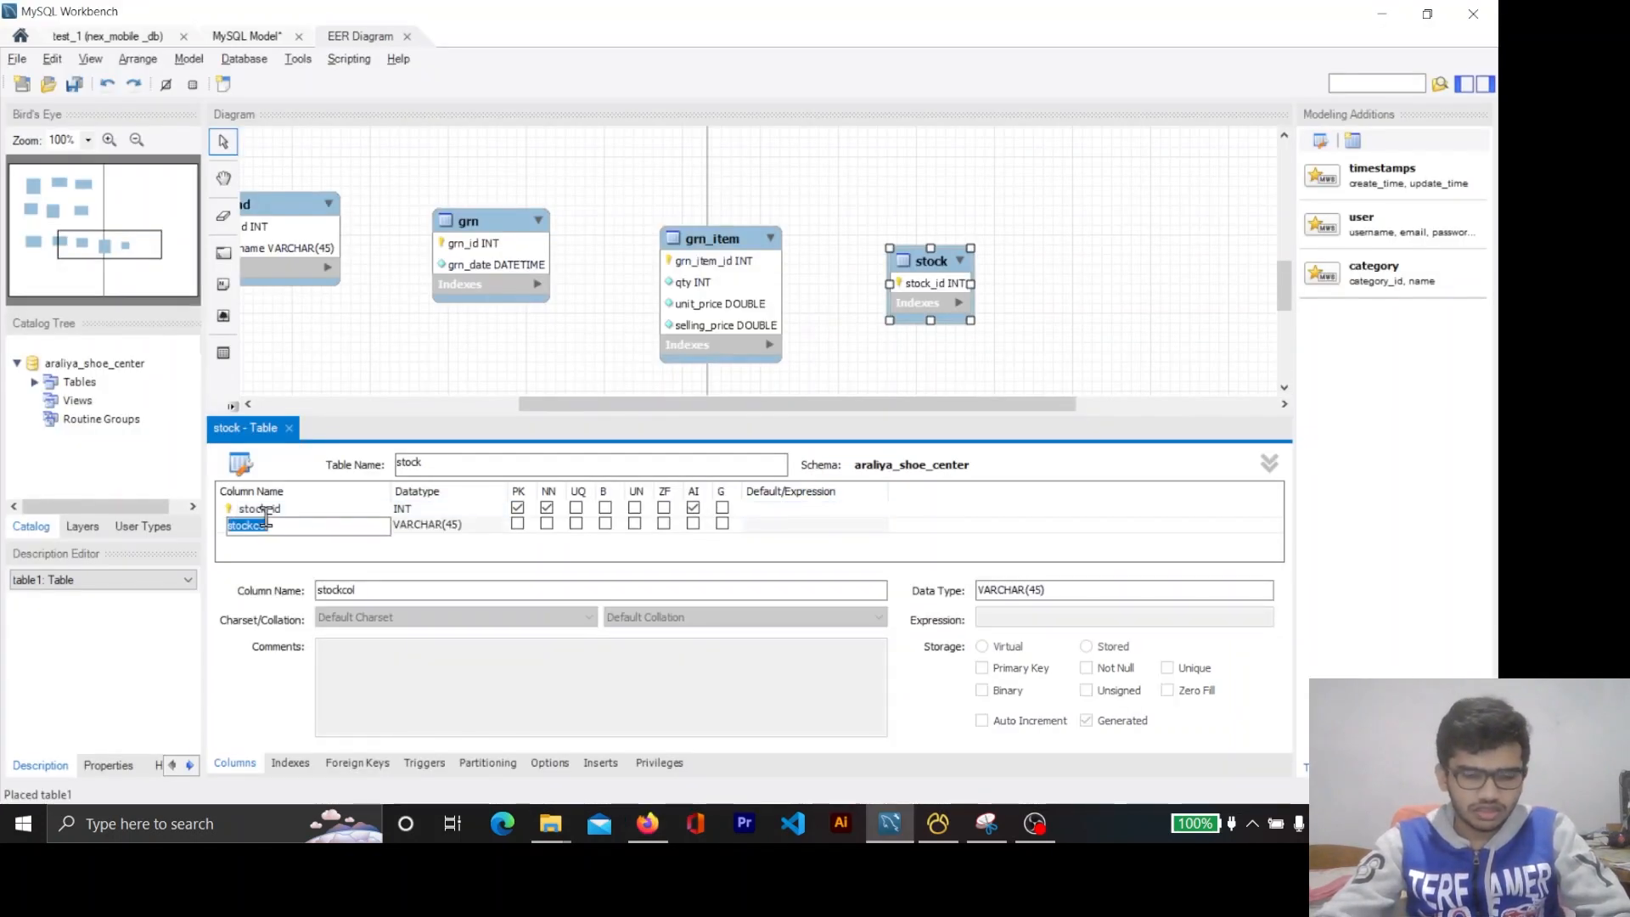
pyautogui.write('qty')
pyautogui.click(280, 543)
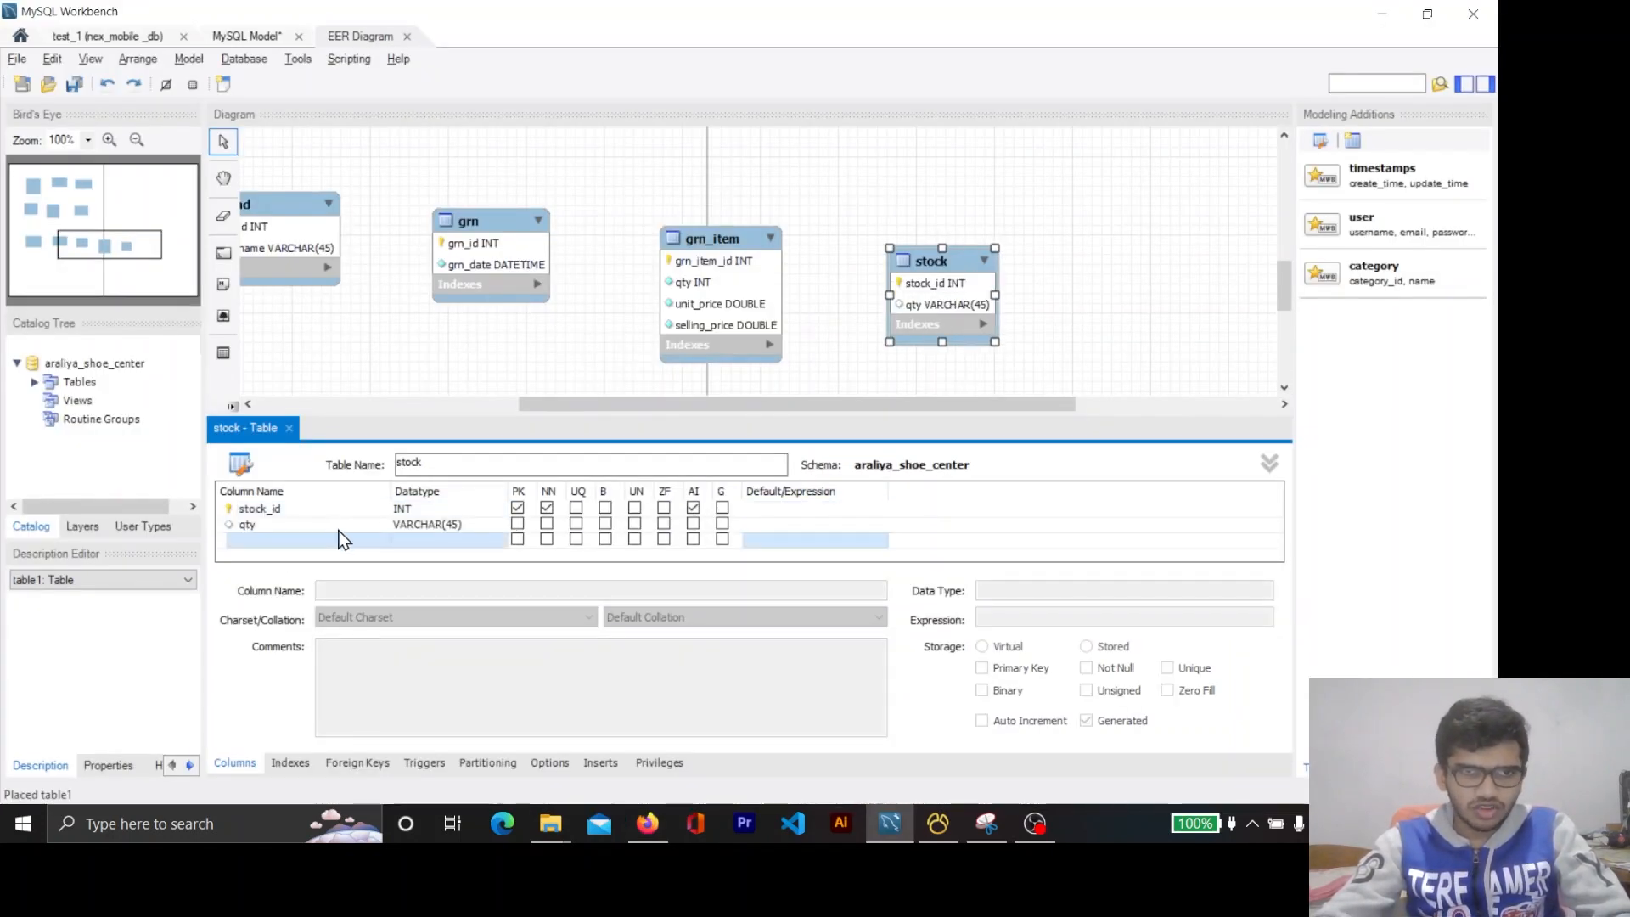
# Set the stock table's qty column to the INT data type and mark it not null.
pyautogui.press('Up')
pyautogui.doubleClick(442, 523)
pyautogui.press('capslock')
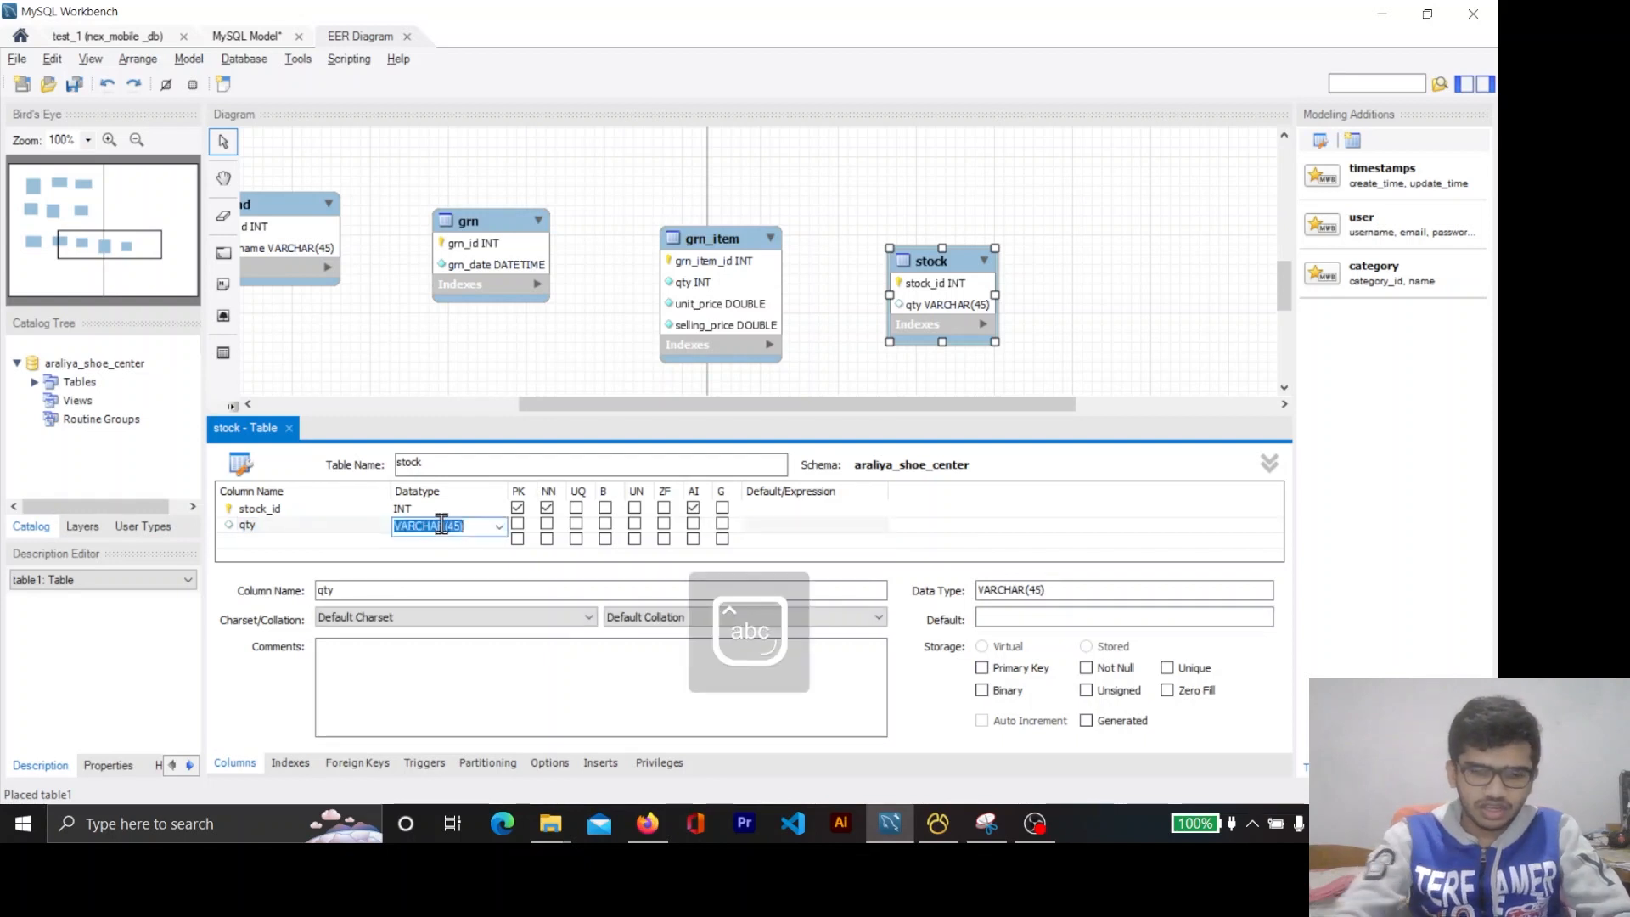
pyautogui.write('int')
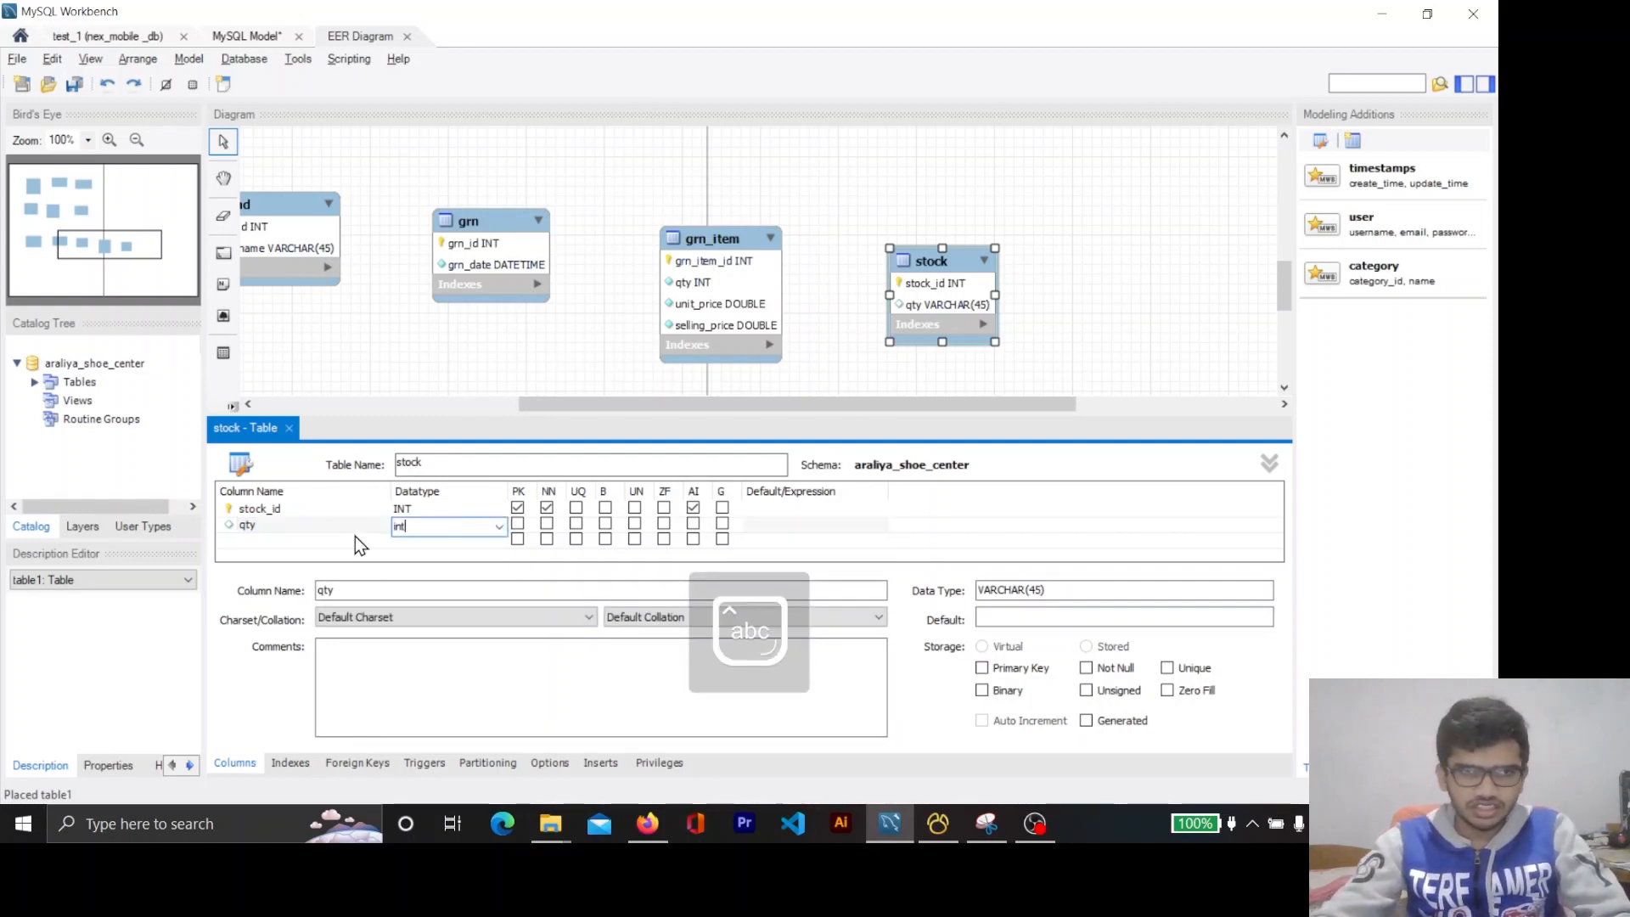
pyautogui.press('Return')
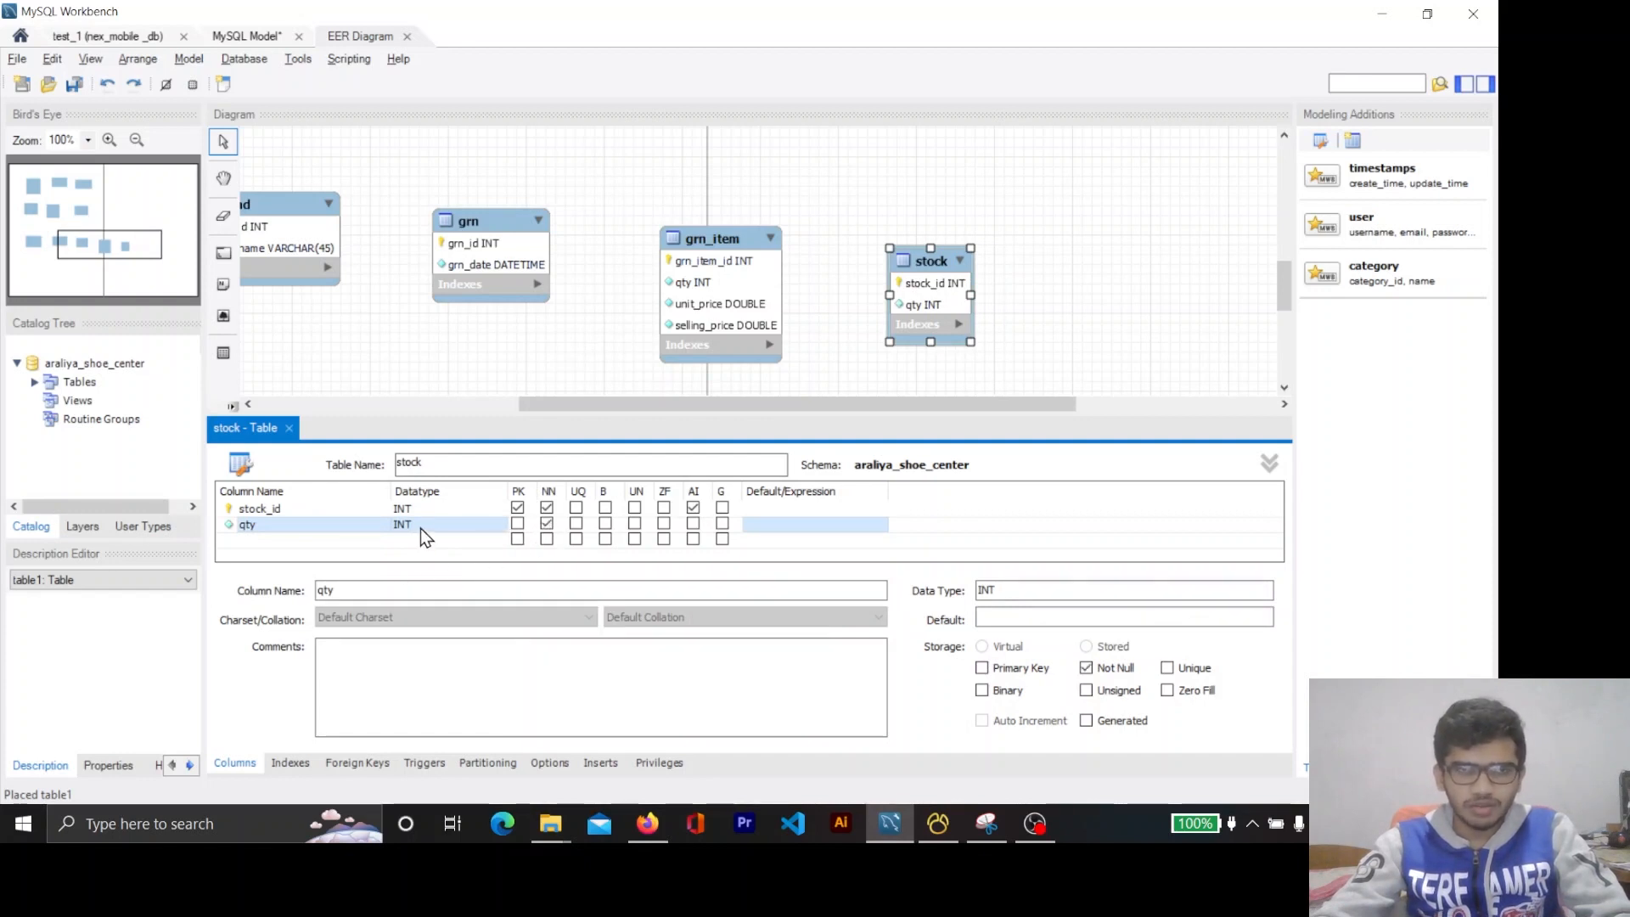
# Check question 05 in the question document and add a third column named selling_price to the stock table.
pyautogui.hotkey('alt', 'Tab')
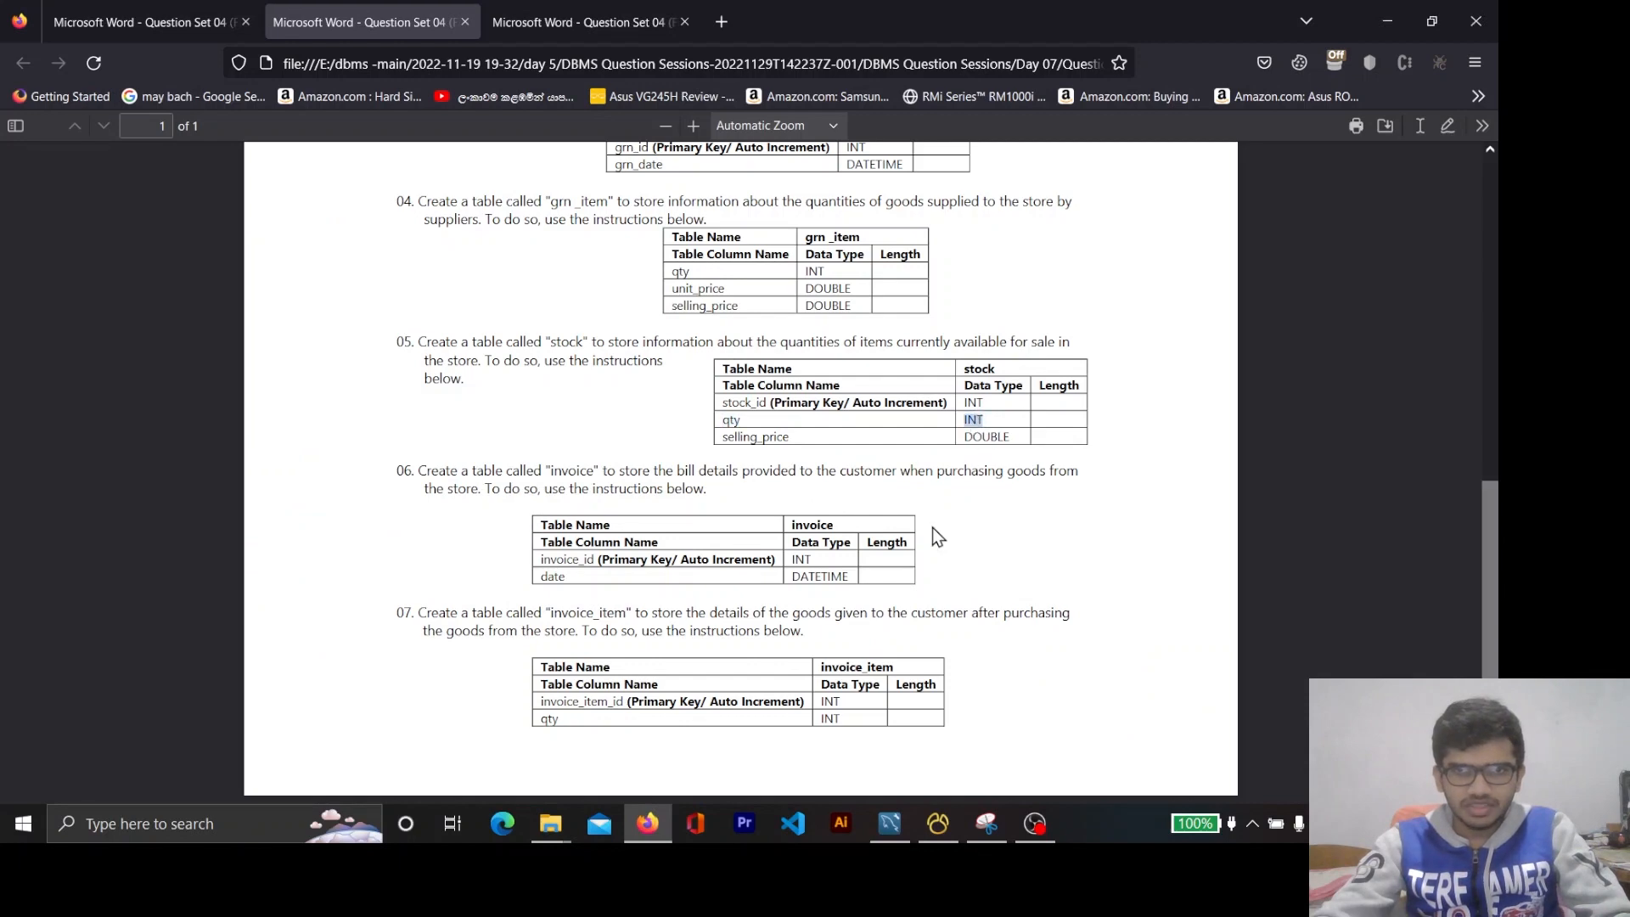
pyautogui.hotkey('alt', 'Tab')
pyautogui.click(277, 541)
pyautogui.press('capslock')
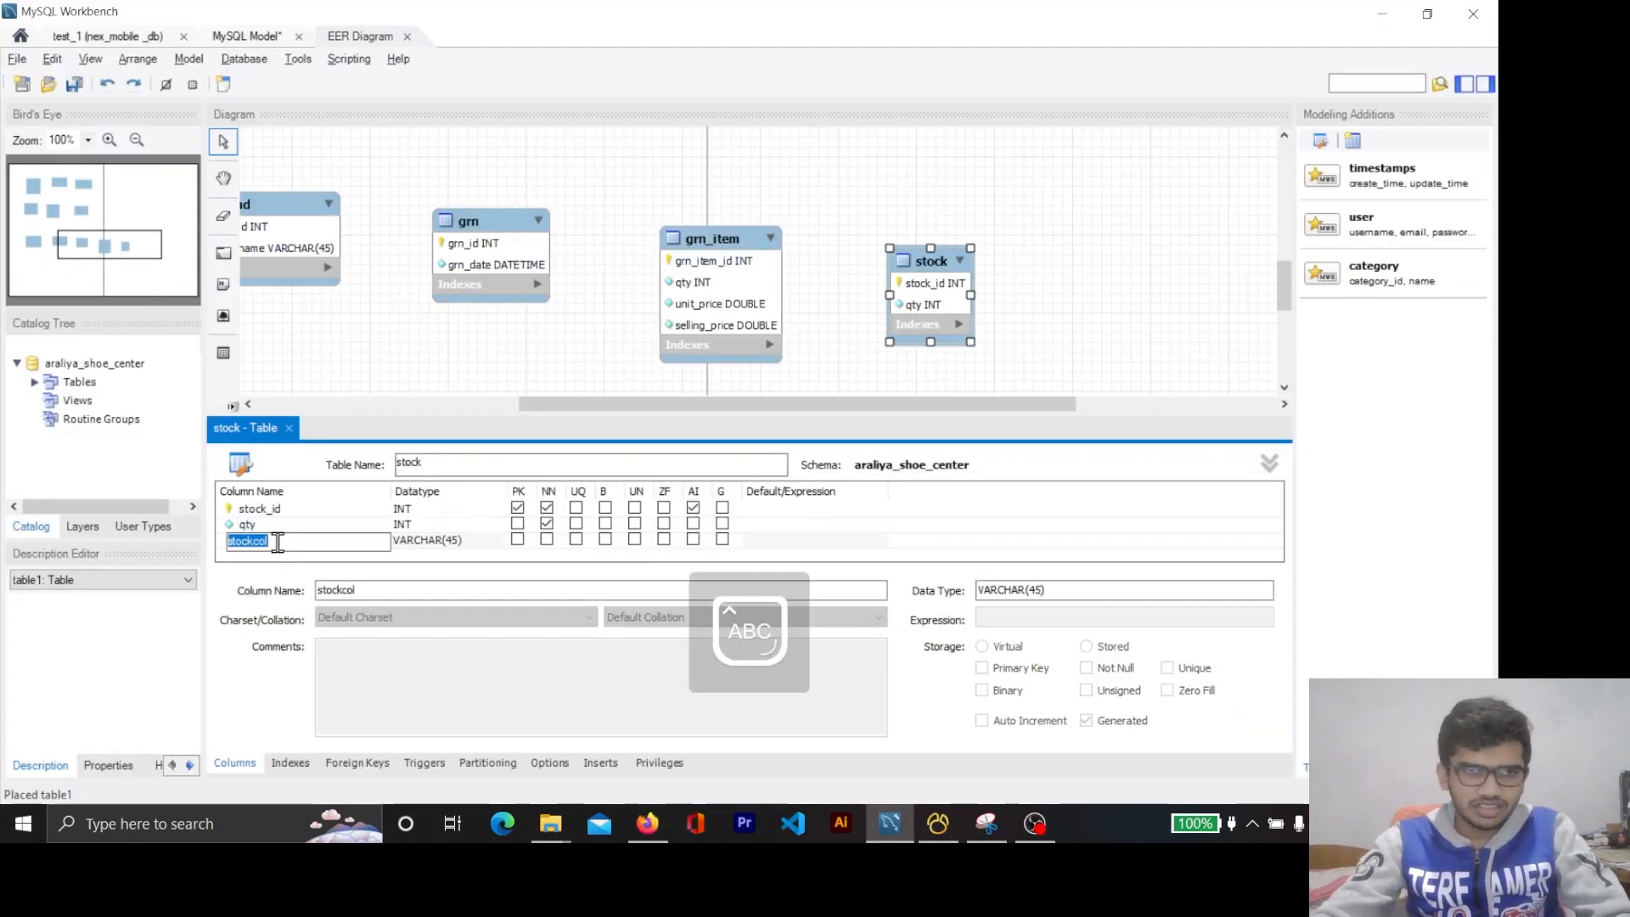
pyautogui.press('capslock')
pyautogui.write('sellin')
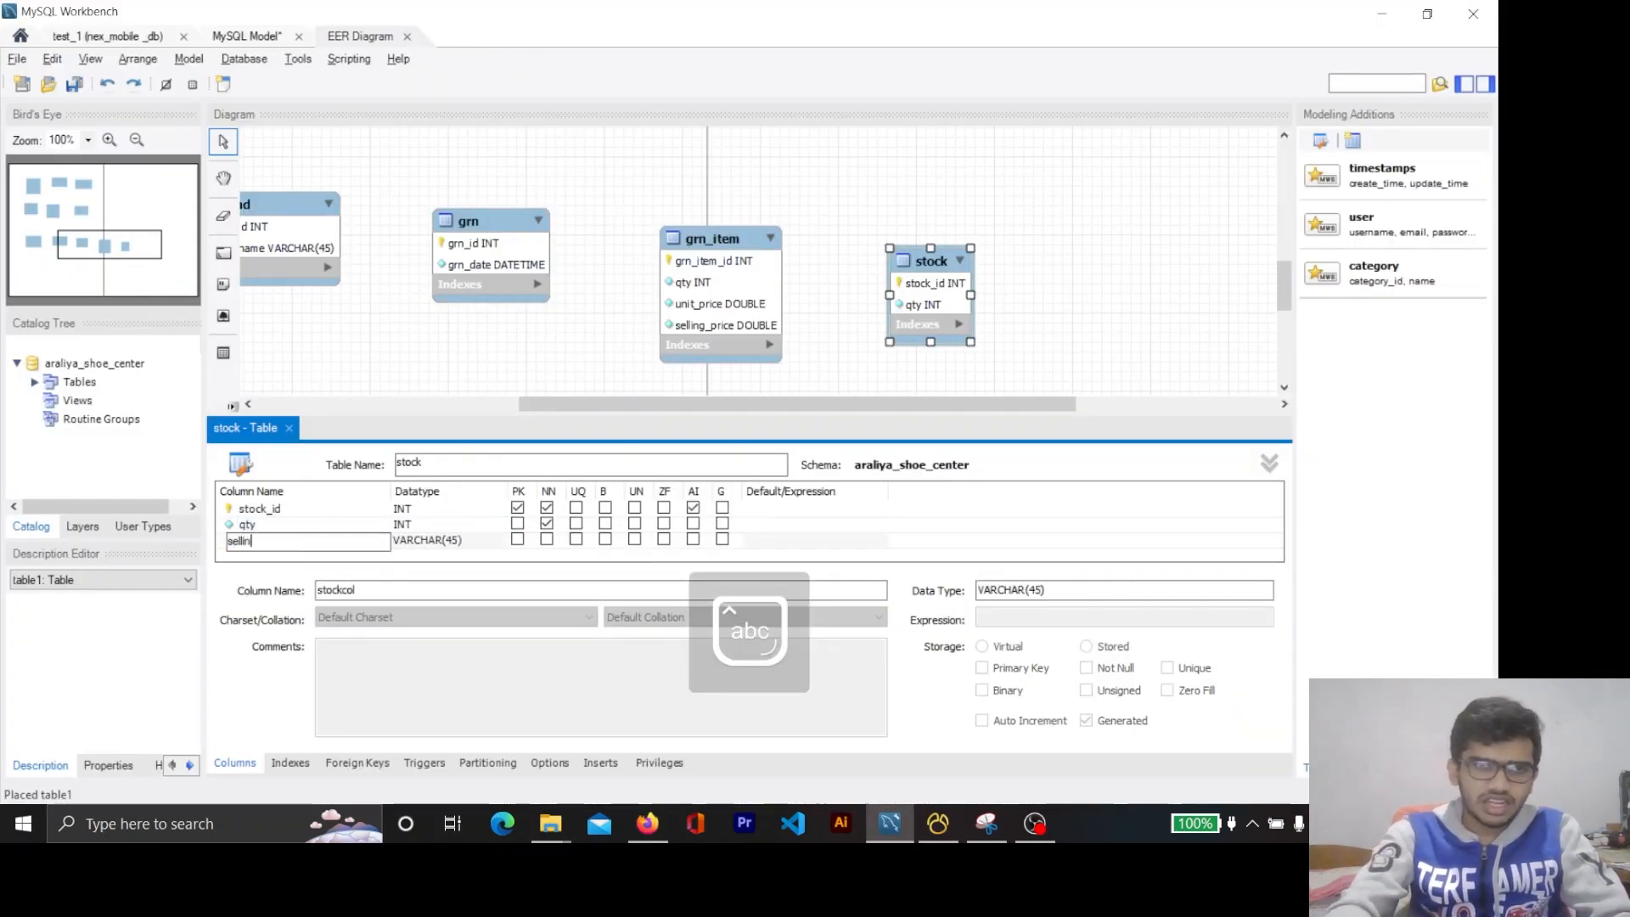
pyautogui.write('g_price')
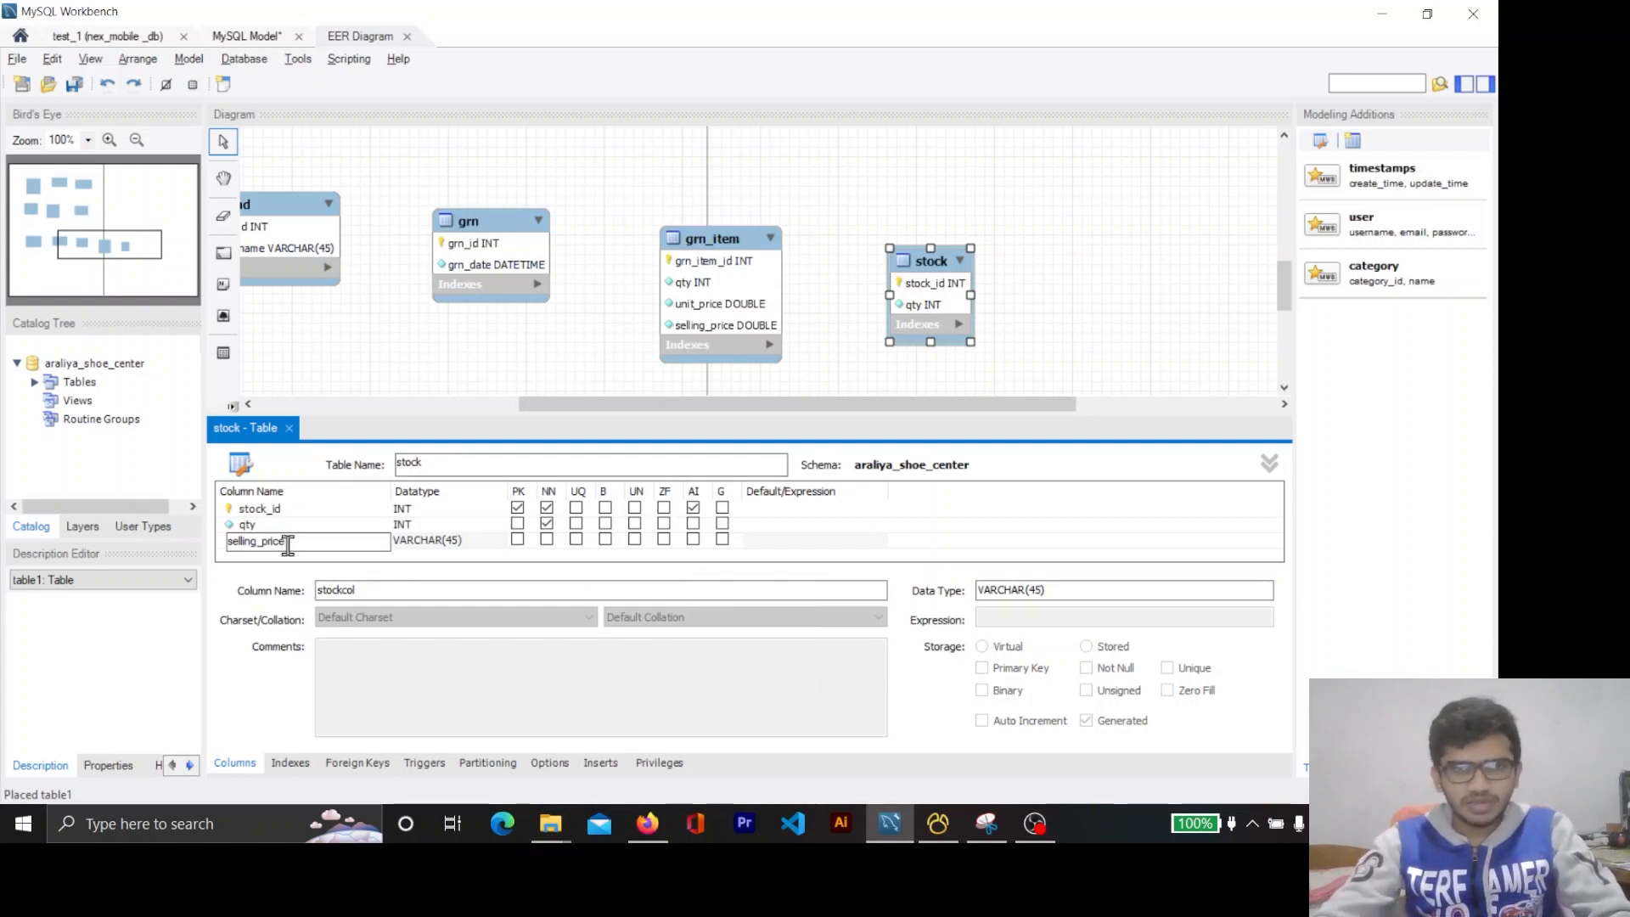
pyautogui.press('Return')
# Set the selling_price column of the stock table to the DOUBLE data type and mark it not null.
pyautogui.click(424, 542)
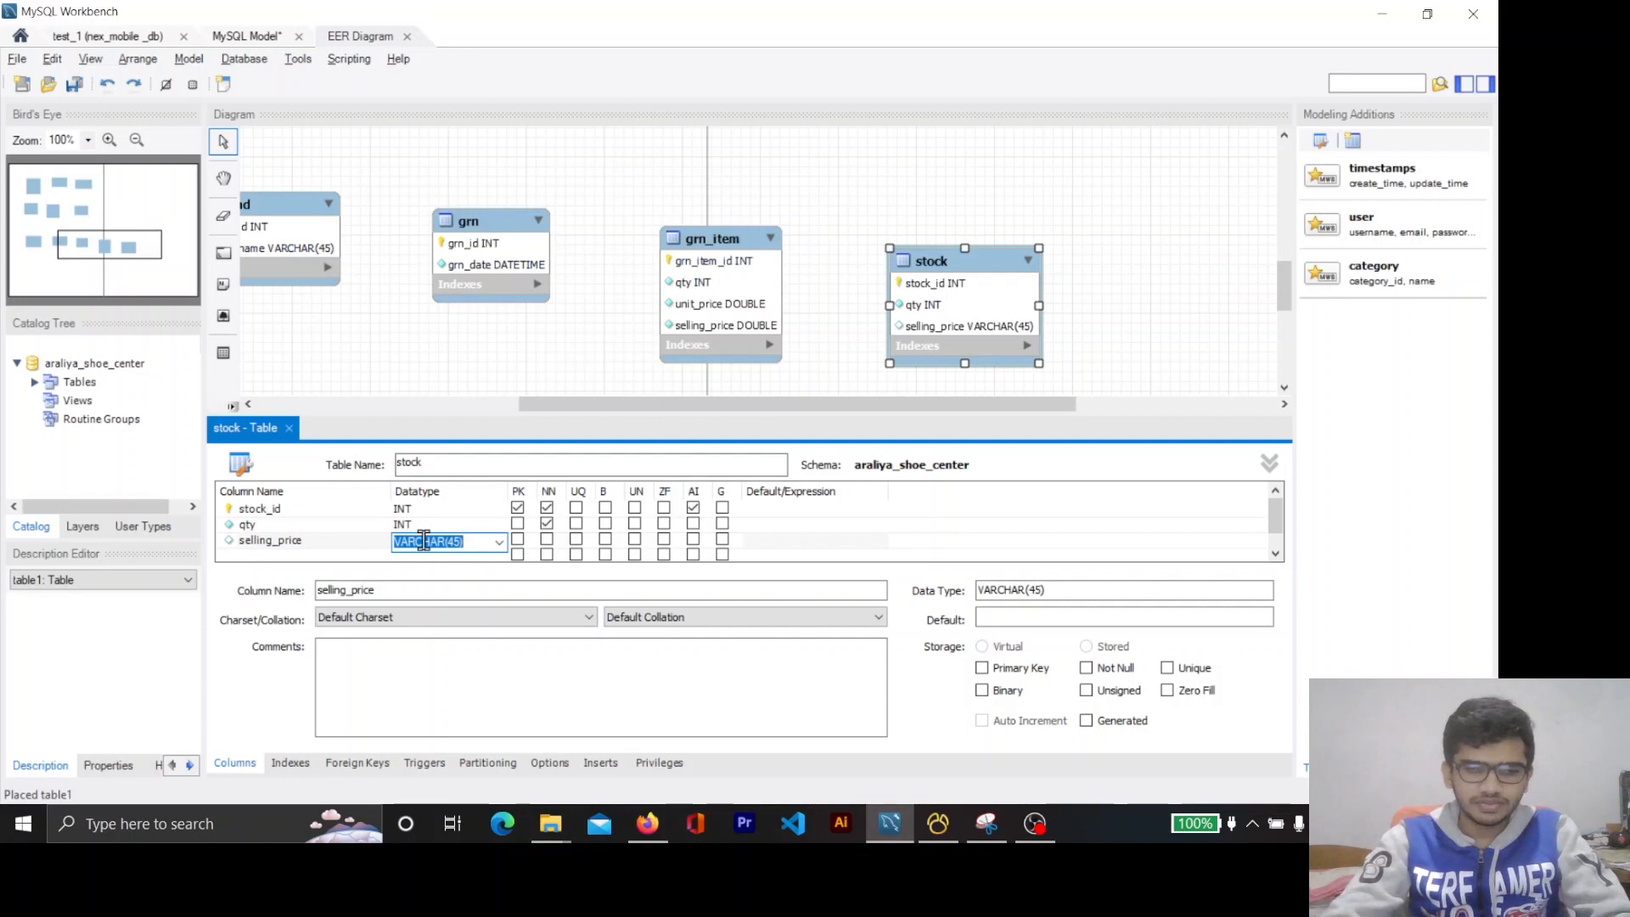
pyautogui.press('capslock')
pyautogui.write('DO')
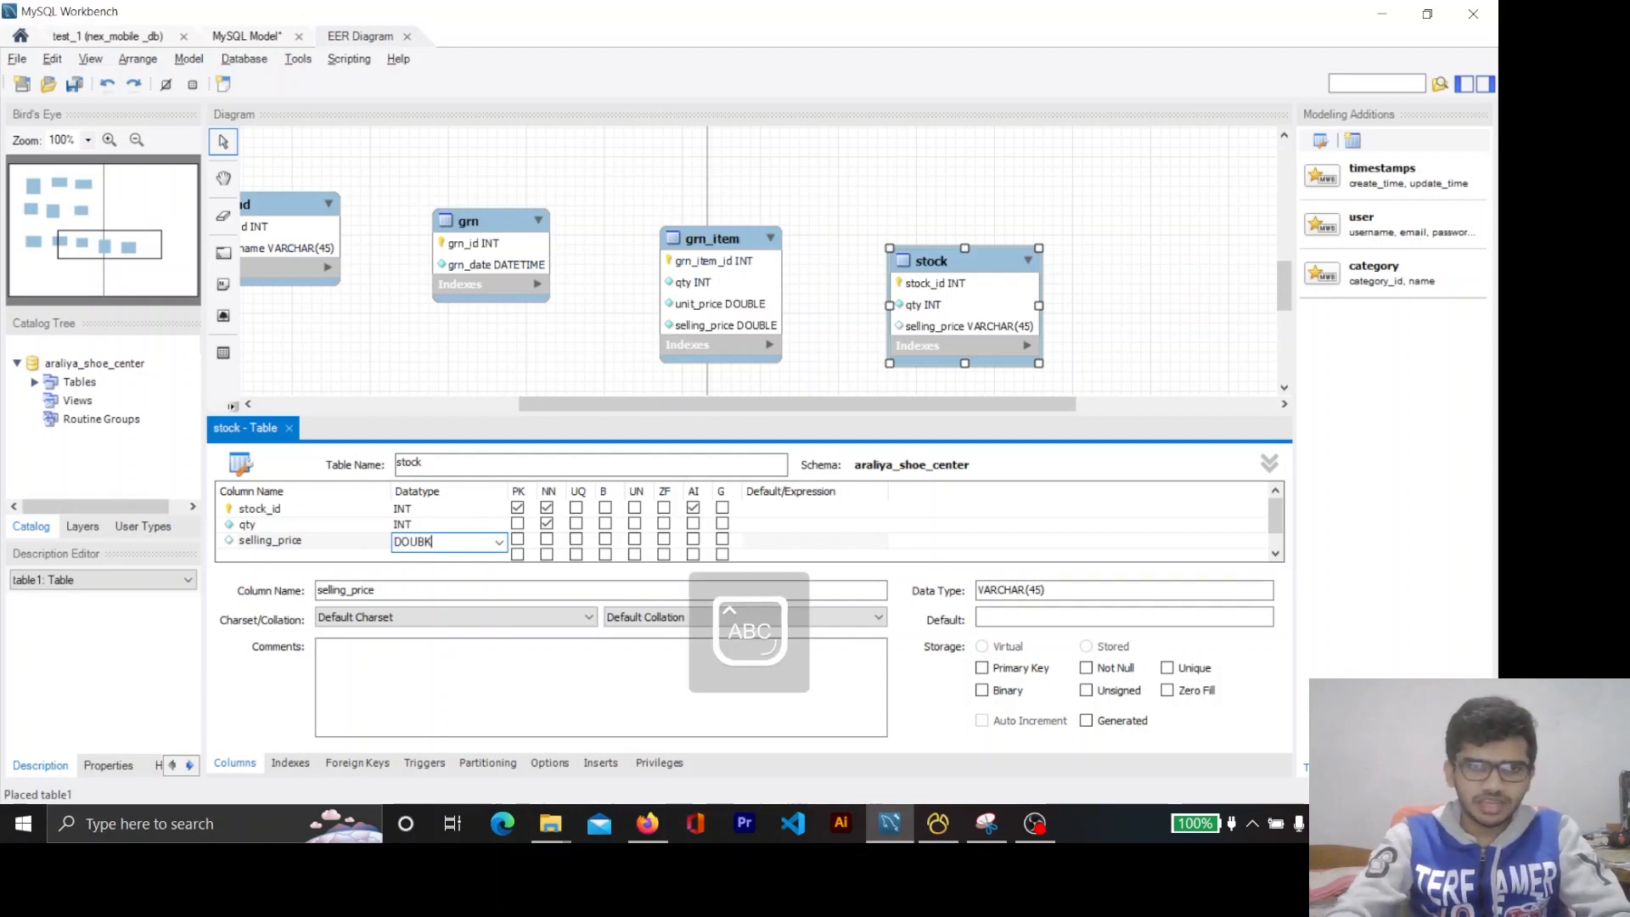
pyautogui.write('UBLE')
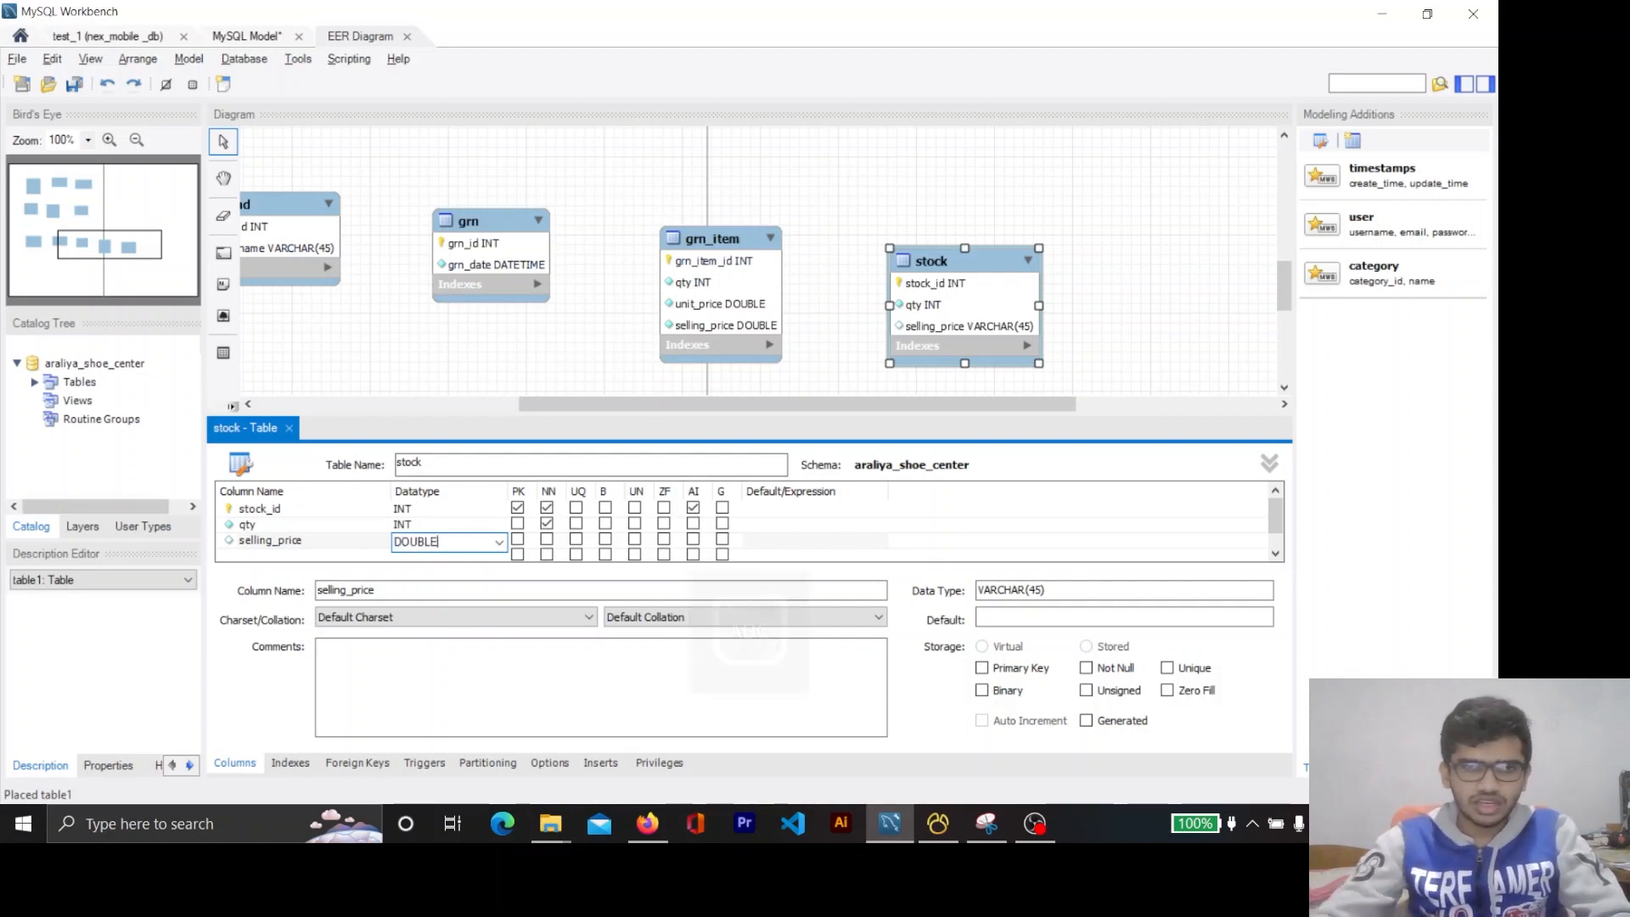
pyautogui.click(366, 557)
pyautogui.click(547, 540)
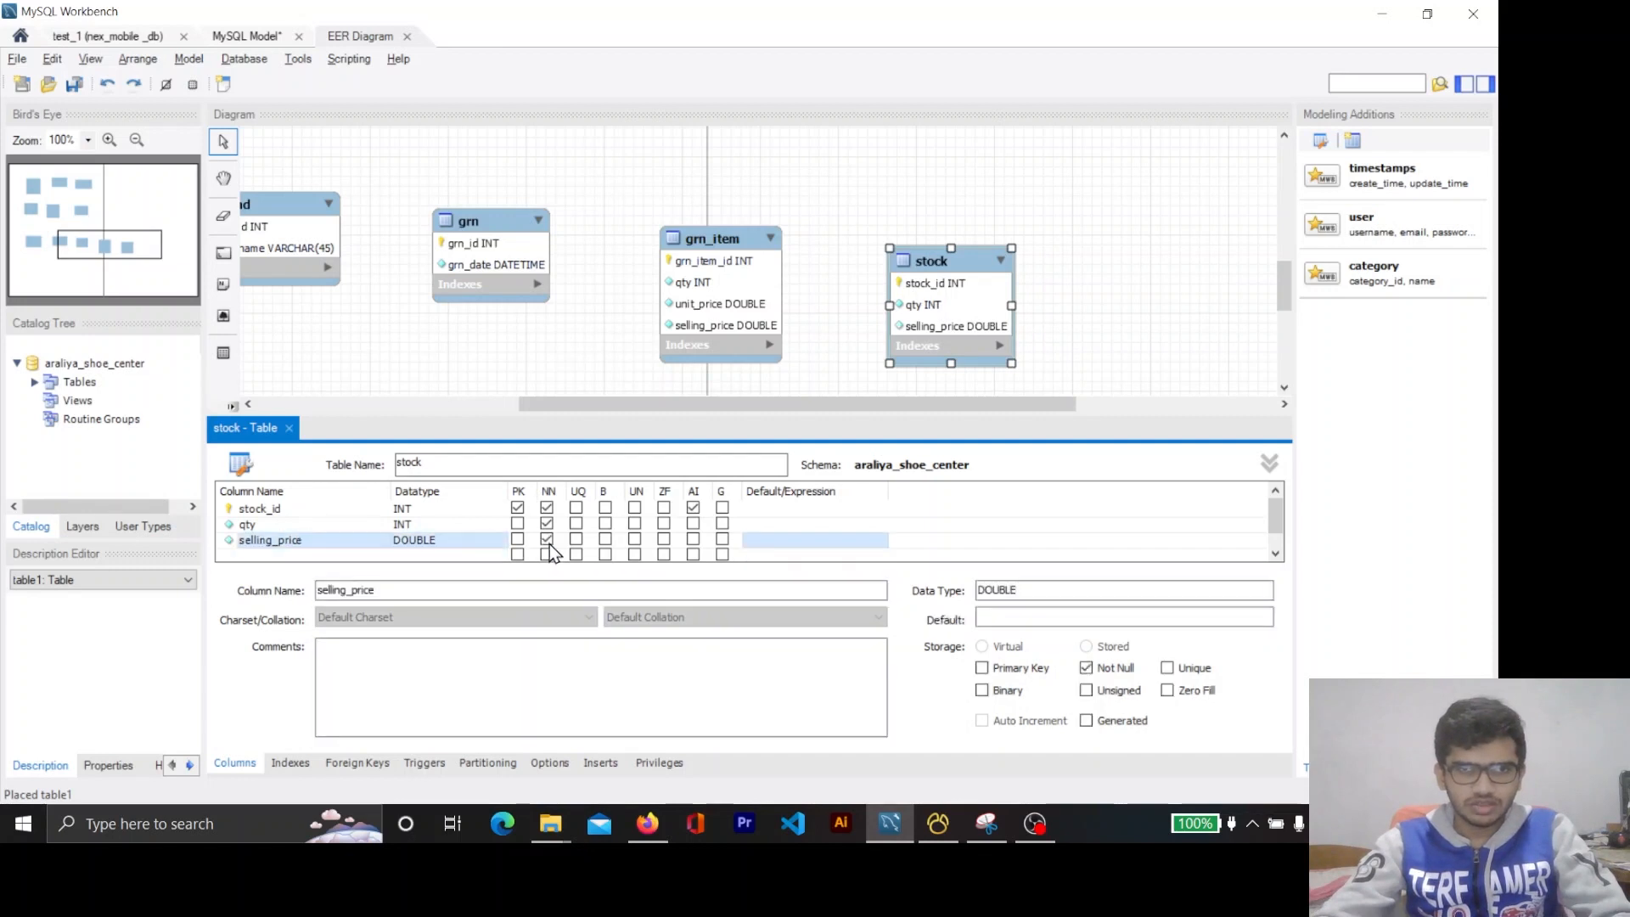
# Compare the finished stock table with its specification under question 05 and go on to question 06 in the question document.
pyautogui.scroll(-1, 1052, 302)
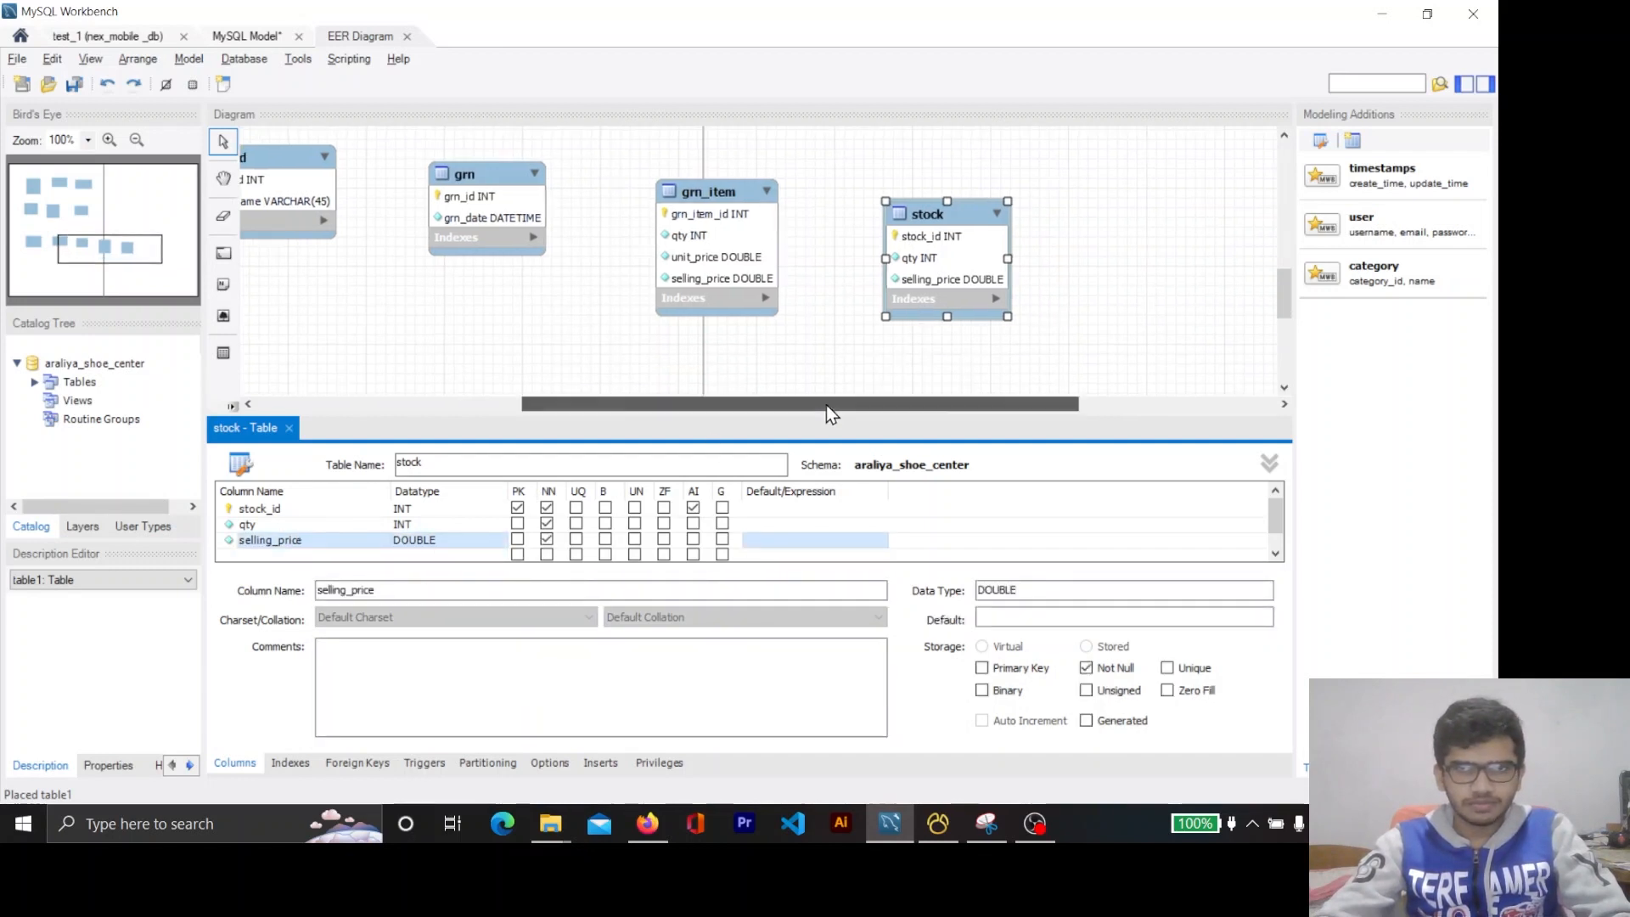
pyautogui.moveTo(827, 405); pyautogui.dragTo(786, 412)
pyautogui.scroll(-2, 917, 308)
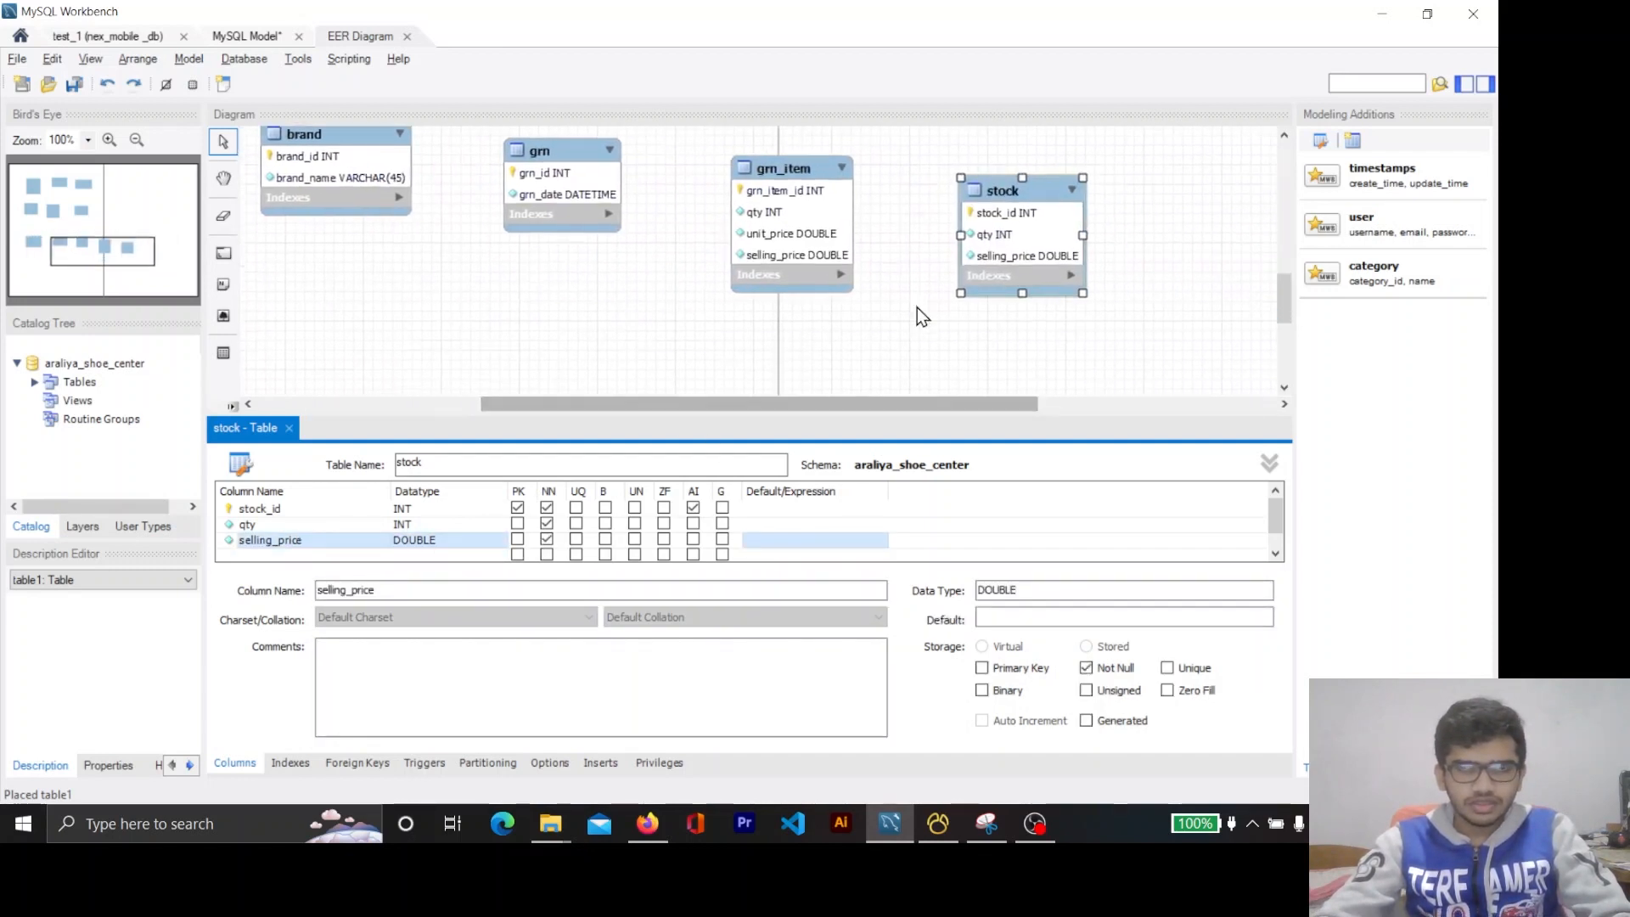
pyautogui.hotkey('alt', 'Tab')
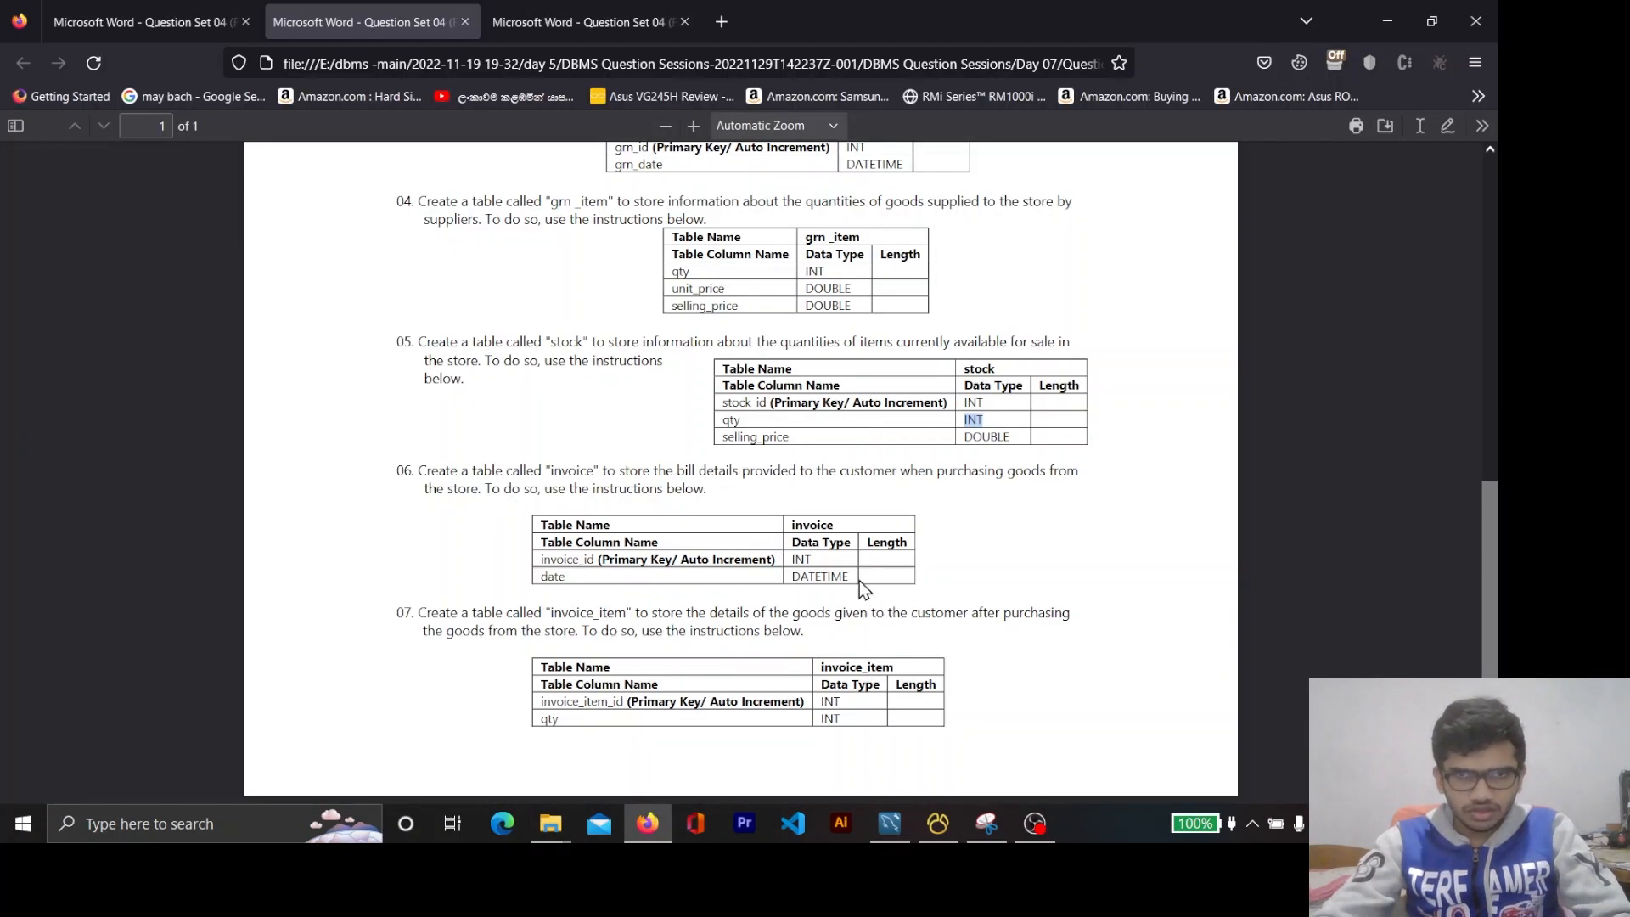
pyautogui.doubleClick(987, 438)
pyautogui.hotkey('alt', 'Tab')
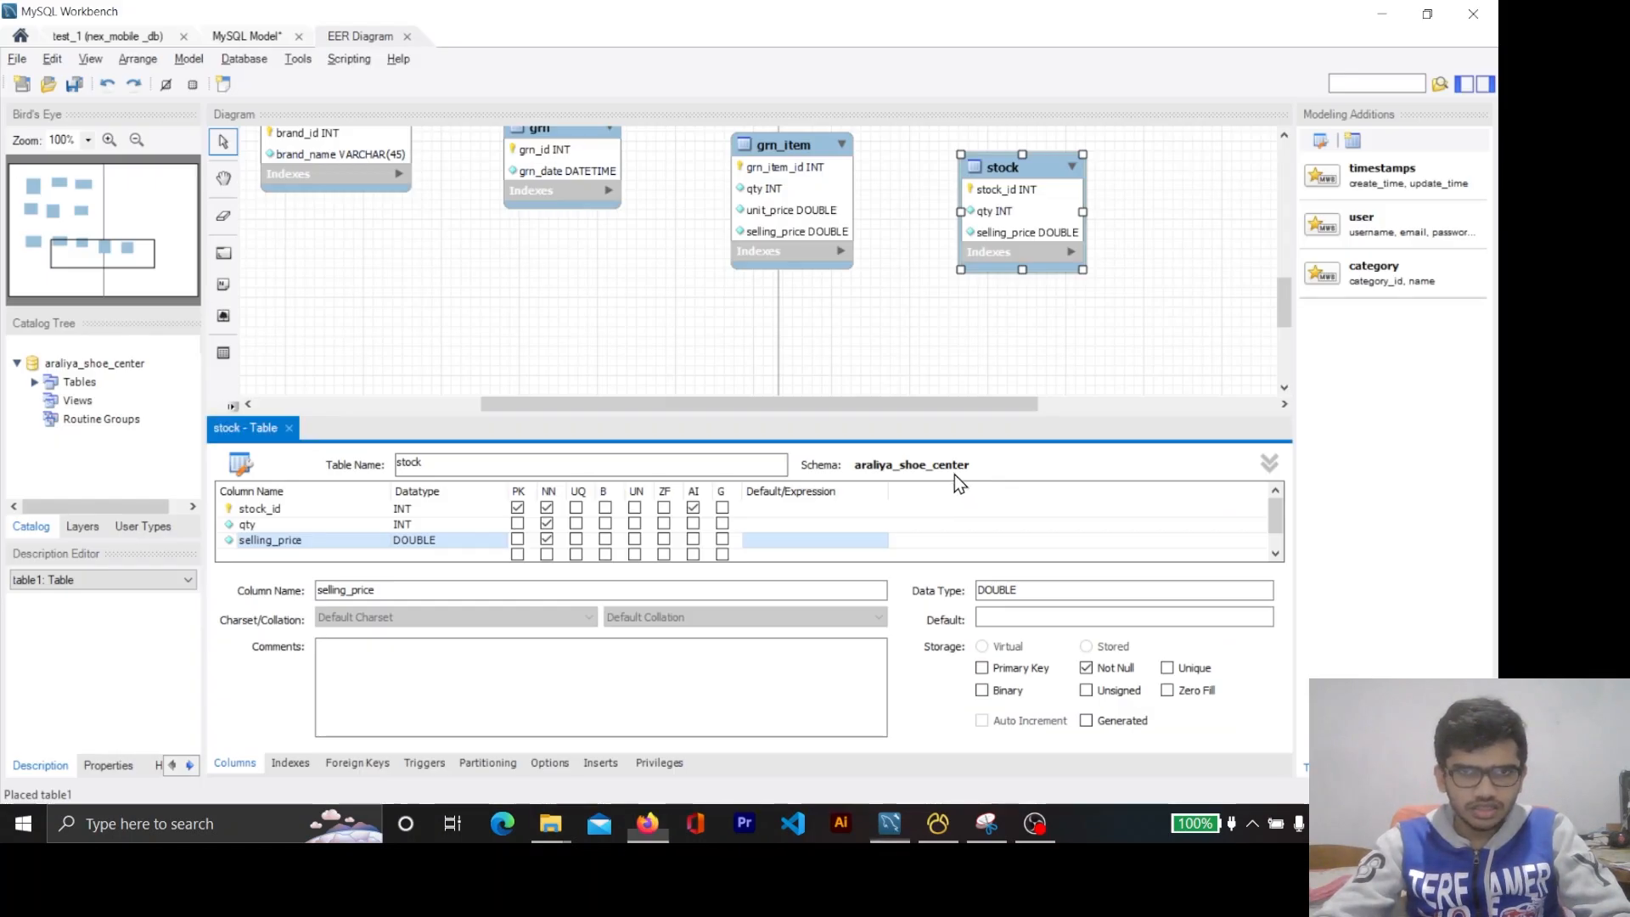
pyautogui.hotkey('alt', 'Tab')
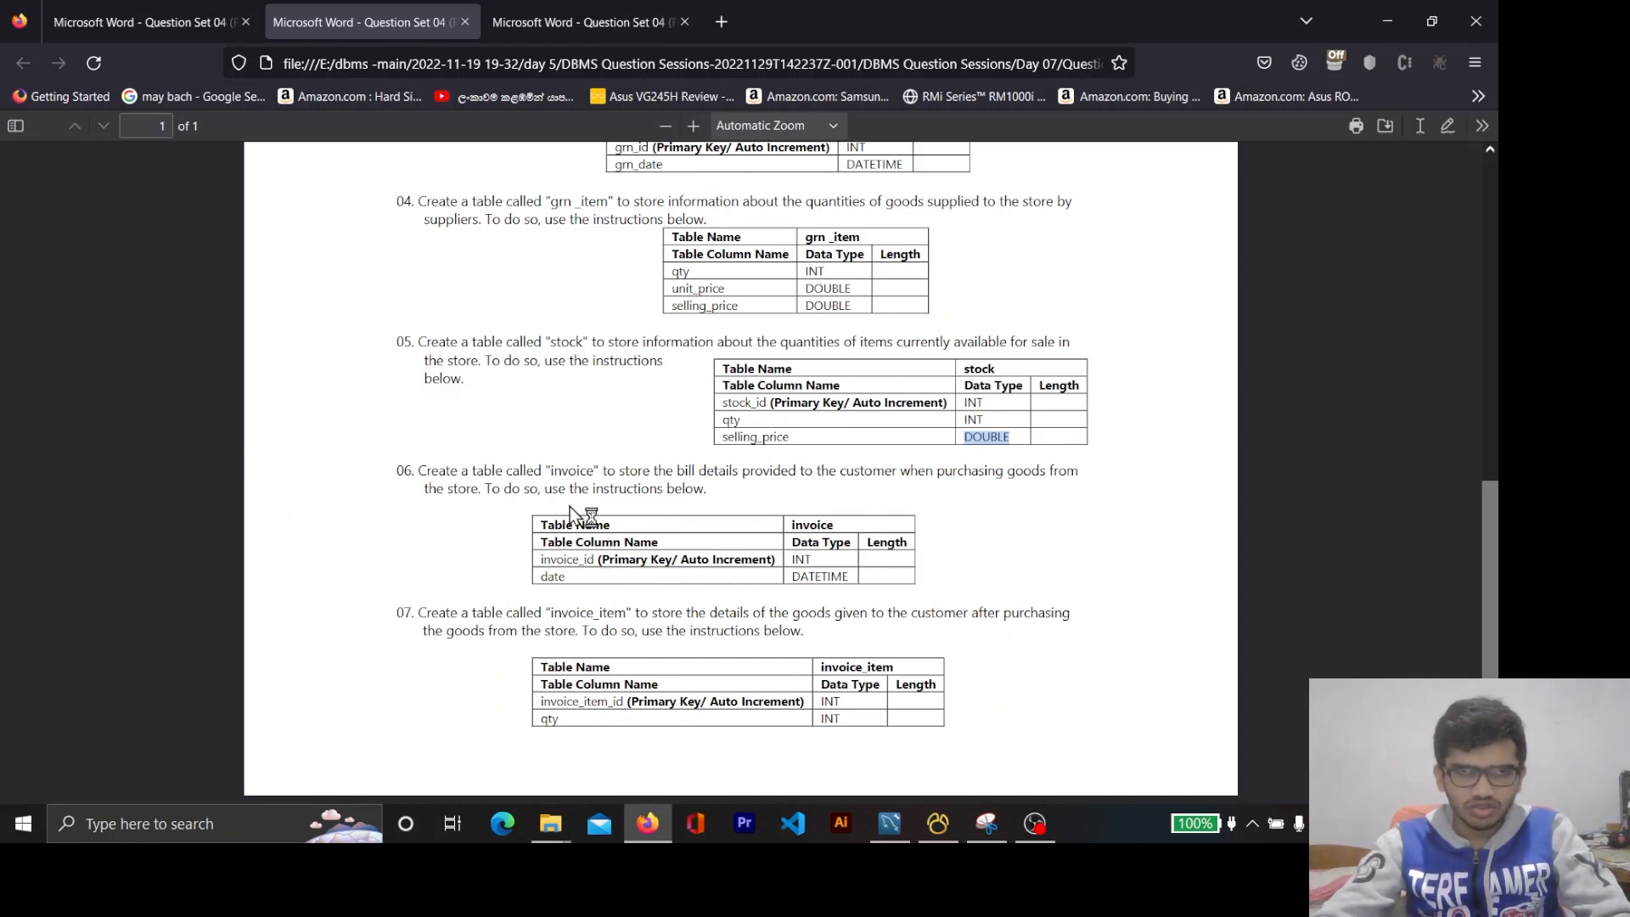
pyautogui.doubleClick(403, 341)
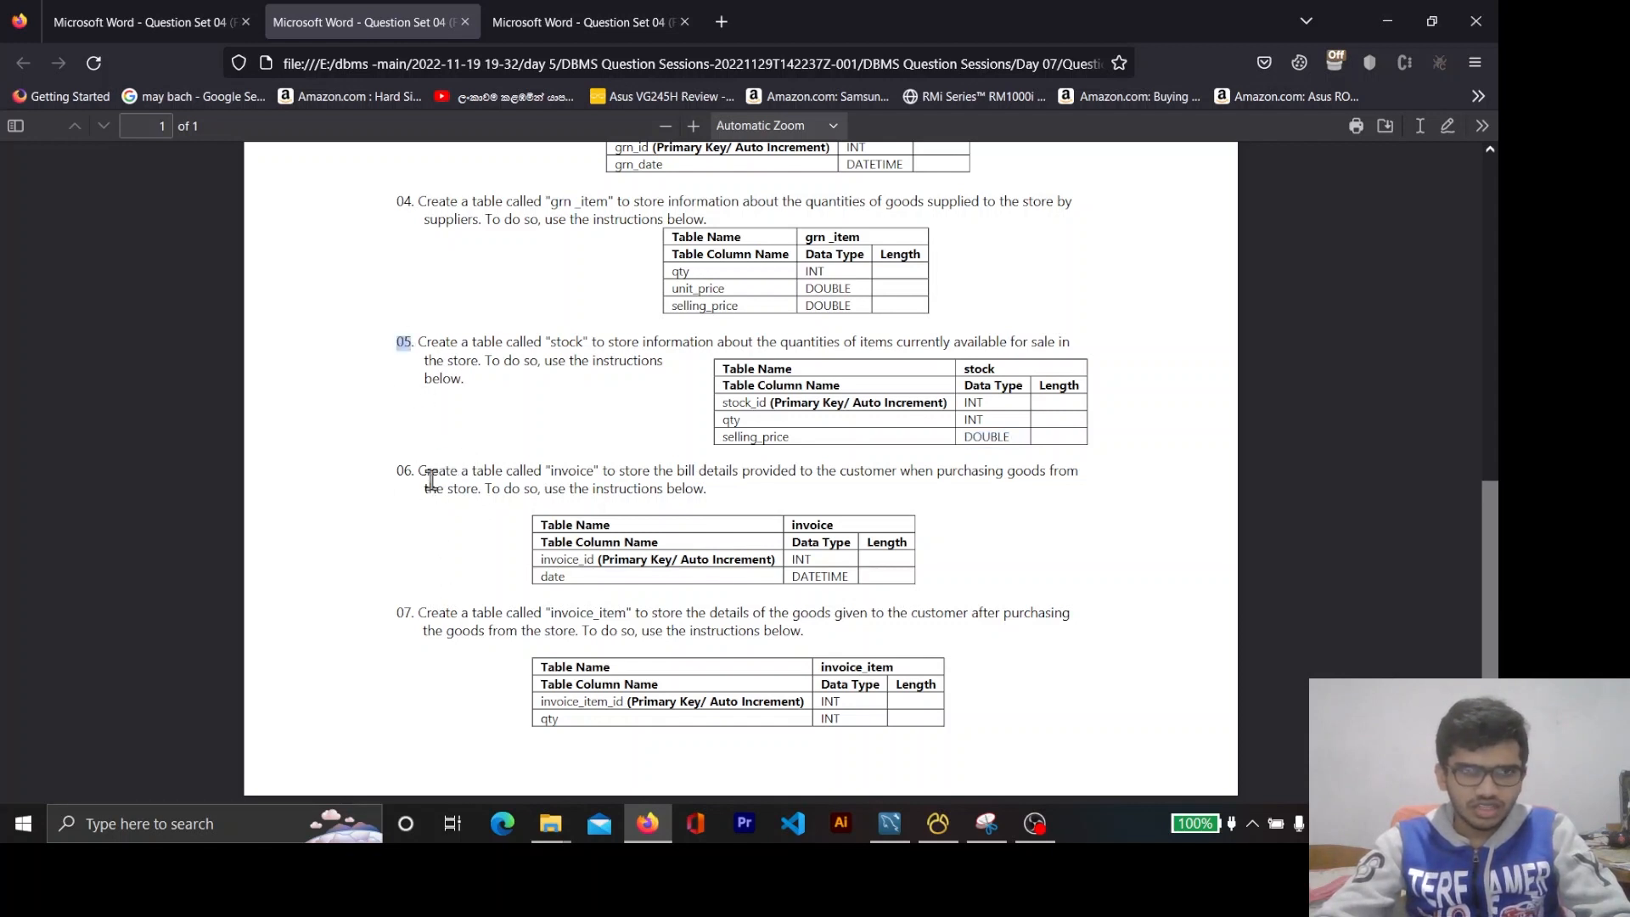
pyautogui.doubleClick(404, 472)
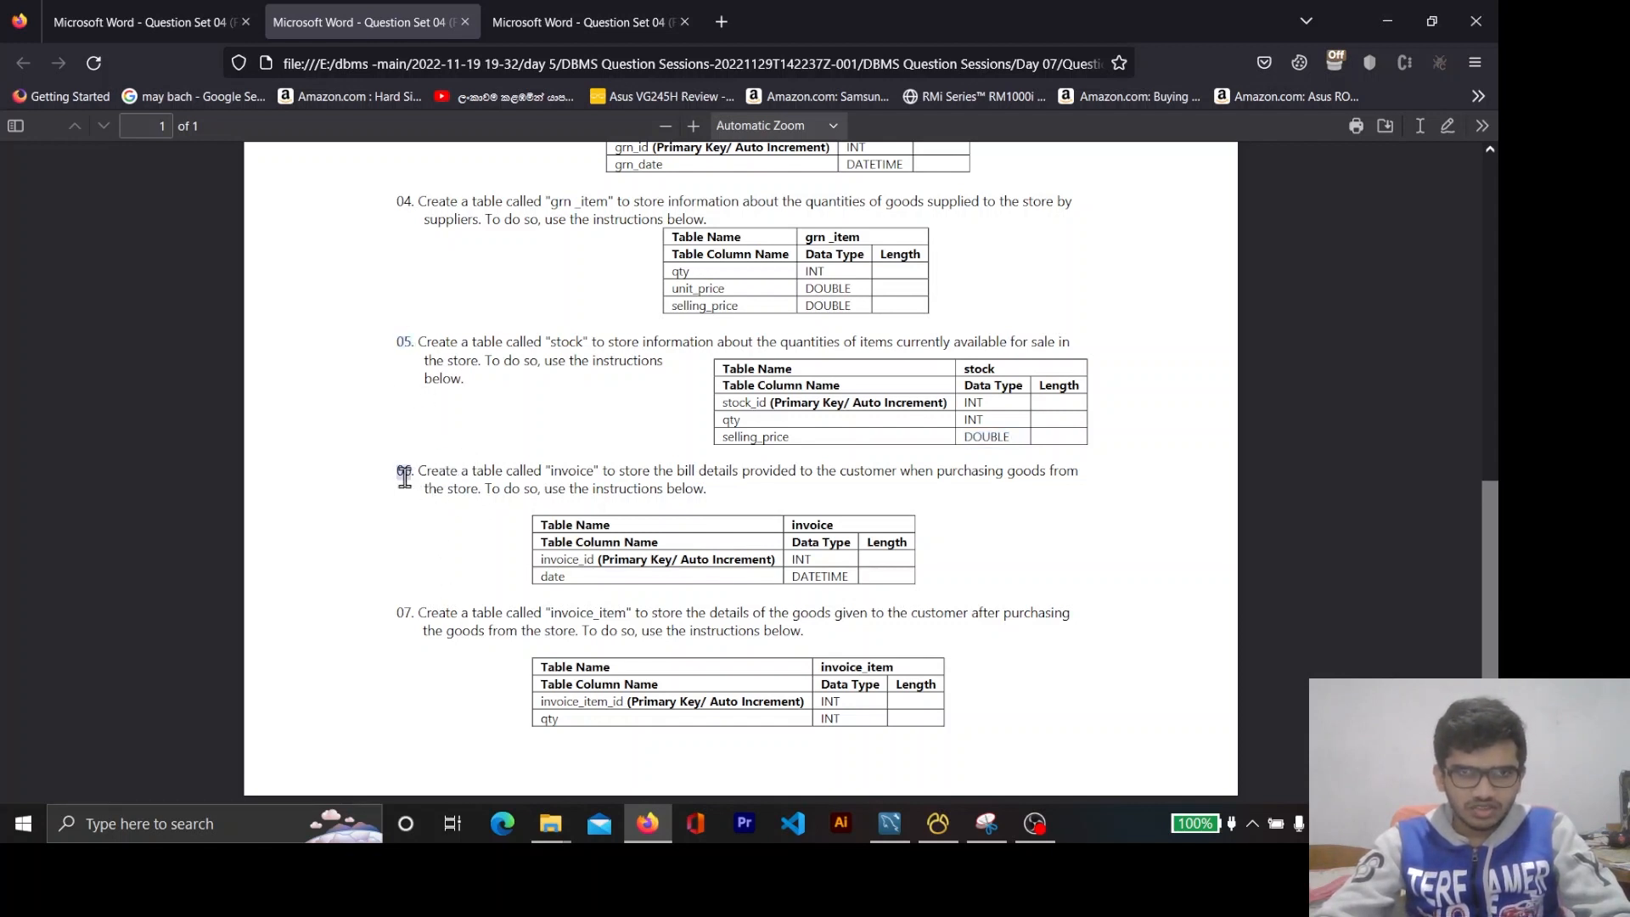
# Close the stock table editor, place a new table below grn in the diagram and name it invoice, copying the name from question 06.
pyautogui.doubleClick(579, 471)
pyautogui.hotkey('ctrl', 'c')
pyautogui.hotkey('alt', 'Tab')
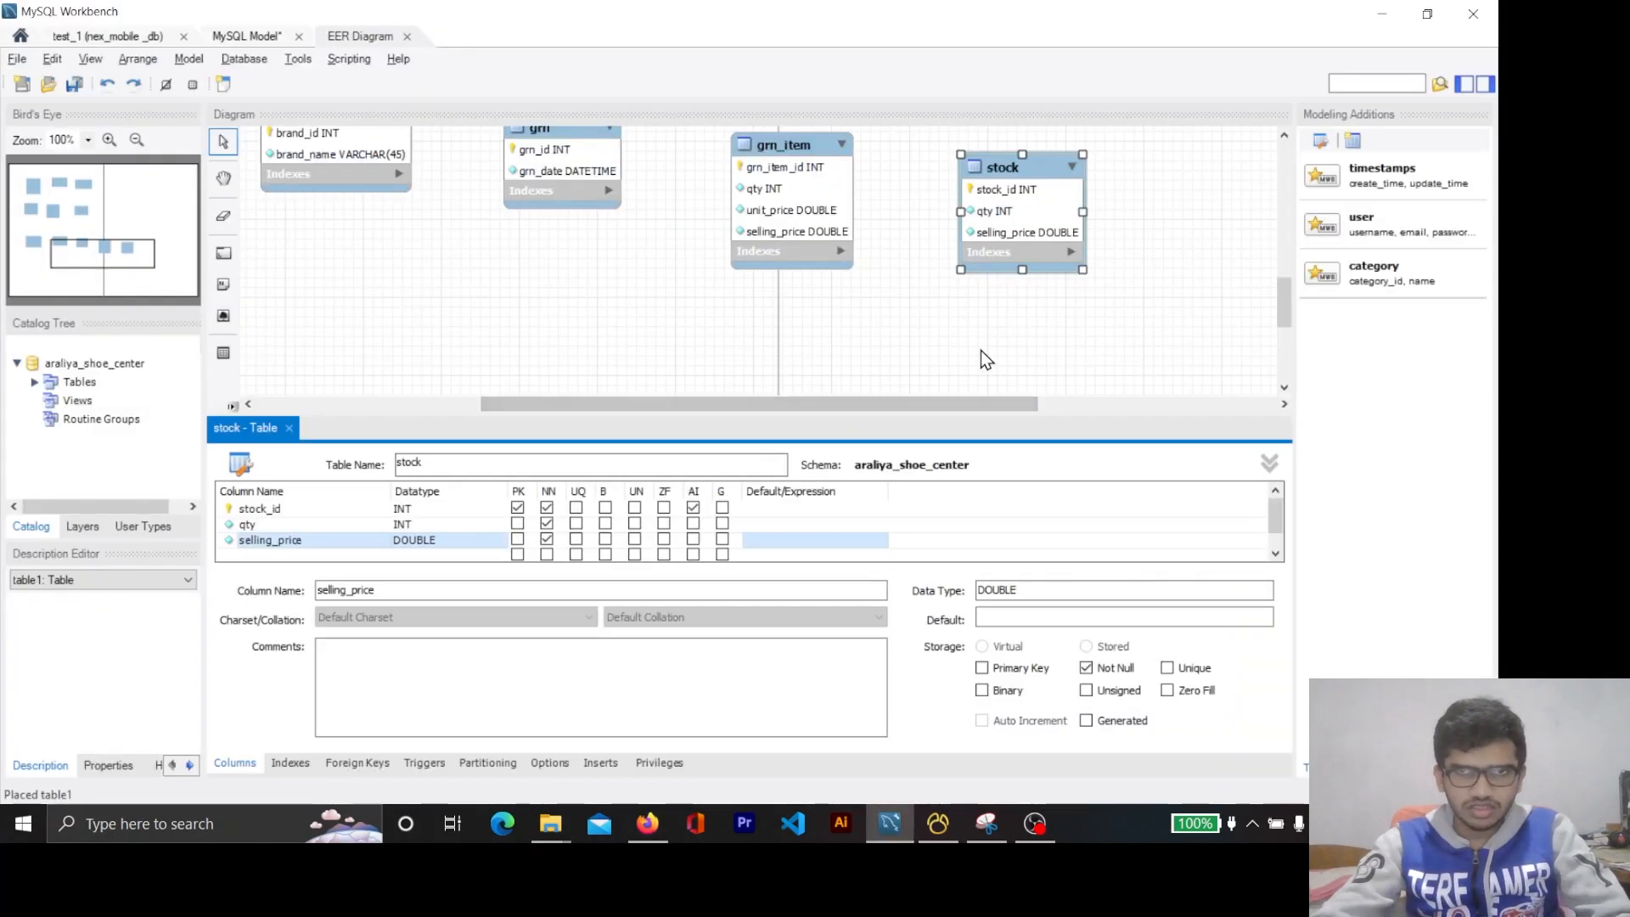
pyautogui.scroll(-3, 981, 350)
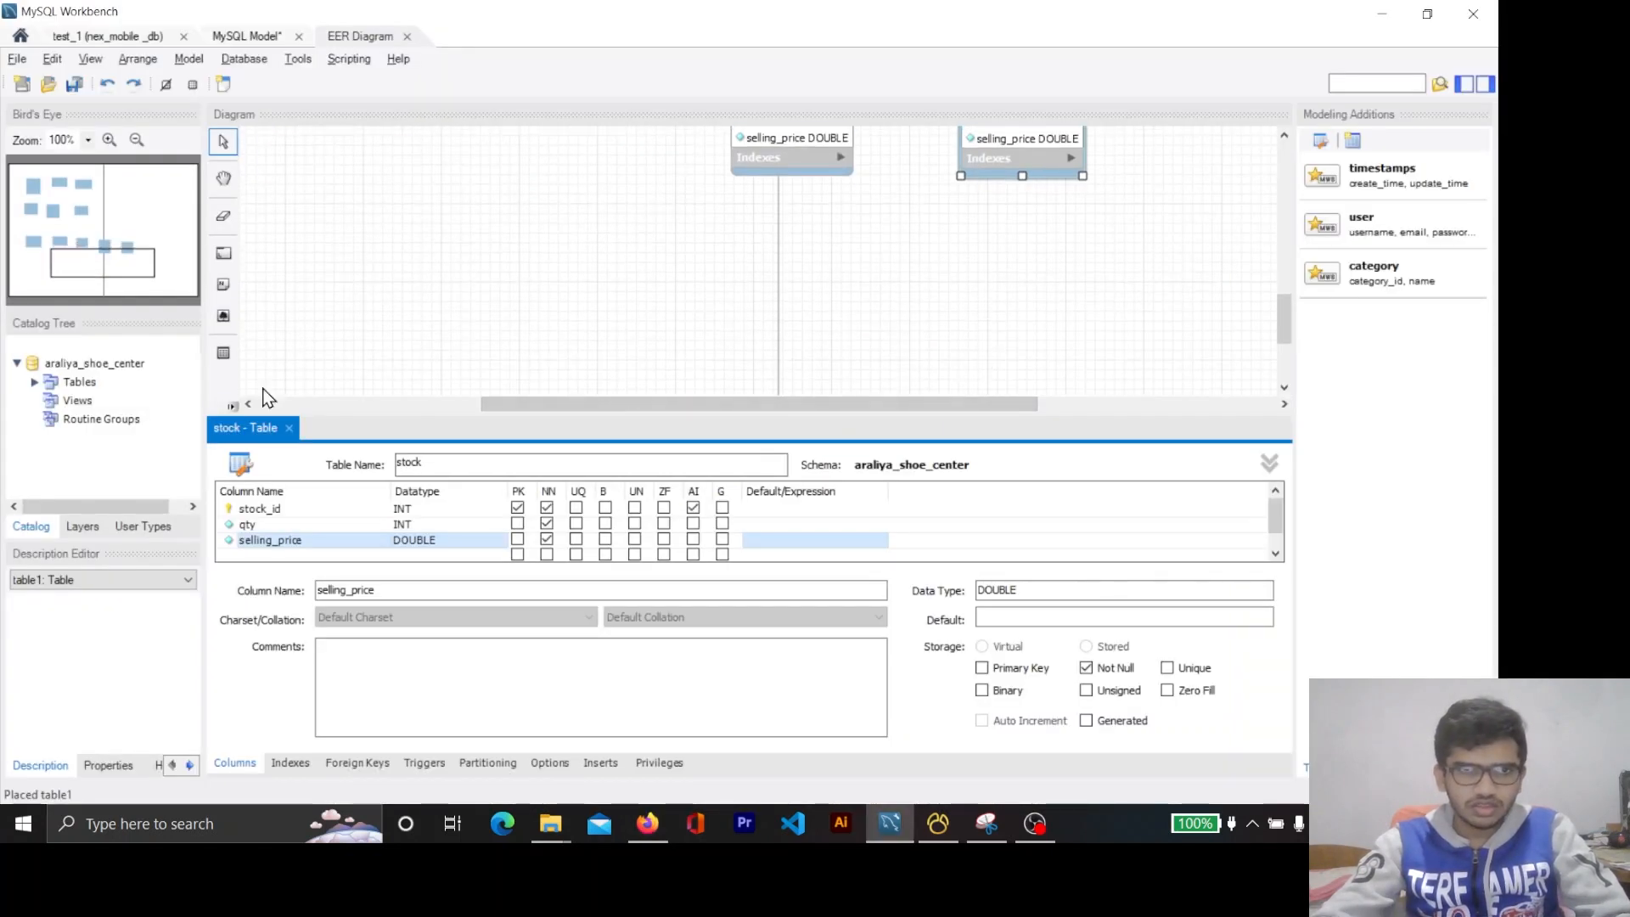
pyautogui.click(288, 430)
pyautogui.click(224, 353)
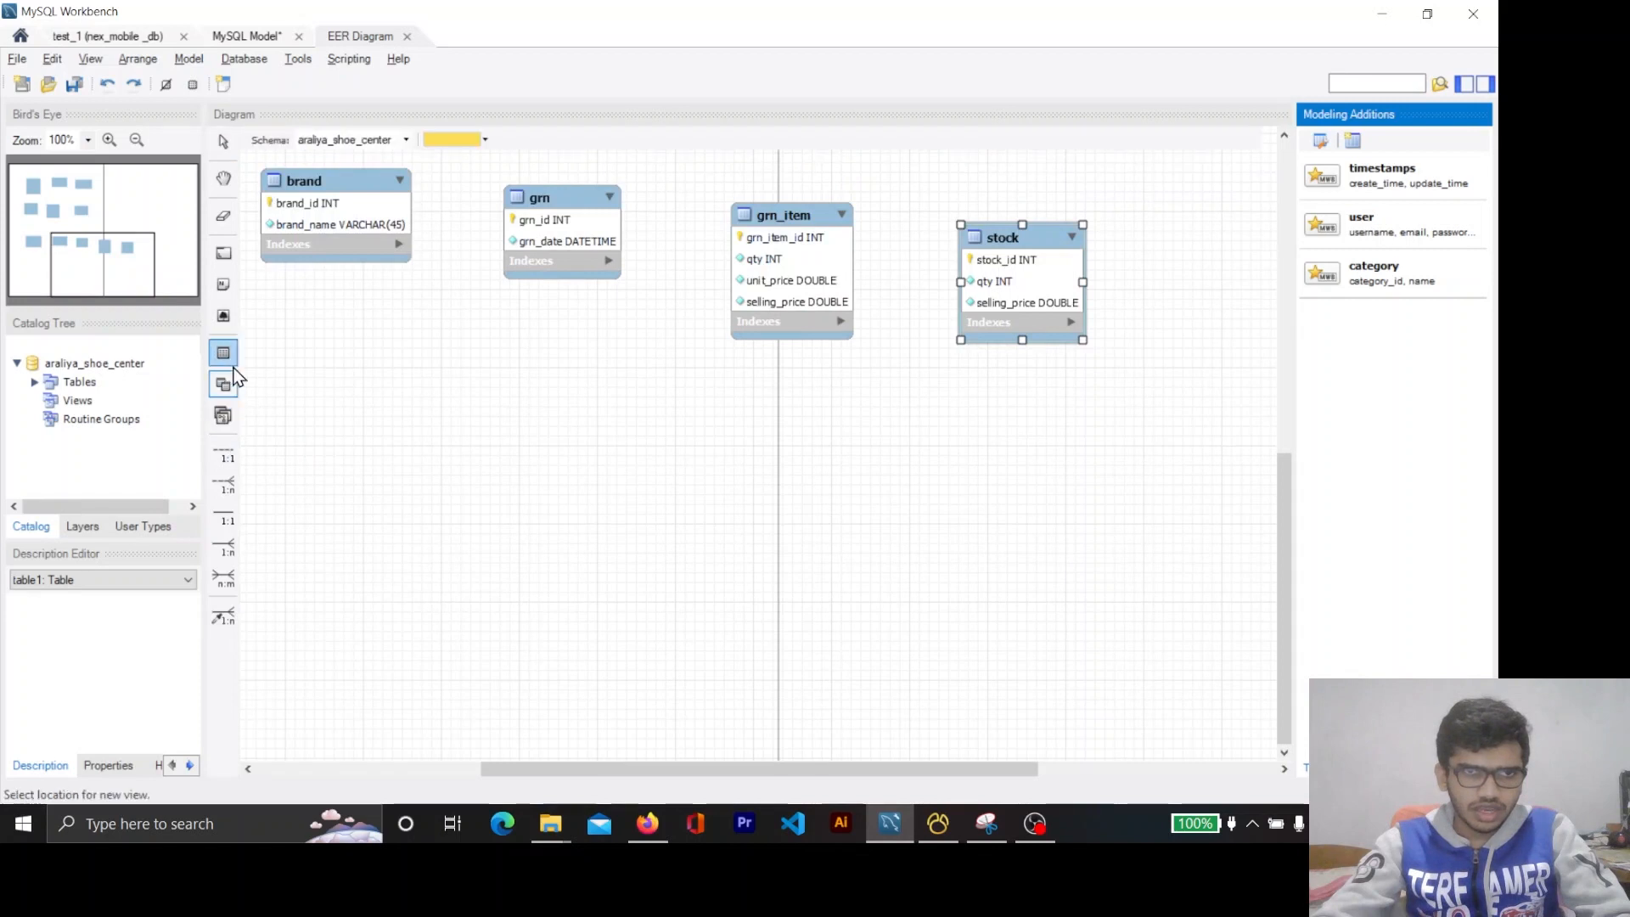
pyautogui.click(590, 480)
pyautogui.doubleClick(607, 489)
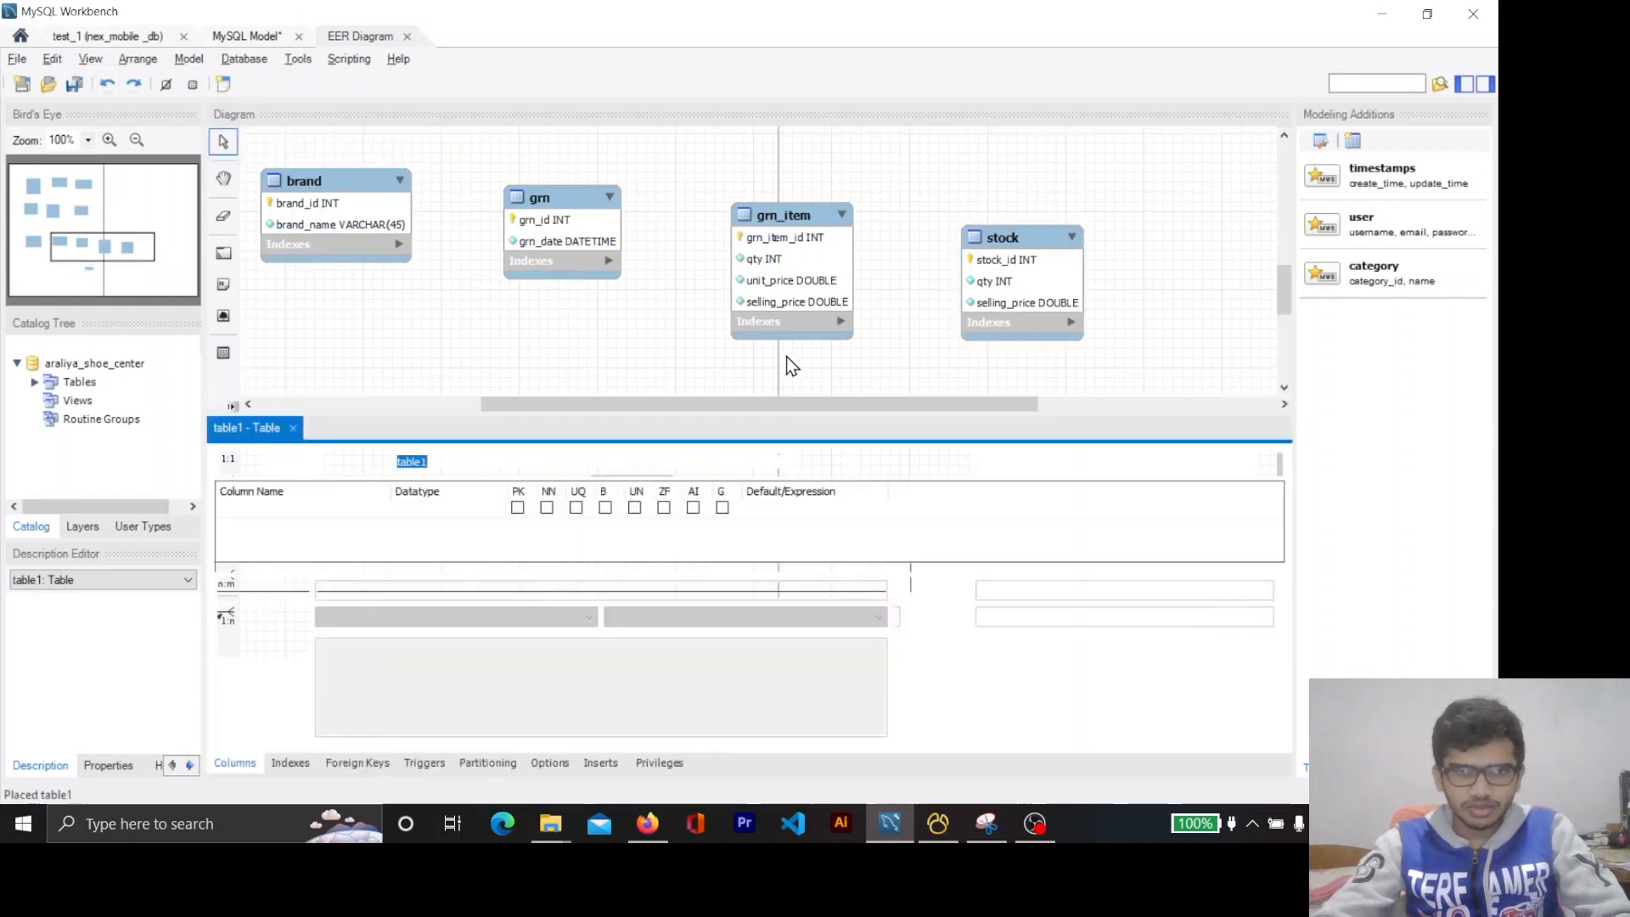
pyautogui.hotkey('ctrl', 'v')
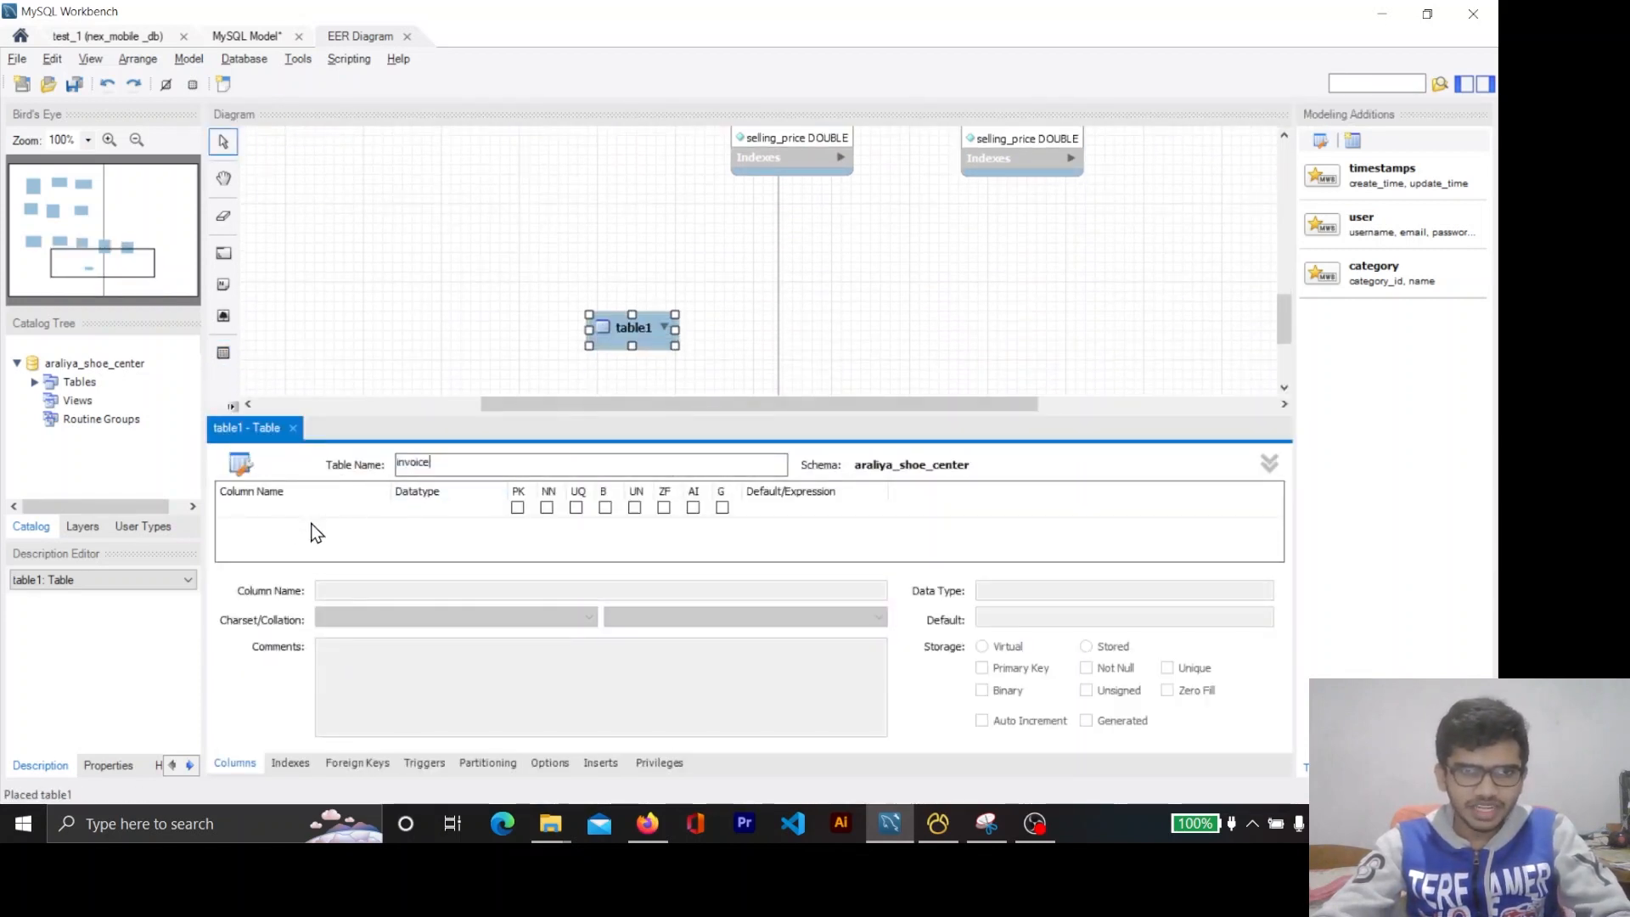
pyautogui.click(283, 514)
# Name the invoice table's first column invoice_id, copied from the question document, and make it auto increment.
pyautogui.hotkey('alt', 'Tab')
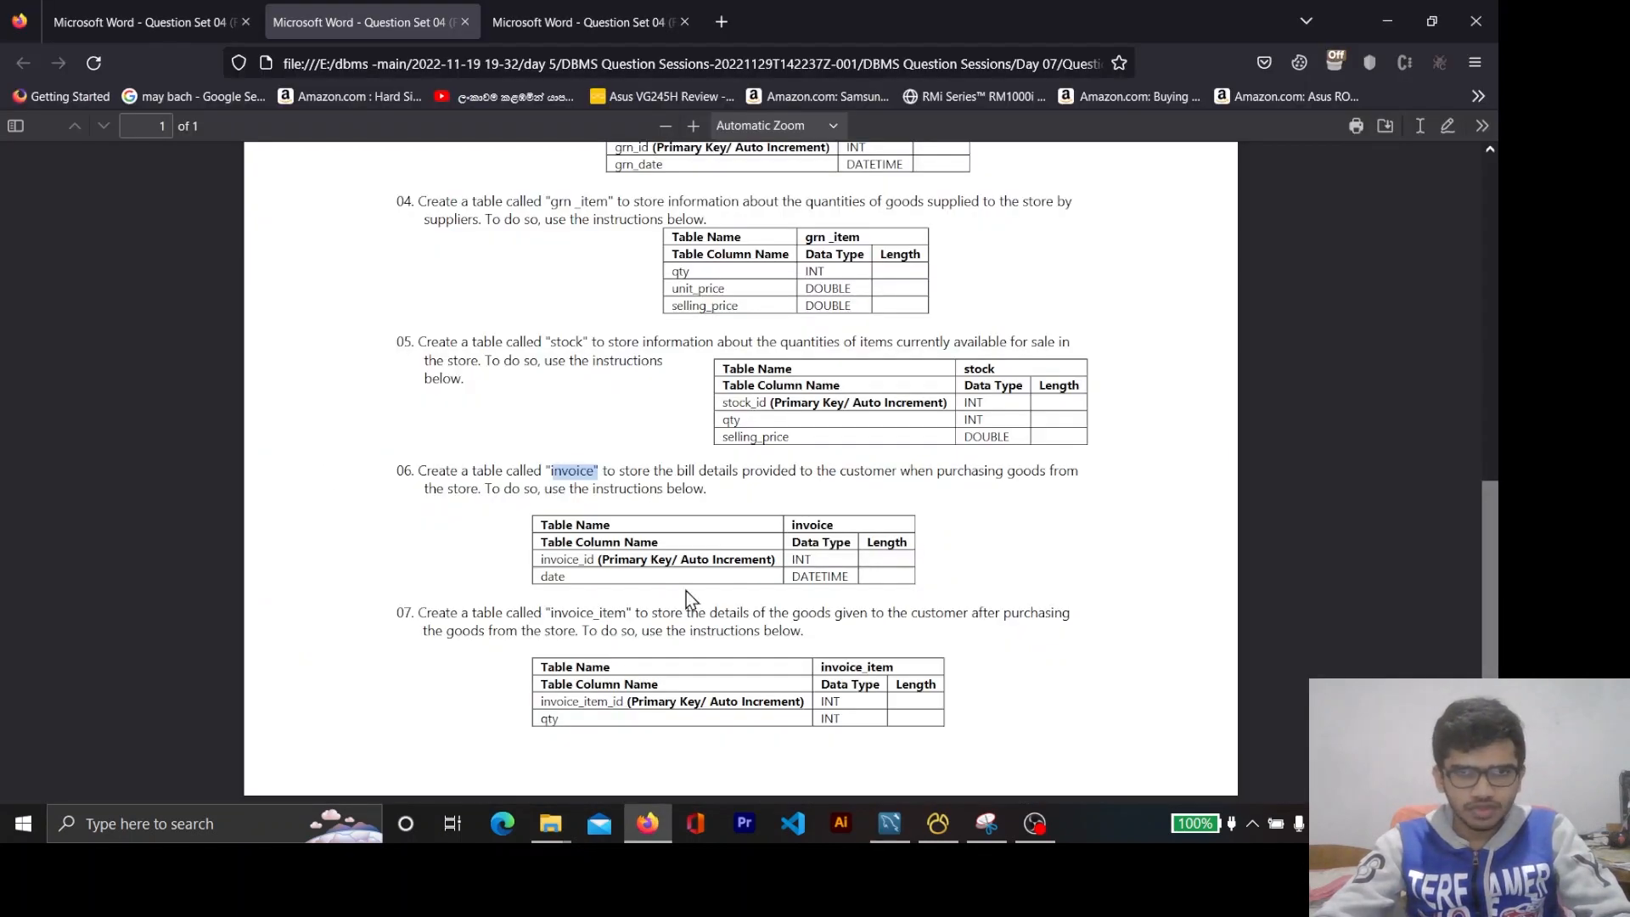
pyautogui.doubleClick(566, 557)
pyautogui.hotkey('ctrl', 'c')
pyautogui.hotkey('alt', 'Tab')
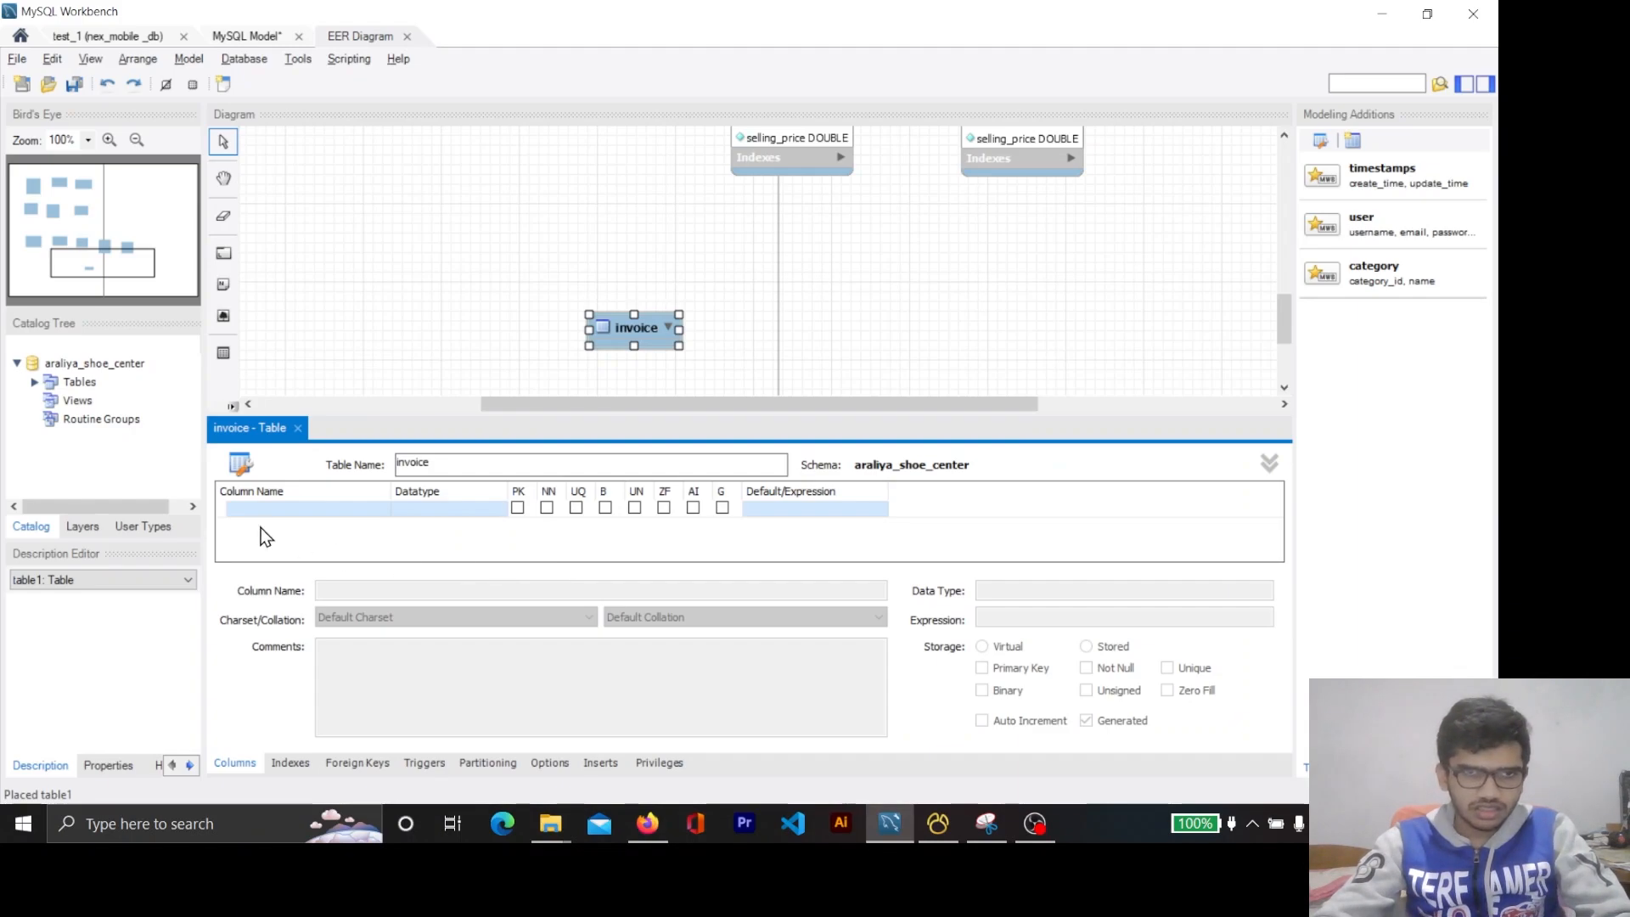
pyautogui.click(269, 509)
pyautogui.hotkey('ctrl', 'v')
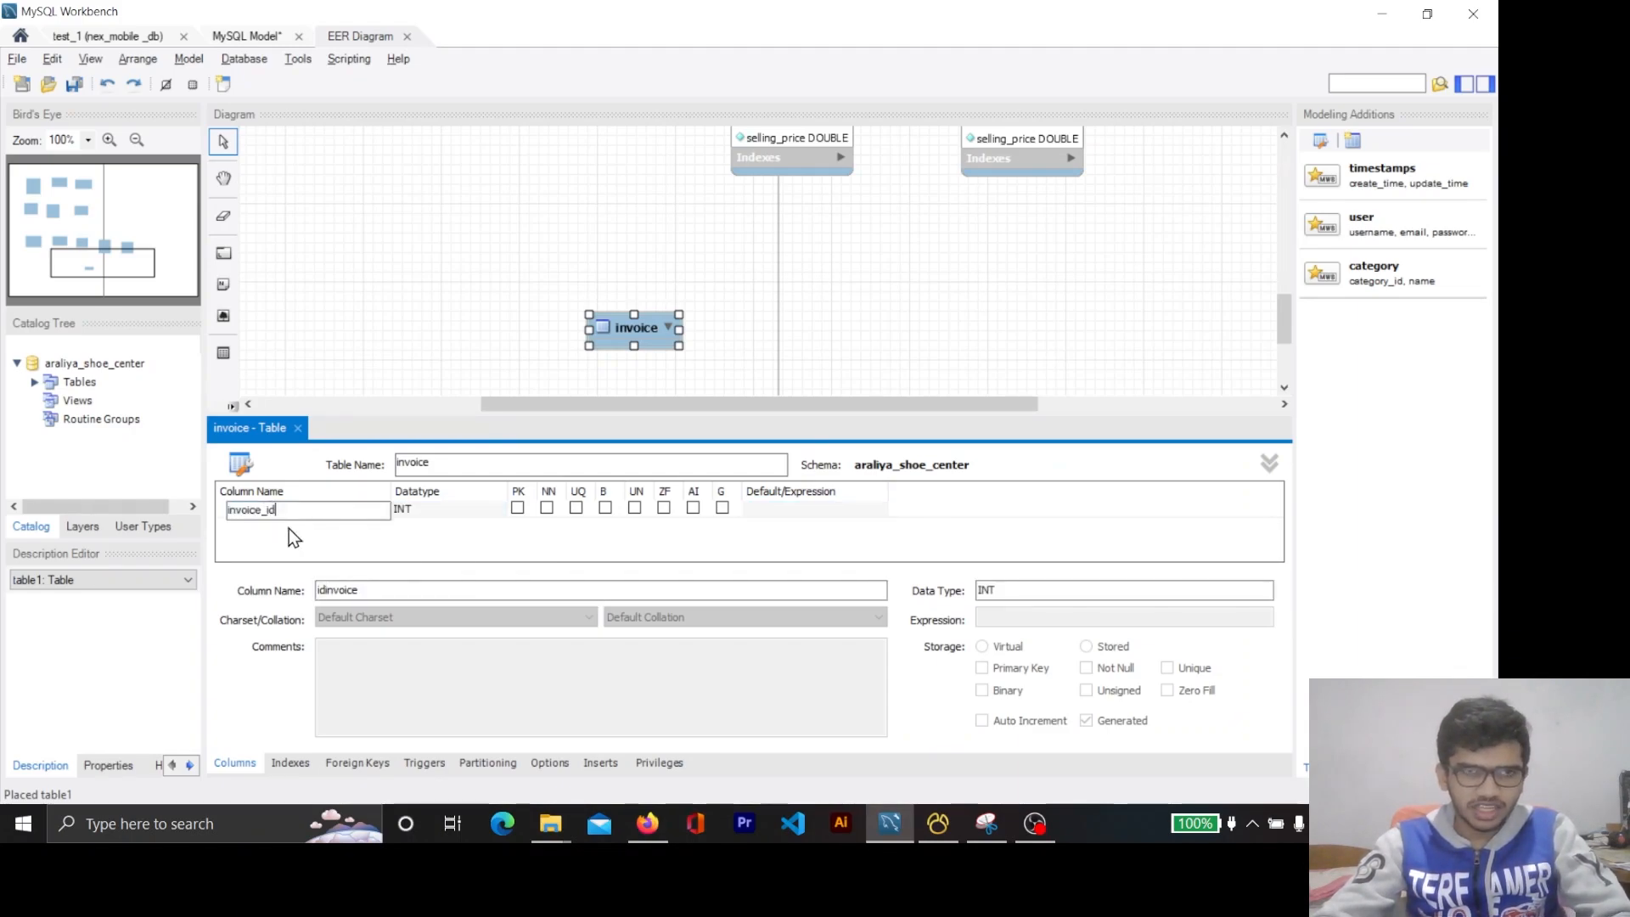
pyautogui.click(290, 533)
pyautogui.click(694, 508)
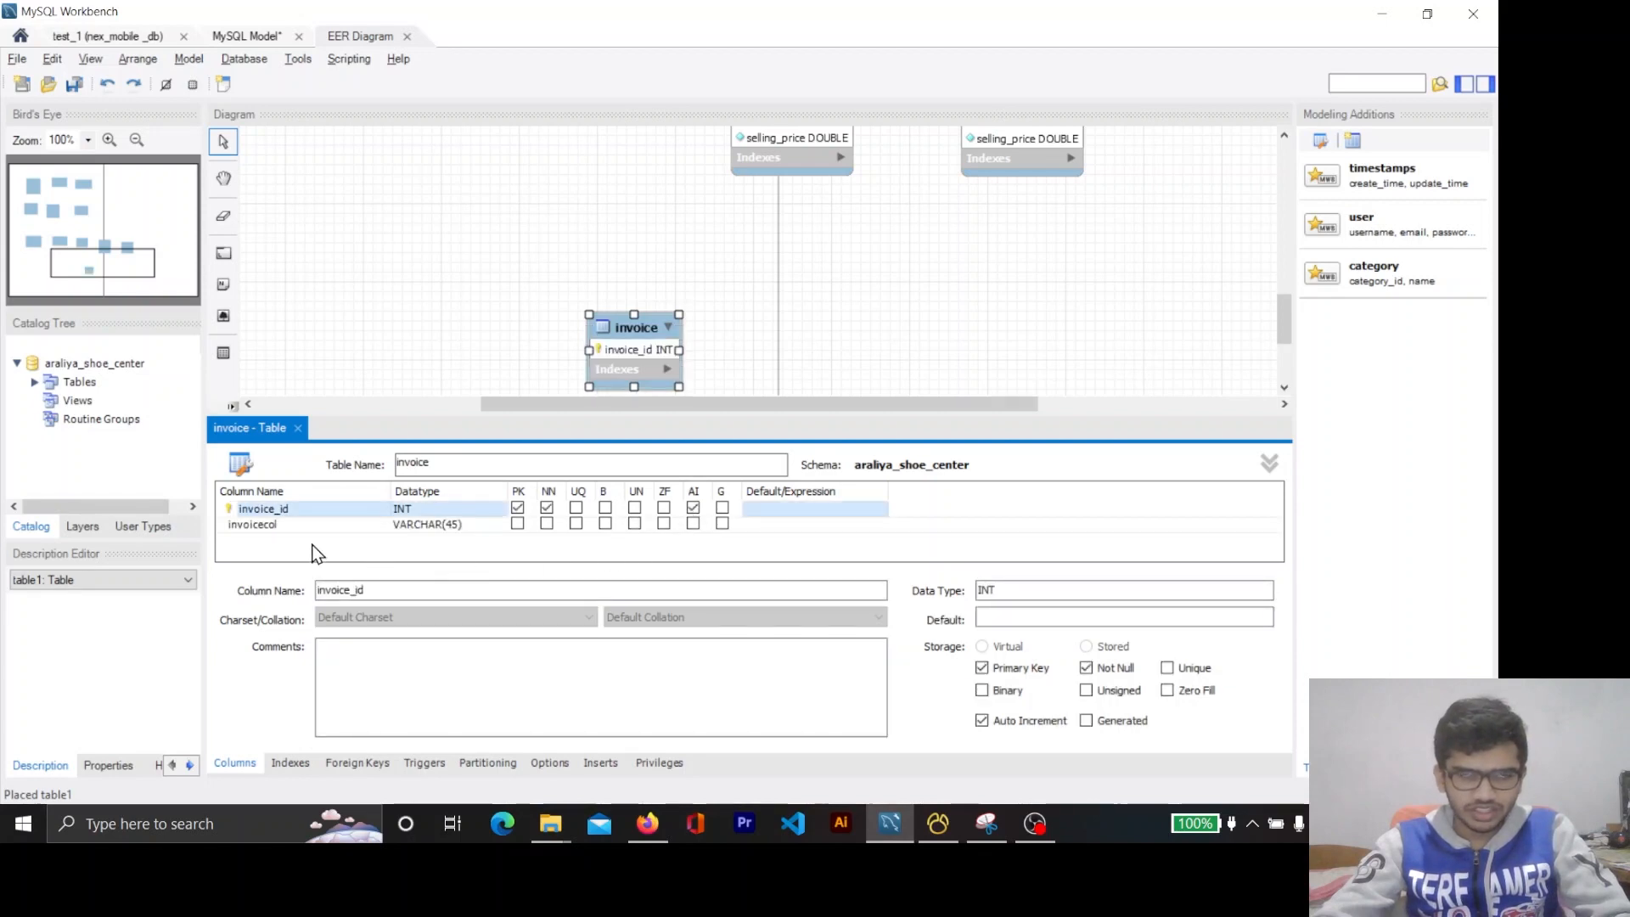
# Add a second column named date to the invoice table, copying the name from question 06.
pyautogui.hotkey('alt', 'Tab')
pyautogui.doubleClick(549, 577)
pyautogui.hotkey('ctrl', 'c')
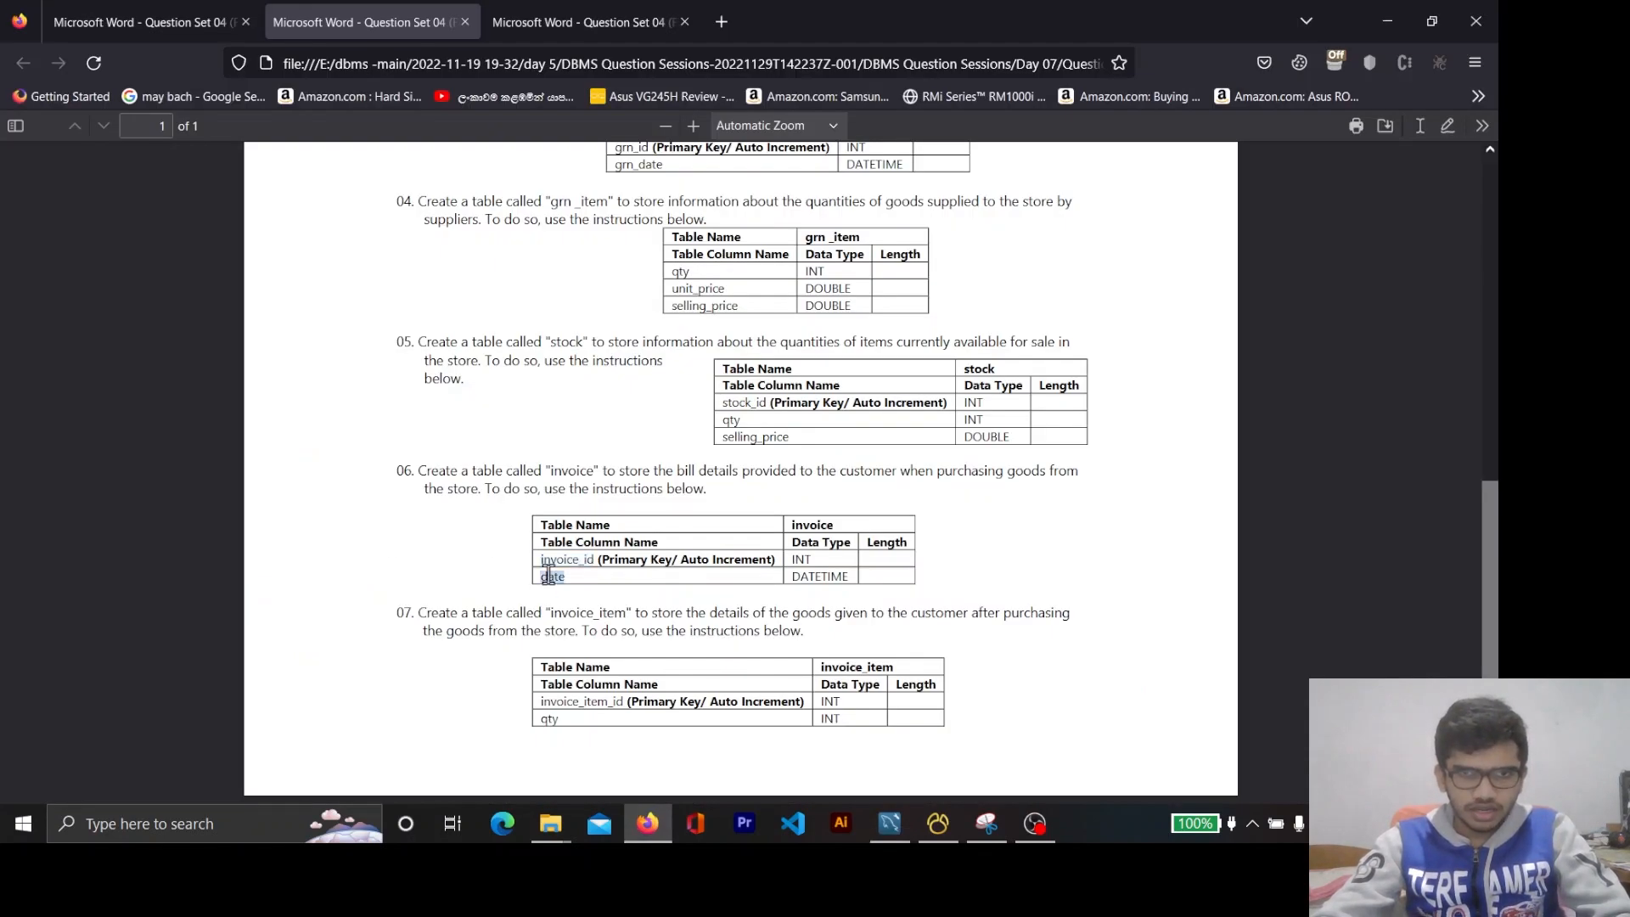
pyautogui.hotkey('alt', 'Tab')
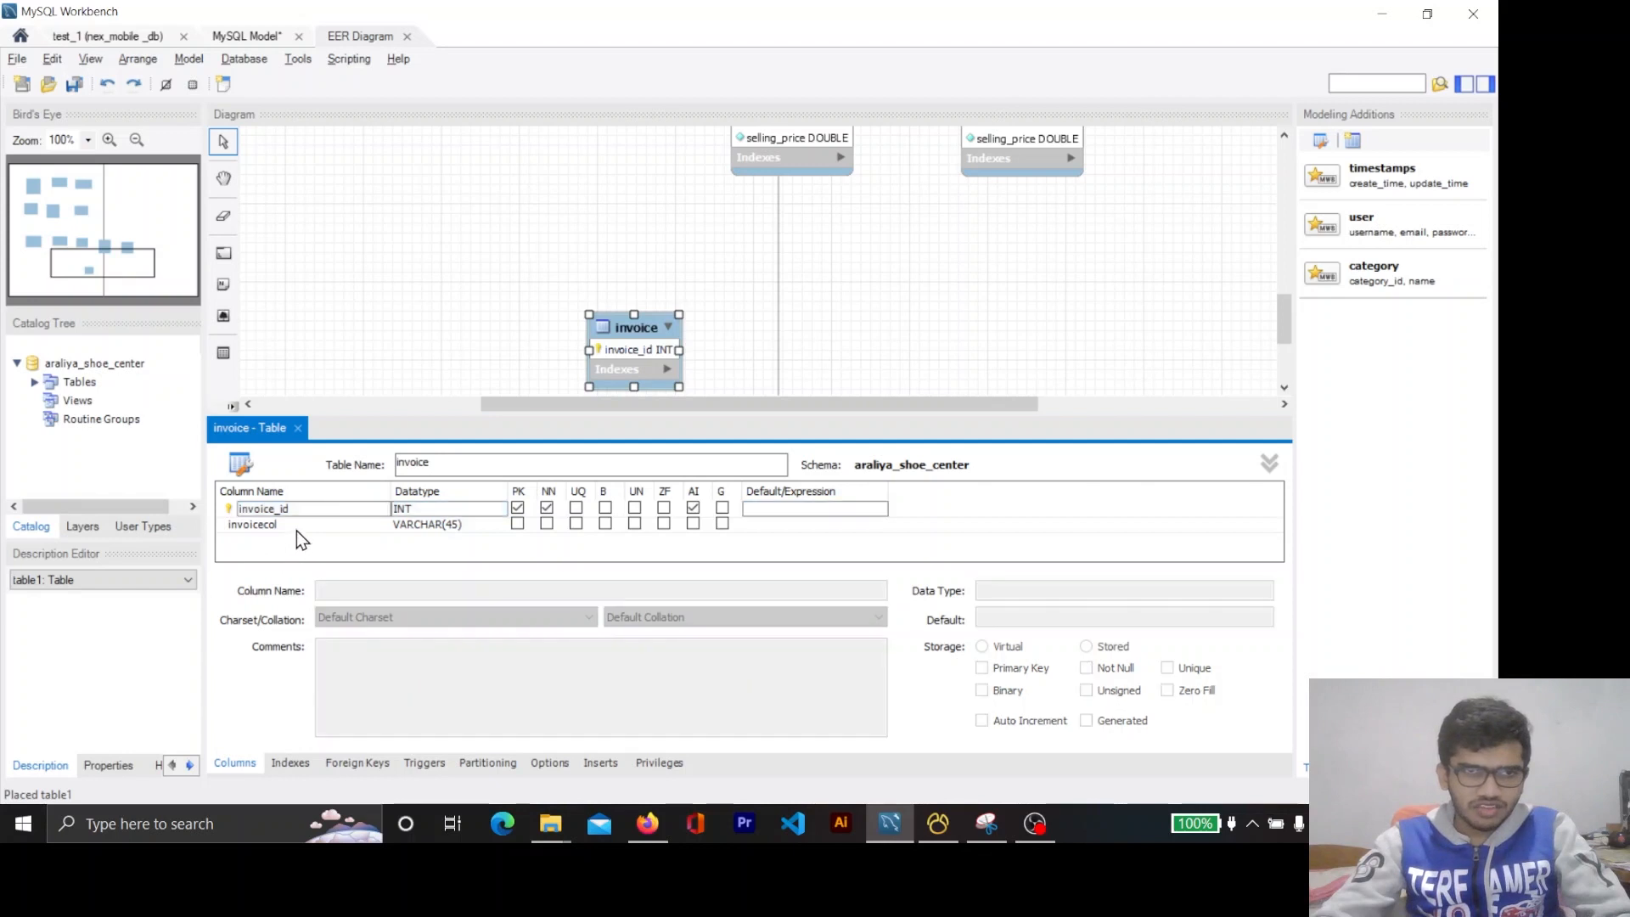
pyautogui.doubleClick(297, 526)
pyautogui.hotkey('ctrl', 'v')
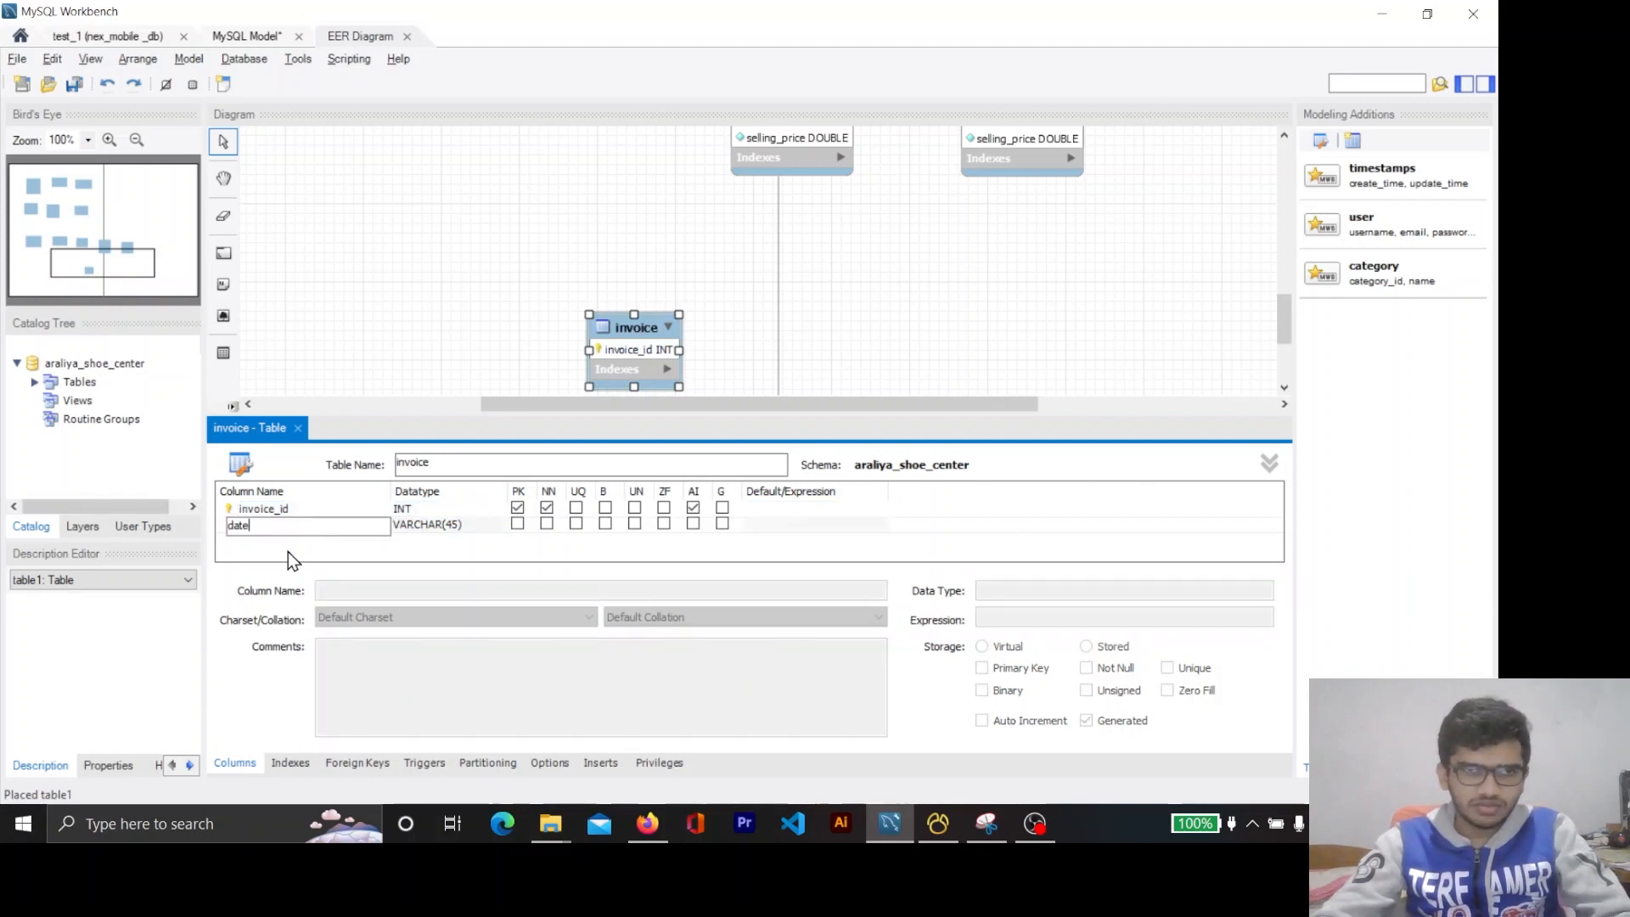
pyautogui.click(288, 551)
# Look up the date column's data type under question 06 and set it to DATETIME in the invoice table.
pyautogui.hotkey('alt', 'Tab')
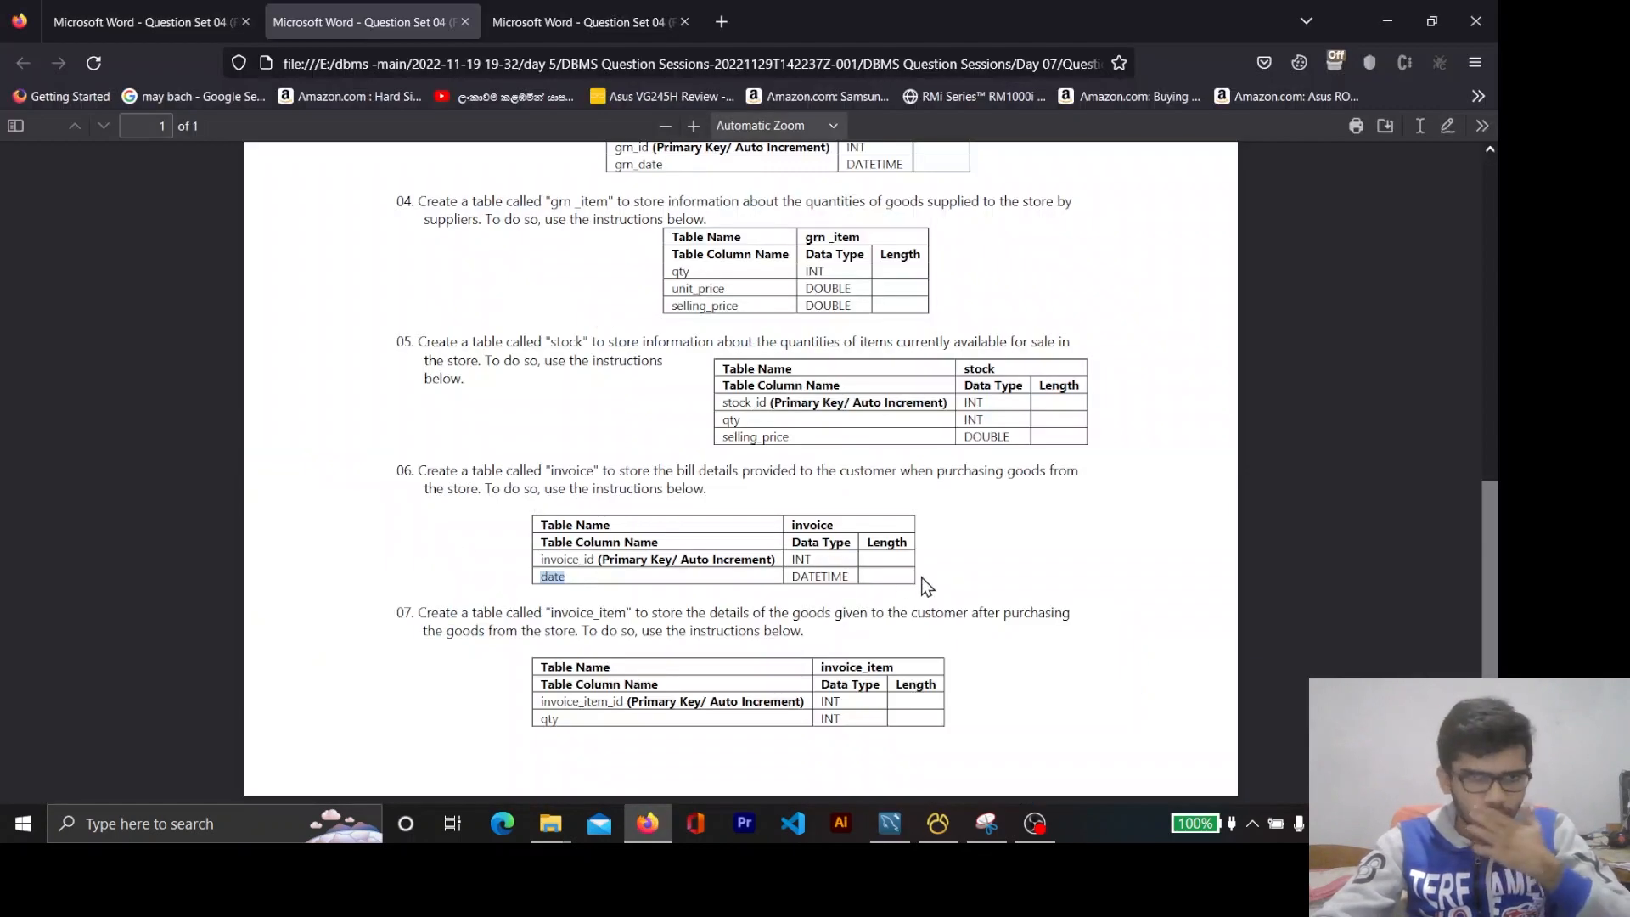
pyautogui.scroll(5, 1062, 561)
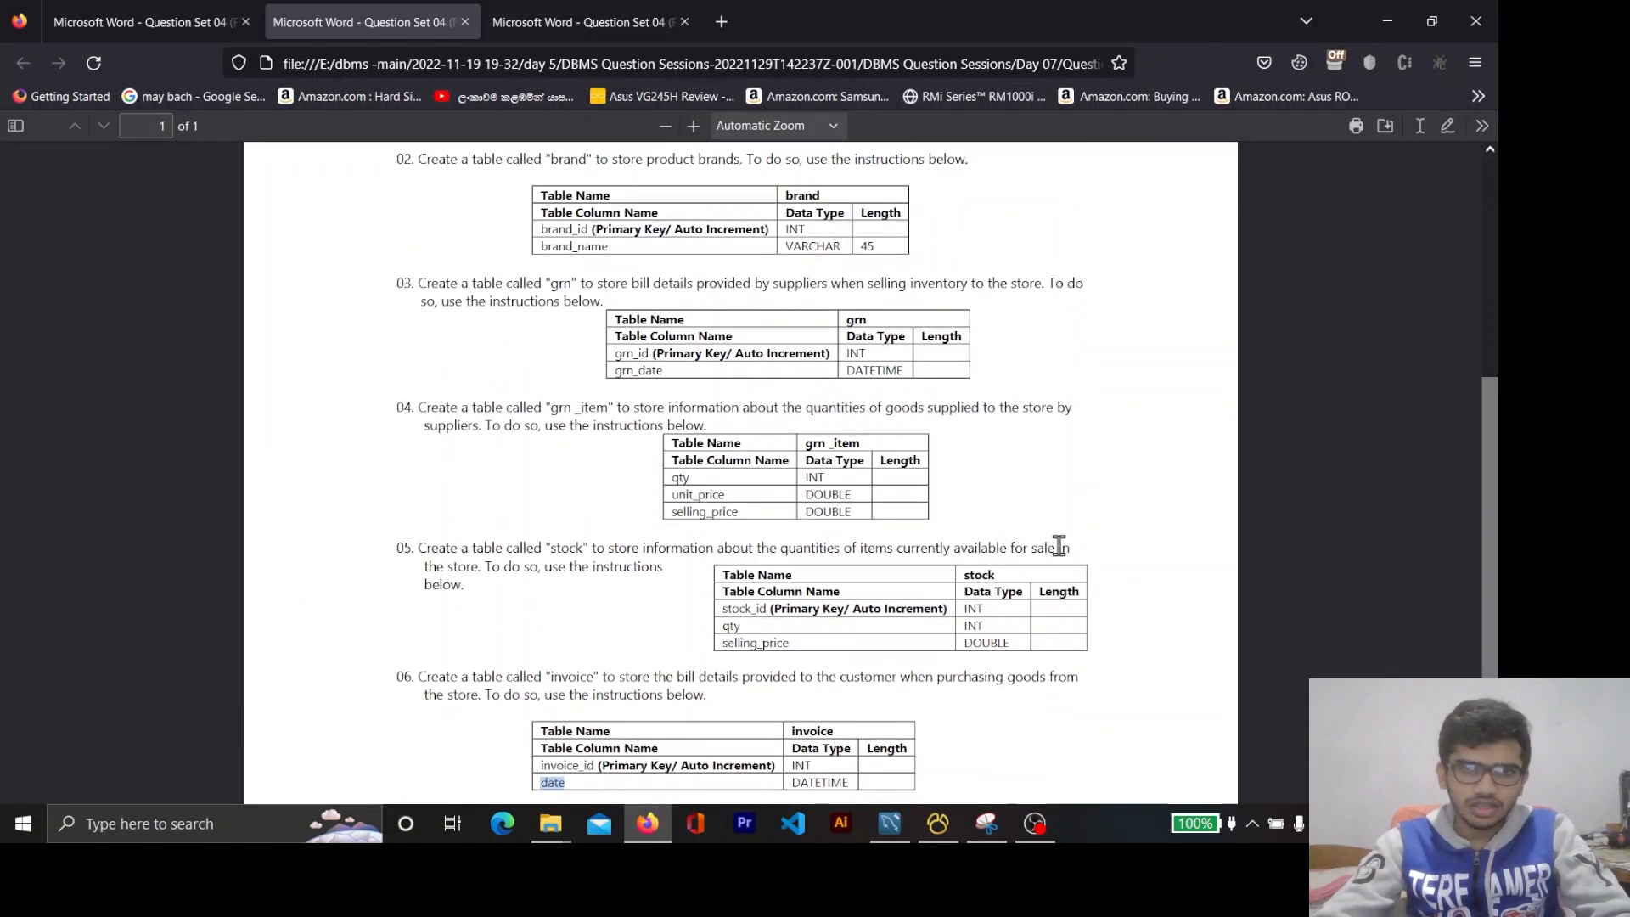
pyautogui.scroll(-4, 1058, 546)
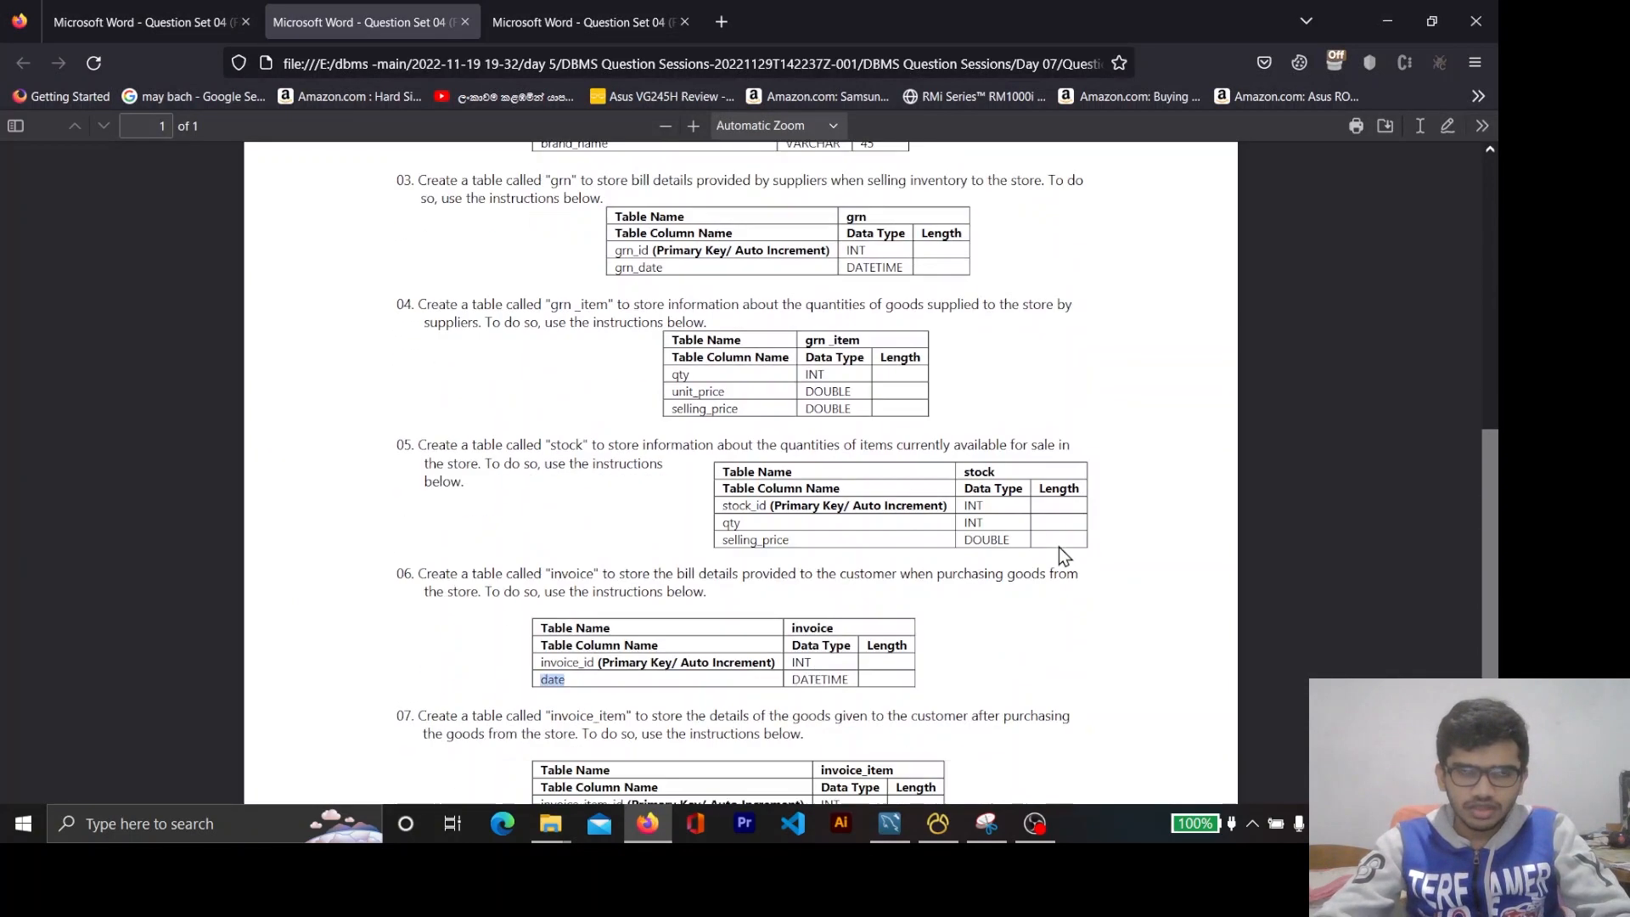
pyautogui.doubleClick(807, 680)
pyautogui.hotkey('alt', 'Tab')
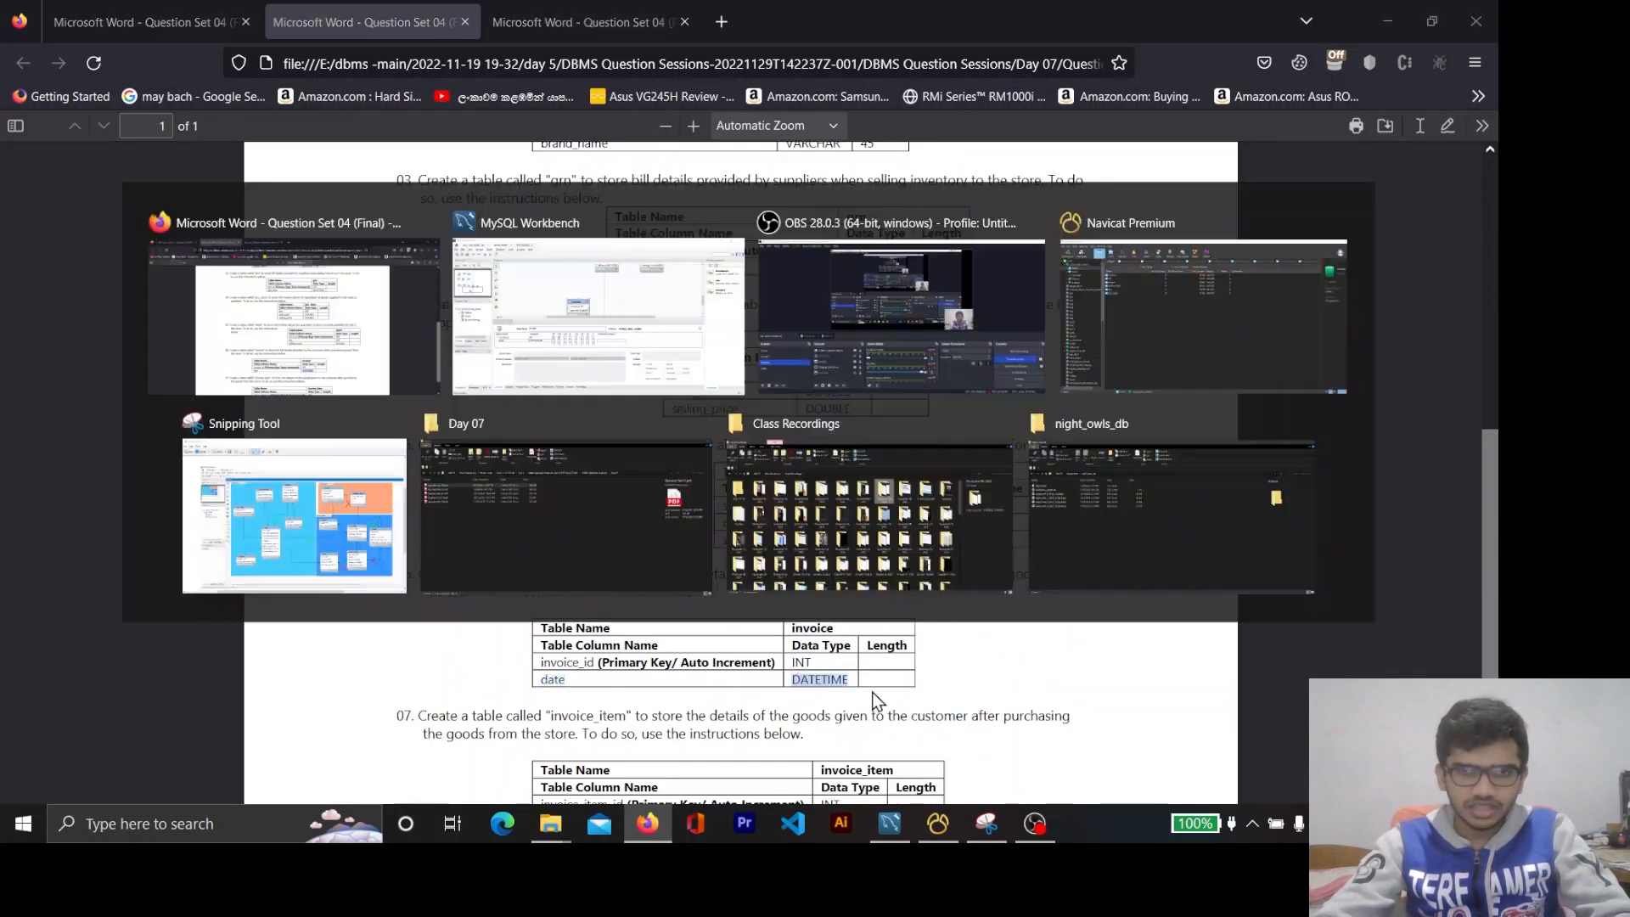
pyautogui.doubleClick(421, 526)
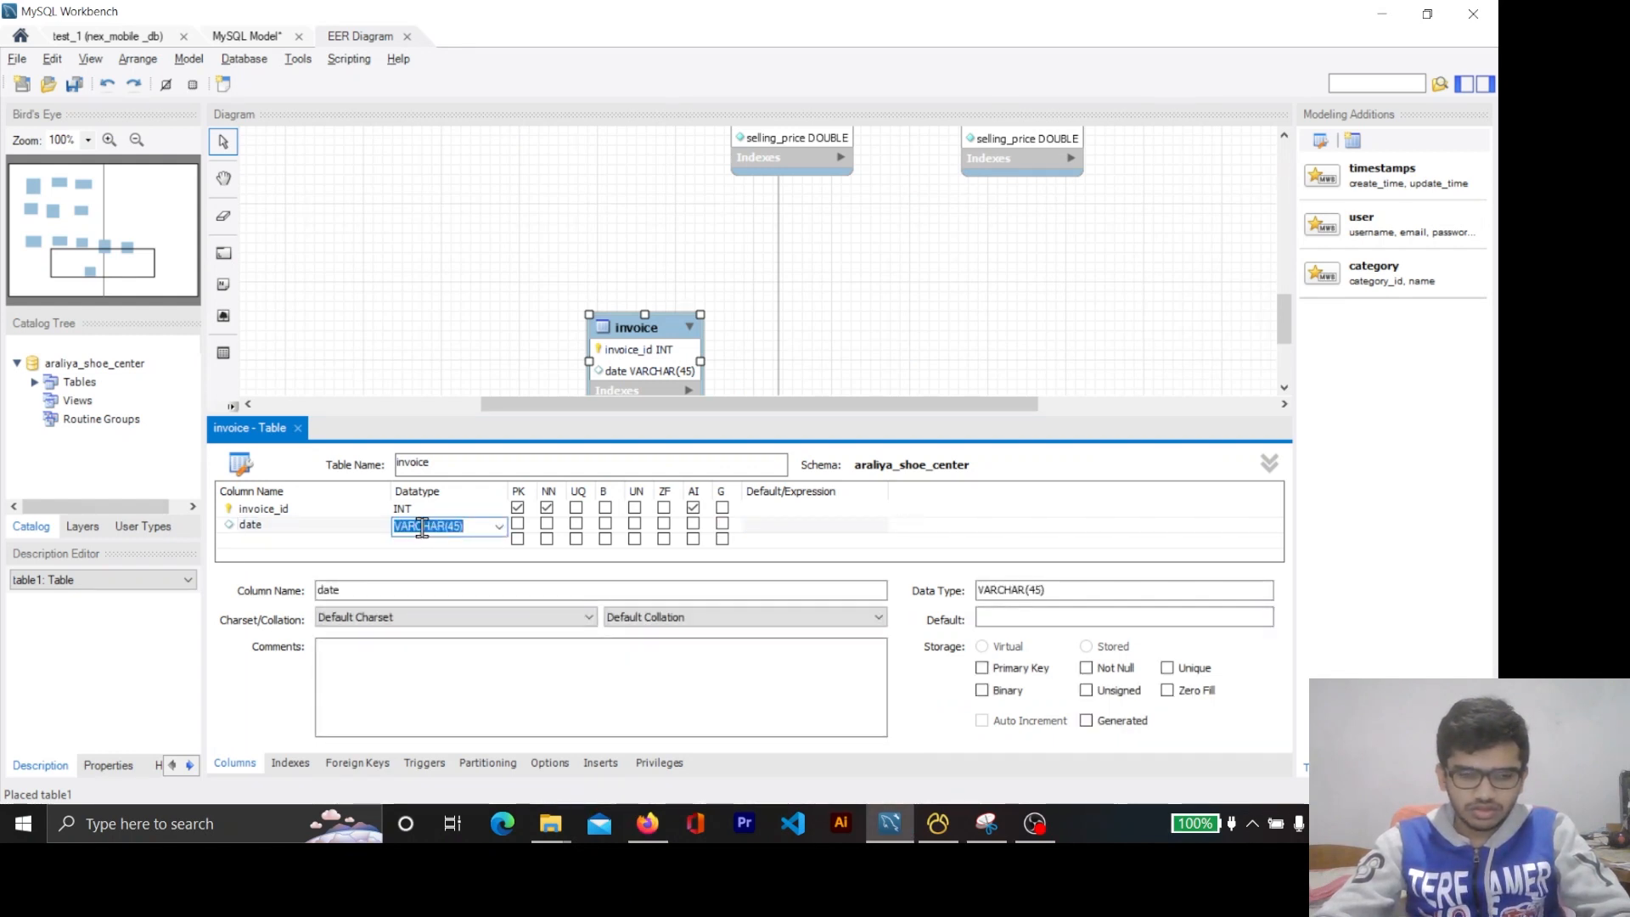
pyautogui.write('date')
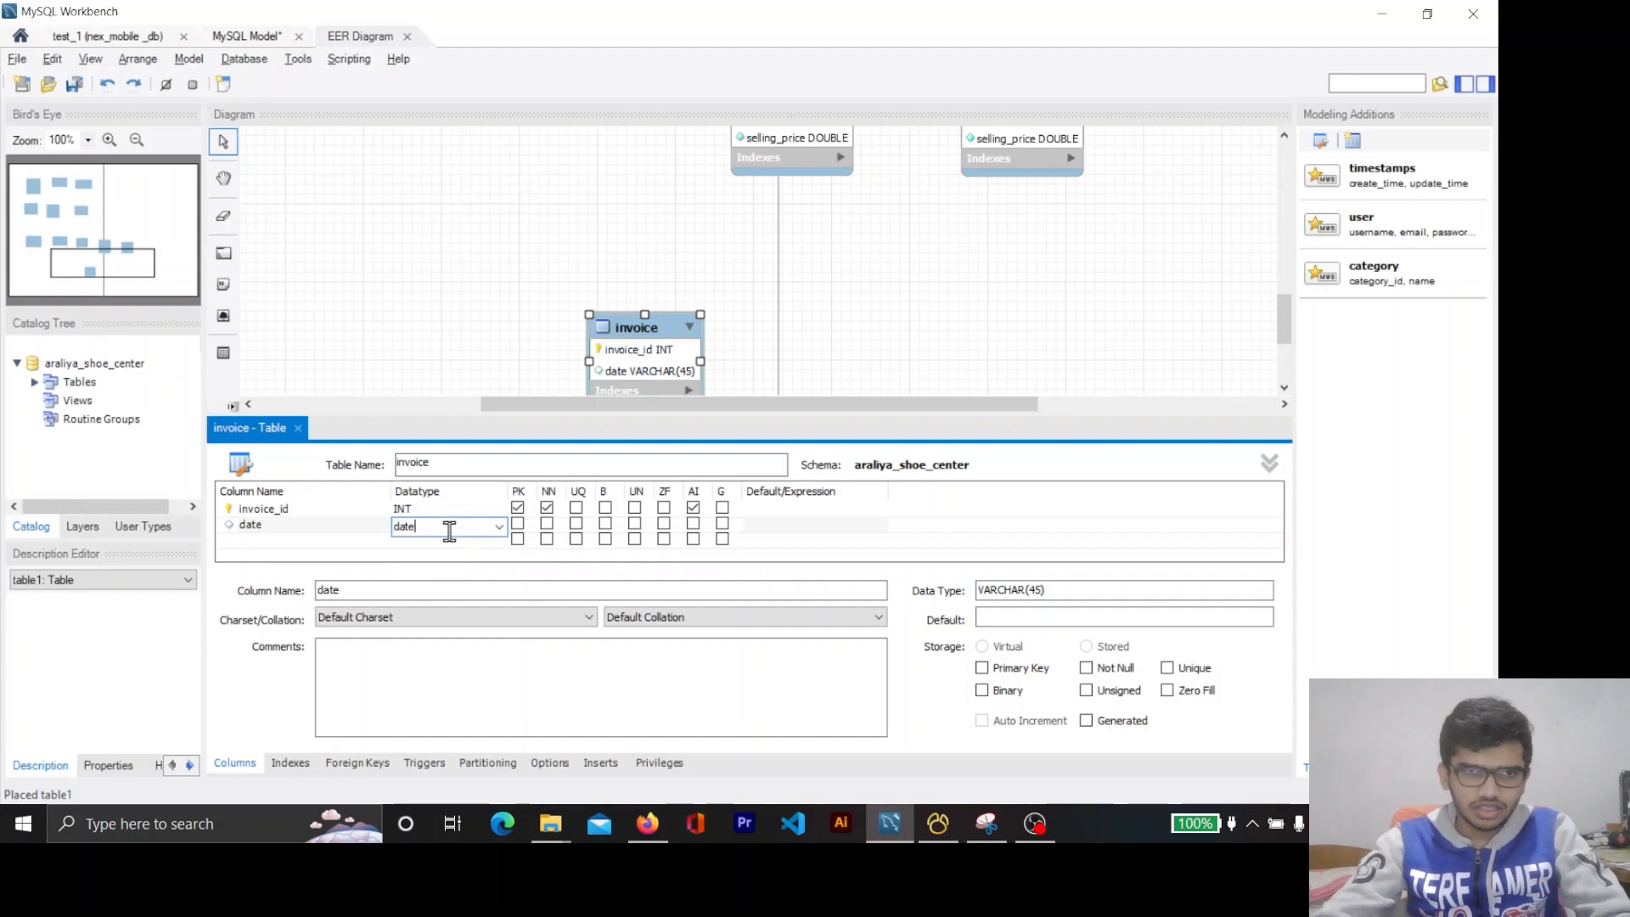
pyautogui.moveTo(449, 530); pyautogui.dragTo(354, 531)
pyautogui.write('d')
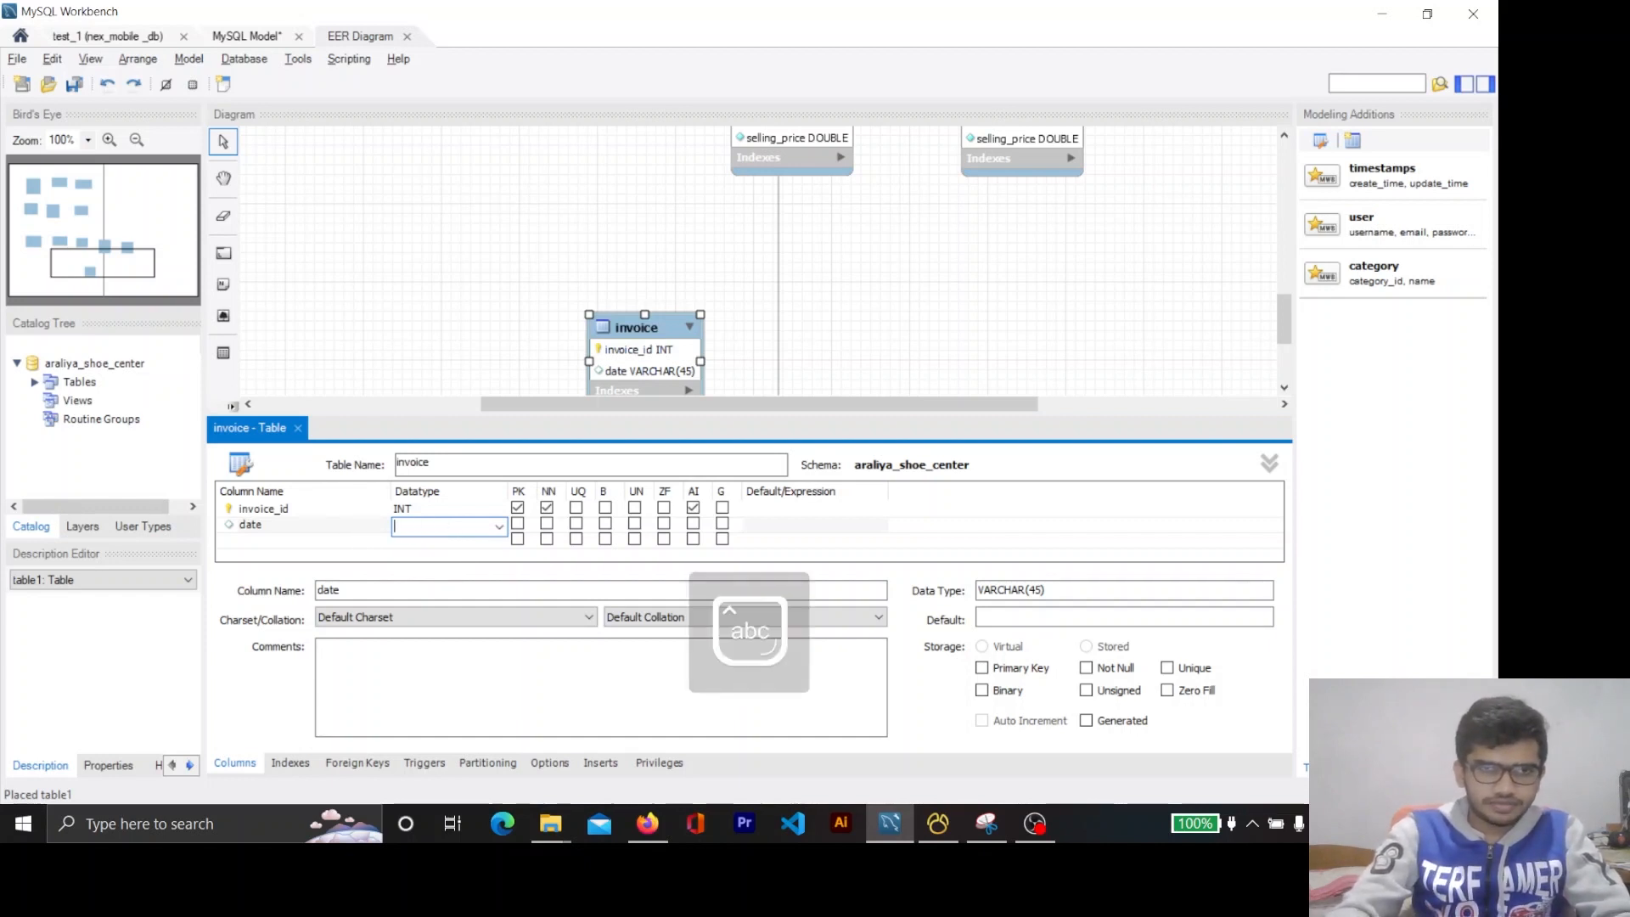
pyautogui.press('capslock')
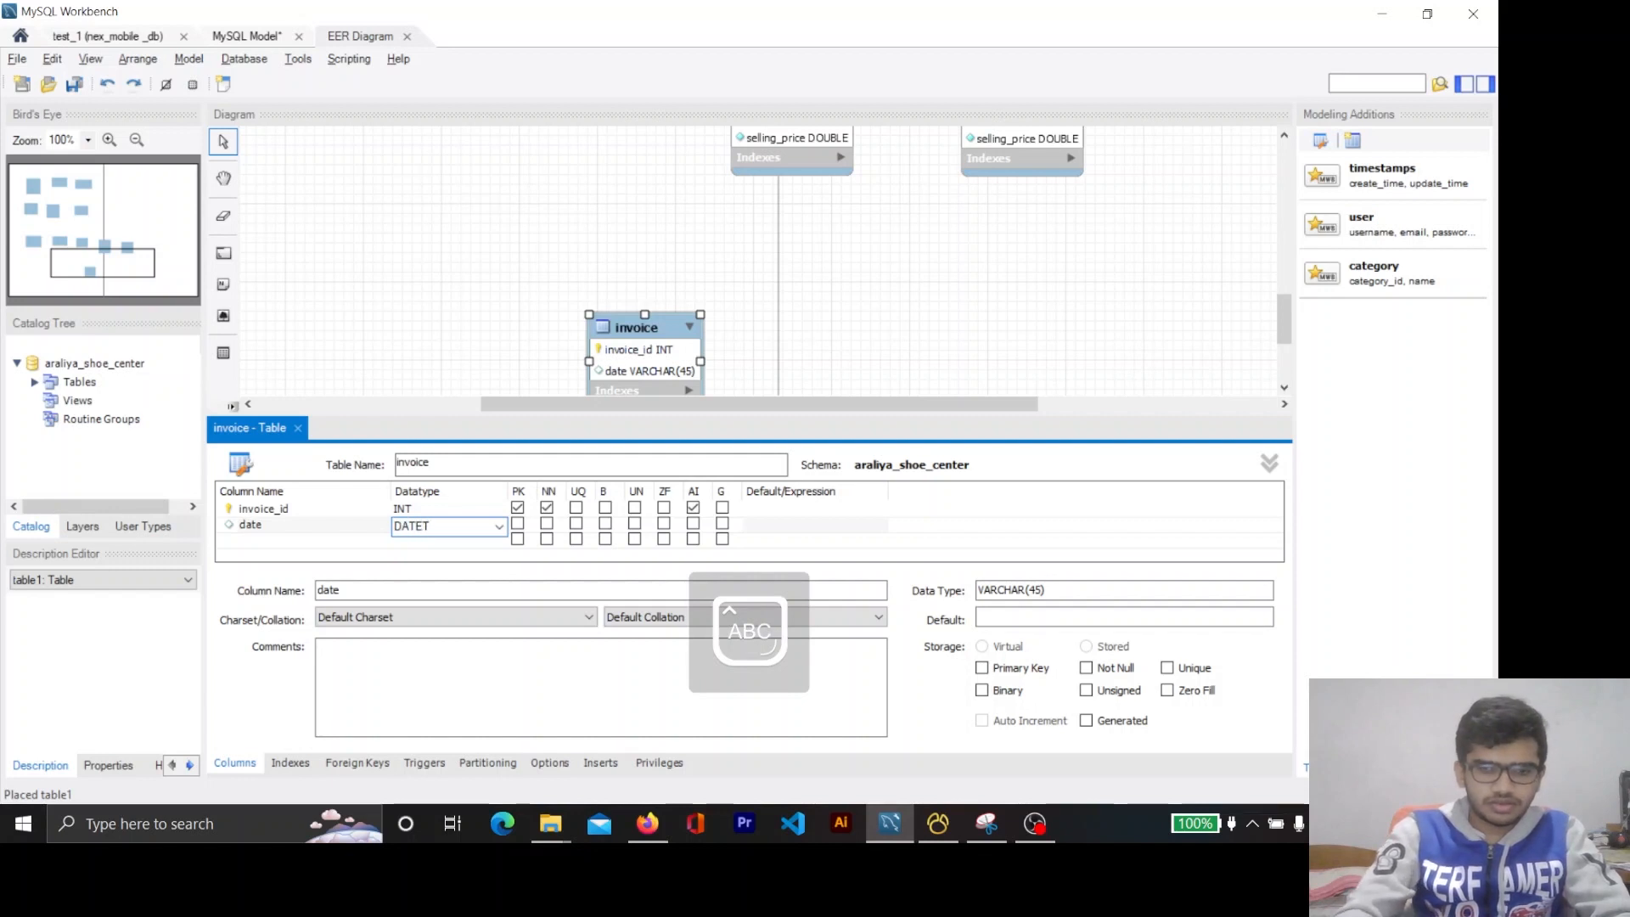
pyautogui.click(276, 526)
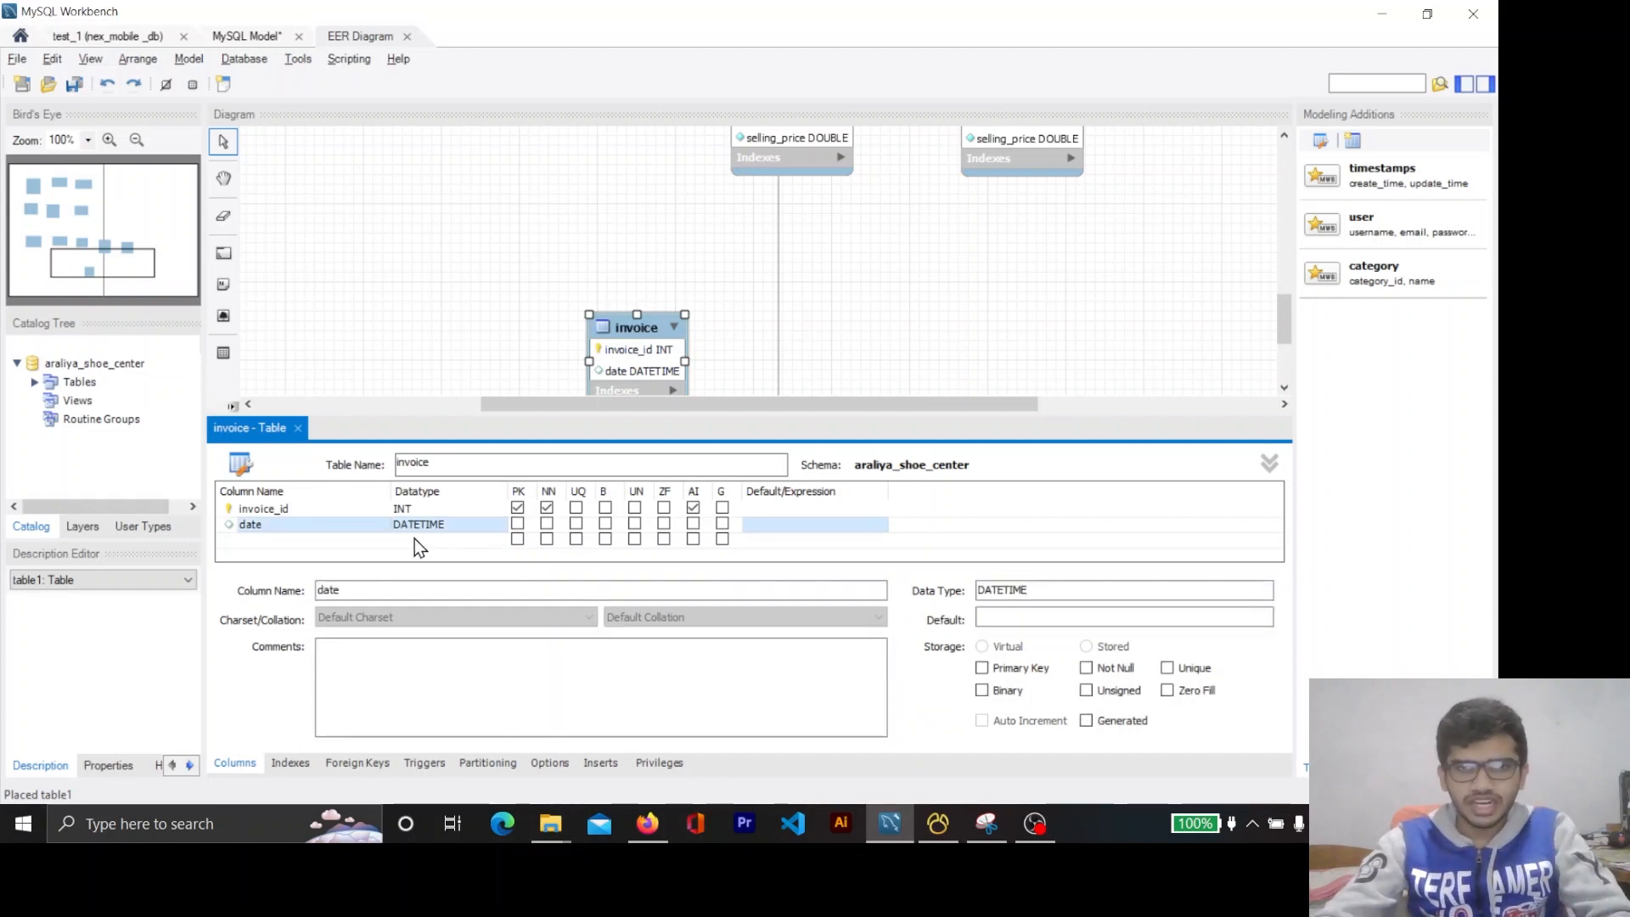
# Check the date column against the invoice specification in question 06 and make the column not null.
pyautogui.hotkey('alt', 'Tab')
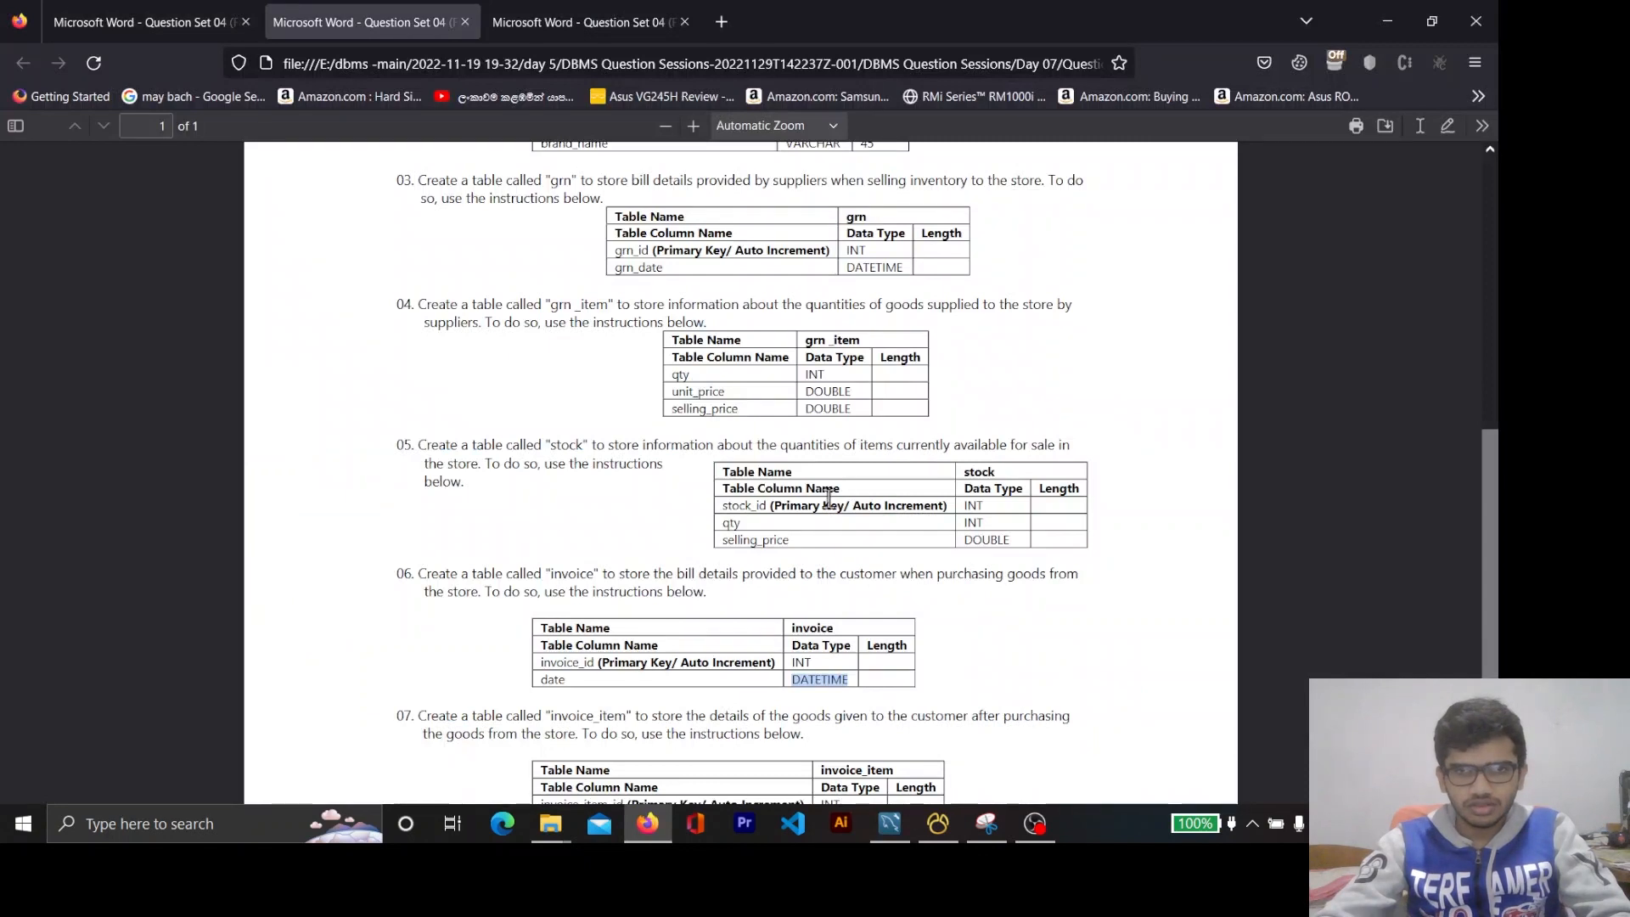
pyautogui.scroll(-2, 810, 614)
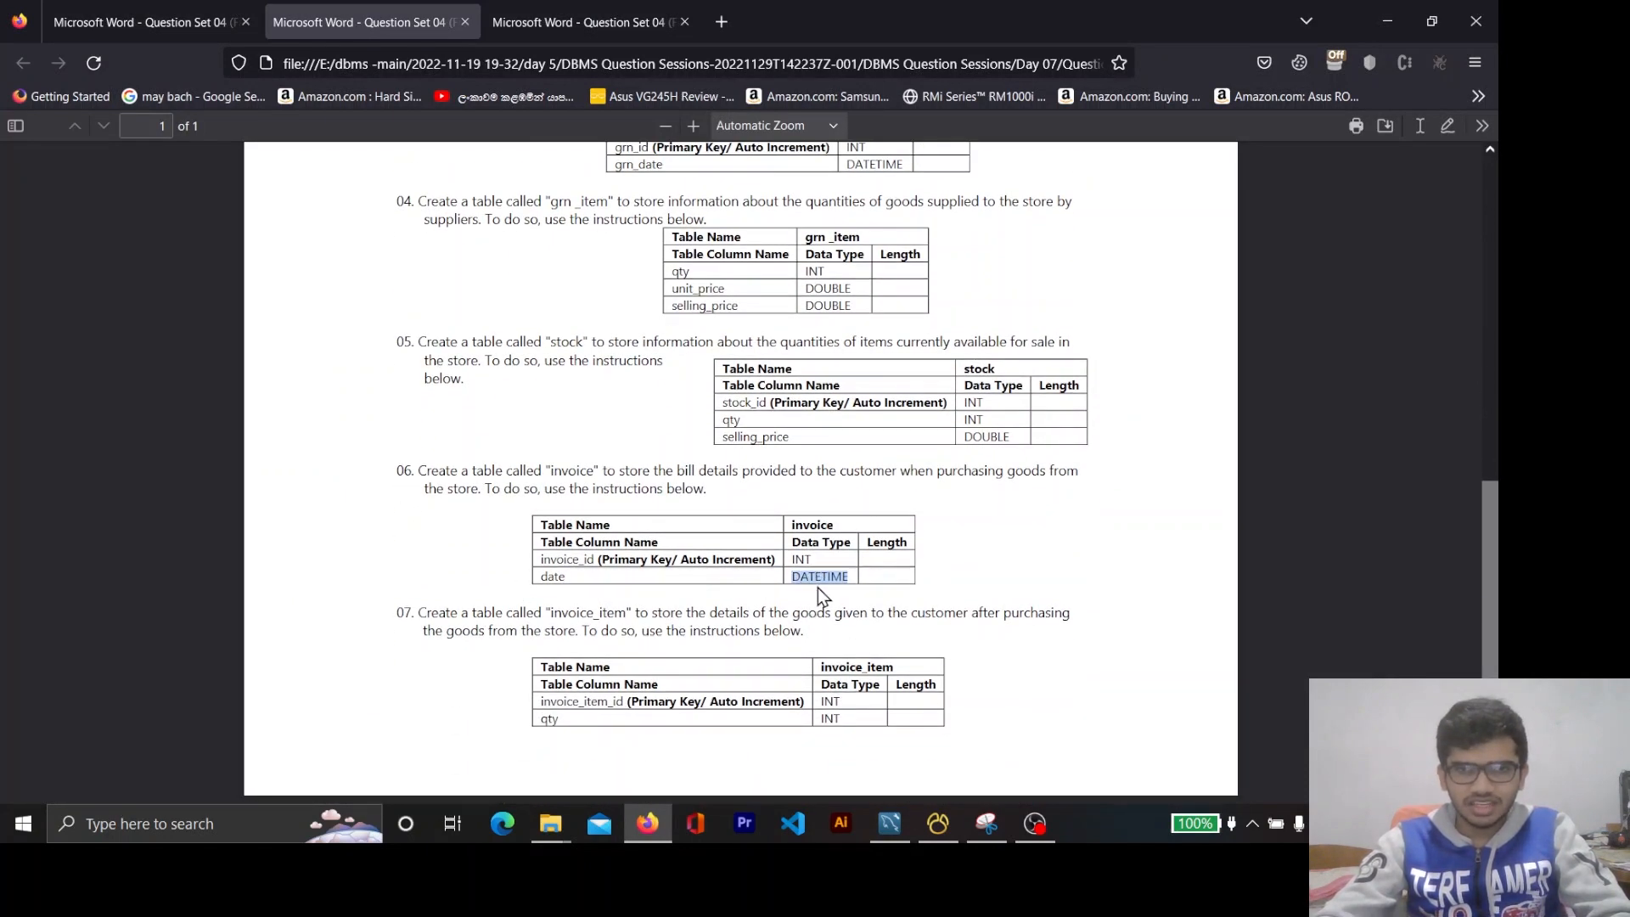
pyautogui.hotkey('alt', 'Tab')
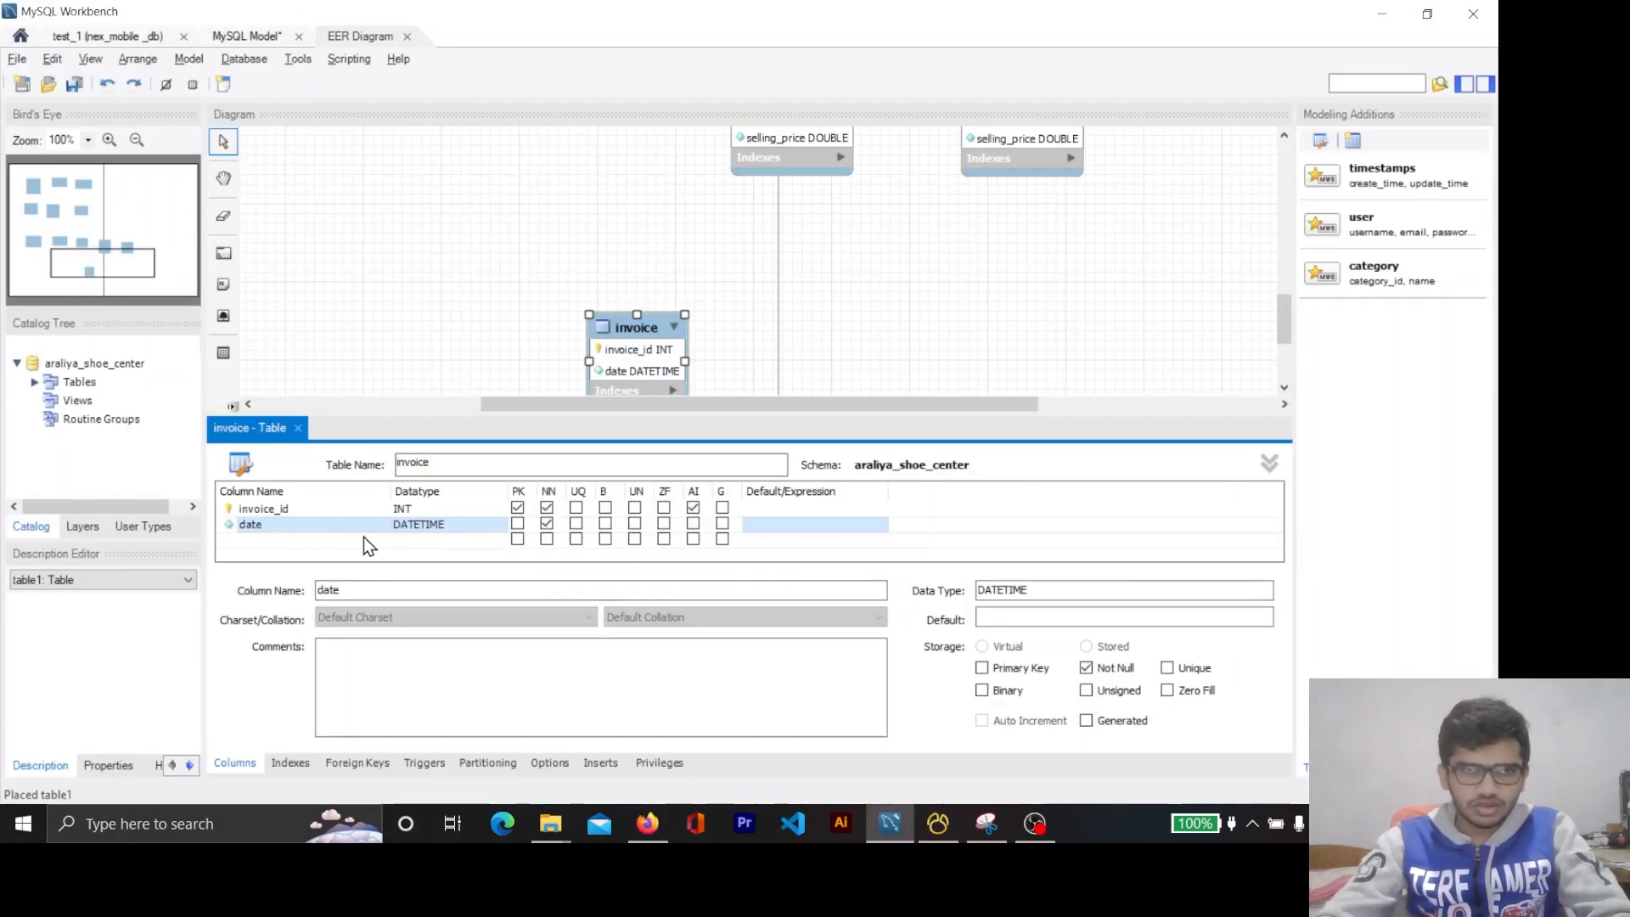
# Look over the tables above invoice in the diagram, briefly opening grn_item and closing its editor again.
pyautogui.scroll(5, 961, 262)
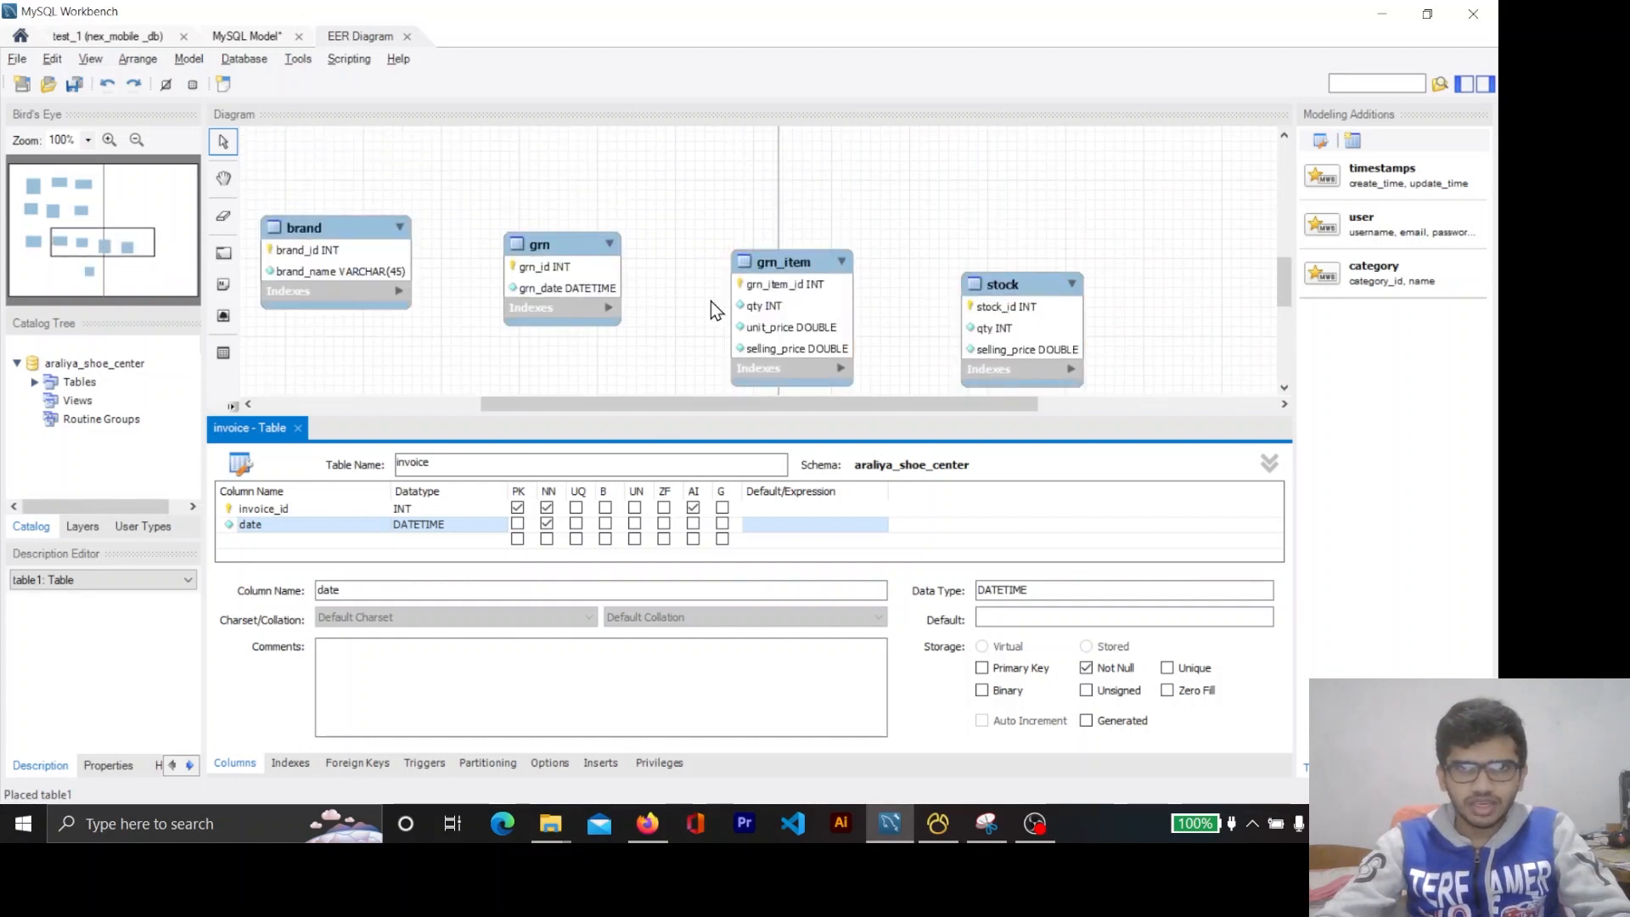
pyautogui.moveTo(695, 415); pyautogui.dragTo(659, 412)
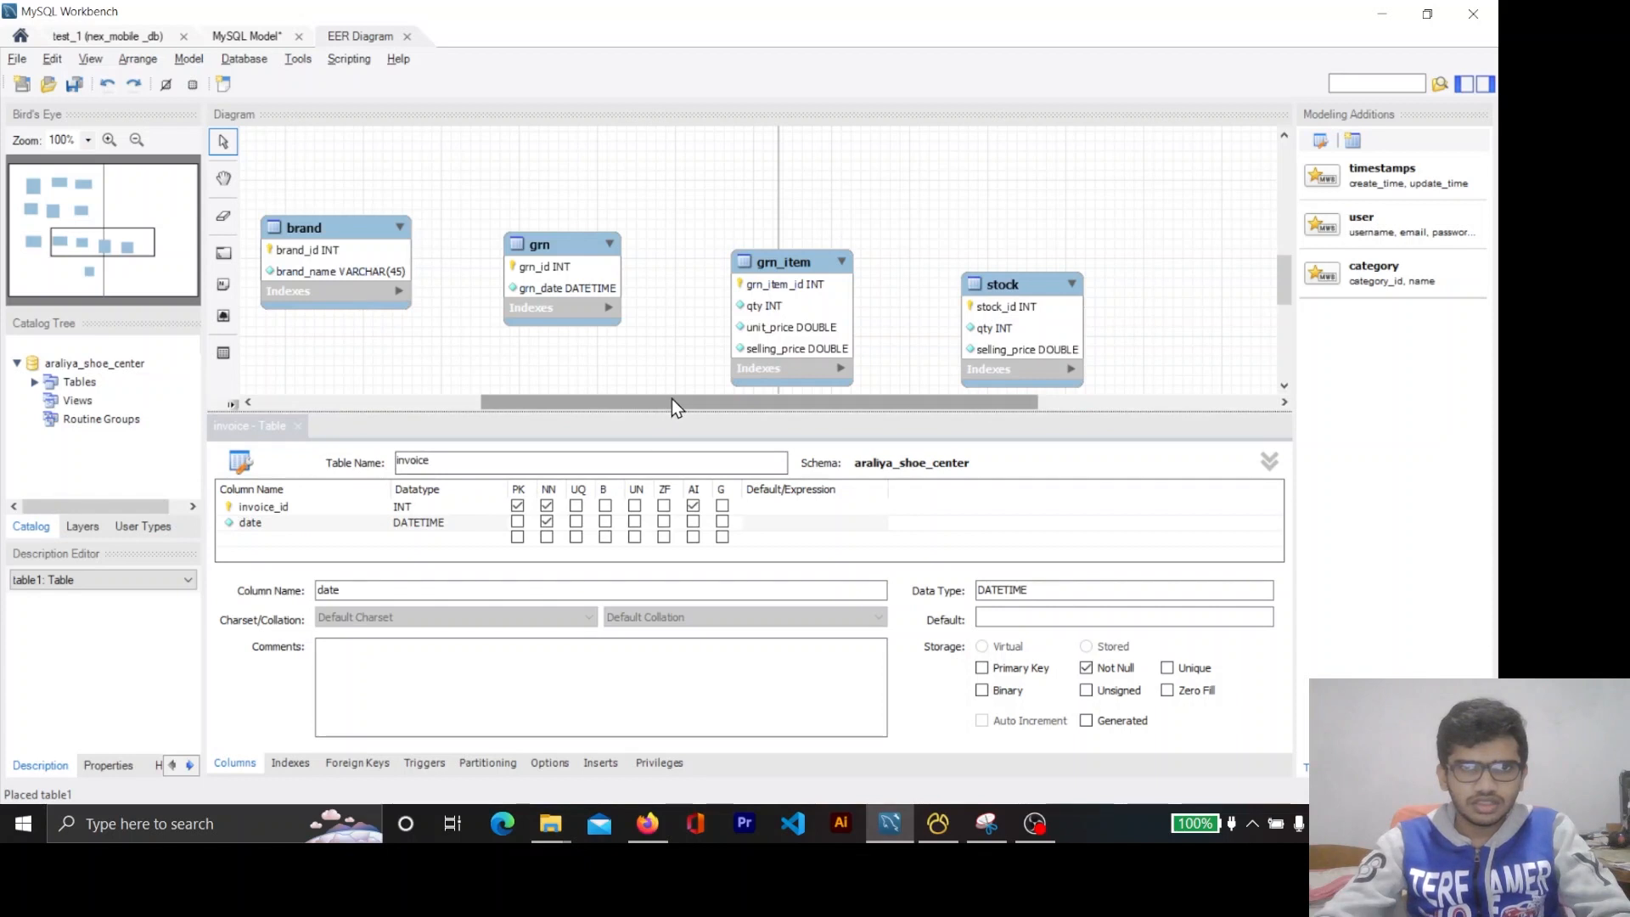
pyautogui.scroll(-2, 703, 344)
pyautogui.doubleClick(792, 187)
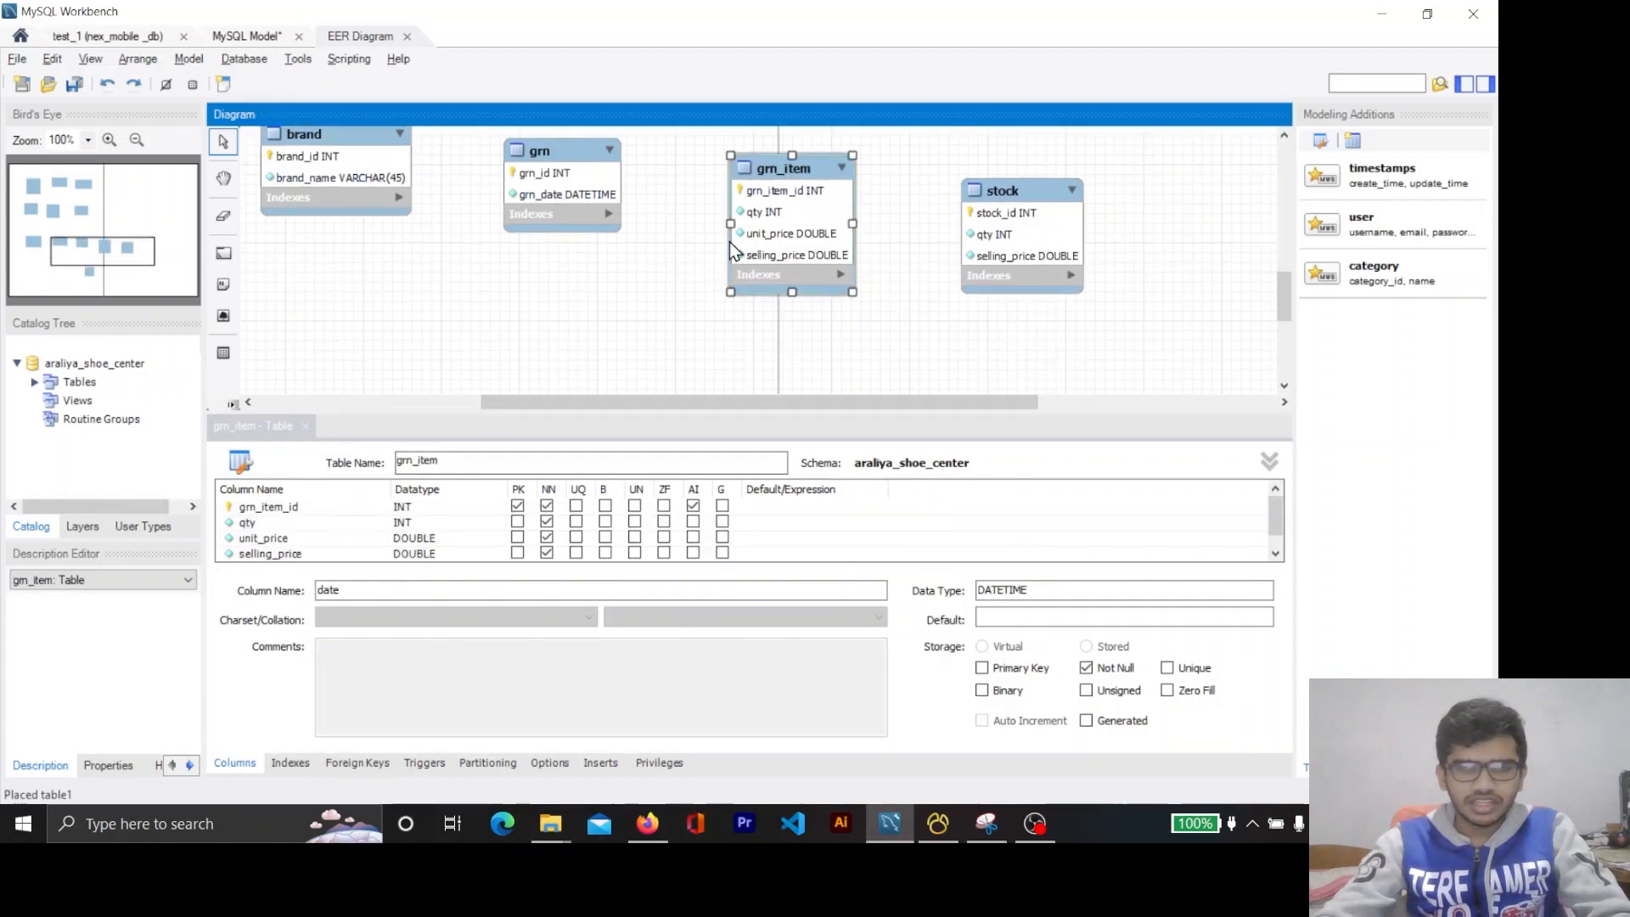
pyautogui.click(305, 426)
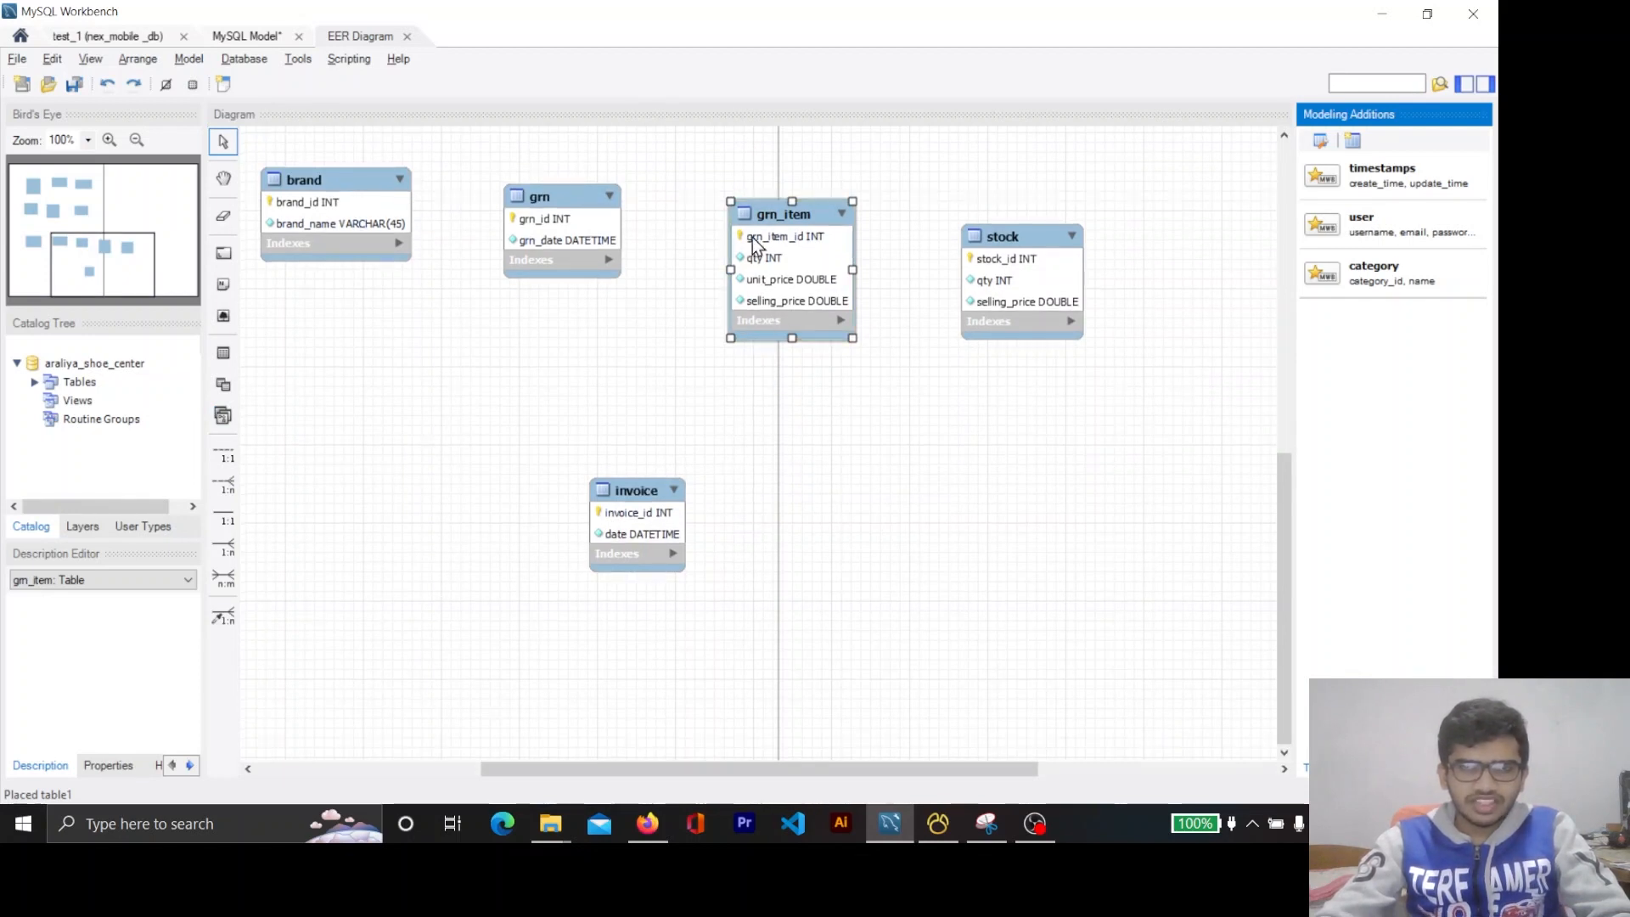
# Reopen the invoice table's editor and review the finished invoice table in the diagram.
pyautogui.click(644, 506)
pyautogui.doubleClick(644, 501)
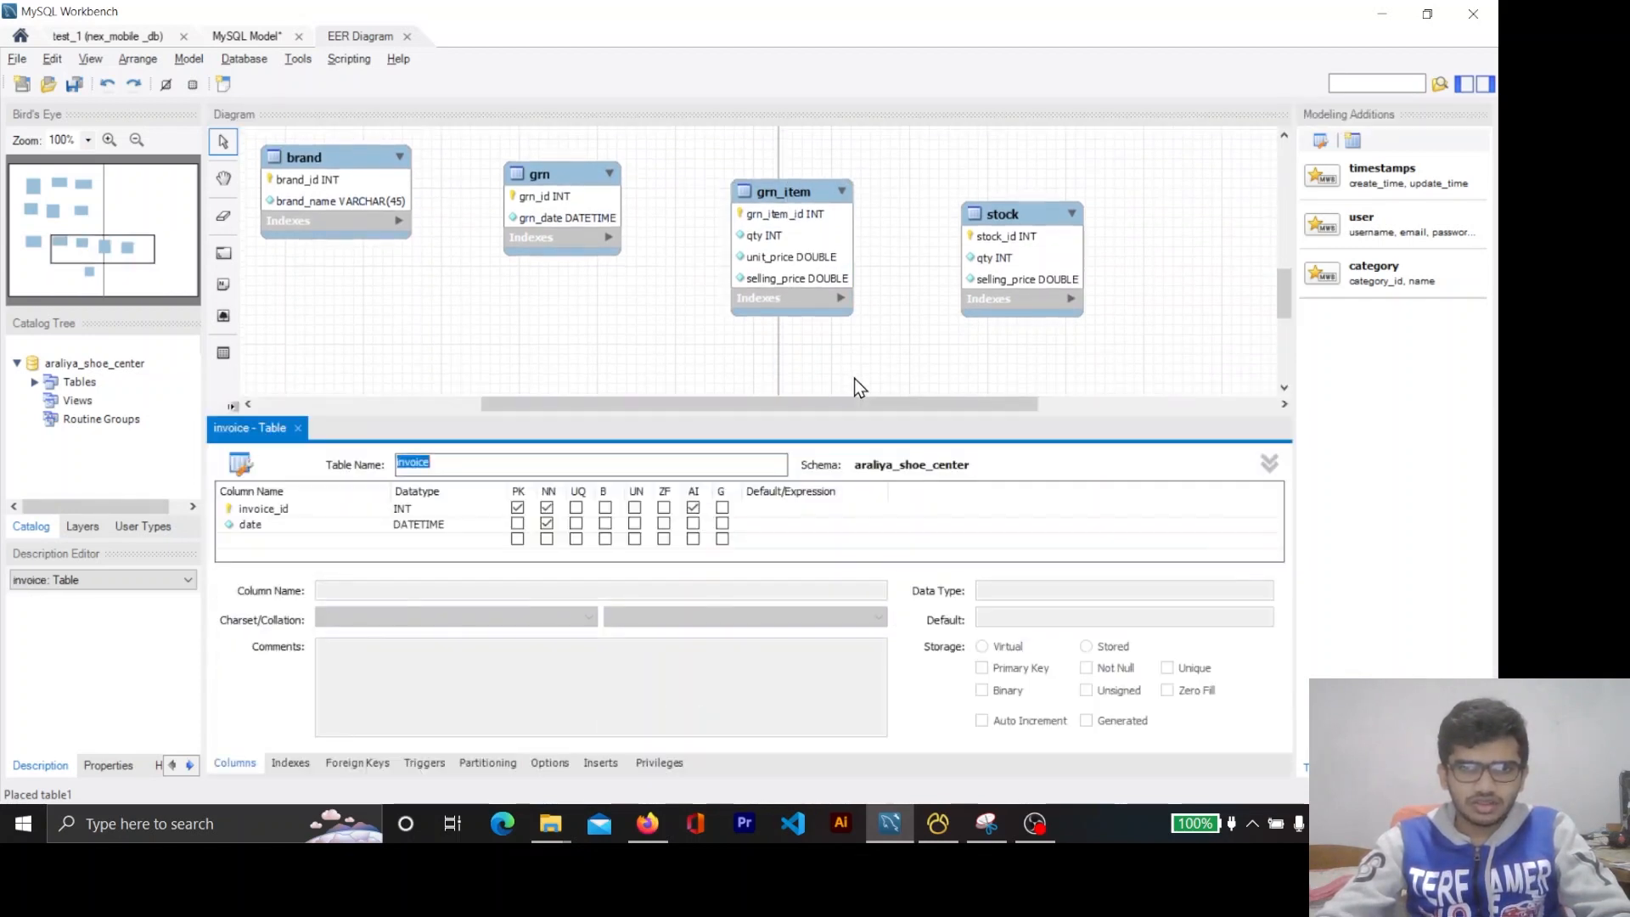
pyautogui.scroll(-3, 854, 379)
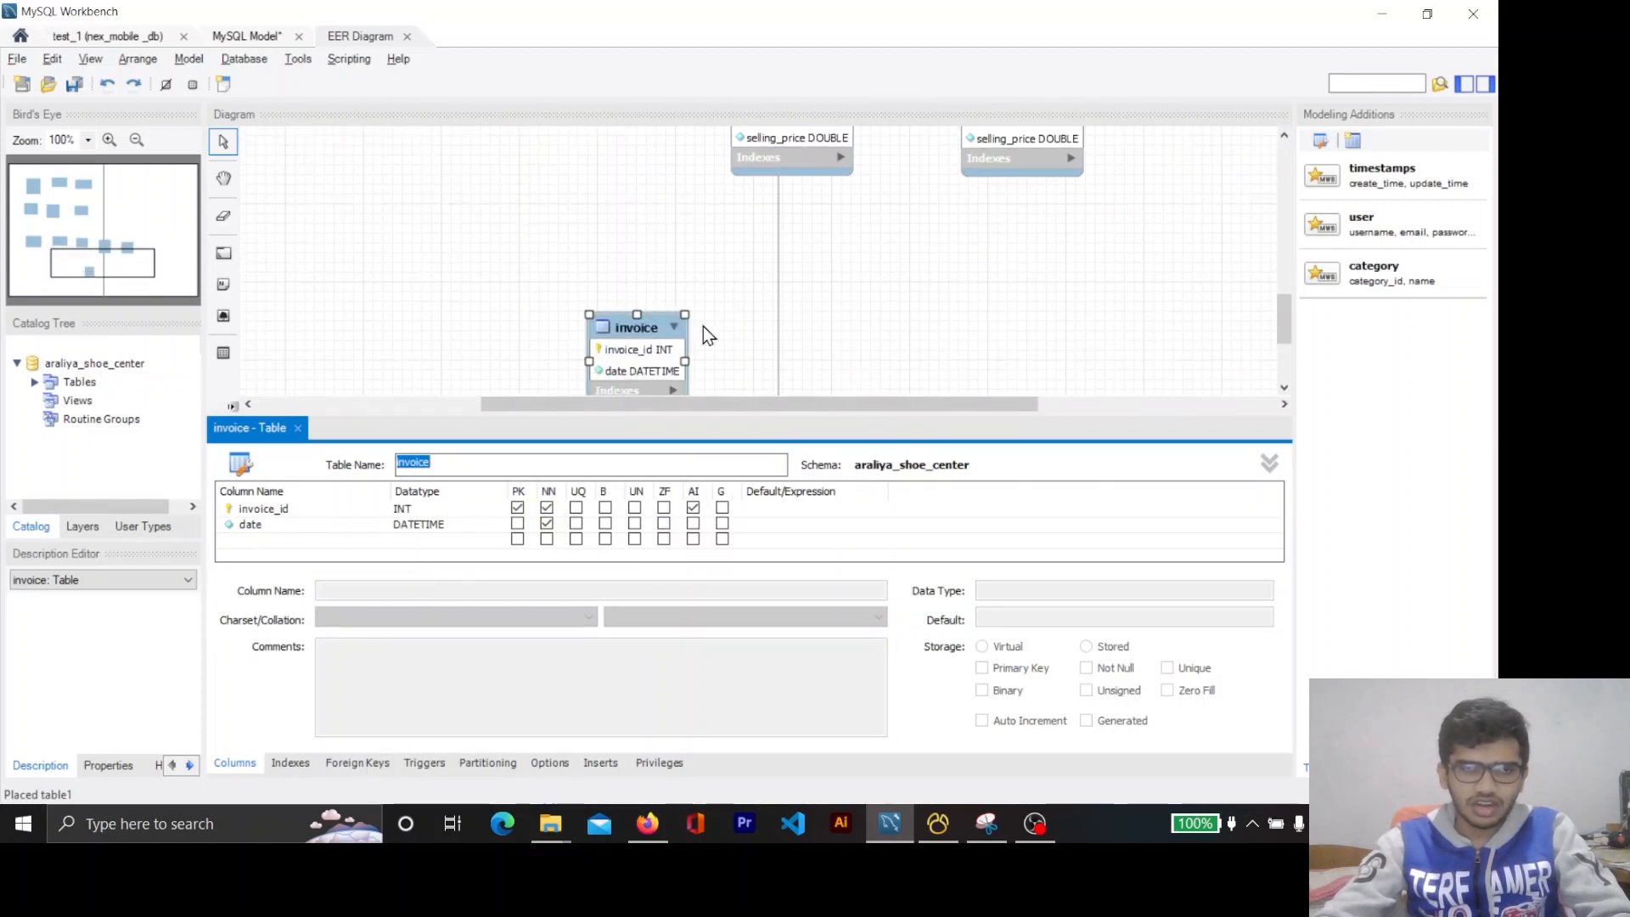
pyautogui.scroll(-2, 736, 284)
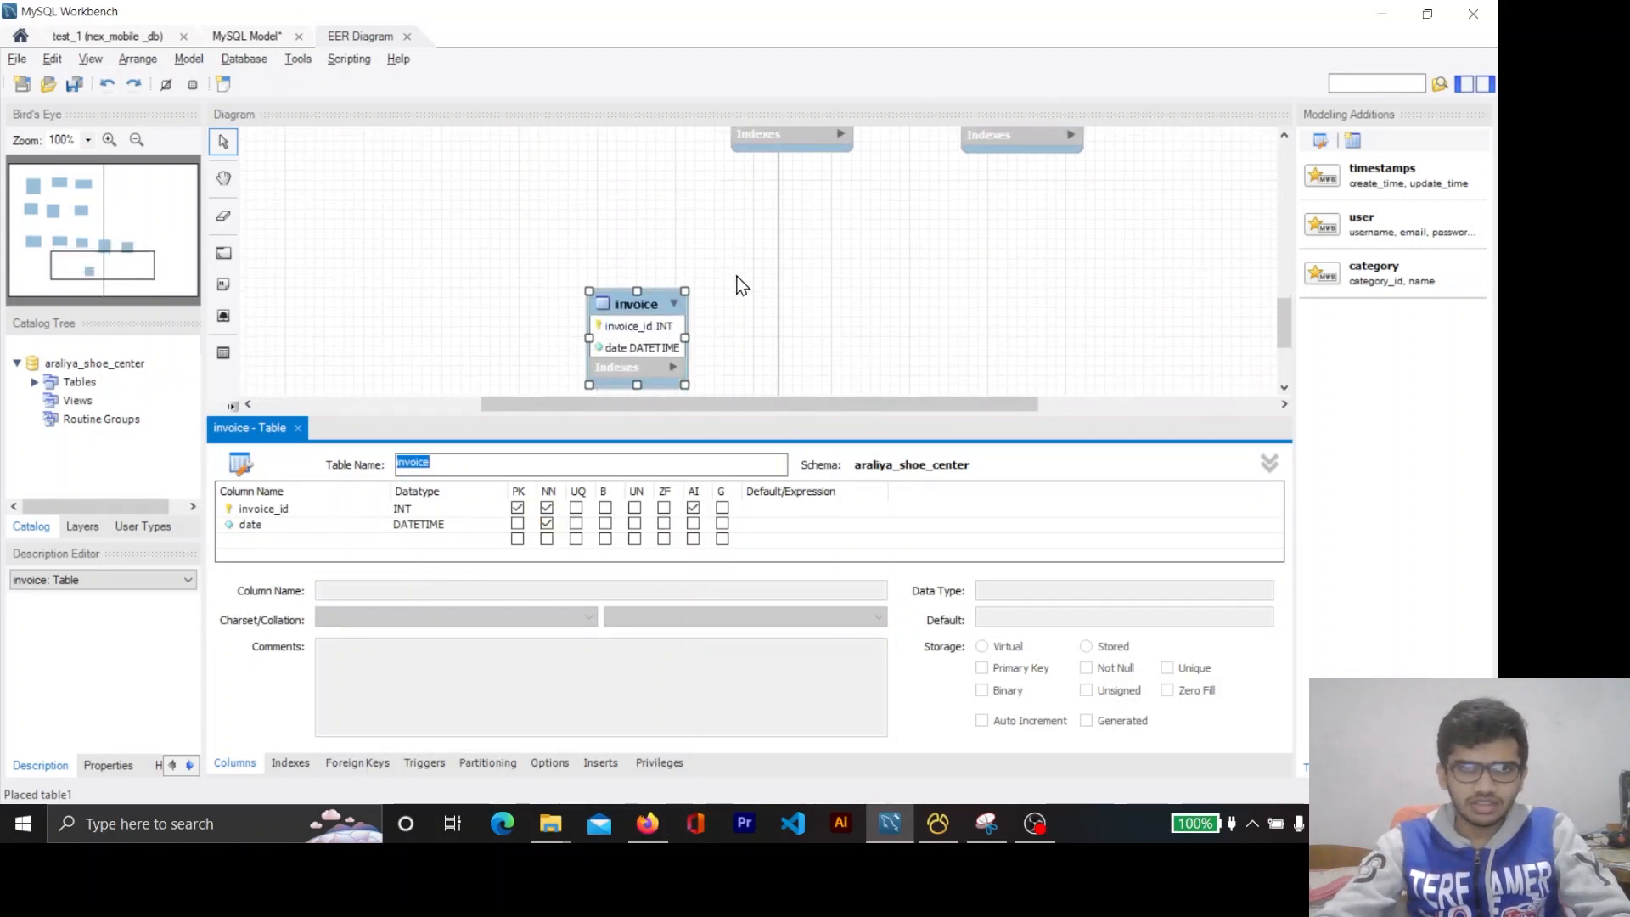
pyautogui.click(301, 438)
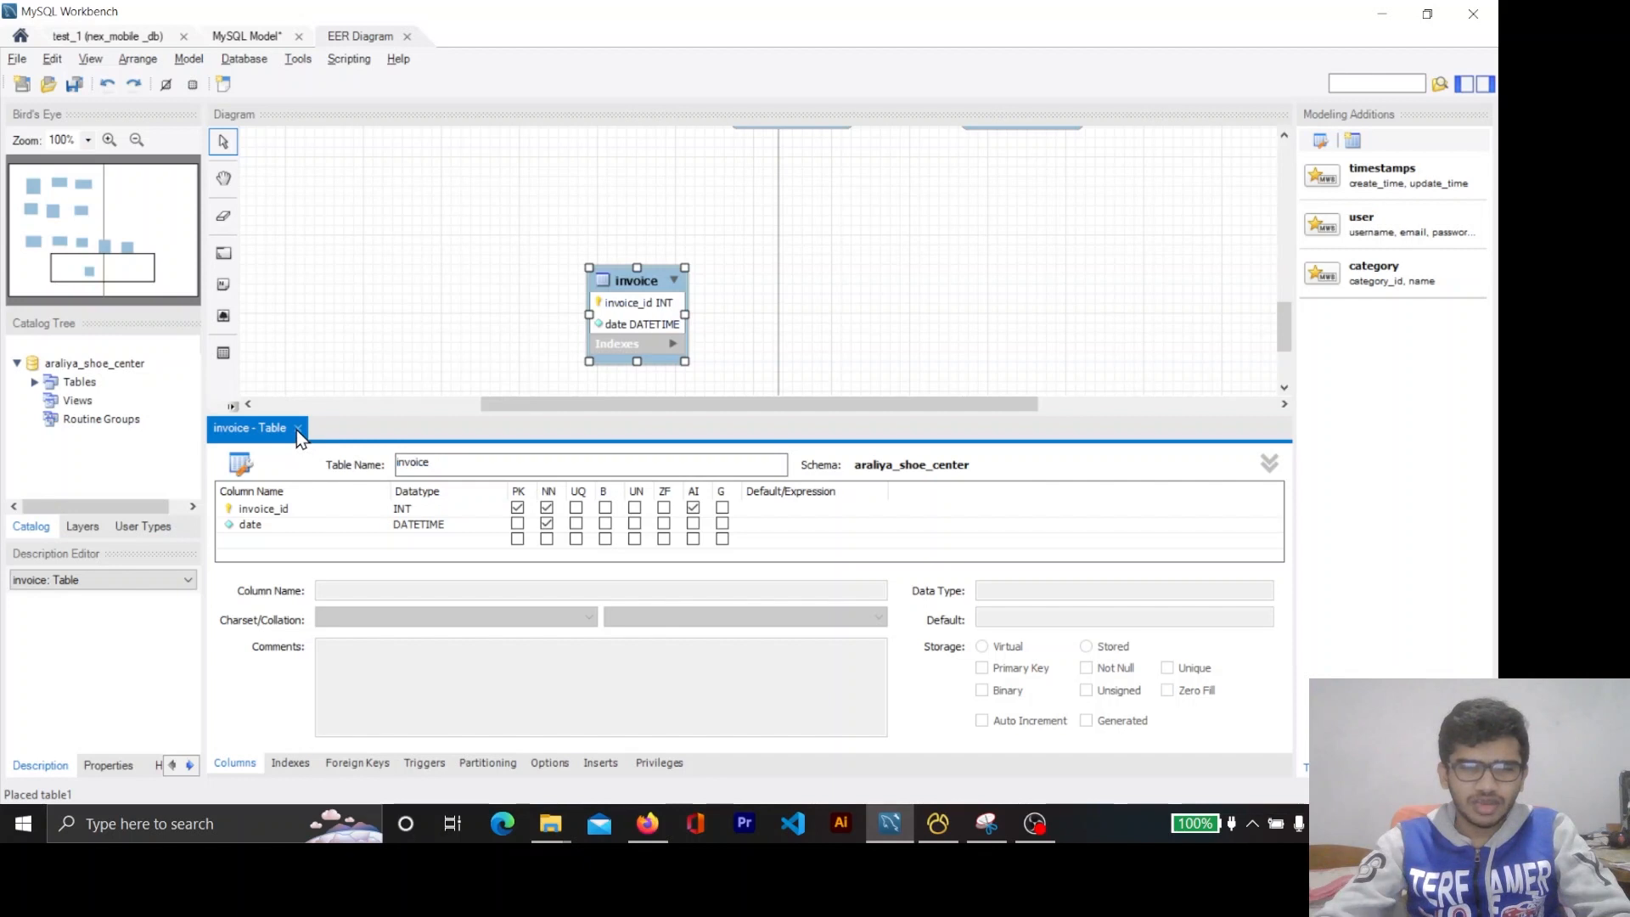
pyautogui.click(298, 429)
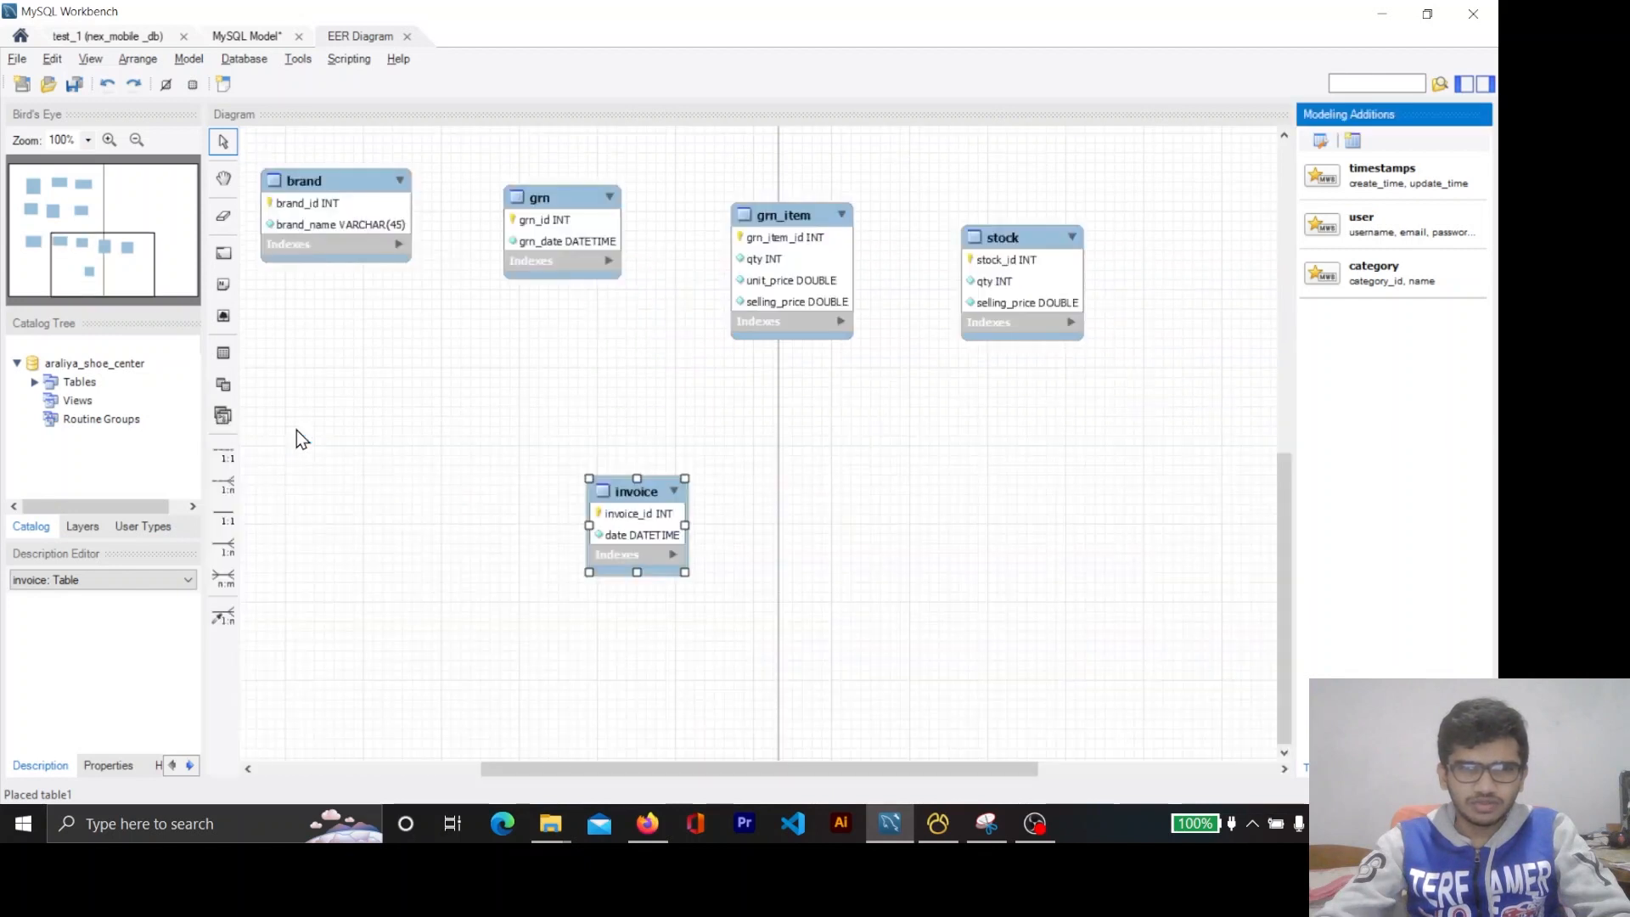
pyautogui.doubleClick(651, 492)
pyautogui.scroll(-3, 841, 387)
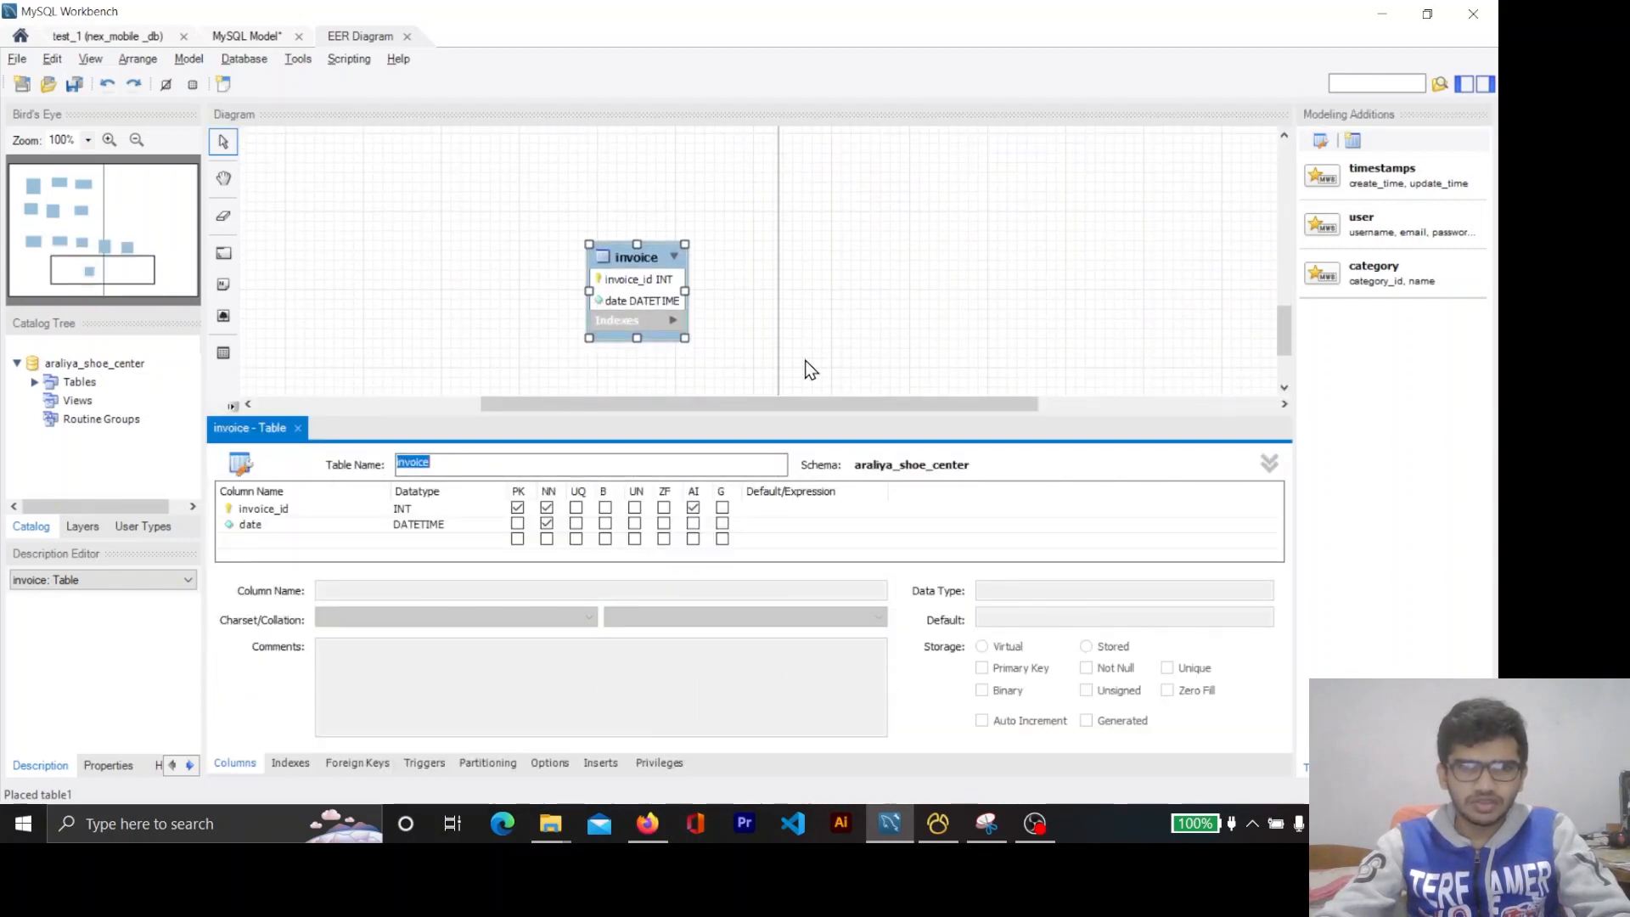
# Compare the invoice table with question 06 in the question document and go on to question 07.
pyautogui.hotkey('alt', 'Tab')
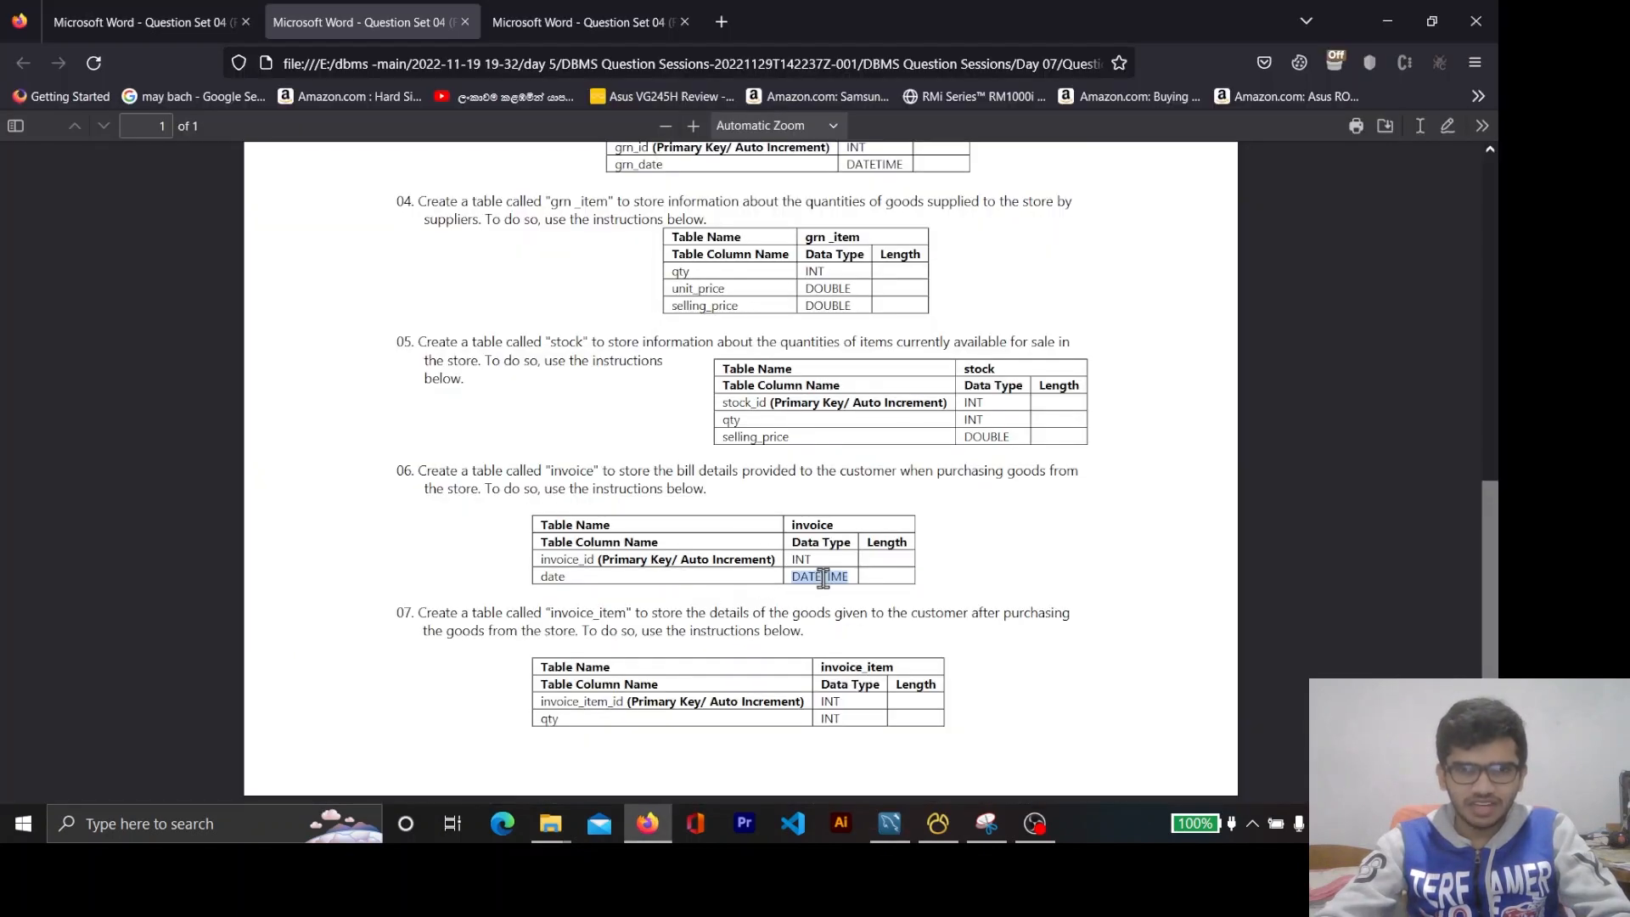
pyautogui.moveTo(400, 472); pyautogui.dragTo(683, 491)
pyautogui.moveTo(935, 593); pyautogui.dragTo(934, 613)
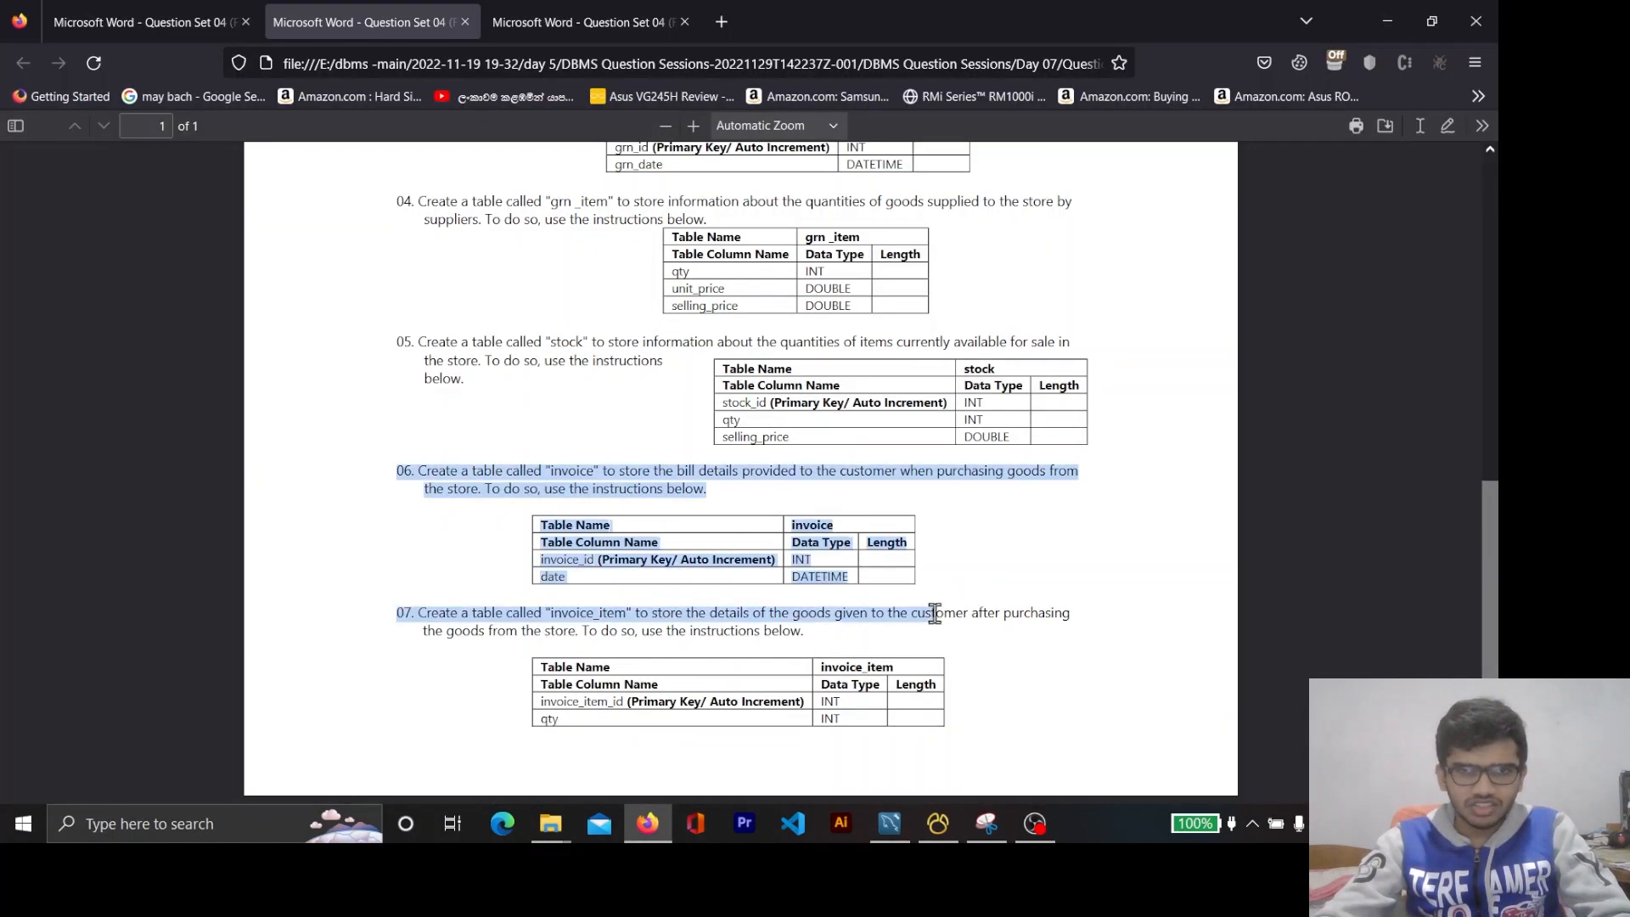
pyautogui.click(953, 545)
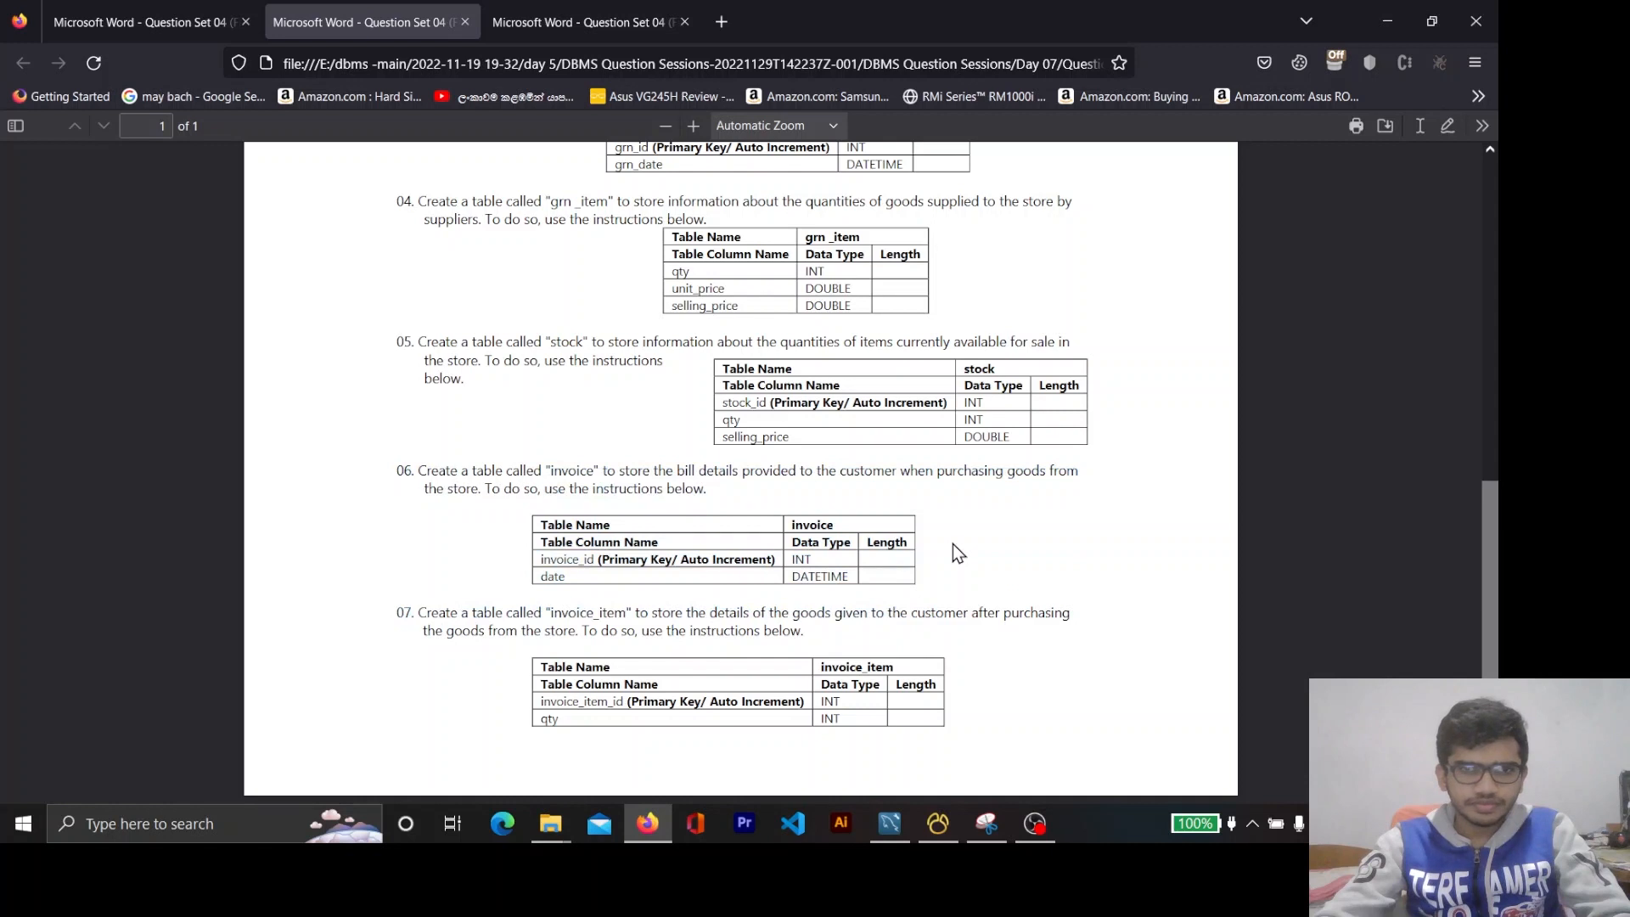
pyautogui.doubleClick(409, 615)
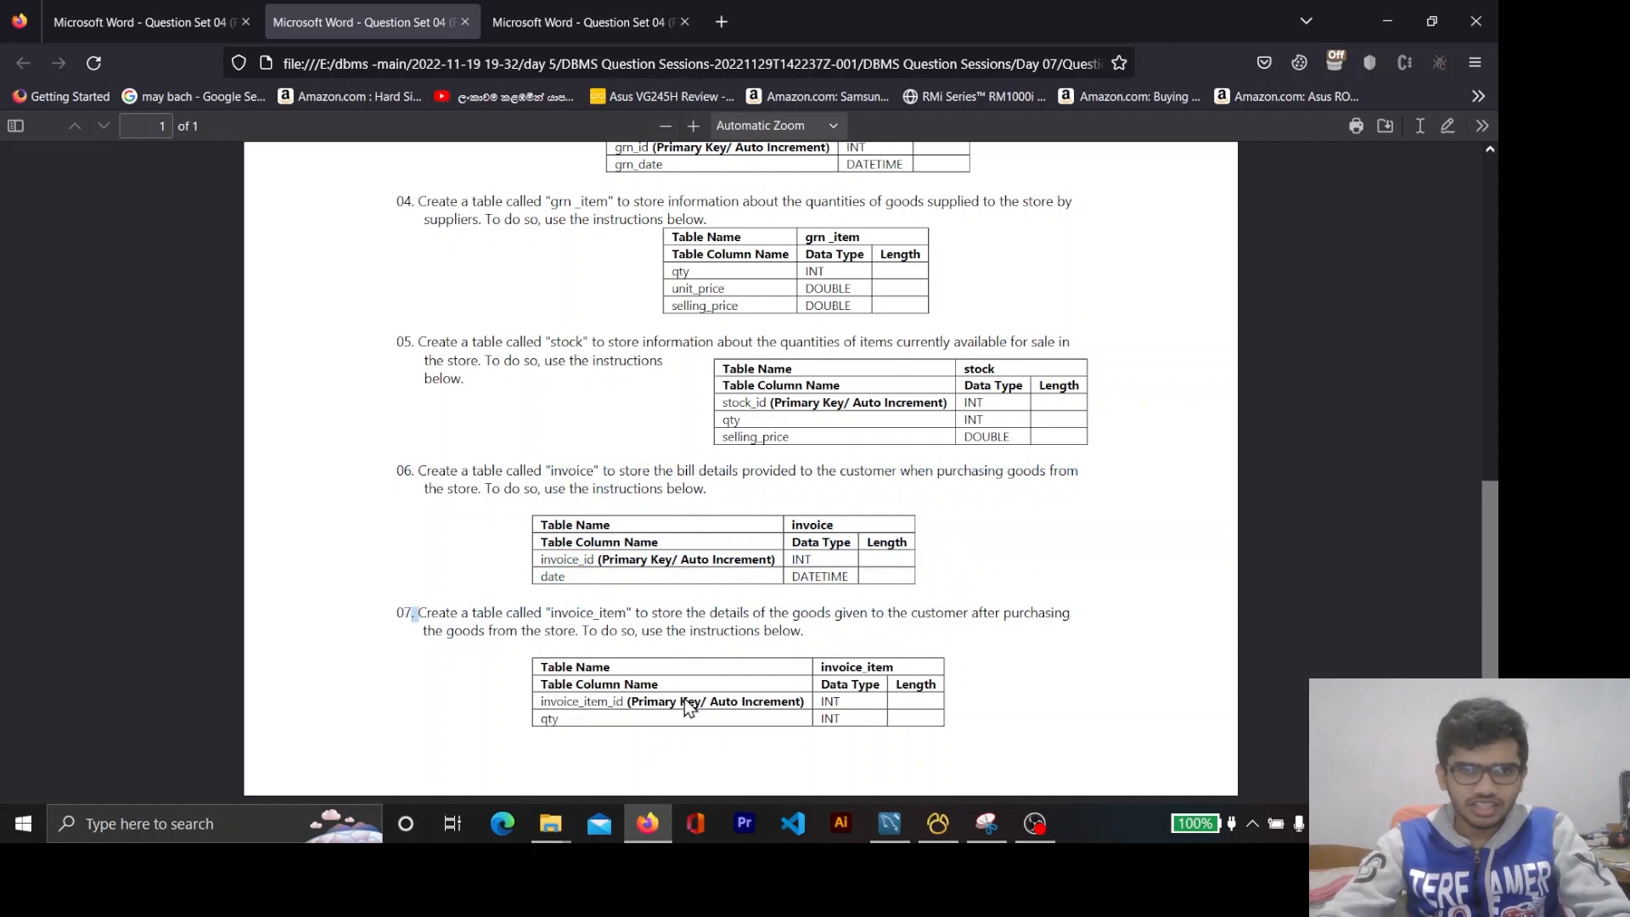
# Copy the name invoice_item_id from question 07 and place a new table to the right of invoice in the diagram.
pyautogui.doubleClick(561, 702)
pyautogui.hotkey('ctrl', 'c')
pyautogui.hotkey('alt', 'Tab')
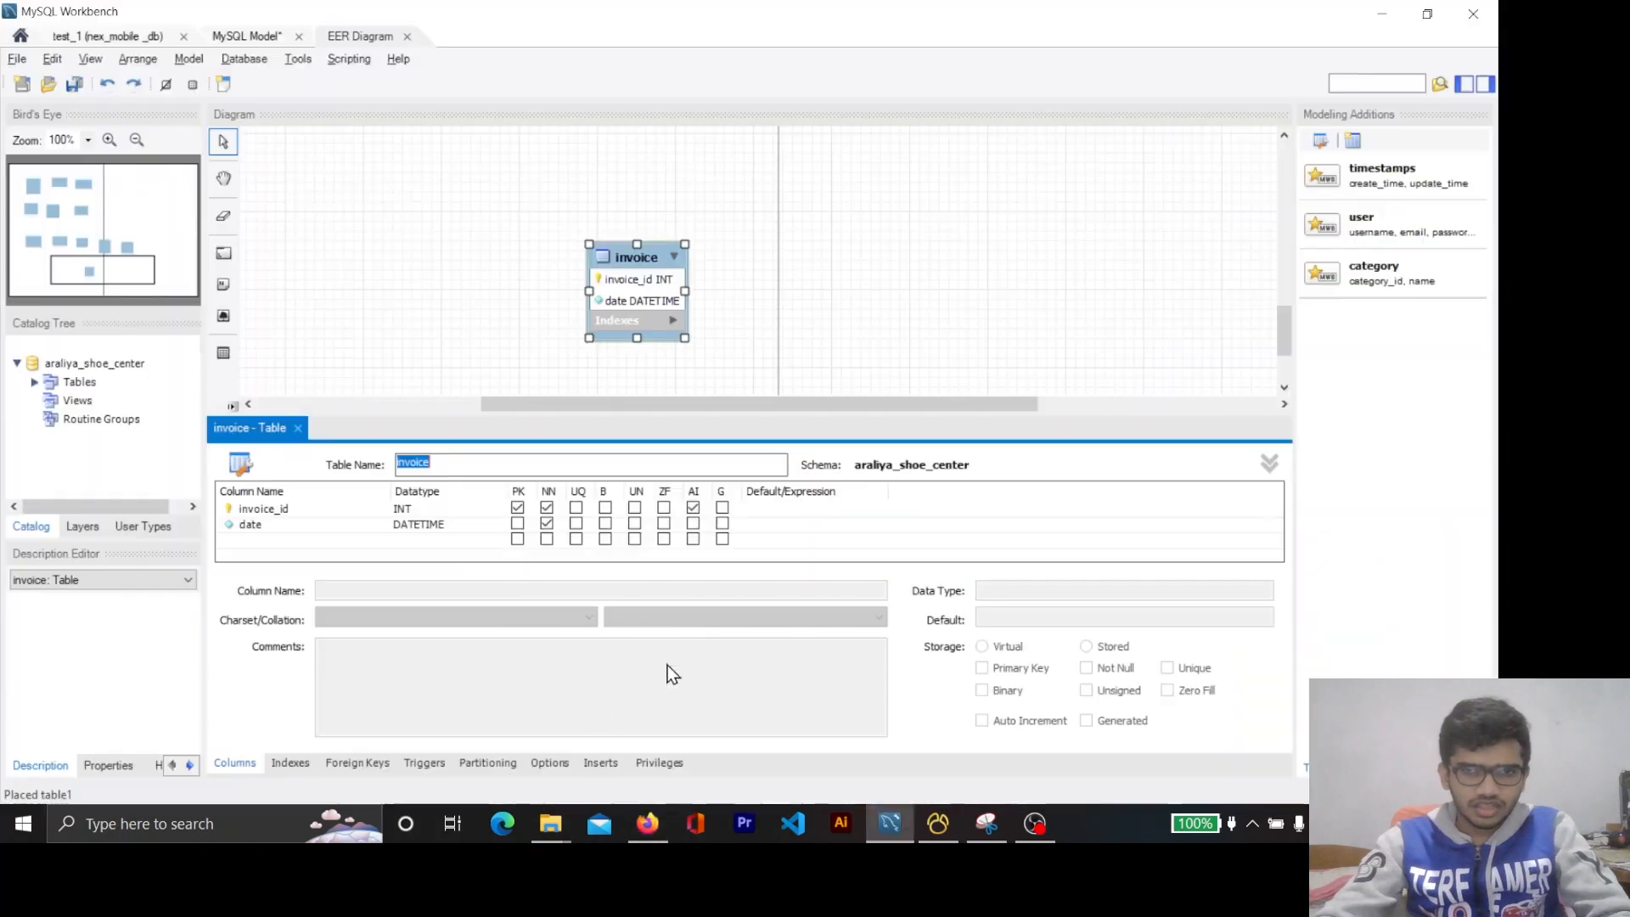
pyautogui.click(790, 309)
pyautogui.press('t')
pyautogui.click(854, 267)
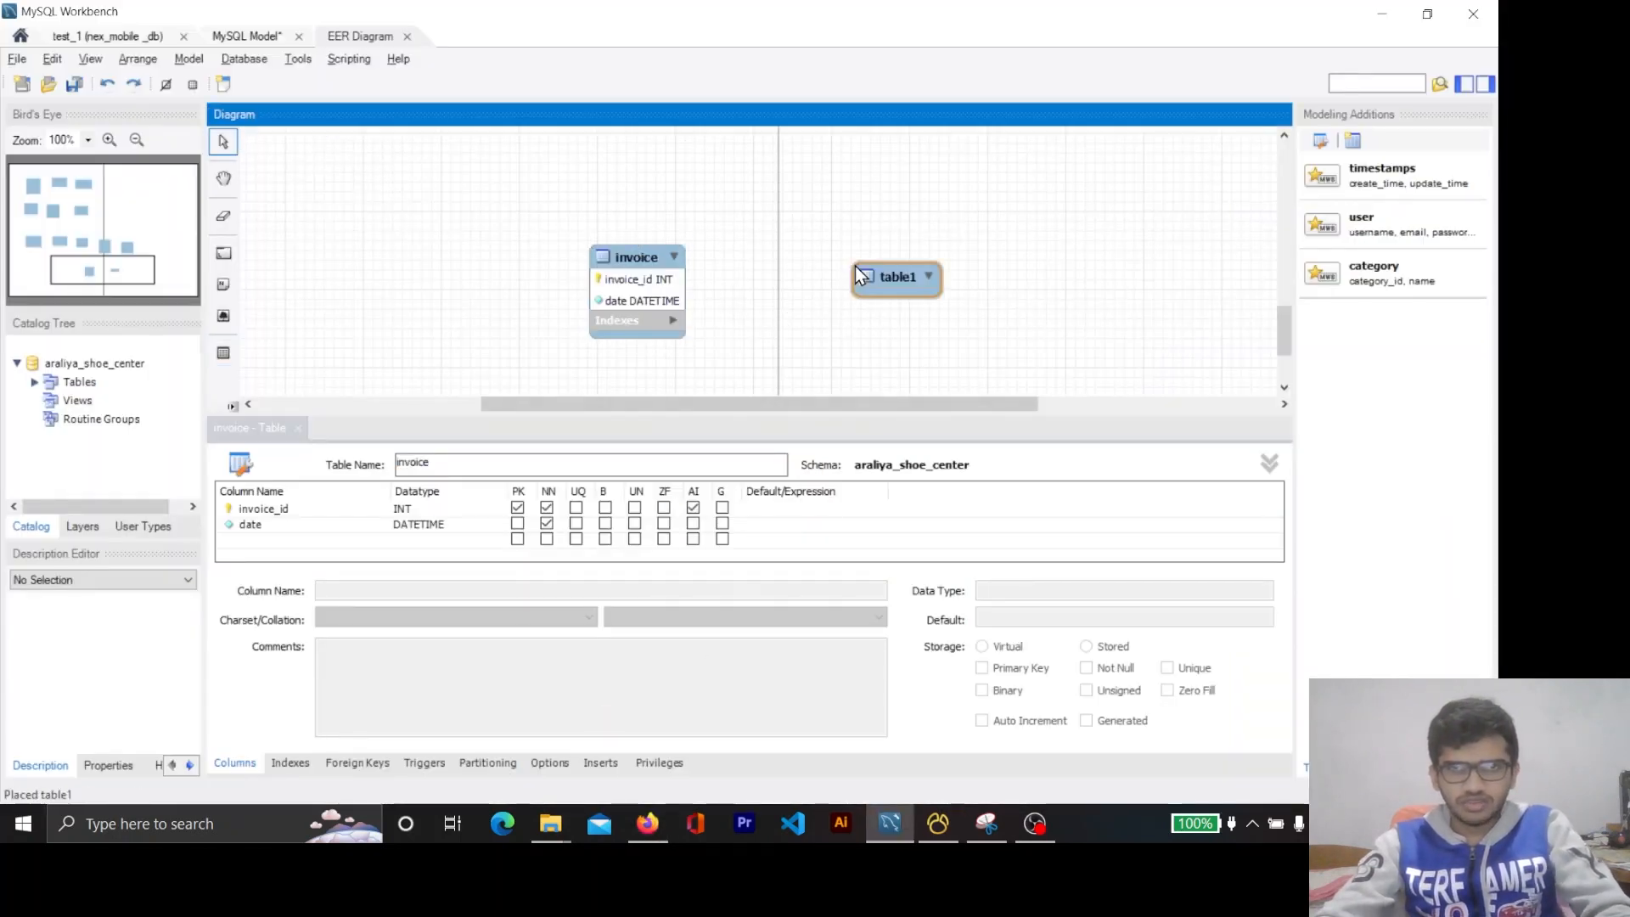
pyautogui.moveTo(890, 277); pyautogui.dragTo(837, 267)
# Open the new table for editing and name it invoice_item, shortening the copied column name.
pyautogui.doubleClick(837, 266)
pyautogui.scroll(-3, 789, 365)
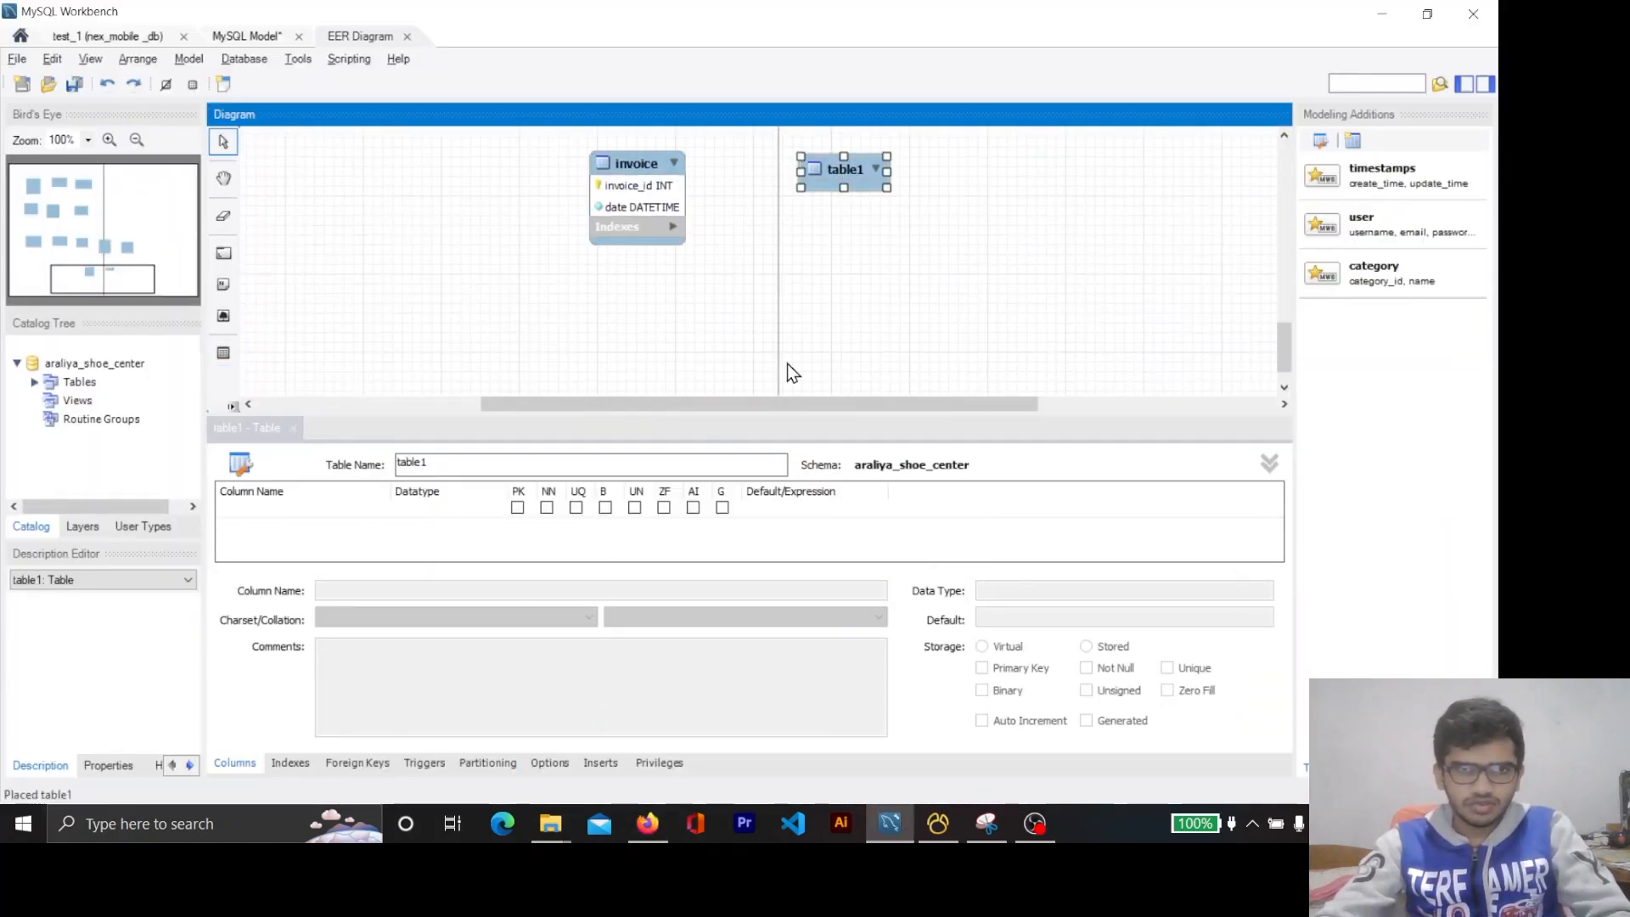
pyautogui.doubleClick(466, 469)
pyautogui.hotkey('ctrl', 'v')
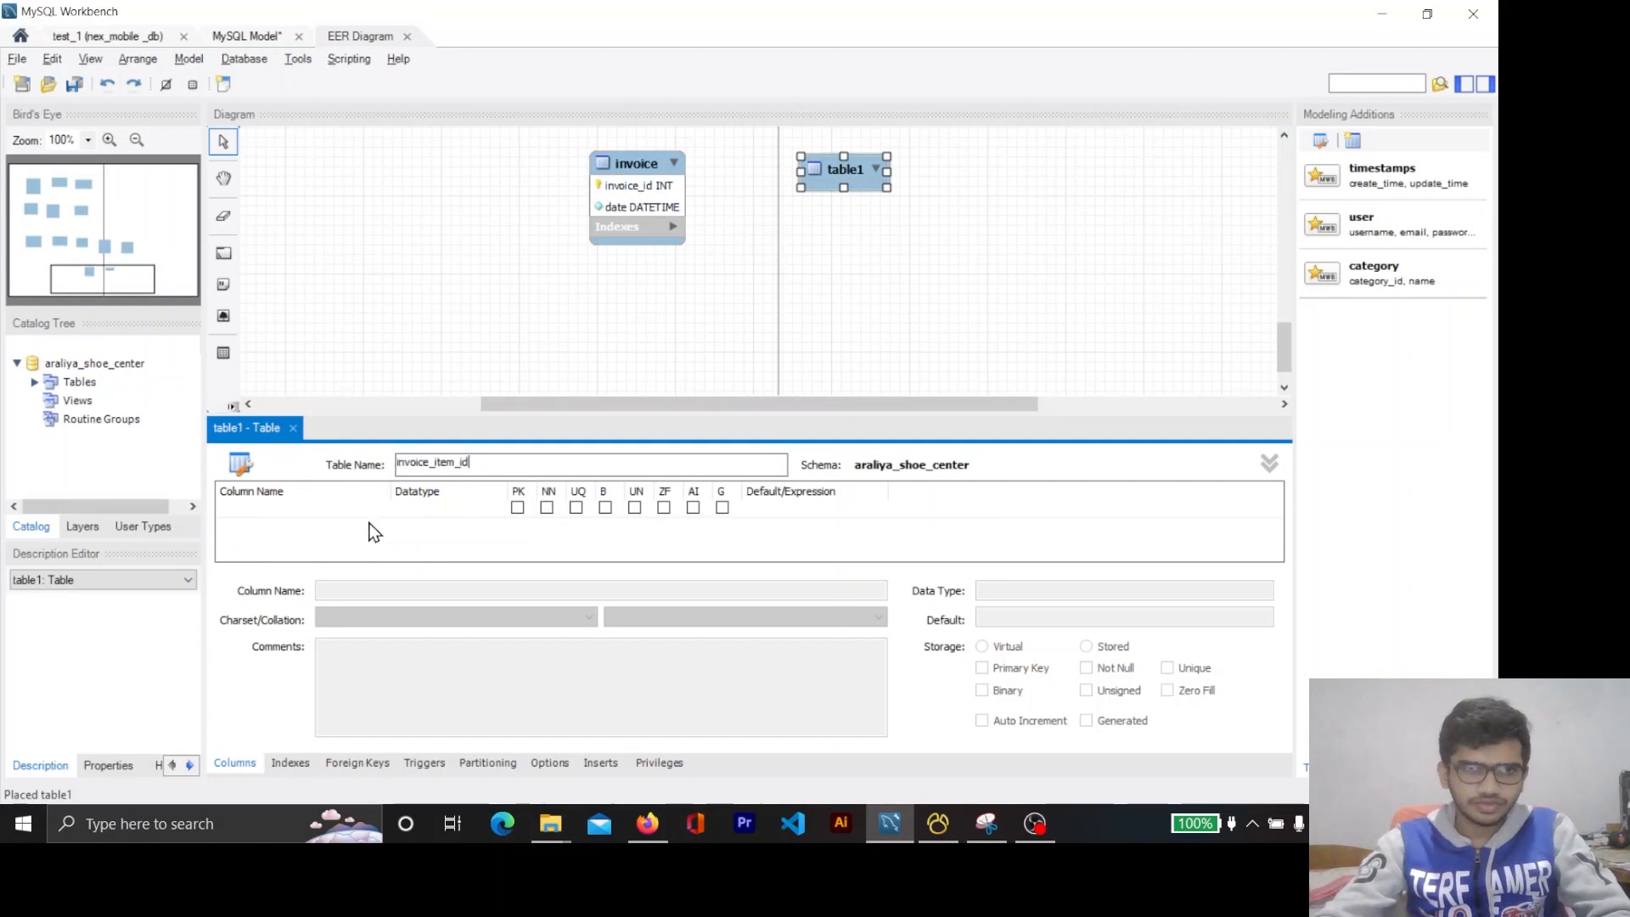
pyautogui.moveTo(495, 465); pyautogui.dragTo(286, 459)
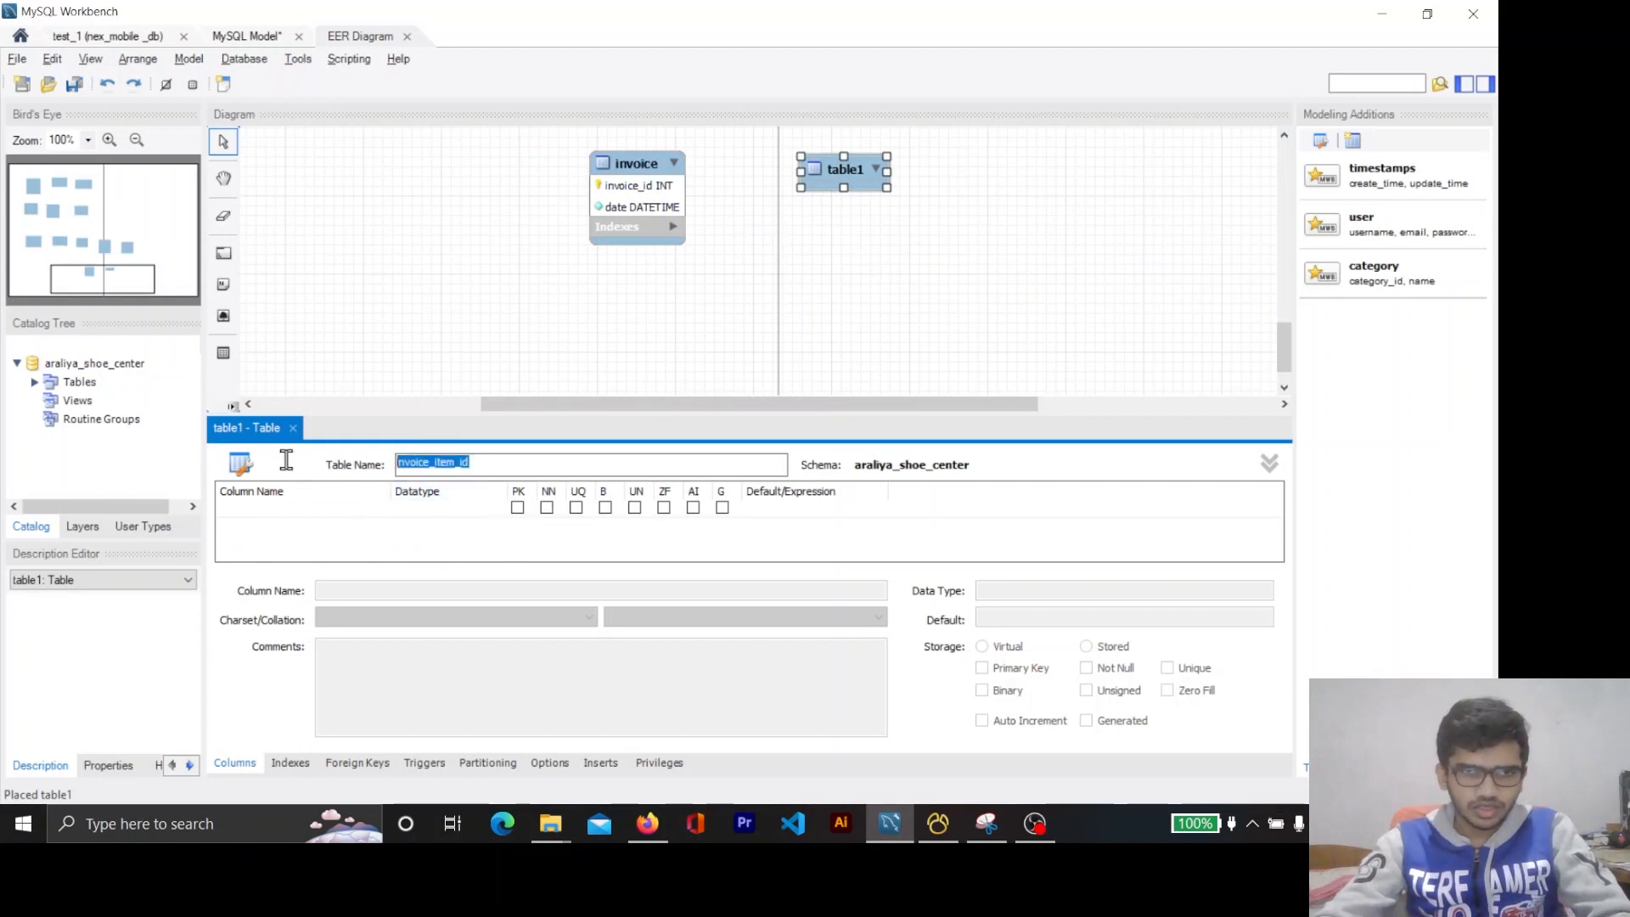
pyautogui.click(473, 465)
pyautogui.press('BackSpace')
pyautogui.press('BackSpace')
pyautogui.press('BackSpace')
pyautogui.press('BackSpace')
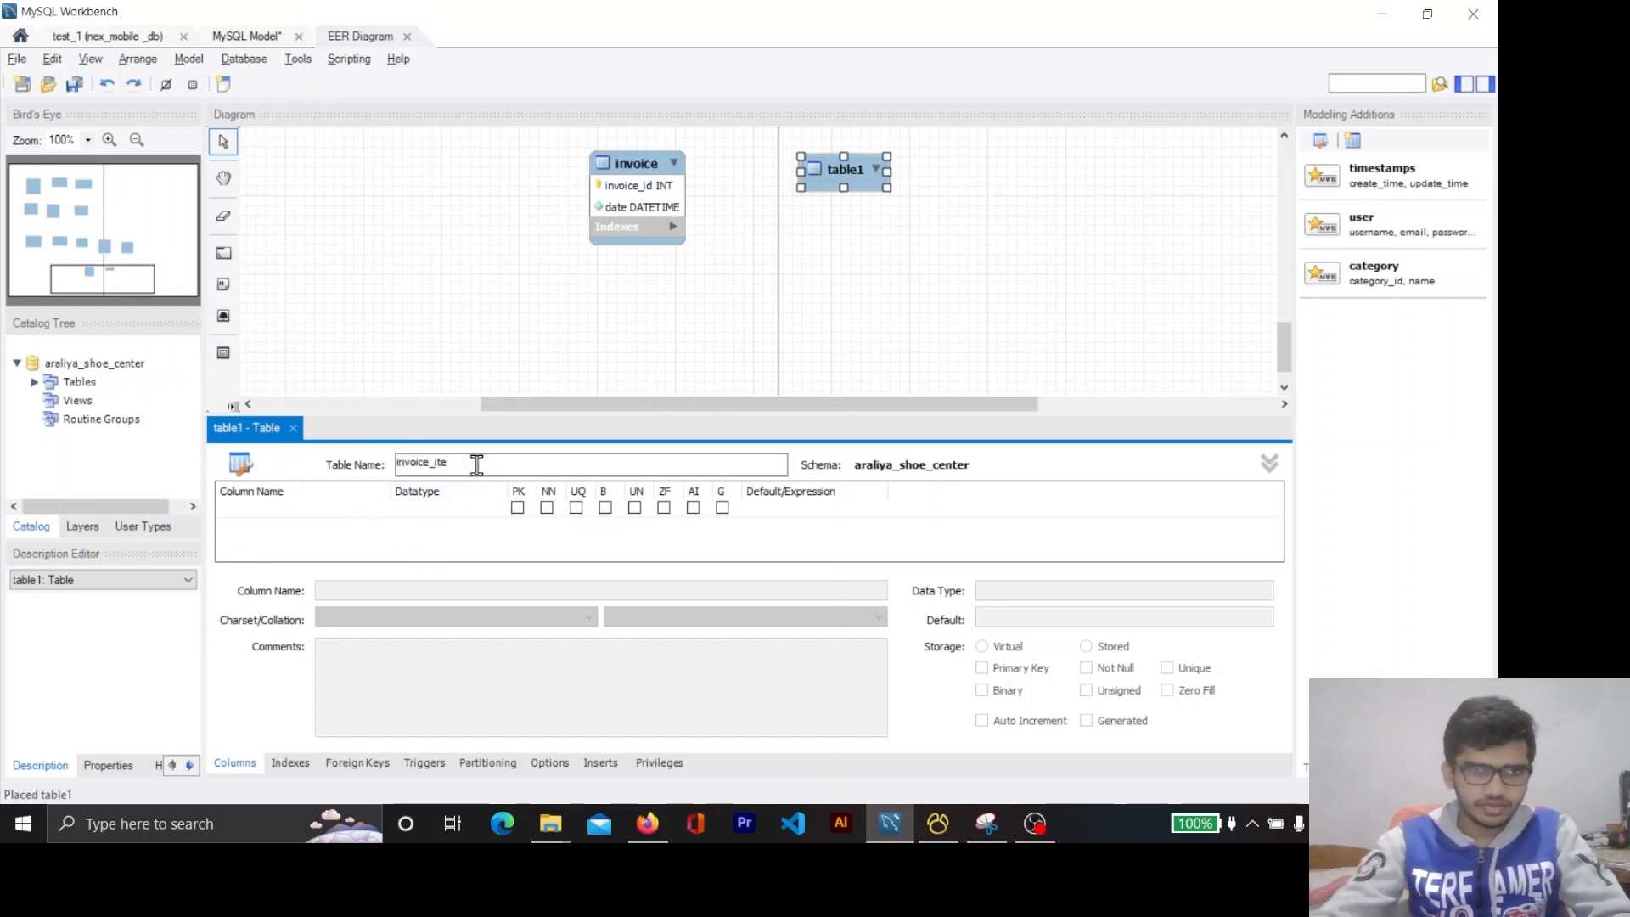
pyautogui.write('M')
pyautogui.press('BackSpace')
pyautogui.press('capslock')
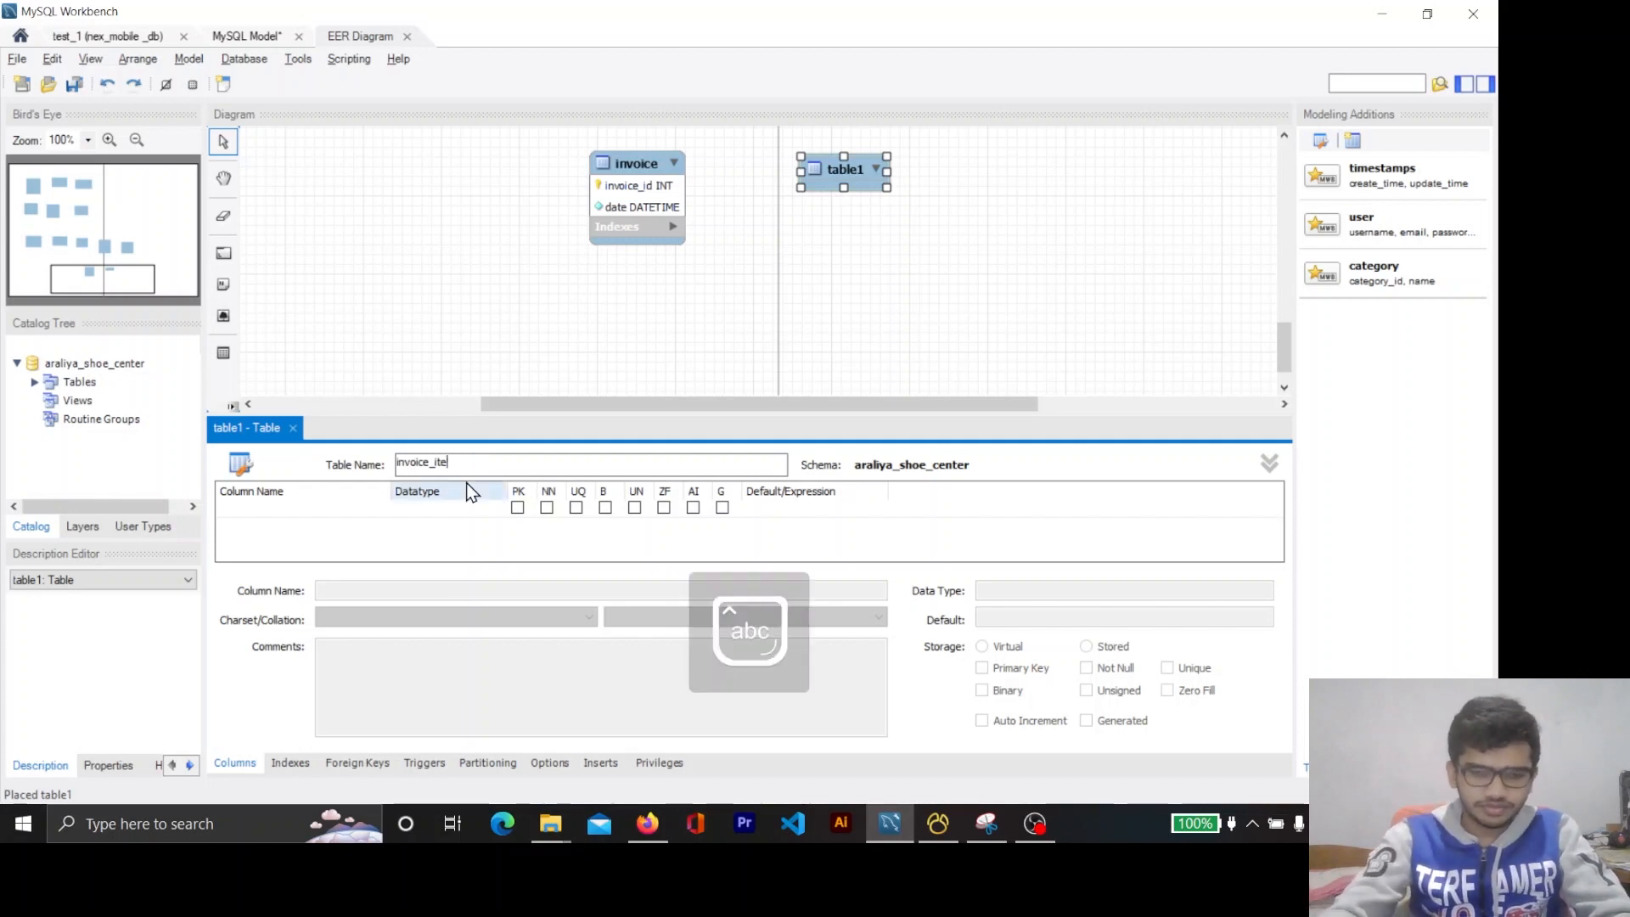
pyautogui.write('m')
# Name the invoice_item table's first column invoice_item_id.
pyautogui.click(293, 508)
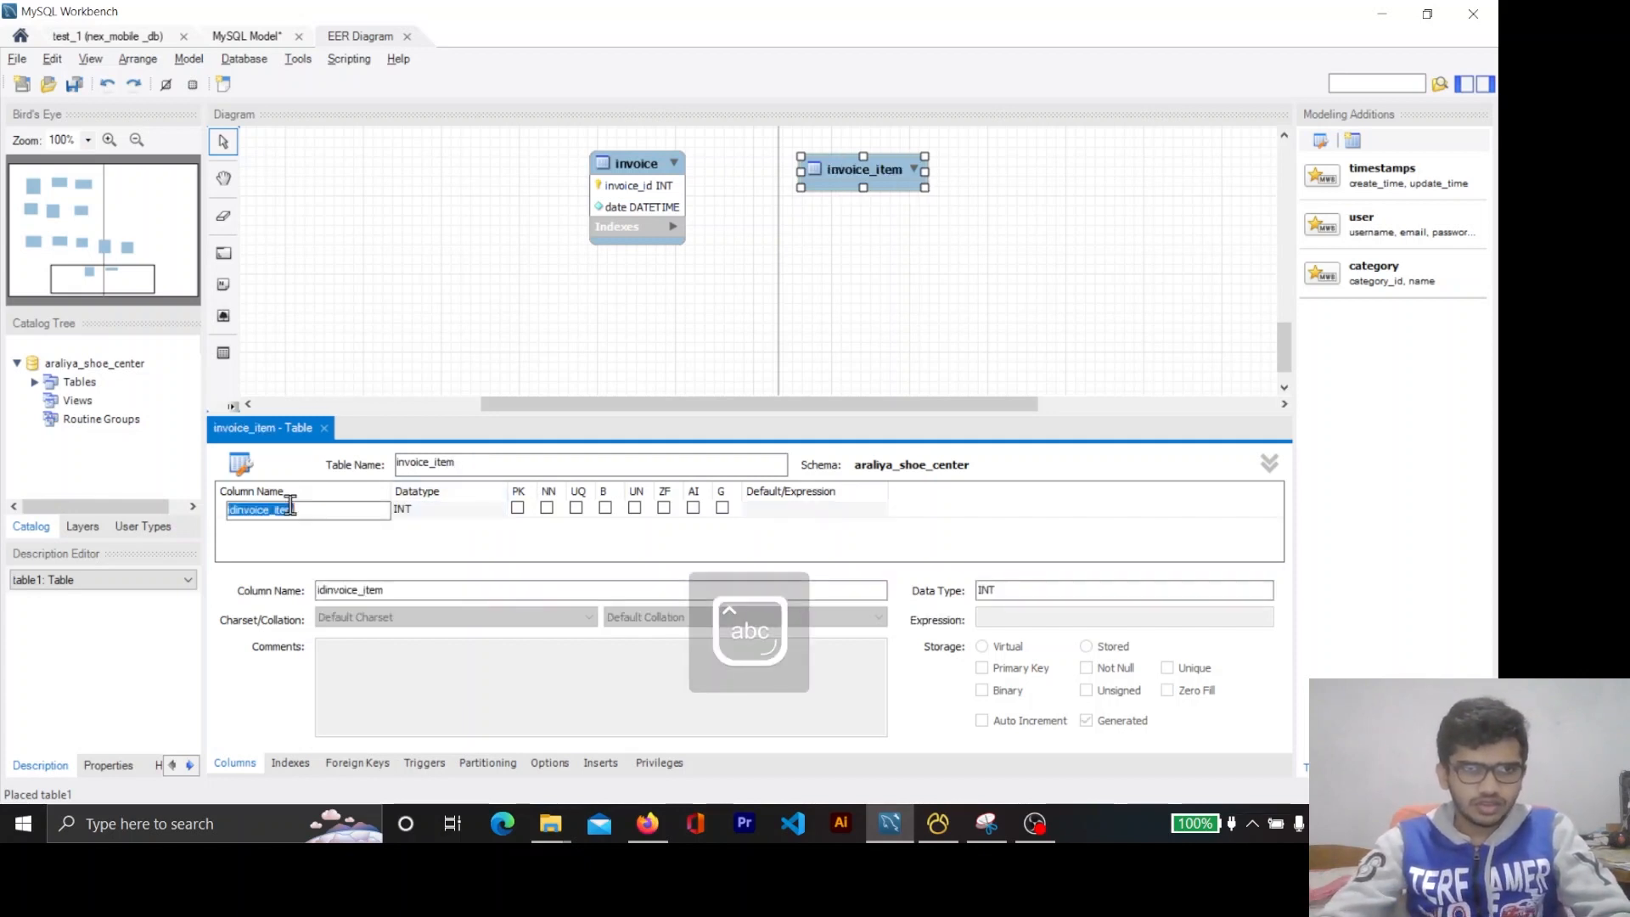
pyautogui.write('invoice_item_id')
pyautogui.press('Return')
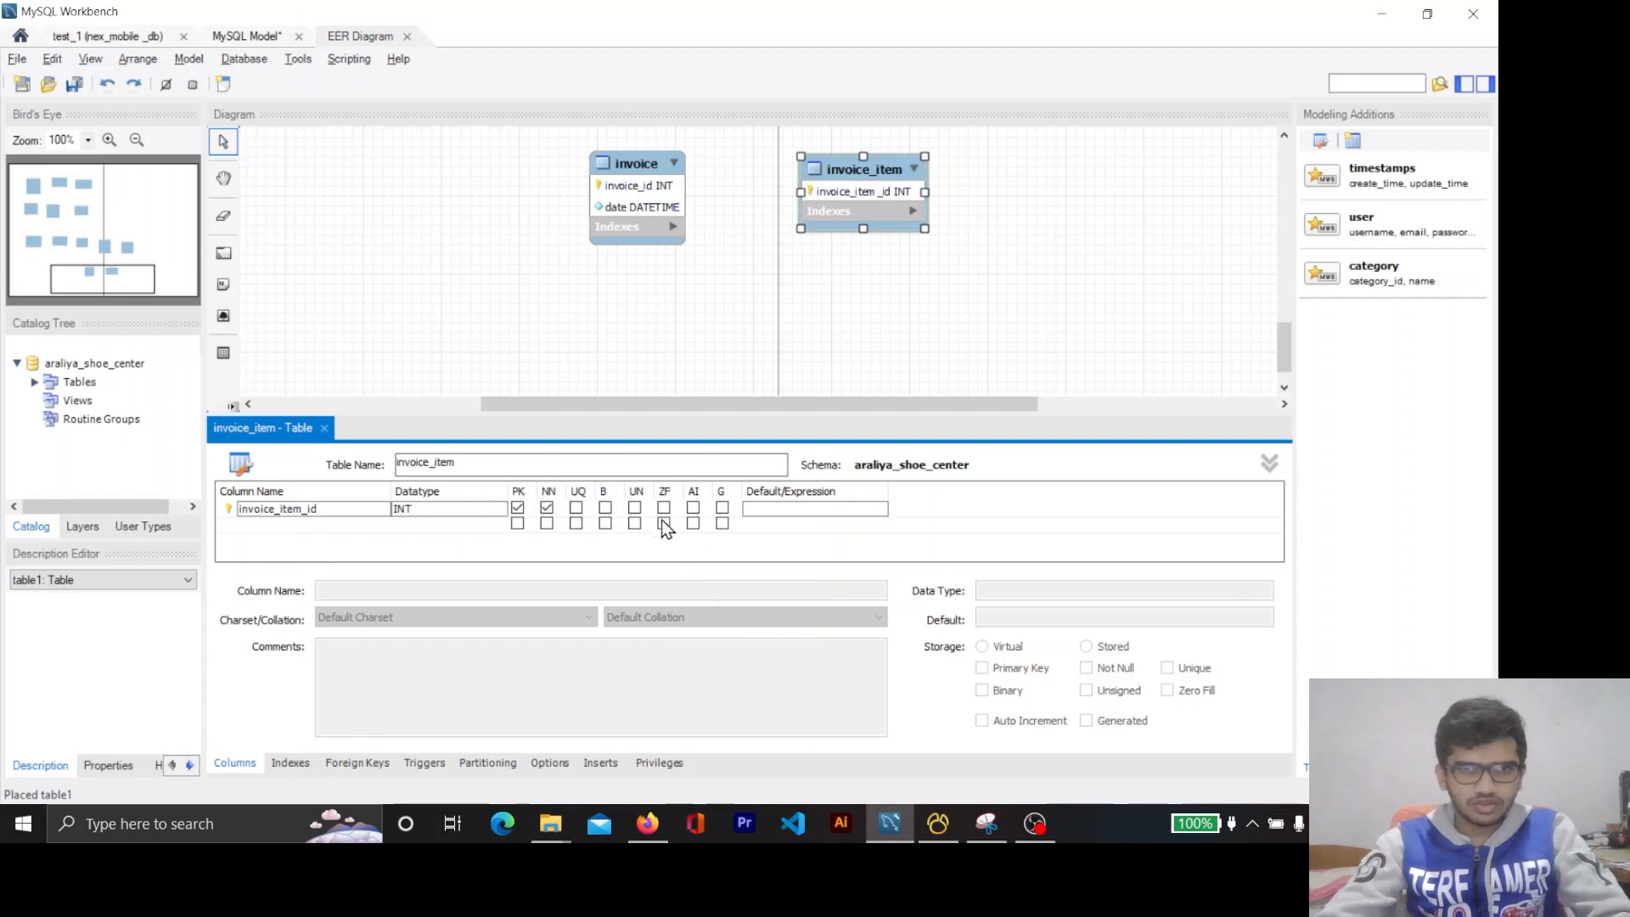
# Make invoice_item_id auto-increment and add a second column named qty, copied from question 07, to the invoice_item table.
pyautogui.click(698, 508)
pyautogui.hotkey('alt', 'Tab')
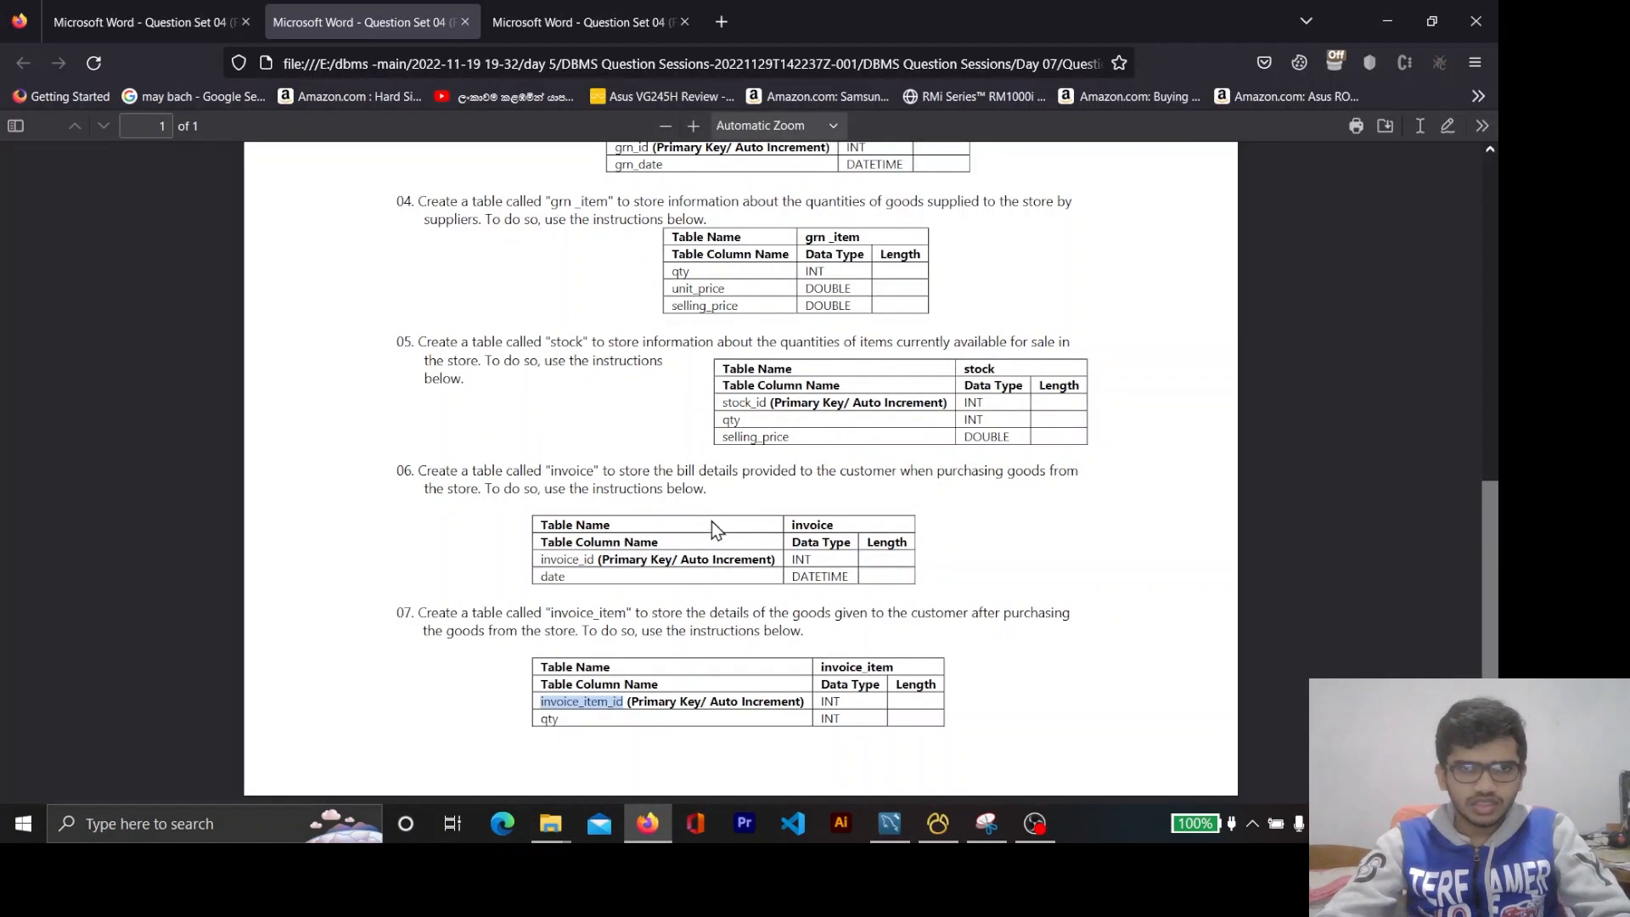
pyautogui.doubleClick(550, 719)
pyautogui.hotkey('ctrl', 'c')
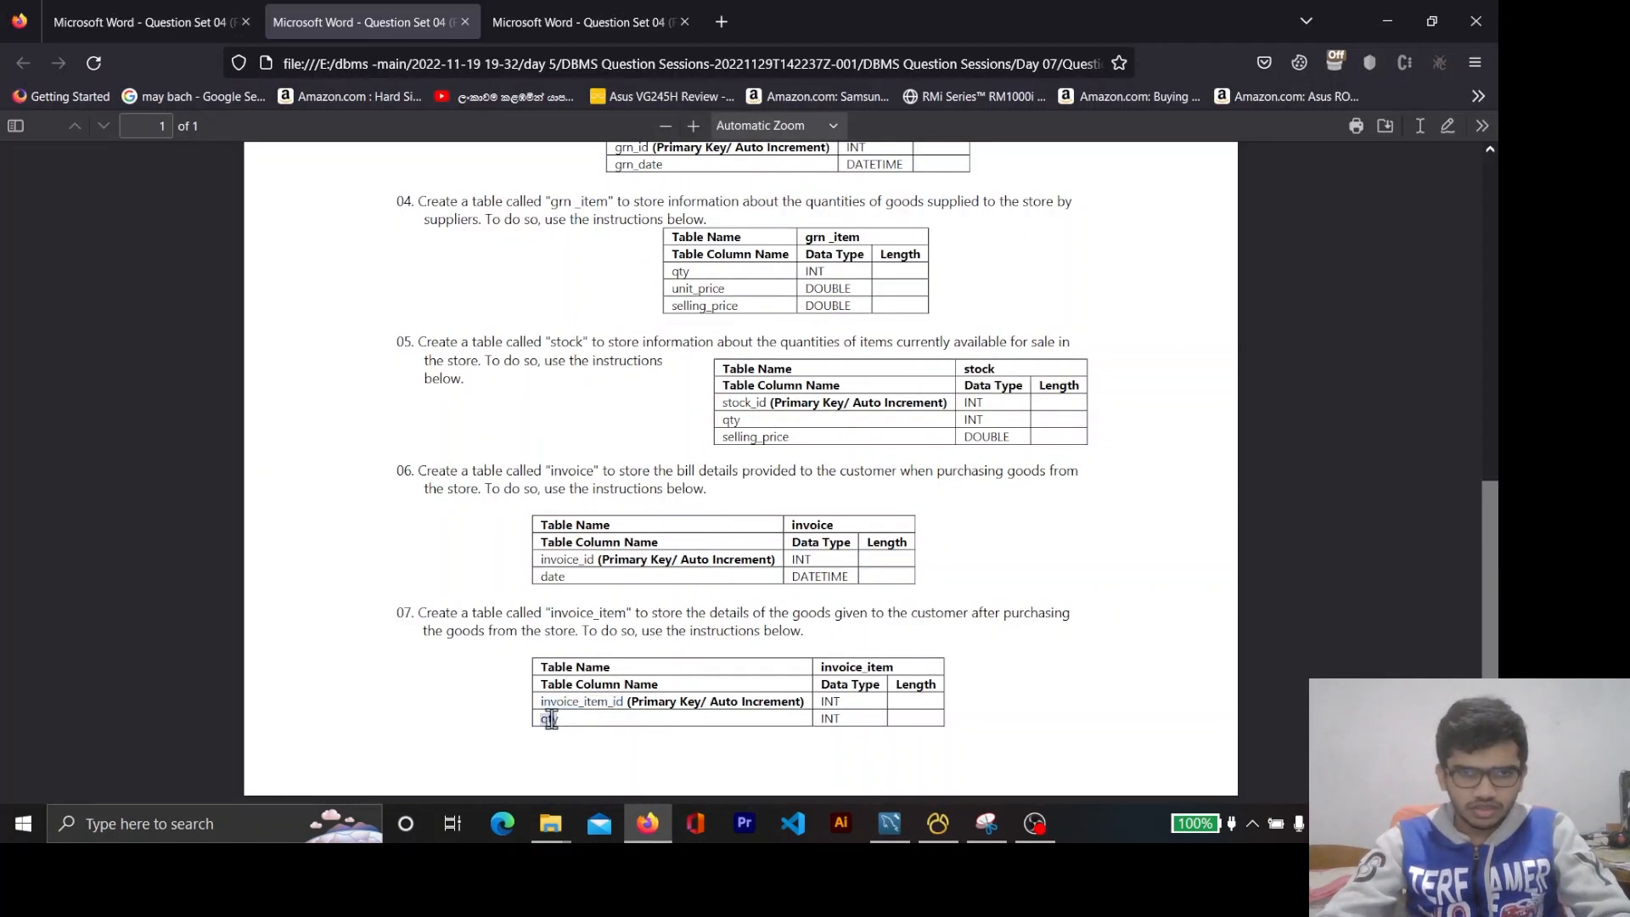
pyautogui.hotkey('alt', 'Tab')
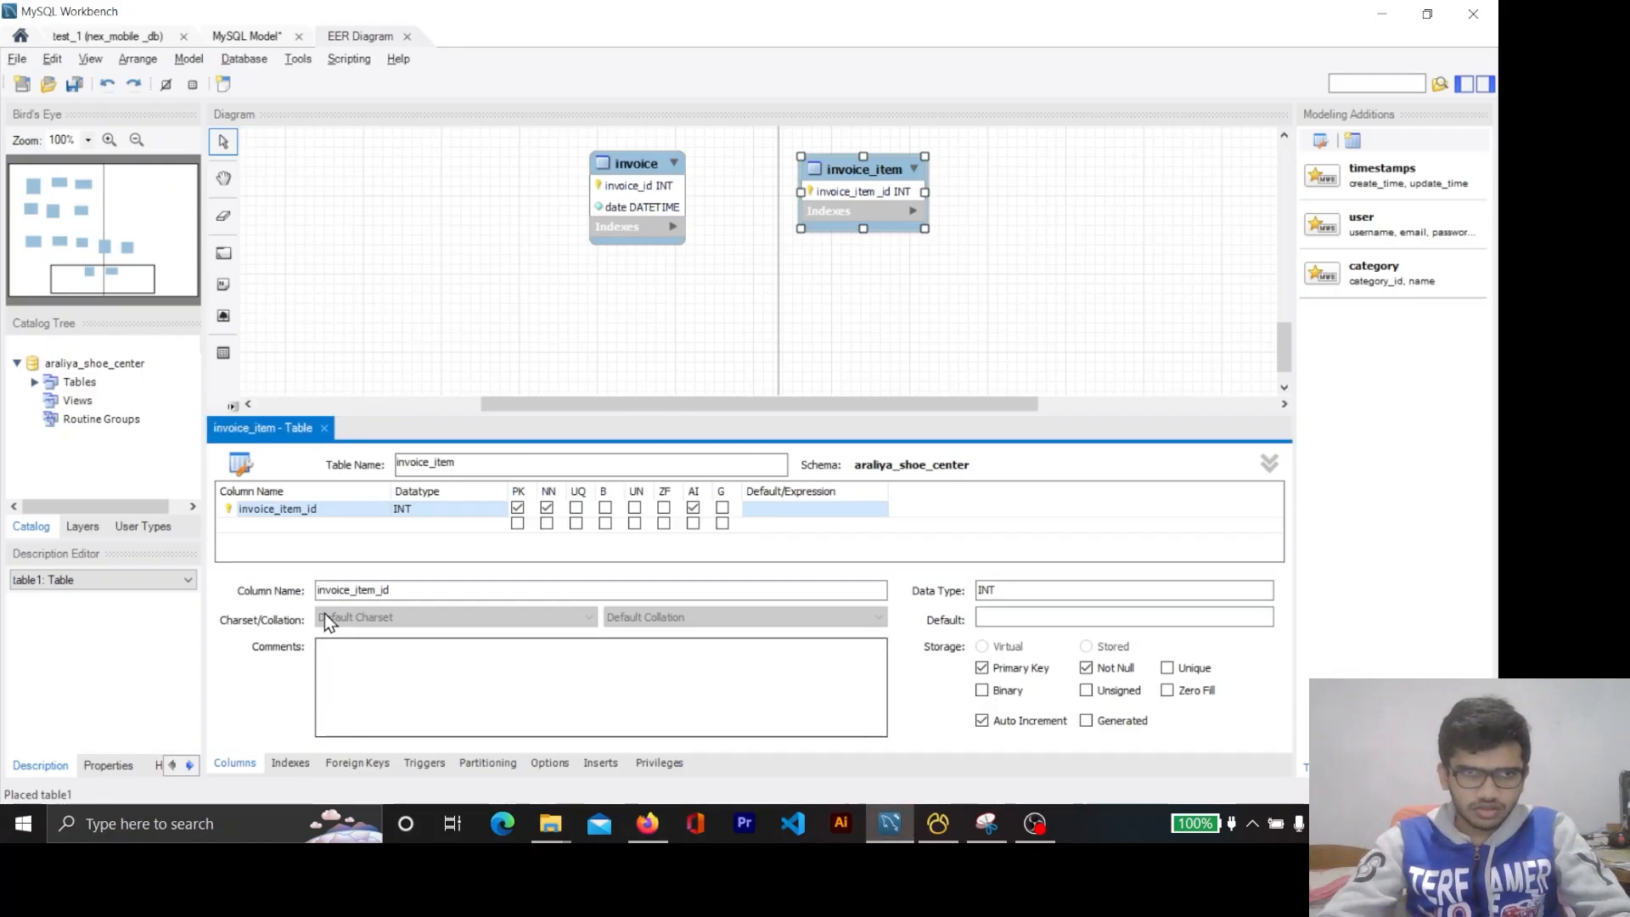
pyautogui.doubleClick(288, 526)
pyautogui.hotkey('ctrl', 'v')
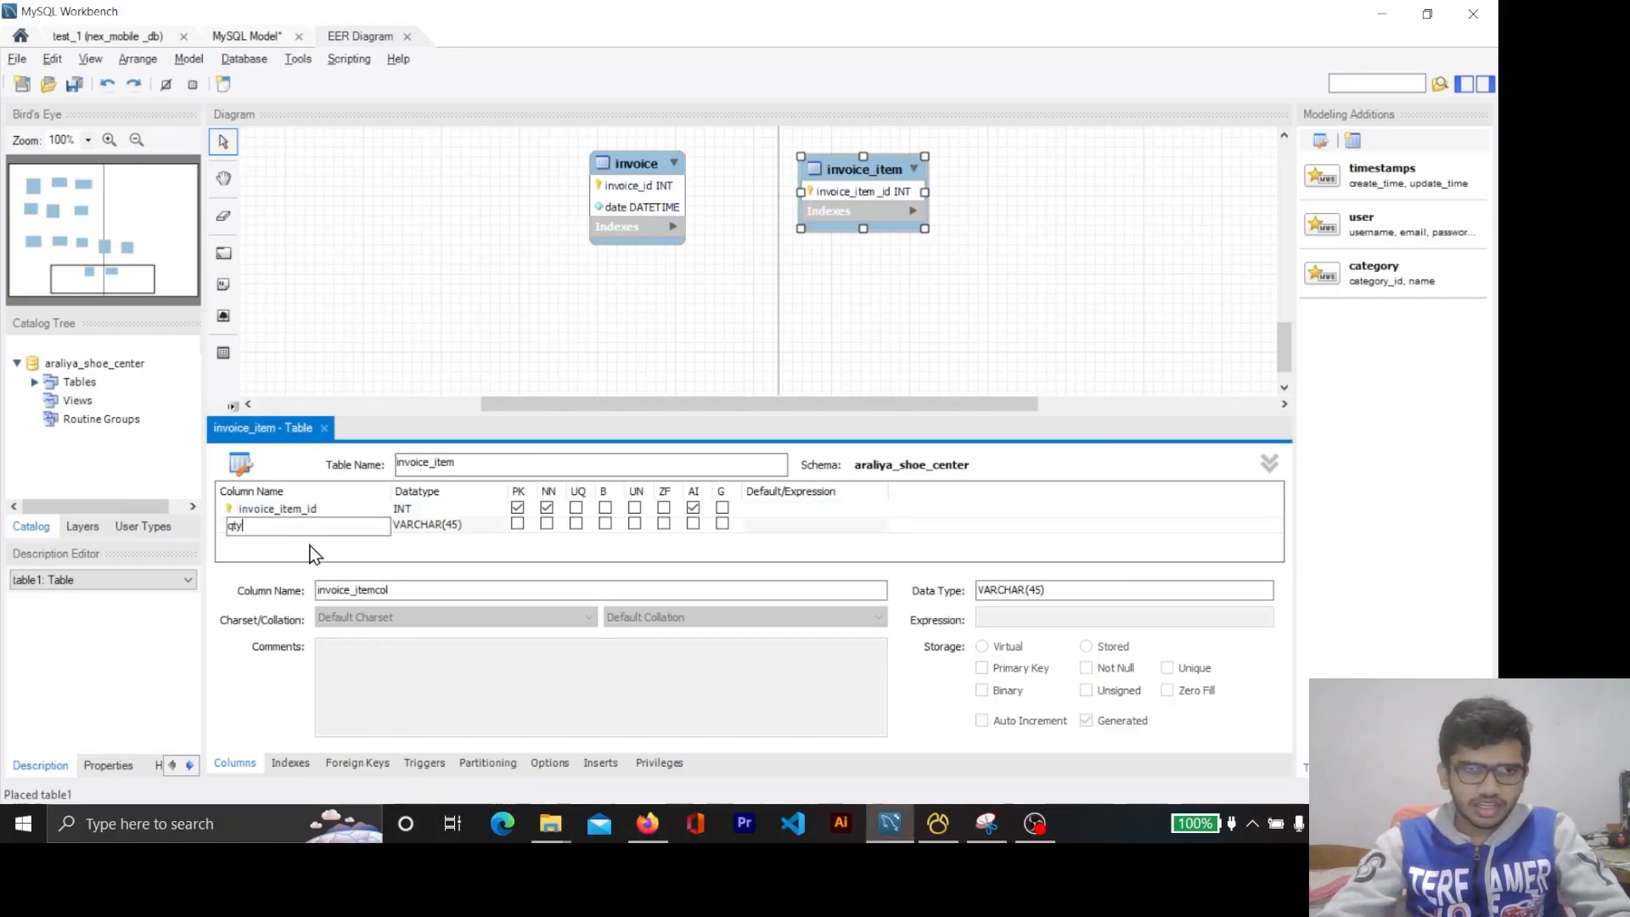
pyautogui.click(294, 542)
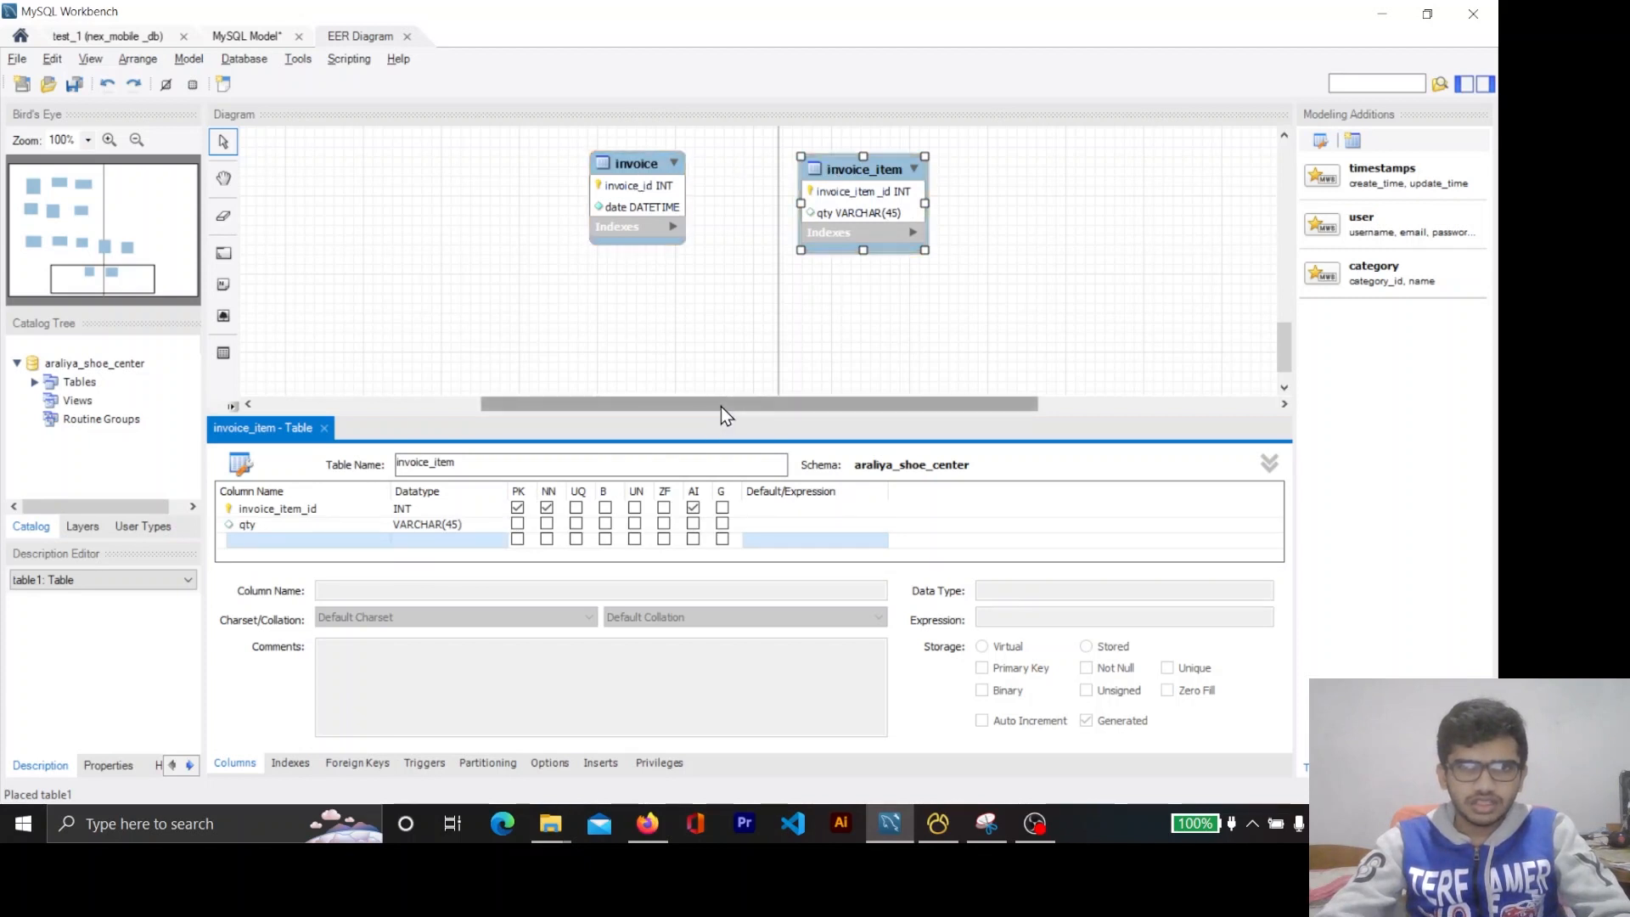
# Set the qty column's datatype to INT, mark it not null and close the invoice_item table editor.
pyautogui.moveTo(721, 406); pyautogui.dragTo(829, 400)
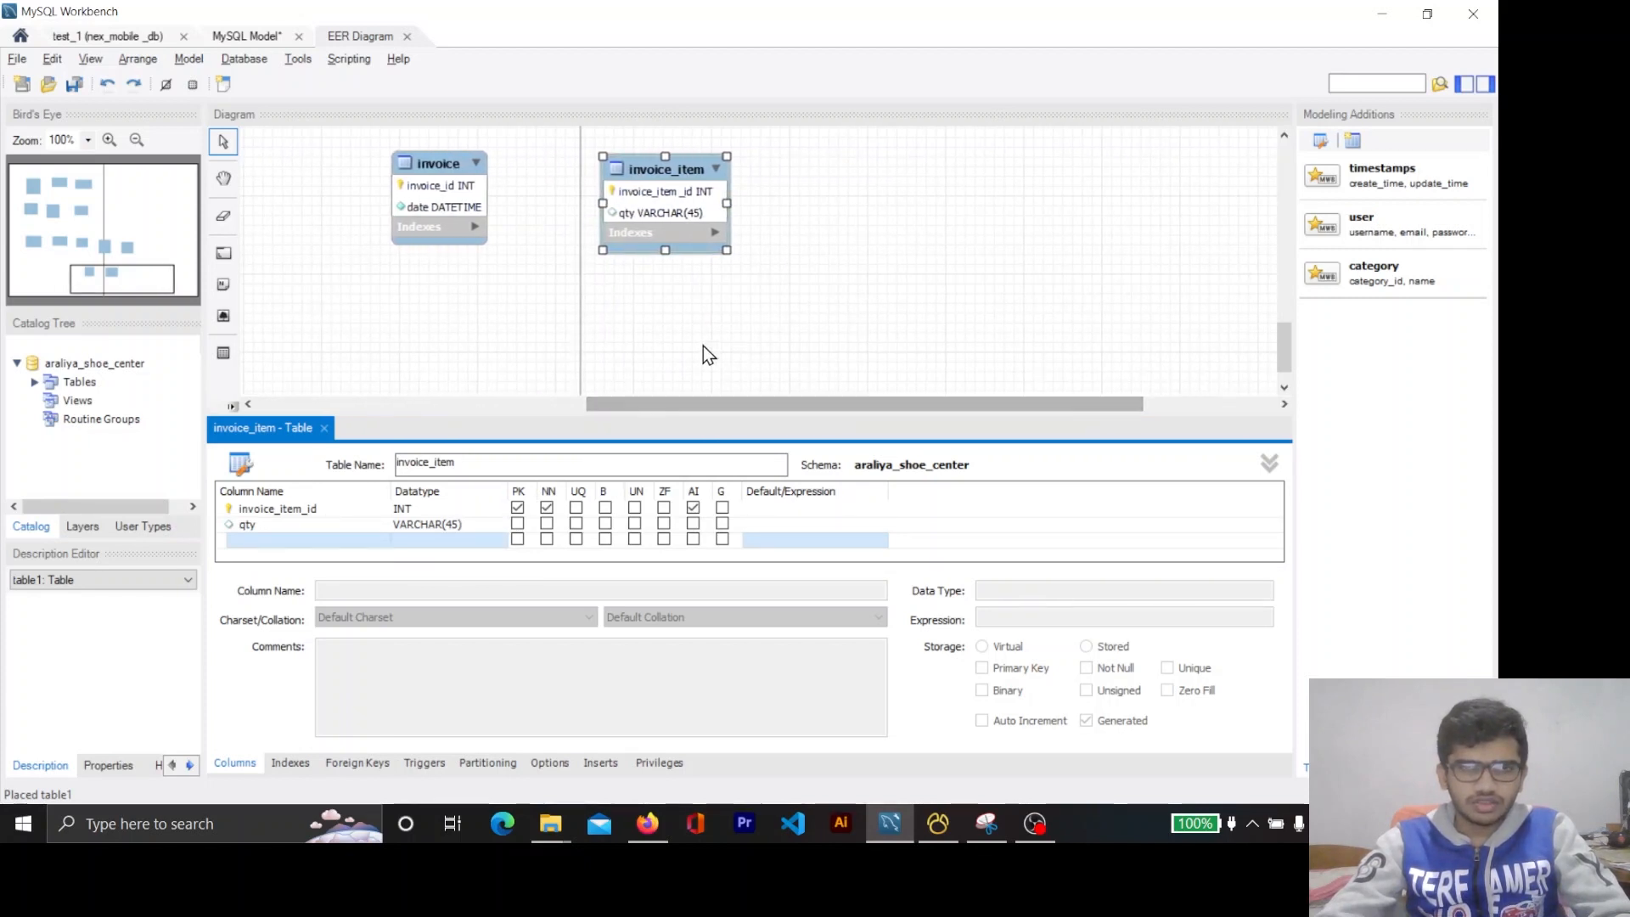
pyautogui.click(326, 528)
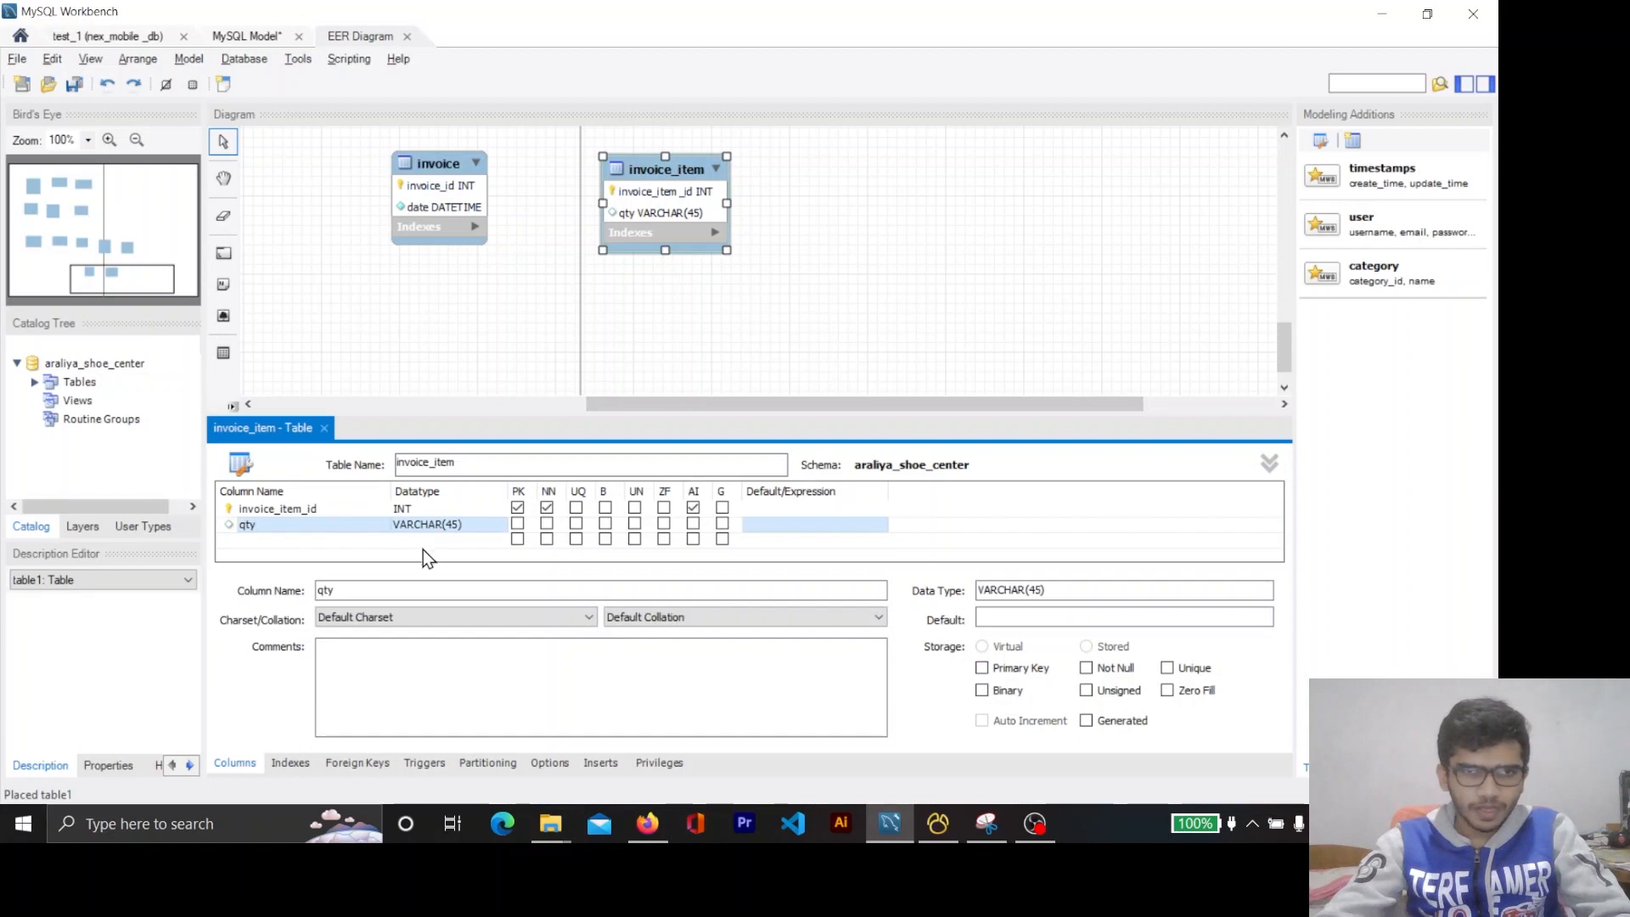
pyautogui.doubleClick(435, 524)
pyautogui.press('capslock')
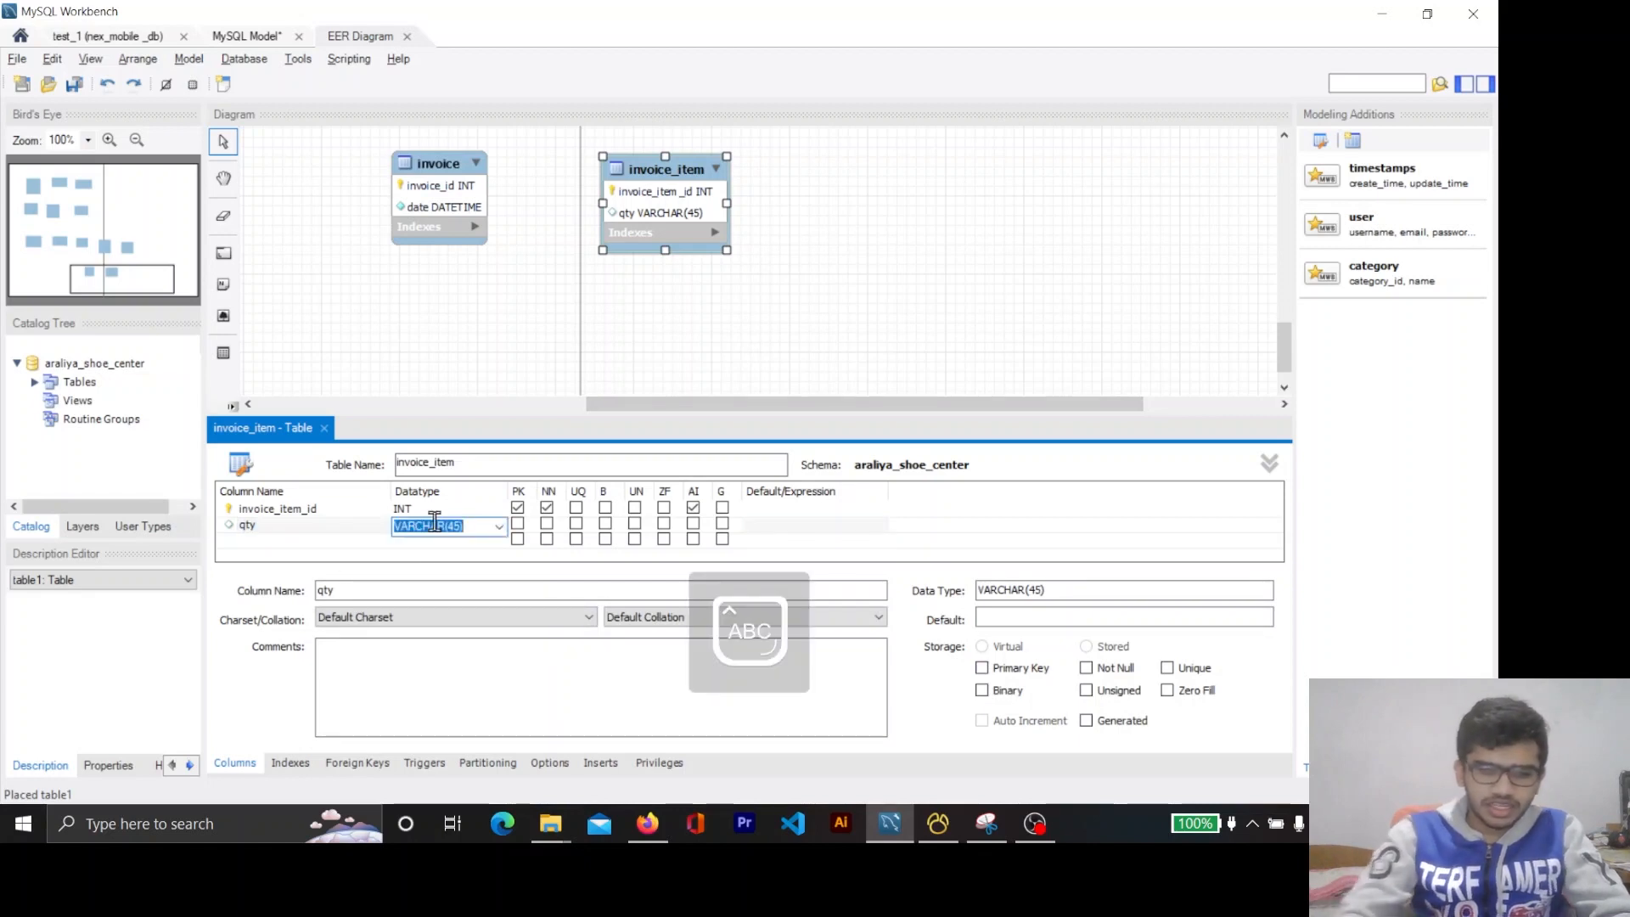
pyautogui.write('INT')
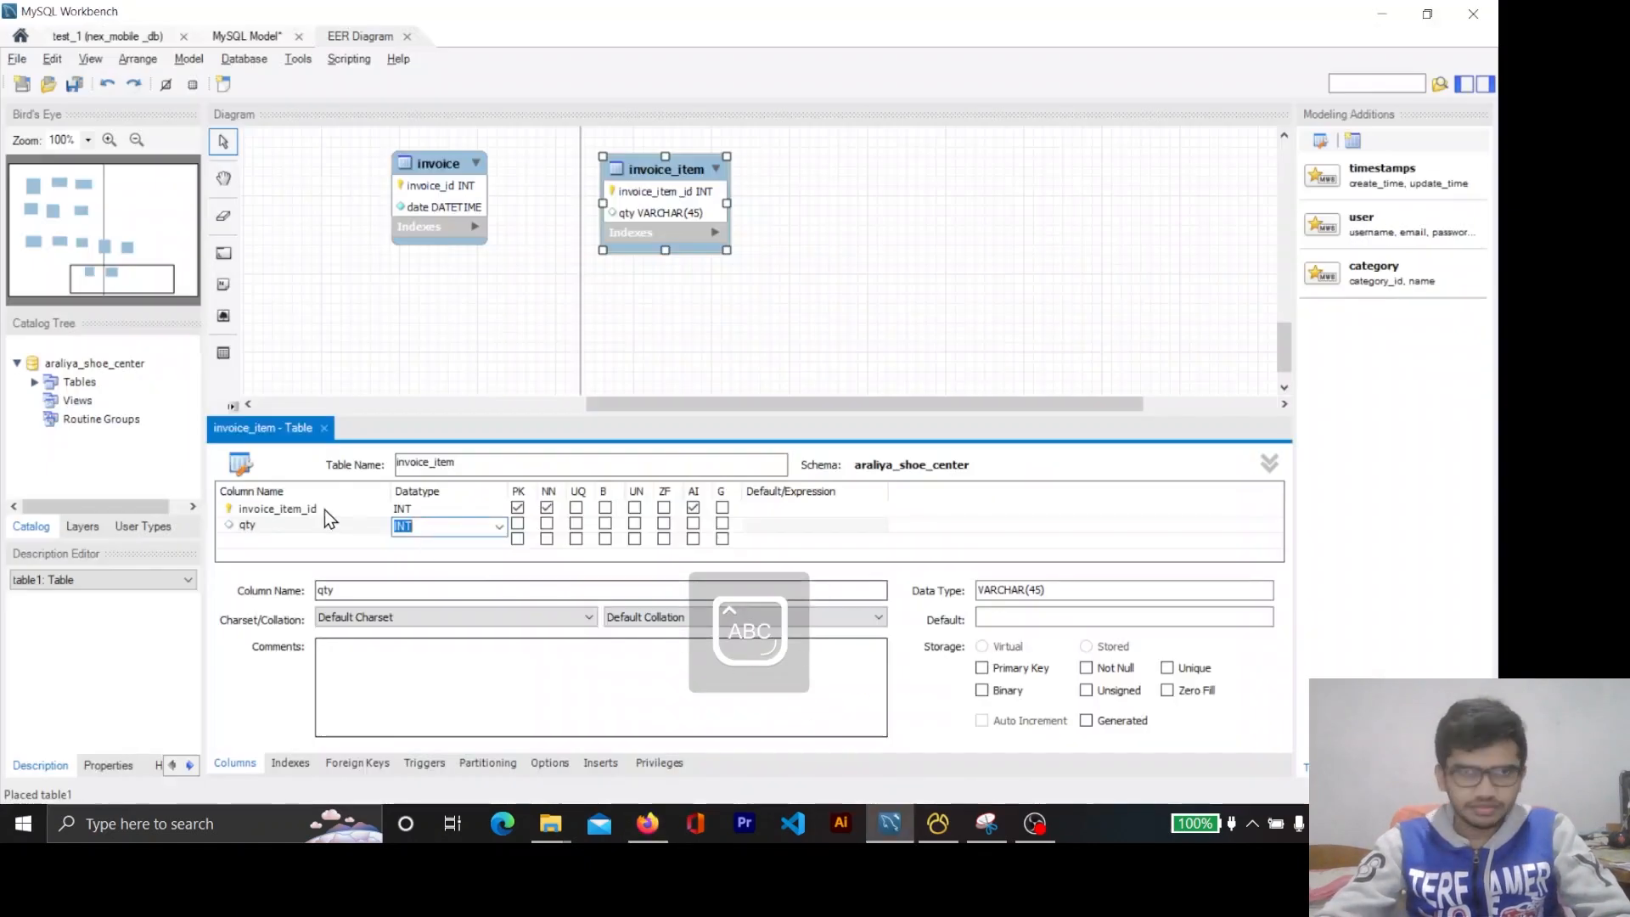
pyautogui.click(314, 542)
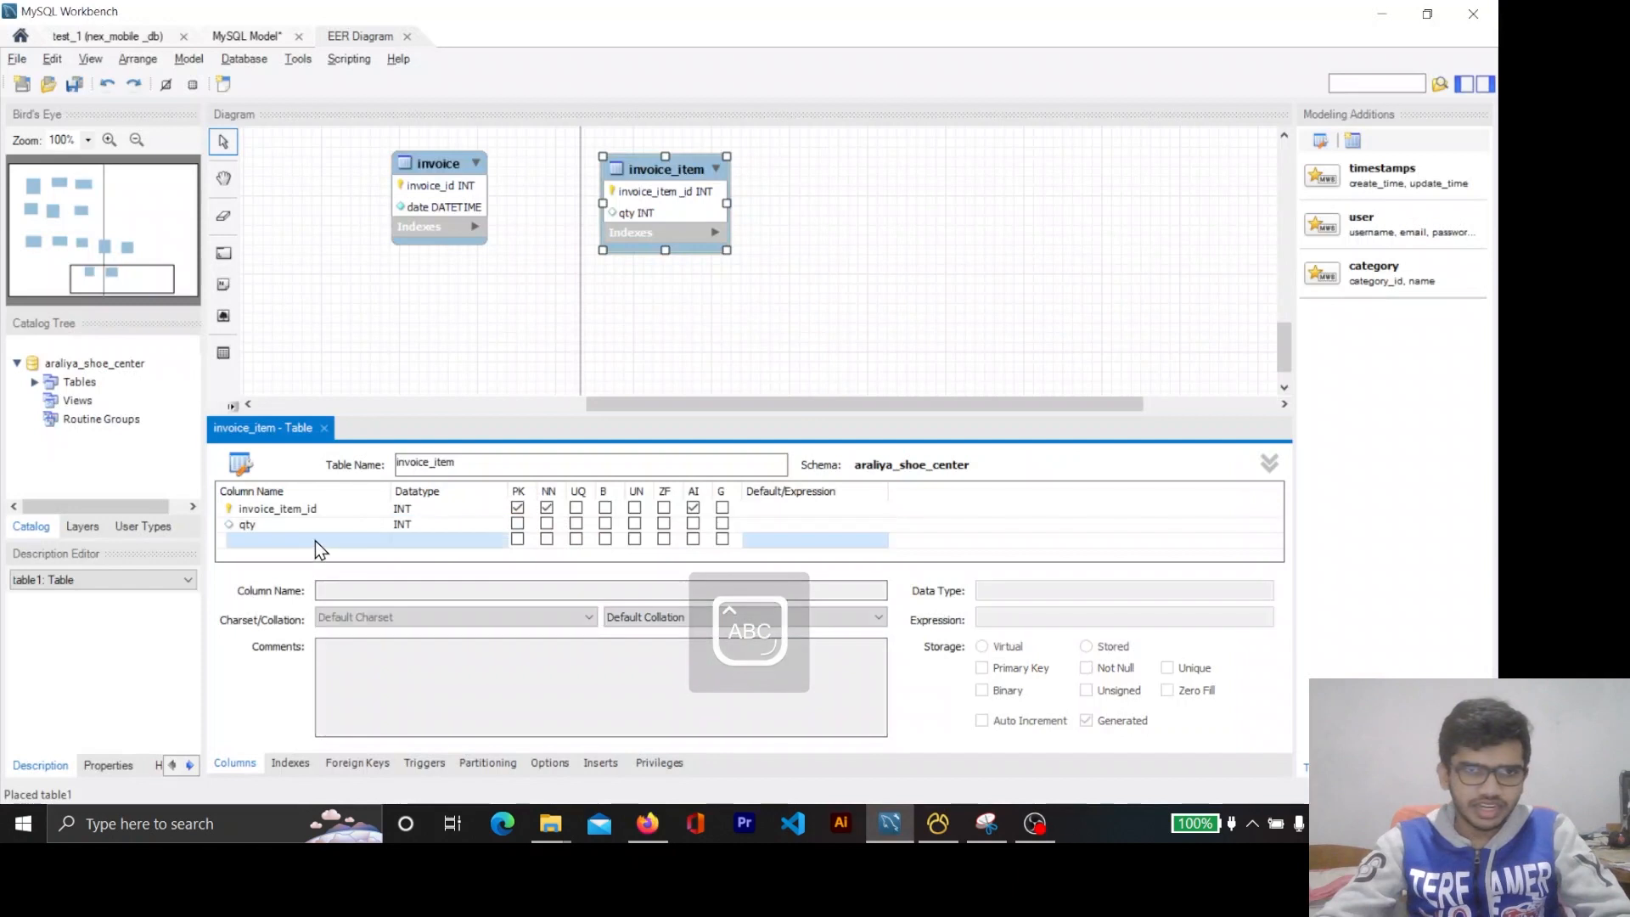
pyautogui.click(547, 524)
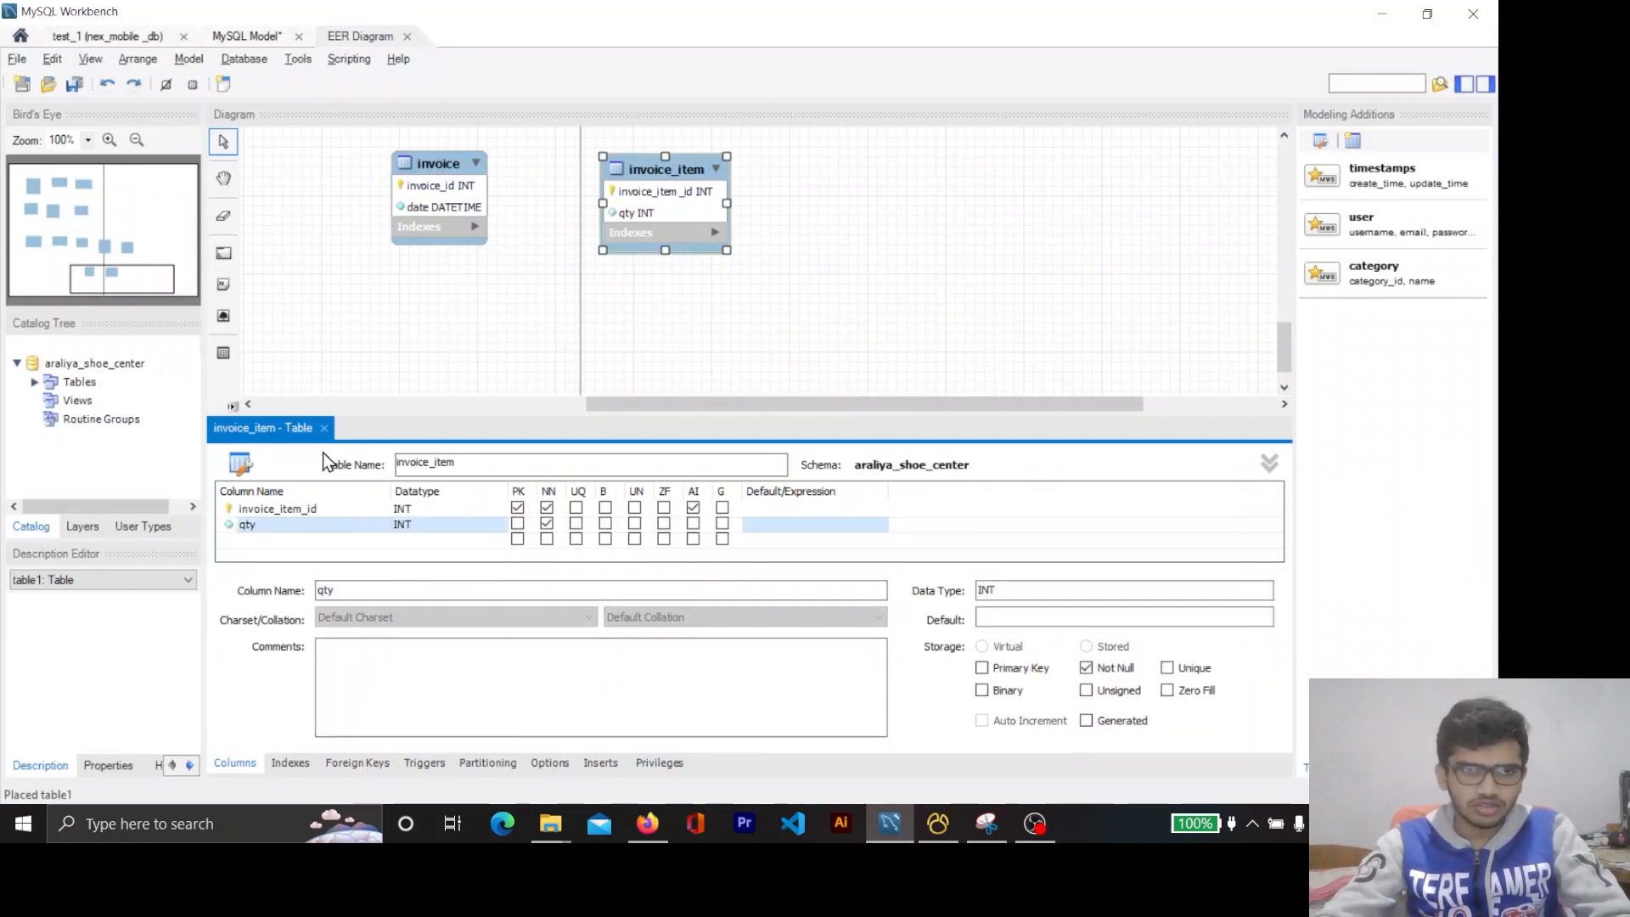
pyautogui.click(328, 431)
pyautogui.click(325, 429)
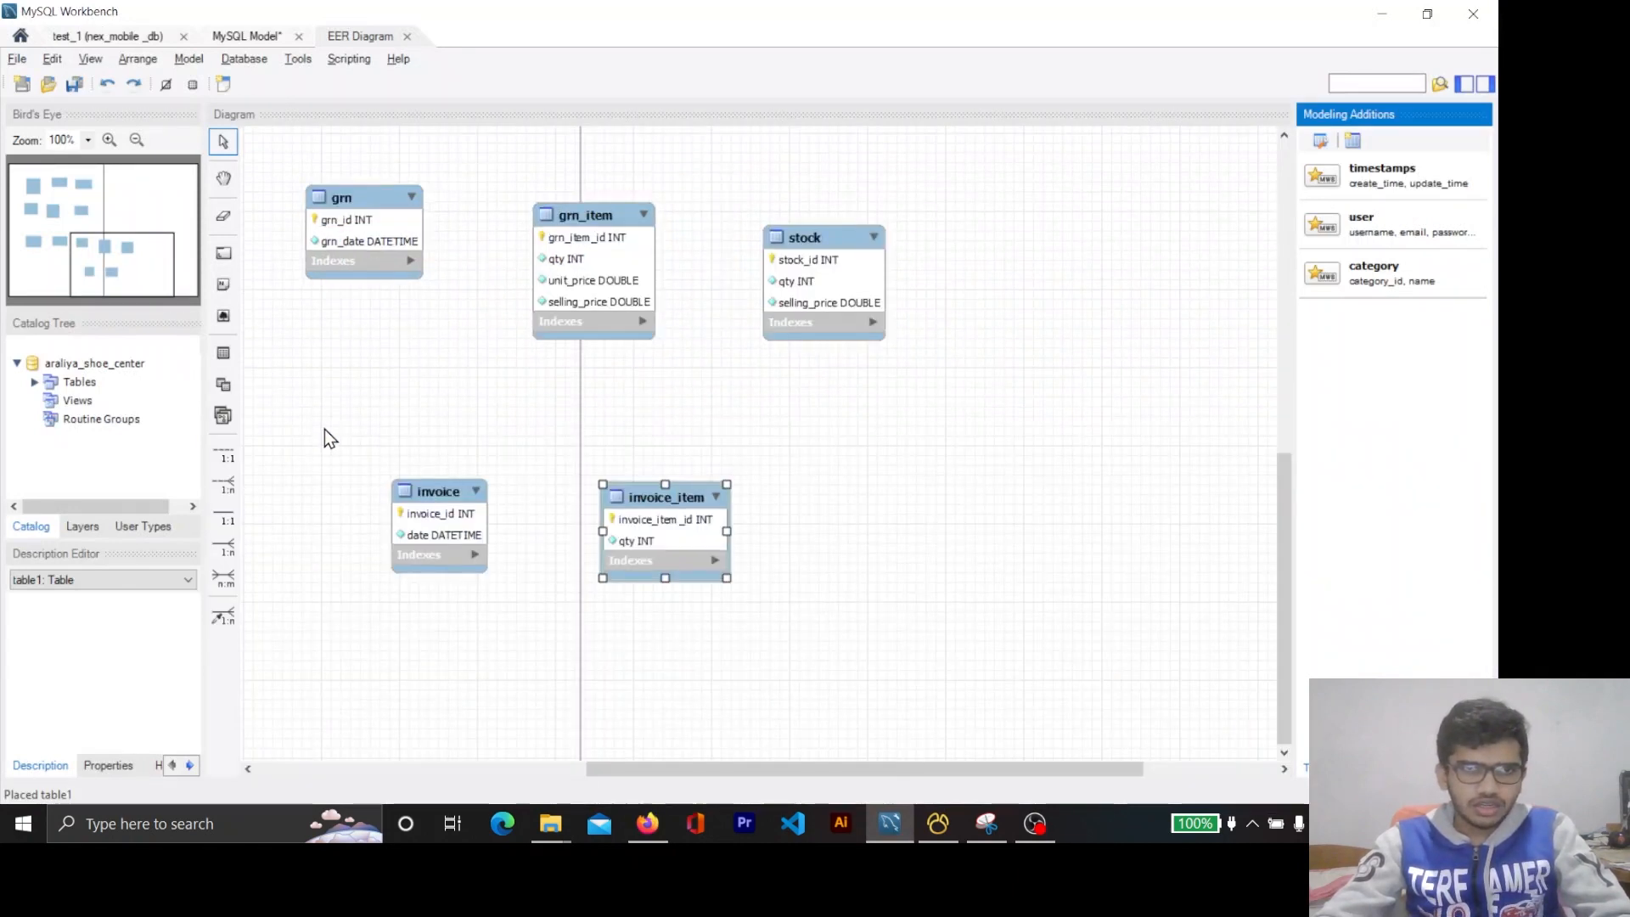
# Move the invoice, invoice_item and grn_item tables into a row beneath the product, brand and grn tables.
pyautogui.scroll(1, 505, 494)
pyautogui.moveTo(833, 770); pyautogui.dragTo(438, 743)
pyautogui.moveTo(1072, 597); pyautogui.dragTo(514, 530)
pyautogui.moveTo(1249, 567); pyautogui.dragTo(780, 540)
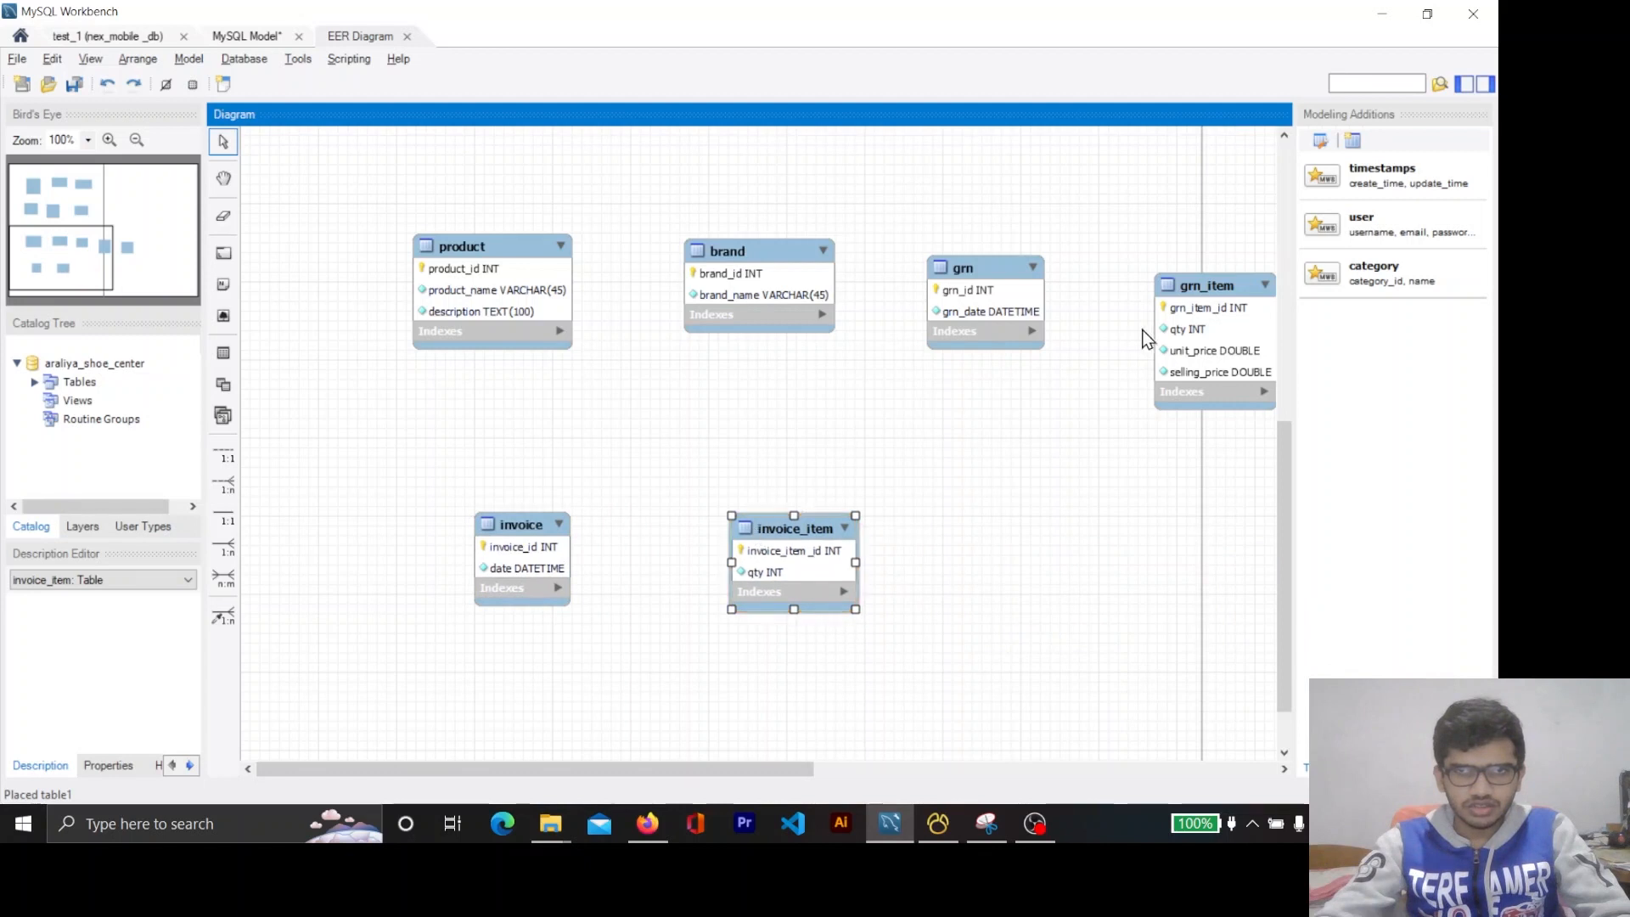
pyautogui.moveTo(1205, 319); pyautogui.dragTo(980, 524)
pyautogui.moveTo(828, 569); pyautogui.dragTo(784, 552)
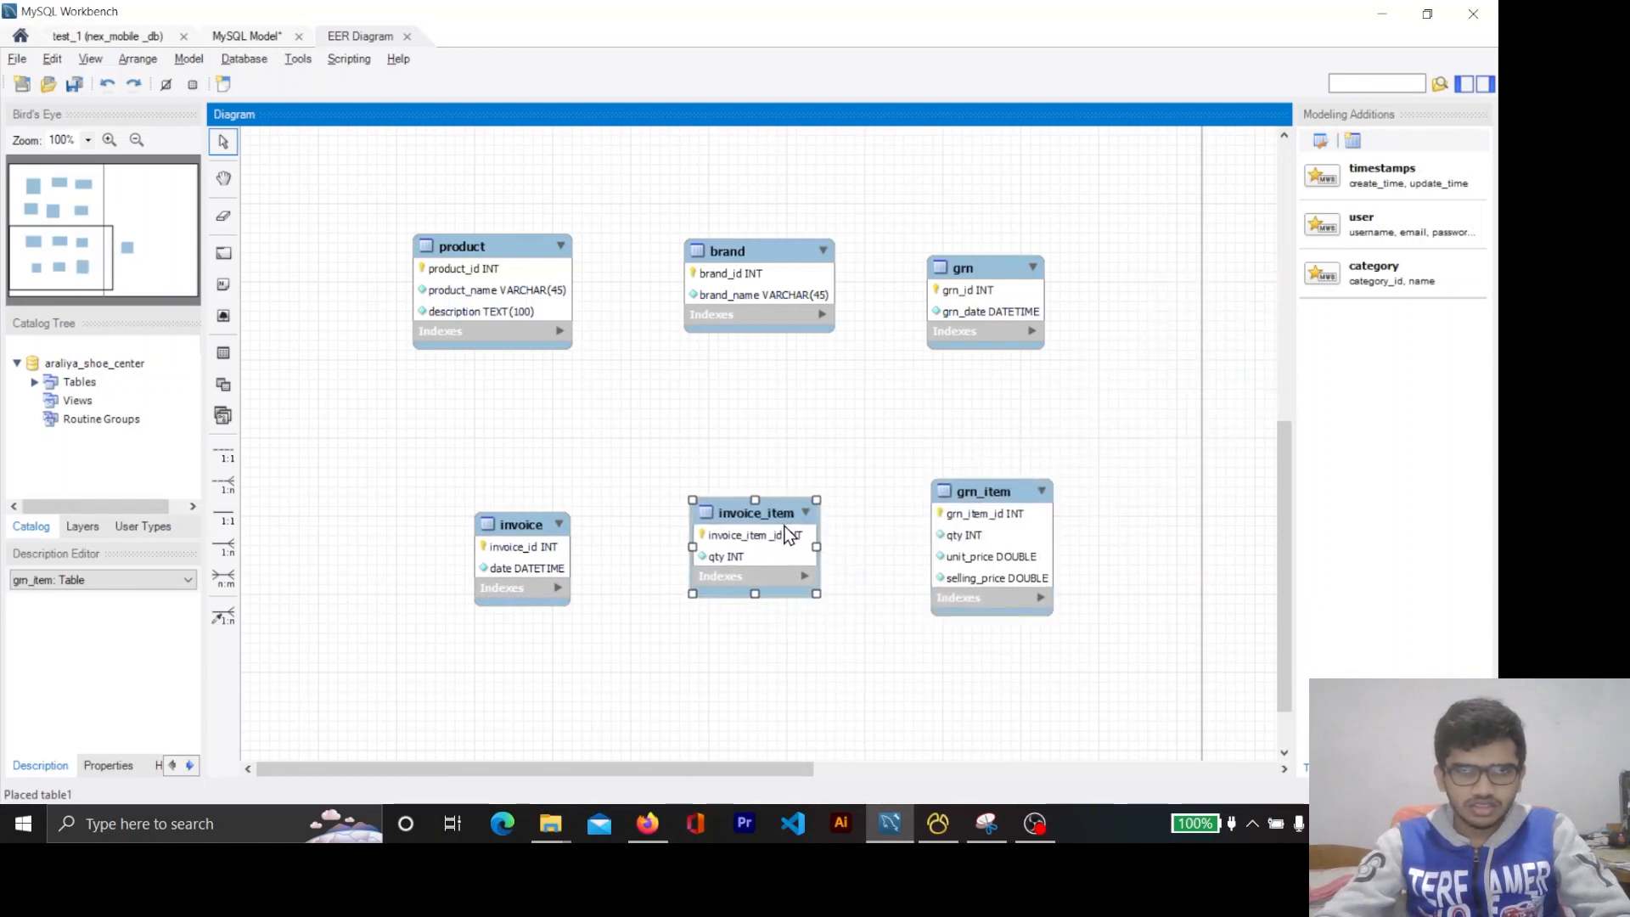
# Compare the columns of the product, brand and grn tables in the diagram with questions 01 to 03 in the question document.
pyautogui.hotkey('alt', 'Tab')
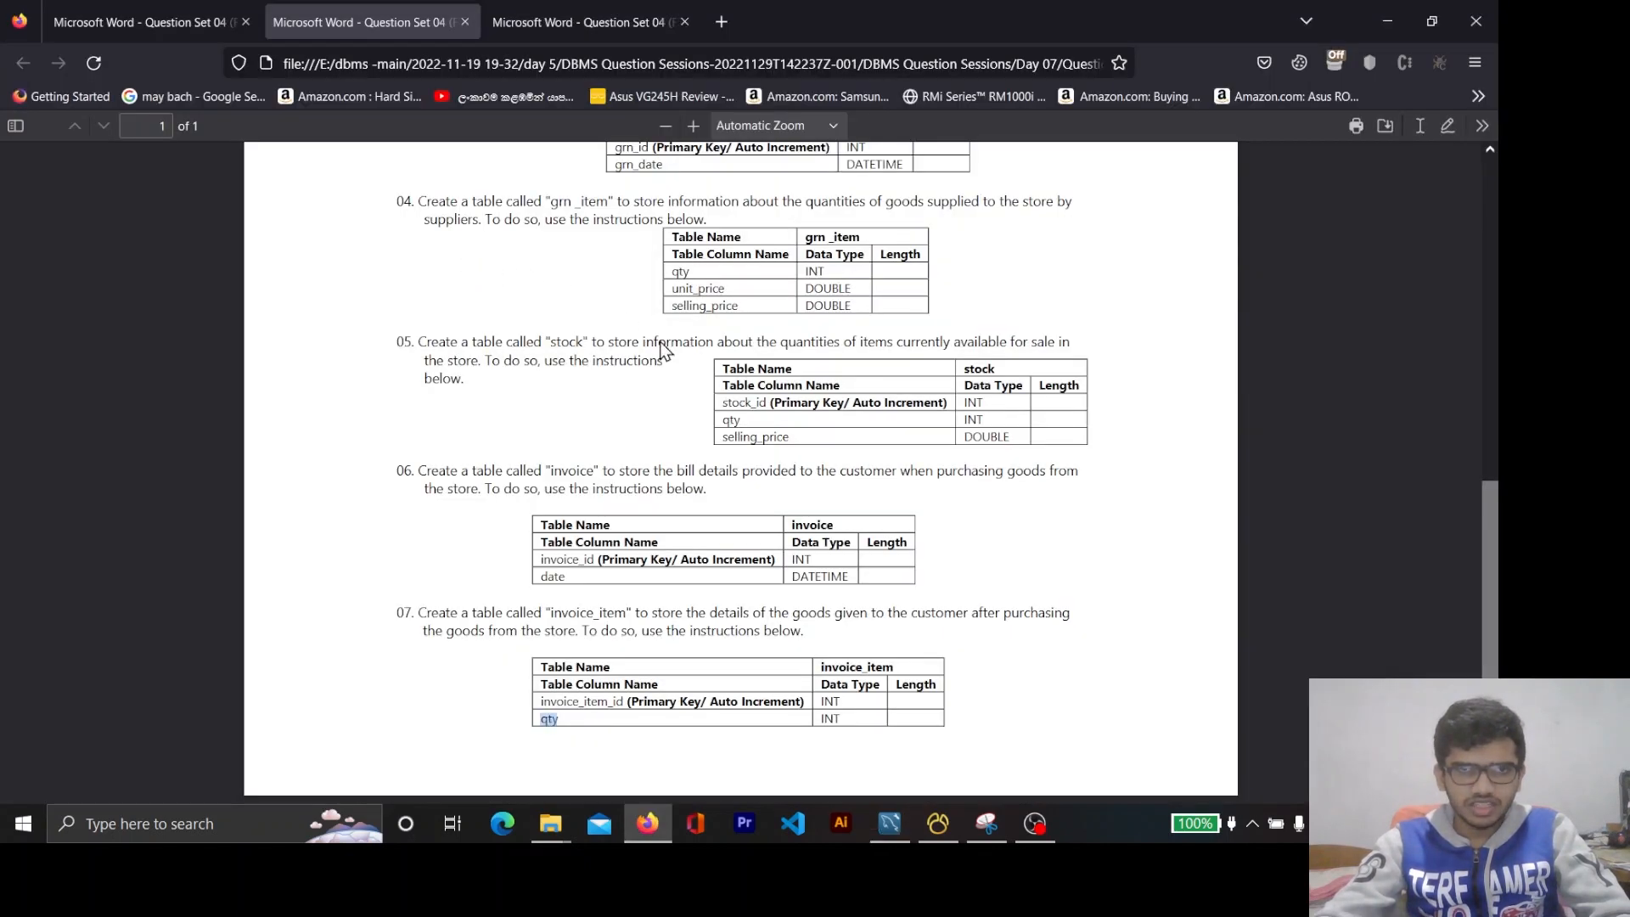
pyautogui.scroll(5, 802, 435)
pyautogui.doubleClick(569, 295)
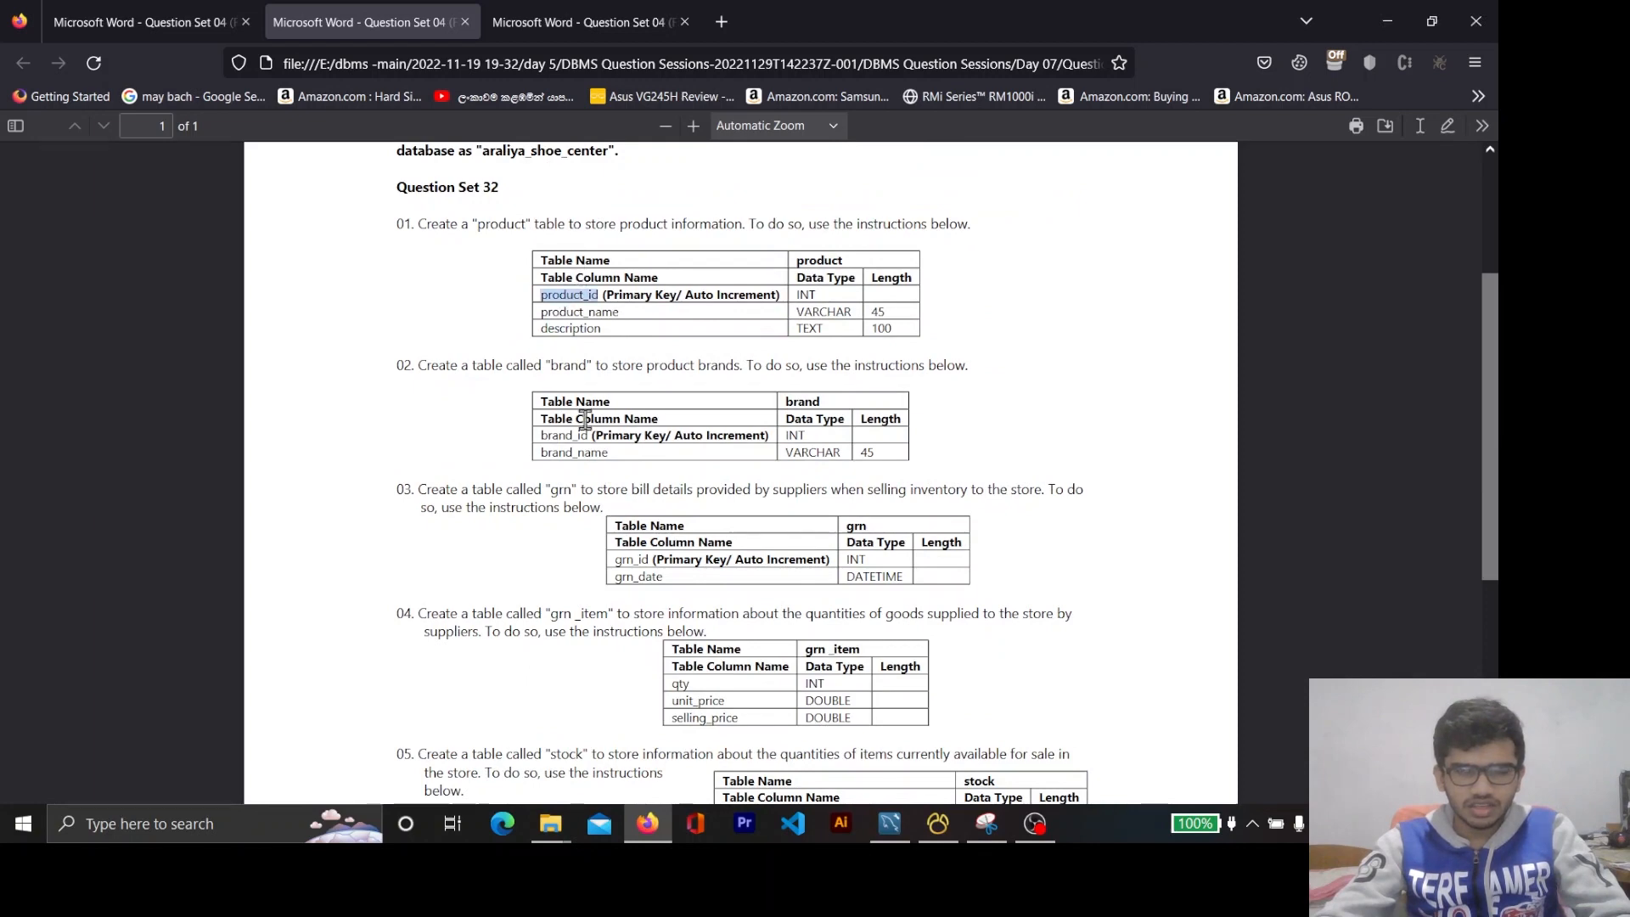
pyautogui.doubleClick(568, 311)
pyautogui.hotkey('alt', 'Tab')
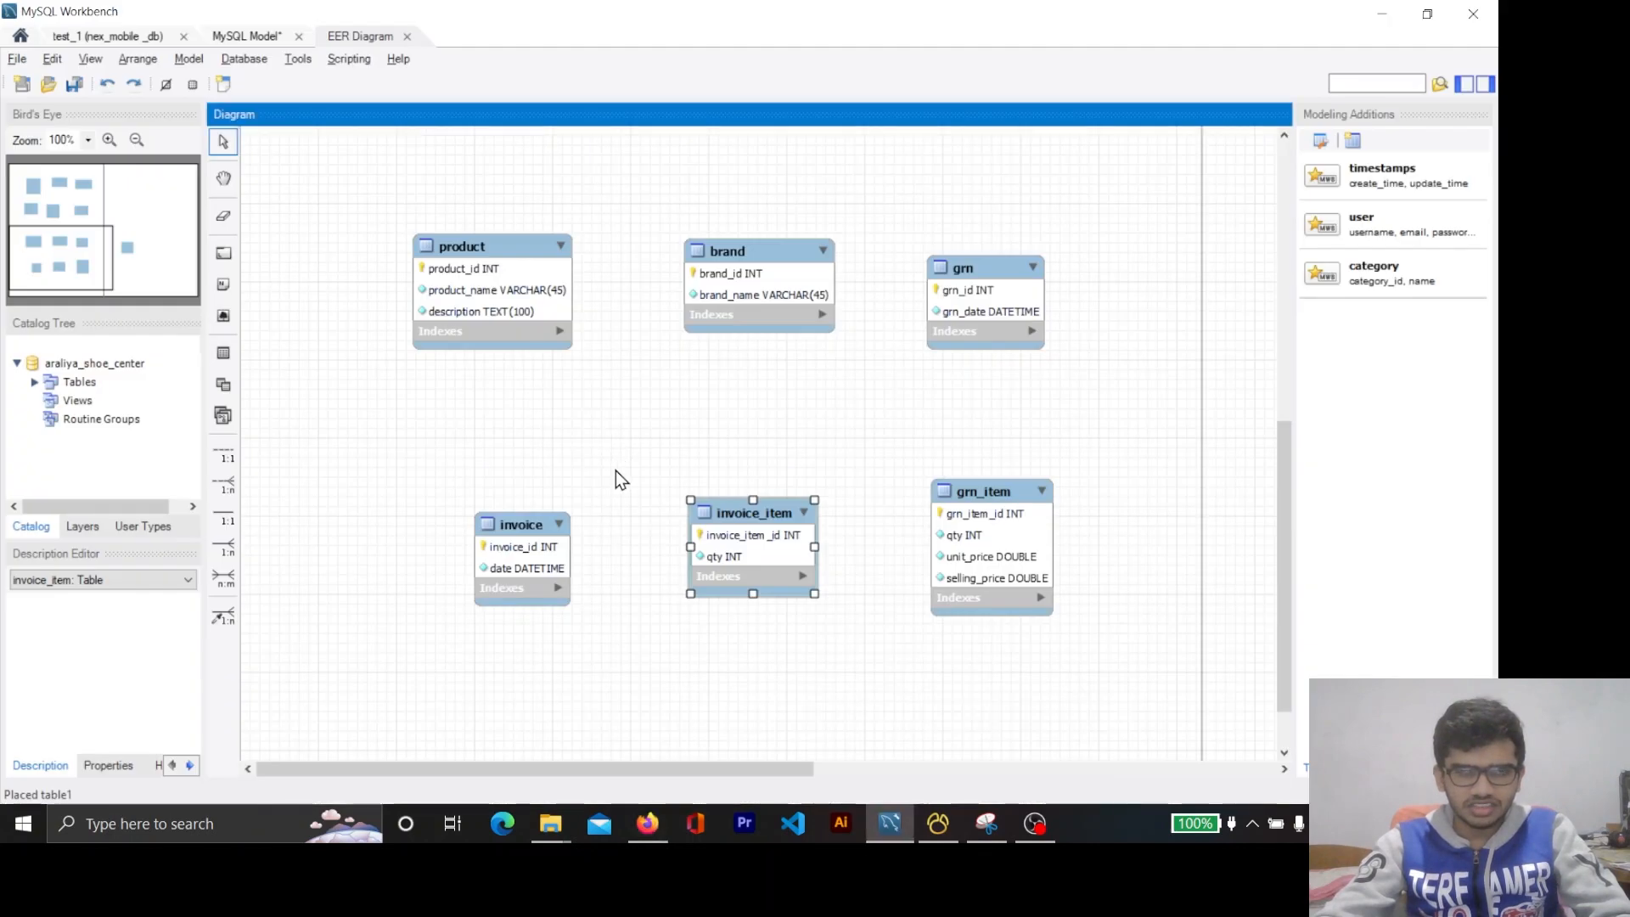
pyautogui.hotkey('alt', 'Tab')
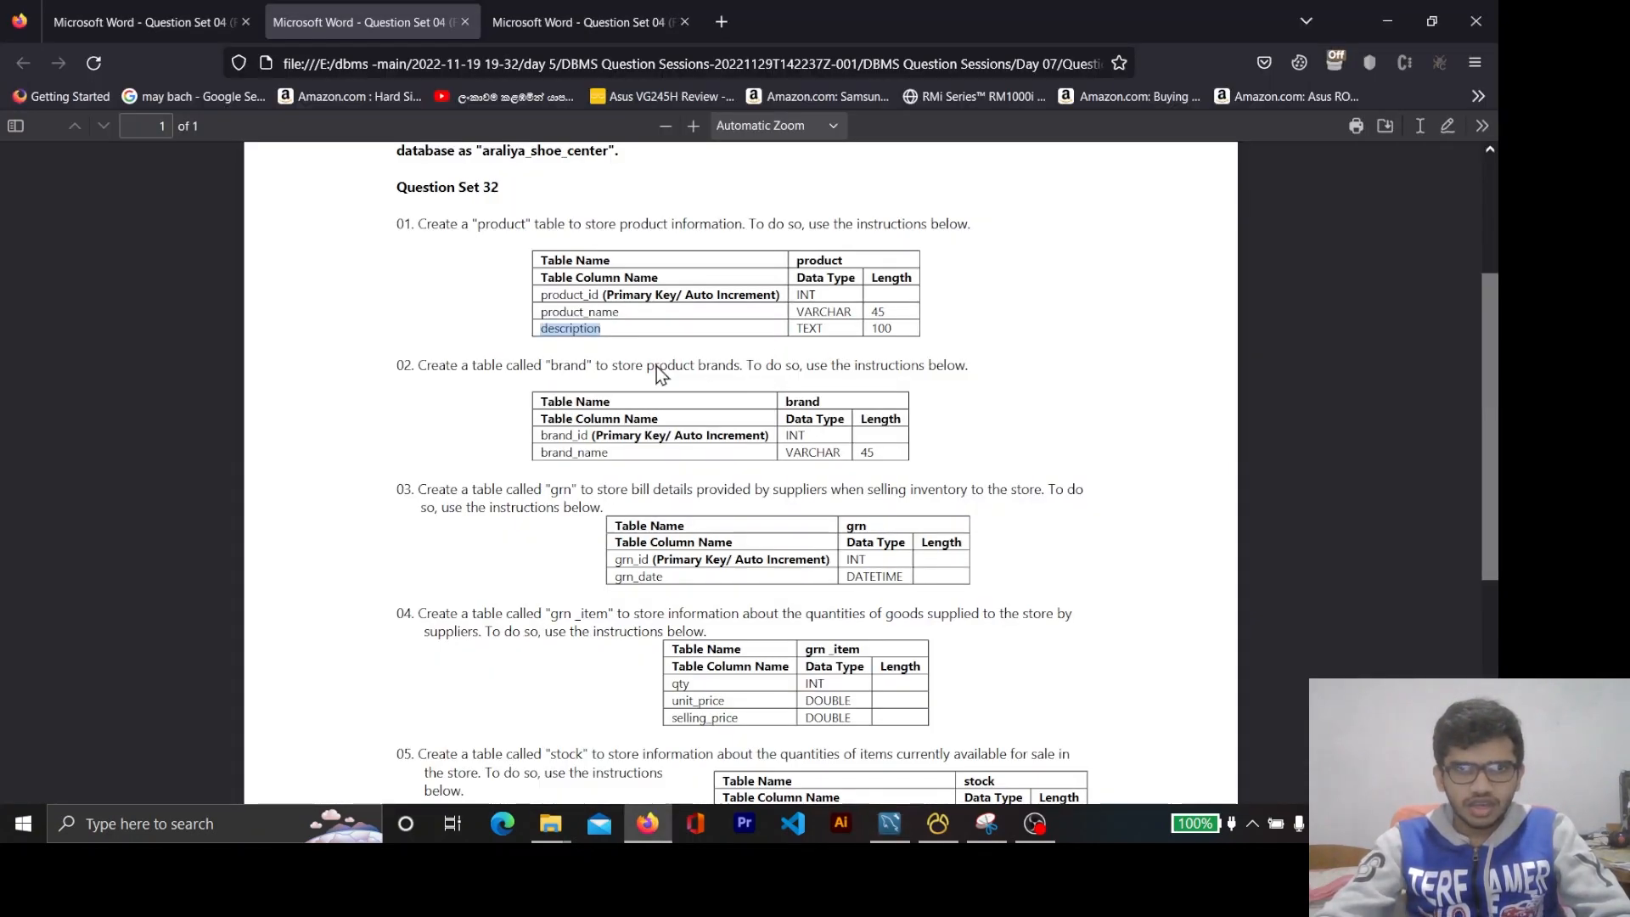
pyautogui.click(560, 436)
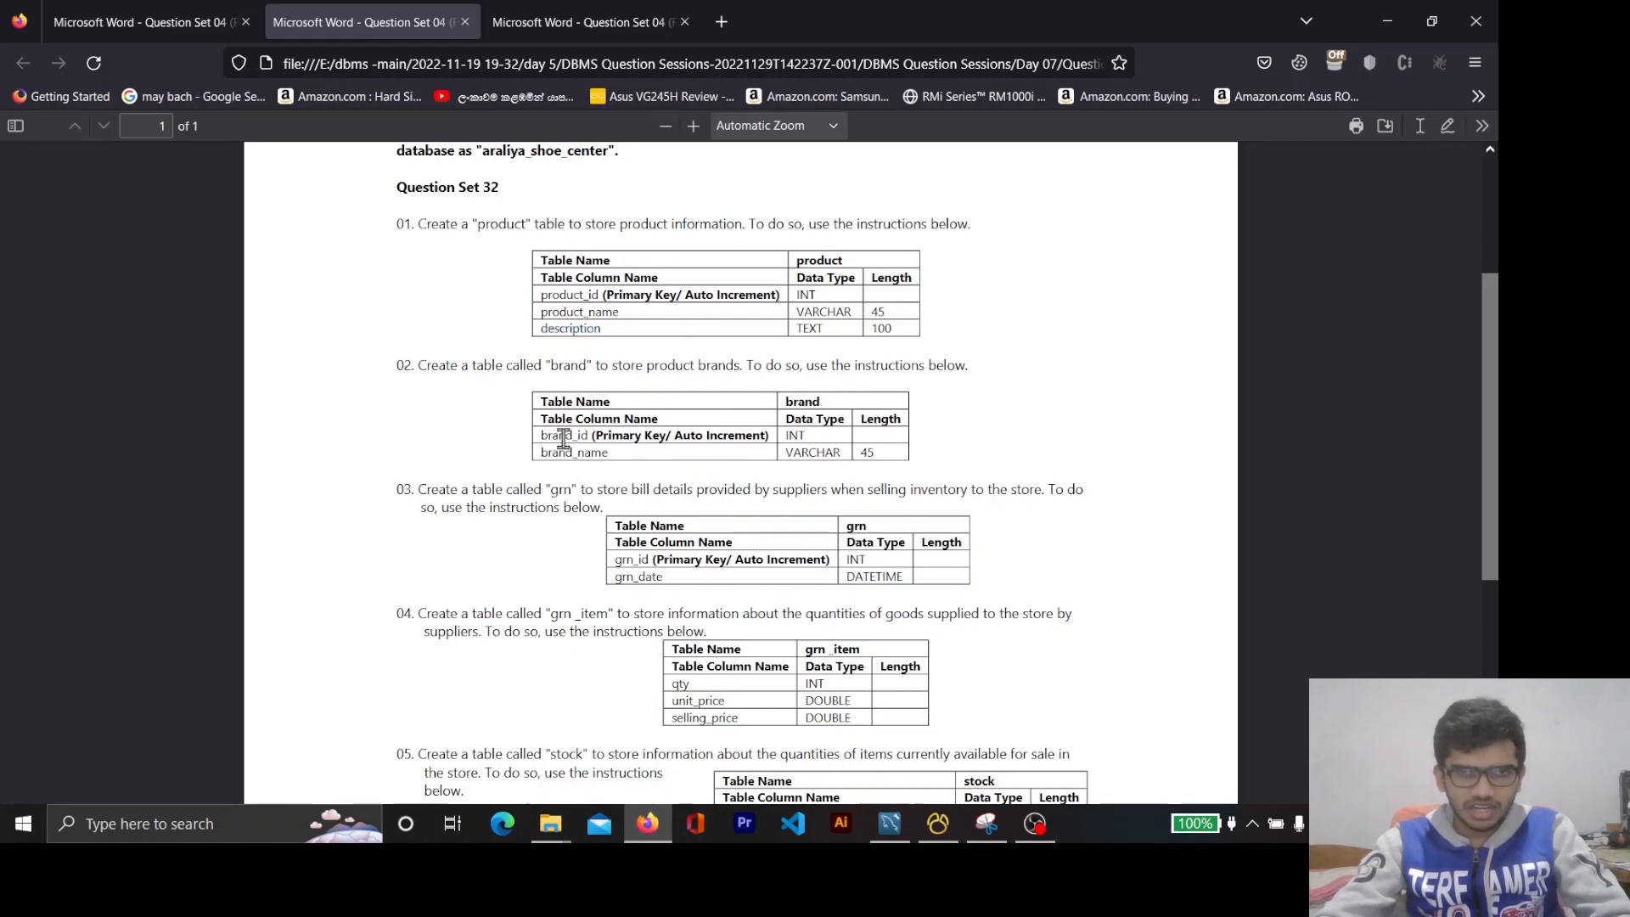
pyautogui.doubleClick(563, 436)
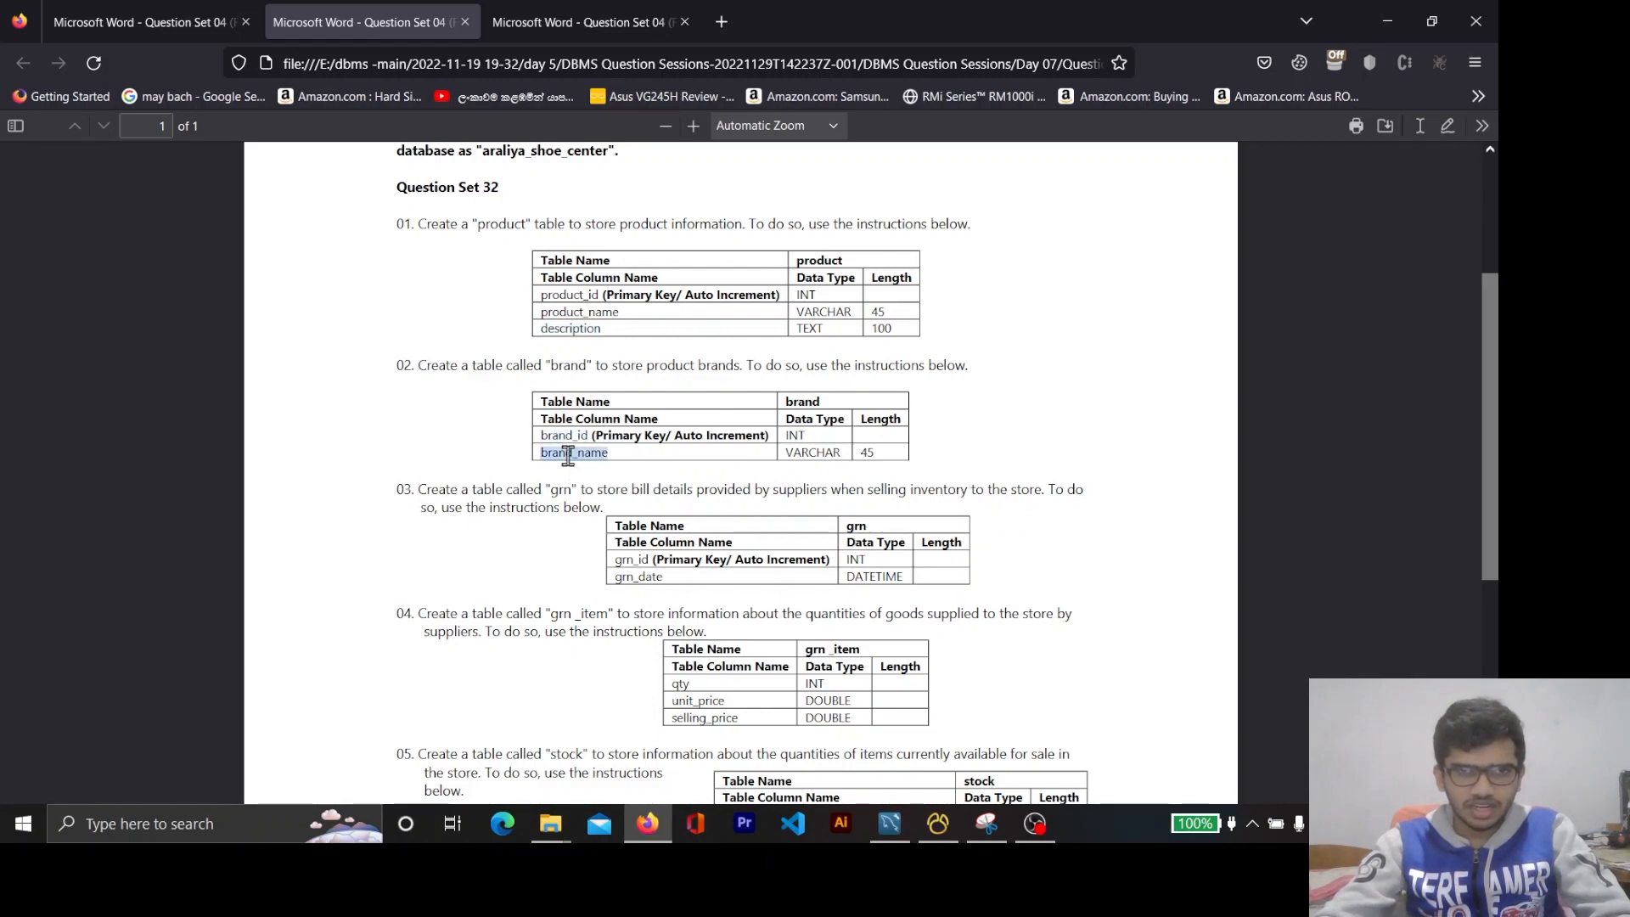
pyautogui.hotkey('alt', 'Tab')
pyautogui.hotkey('alt', 'Tab')
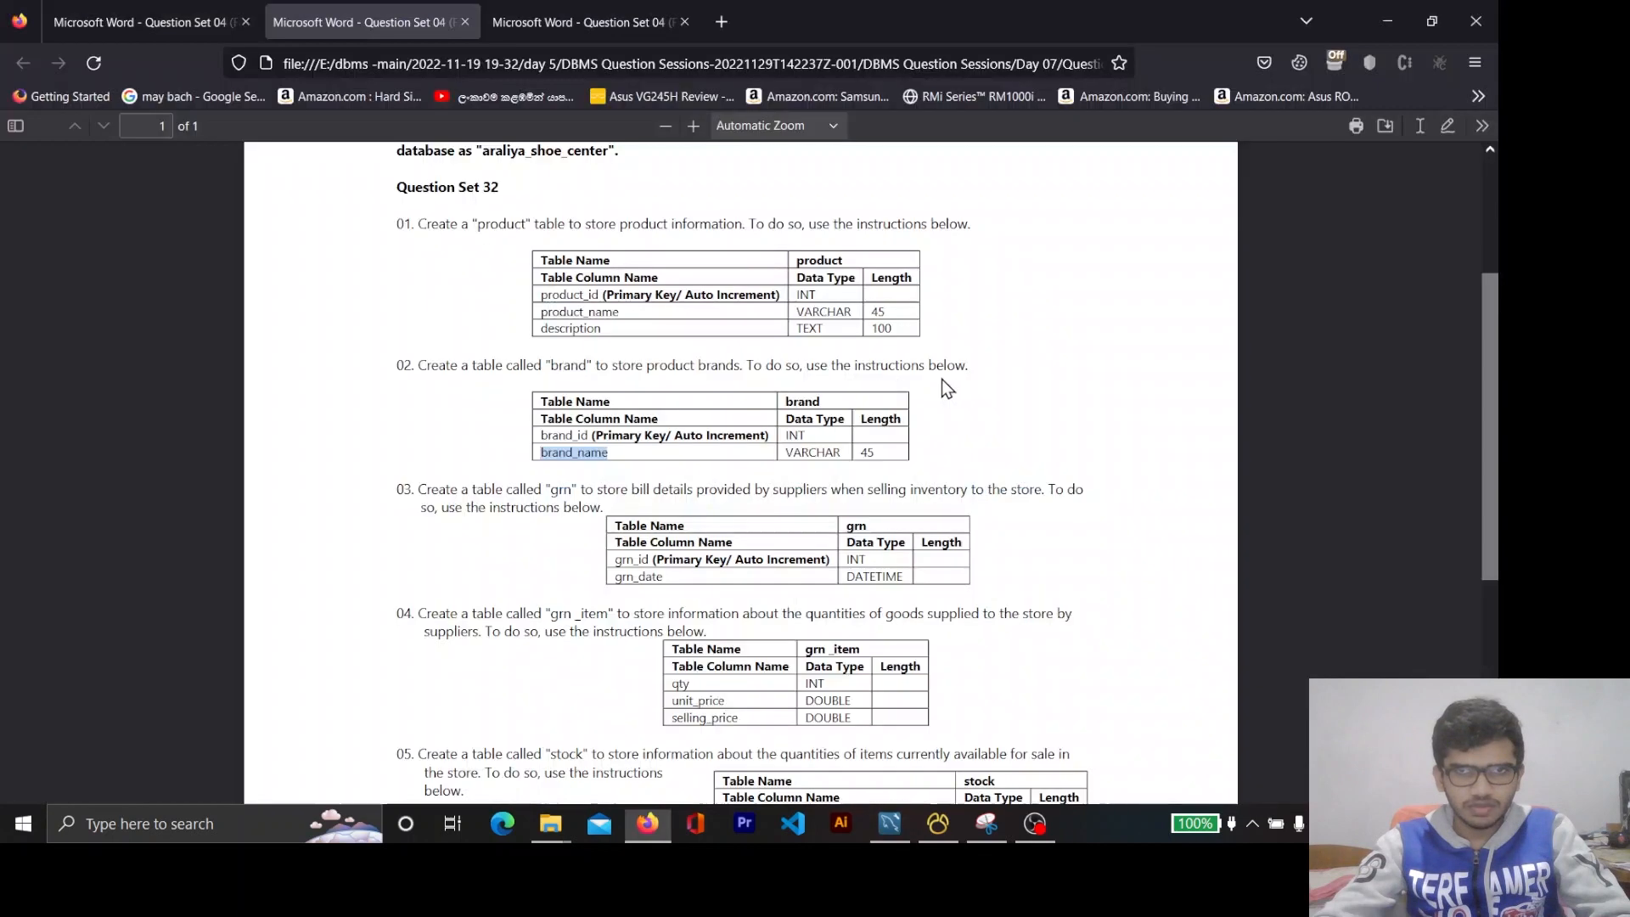
pyautogui.scroll(-2, 651, 542)
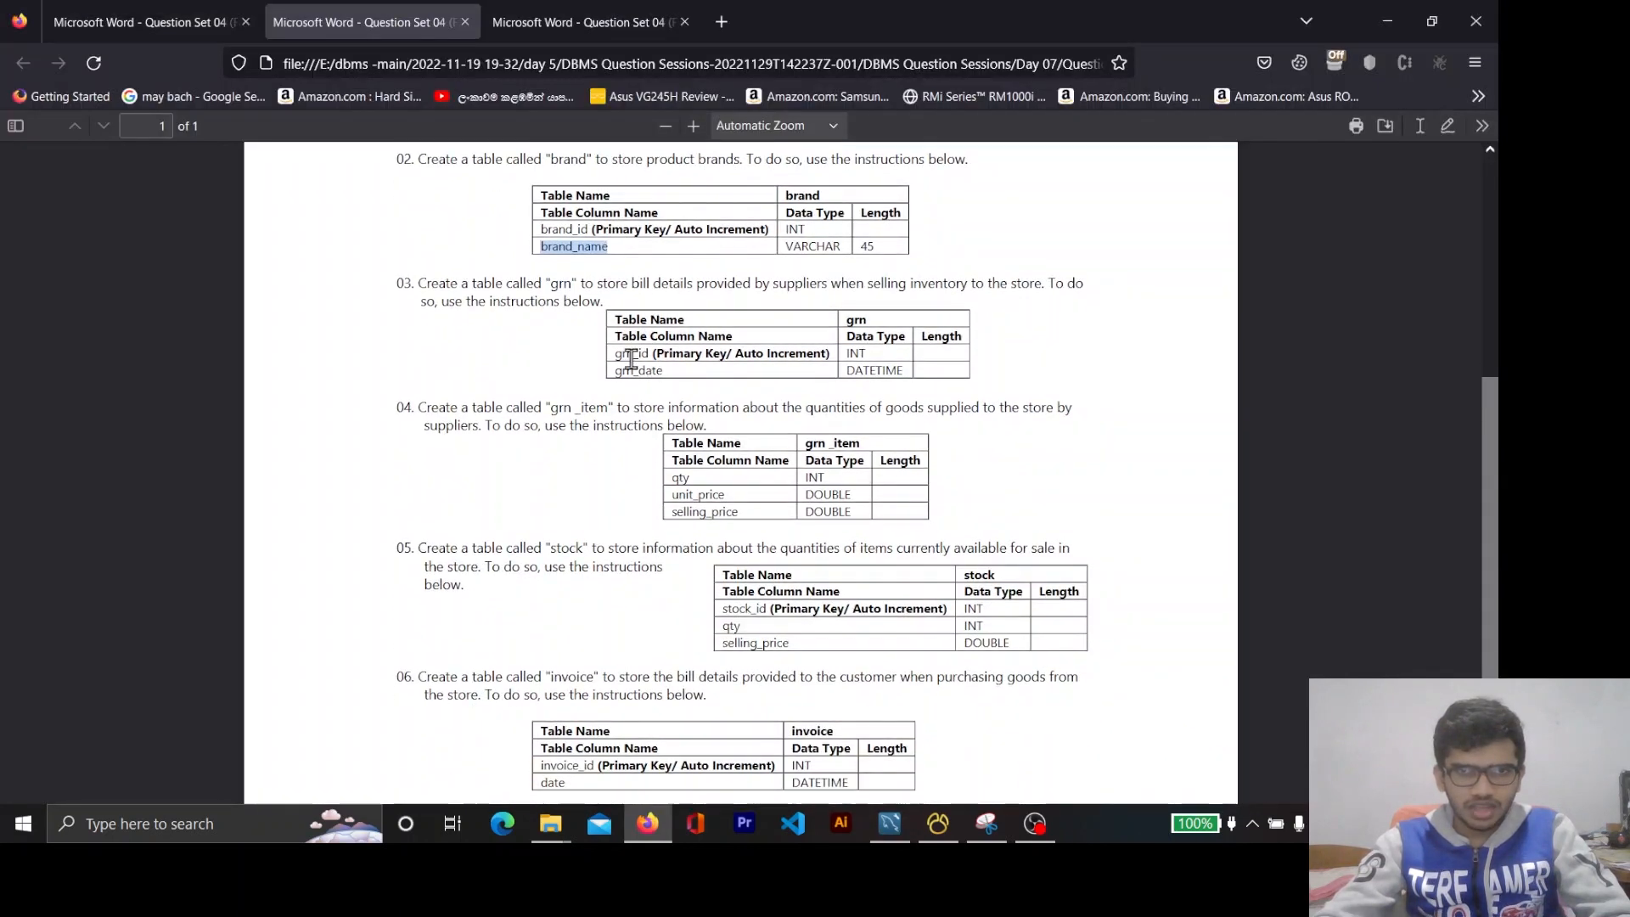
pyautogui.doubleClick(632, 353)
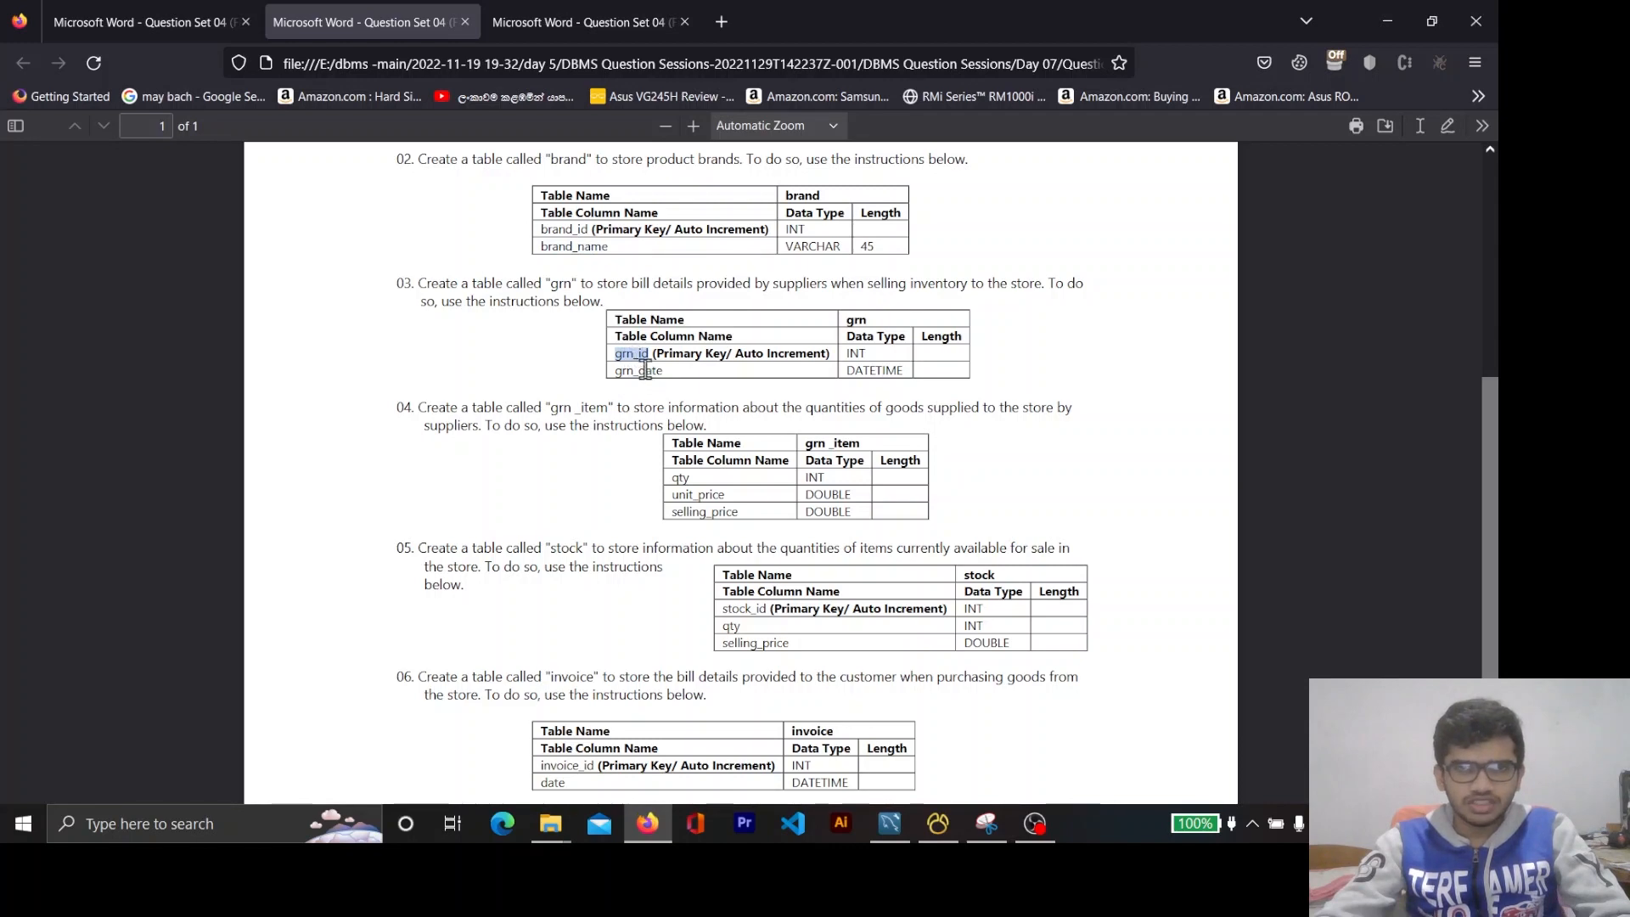
pyautogui.hotkey('alt', 'Tab')
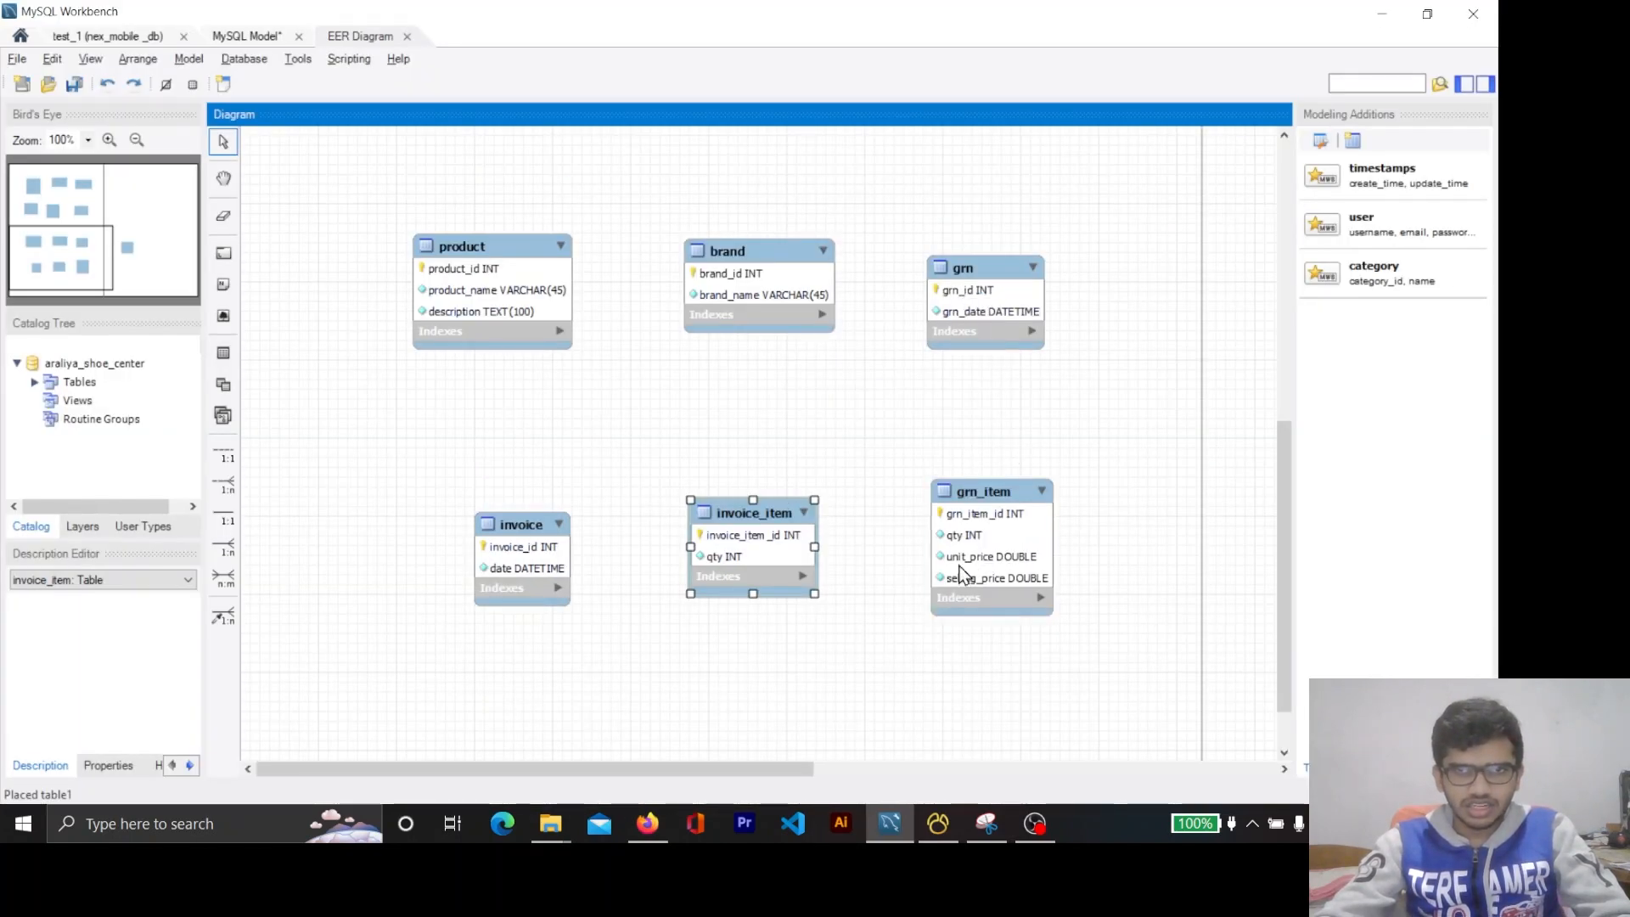
# Compare the grn_item table's columns and datatypes in the diagram with question 04 in the question document.
pyautogui.hotkey('alt', 'Tab')
pyautogui.scroll(-3, 692, 442)
pyautogui.scroll(2, 680, 408)
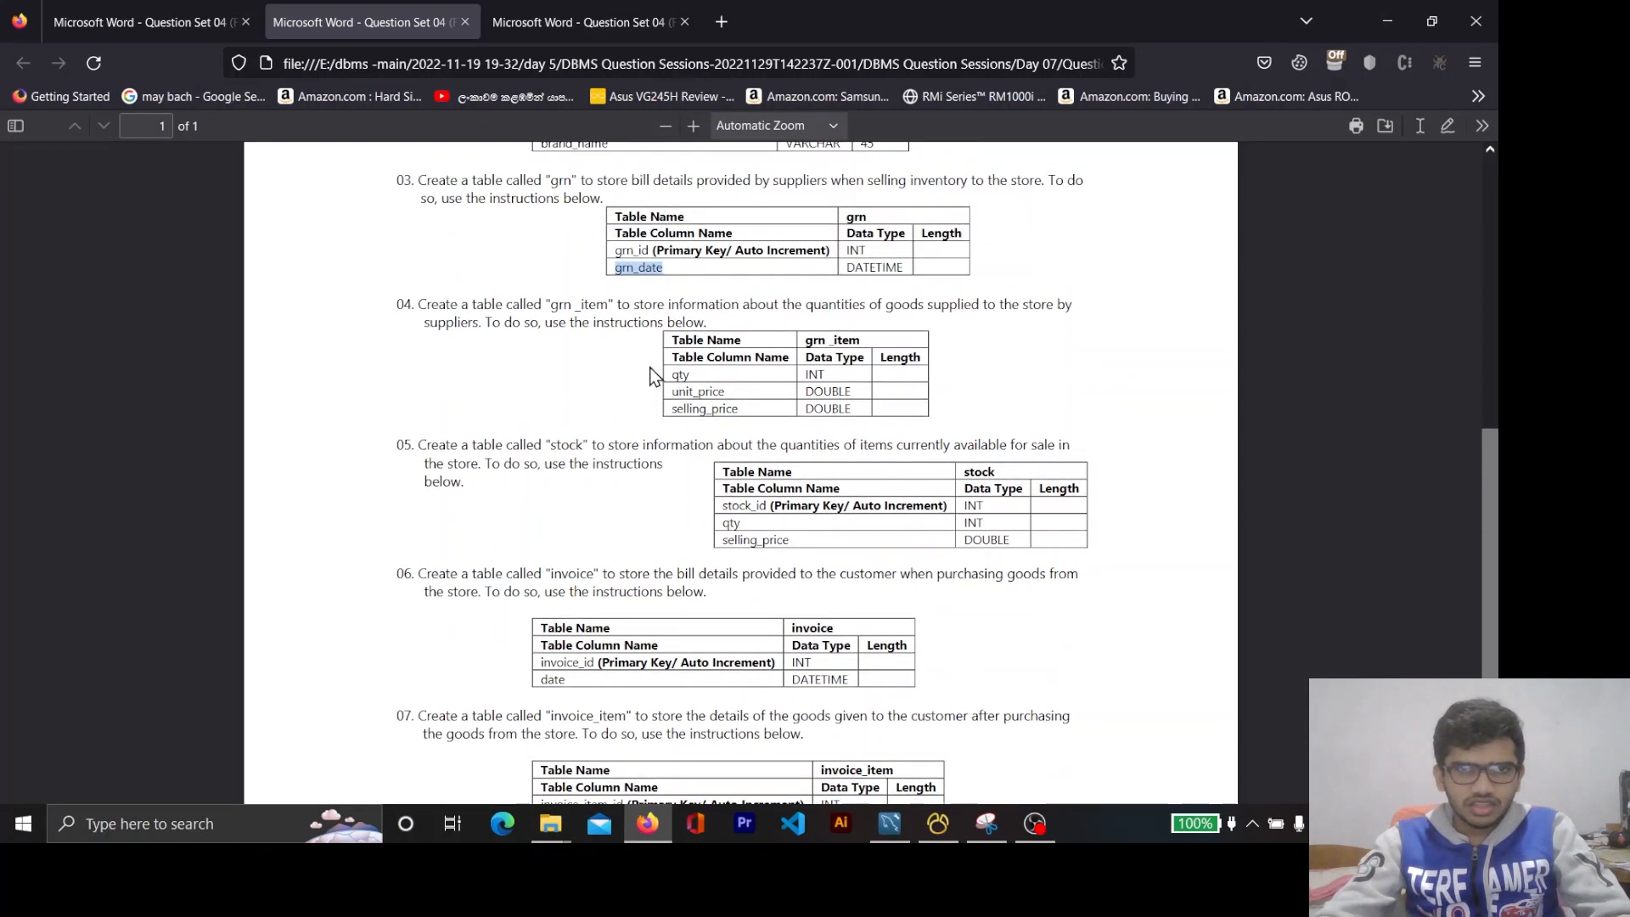
pyautogui.doubleClick(586, 303)
pyautogui.hotkey('alt', 'Tab')
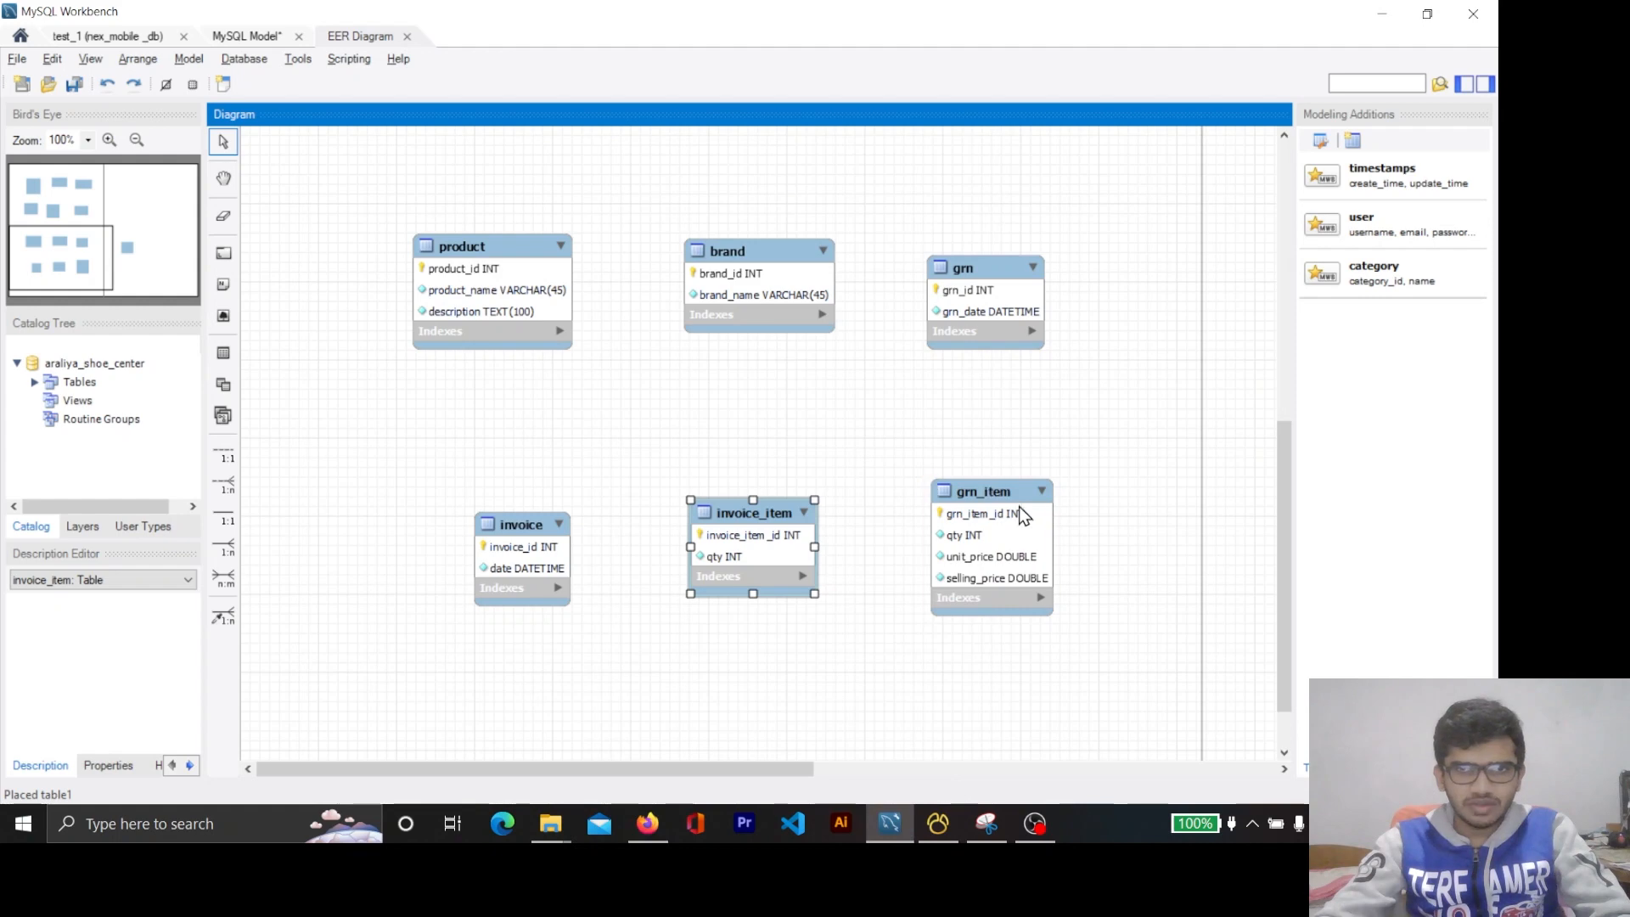
pyautogui.hotkey('alt', 'Tab')
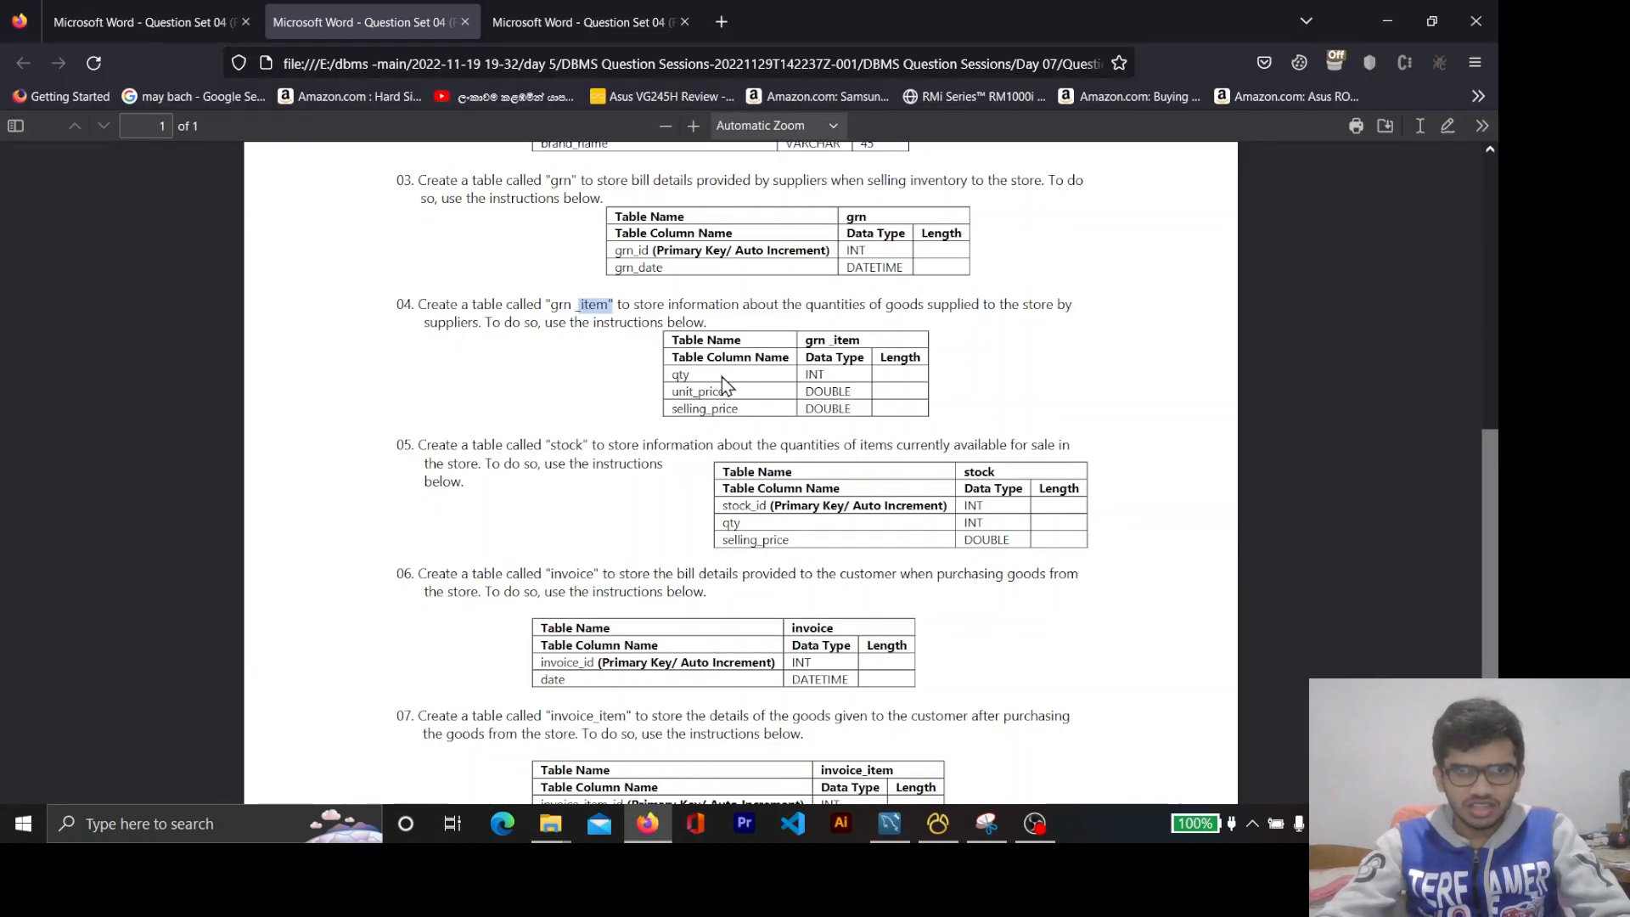
pyautogui.hotkey('alt', 'Tab')
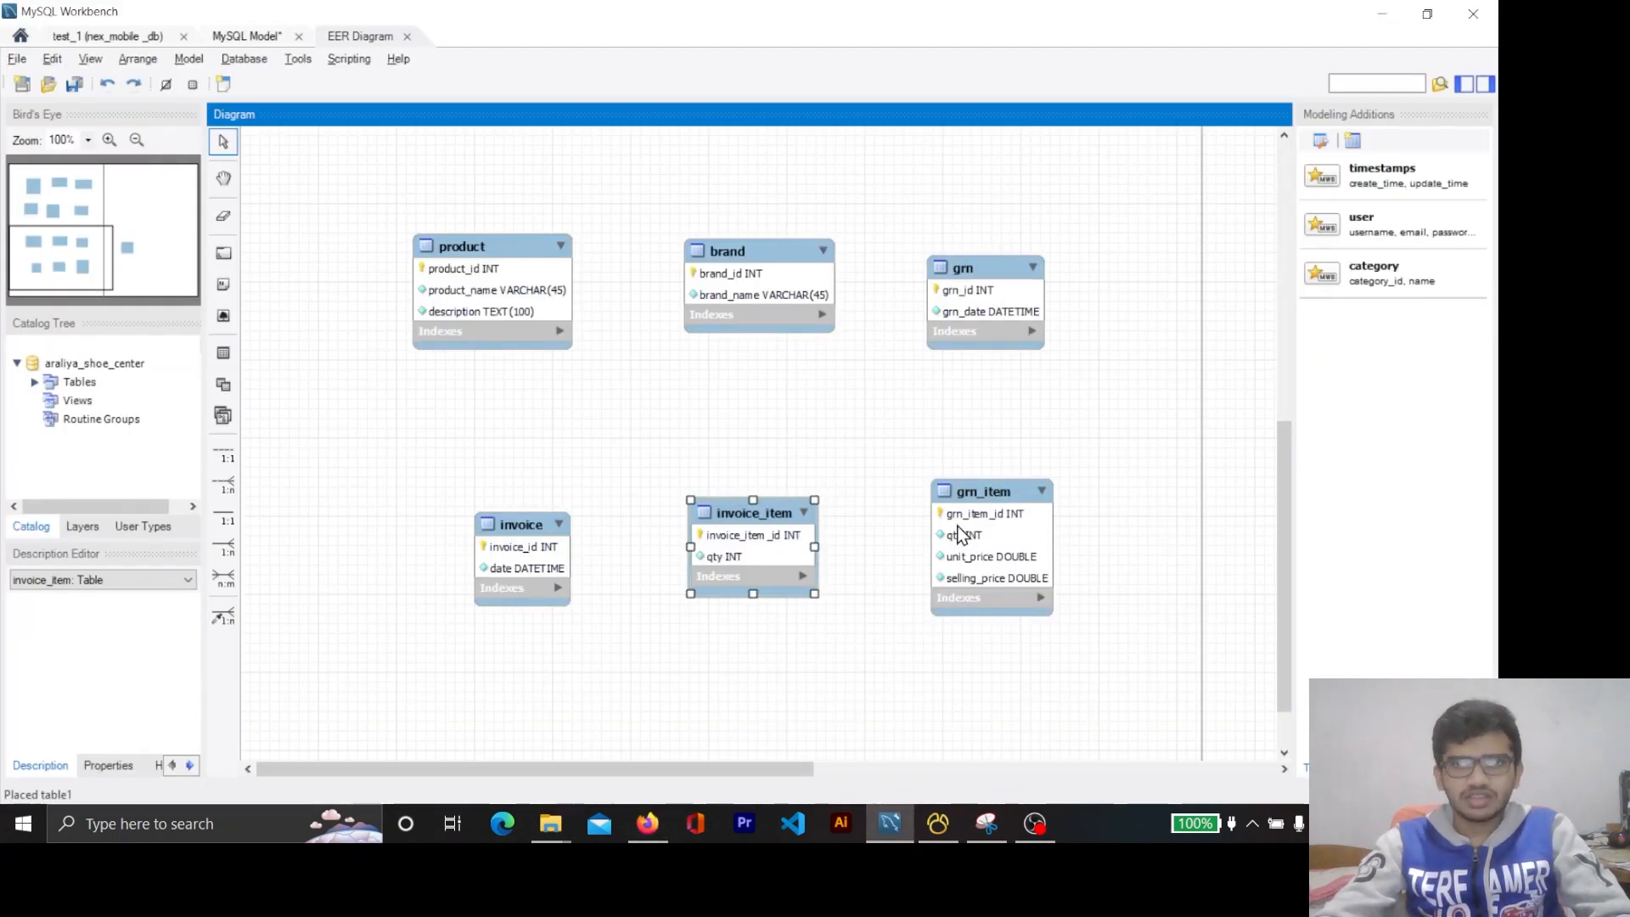
pyautogui.scroll(-1, 1088, 474)
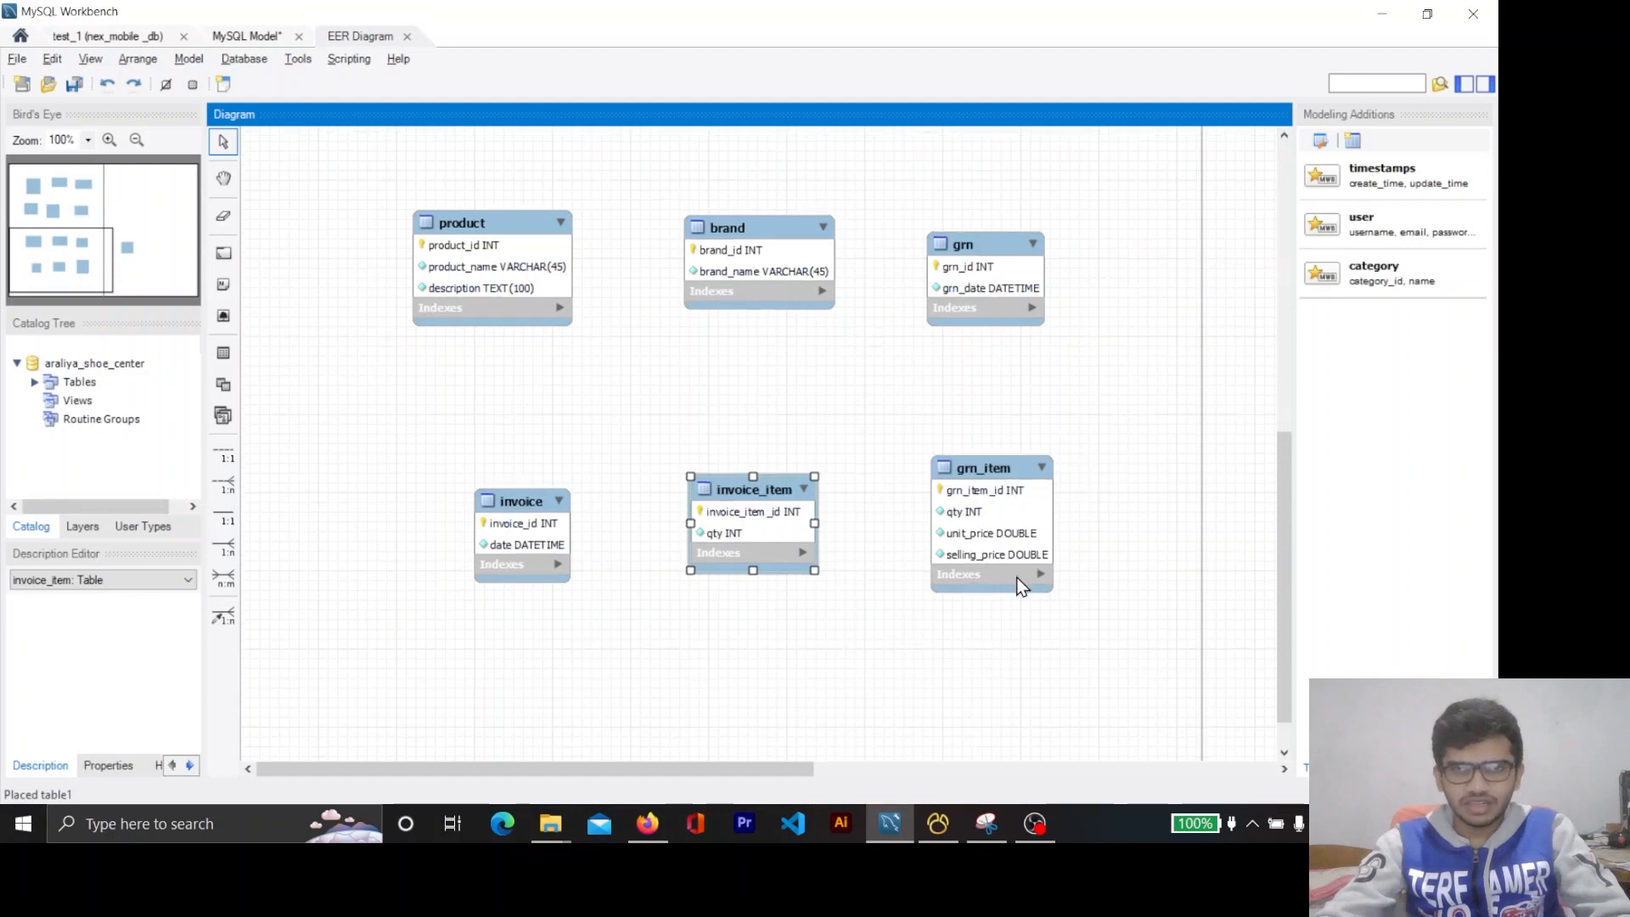
pyautogui.hotkey('alt', 'Tab')
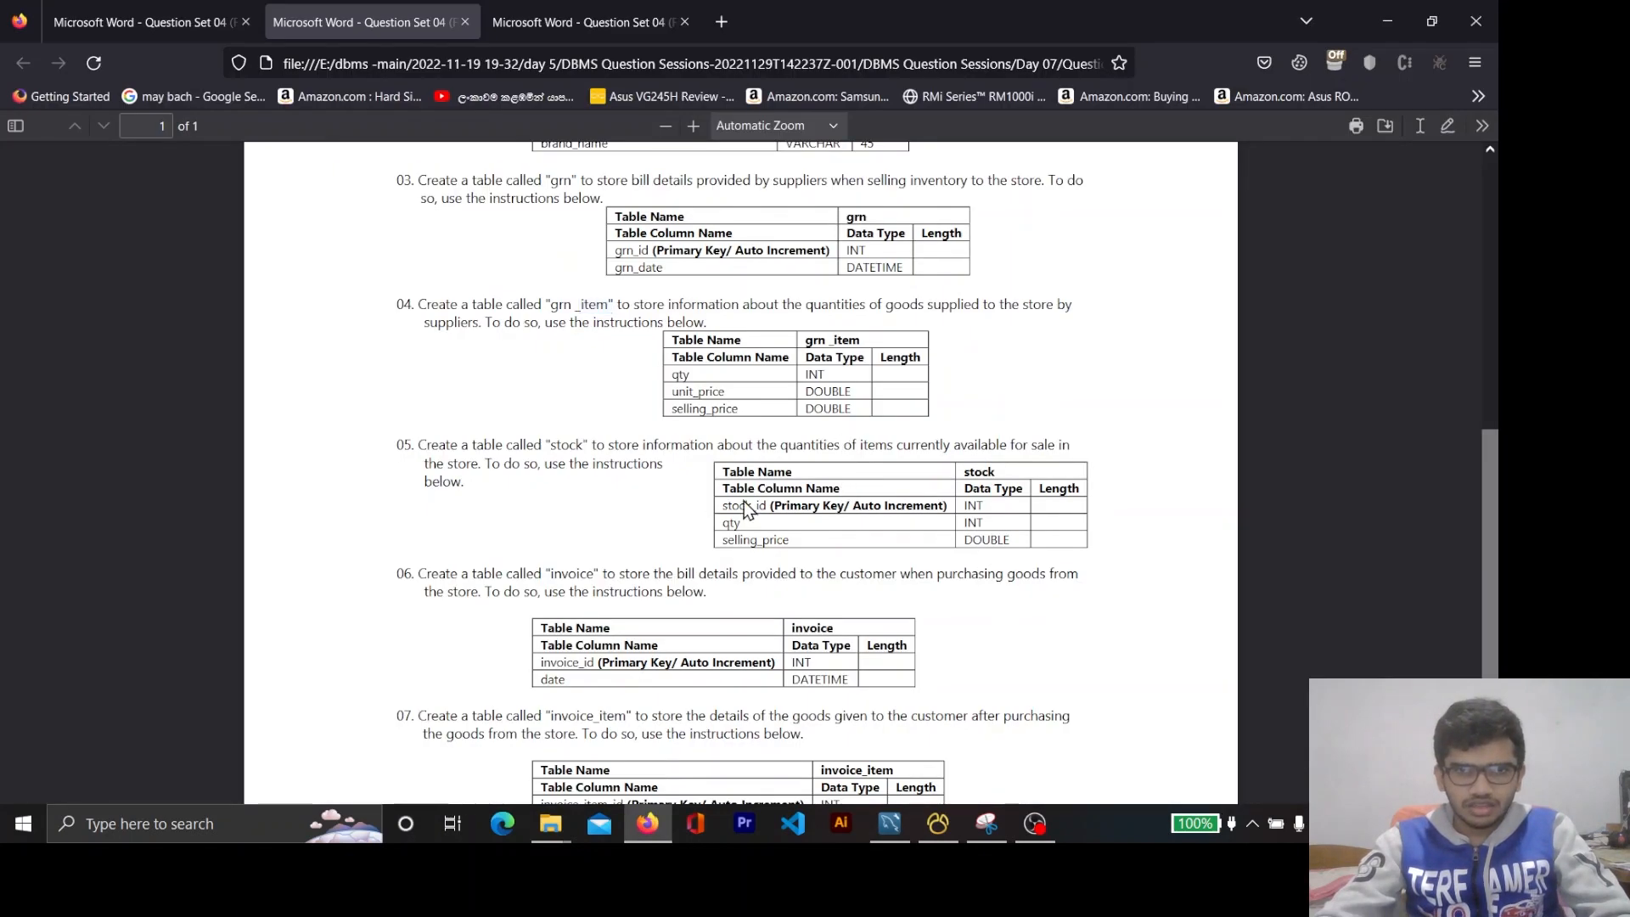
pyautogui.hotkey('alt', 'Tab')
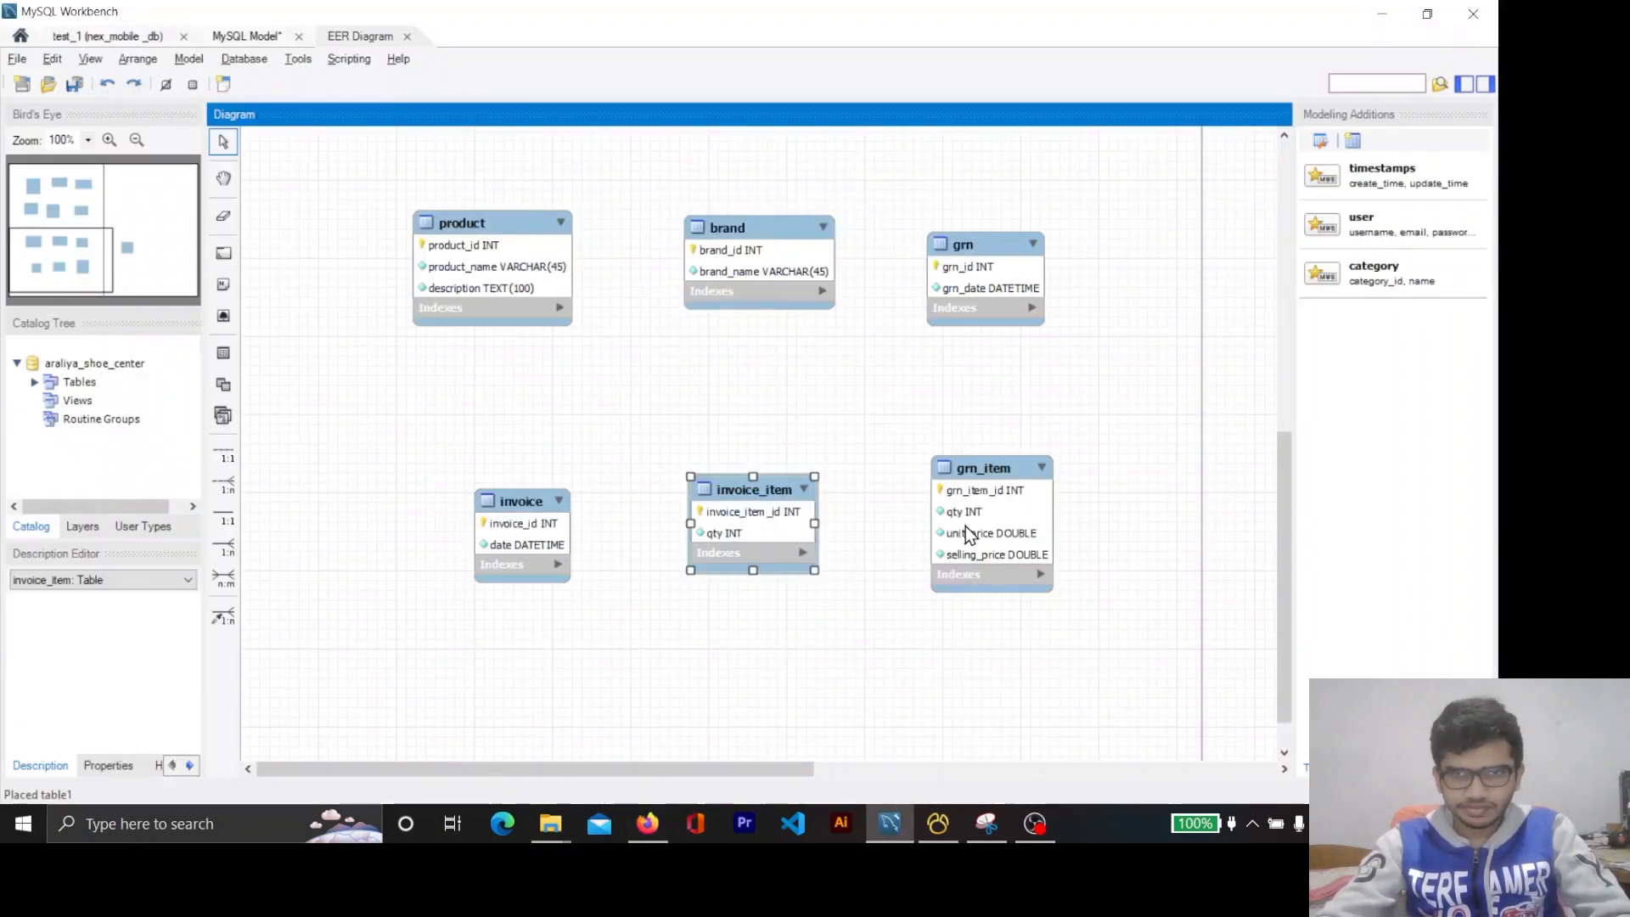
pyautogui.hotkey('alt', 'Tab')
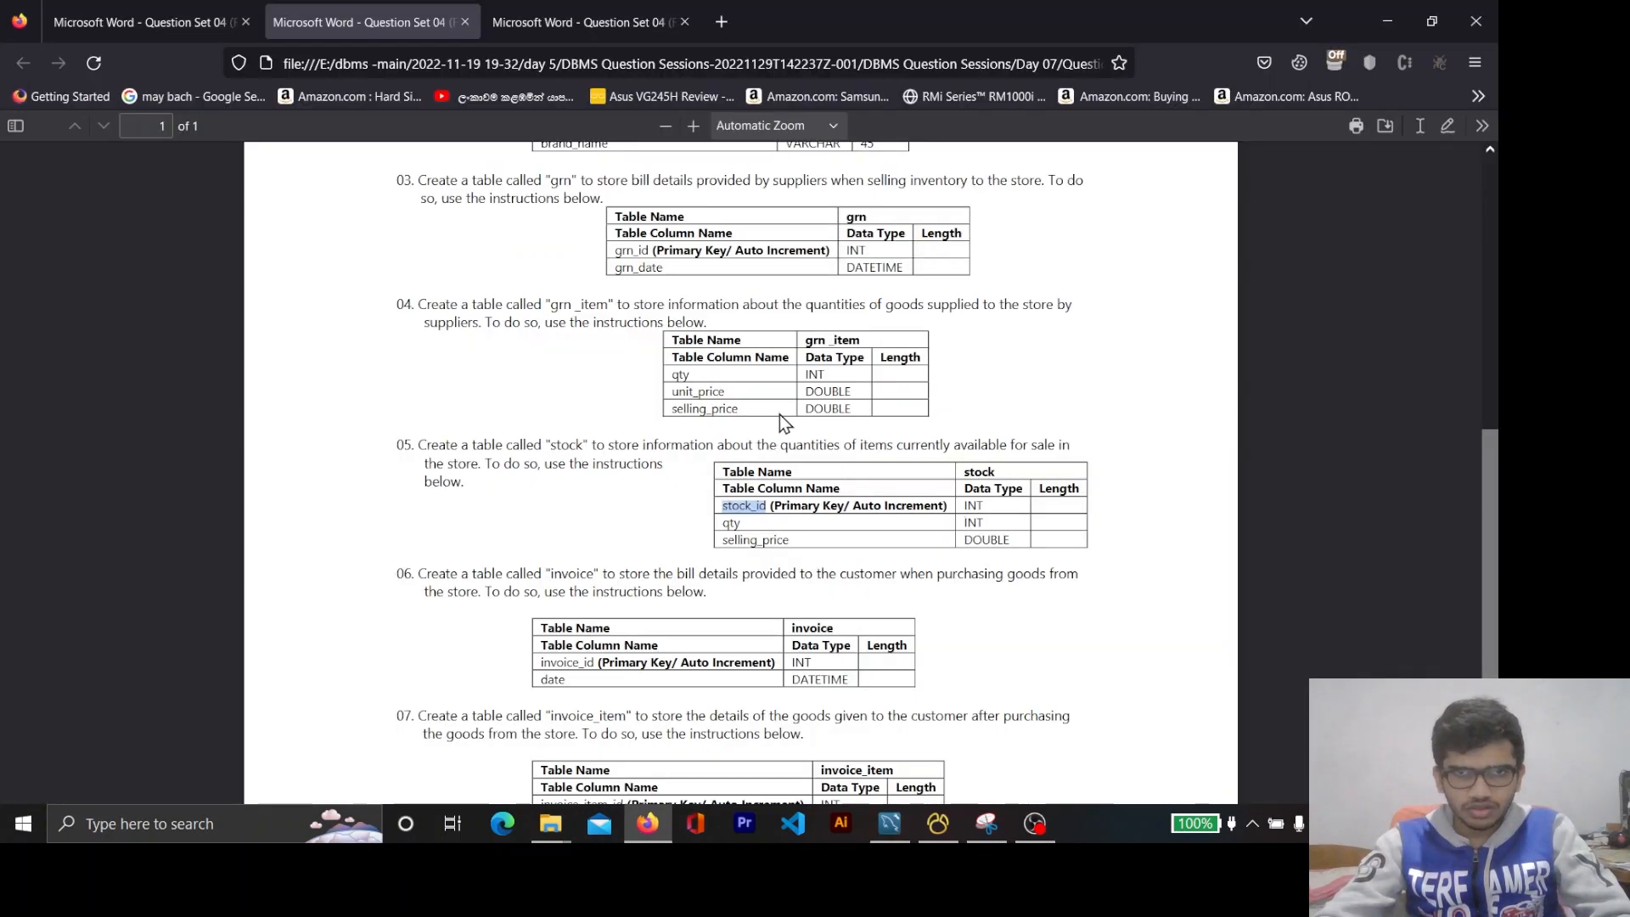
pyautogui.hotkey('alt', 'Tab')
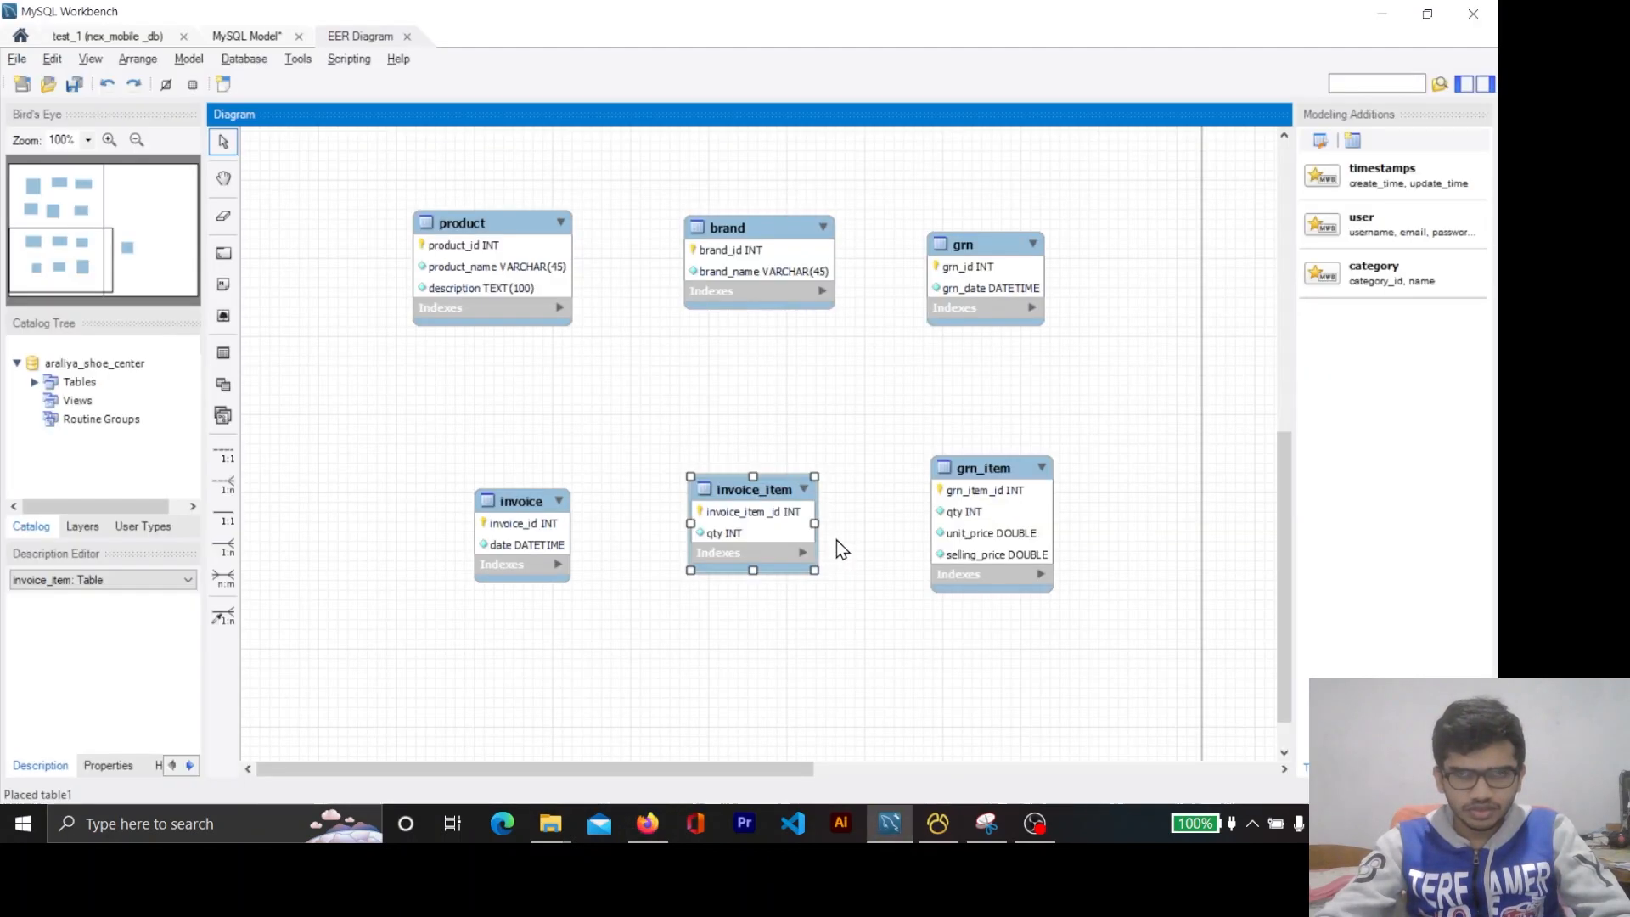
pyautogui.hotkey('alt', 'Tab')
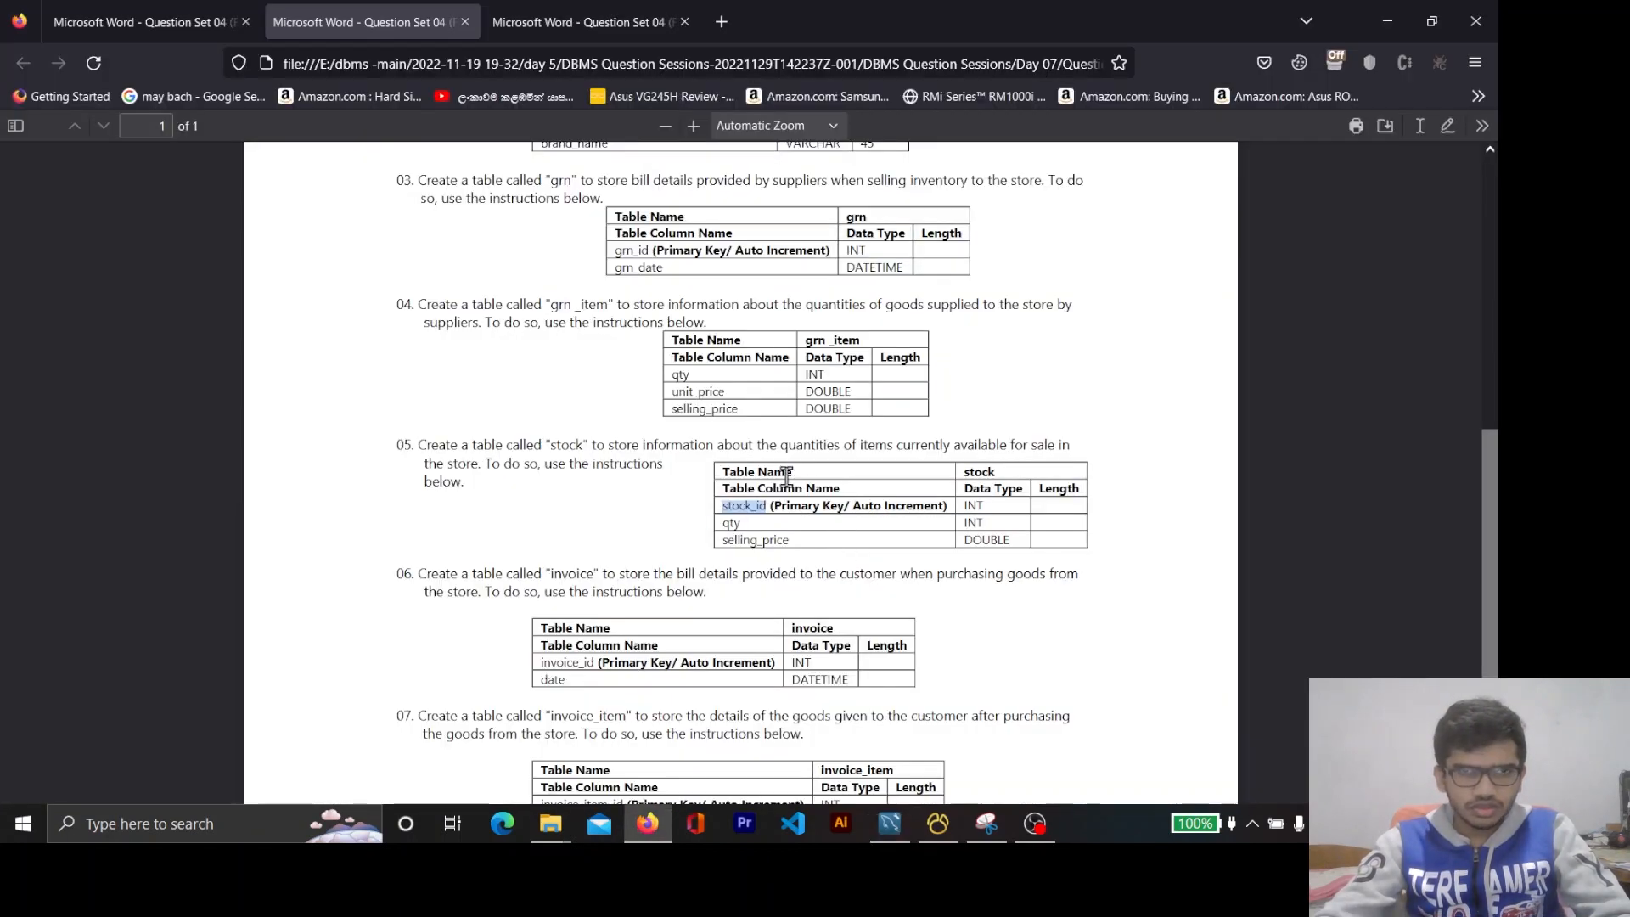
pyautogui.moveTo(696, 375); pyautogui.dragTo(671, 375)
pyautogui.doubleClick(694, 394)
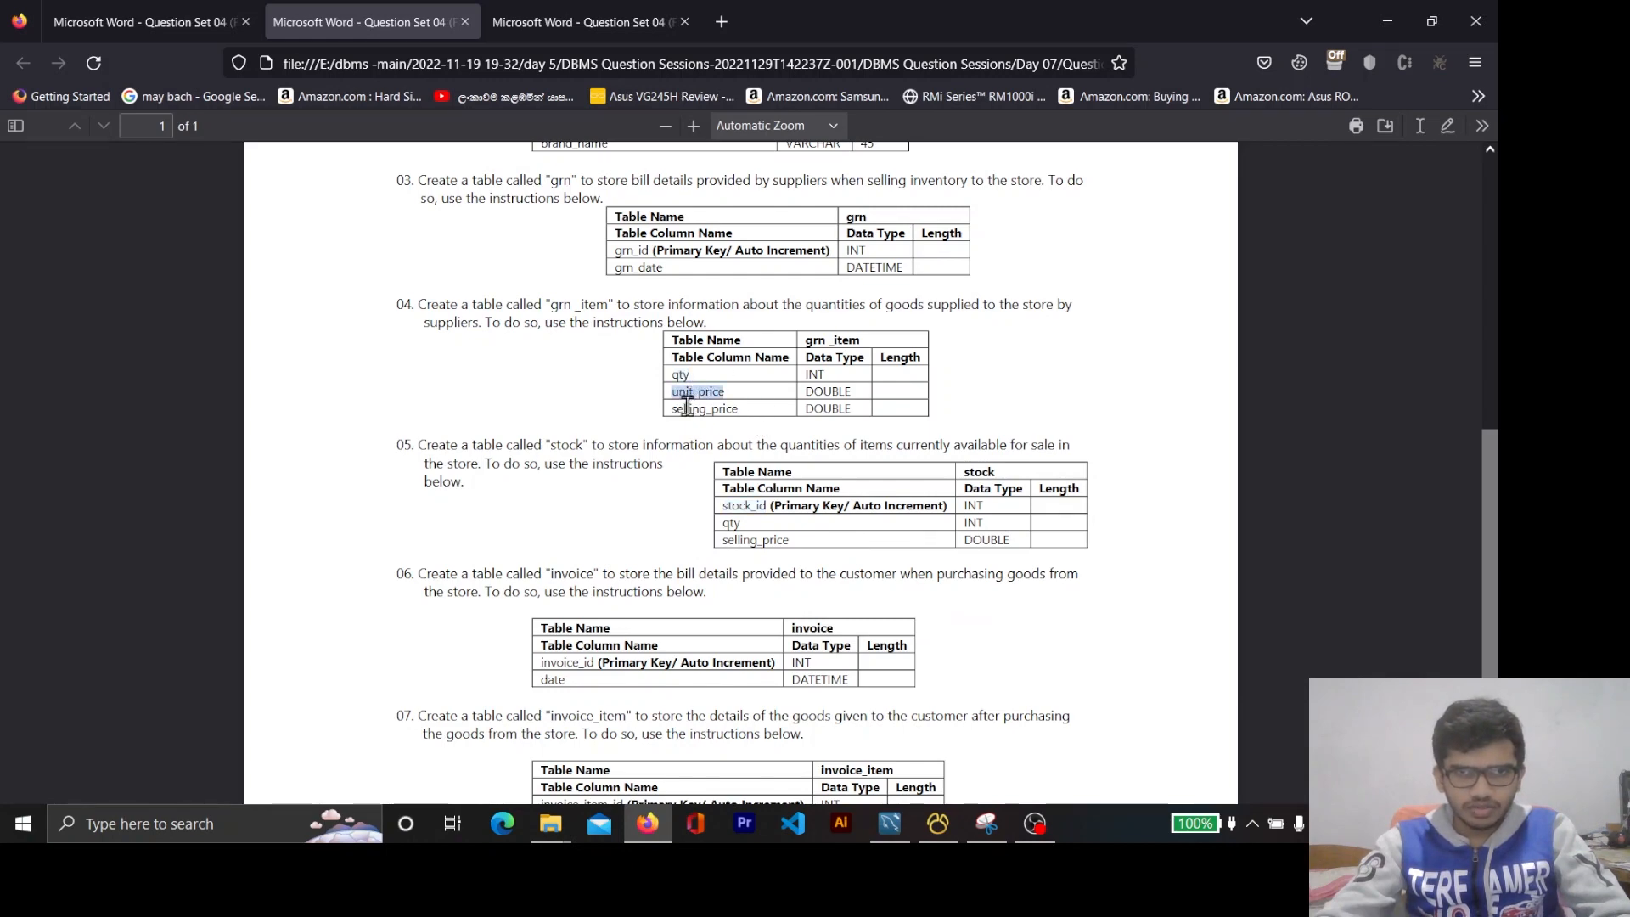
pyautogui.doubleClick(684, 410)
pyautogui.hotkey('alt', 'Tab')
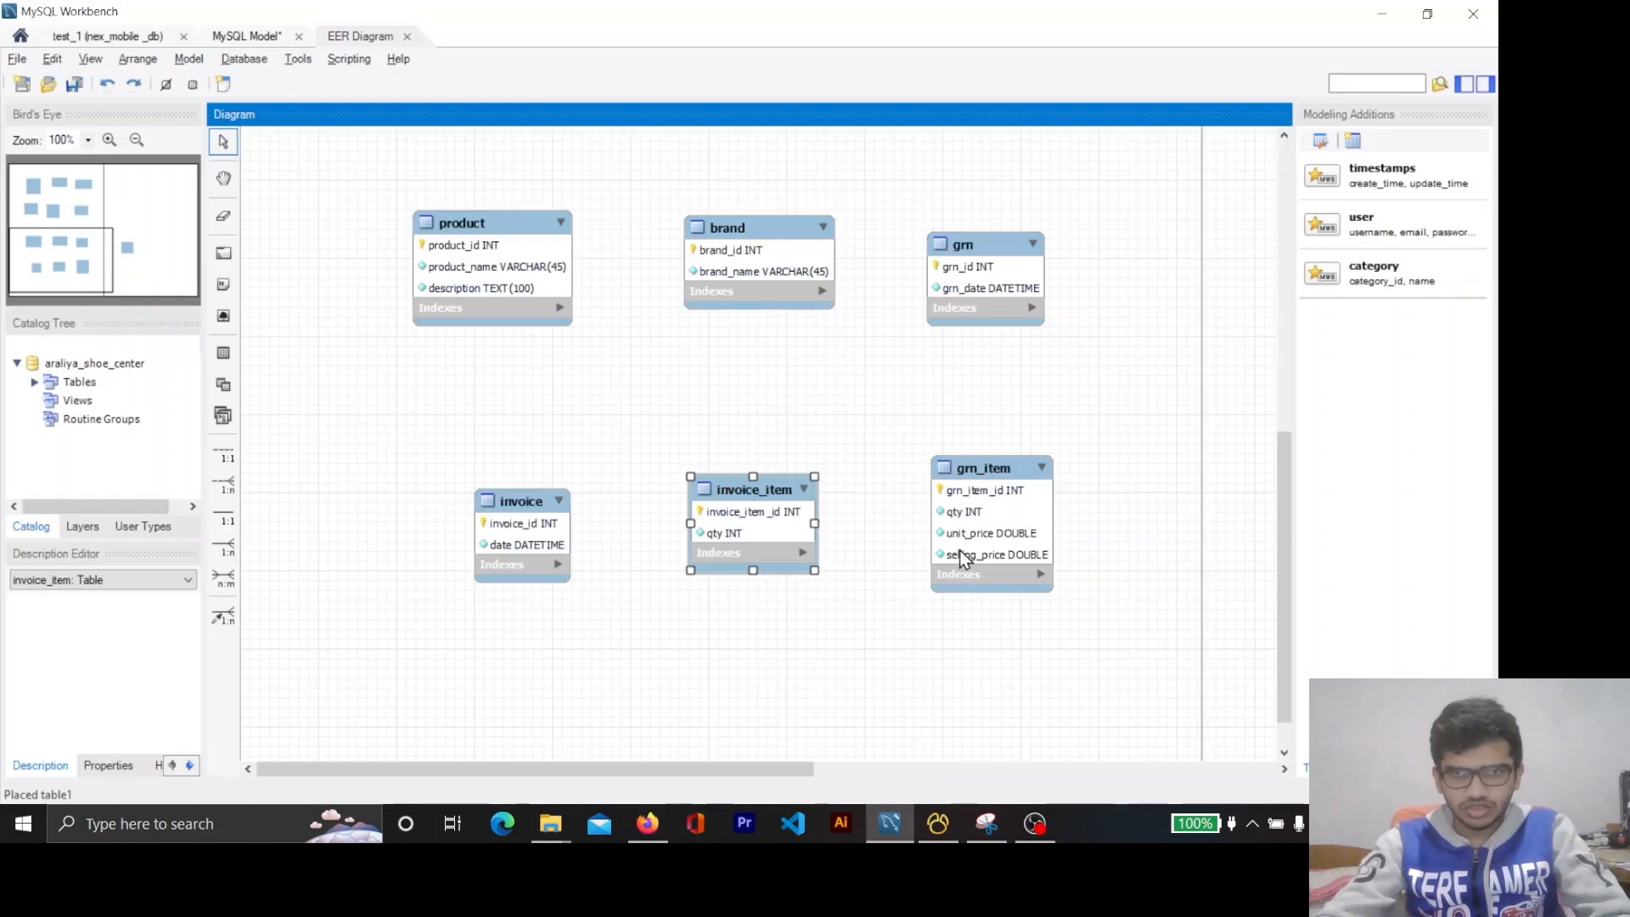
pyautogui.hotkey('alt', 'Tab')
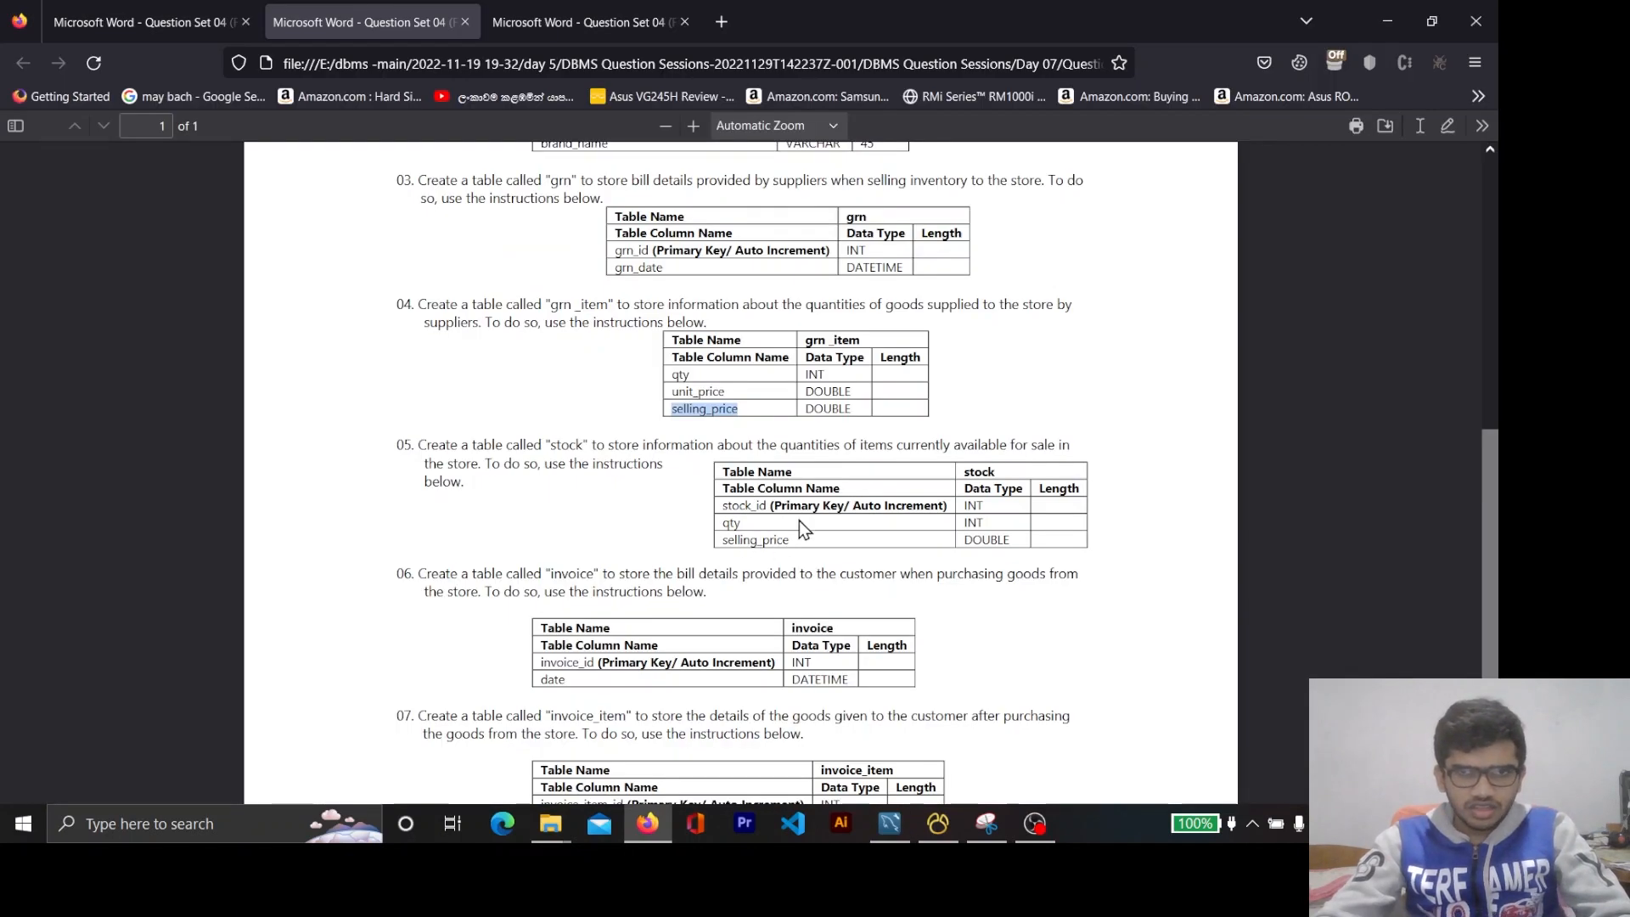
# Rearrange the second row of tables, spreading invoice and invoice_item out and placing the stock table between invoice_item and grn_item.
pyautogui.hotkey('alt', 'Tab')
pyautogui.click(511, 504)
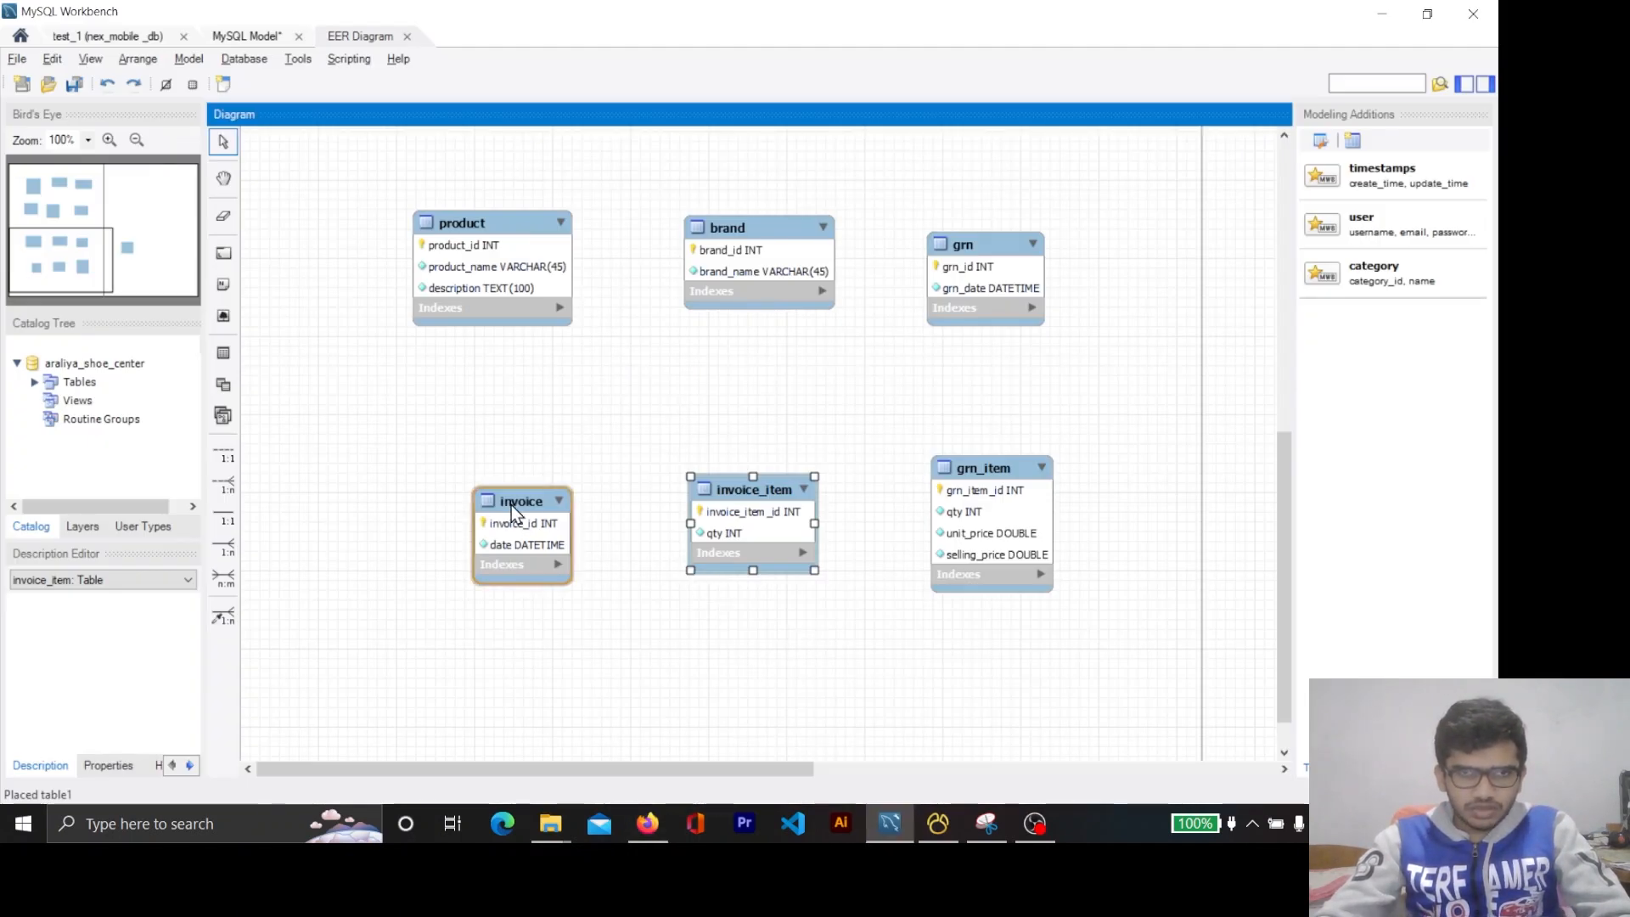
pyautogui.click(817, 506)
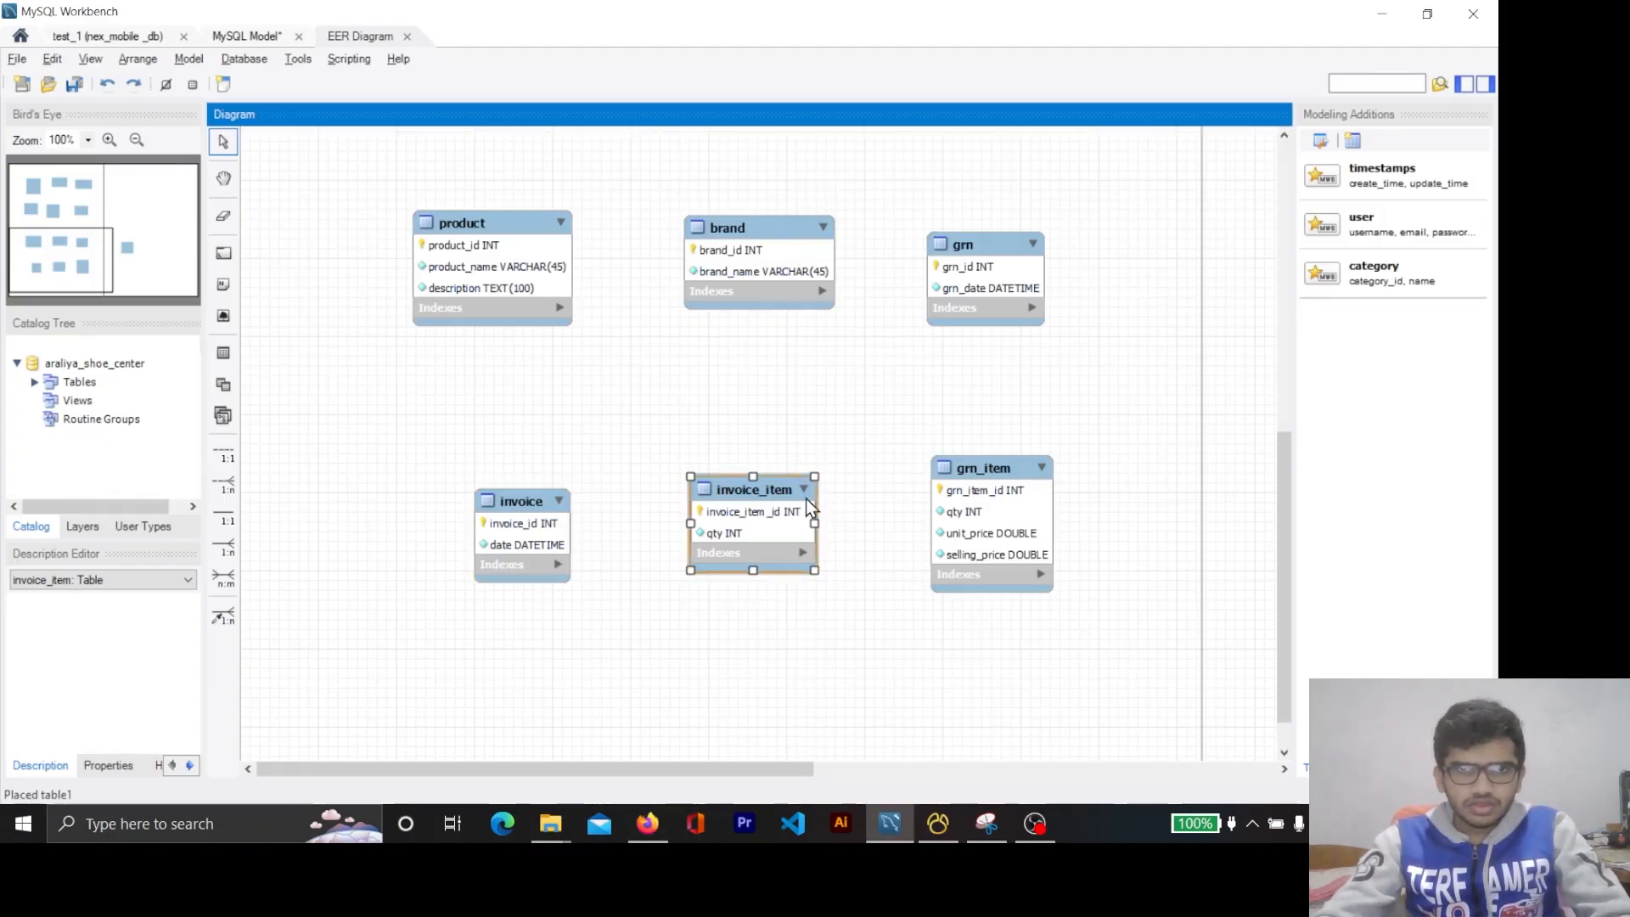
pyautogui.moveTo(544, 505); pyautogui.dragTo(492, 497)
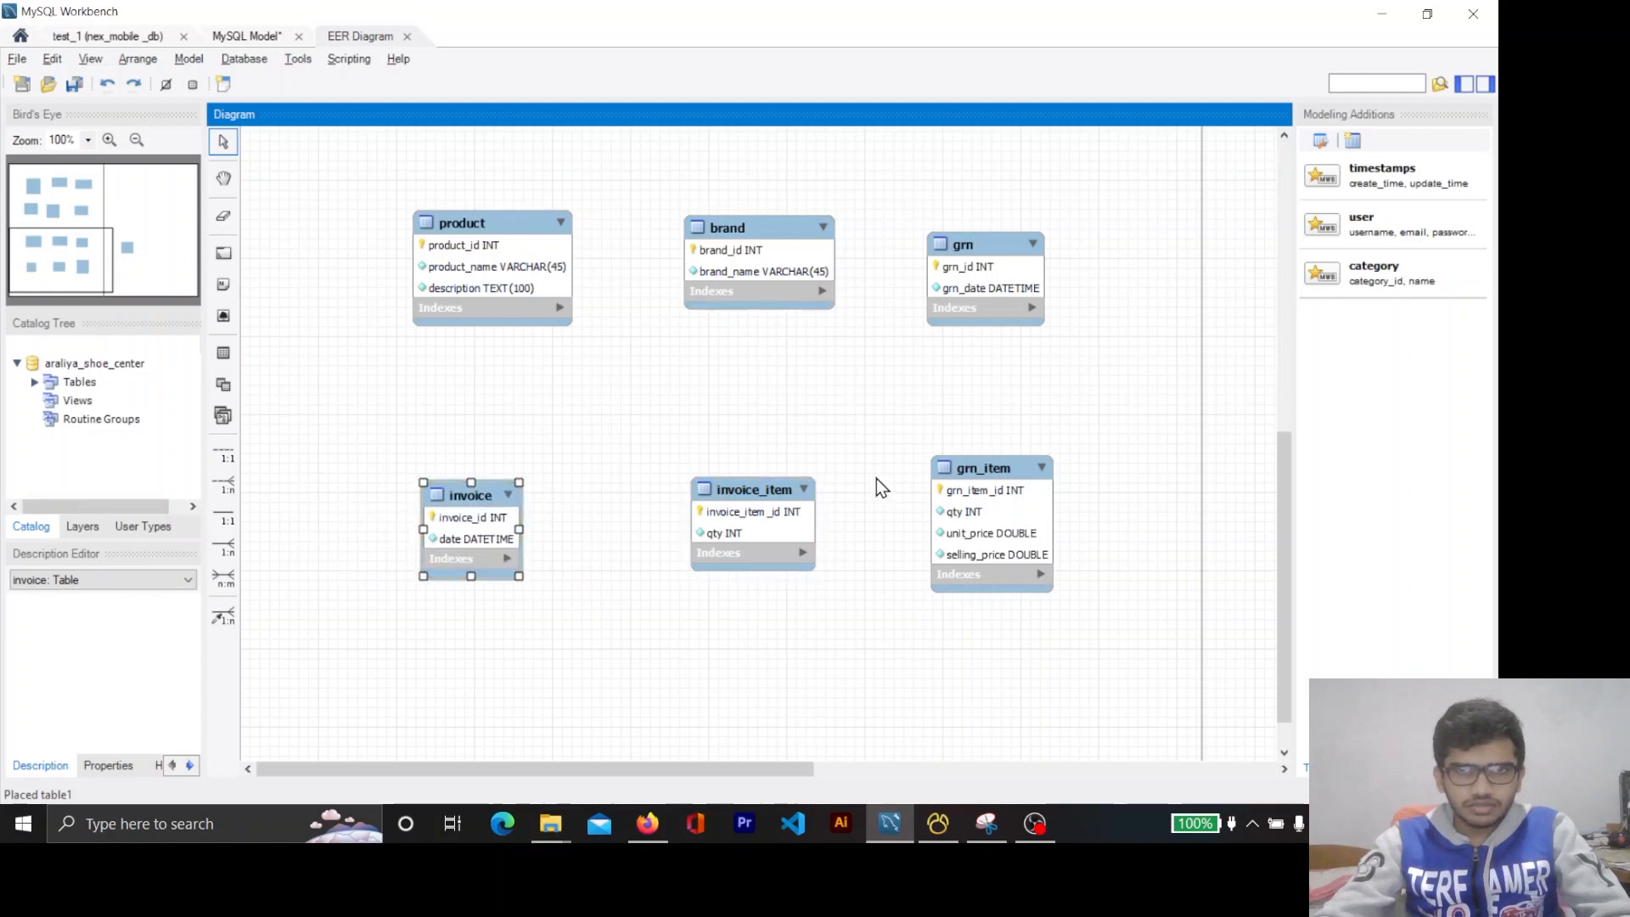
pyautogui.scroll(-2, 878, 484)
pyautogui.moveTo(788, 763); pyautogui.dragTo(934, 752)
pyautogui.moveTo(1088, 242); pyautogui.dragTo(813, 425)
pyautogui.click(603, 444)
pyautogui.moveTo(472, 456); pyautogui.dragTo(435, 456)
pyautogui.moveTo(832, 431); pyautogui.dragTo(796, 431)
# Compare the stock, invoice and invoice_item tables in the diagram with questions 05 to 07 in the question document.
pyautogui.hotkey('alt', 'Tab')
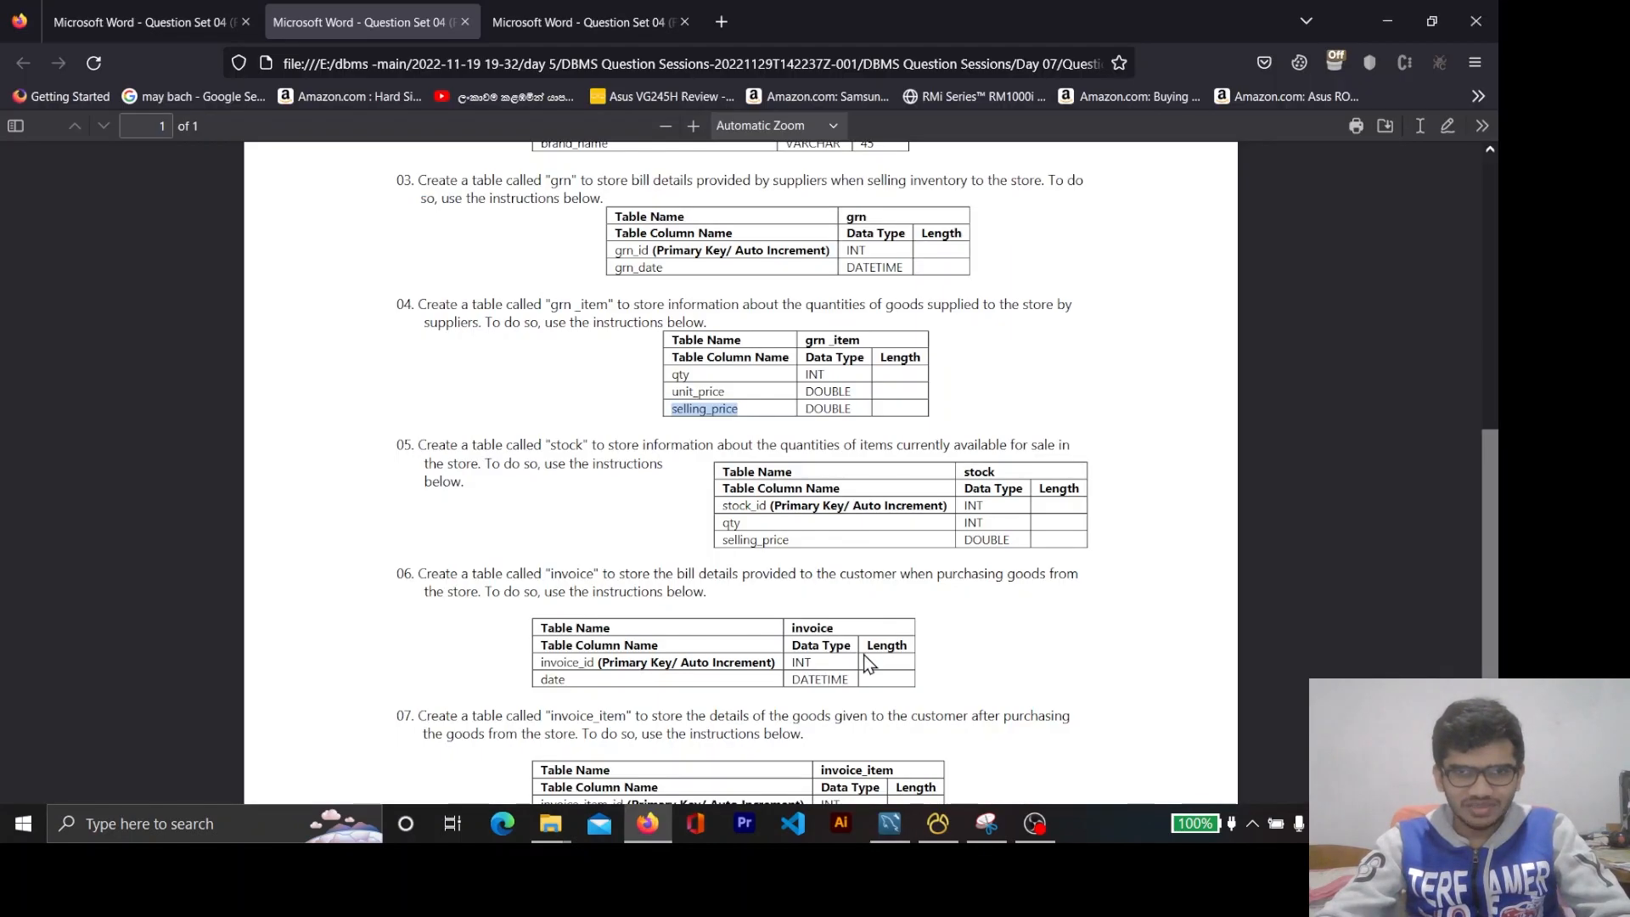
pyautogui.doubleClick(975, 406)
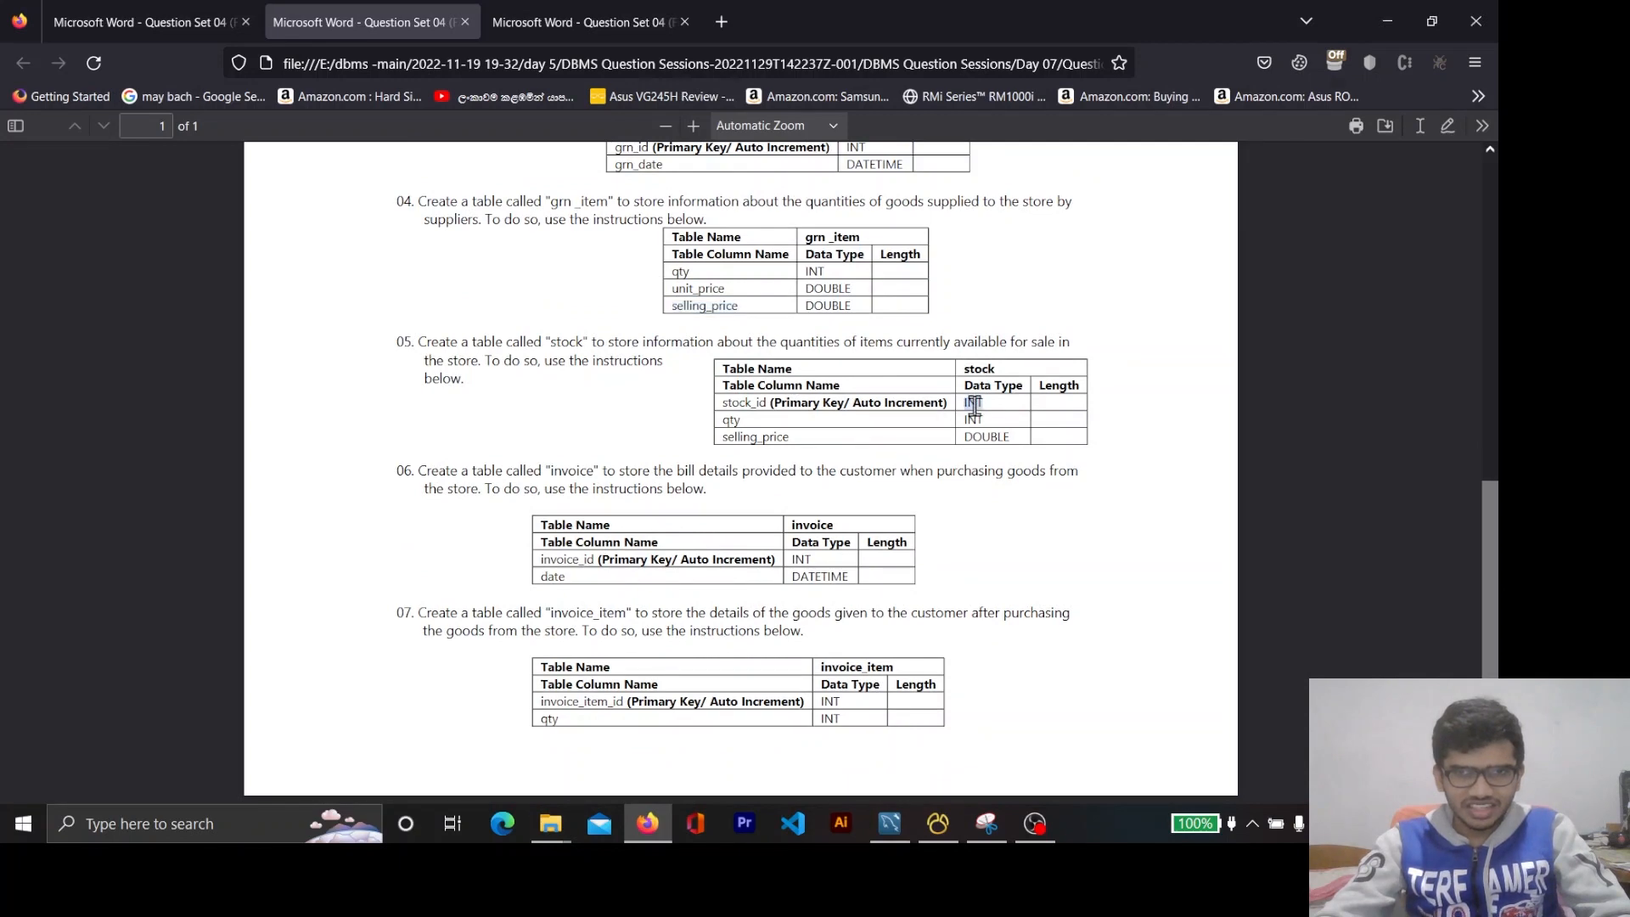
pyautogui.doubleClick(736, 406)
pyautogui.doubleClick(724, 423)
pyautogui.doubleClick(765, 435)
pyautogui.hotkey('alt', 'Tab')
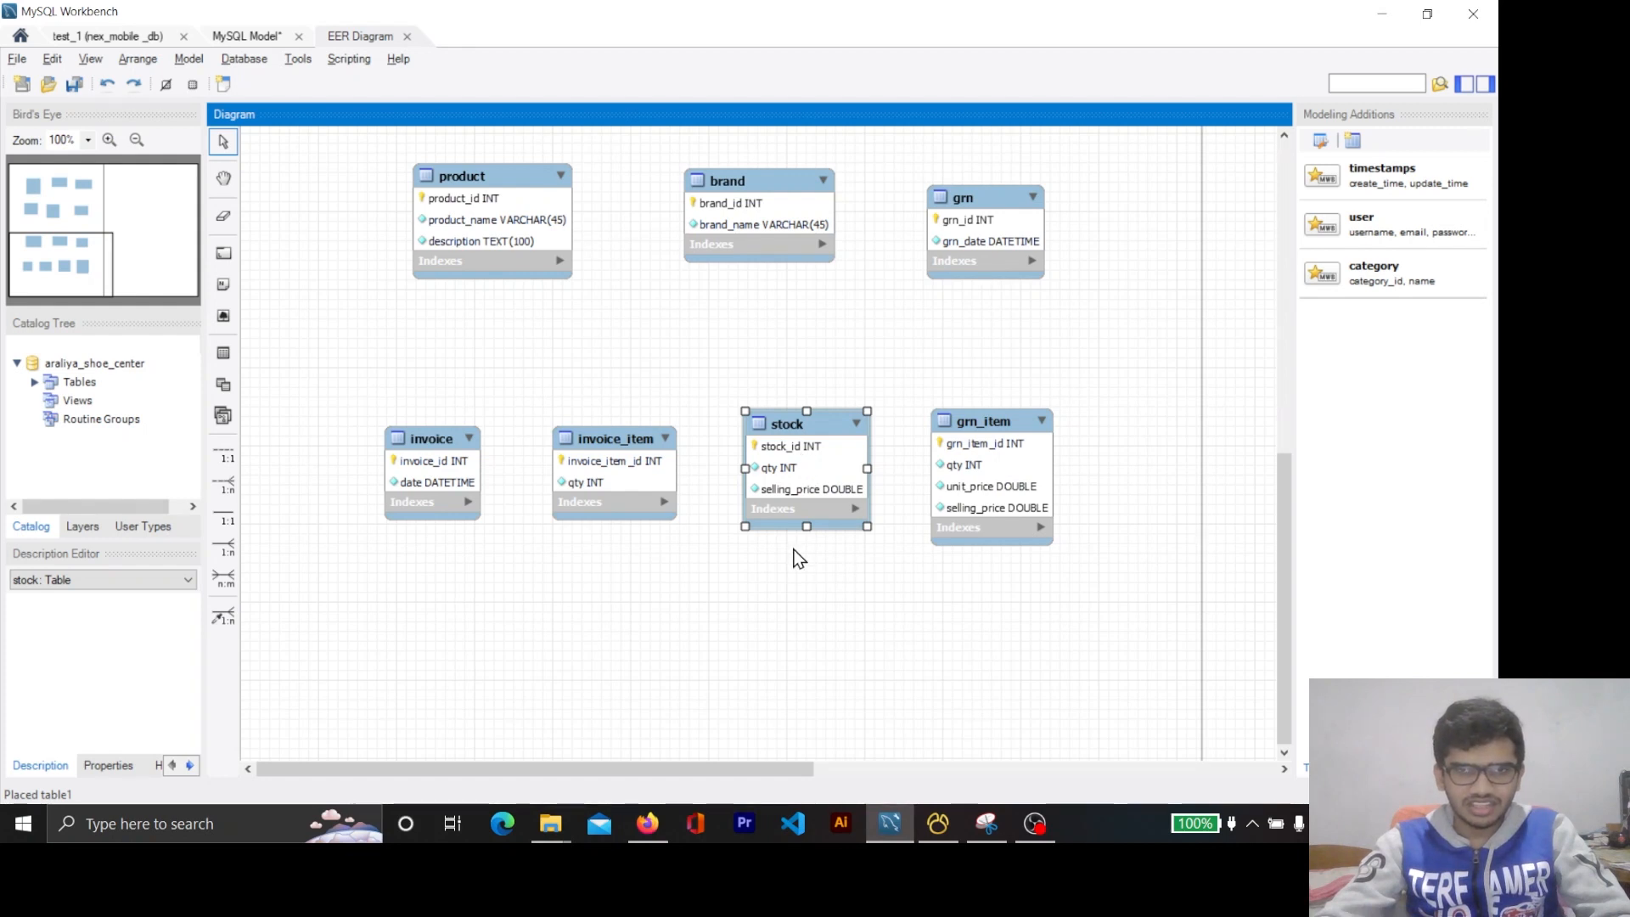
pyautogui.hotkey('alt', 'Tab')
pyautogui.doubleClick(566, 559)
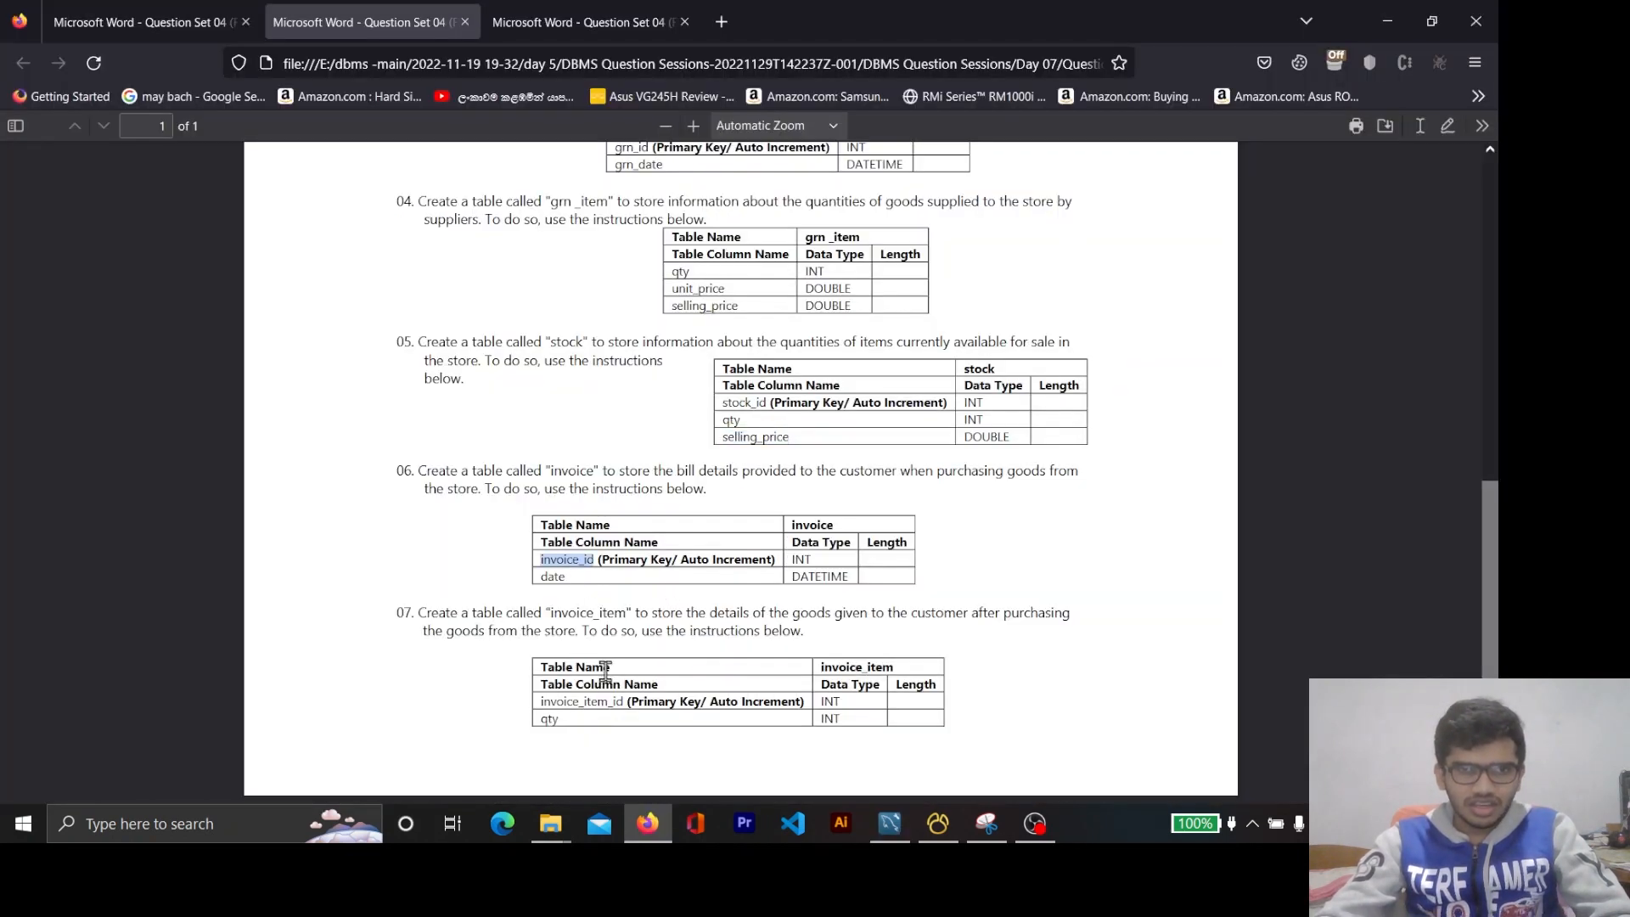
pyautogui.doubleClick(552, 577)
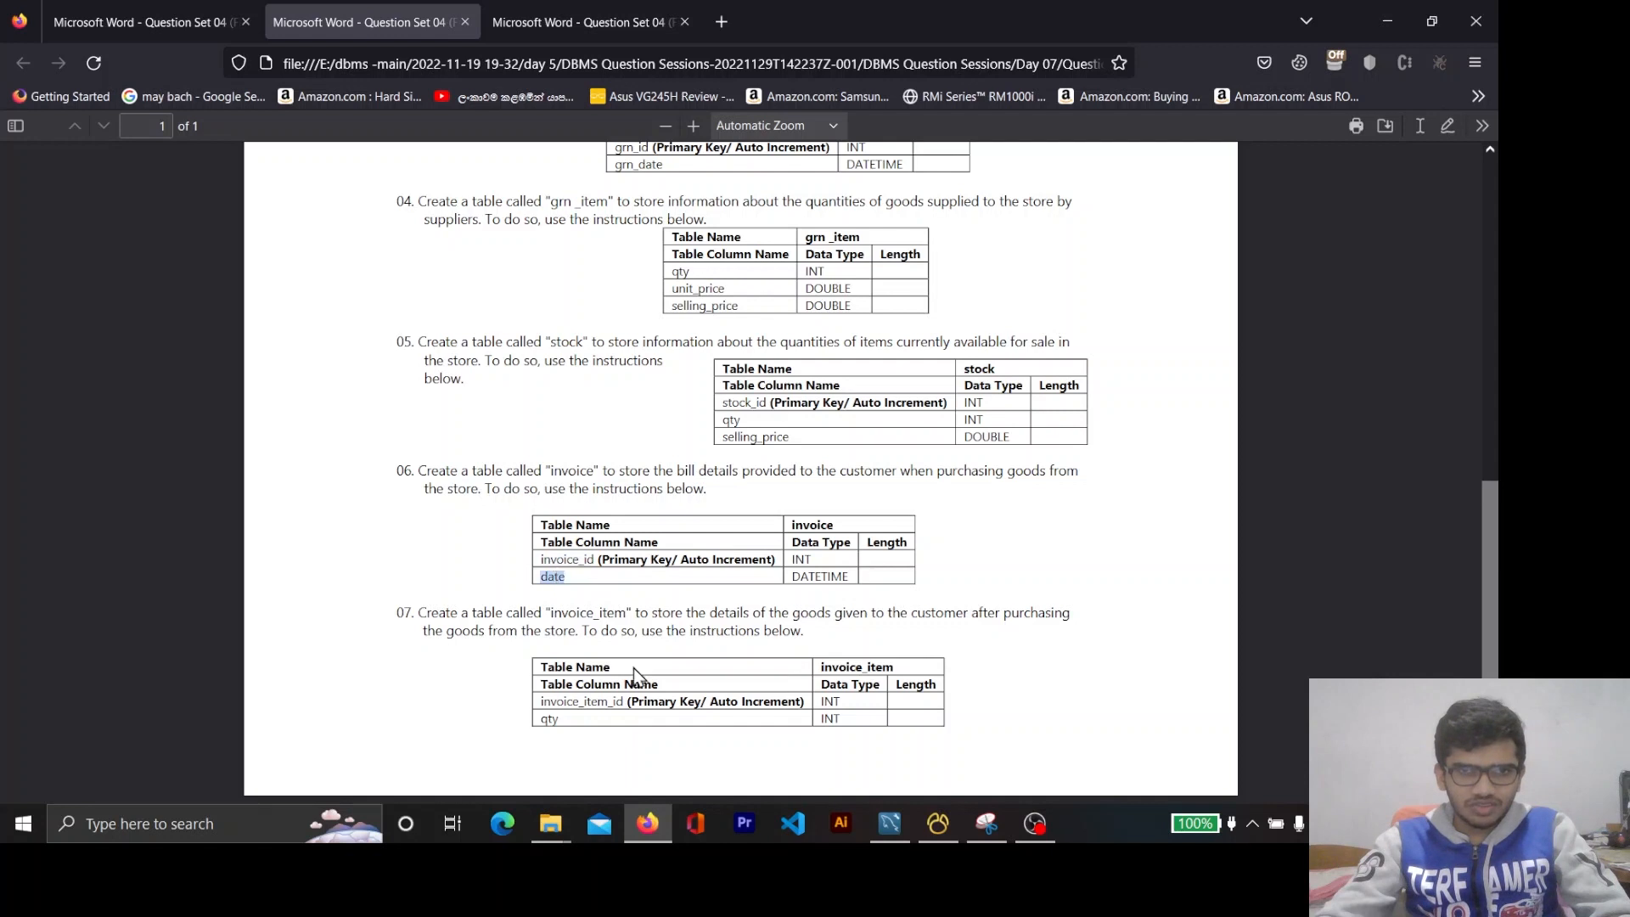
pyautogui.doubleClick(572, 704)
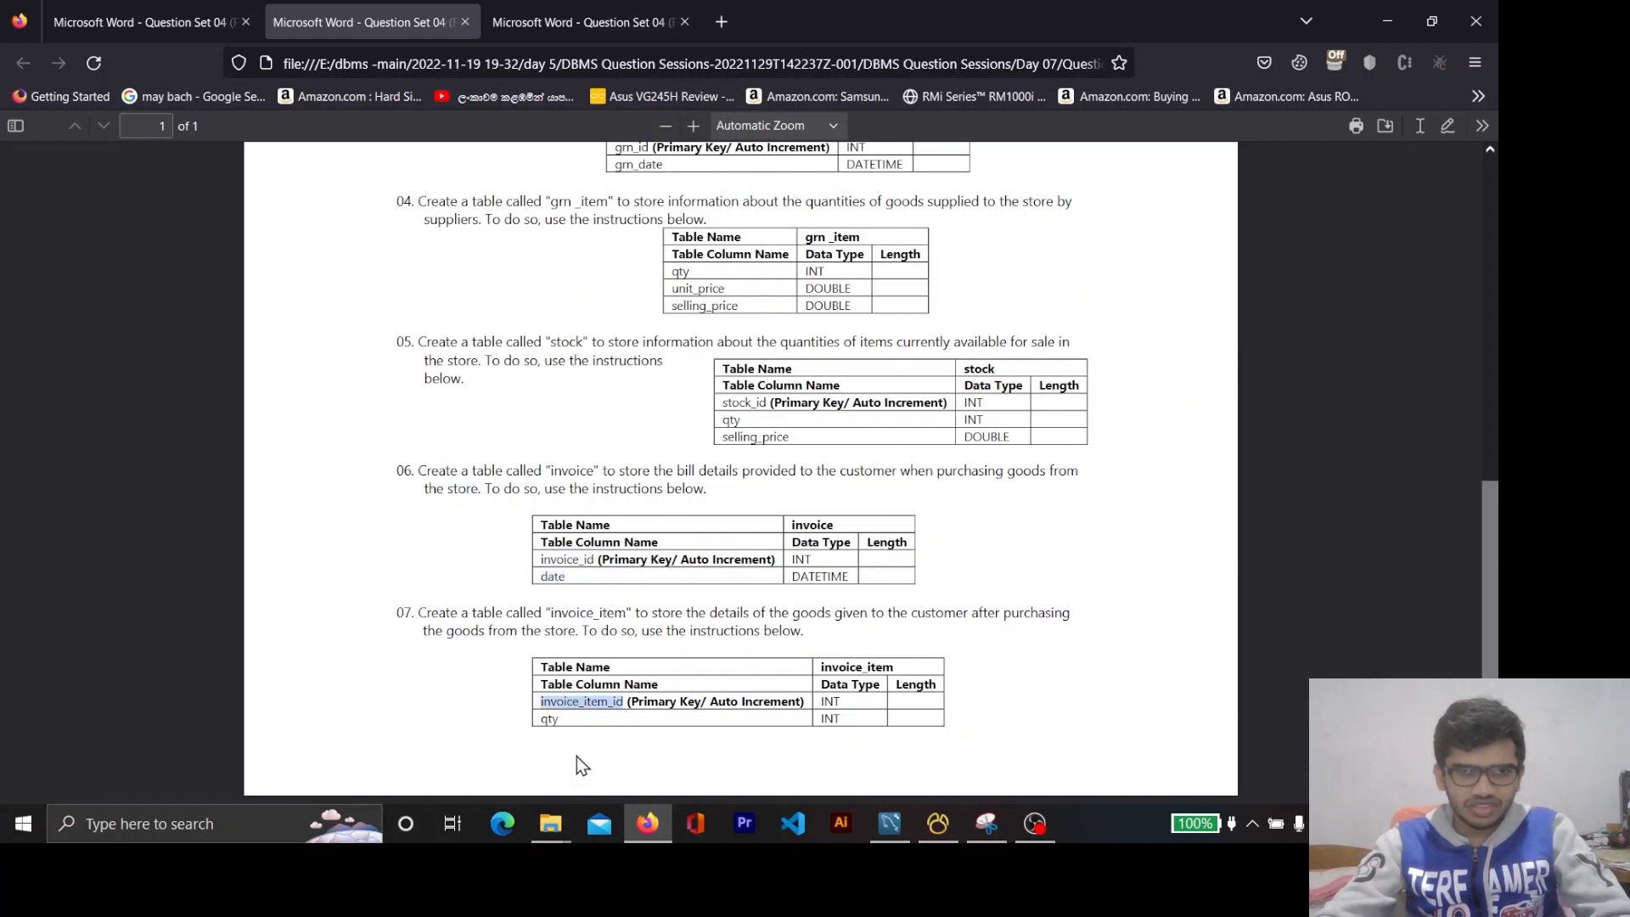
pyautogui.doubleClick(552, 720)
pyautogui.hotkey('alt', 'Tab')
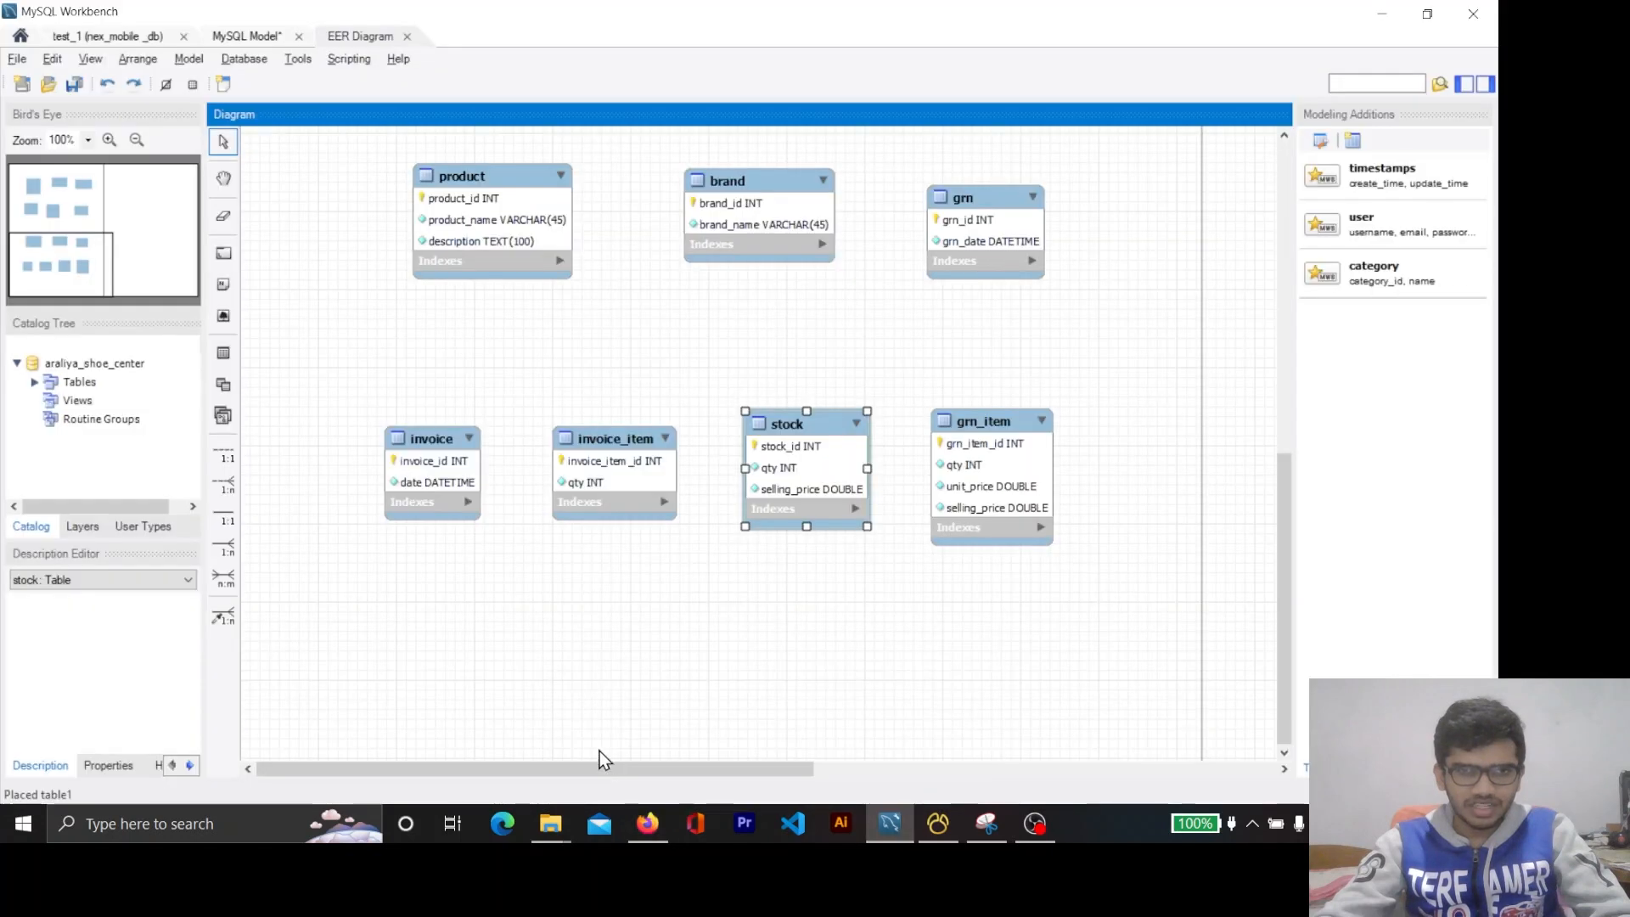
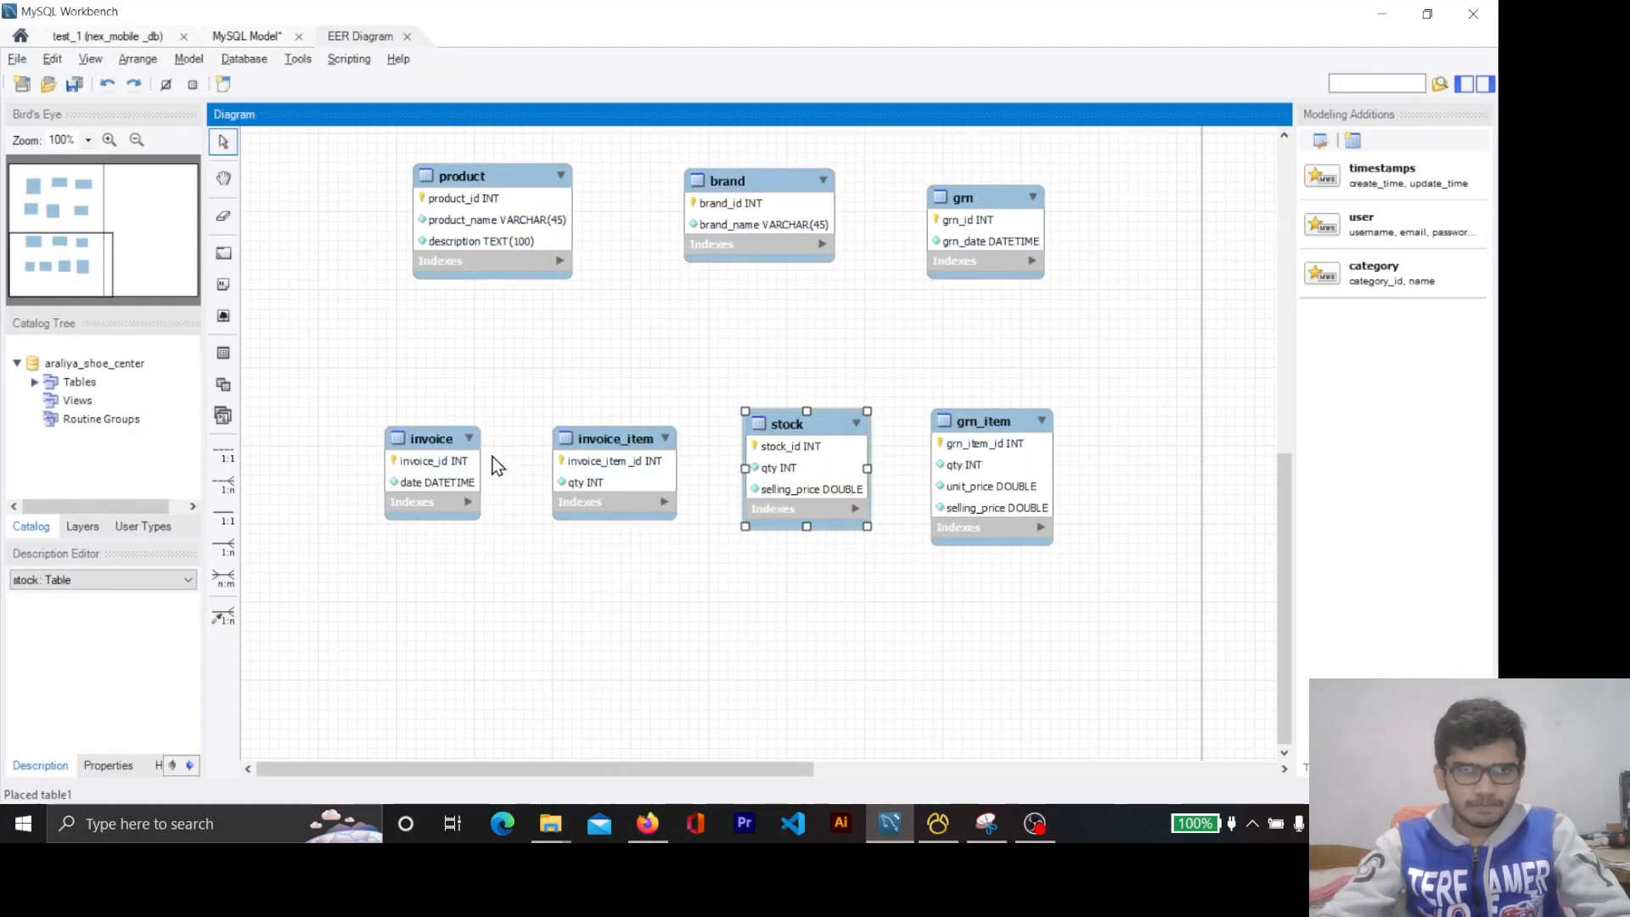
# Swap the invoice and invoice_item tables so that invoice sits between invoice_item and stock.
pyautogui.moveTo(447, 439); pyautogui.dragTo(640, 488)
pyautogui.moveTo(599, 437); pyautogui.dragTo(476, 443)
pyautogui.moveTo(624, 491); pyautogui.dragTo(634, 464)
pyautogui.click(698, 389)
# Draw a layer around the product, brand, grn, invoice_item, invoice, stock and grn_item tables.
pyautogui.scroll(2, 698, 387)
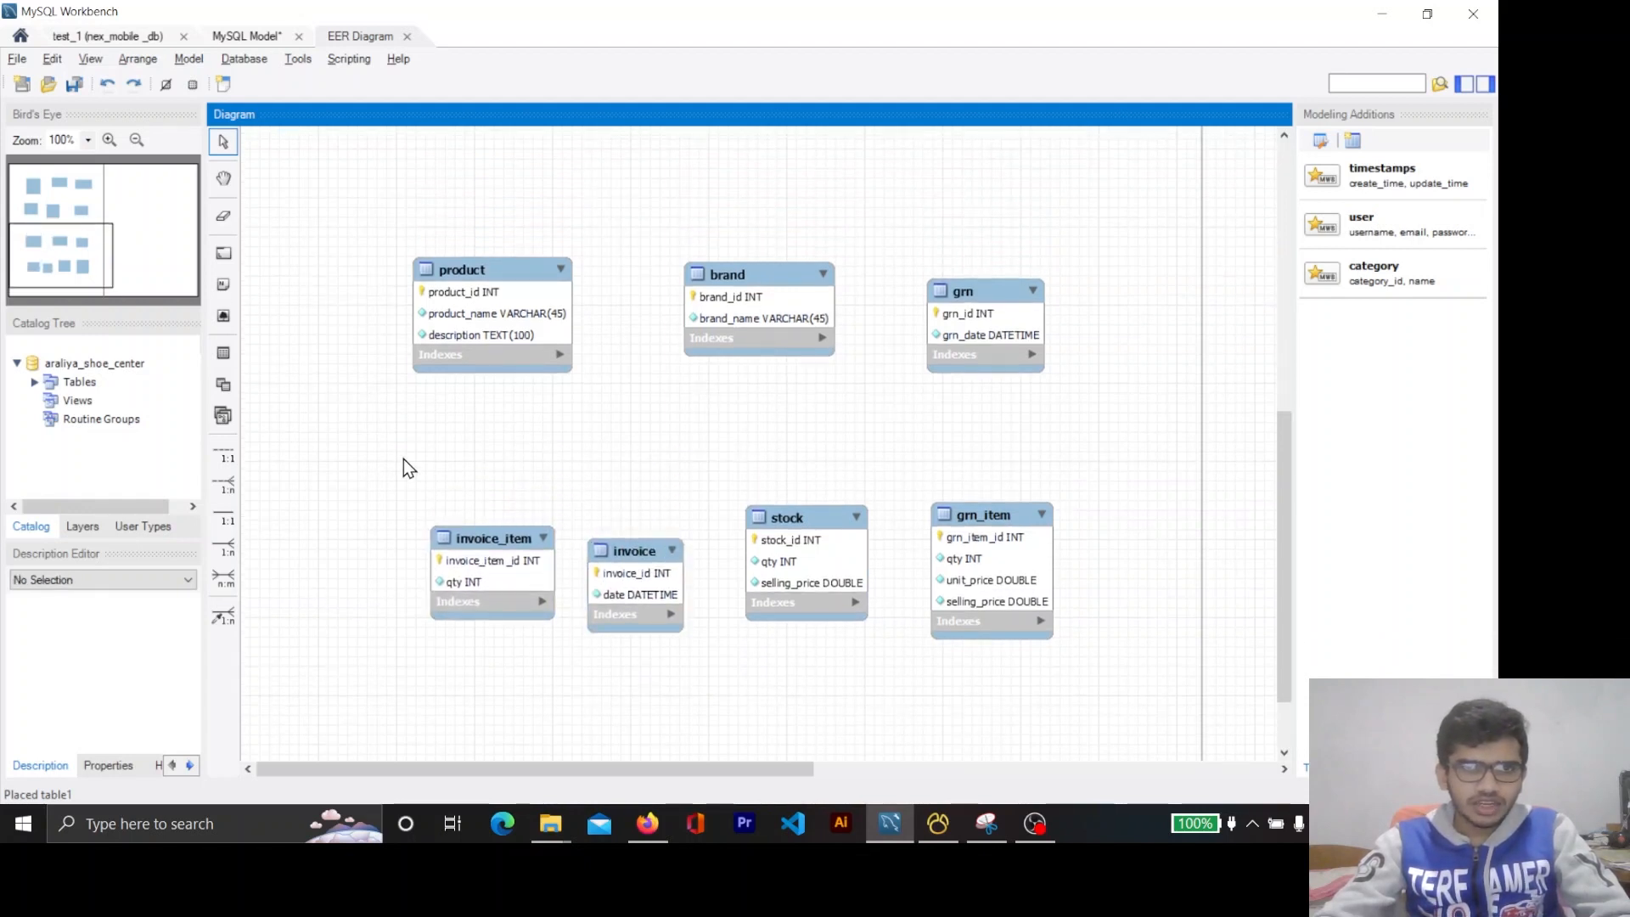
pyautogui.click(224, 285)
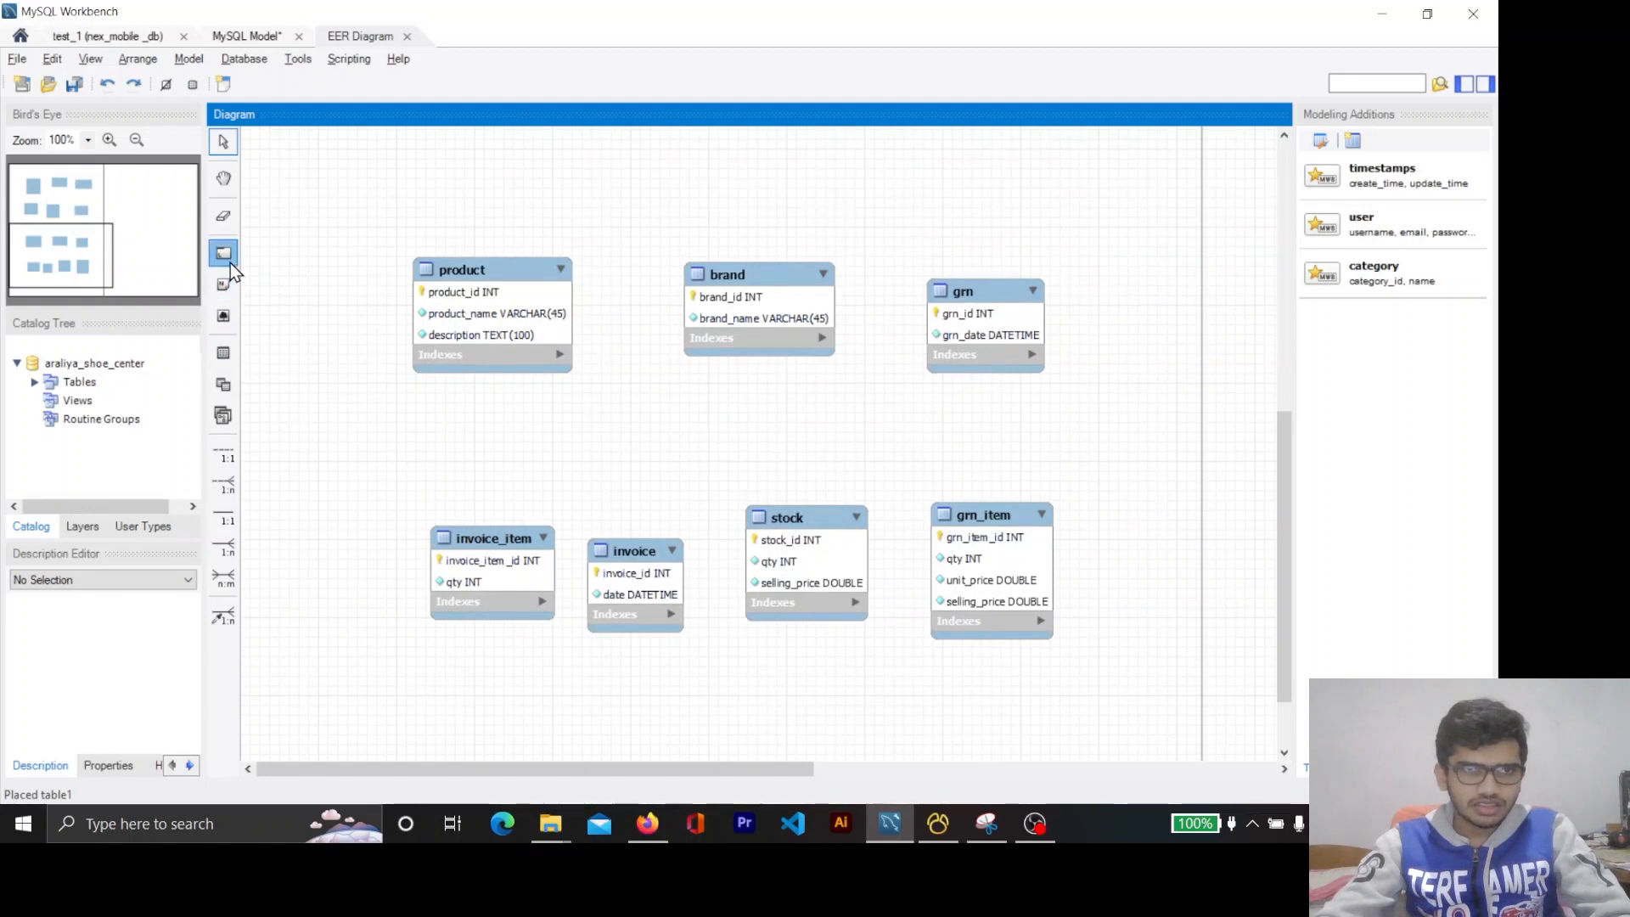
pyautogui.moveTo(375, 219); pyautogui.dragTo(1175, 696)
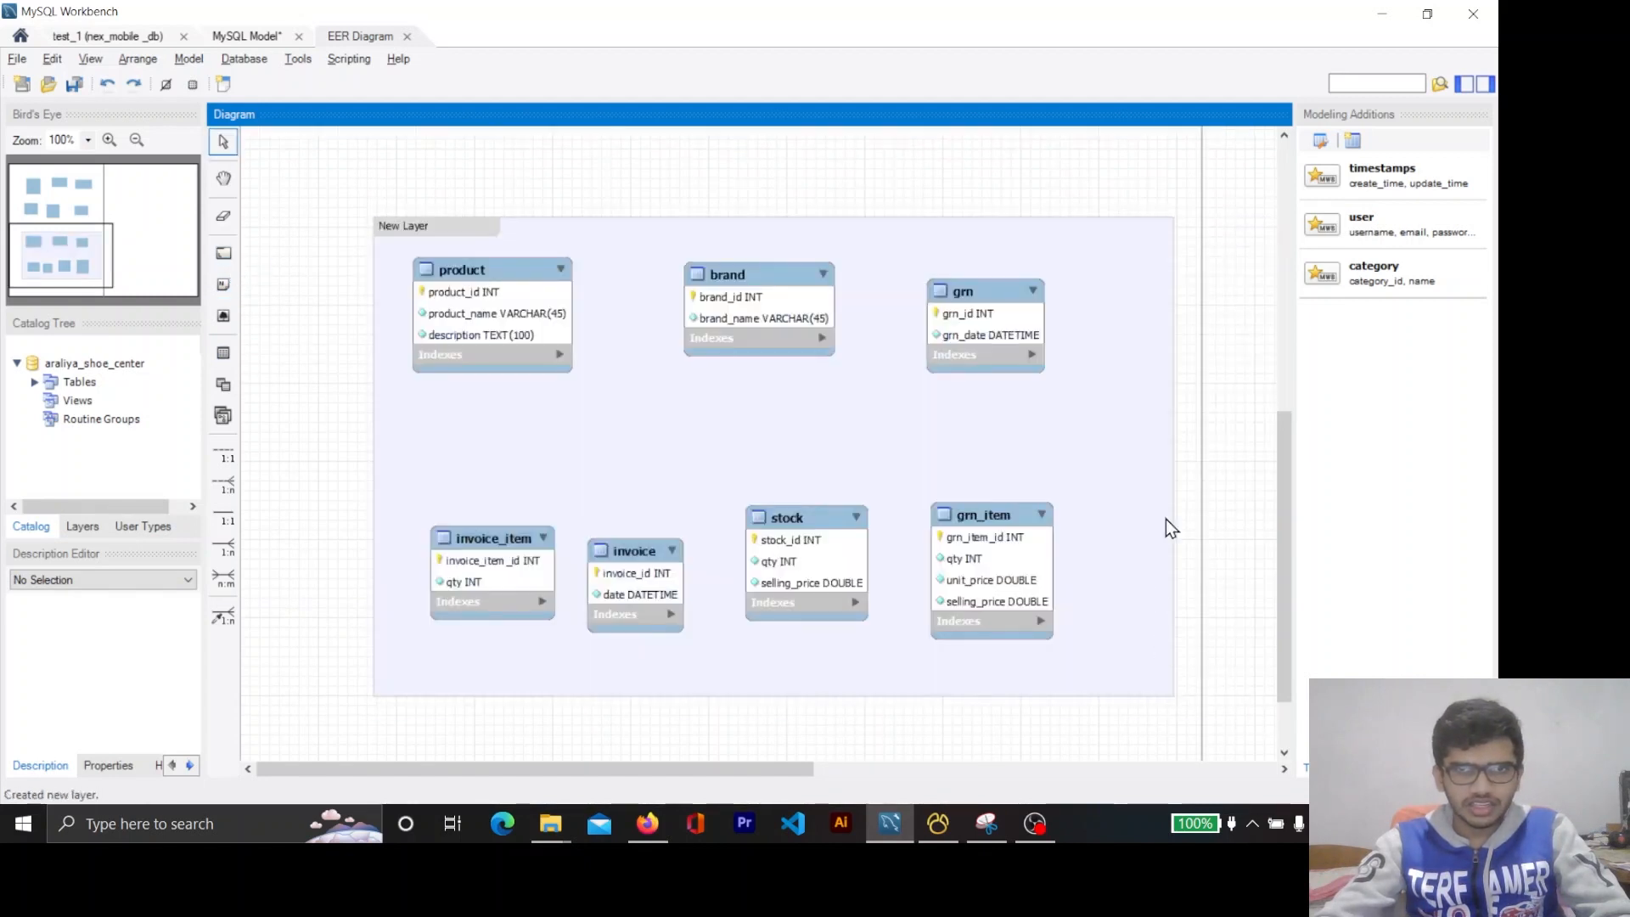
# Draw a second layer around the user, gender, user_type, system_login, address and city tables.
pyautogui.scroll(-1, 1186, 412)
pyautogui.scroll(3, 1162, 467)
pyautogui.scroll(8, 1161, 467)
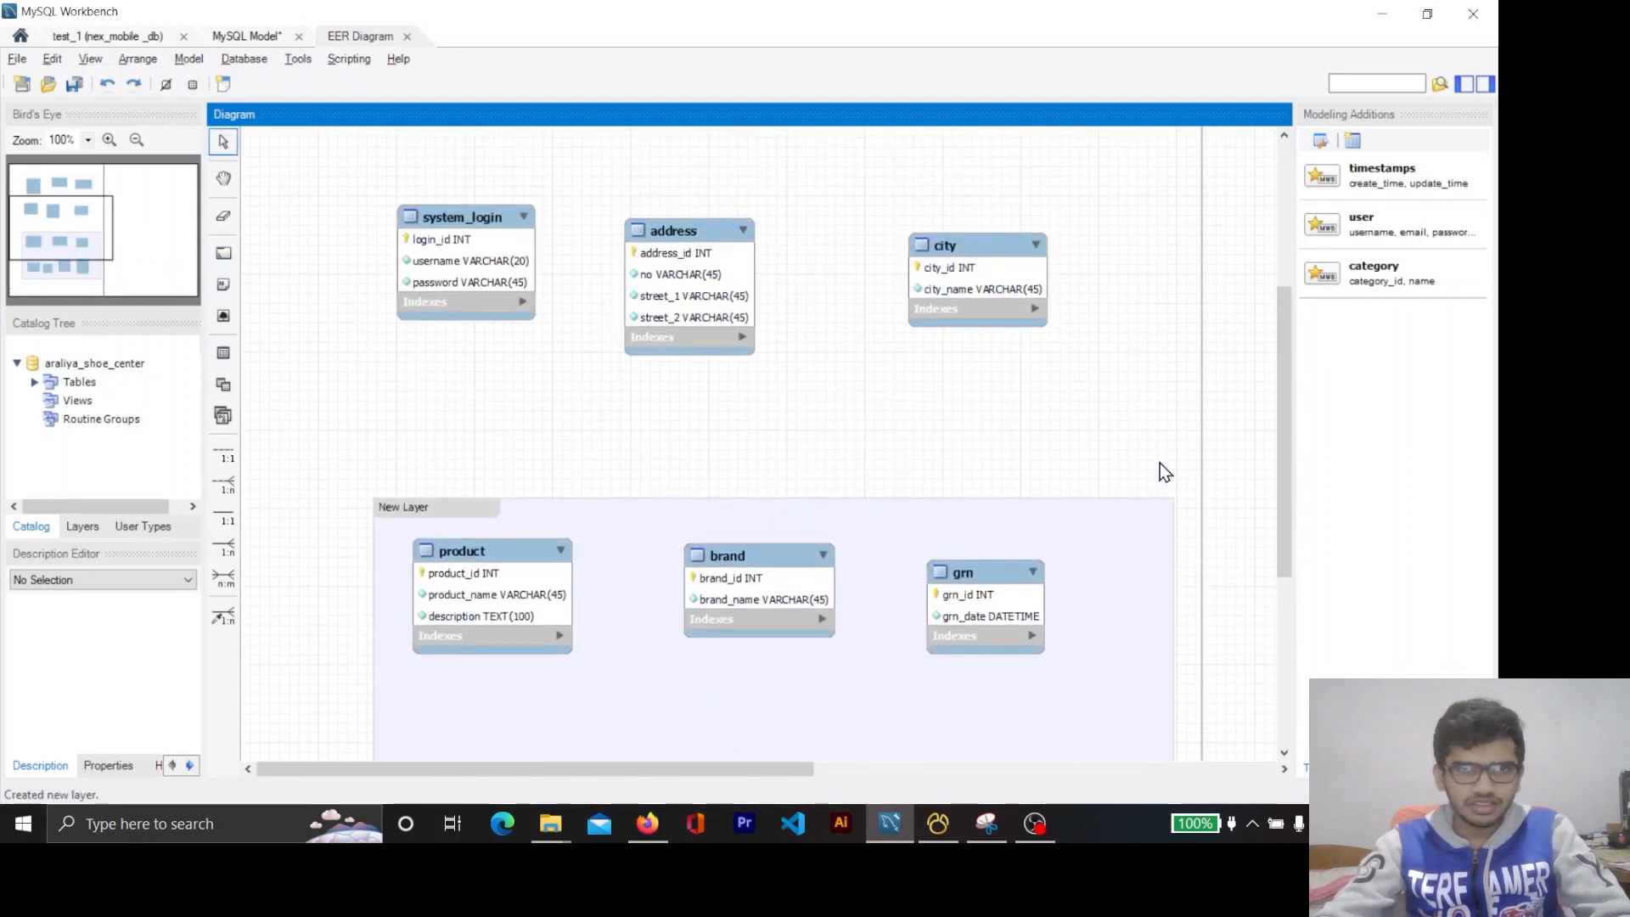
pyautogui.scroll(2, 415, 435)
pyautogui.click(223, 252)
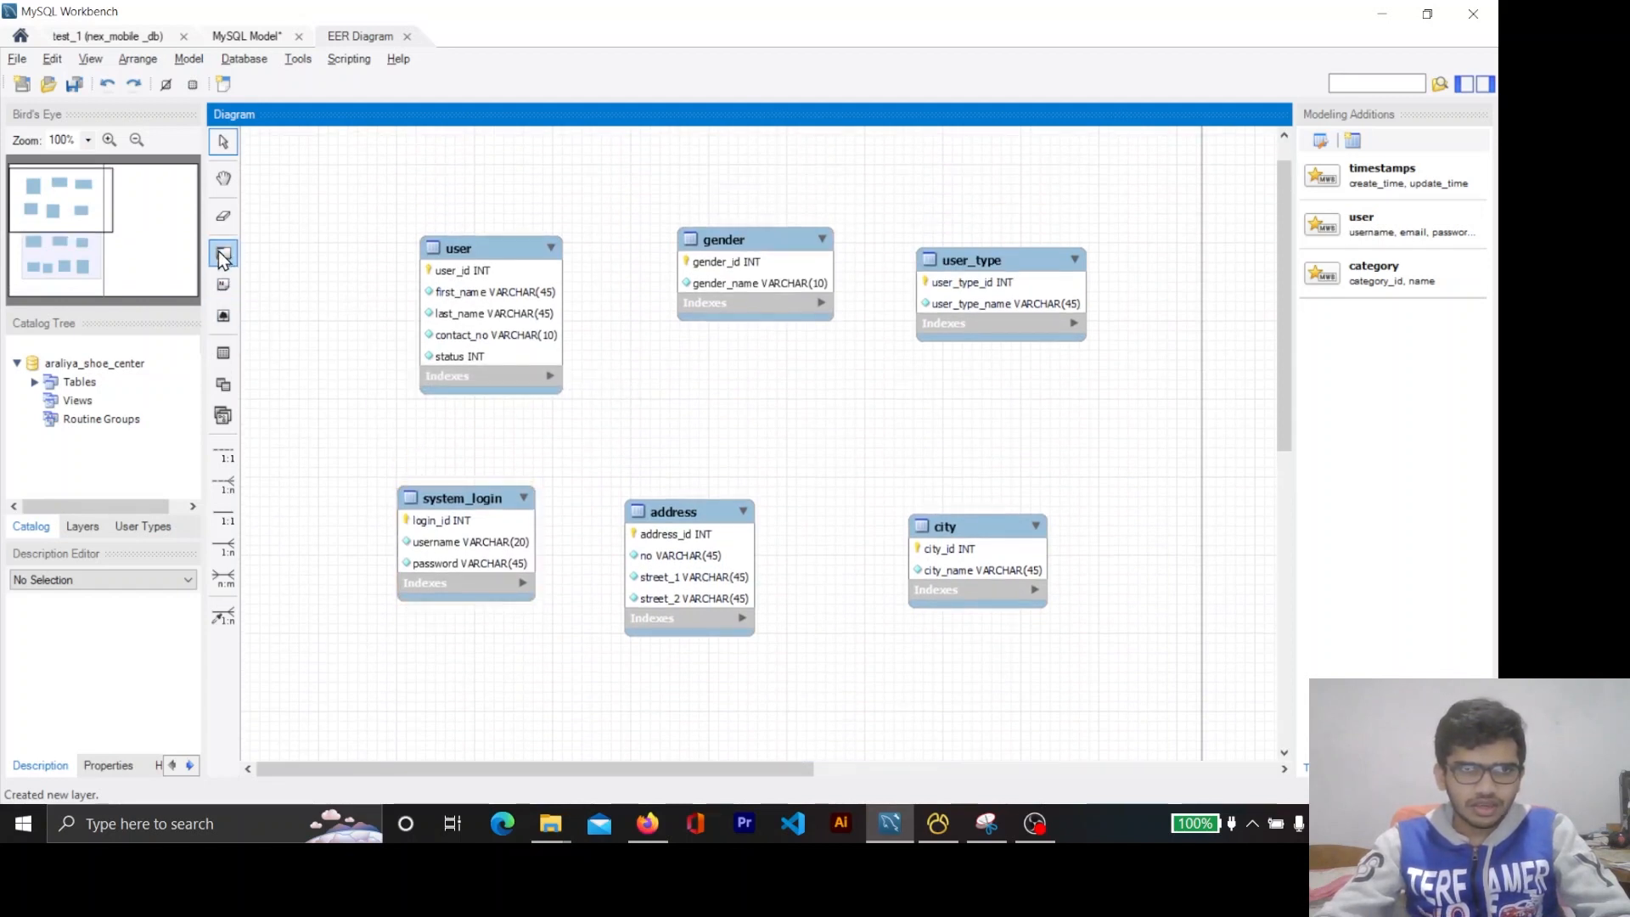
pyautogui.moveTo(338, 206); pyautogui.dragTo(1206, 727)
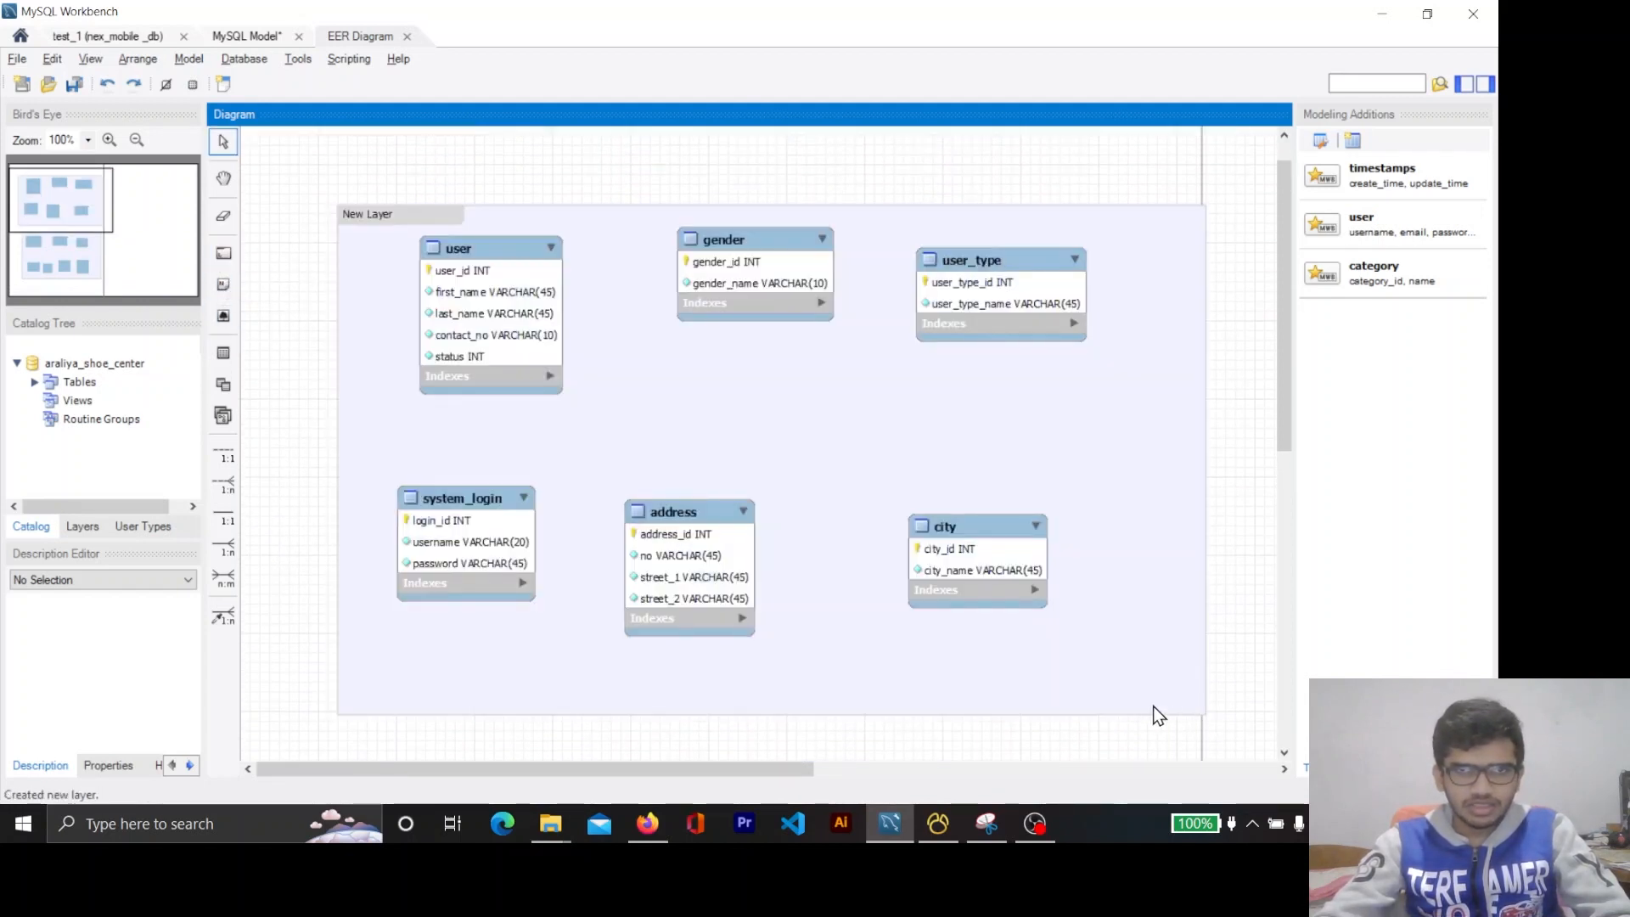
# Rename the layer around the user, gender and user_type tables as customer.
pyautogui.doubleClick(371, 217)
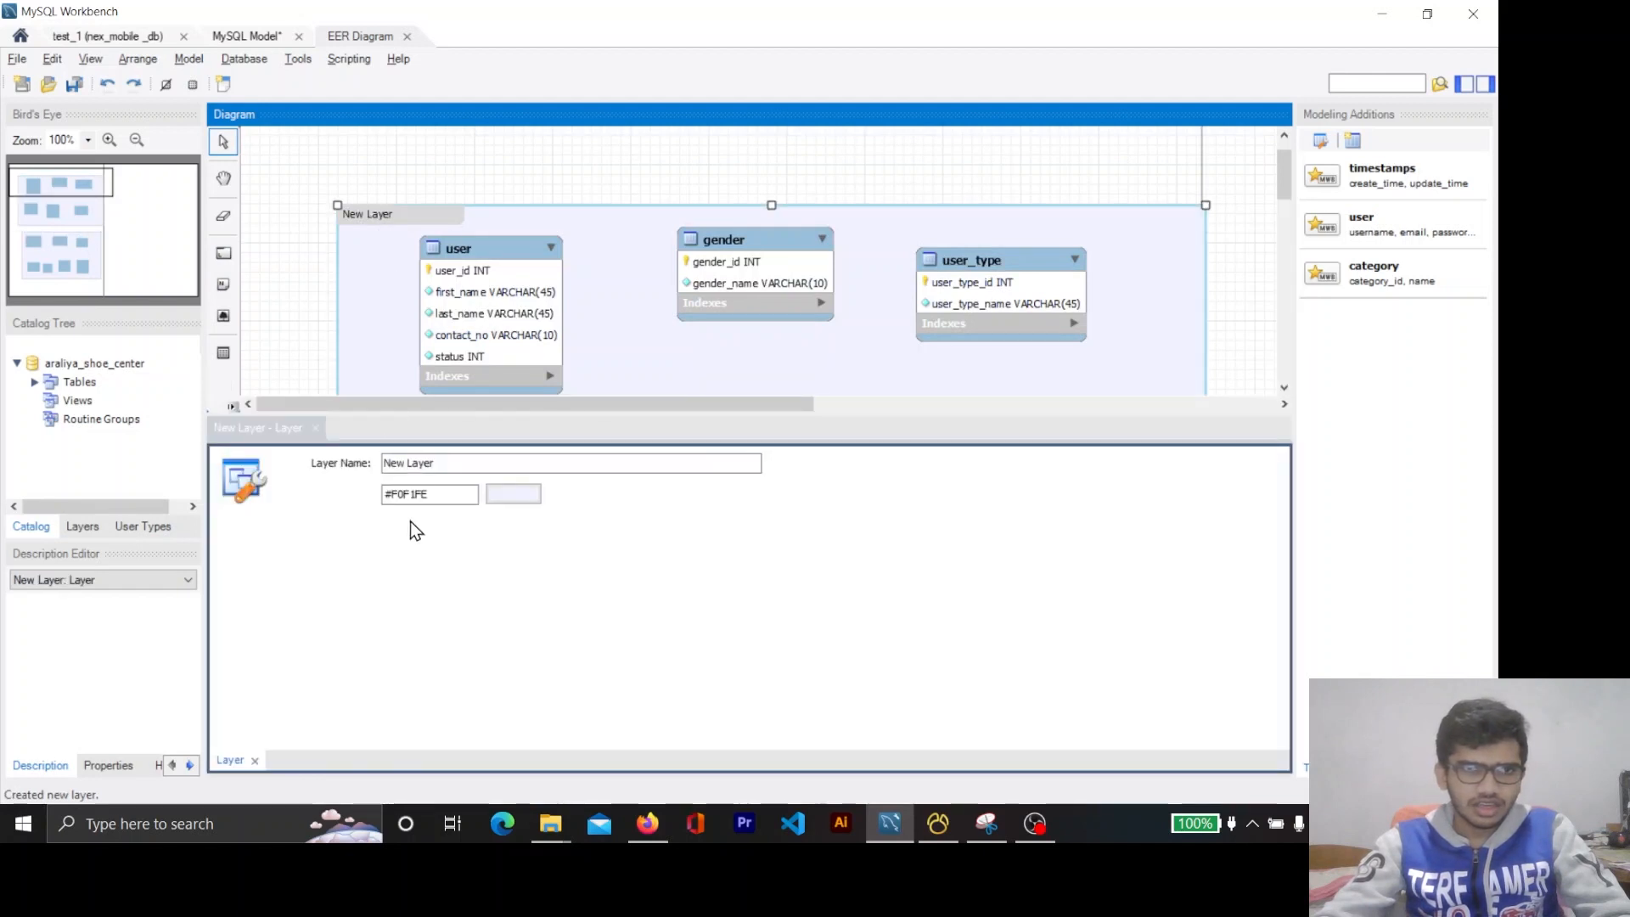
pyautogui.moveTo(461, 465); pyautogui.dragTo(289, 465)
pyautogui.write('CUSTO')
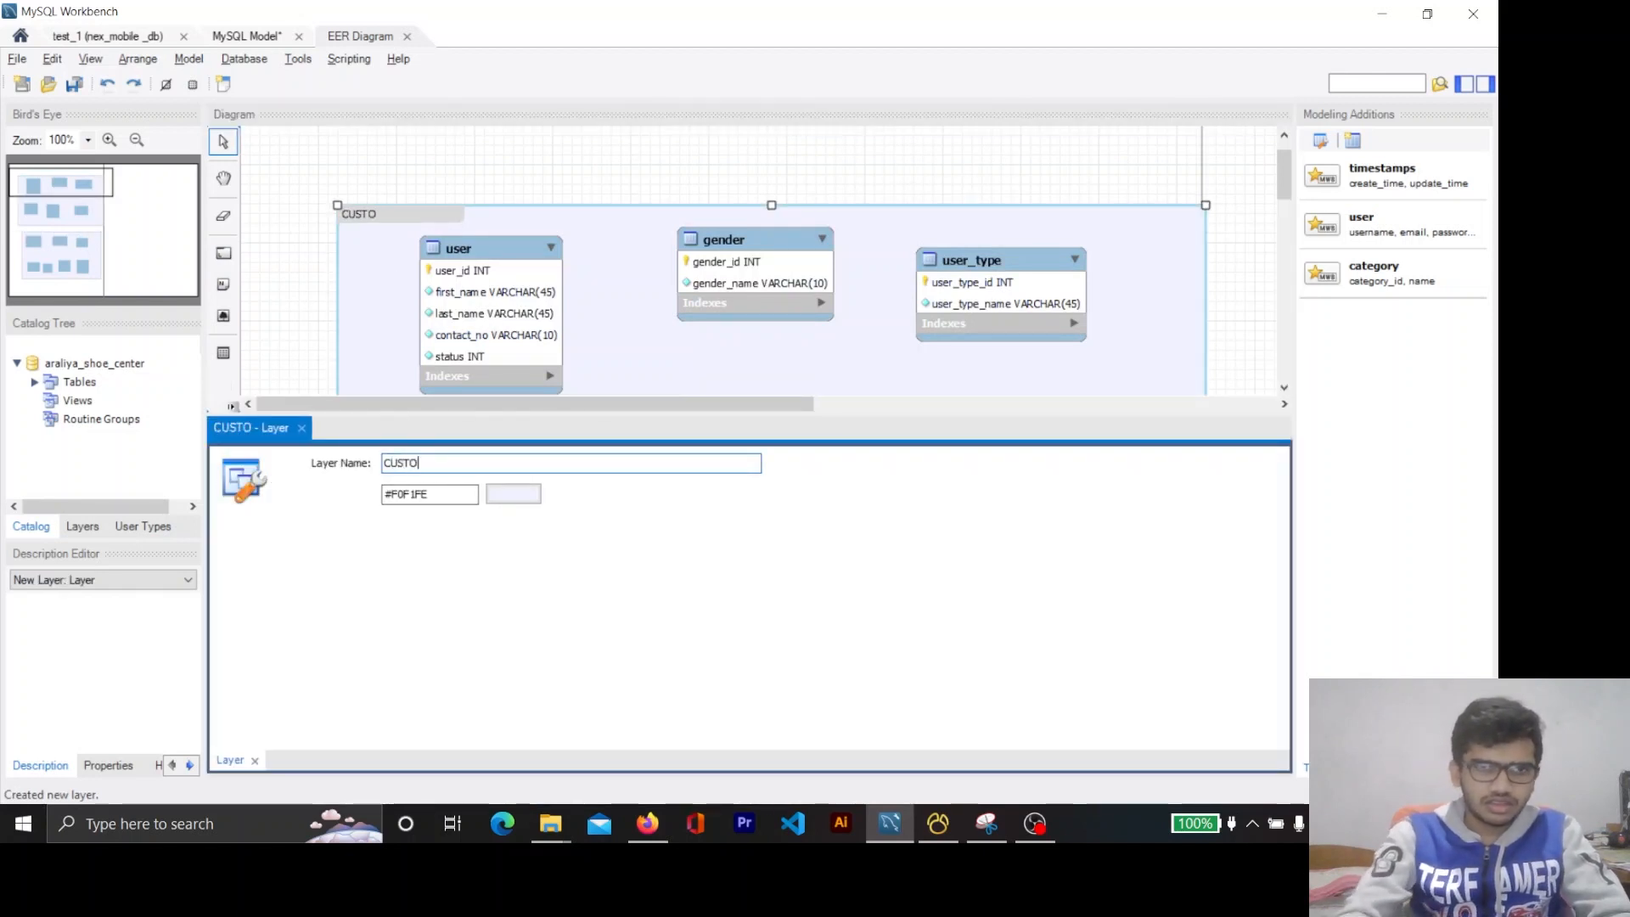
pyautogui.press('BackSpace')
pyautogui.press('BackSpace')
pyautogui.press('BackSpace')
pyautogui.press('BackSpace')
pyautogui.press('BackSpace')
pyautogui.write('cust')
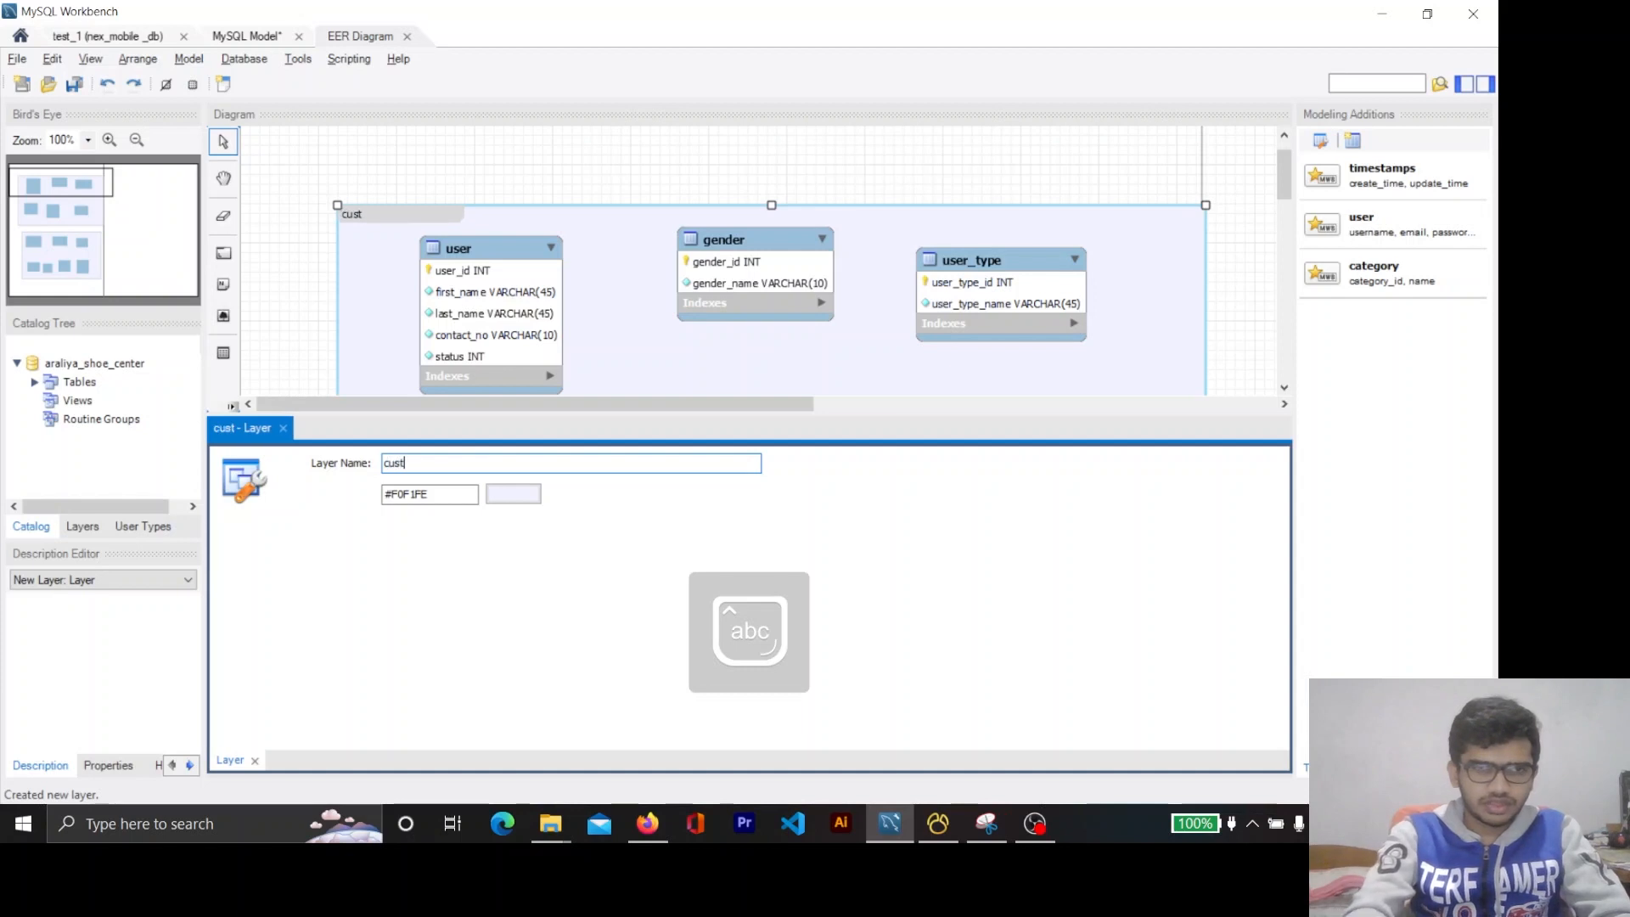
pyautogui.write('oimer')
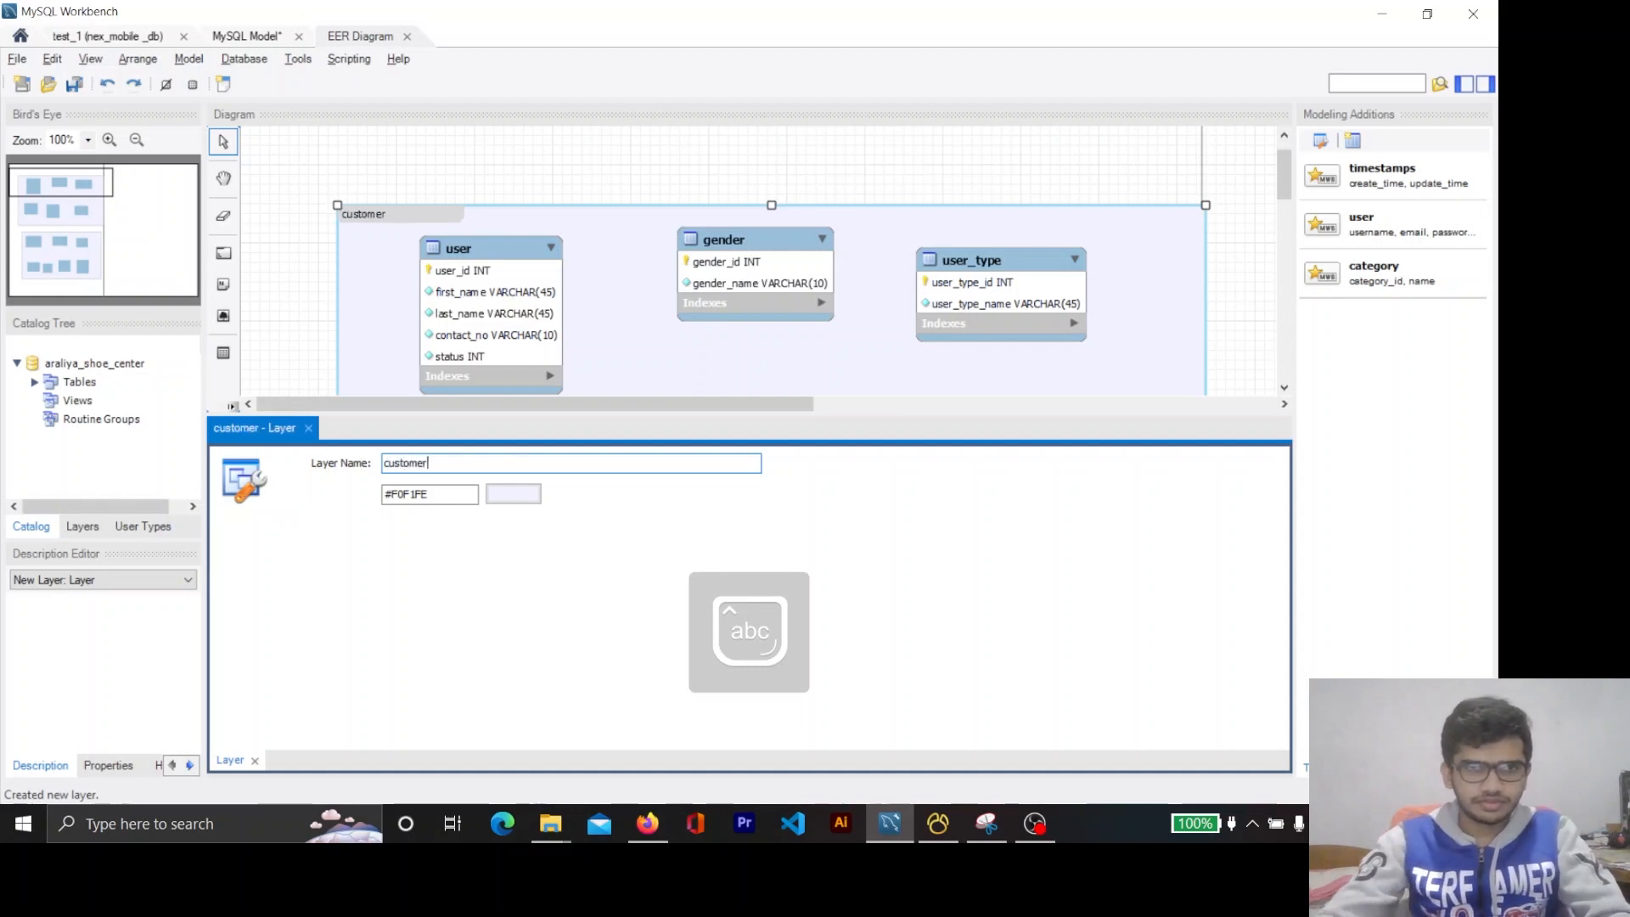
pyautogui.click(507, 331)
pyautogui.scroll(-6, 506, 331)
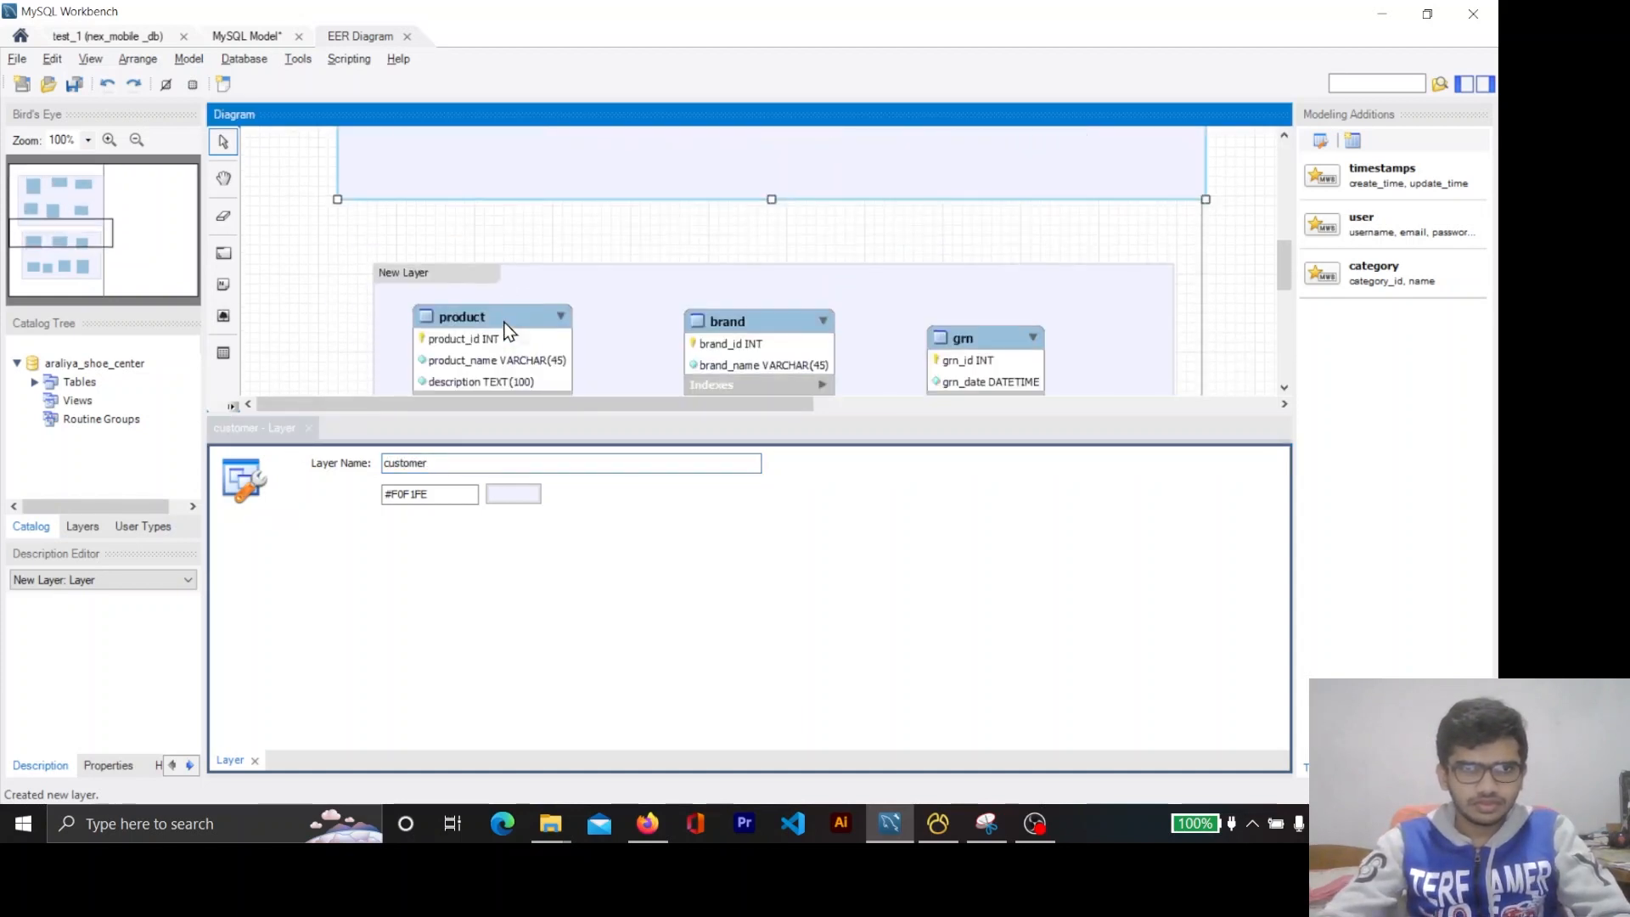
# Rename the layer around the product, brand and grn tables as product.
pyautogui.click(389, 181)
pyautogui.scroll(-5, 538, 248)
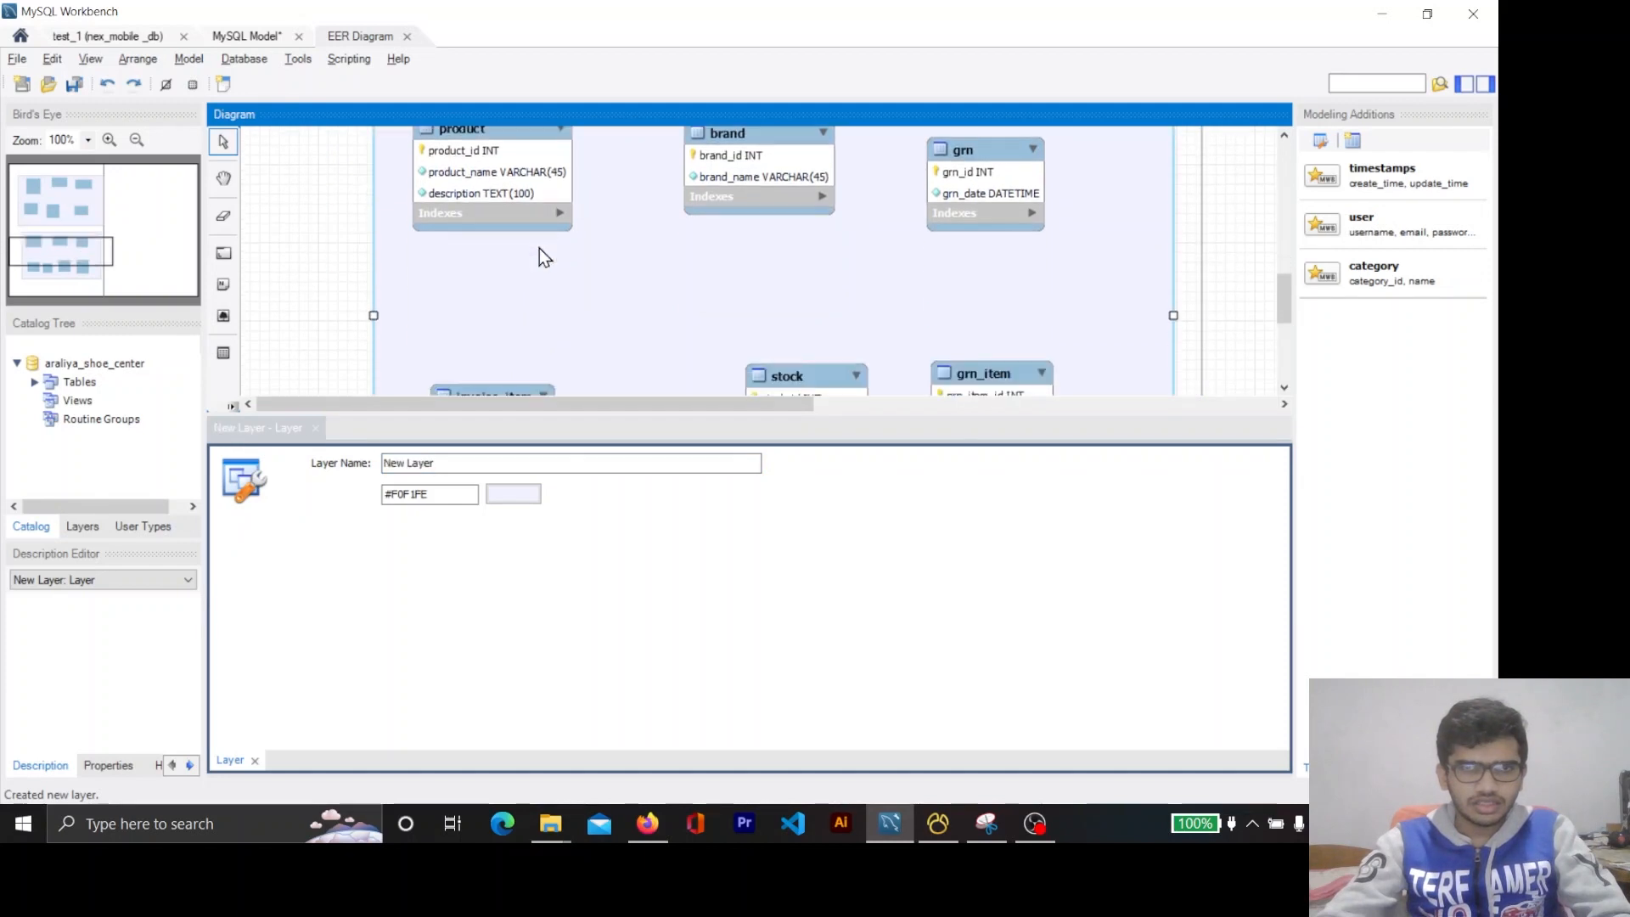
pyautogui.scroll(5, 538, 248)
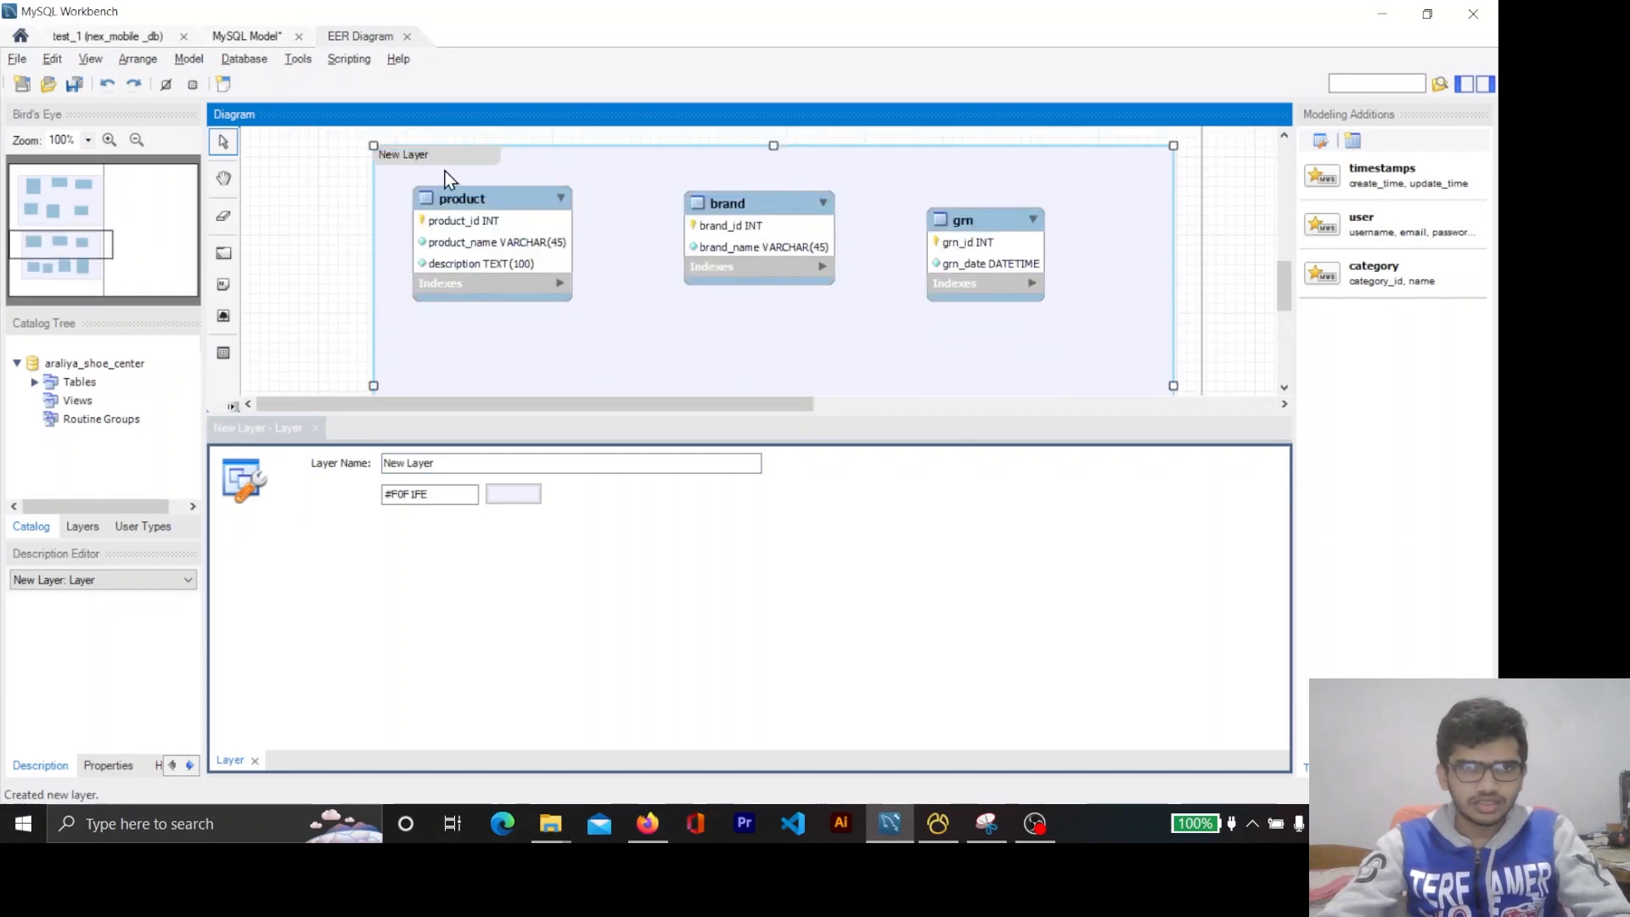
pyautogui.moveTo(449, 459); pyautogui.dragTo(328, 463)
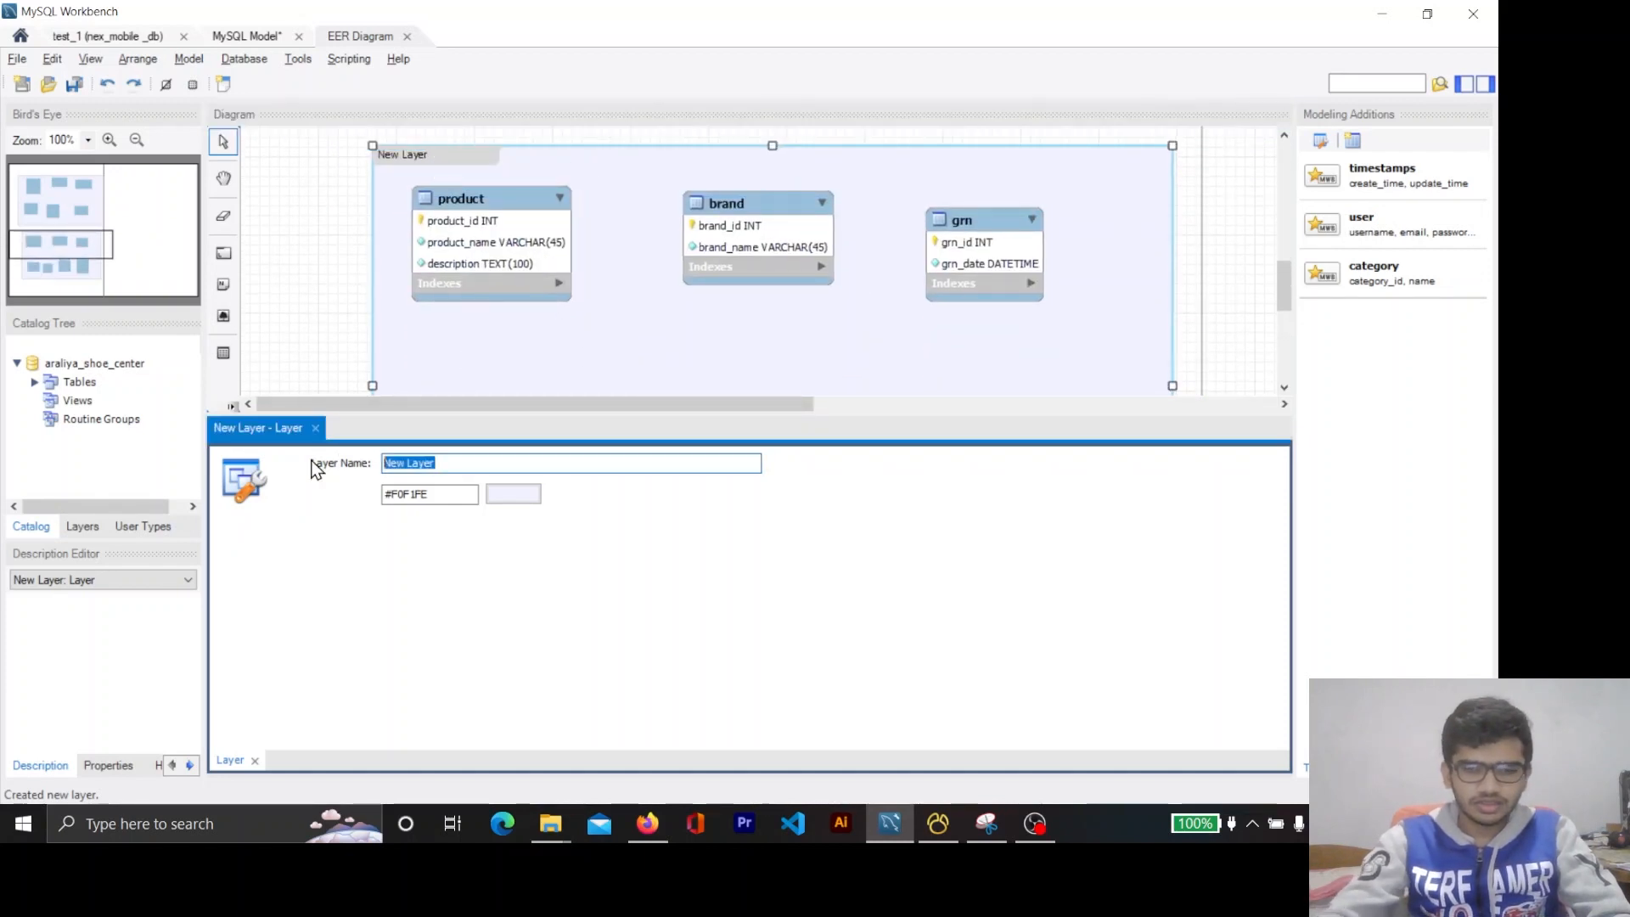
pyautogui.write('product')
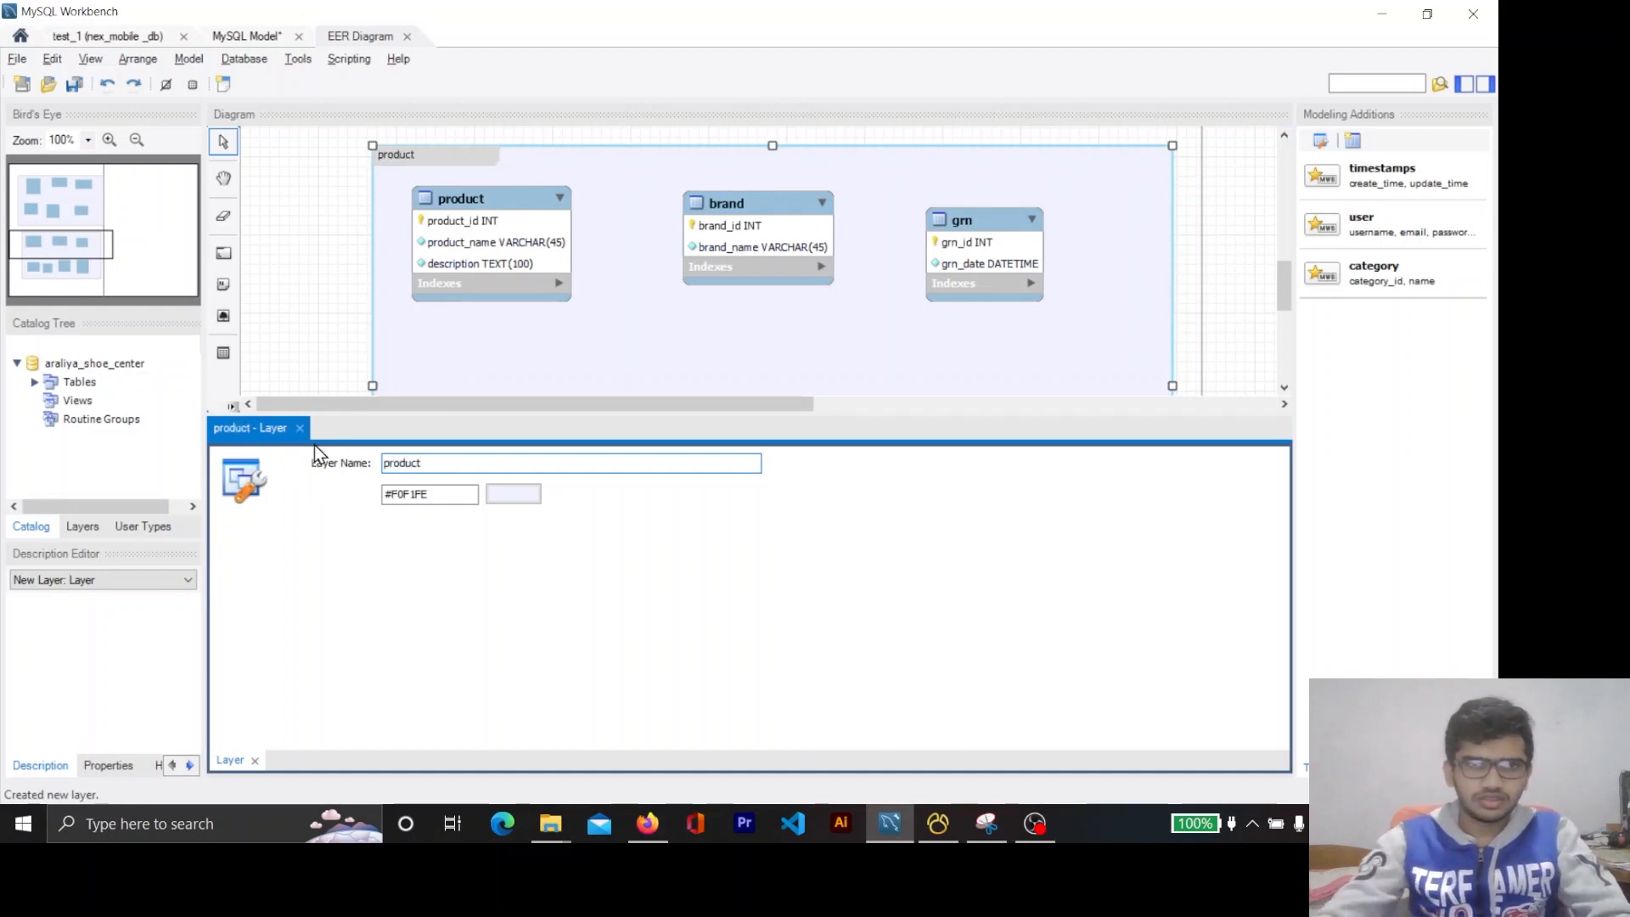
pyautogui.click(338, 328)
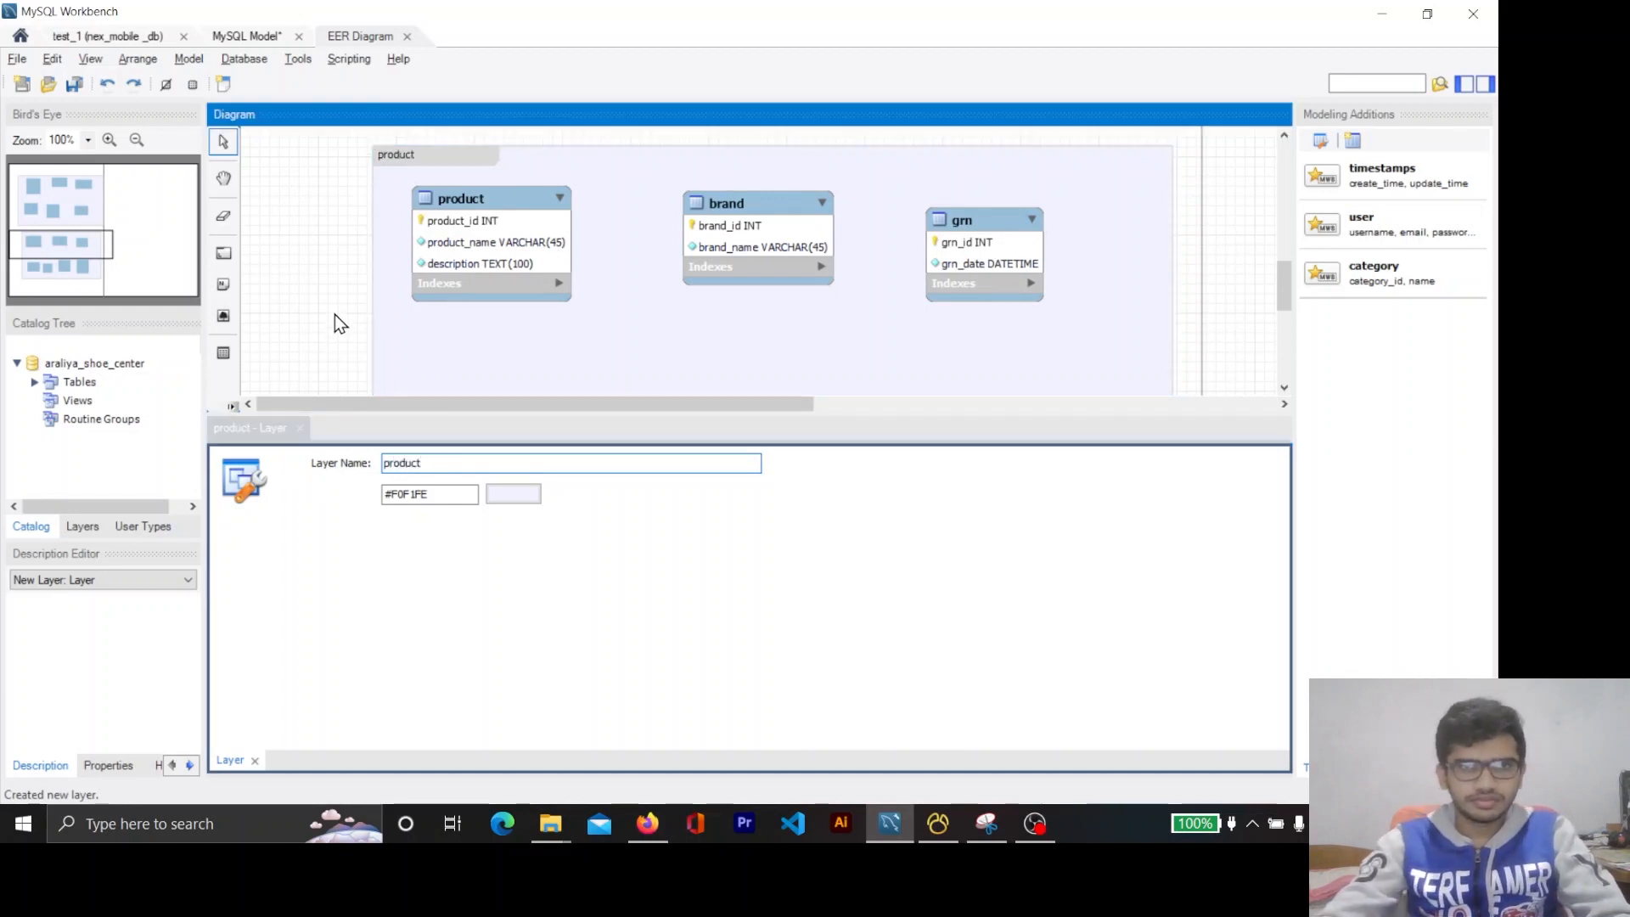
pyautogui.click(306, 450)
pyautogui.click(300, 428)
# Change the product layer's colour to light yellow, #ffff80.
pyautogui.scroll(1, 374, 472)
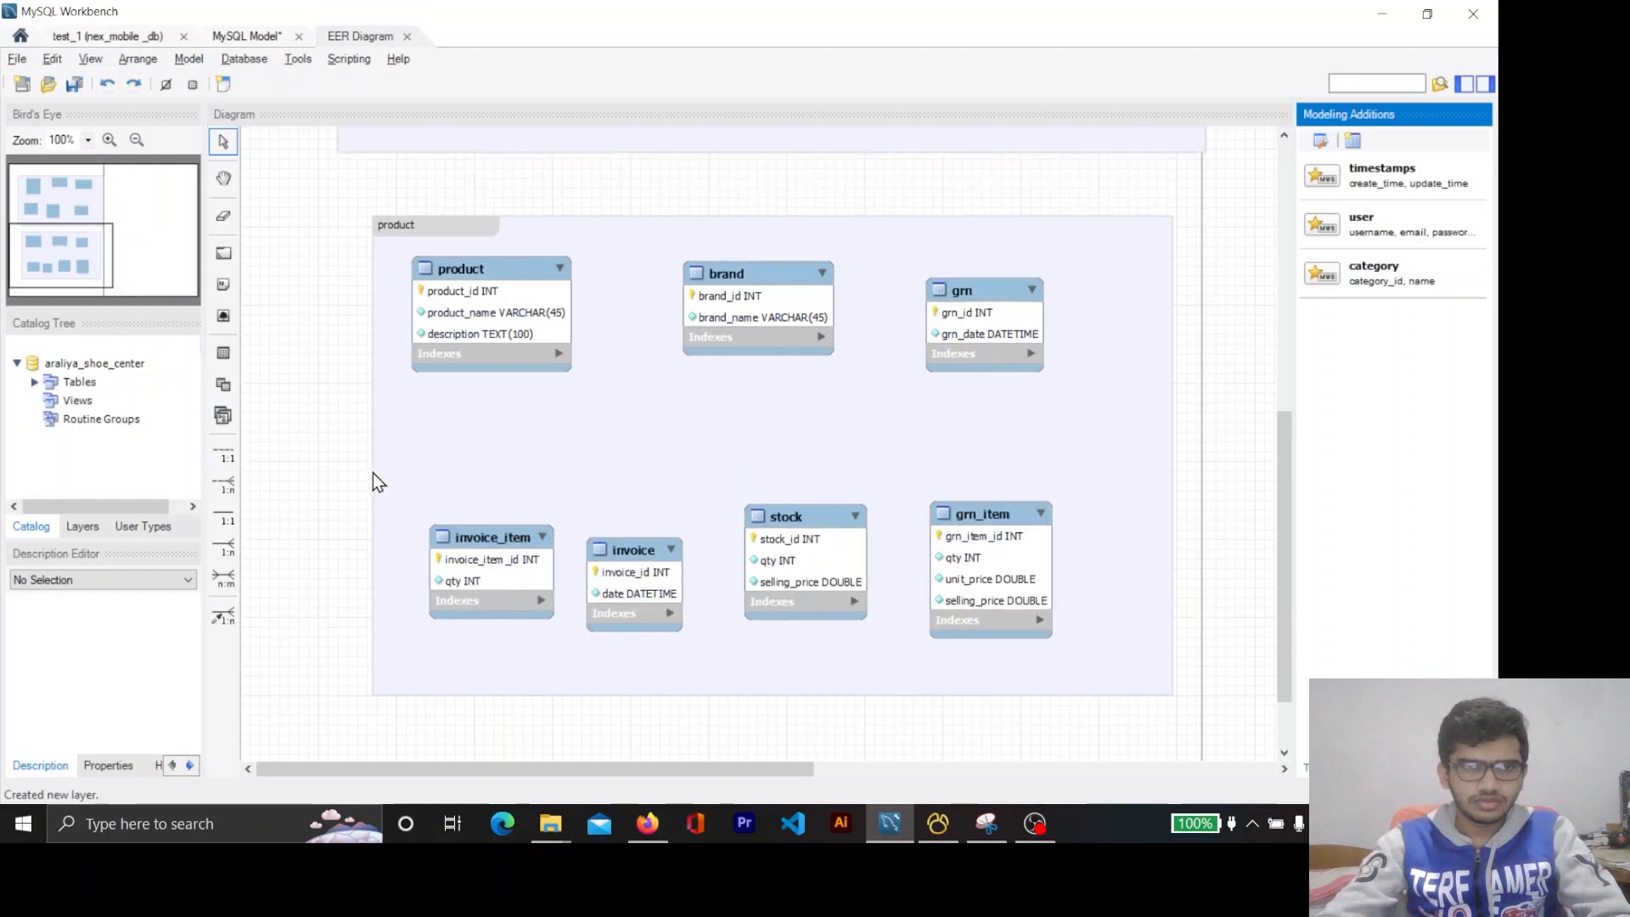
pyautogui.doubleClick(391, 303)
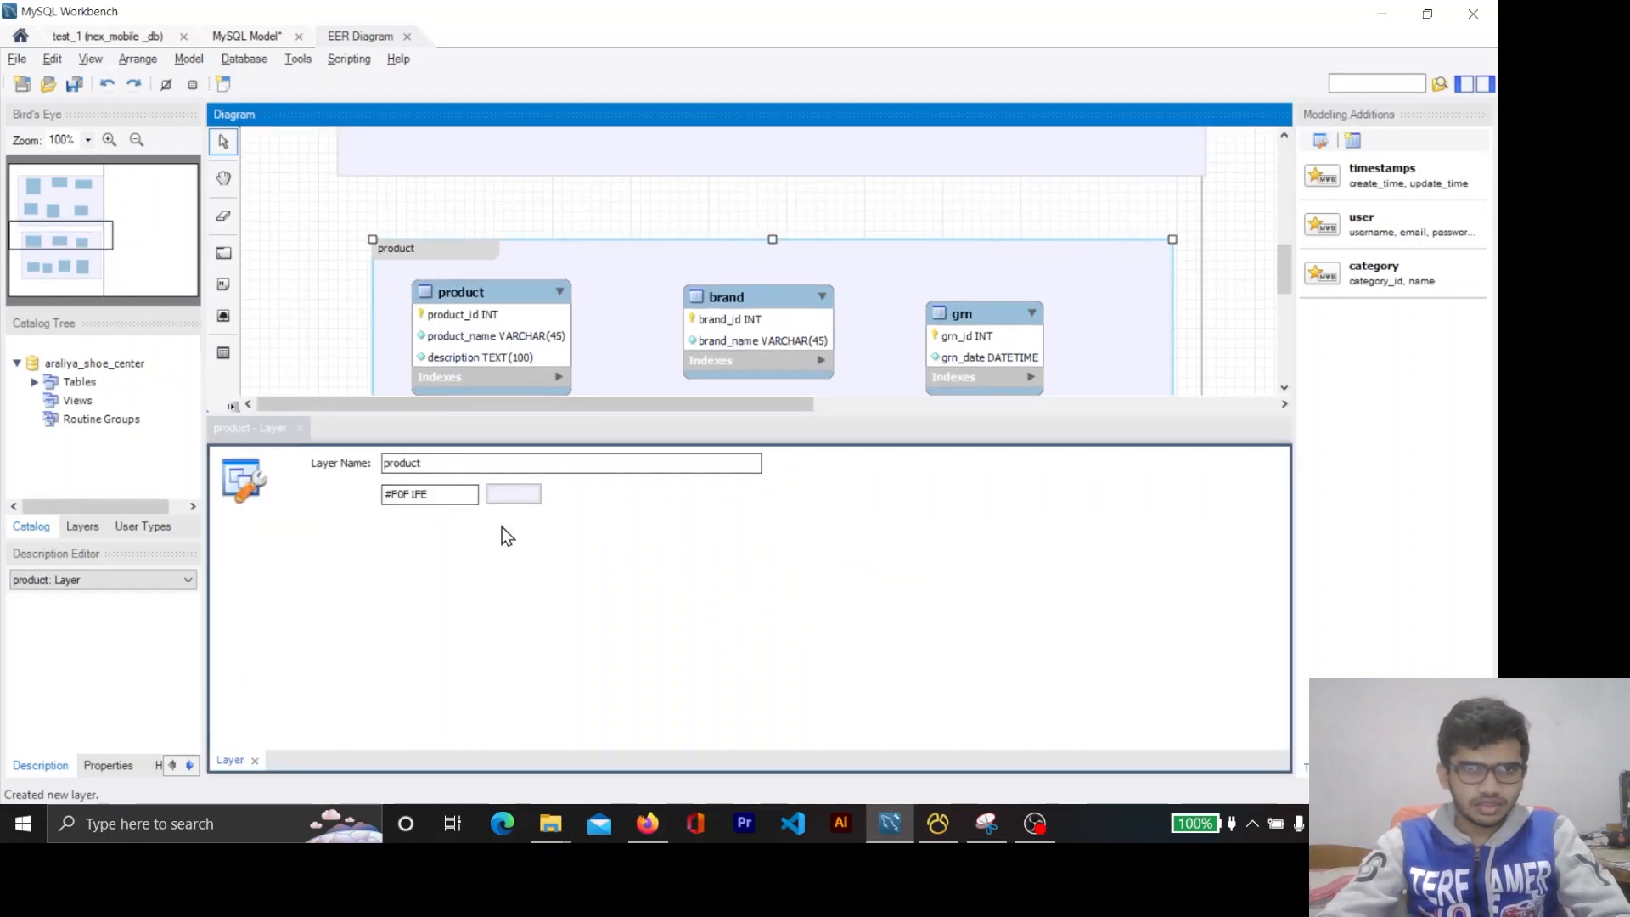
pyautogui.click(510, 496)
pyautogui.click(574, 223)
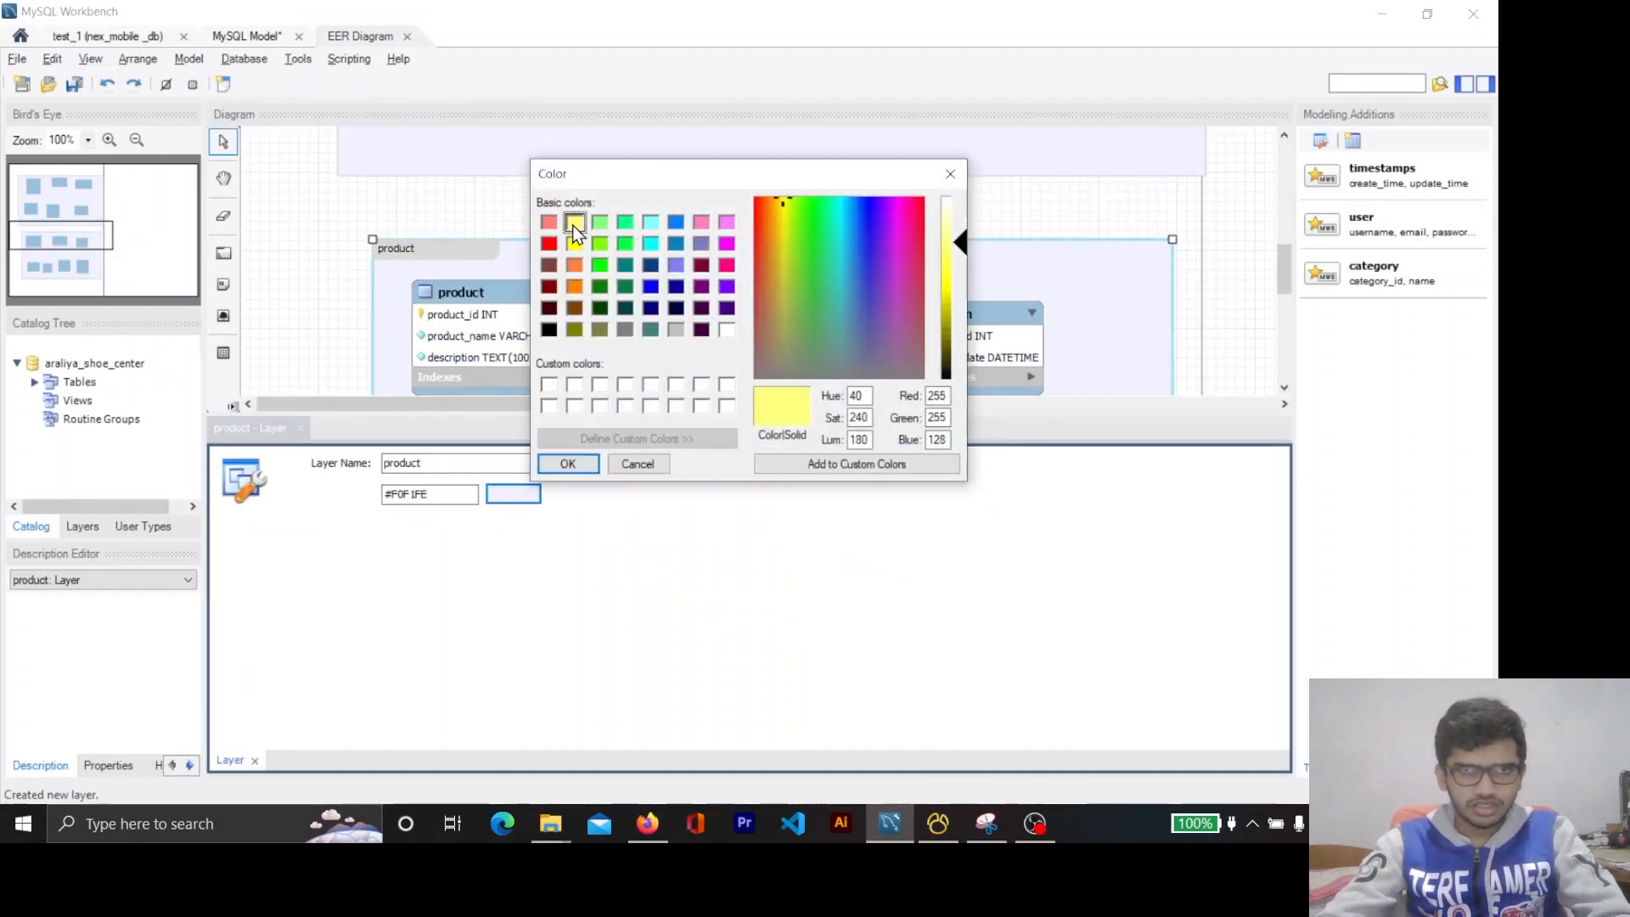
pyautogui.click(567, 463)
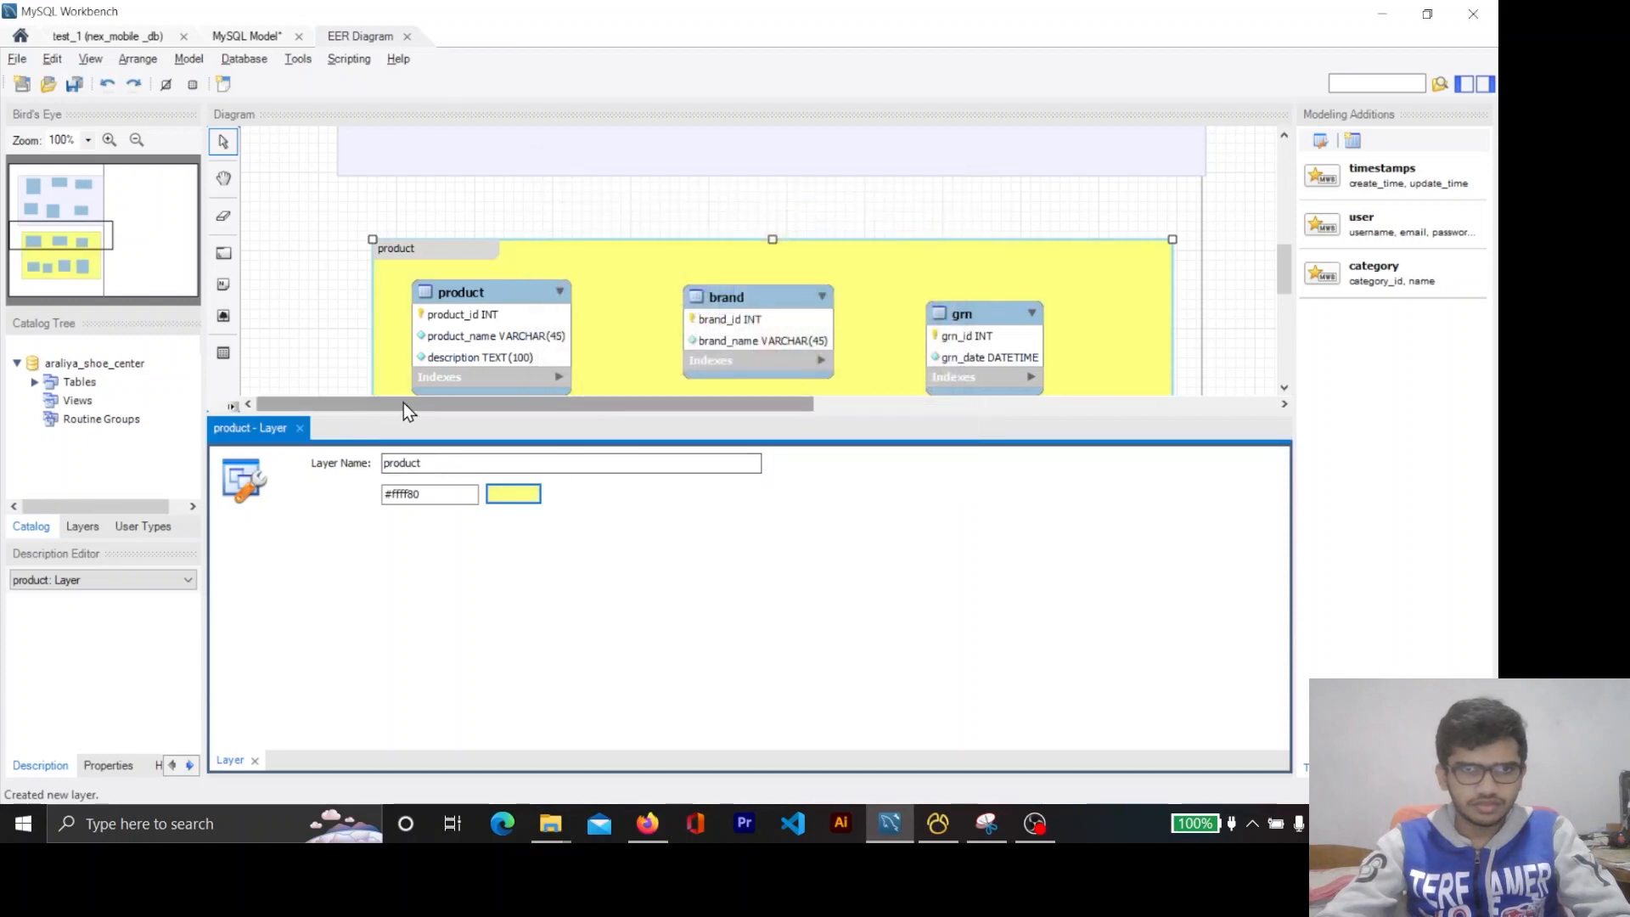
pyautogui.click(300, 428)
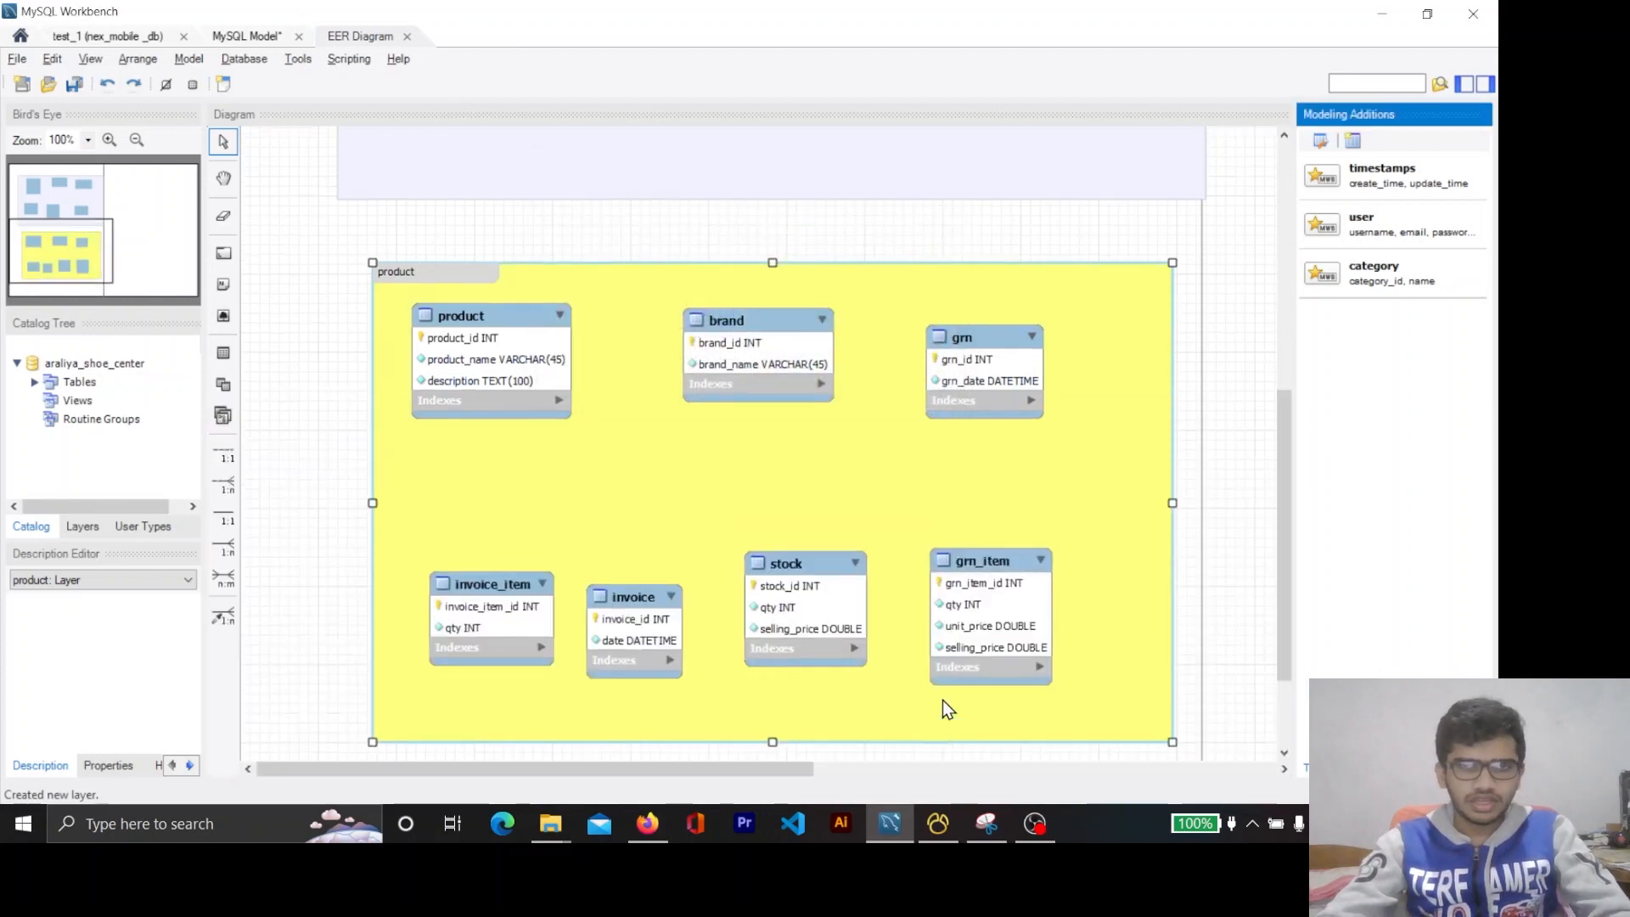
# Look over the customer and product layers and the tables grouped in each of them.
pyautogui.scroll(2, 942, 700)
pyautogui.click(1223, 399)
pyautogui.scroll(1, 1222, 399)
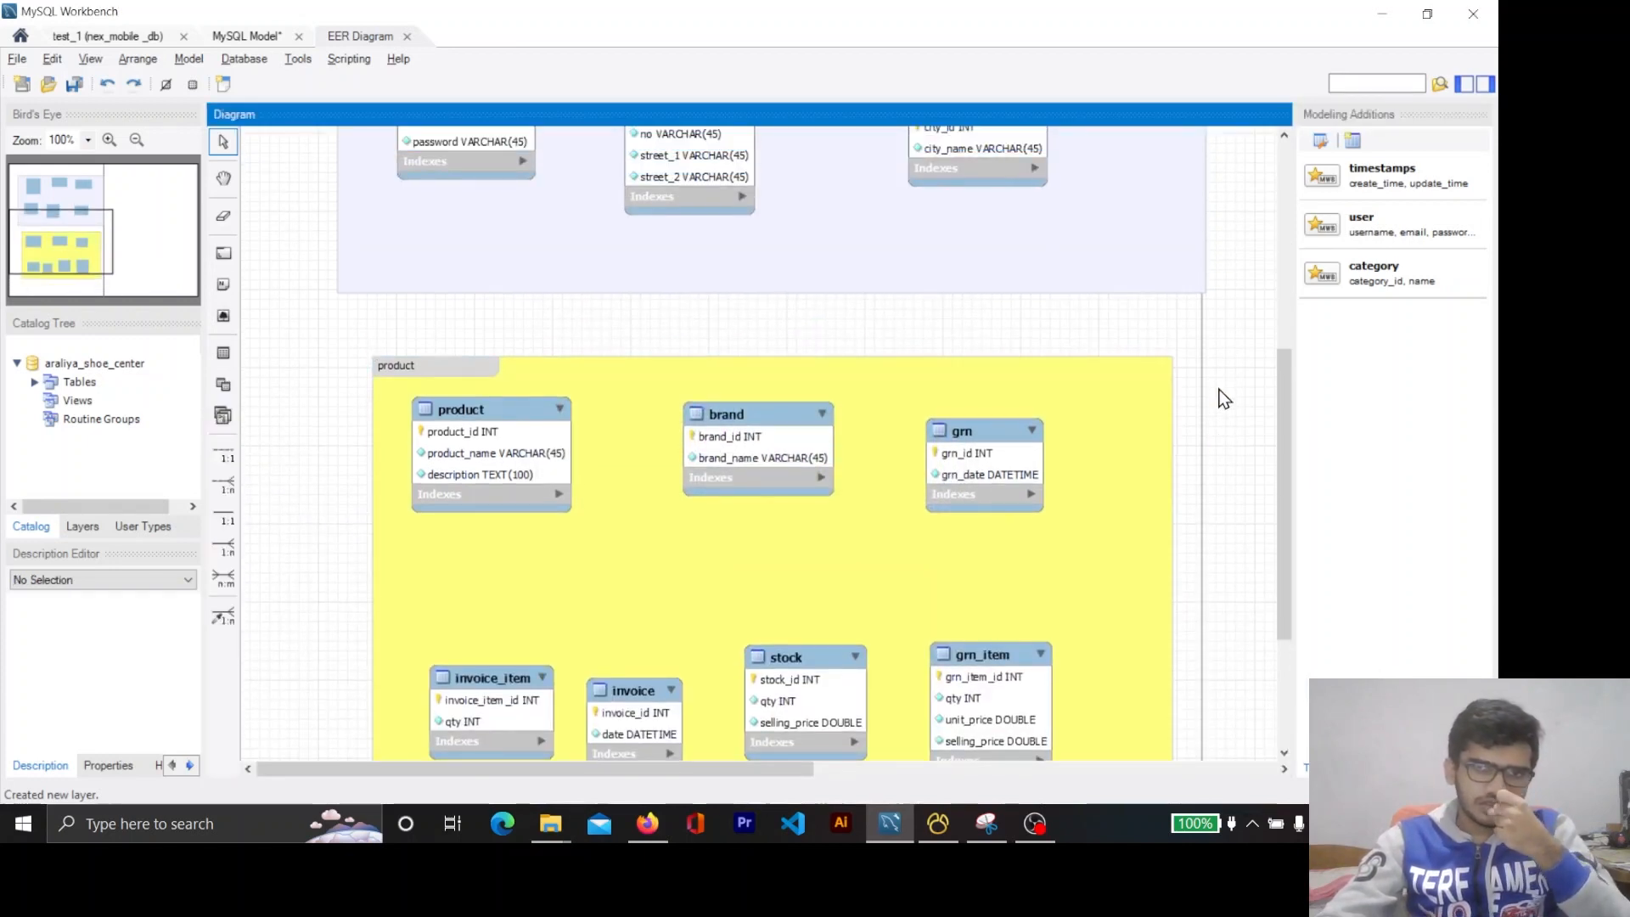
pyautogui.scroll(5, 1223, 399)
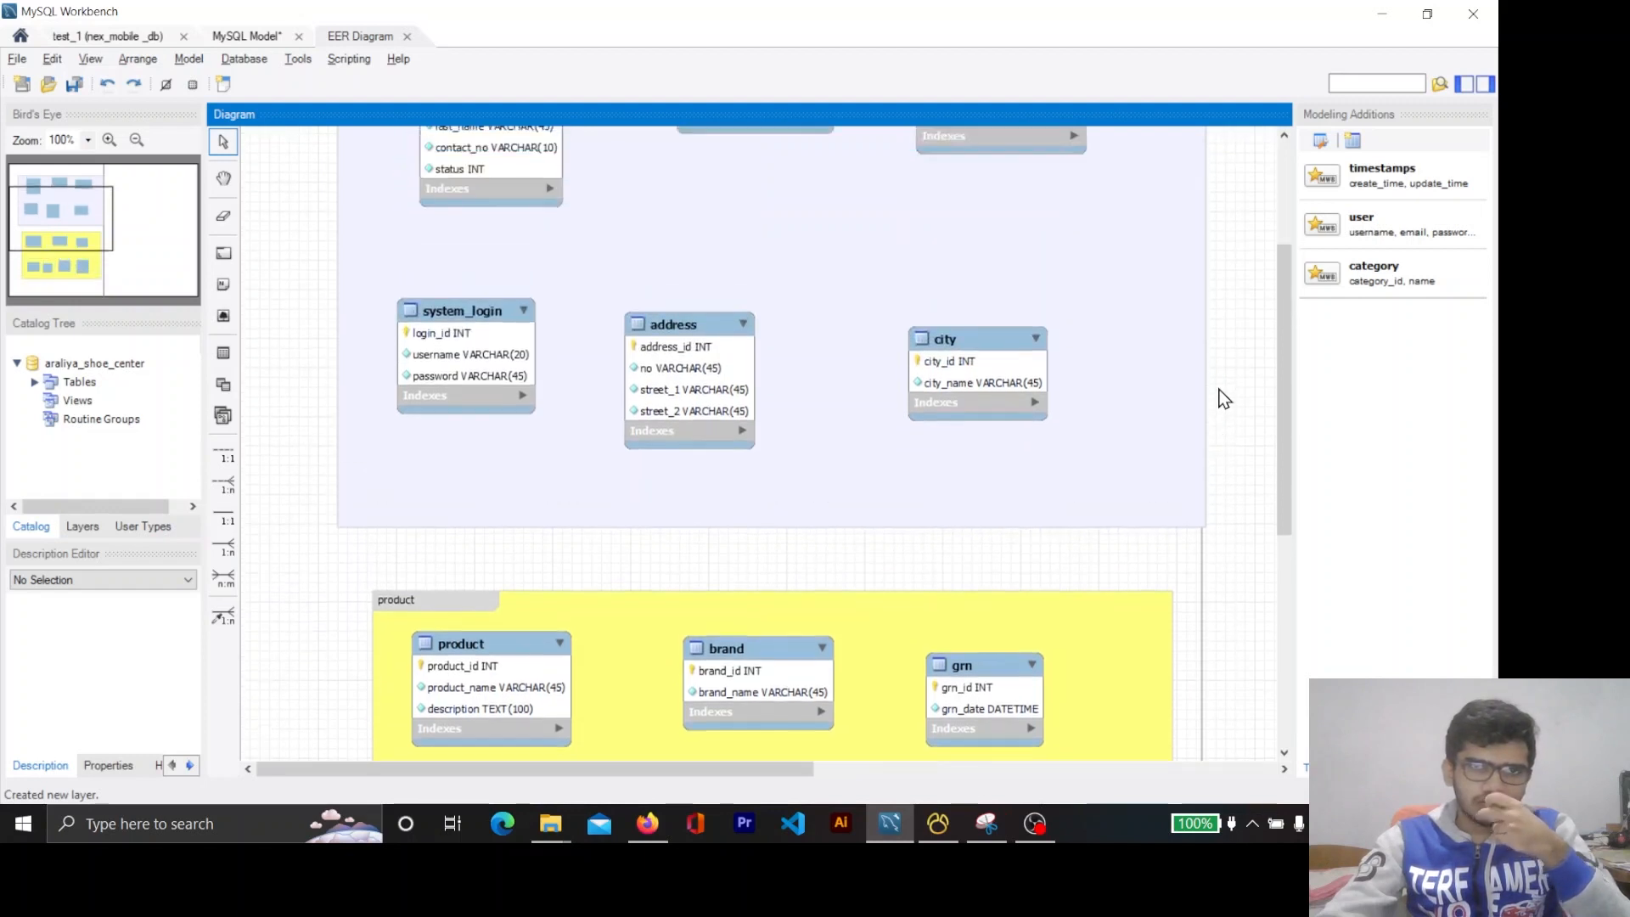
pyautogui.scroll(-5, 1223, 400)
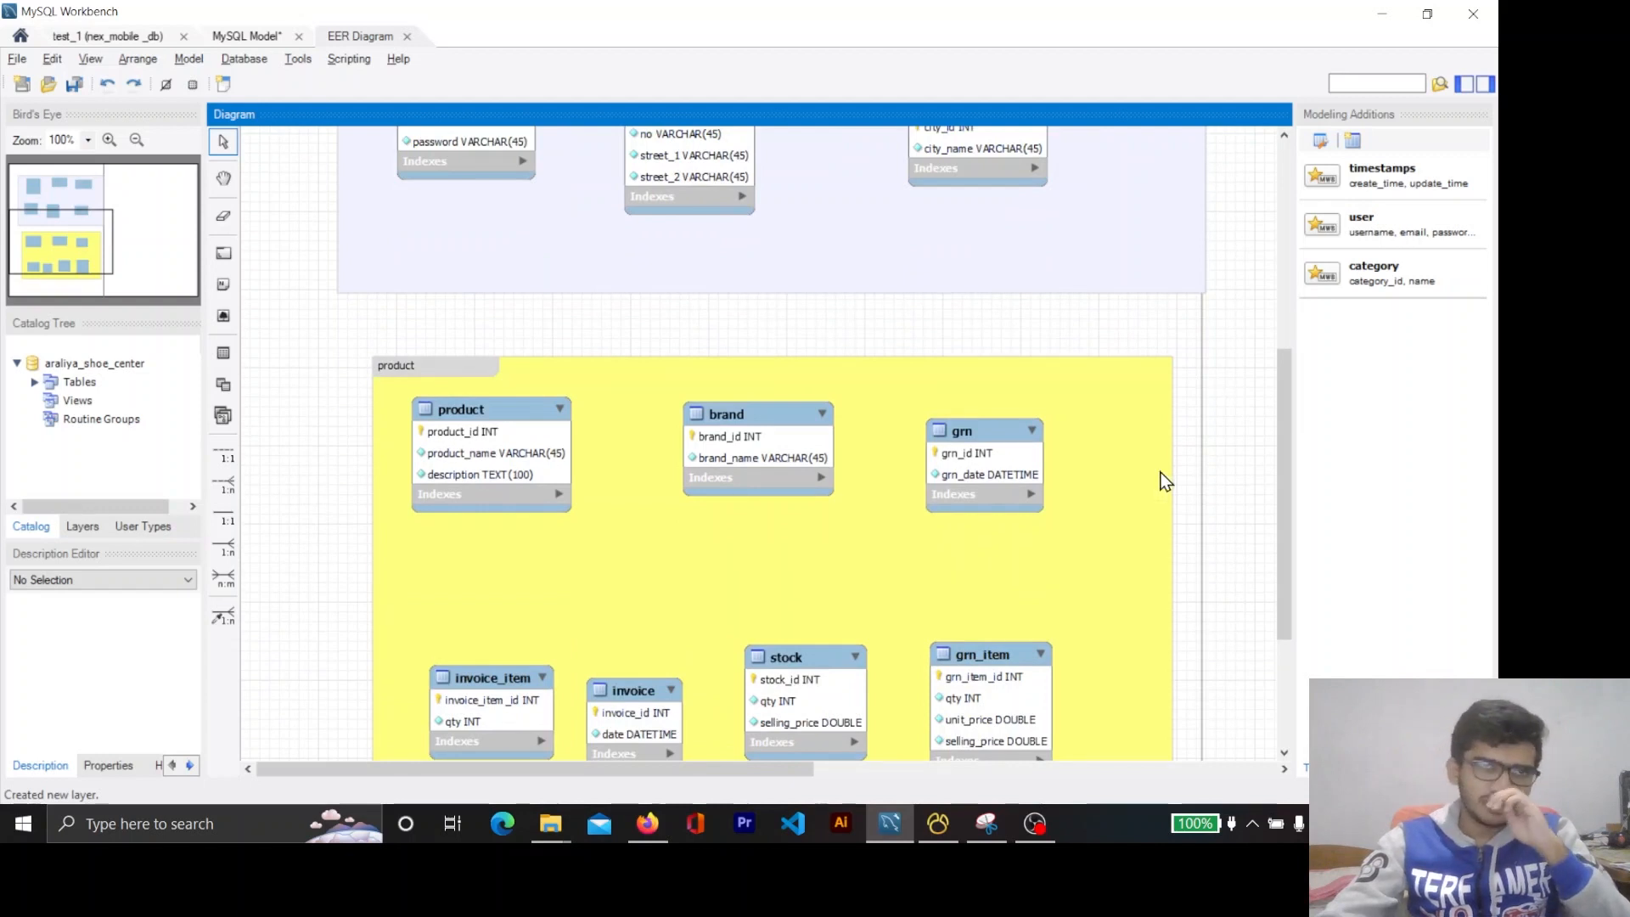
pyautogui.scroll(2, 477, 473)
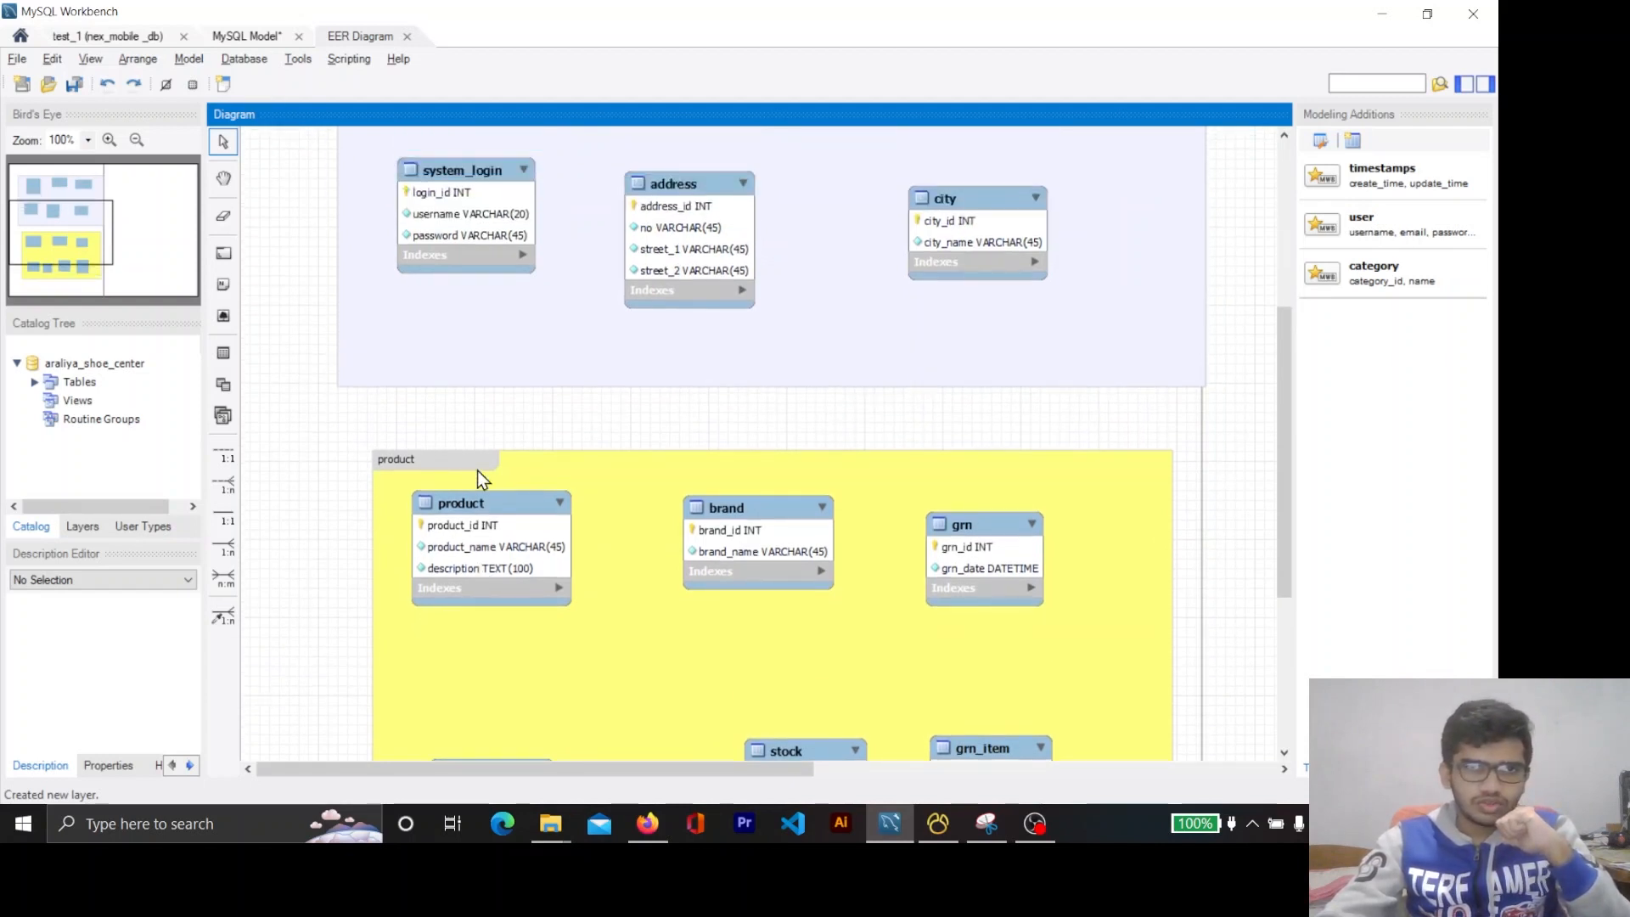
pyautogui.scroll(-4, 477, 473)
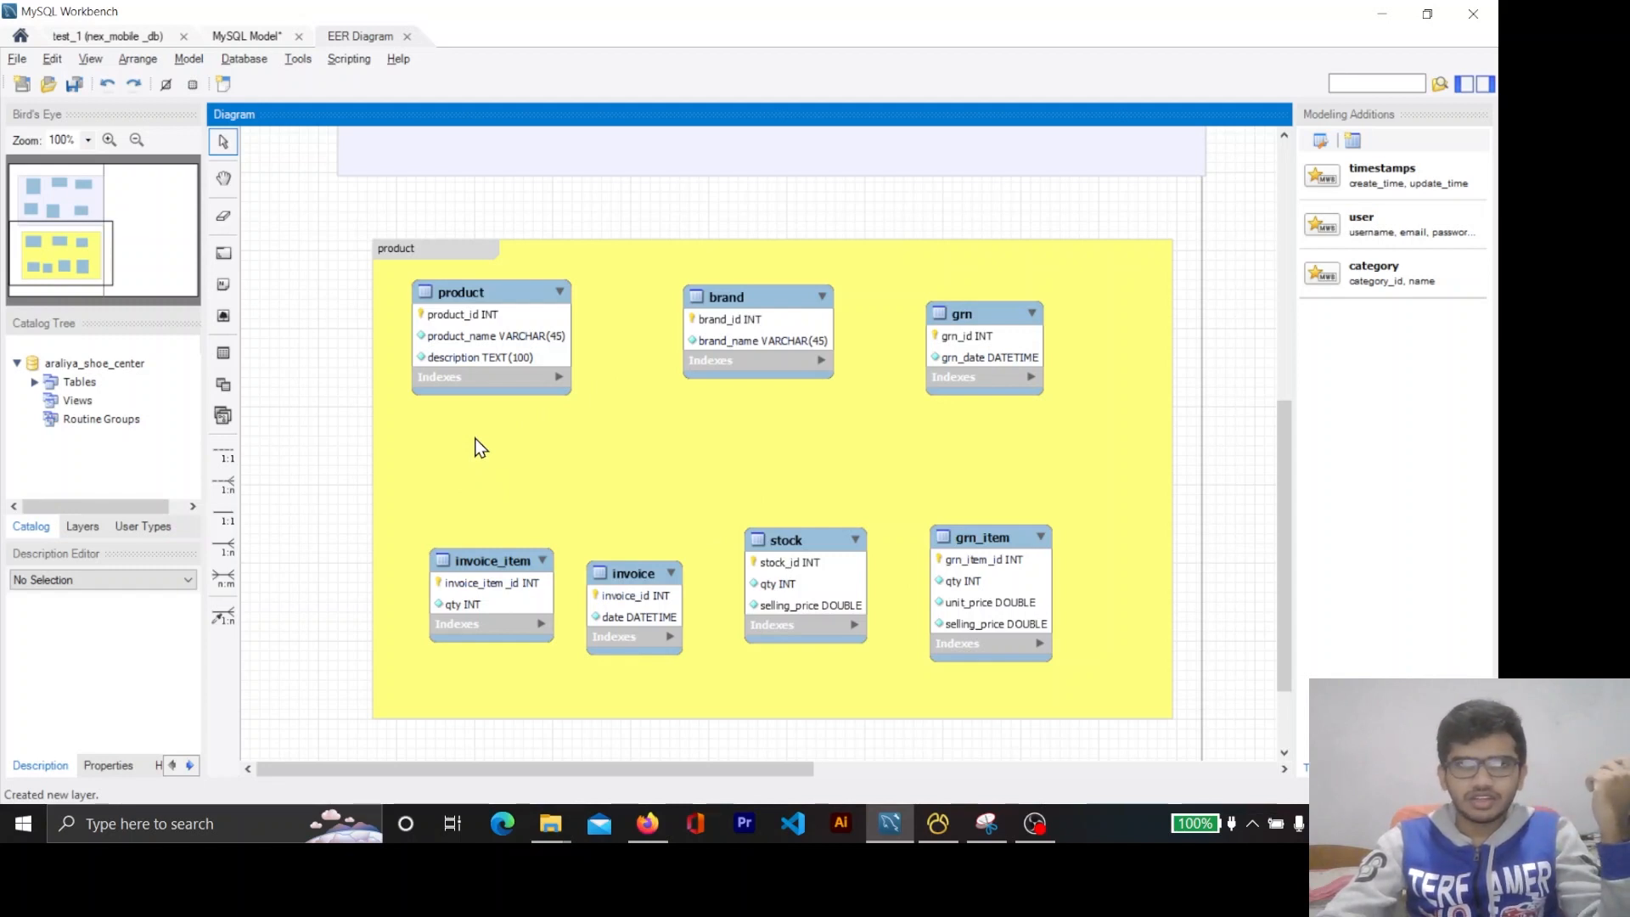
# Synchronize the model with the database over the Local instance MySQL80 connection and check the message log for the failing column.
pyautogui.click(245, 59)
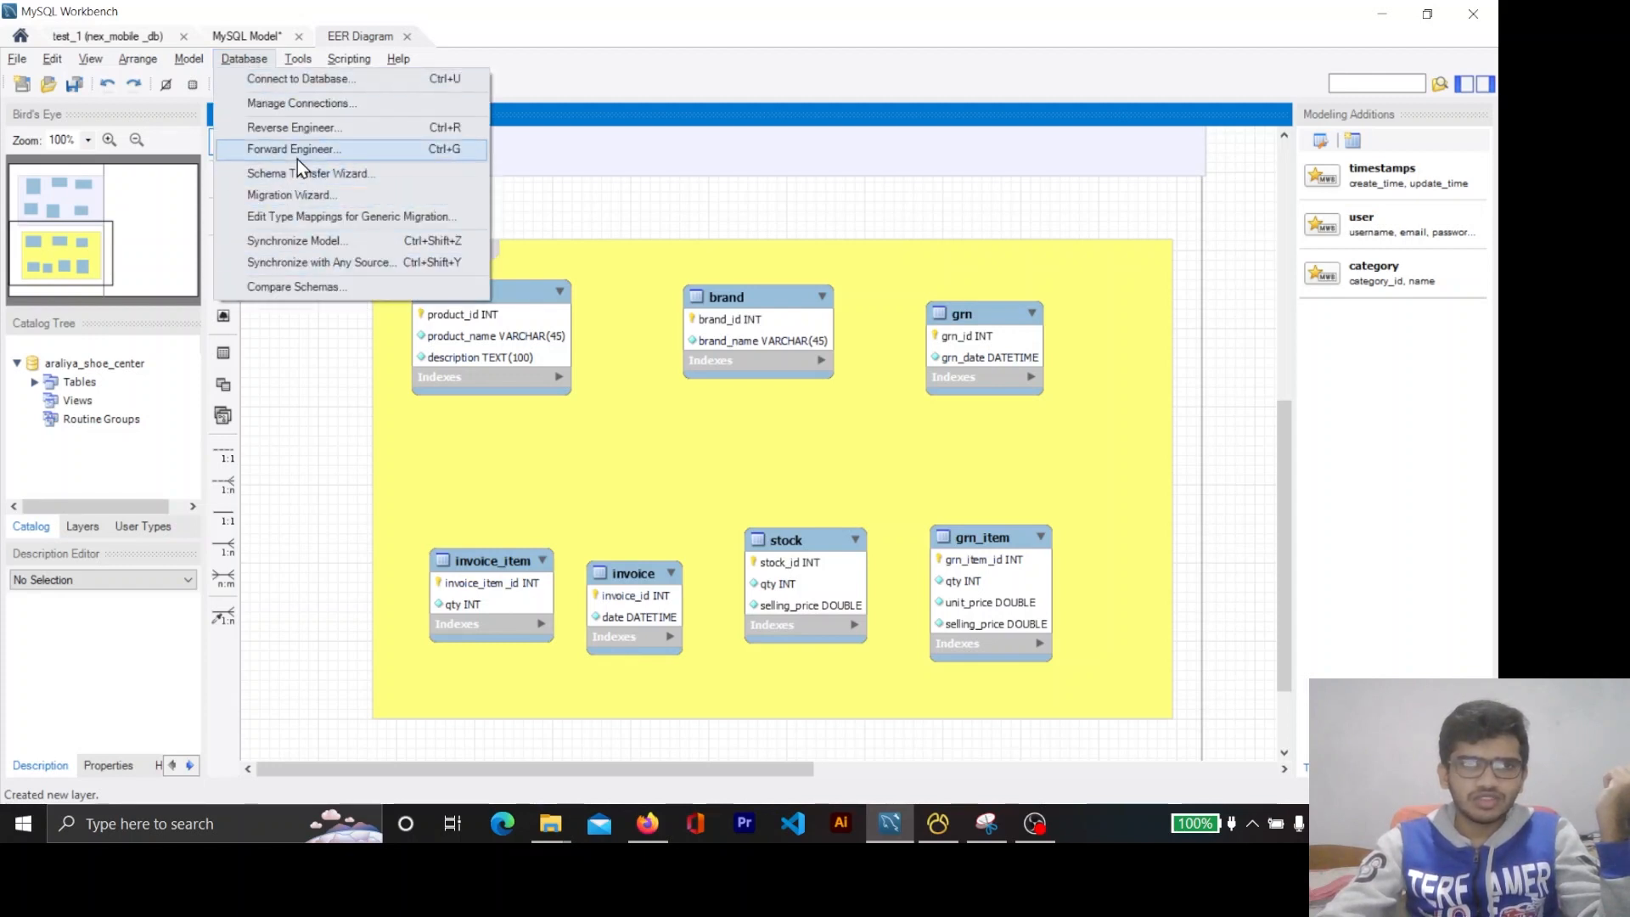
pyautogui.click(284, 242)
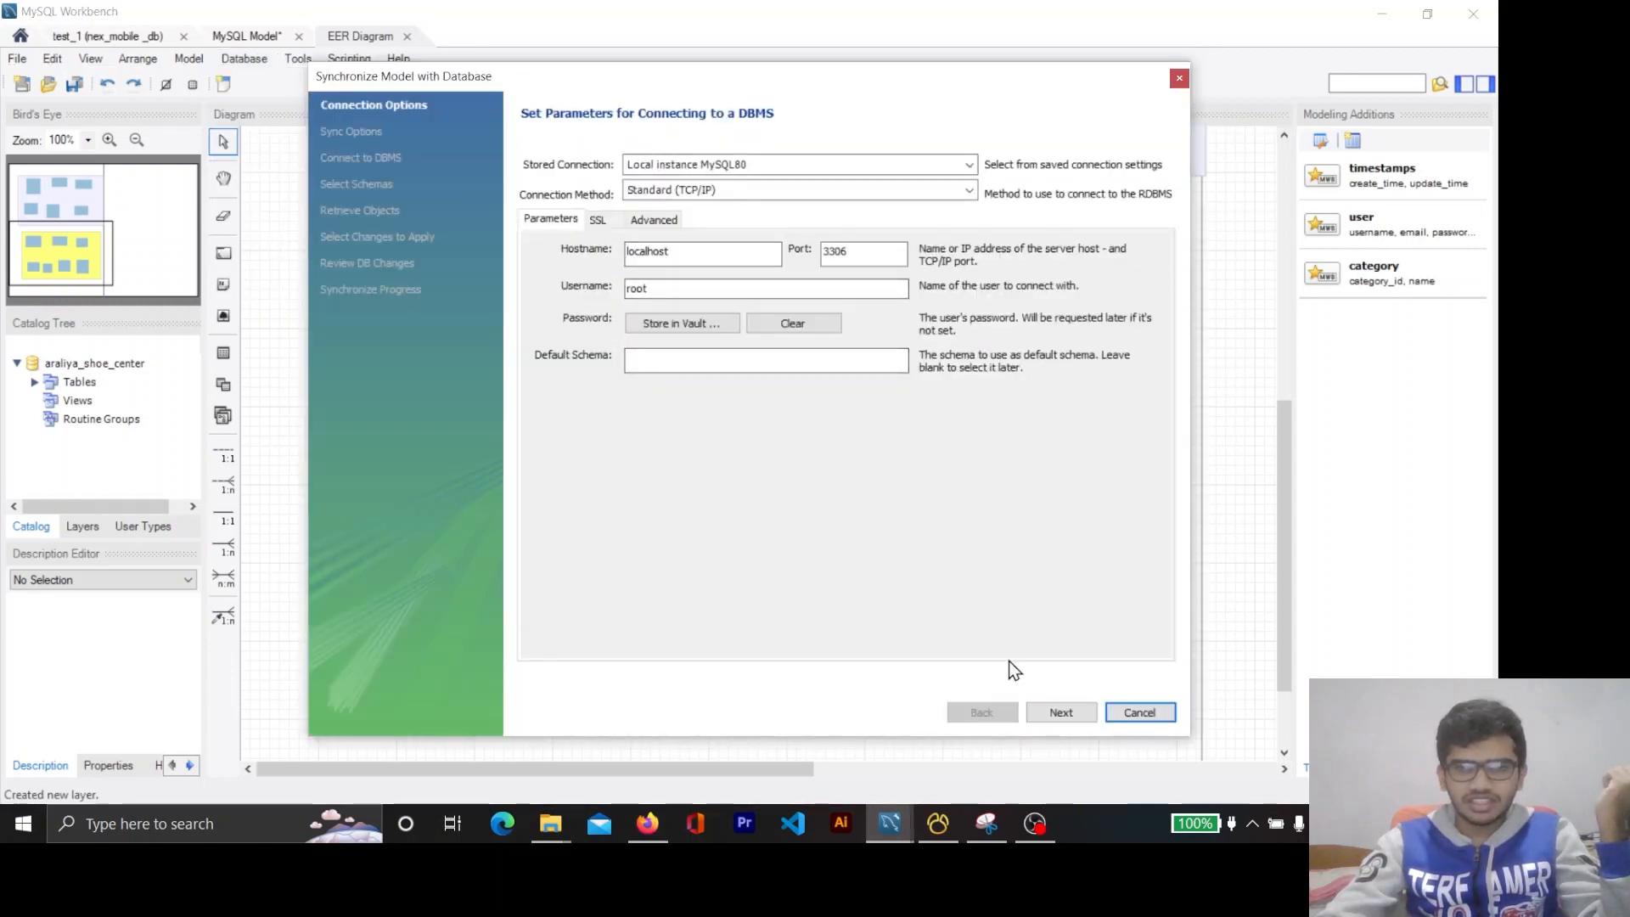
pyautogui.click(1064, 720)
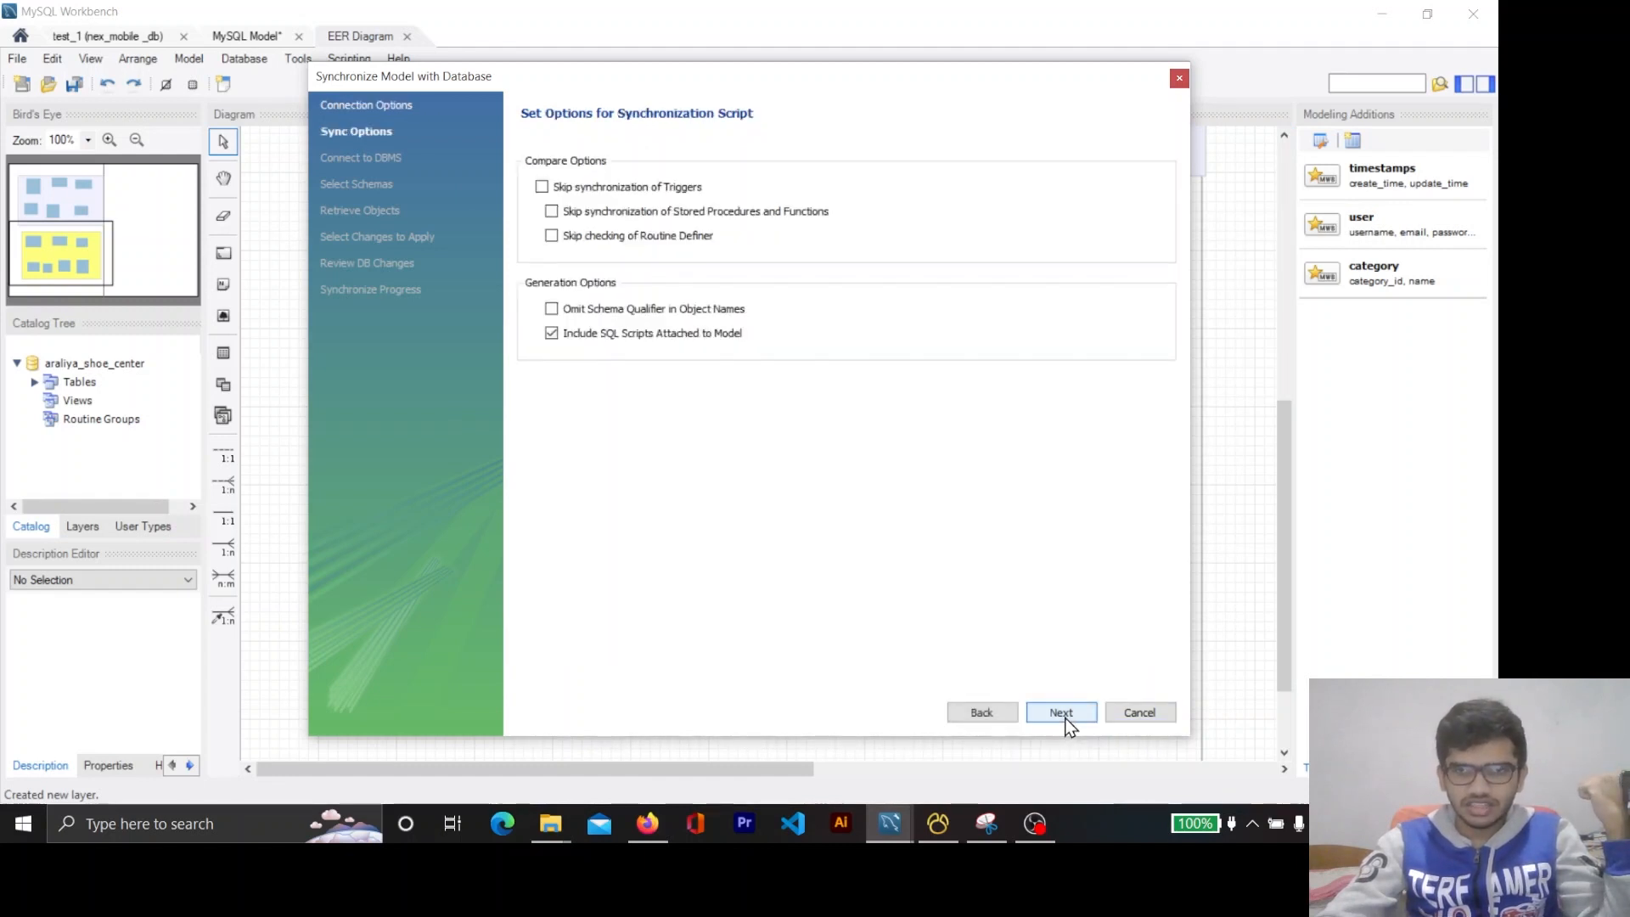
pyautogui.click(1067, 721)
pyautogui.click(1067, 721)
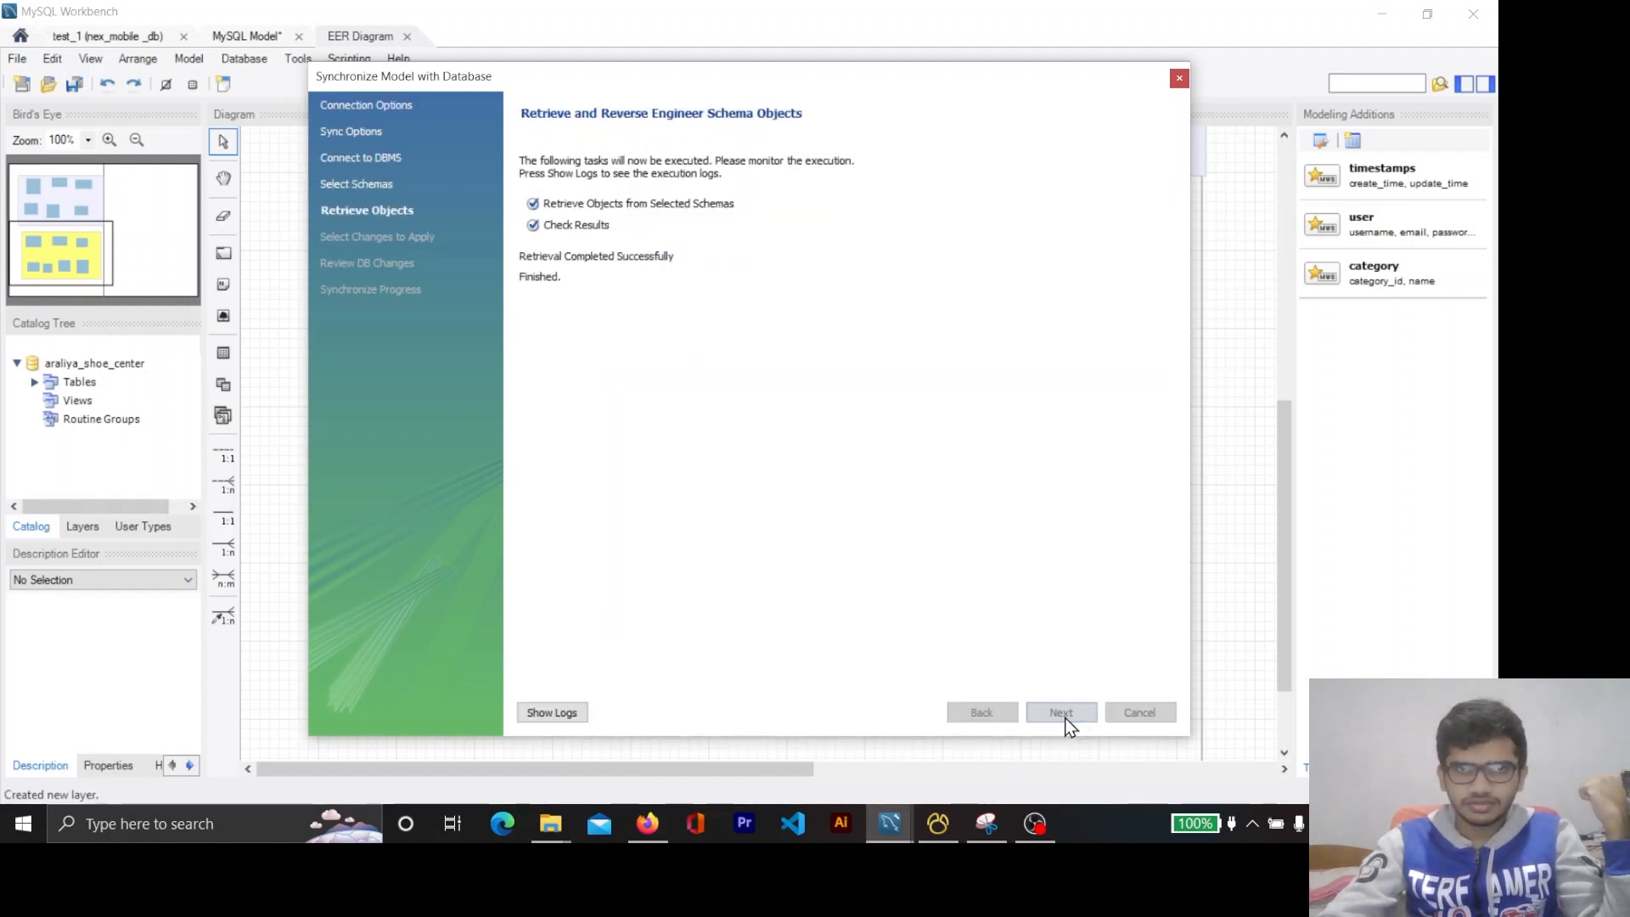
pyautogui.click(1062, 713)
pyautogui.click(1061, 712)
pyautogui.click(1061, 712)
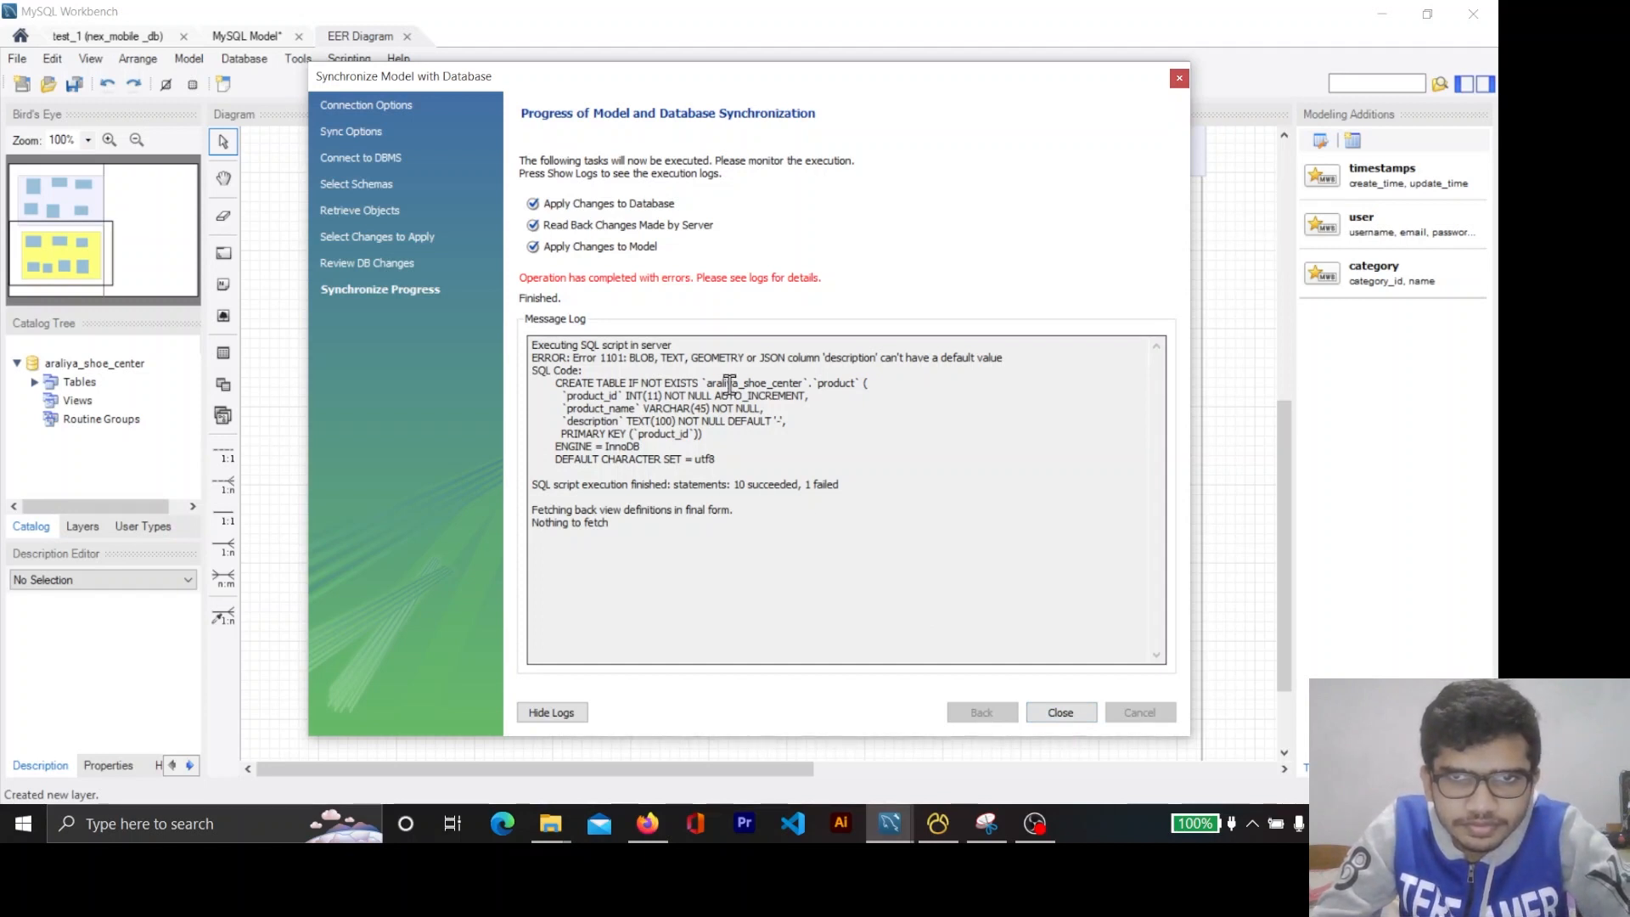
pyautogui.doubleClick(847, 358)
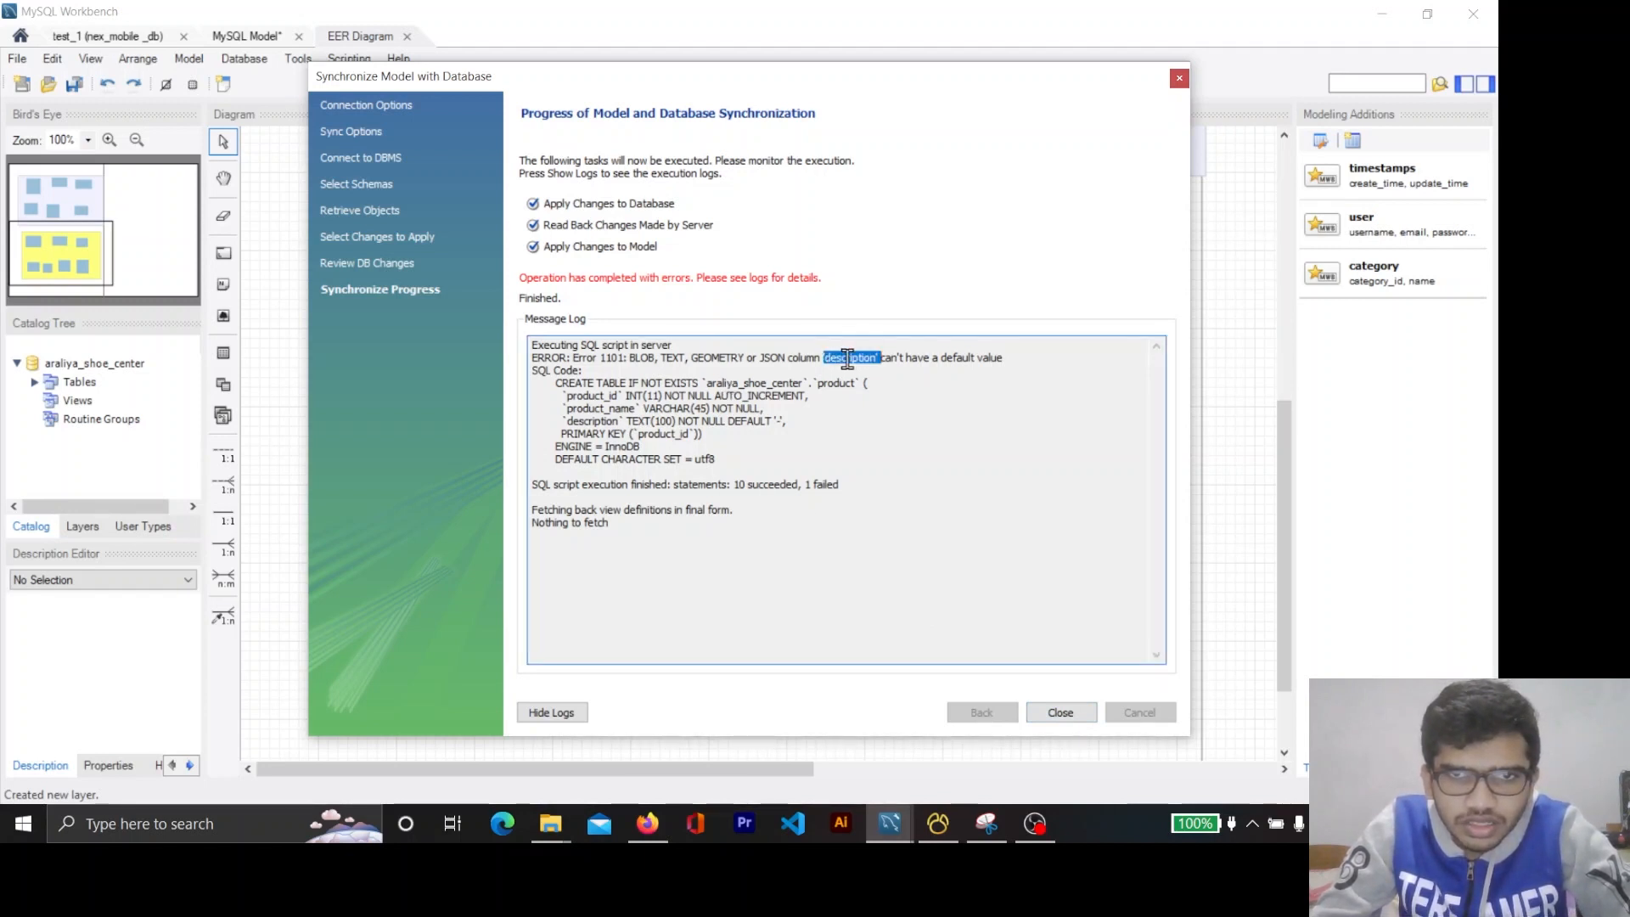
pyautogui.click(1082, 715)
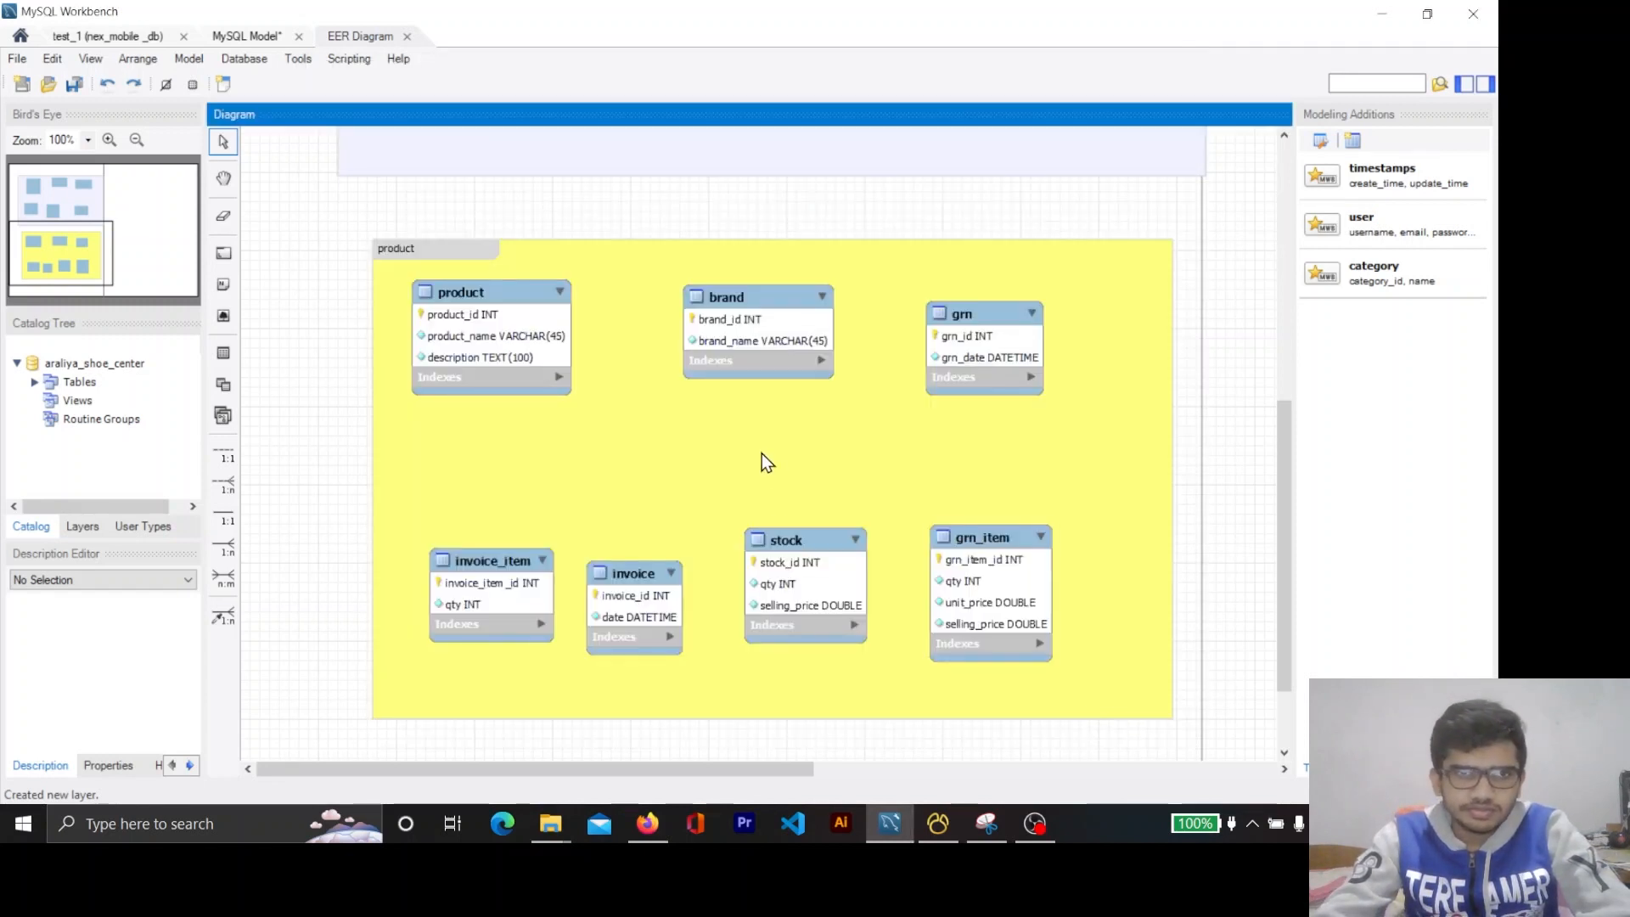
# Remove the default value from the description column of the product table.
pyautogui.doubleClick(512, 340)
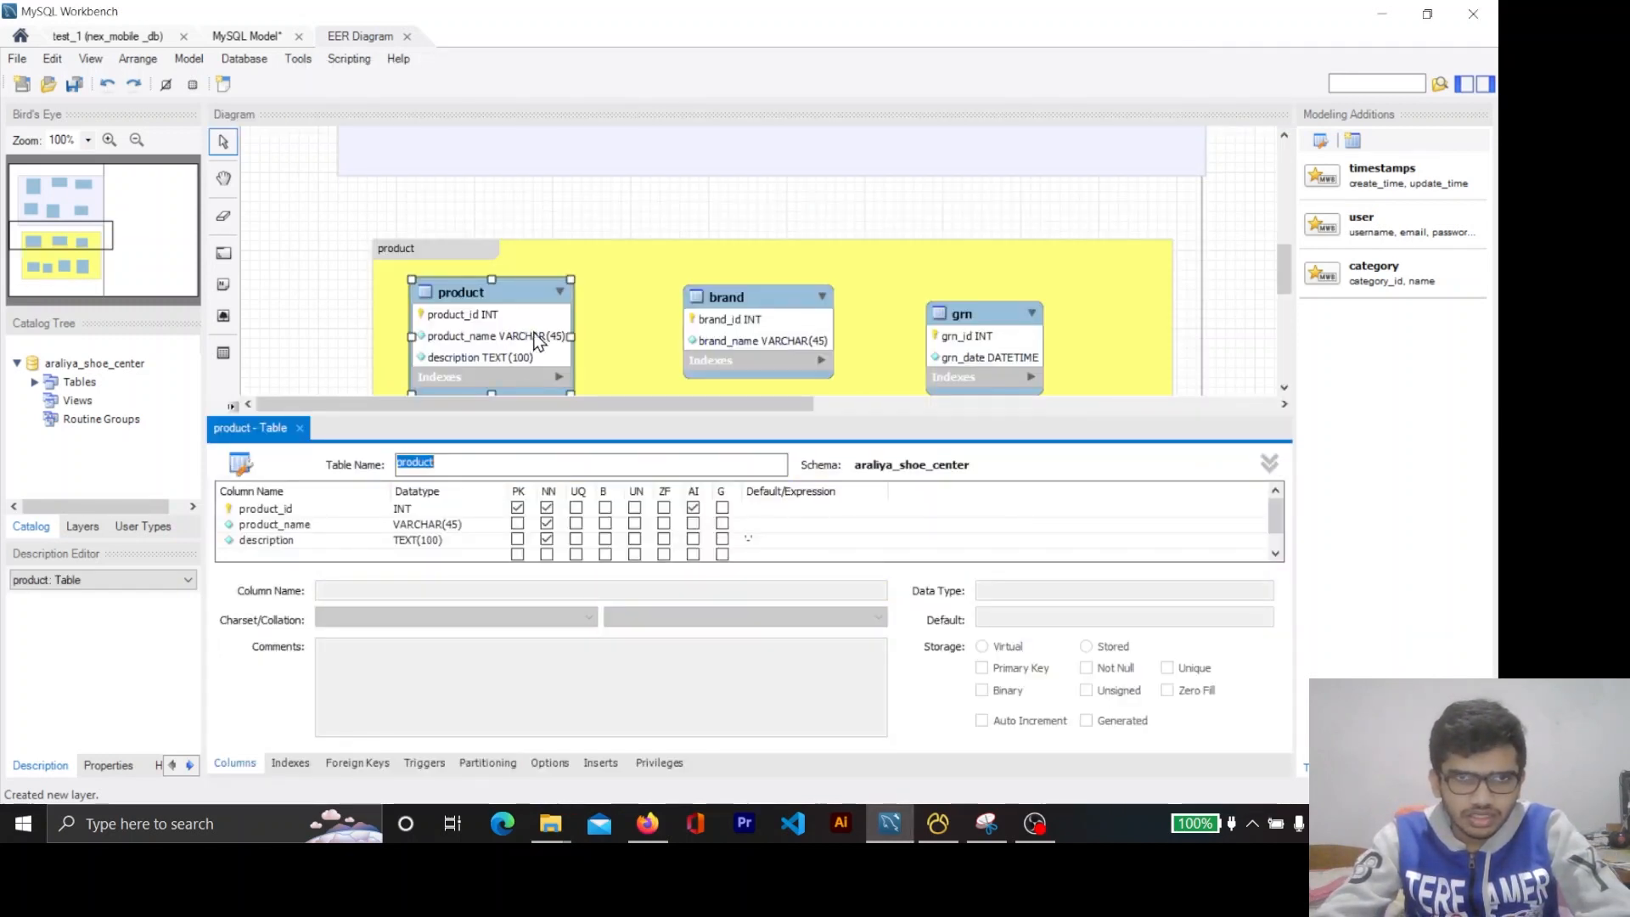
pyautogui.doubleClick(771, 543)
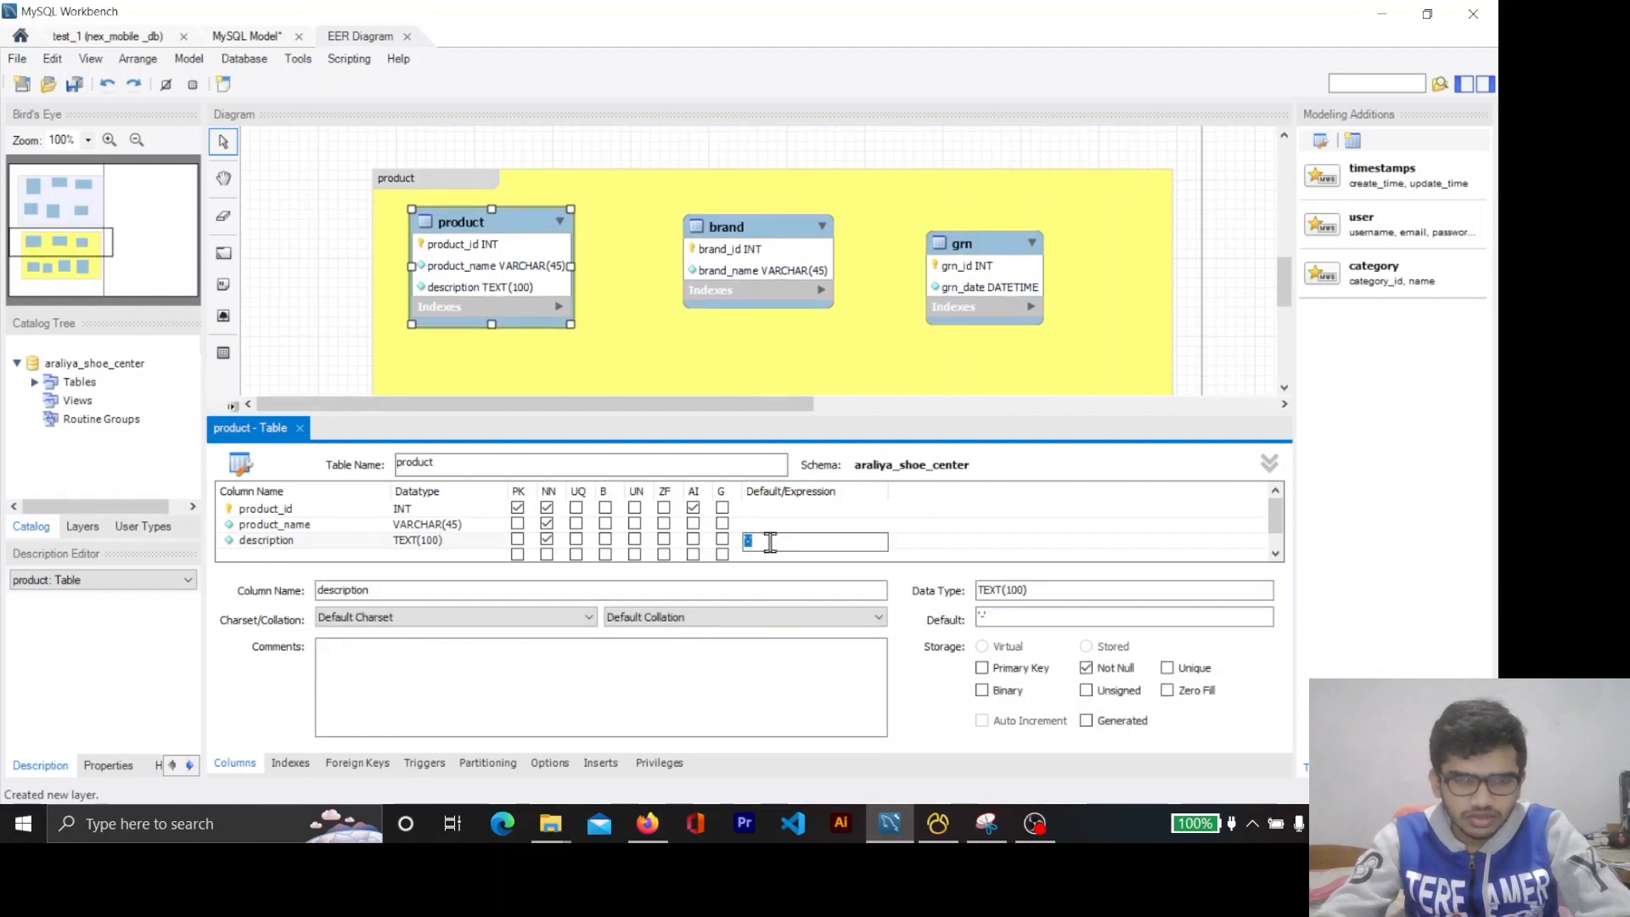
pyautogui.click(699, 305)
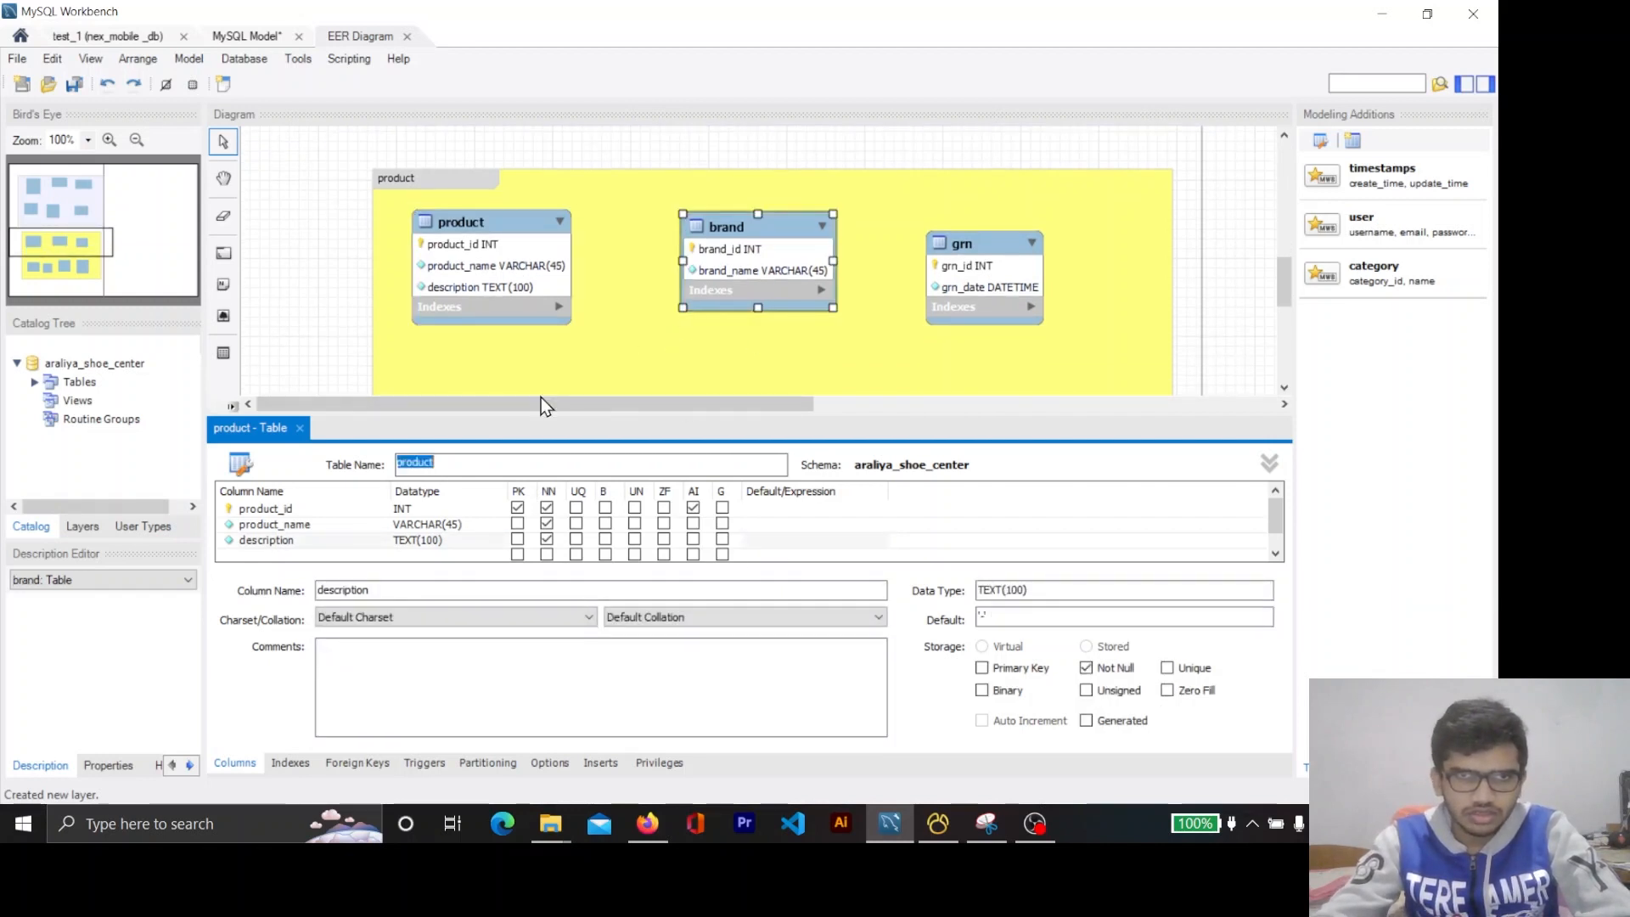
pyautogui.click(300, 429)
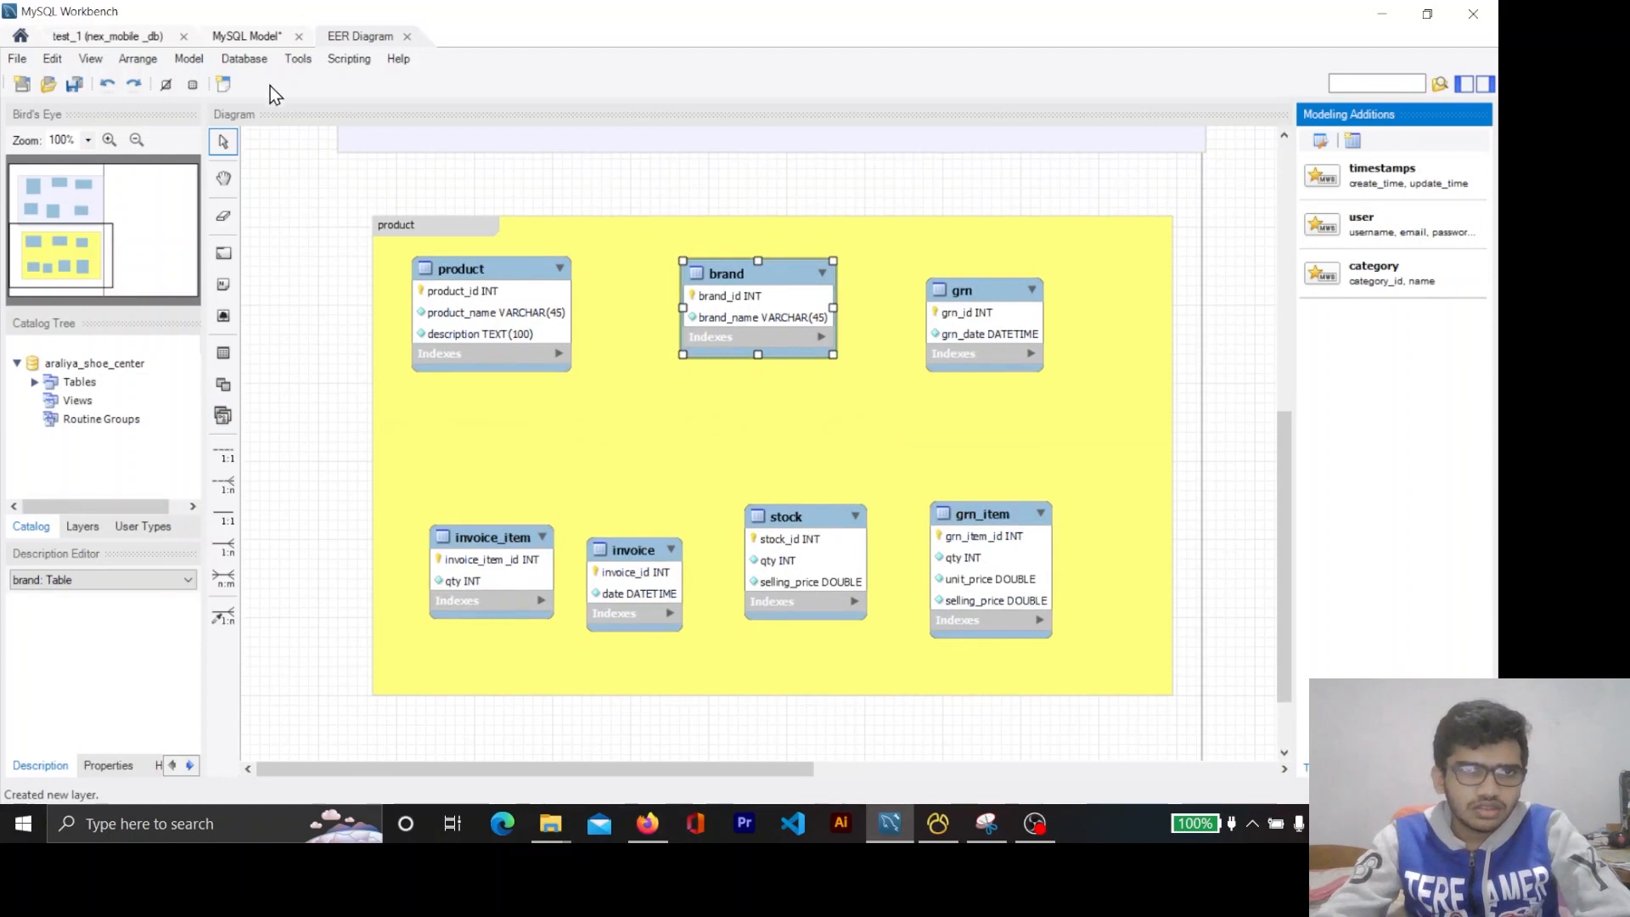
# Run the model synchronization again over Local instance MySQL80 and execute the changes on araliya_shoe_center.
pyautogui.click(244, 59)
pyautogui.click(319, 242)
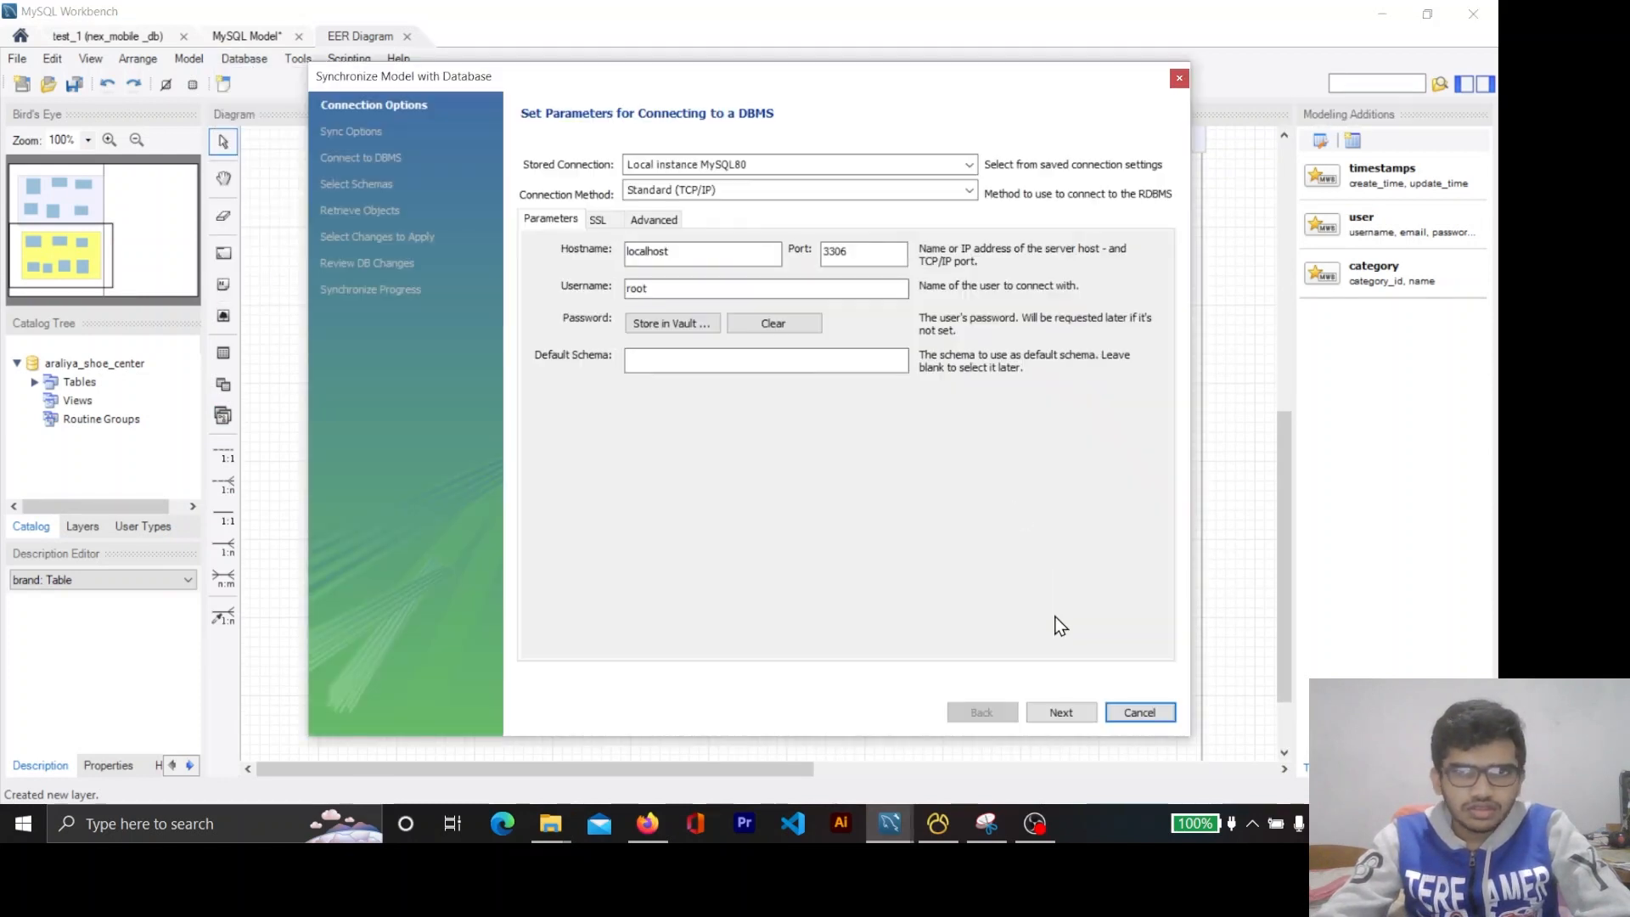
pyautogui.click(1058, 715)
pyautogui.click(1058, 715)
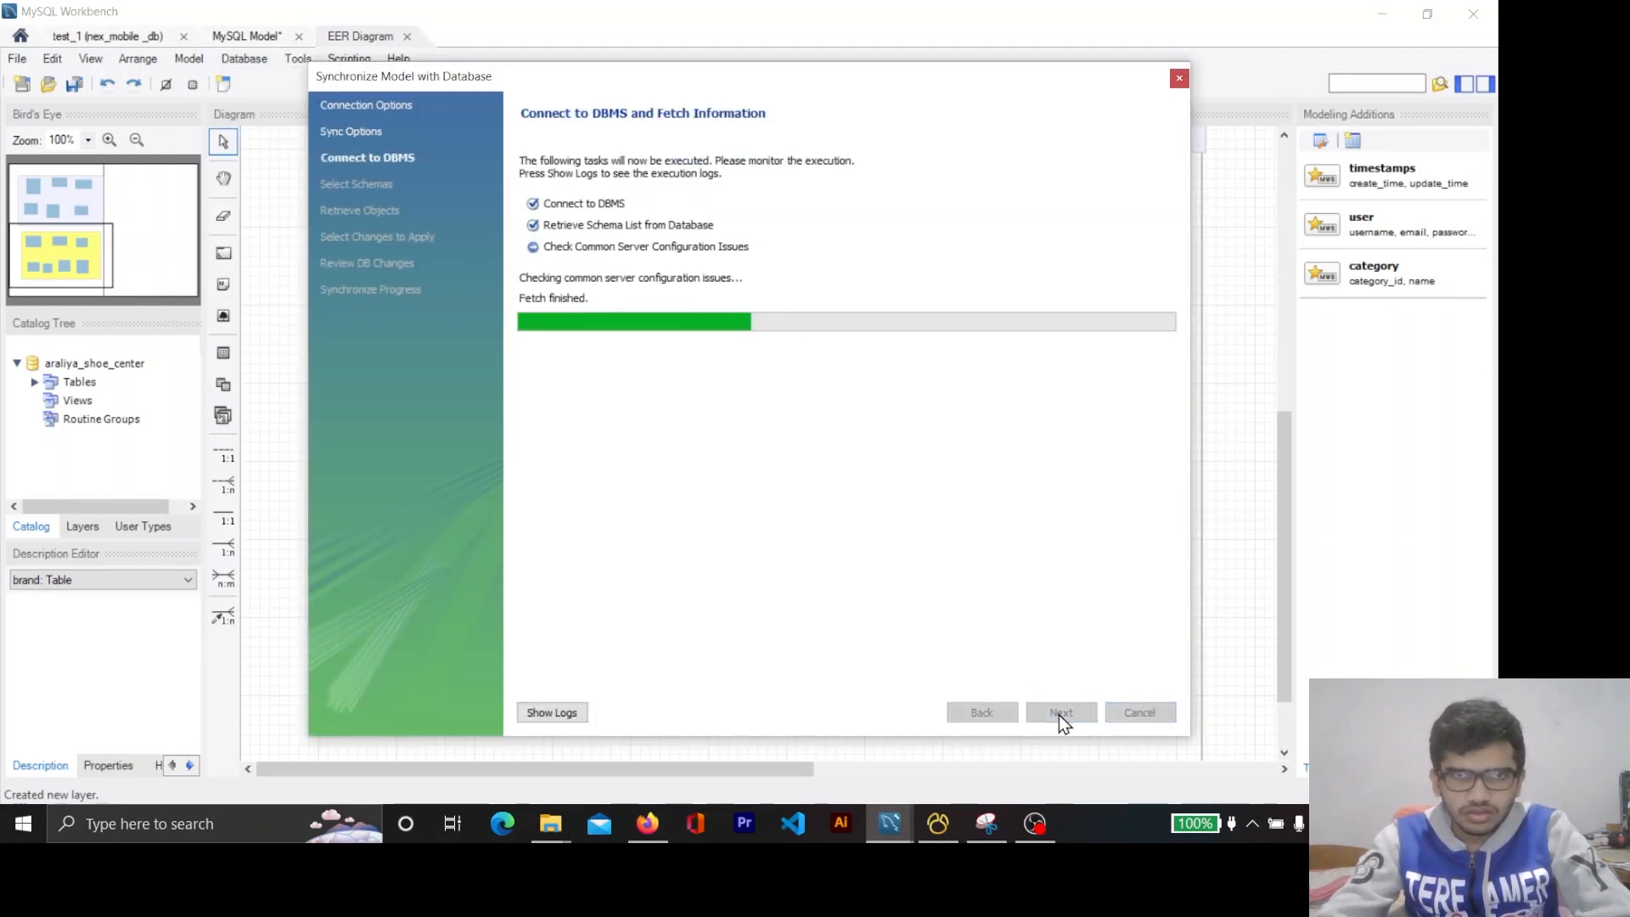
pyautogui.click(1057, 715)
pyautogui.click(1058, 715)
pyautogui.click(1058, 715)
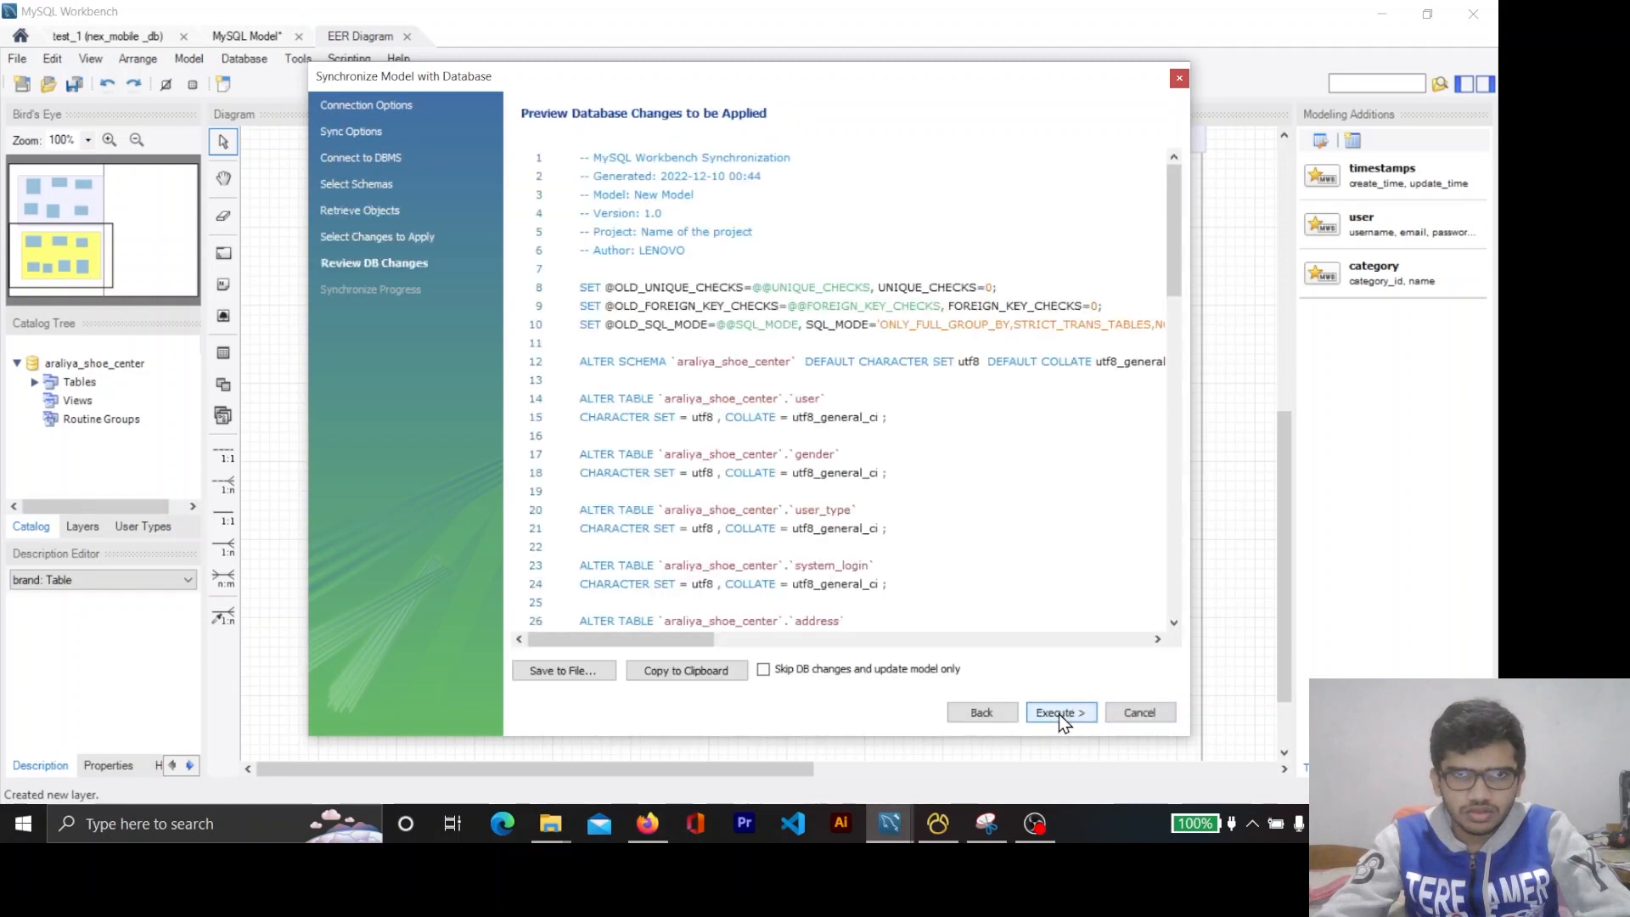
pyautogui.click(1058, 715)
pyautogui.click(1061, 714)
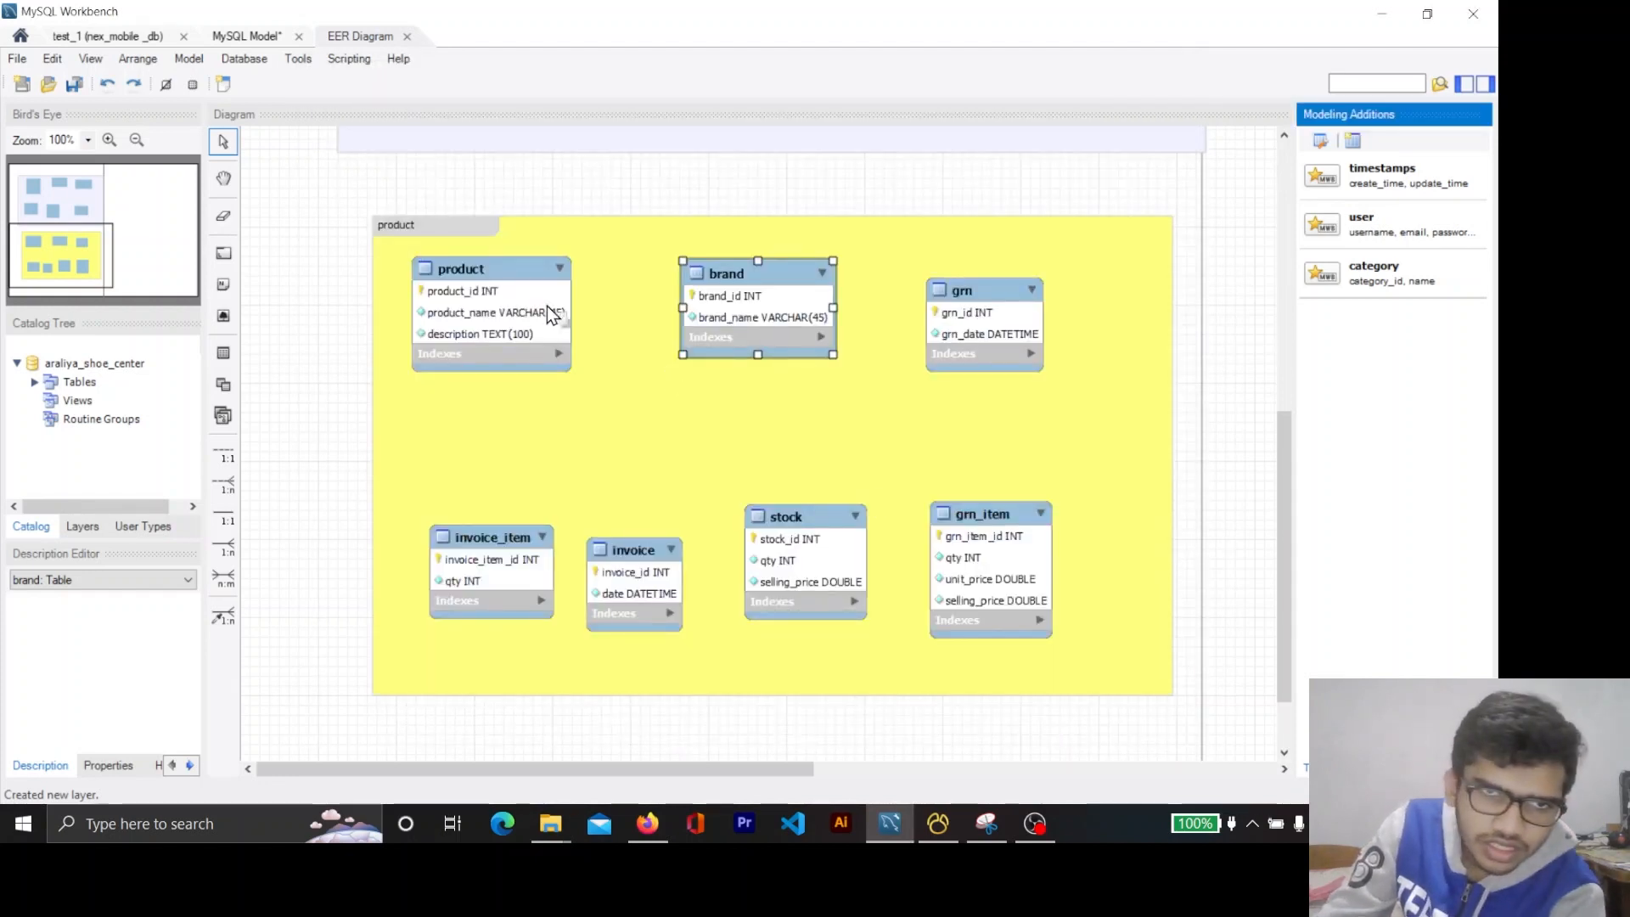
# Check the default value setting of the product table's description column.
pyautogui.doubleClick(523, 282)
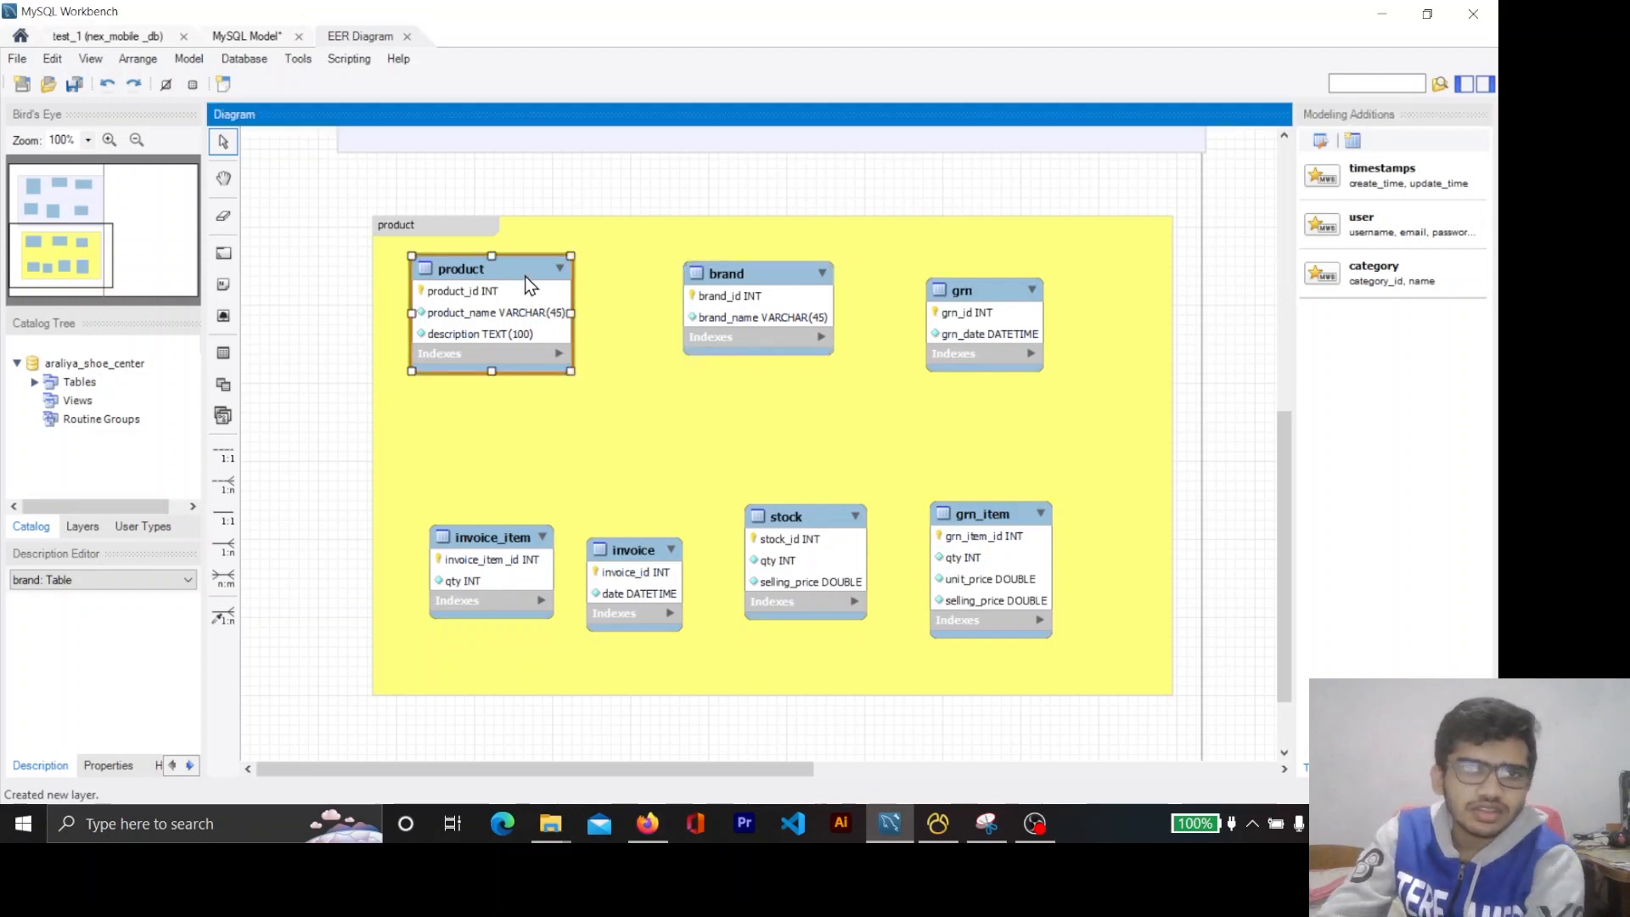
pyautogui.scroll(-1, 760, 552)
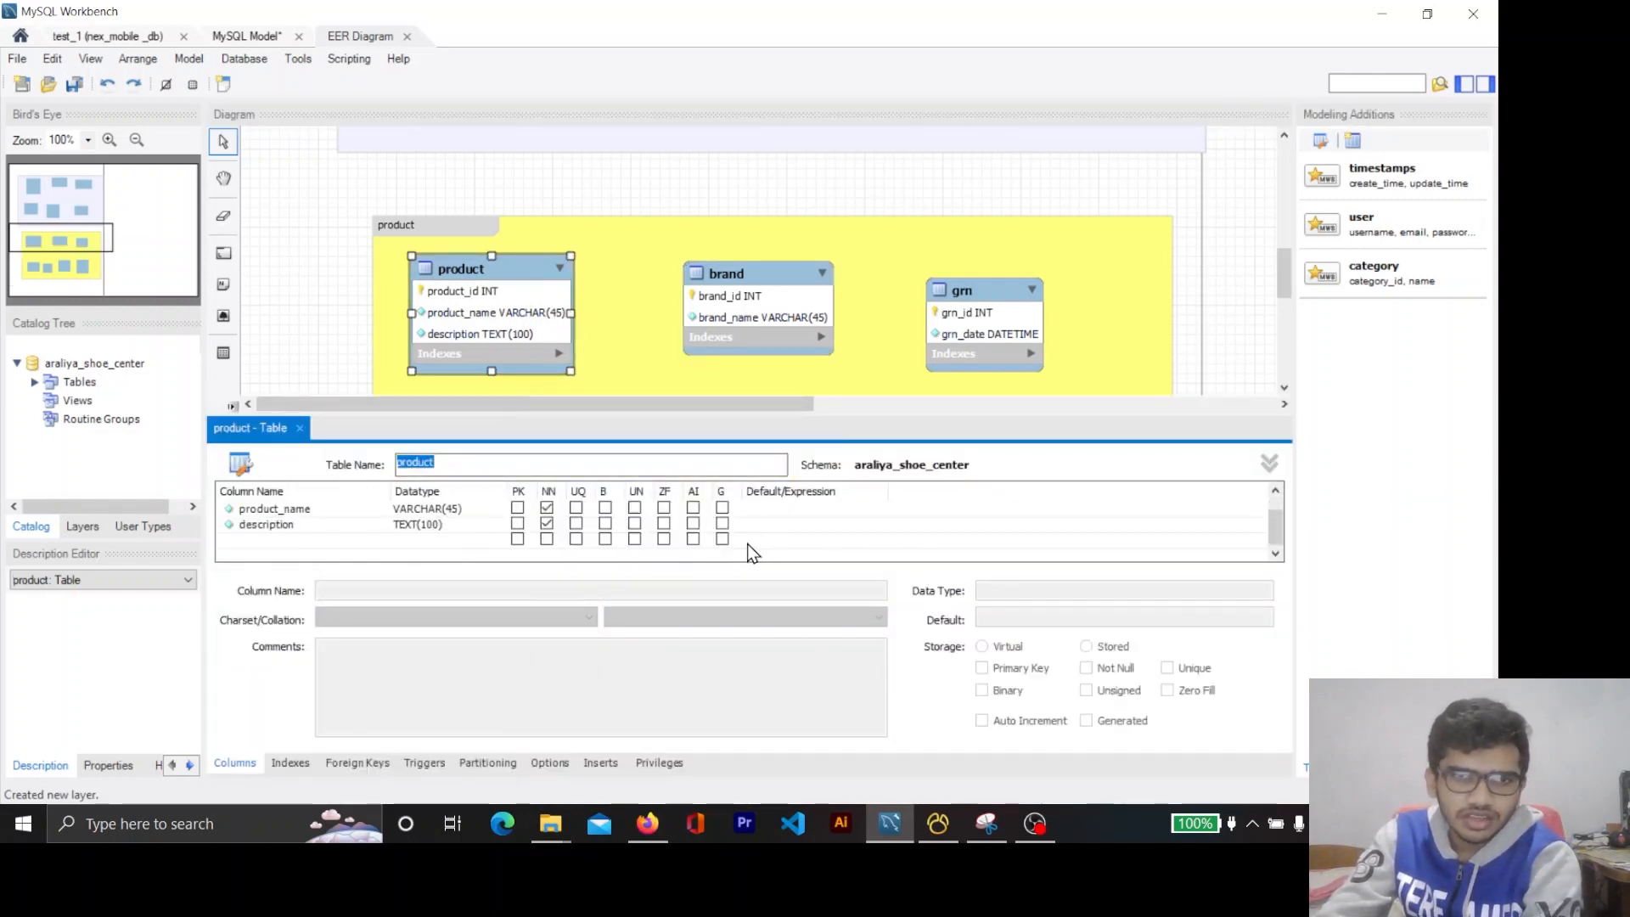
pyautogui.click(776, 528)
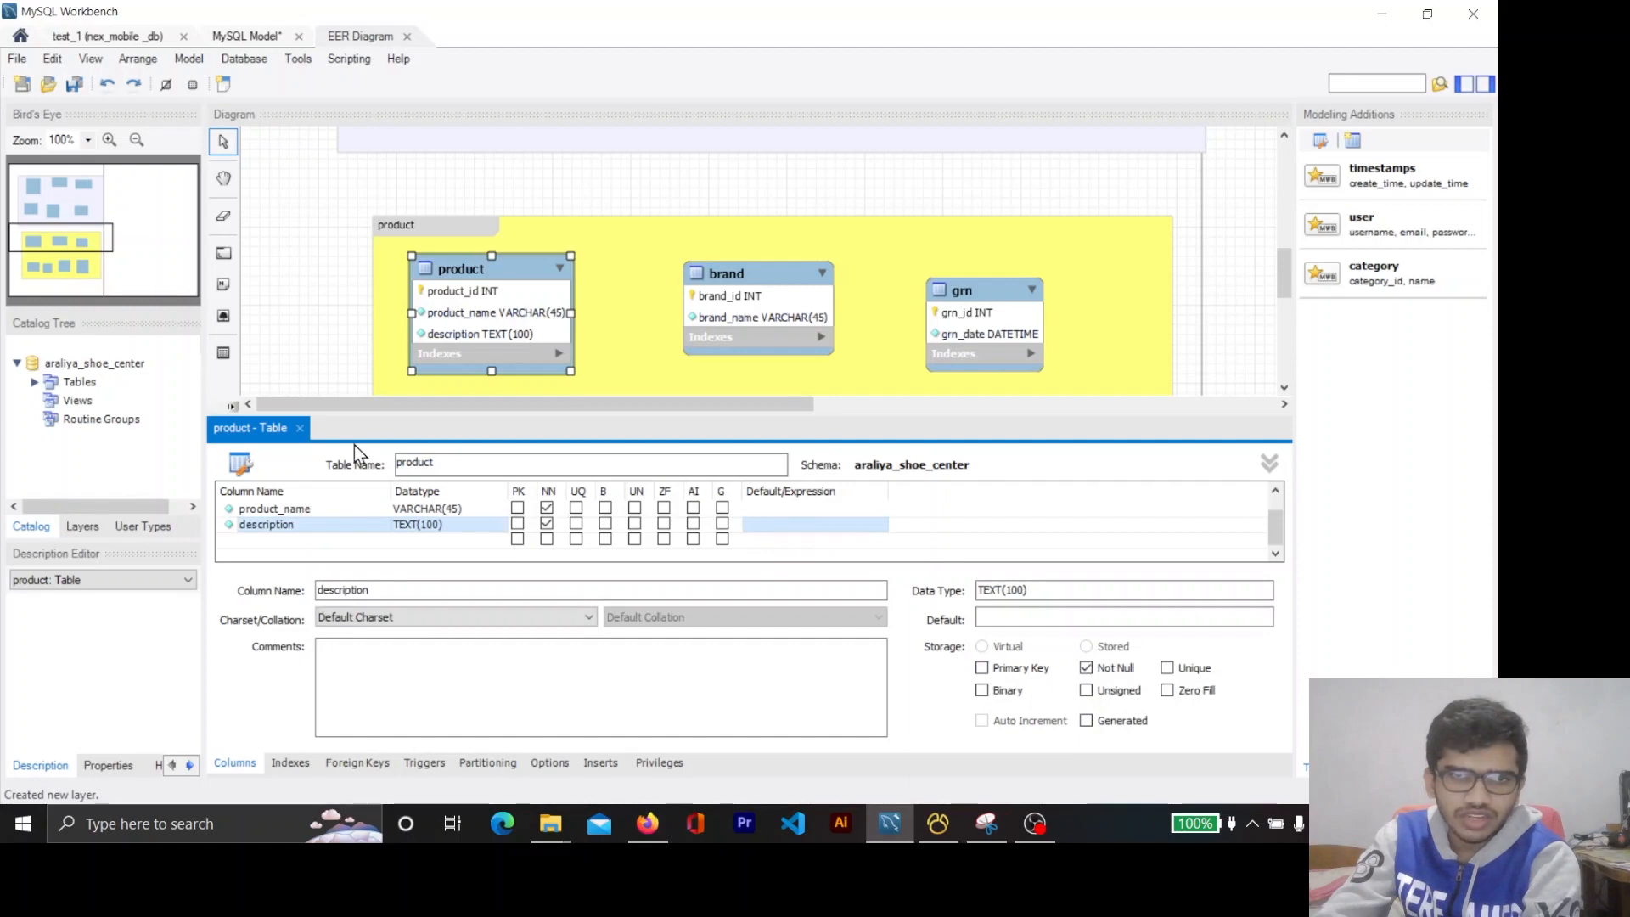
pyautogui.click(301, 427)
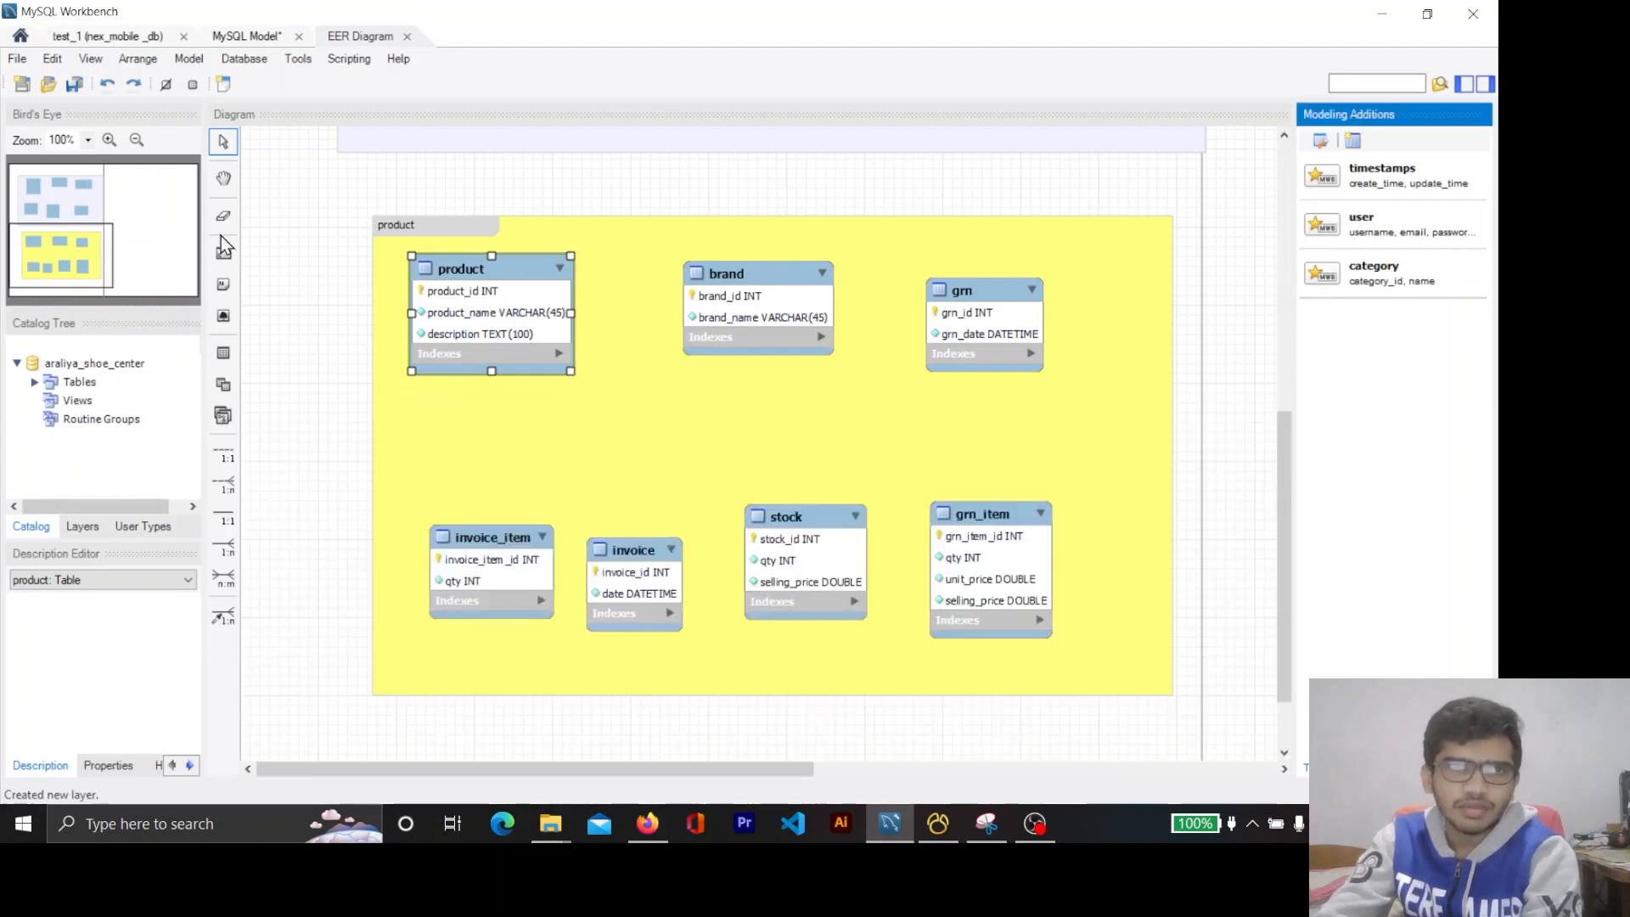
# Switch to Navicat and refresh the list of tables in the araliya_shoe_center database.
pyautogui.click(938, 824)
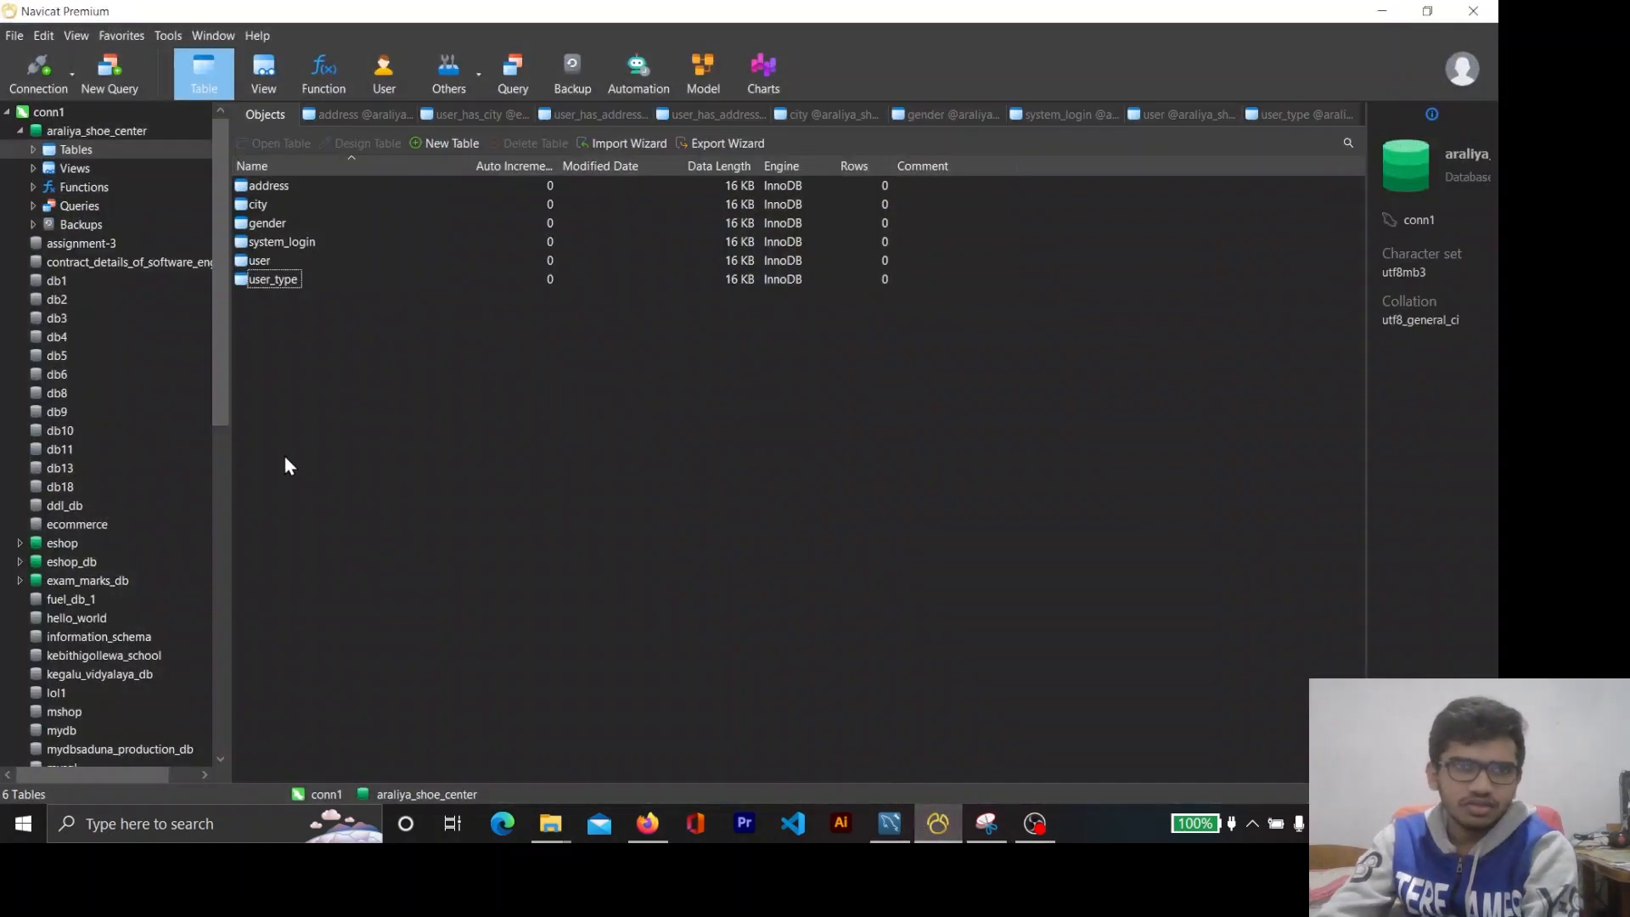
pyautogui.rightClick(244, 384)
pyautogui.click(292, 548)
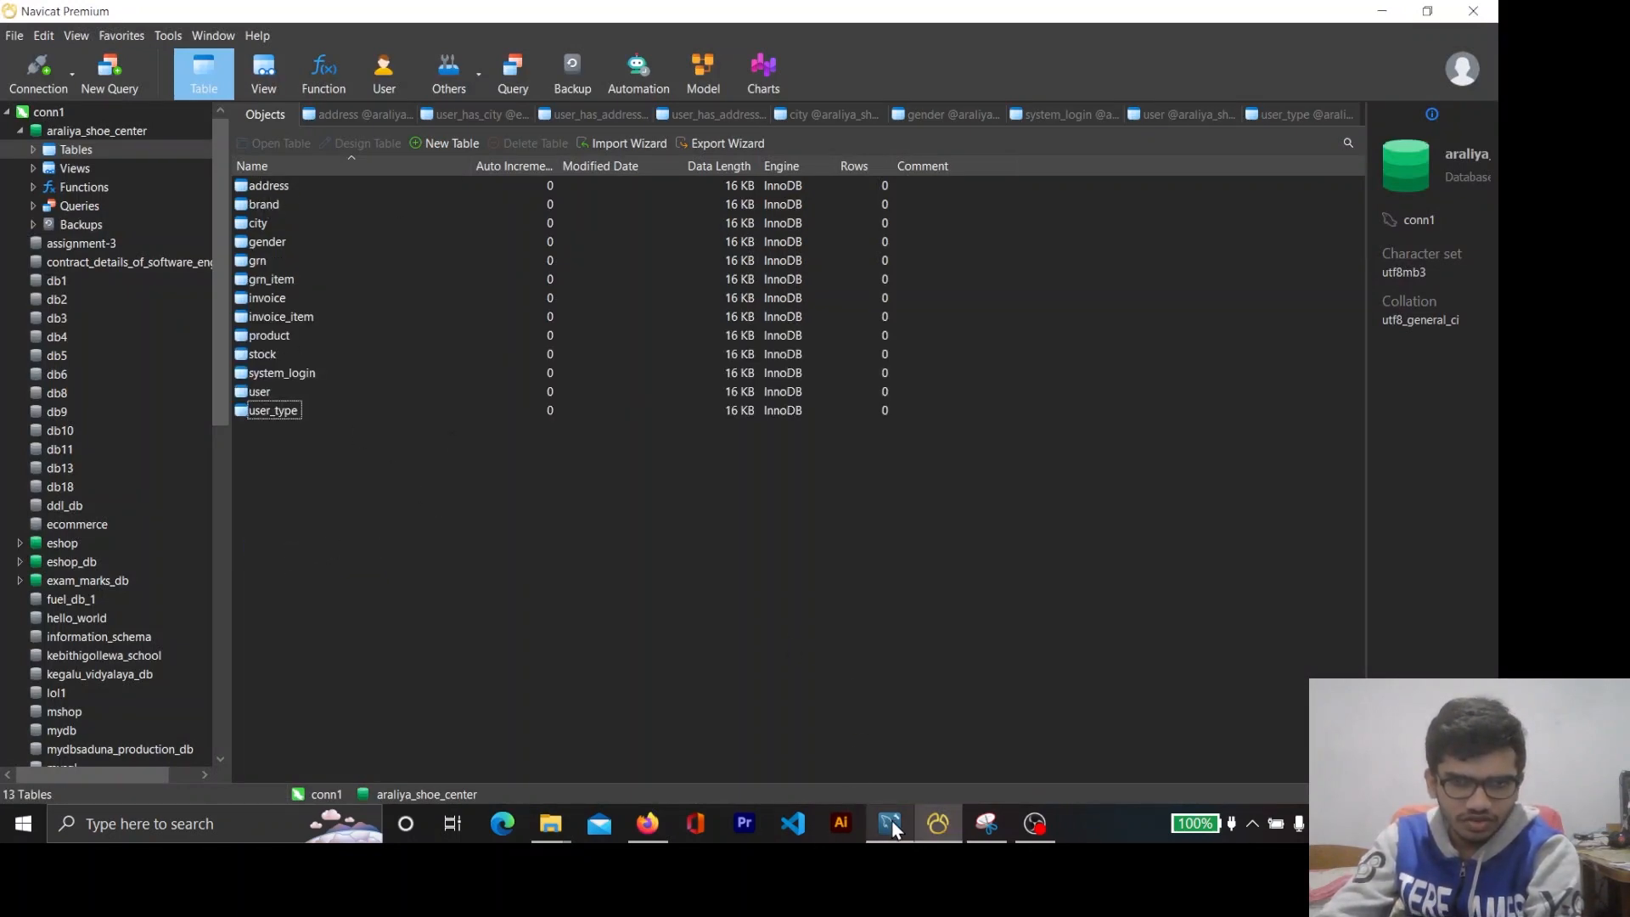
# Review the table specifications of Question Set 32 in the Firefox PDF, then return to Navicat.
pyautogui.click(649, 829)
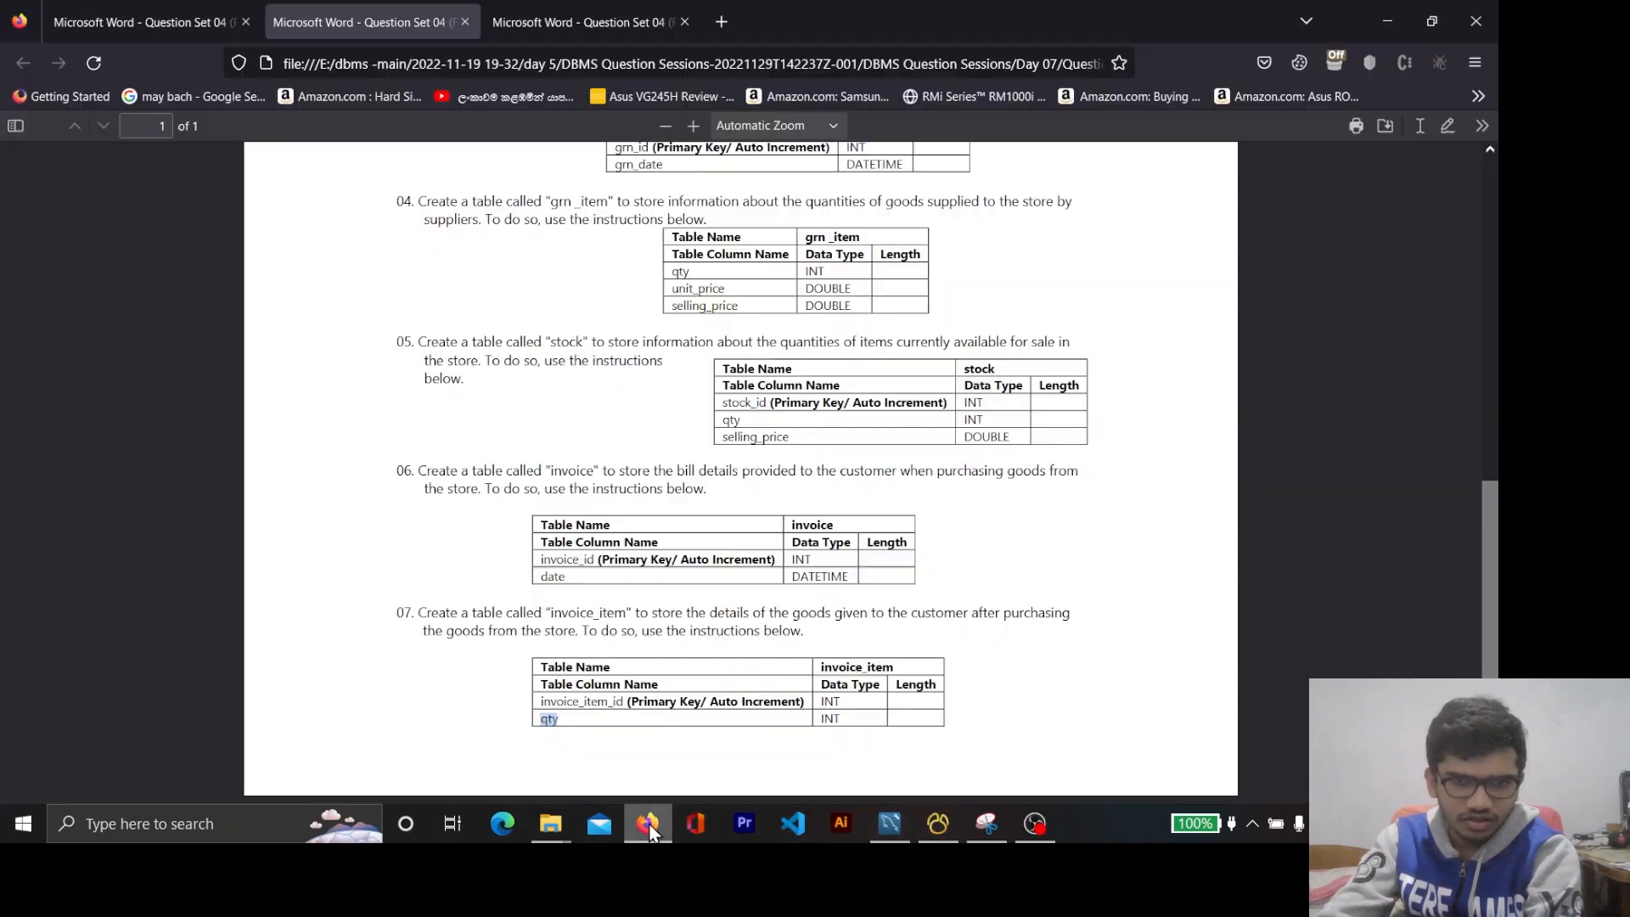
pyautogui.scroll(6, 557, 553)
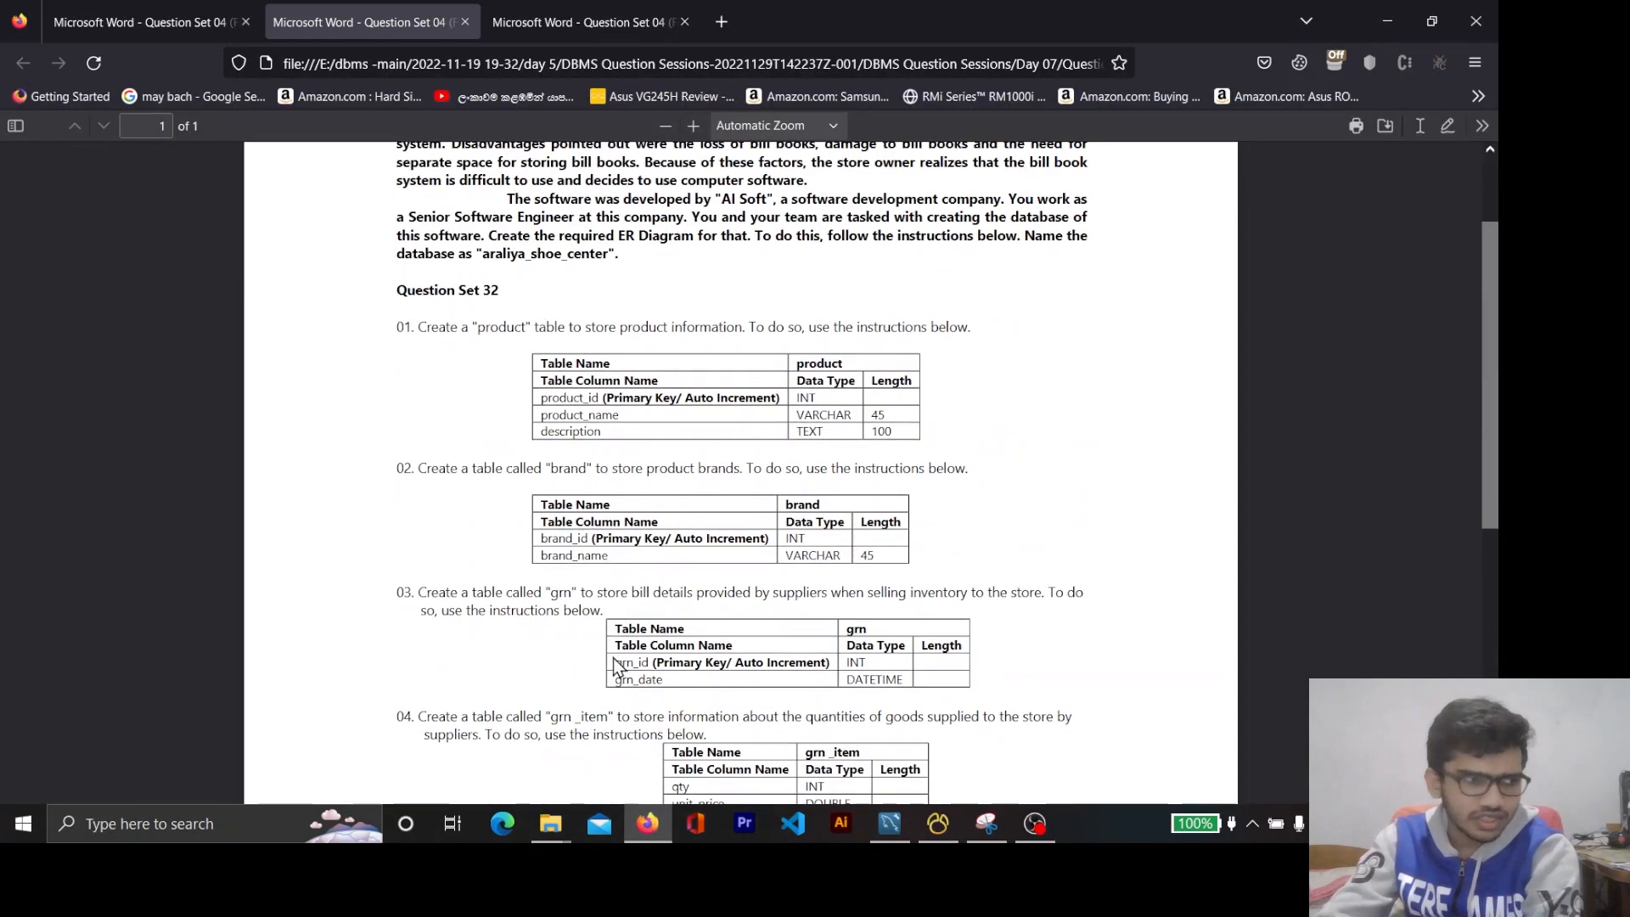
pyautogui.click(652, 827)
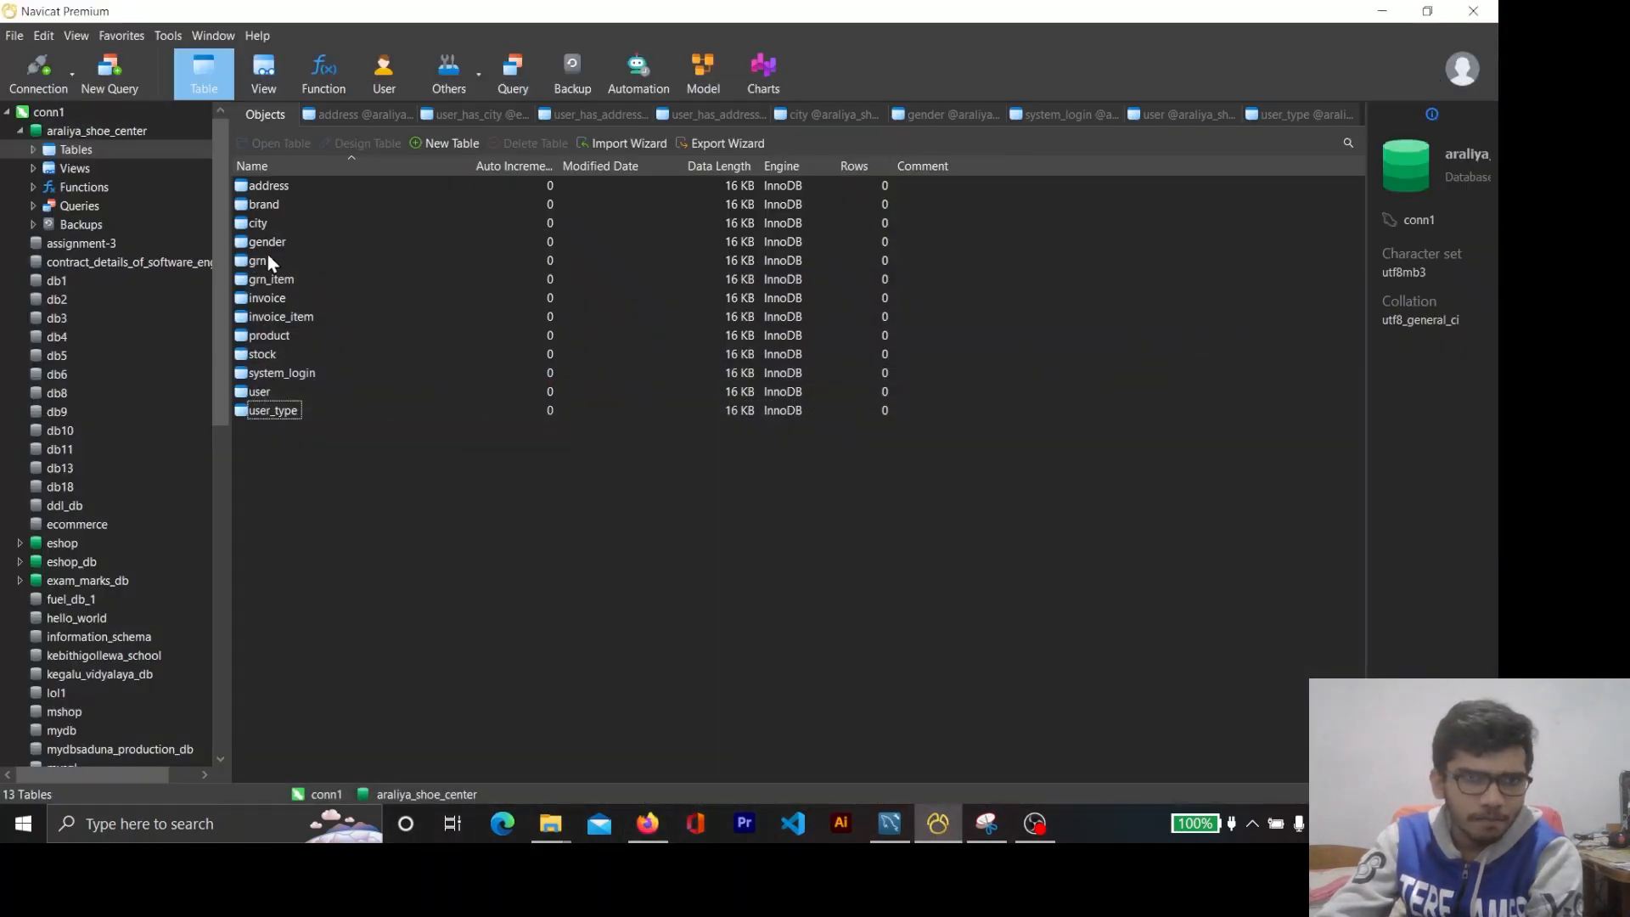
# Open the product and brand tables to check them, returning to the object list after each.
pyautogui.doubleClick(270, 335)
pyautogui.click(253, 111)
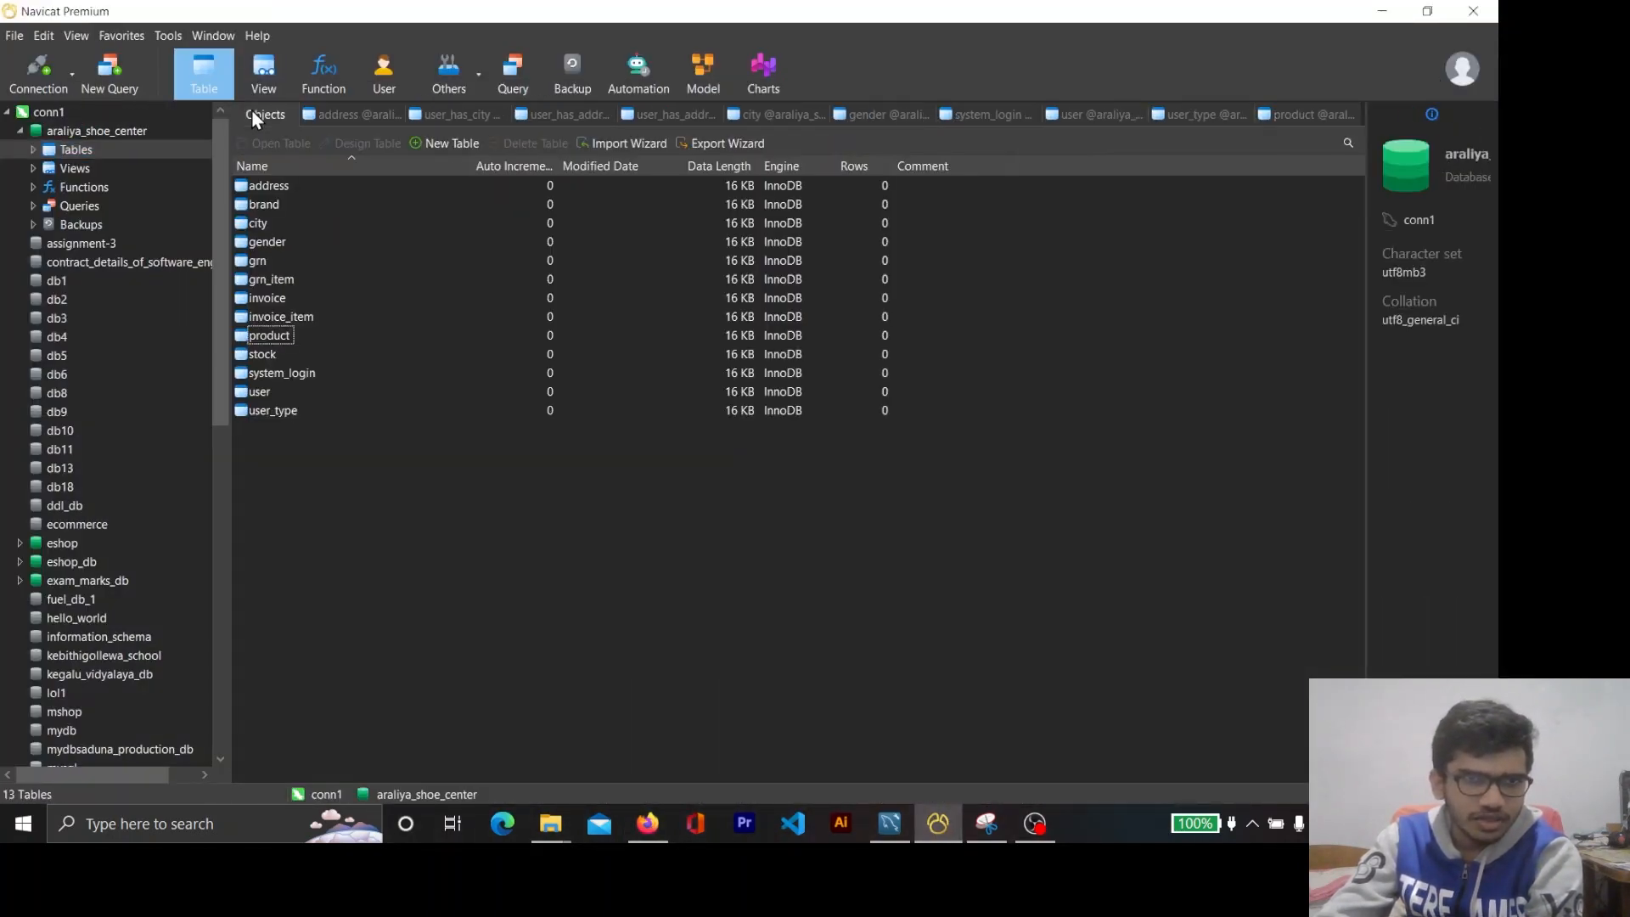
pyautogui.doubleClick(264, 204)
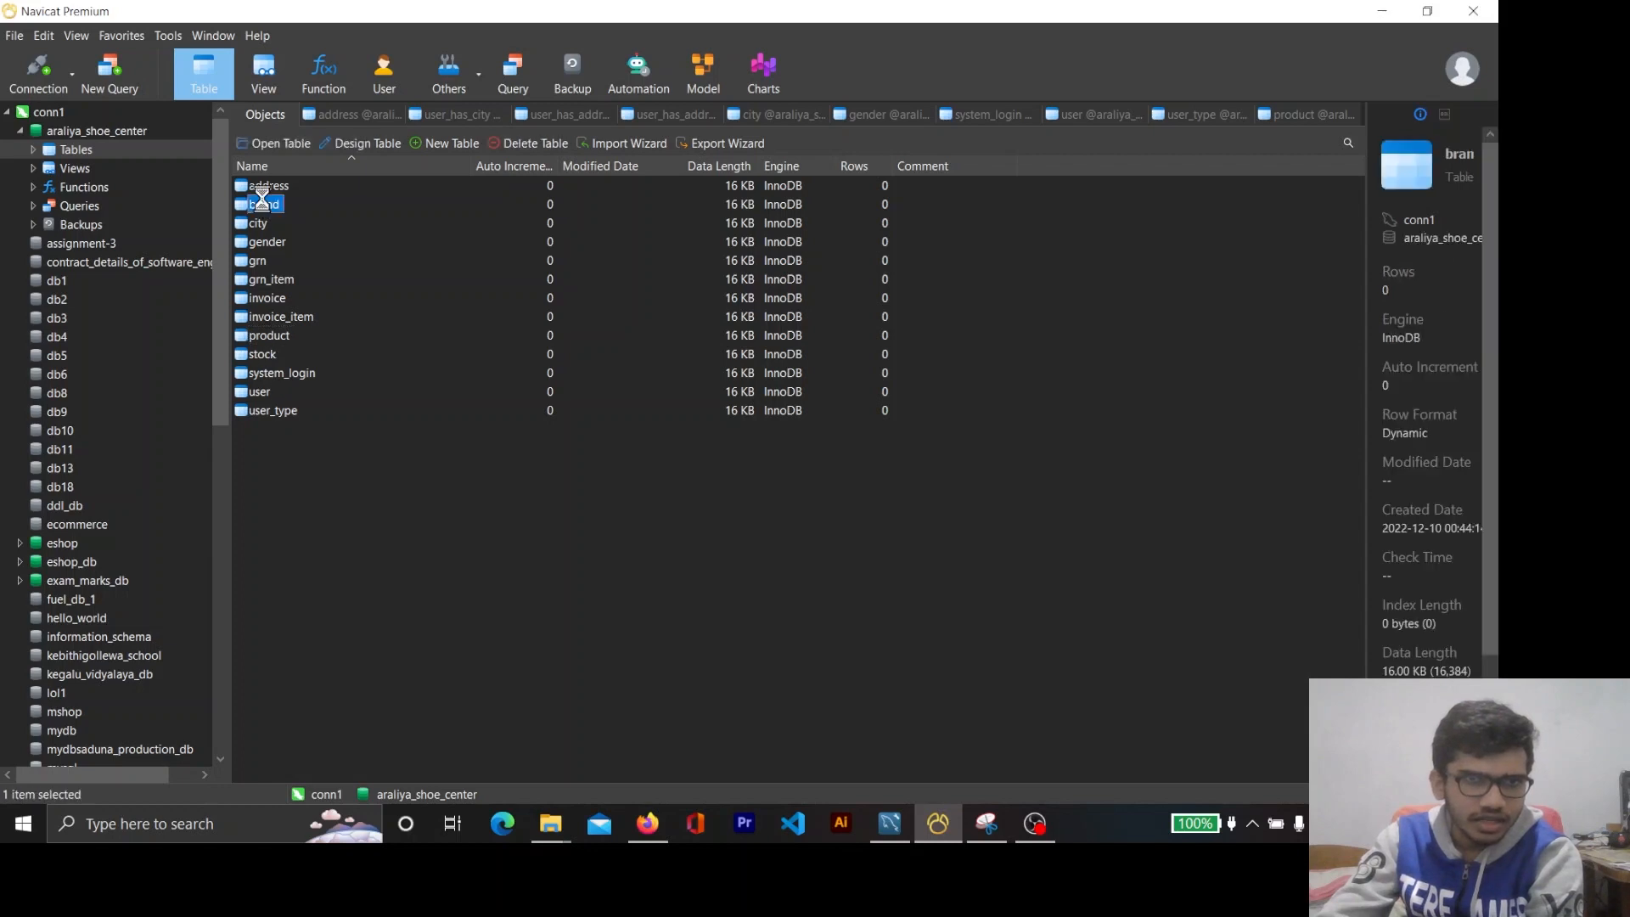
pyautogui.click(265, 114)
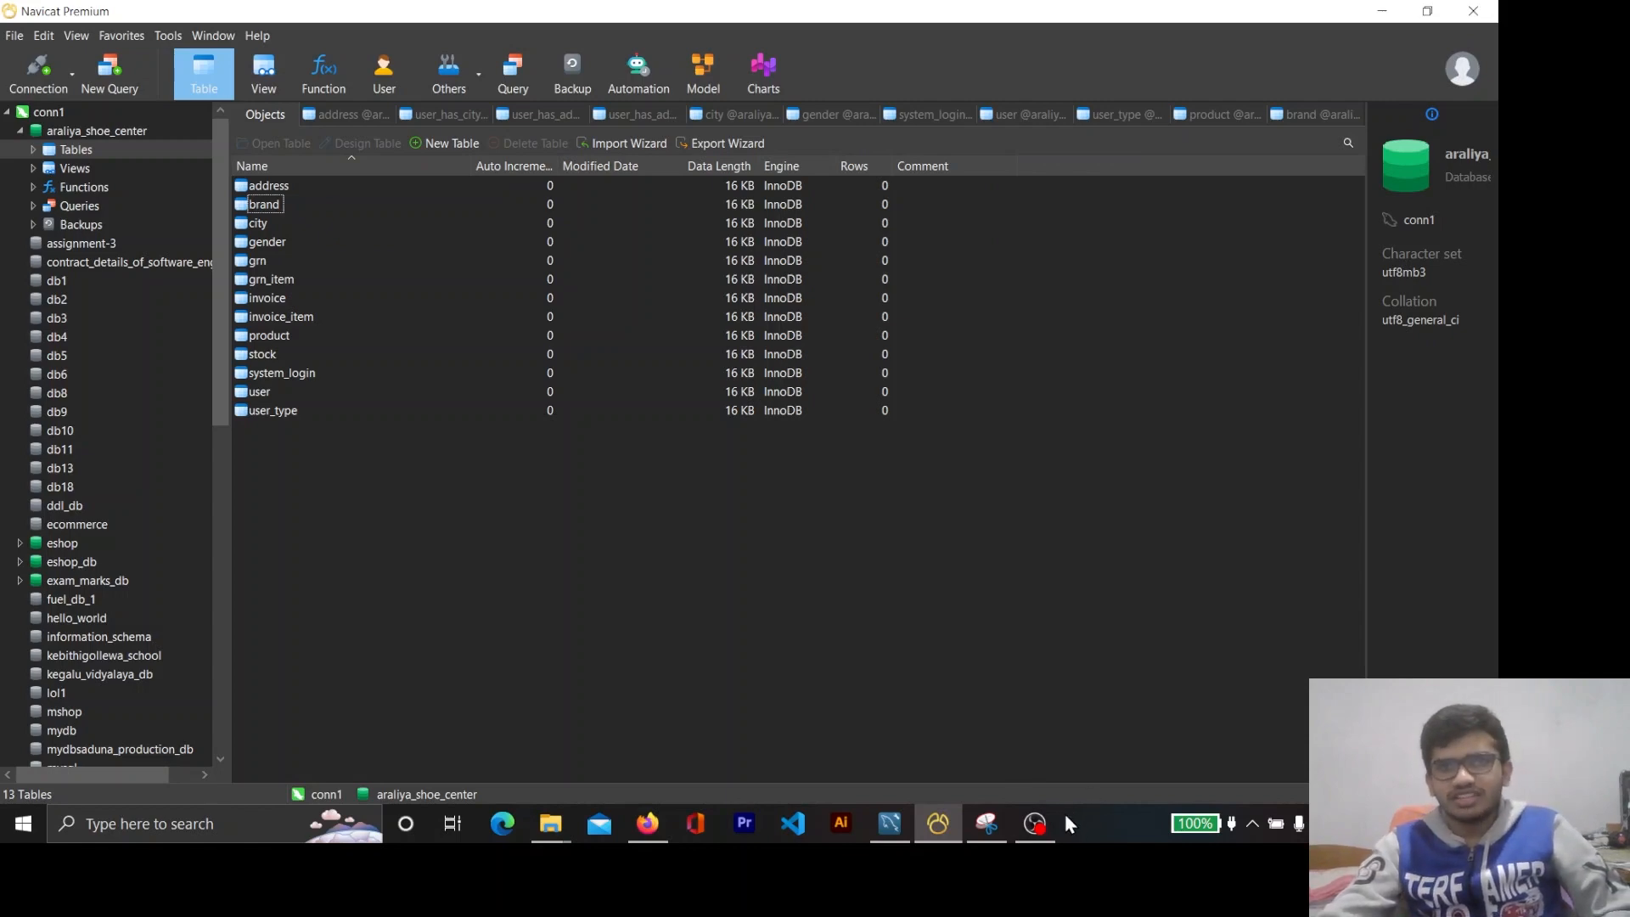
pyautogui.click(1035, 824)
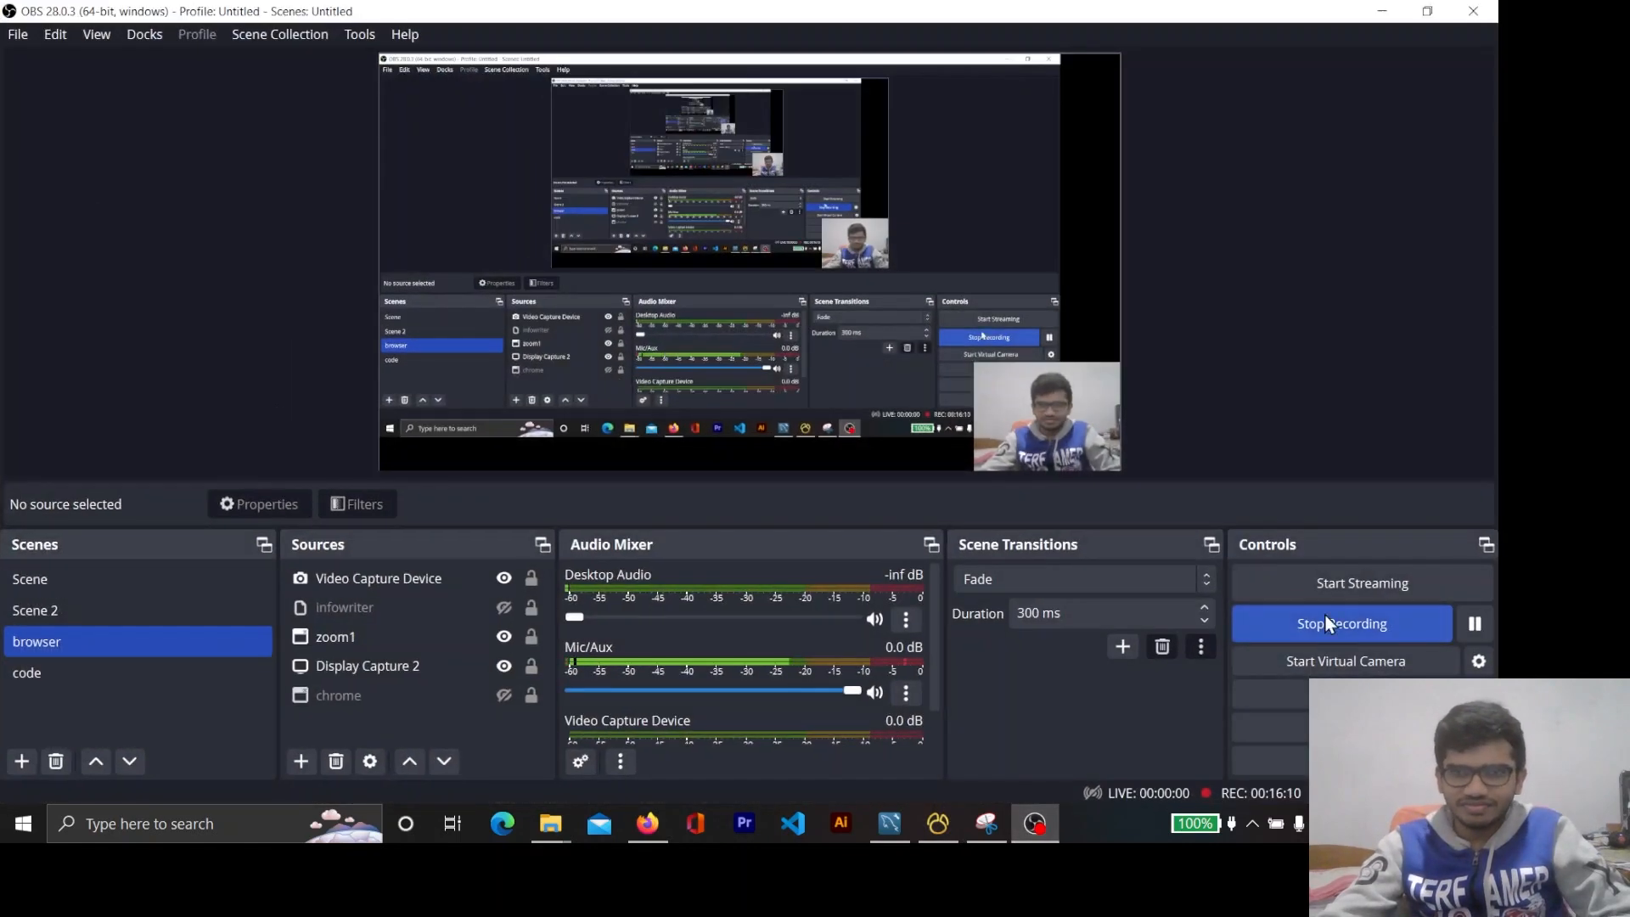